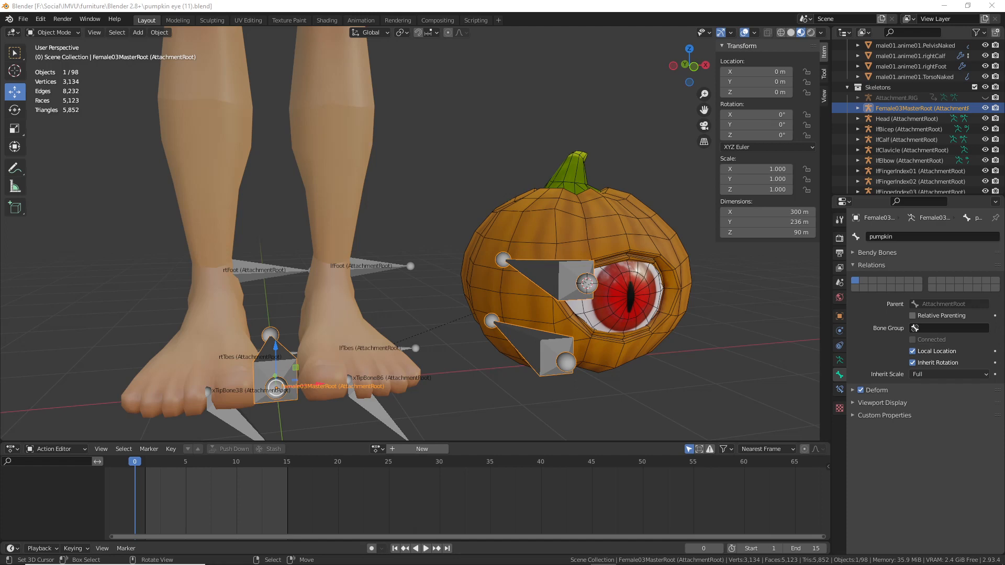
# - Examine the avatar's attachment bones at the feet, calves, thighs and right arm by selecting them one after another
pyautogui.moveTo(437, 274); pyautogui.dragTo(376, 297, button='middle')
pyautogui.click(288, 270)
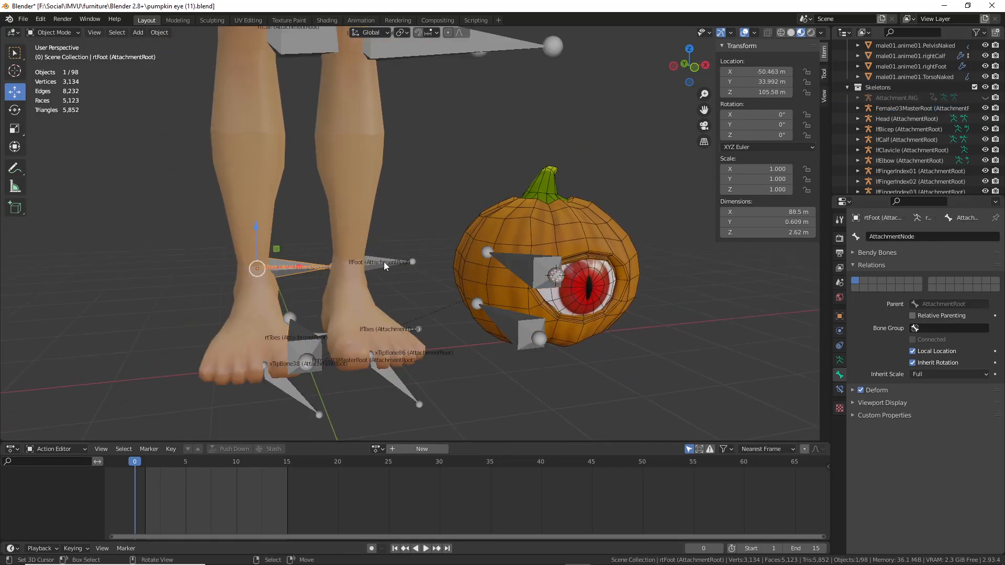
pyautogui.click(389, 370)
pyautogui.click(282, 394)
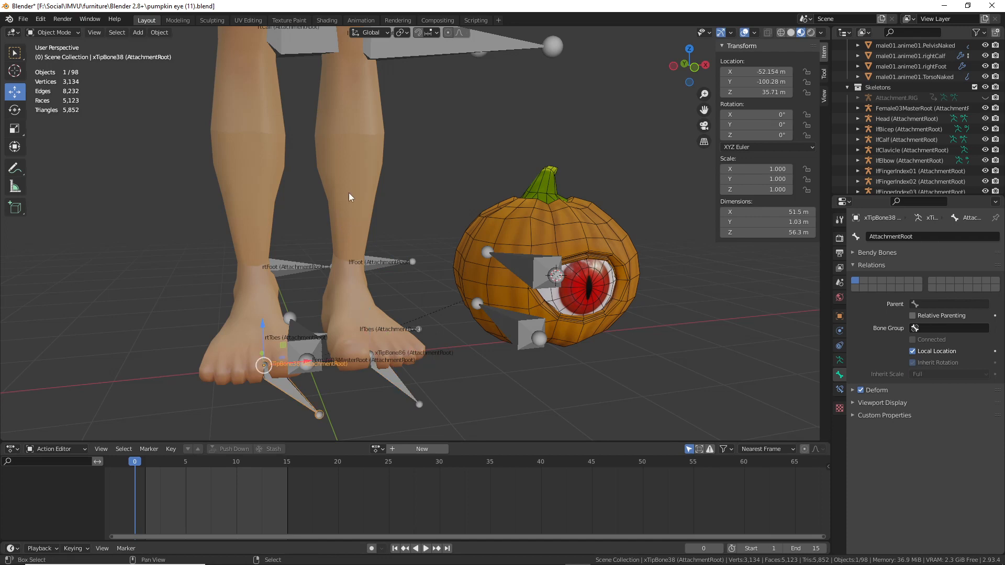
pyautogui.keyDown('shift'); pyautogui.moveTo(348, 193); pyautogui.dragTo(349, 328, button='middle'); pyautogui.keyUp('shift')
pyautogui.click(435, 203)
pyautogui.click(305, 196)
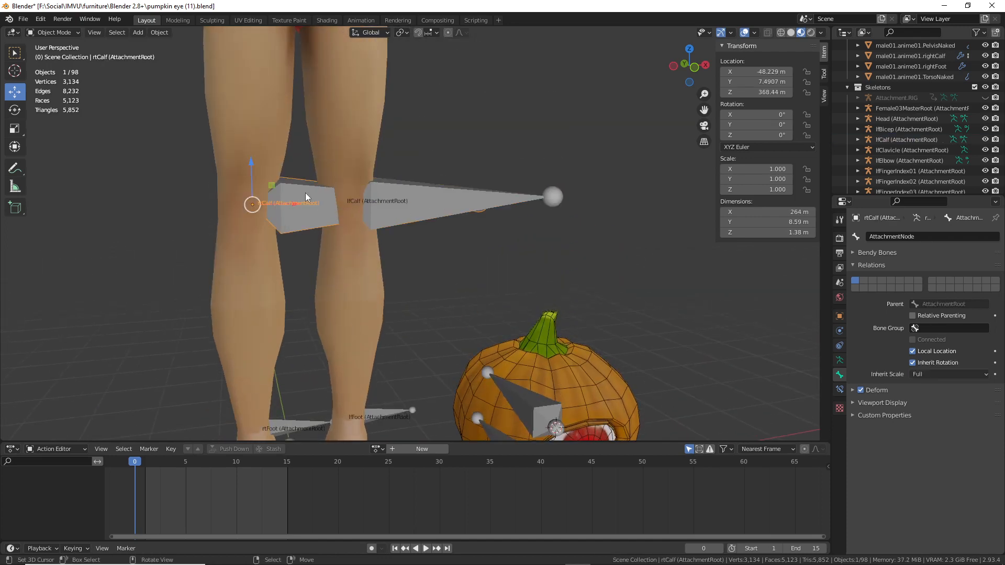
pyautogui.scroll(-1, 361, 128)
pyautogui.keyDown('shift'); pyautogui.moveTo(372, 141); pyautogui.dragTo(378, 331, button='middle'); pyautogui.keyUp('shift')
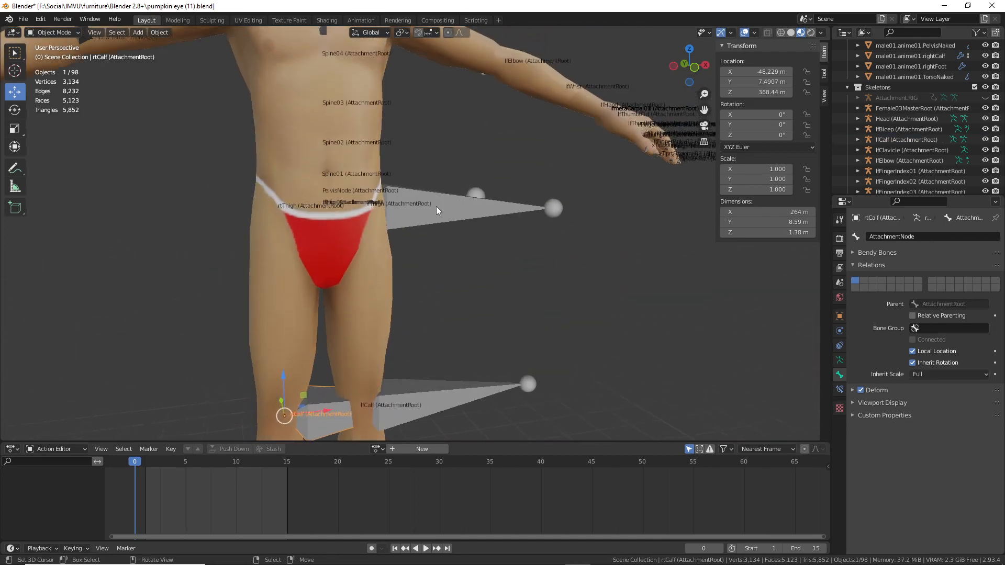
pyautogui.rightClick(436, 206)
pyautogui.rightClick(472, 195)
pyautogui.keyDown('shift'); pyautogui.moveTo(298, 151); pyautogui.dragTo(388, 360, button='middle'); pyautogui.keyUp('shift')
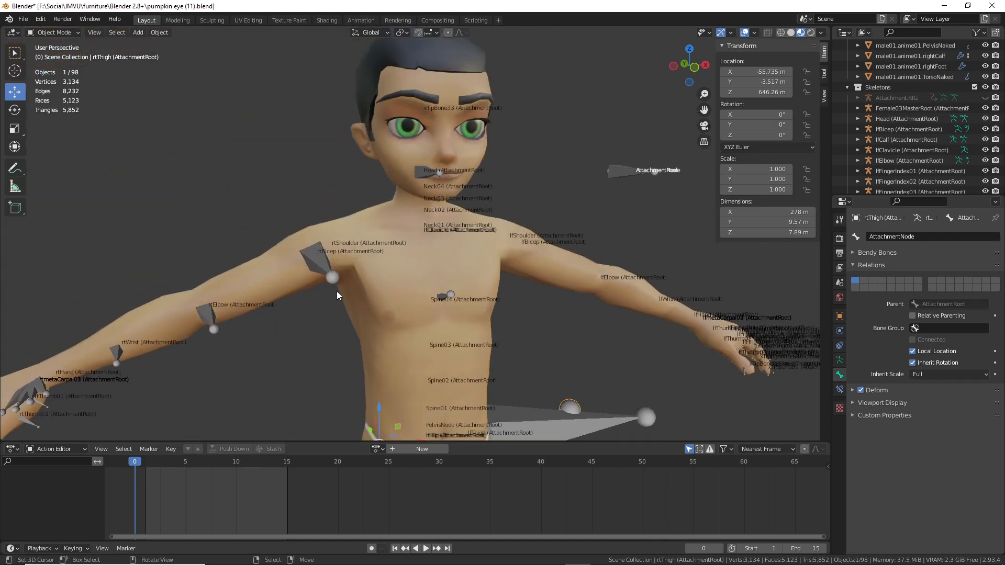
pyautogui.rightClick(337, 275)
pyautogui.rightClick(214, 329)
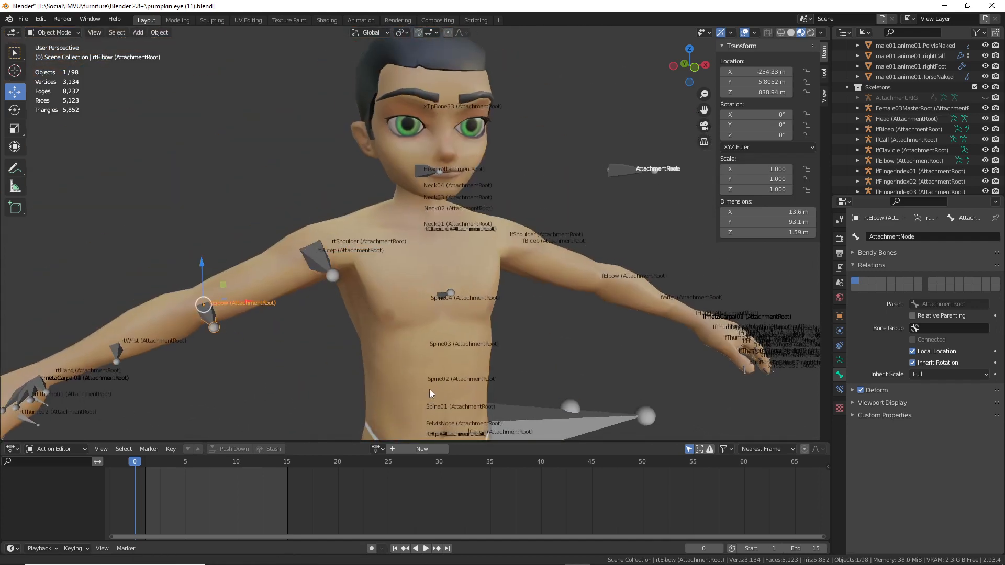
pyautogui.keyDown('shift'); pyautogui.moveTo(430, 388); pyautogui.dragTo(421, 134, button='middle'); pyautogui.keyUp('shift')
pyautogui.keyDown('shift'); pyautogui.moveTo(451, 310); pyautogui.dragTo(435, 127, button='middle'); pyautogui.keyUp('shift')
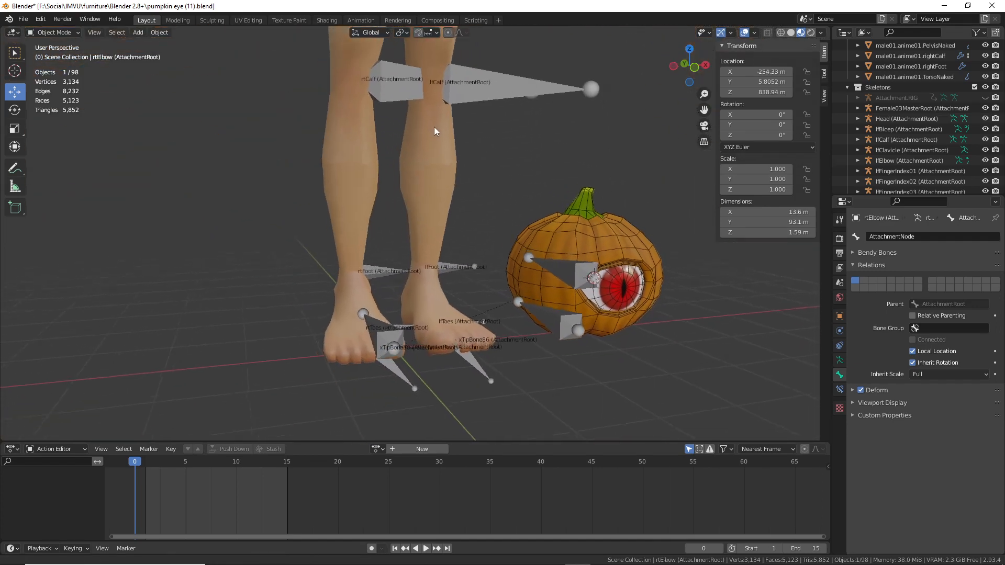
# - Select the Female03MasterRoot armature at the bone between the avatar's feet
pyautogui.scroll(2, 426, 210)
pyautogui.keyDown('shift'); pyautogui.moveTo(380, 363); pyautogui.dragTo(372, 303, button='middle'); pyautogui.keyUp('shift')
pyautogui.rightClick(369, 306)
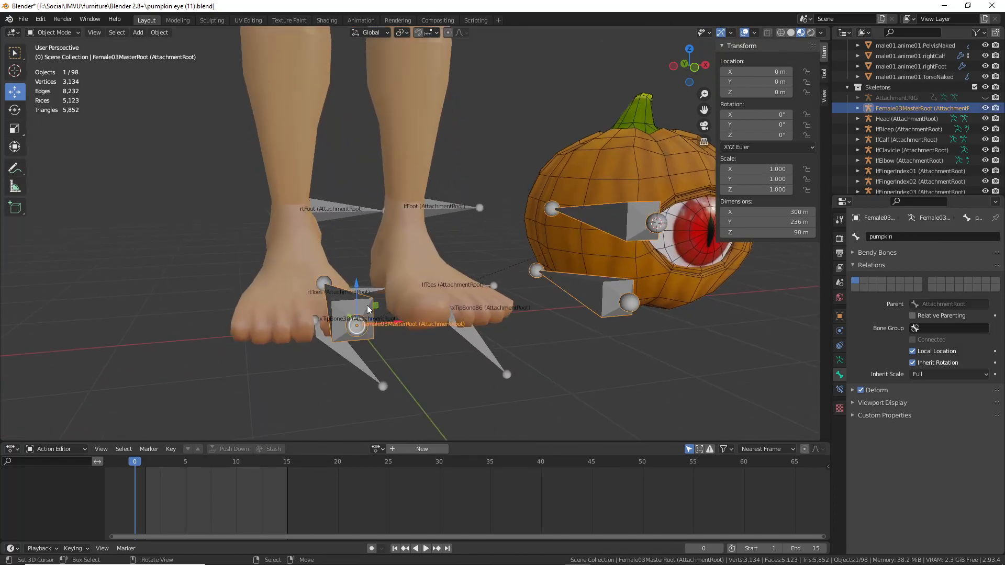
pyautogui.scroll(2, 367, 306)
pyautogui.scroll(-2, 345, 340)
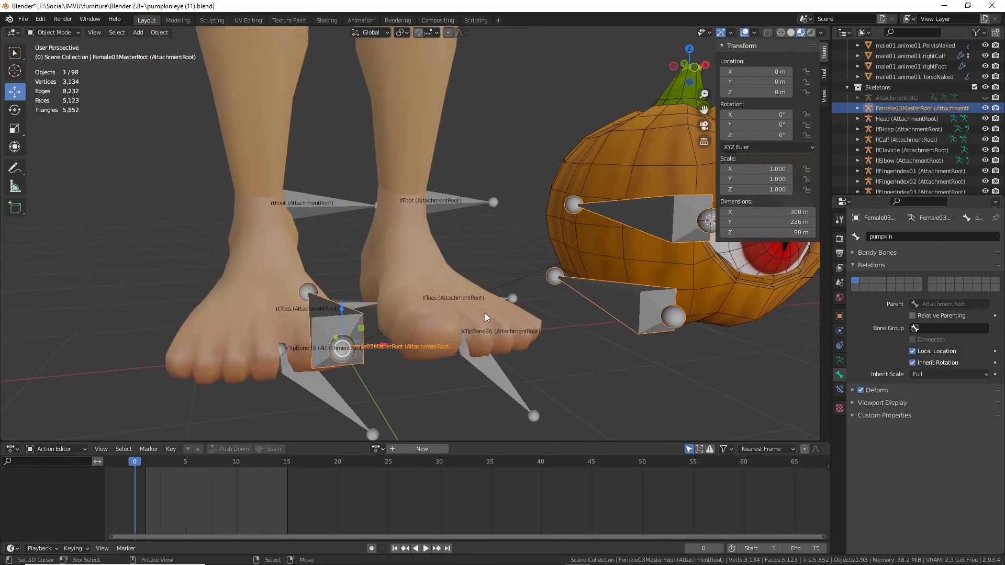
pyautogui.moveTo(485, 313); pyautogui.dragTo(474, 318, button='middle')
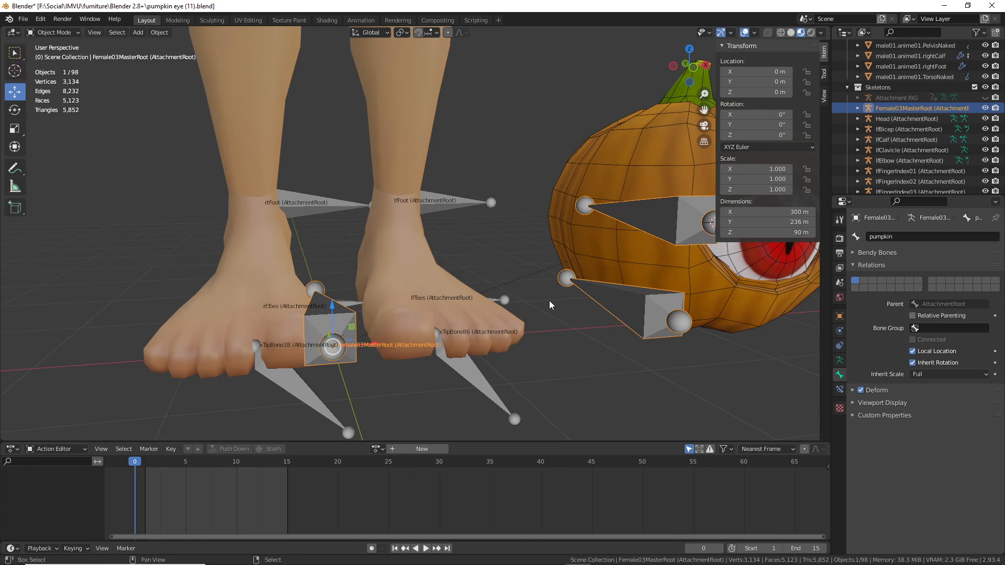
# - Put the Female03MasterRoot armature in Edit Mode and select the AttachmentRoot bone between the feet
pyautogui.moveTo(548, 300); pyautogui.dragTo(491, 323, button='middle')
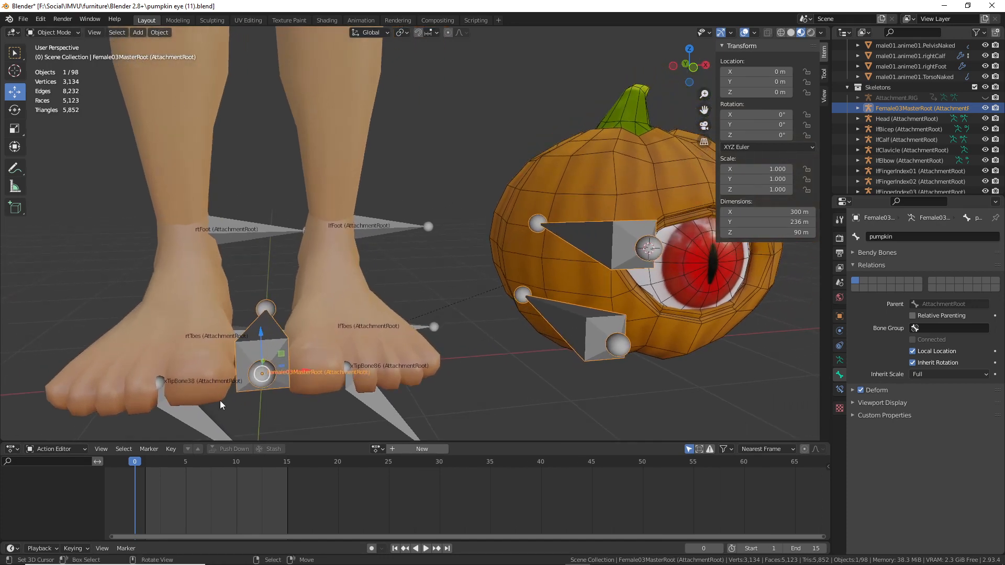
pyautogui.click(53, 32)
pyautogui.click(53, 56)
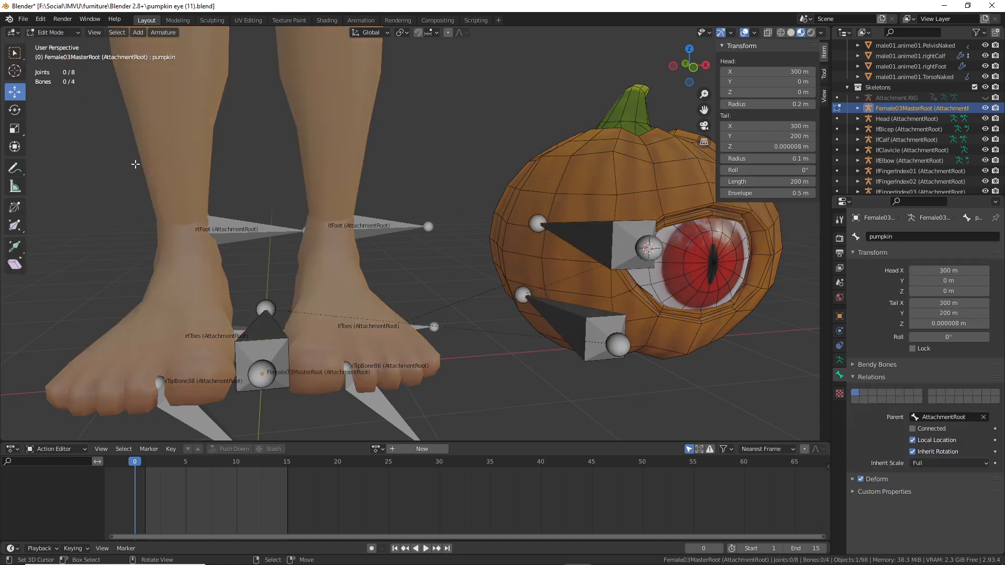
pyautogui.click(260, 348)
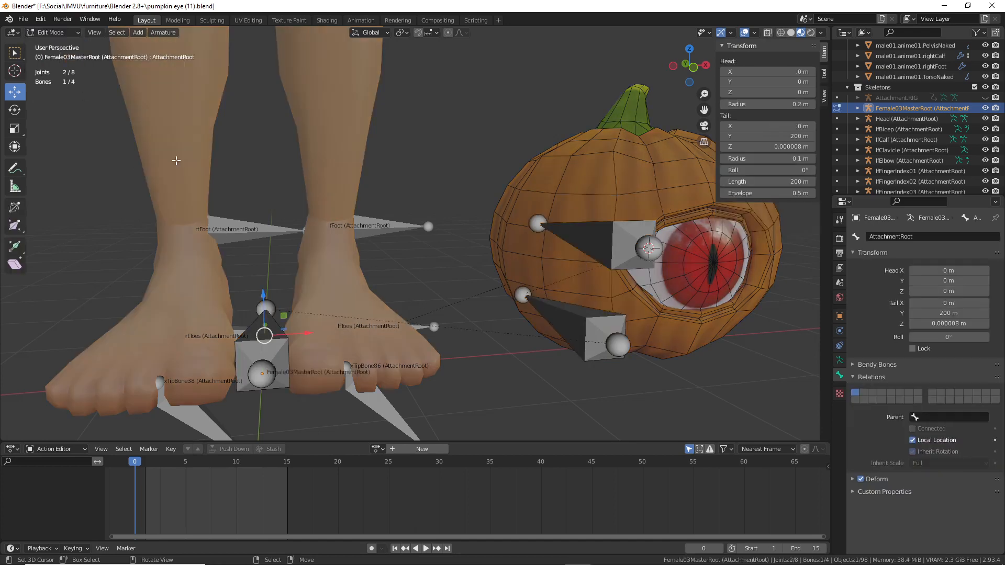
# - Turn off the armature's In Front display, check the bones from several angles, and turn In Front back on
pyautogui.click(840, 317)
pyautogui.click(913, 500)
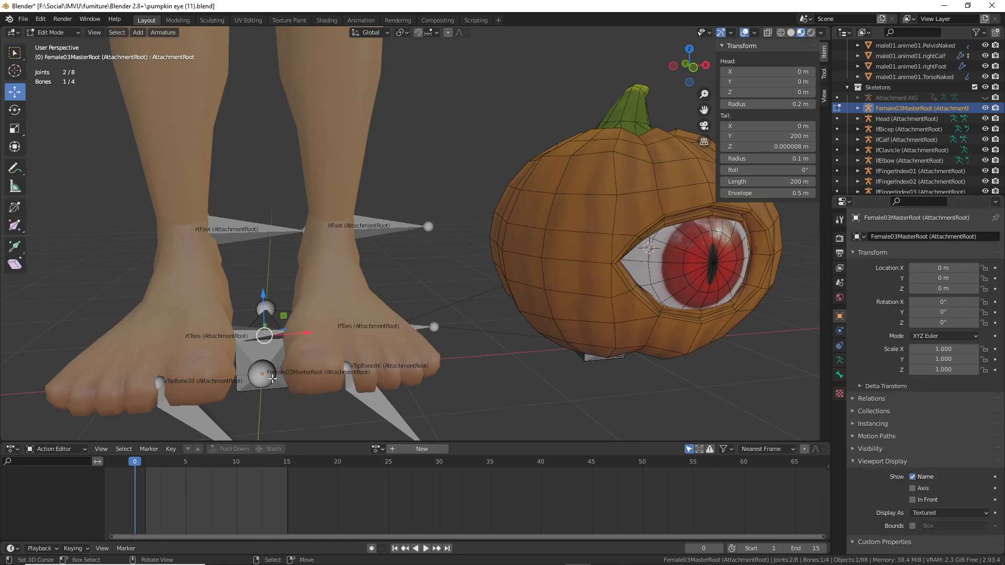
pyautogui.moveTo(254, 366); pyautogui.dragTo(303, 367, button='middle')
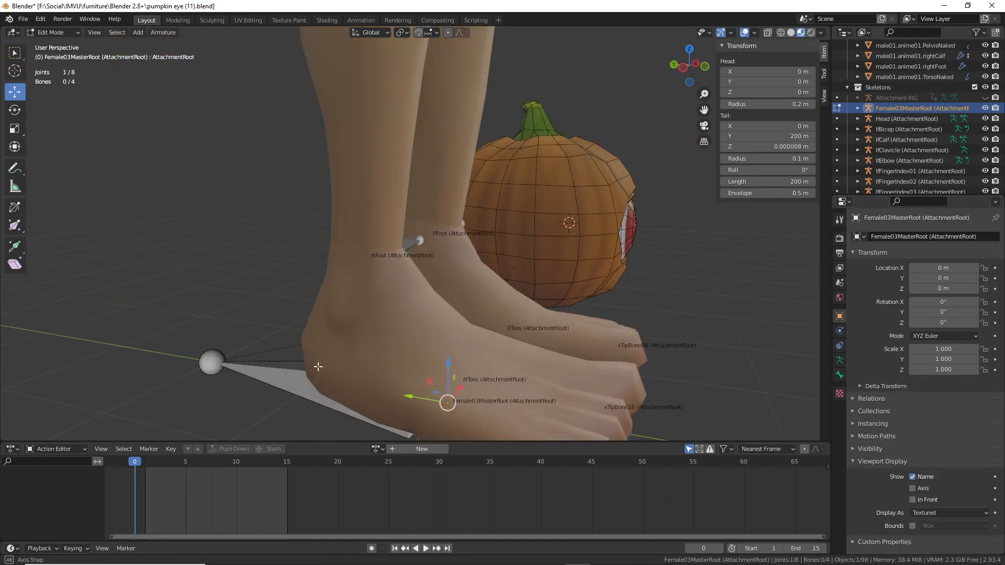
pyautogui.moveTo(410, 357); pyautogui.dragTo(309, 352, button='middle')
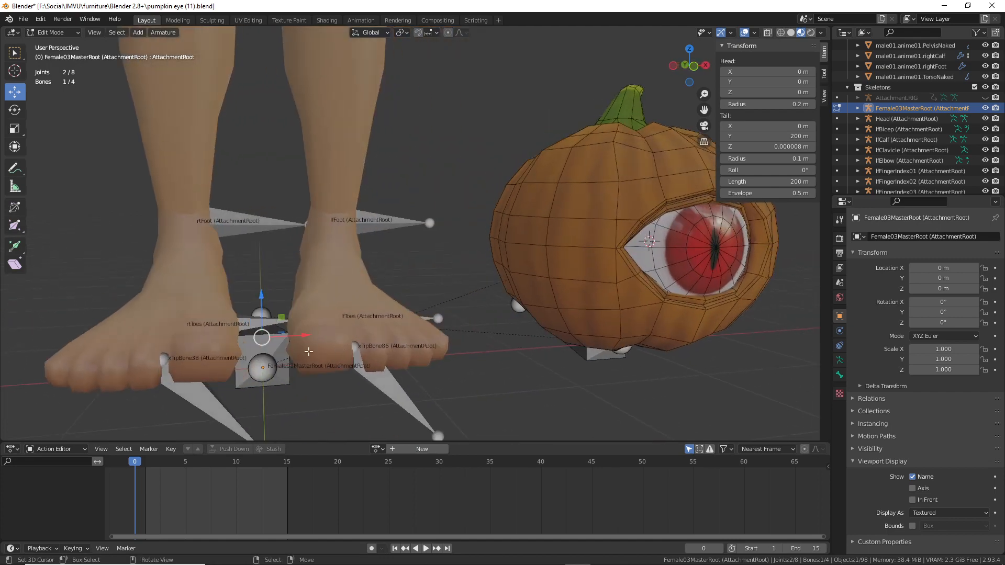
pyautogui.click(913, 500)
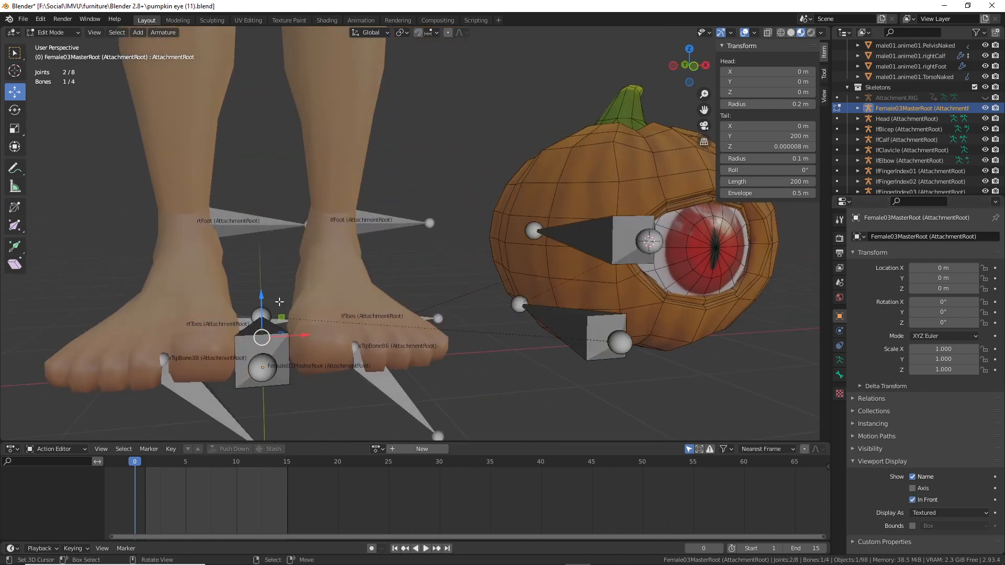
# - Show the viewport in wireframe and select the AttachmentNode bone that overlaps the root bone between the feet
pyautogui.moveTo(279, 303); pyautogui.dragTo(282, 309, button='middle')
pyautogui.click(782, 33)
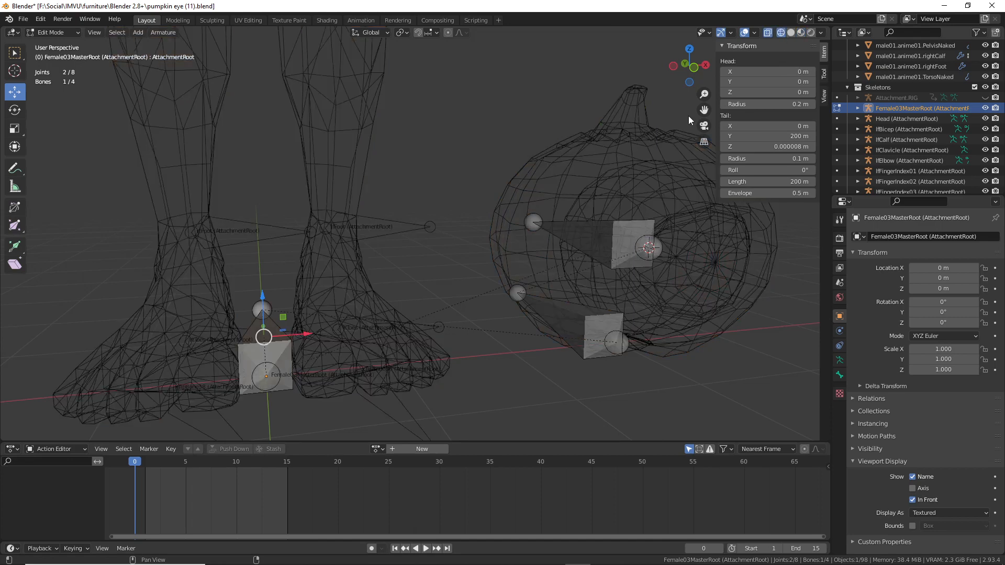
pyautogui.click(276, 338)
pyautogui.click(281, 344)
pyautogui.click(281, 345)
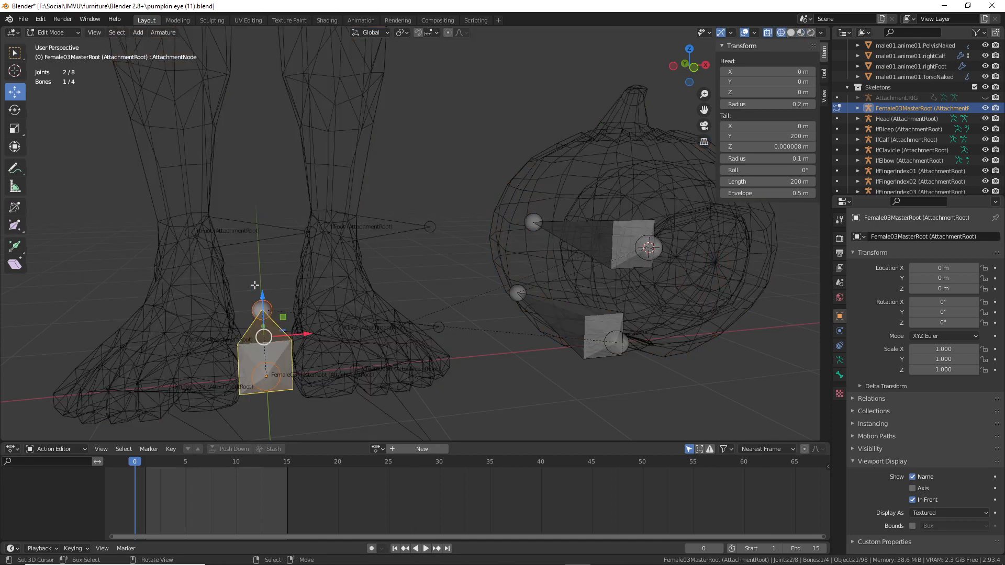
pyautogui.moveTo(245, 297)
pyautogui.mouseDown()
pyautogui.moveTo(199, 360)
pyautogui.moveTo(262, 295)
pyautogui.moveTo(235, 291)
pyautogui.mouseUp()
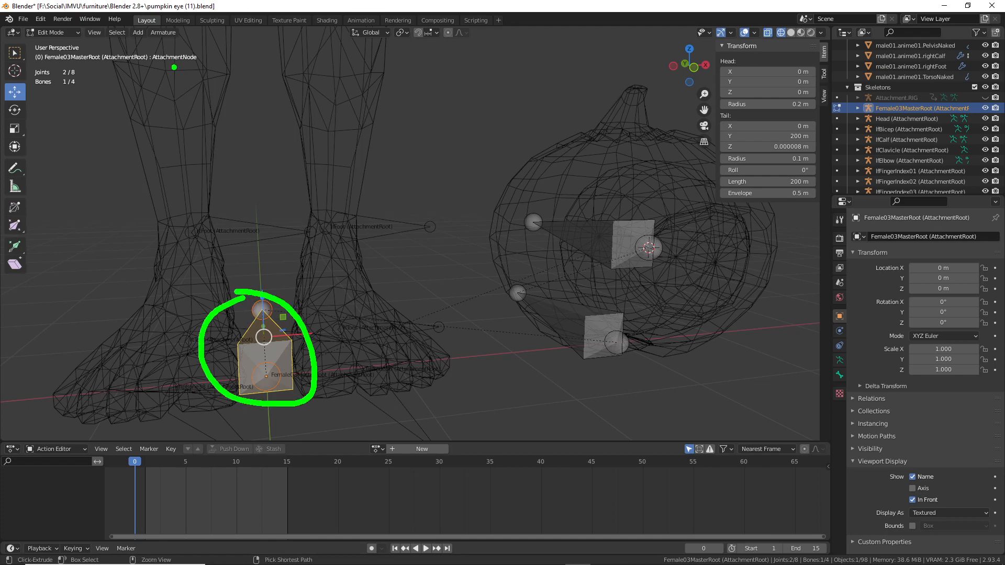
pyautogui.moveTo(159, 68); pyautogui.dragTo(190, 67)
pyautogui.press('Escape')
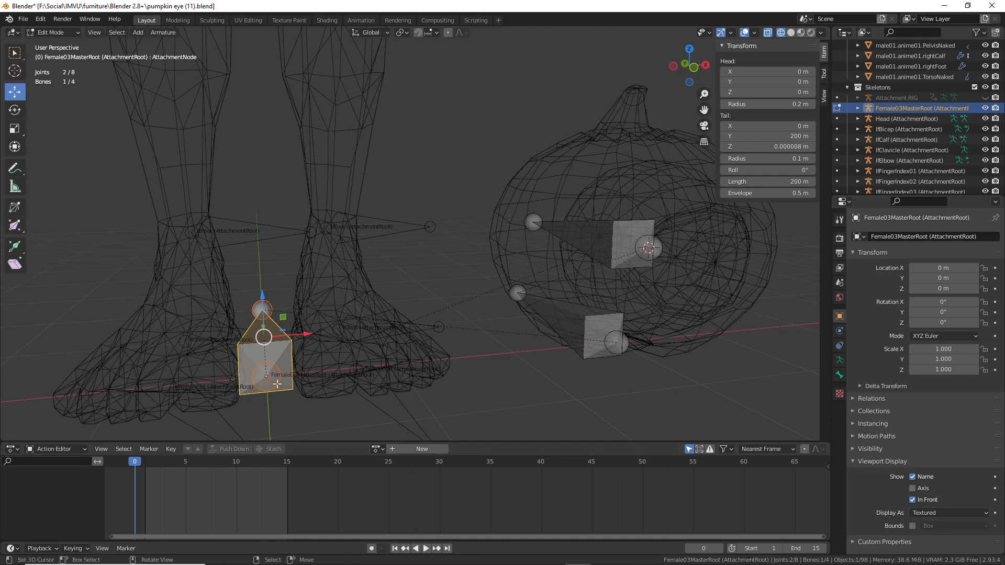
# - Compare the two overlapping bones between the feet by selecting AttachmentRoot and then AttachmentNode again
pyautogui.rightClick(269, 344)
pyautogui.hotkey('ctrl', '2')
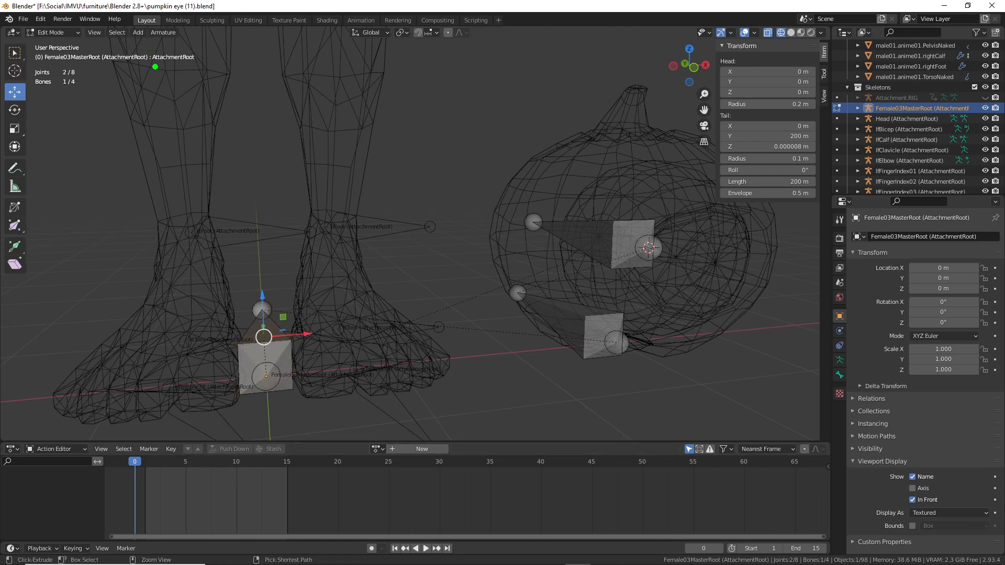
pyautogui.moveTo(152, 67); pyautogui.dragTo(206, 66)
pyautogui.press('Escape')
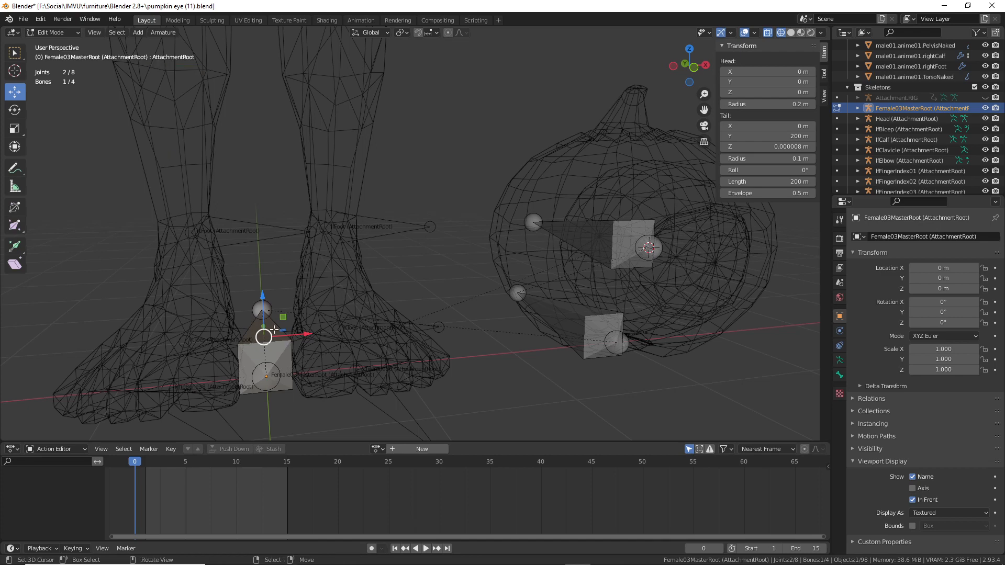
pyautogui.moveTo(300, 346)
pyautogui.mouseDown(button='middle')
pyautogui.moveTo(309, 349)
pyautogui.moveTo(298, 356)
pyautogui.mouseUp(button='middle')
pyautogui.click(261, 334)
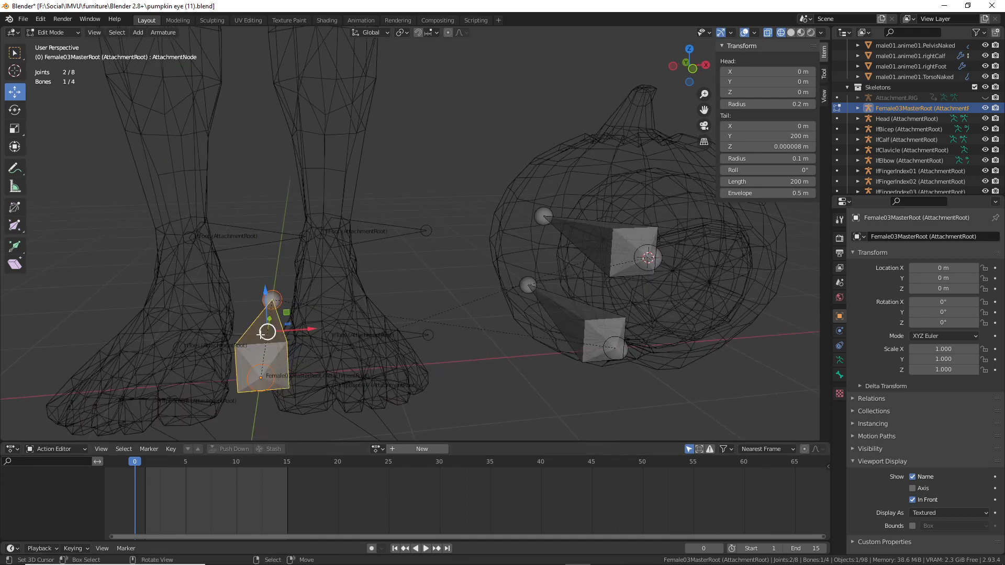
pyautogui.moveTo(314, 348); pyautogui.dragTo(317, 348, button='middle')
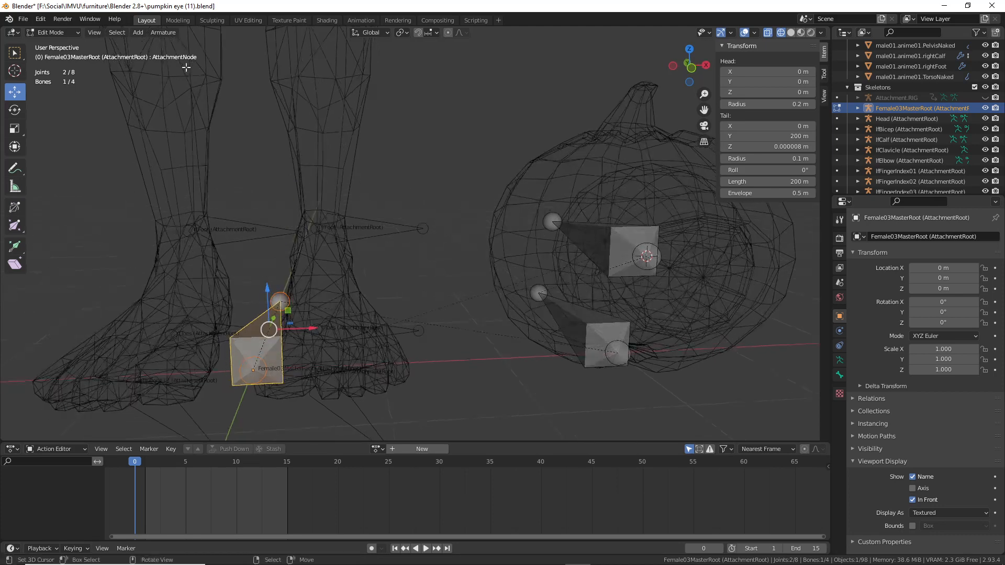
pyautogui.click(169, 33)
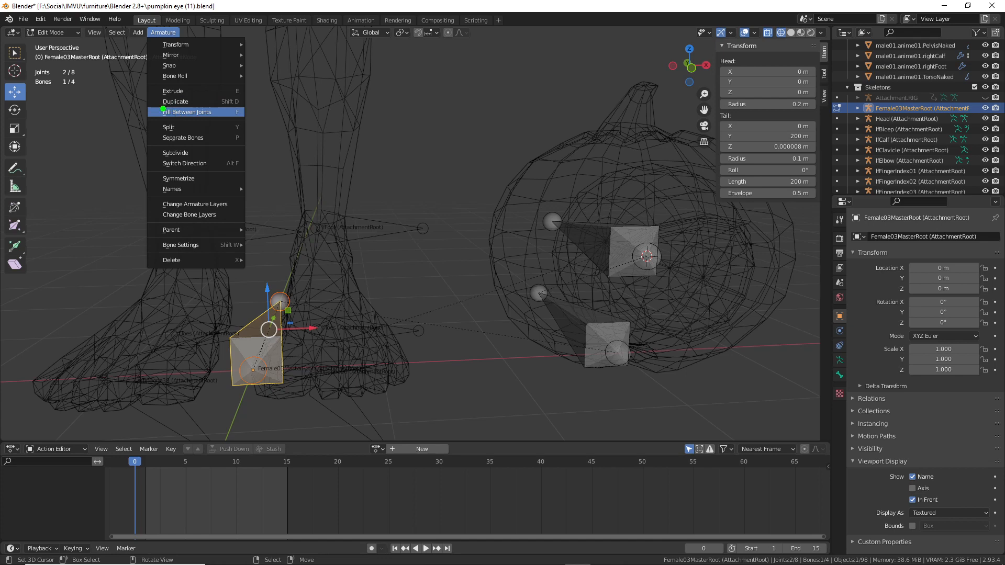
pyautogui.moveTo(163, 108); pyautogui.dragTo(193, 109)
pyautogui.moveTo(152, 40); pyautogui.dragTo(179, 40)
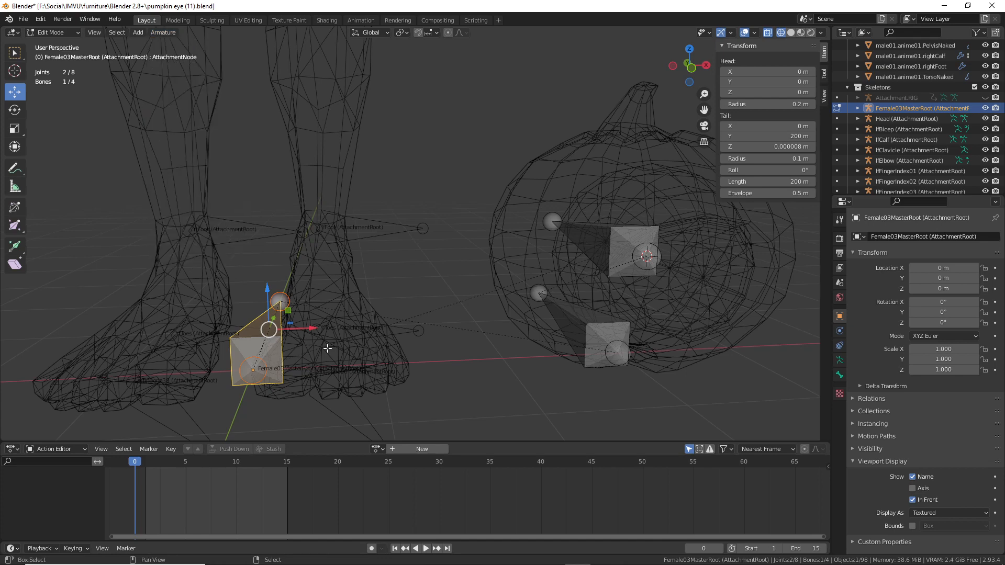
pyautogui.keyDown('shift'); pyautogui.moveTo(328, 348); pyautogui.dragTo(236, 358, button='middle'); pyautogui.keyUp('shift')
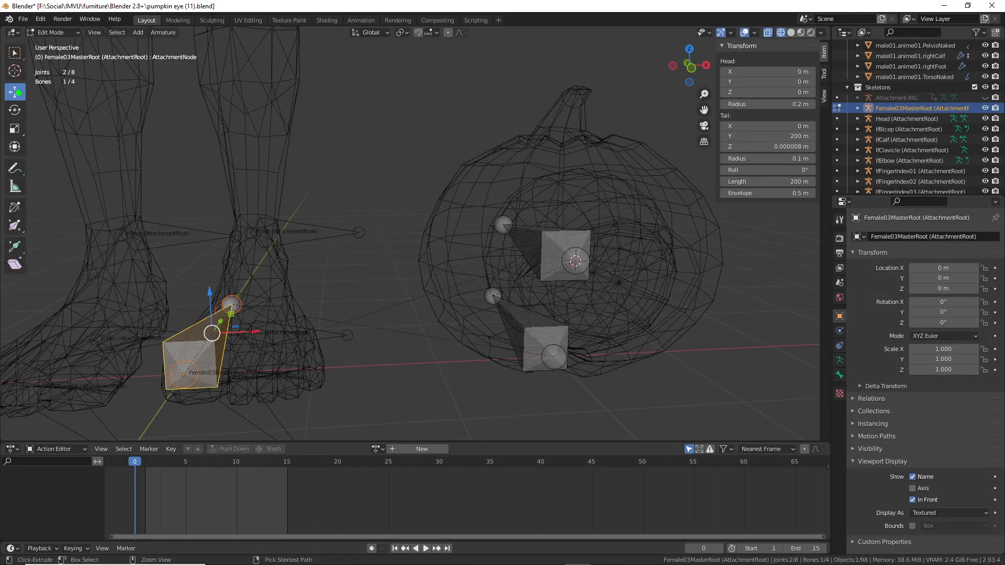
pyautogui.moveTo(2, 93); pyautogui.dragTo(7, 78)
pyautogui.moveTo(217, 277)
pyautogui.mouseDown()
pyautogui.moveTo(245, 300)
pyautogui.moveTo(222, 291)
pyautogui.mouseUp()
pyautogui.moveTo(280, 332)
pyautogui.mouseDown()
pyautogui.moveTo(468, 333)
pyautogui.moveTo(440, 344)
pyautogui.mouseUp()
pyautogui.moveTo(546, 348); pyautogui.dragTo(556, 350)
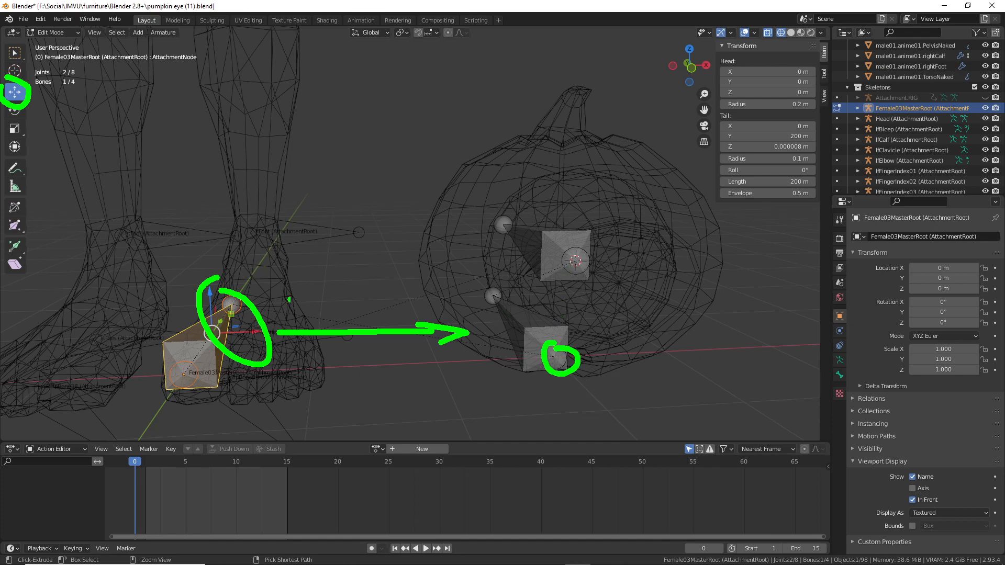
pyautogui.moveTo(292, 298)
pyautogui.mouseDown()
pyautogui.moveTo(505, 280)
pyautogui.moveTo(481, 299)
pyautogui.mouseUp()
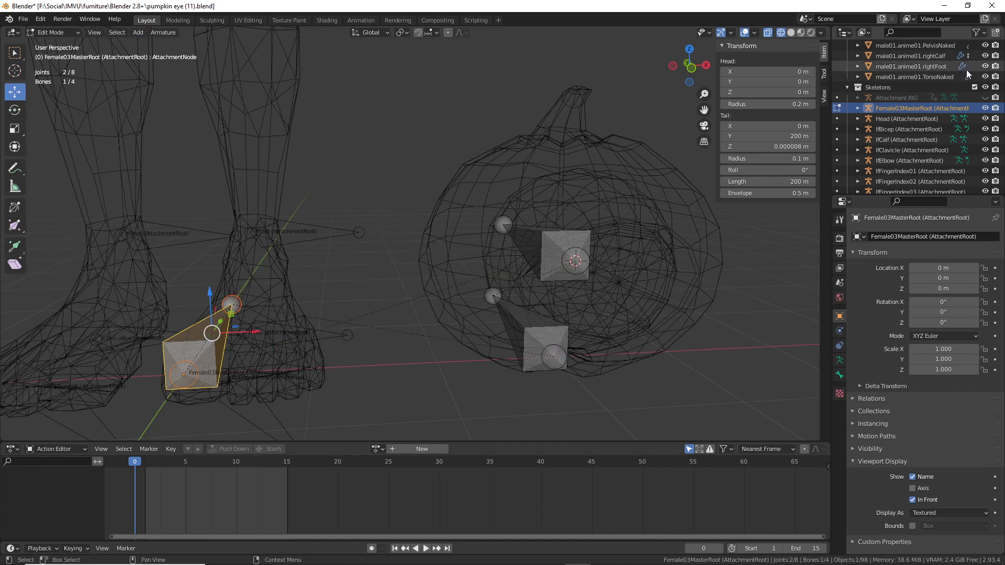
# - Switch the viewport from wireframe to Material Preview shading and view the two bones on the pumpkin from its eye side
pyautogui.click(801, 32)
pyautogui.moveTo(524, 294); pyautogui.dragTo(413, 295, button='middle')
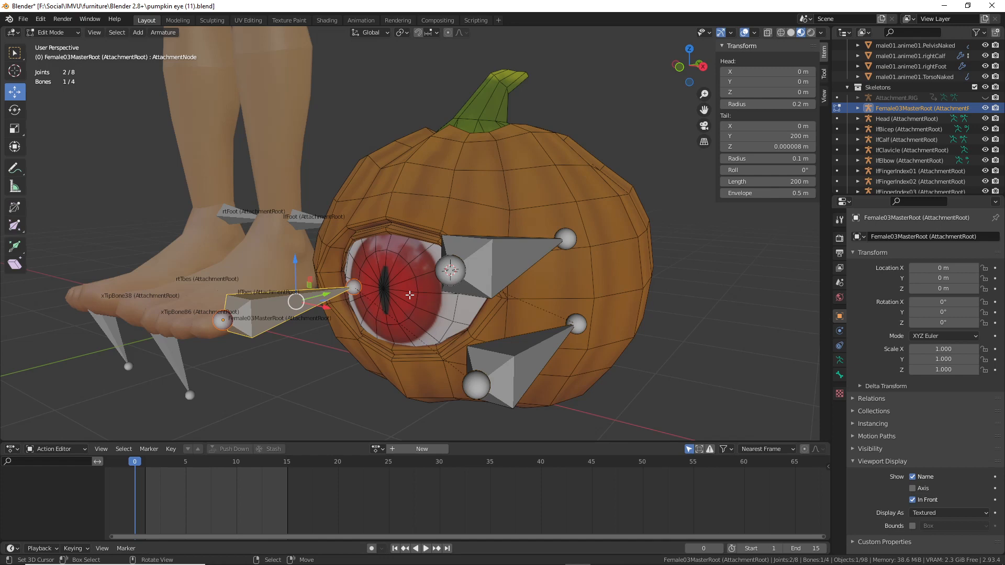
pyautogui.moveTo(410, 299); pyautogui.dragTo(432, 298, button='middle')
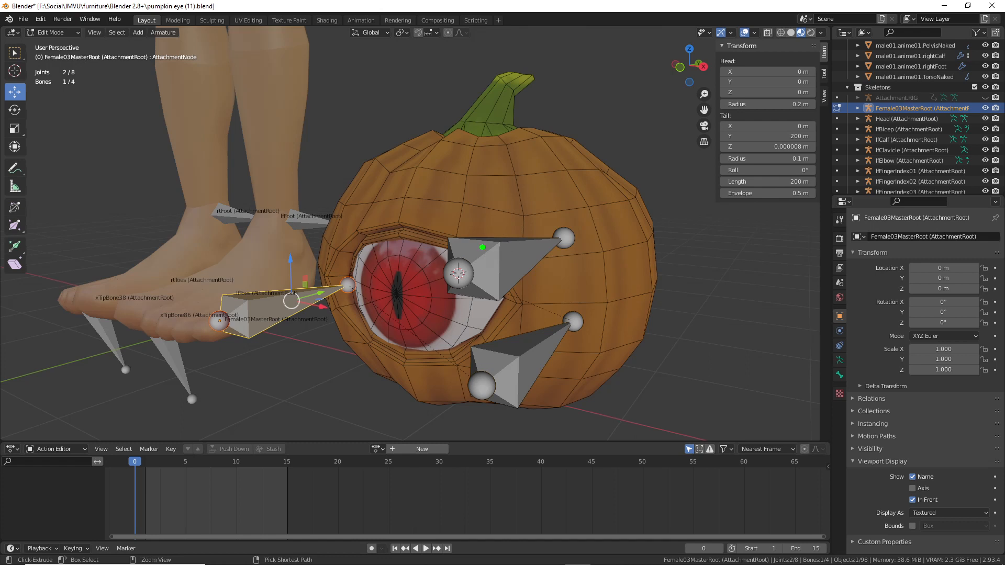
pyautogui.moveTo(461, 238)
pyautogui.mouseDown()
pyautogui.moveTo(453, 281)
pyautogui.moveTo(494, 239)
pyautogui.moveTo(487, 242)
pyautogui.mouseUp()
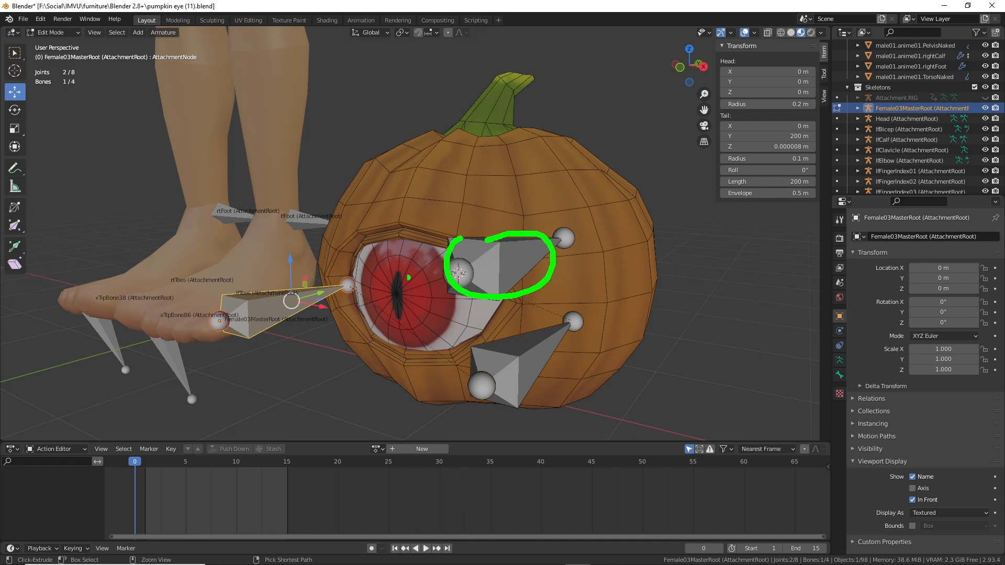
pyautogui.moveTo(425, 272); pyautogui.dragTo(415, 287)
pyautogui.moveTo(443, 195)
pyautogui.mouseDown()
pyautogui.moveTo(347, 330)
pyautogui.moveTo(517, 236)
pyautogui.moveTo(444, 194)
pyautogui.mouseUp()
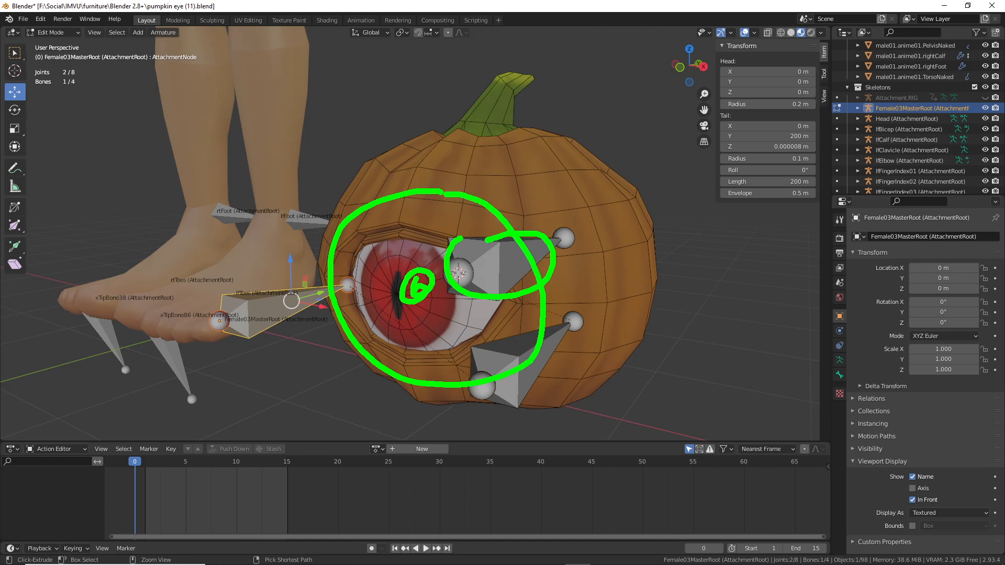
pyautogui.moveTo(385, 168)
pyautogui.mouseDown()
pyautogui.moveTo(528, 175)
pyautogui.moveTo(515, 180)
pyautogui.mouseUp()
pyautogui.moveTo(392, 149); pyautogui.dragTo(412, 181)
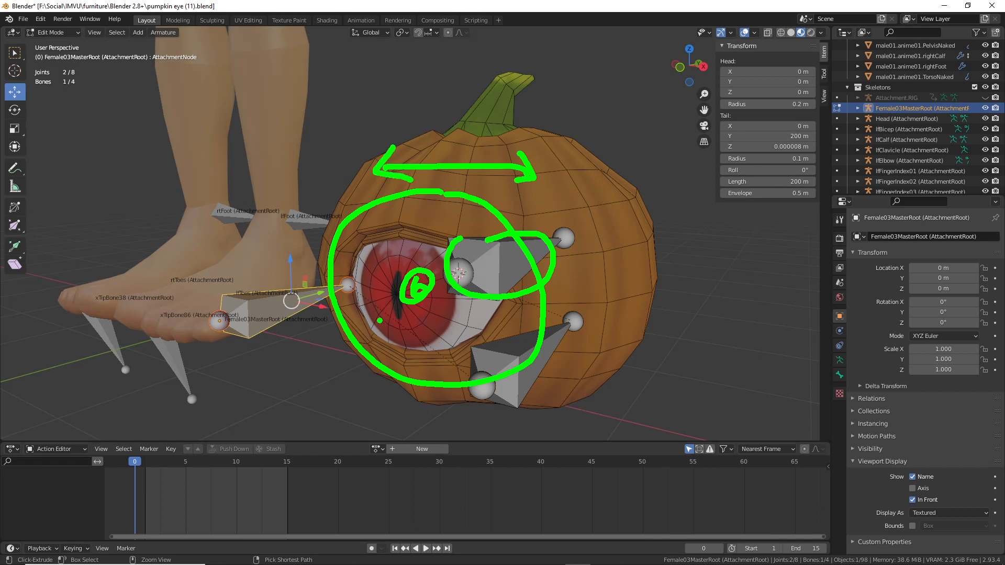
# - View the bone at the pumpkin's eye from the pumpkin's side to check where its head sits
pyautogui.press('Escape')
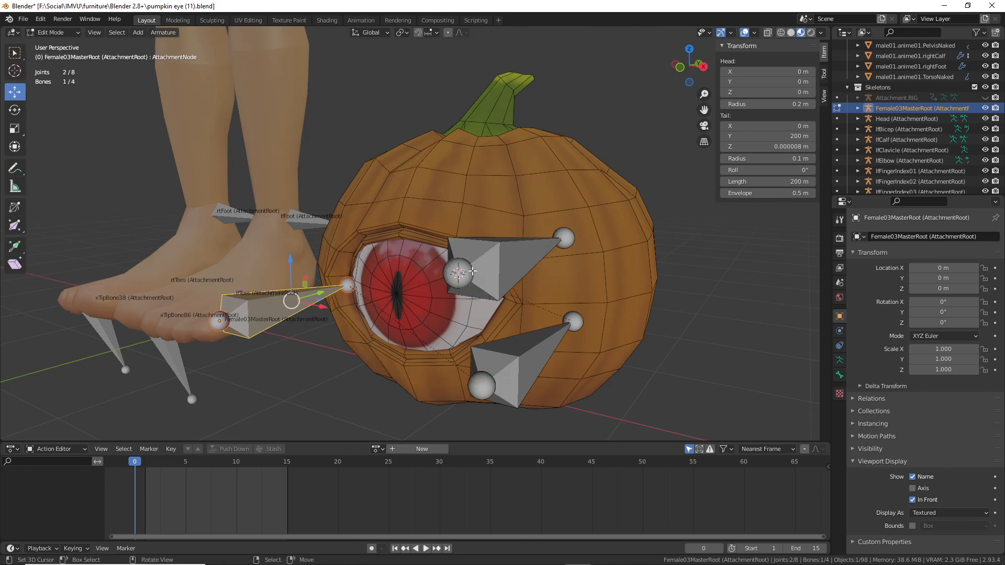
pyautogui.moveTo(461, 260)
pyautogui.mouseDown()
pyautogui.moveTo(477, 289)
pyautogui.moveTo(474, 259)
pyautogui.moveTo(451, 281)
pyautogui.moveTo(459, 273)
pyautogui.mouseUp()
pyautogui.moveTo(445, 208)
pyautogui.mouseDown()
pyautogui.moveTo(455, 269)
pyautogui.moveTo(469, 243)
pyautogui.mouseUp()
pyautogui.press('Escape')
pyautogui.moveTo(472, 297); pyautogui.dragTo(446, 299, button='middle')
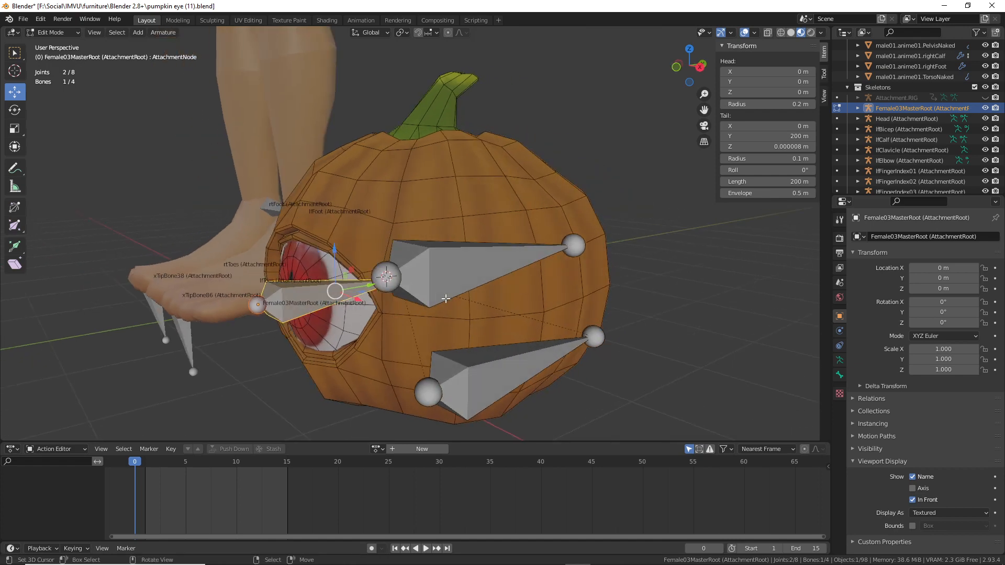
# - Switch the armature to Object Mode, then select the pumpkin body mesh and view it together with its bones
pyautogui.click(52, 33)
pyautogui.click(50, 44)
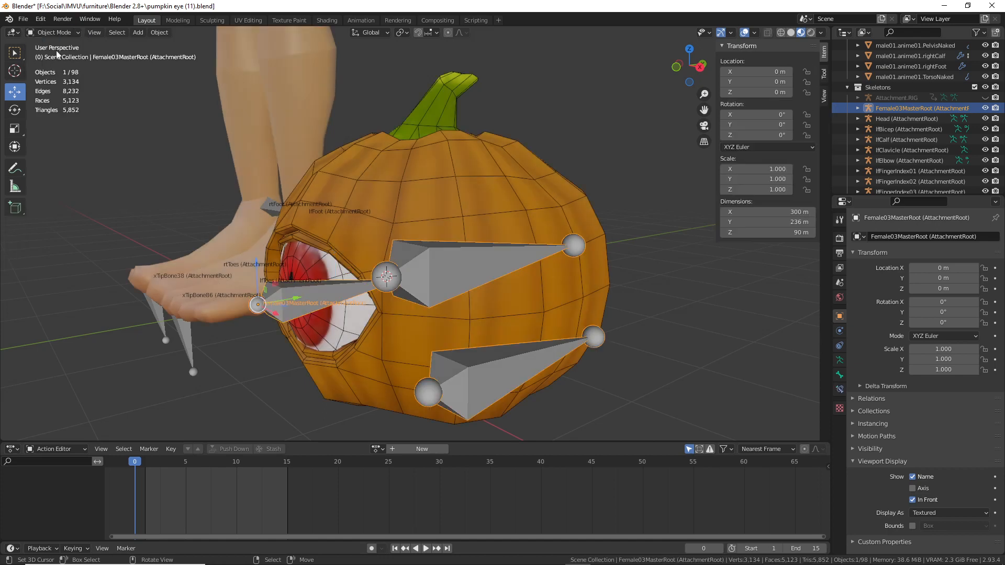
pyautogui.click(317, 270)
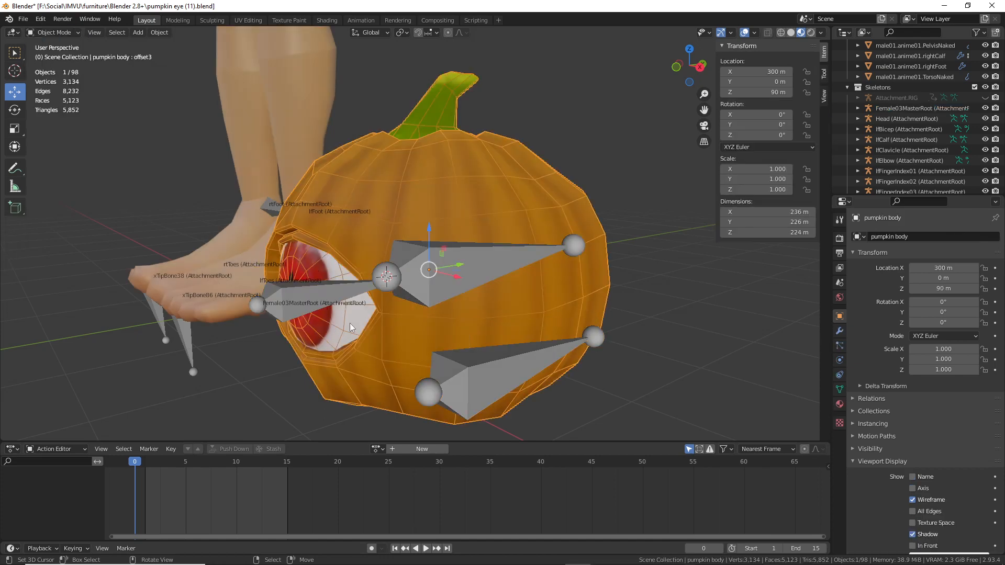
pyautogui.moveTo(350, 322); pyautogui.dragTo(353, 318, button='middle')
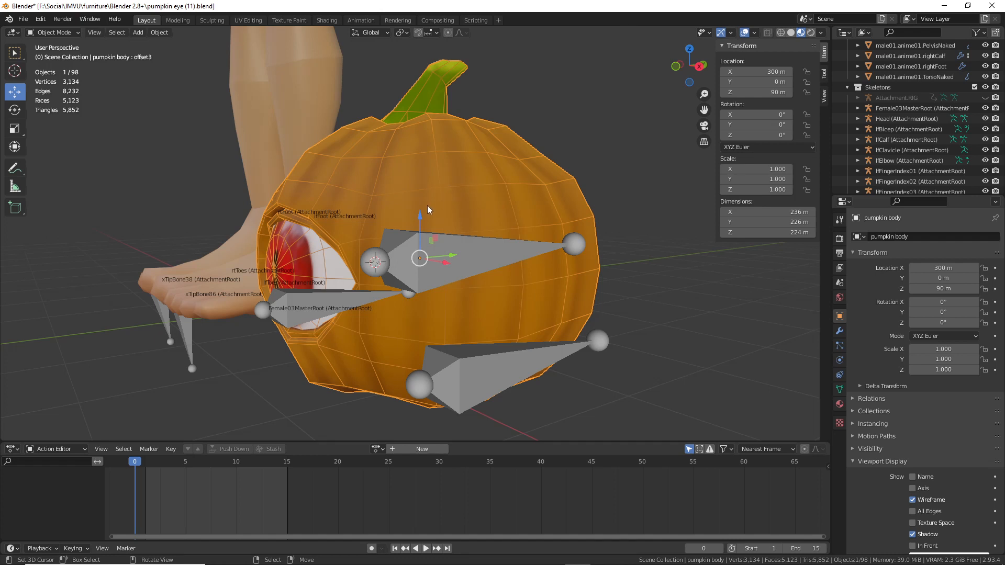
pyautogui.moveTo(391, 247); pyautogui.dragTo(367, 230, button='middle')
# - Open the recent file pumpkin eye (6).blend without saving the changes to the current file
pyautogui.click(23, 18)
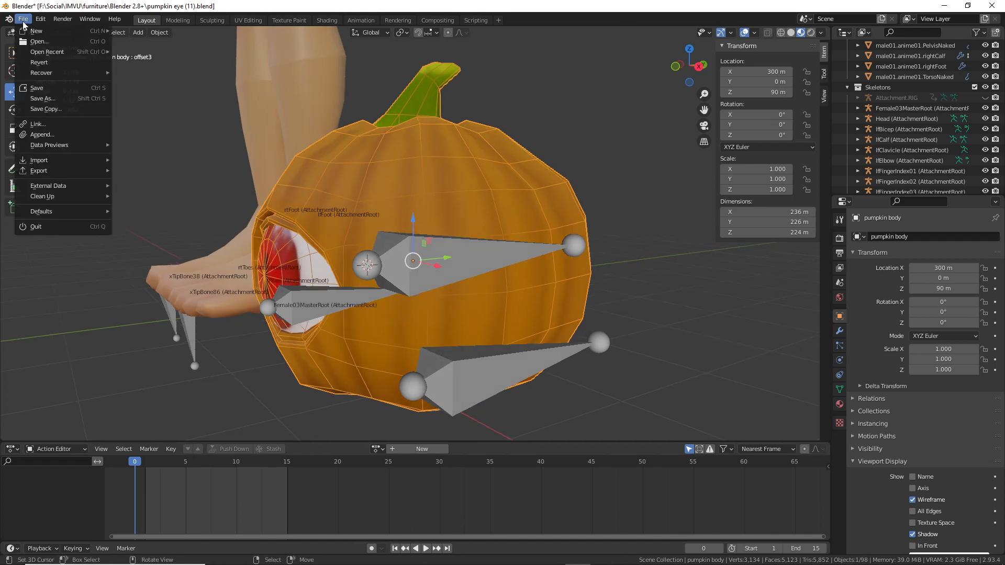
pyautogui.moveTo(49, 51)
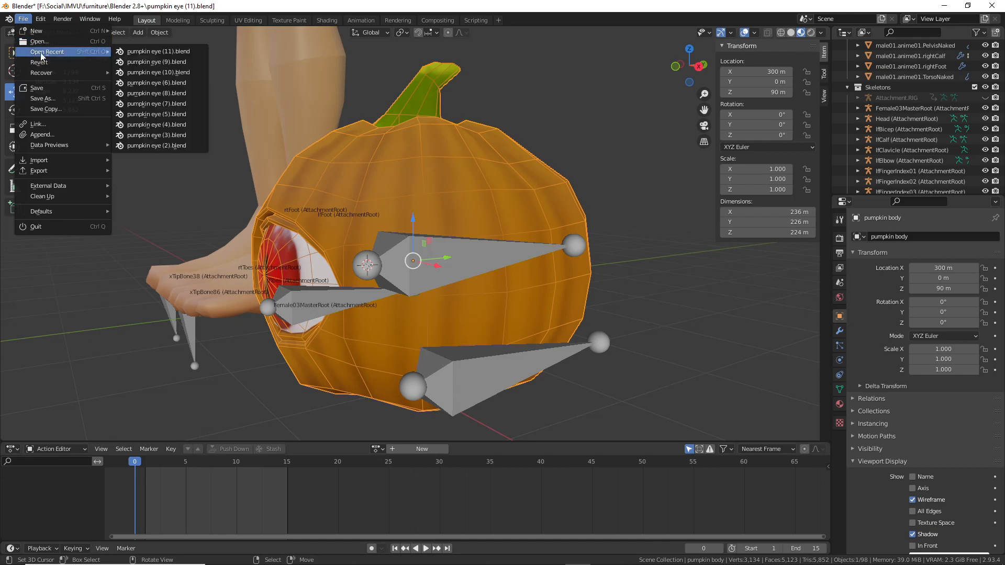
pyautogui.click(160, 92)
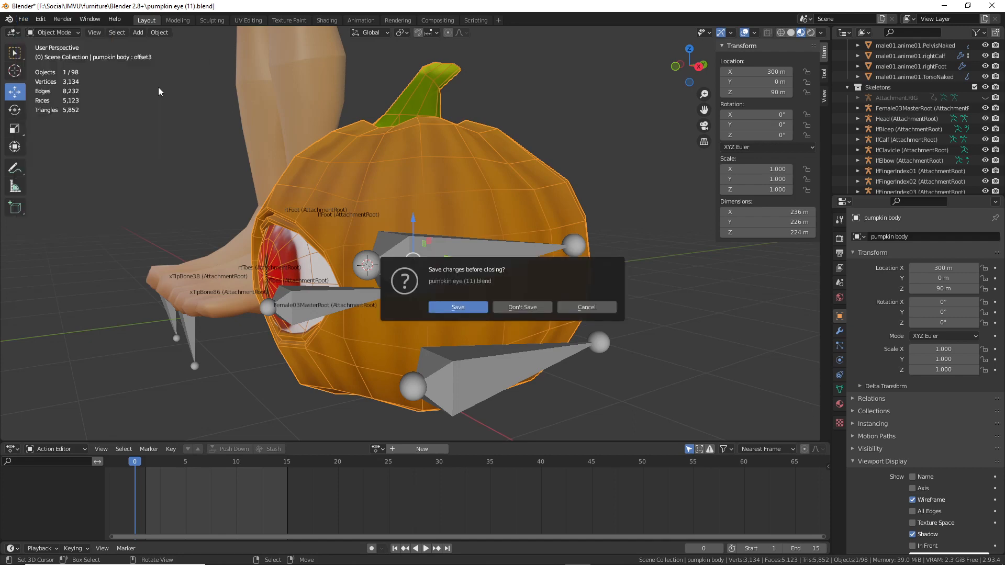
pyautogui.click(529, 310)
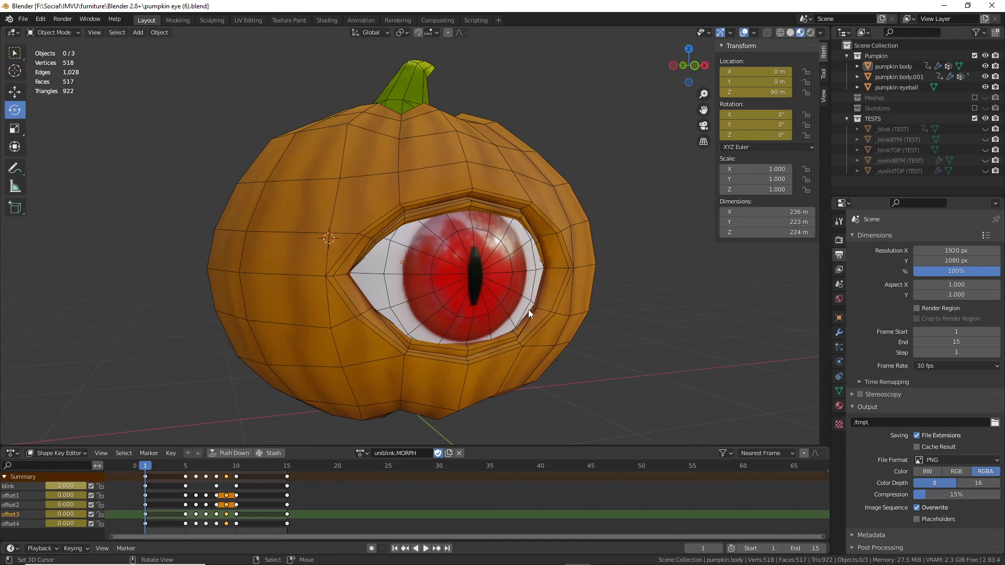
# - Select the pumpkin eyeball and examine its full size and pivot point inside the pumpkin body
pyautogui.click(420, 279)
pyautogui.moveTo(483, 289); pyautogui.dragTo(420, 292, button='middle')
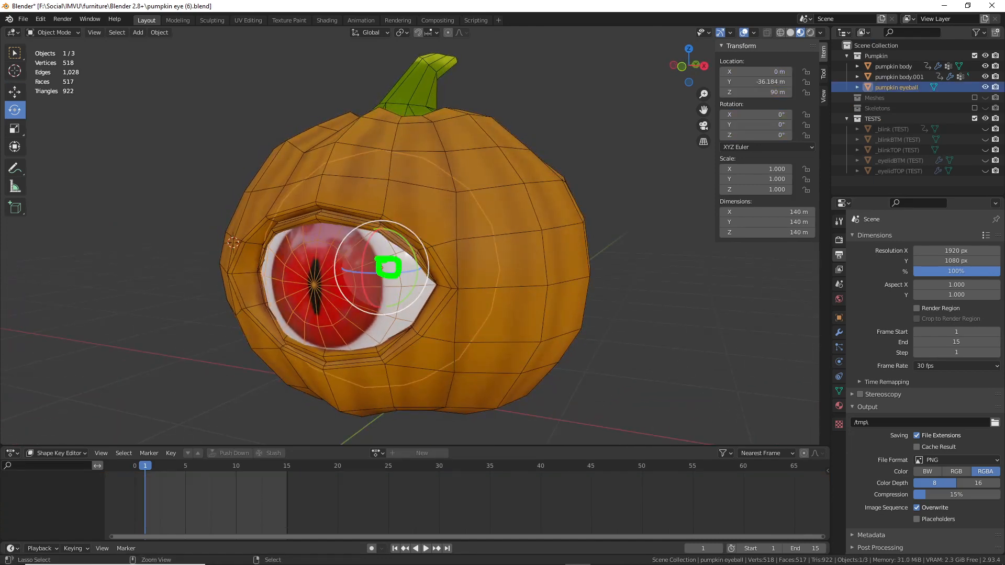
pyautogui.moveTo(361, 156)
pyautogui.mouseDown()
pyautogui.moveTo(281, 235)
pyautogui.moveTo(357, 388)
pyautogui.moveTo(480, 256)
pyautogui.moveTo(361, 156)
pyautogui.mouseUp()
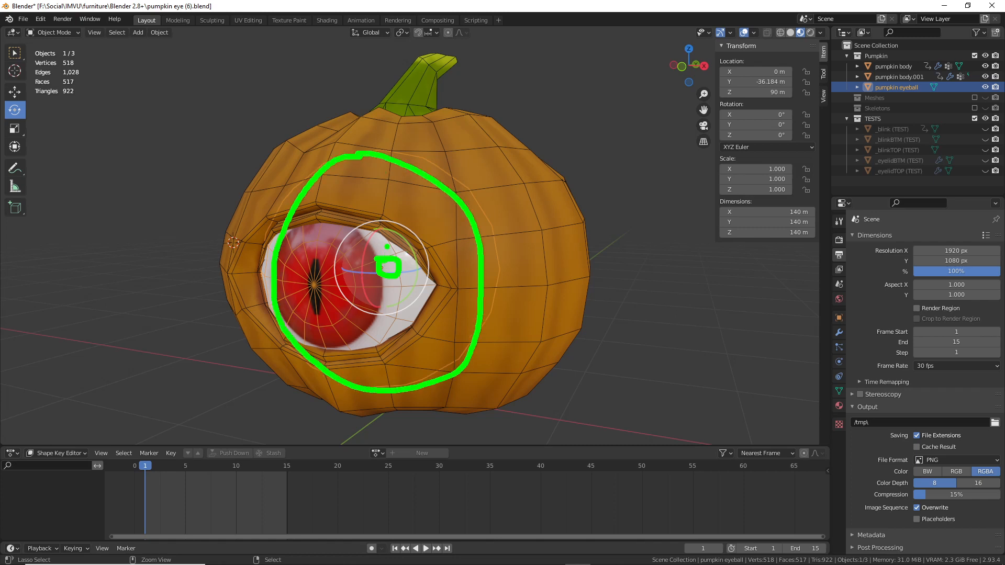
pyautogui.moveTo(376, 249)
pyautogui.mouseDown()
pyautogui.moveTo(421, 285)
pyautogui.moveTo(531, 180)
pyautogui.moveTo(527, 199)
pyautogui.moveTo(547, 194)
pyautogui.mouseUp()
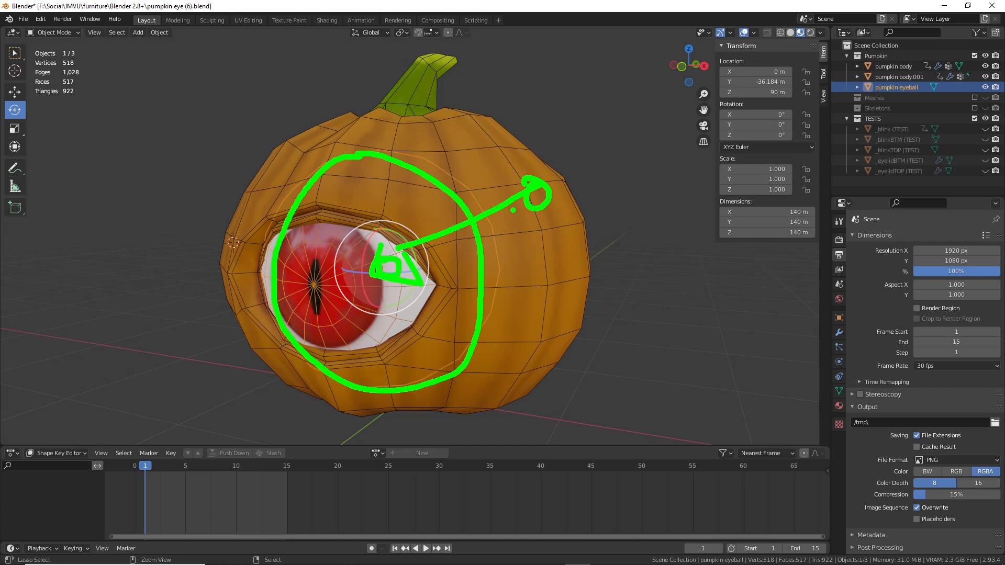
pyautogui.moveTo(522, 235)
pyautogui.mouseDown()
pyautogui.moveTo(476, 161)
pyautogui.moveTo(490, 159)
pyautogui.moveTo(534, 230)
pyautogui.mouseUp()
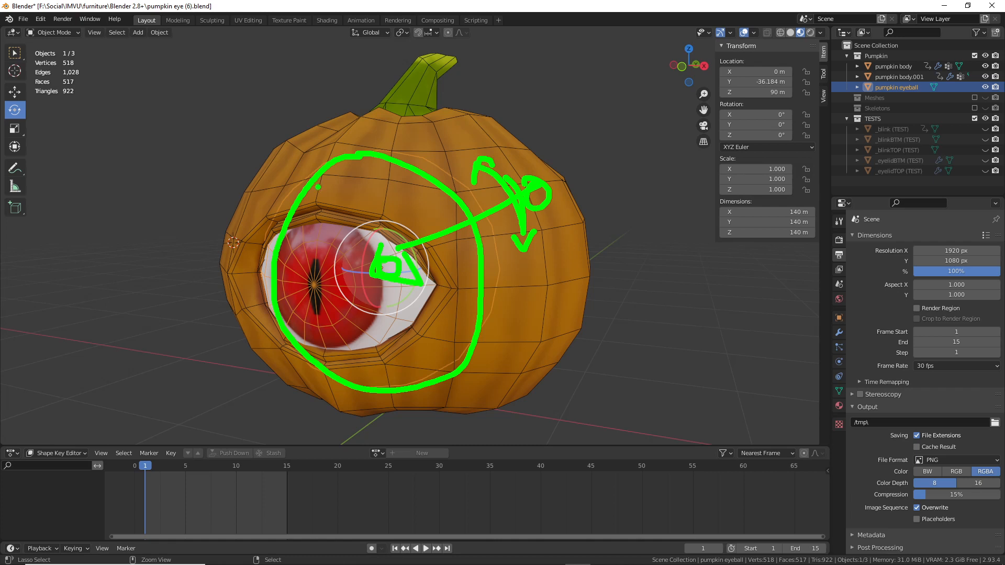
pyautogui.press('Escape')
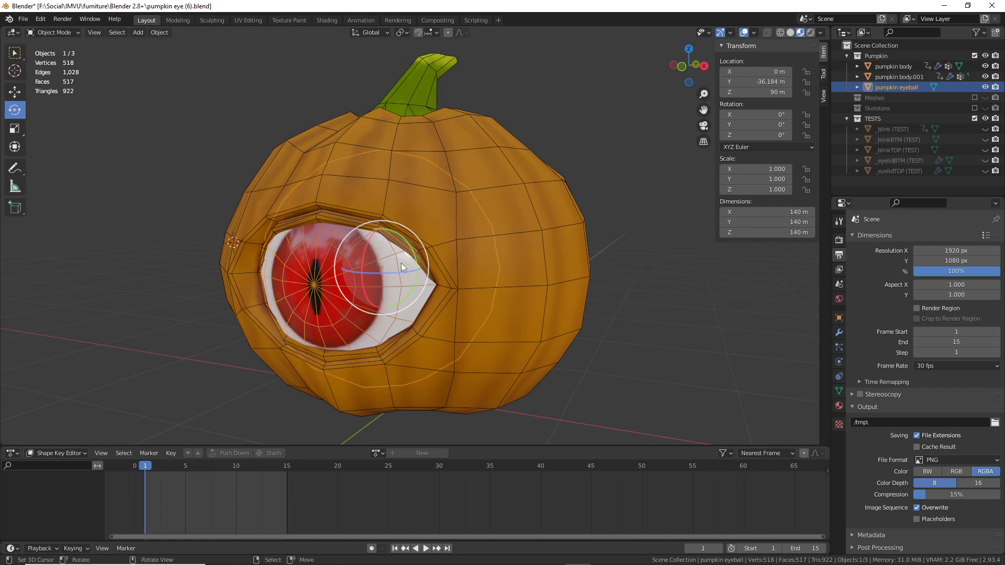
# - Reopen the recent file pumpkin eye (11).blend, discarding the changes to the current file
pyautogui.click(24, 19)
pyautogui.moveTo(37, 34)
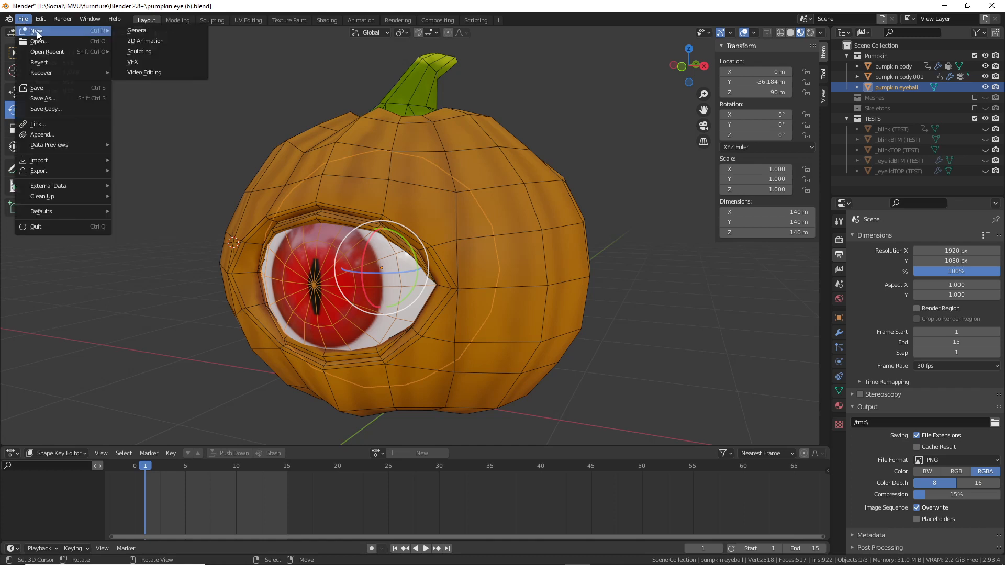
pyautogui.moveTo(52, 52)
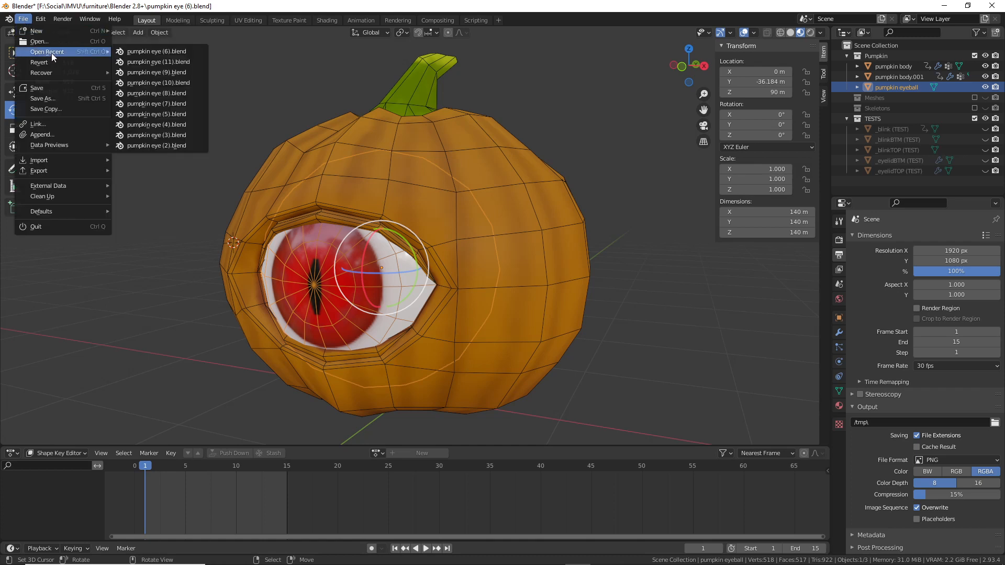
pyautogui.click(151, 63)
pyautogui.click(536, 308)
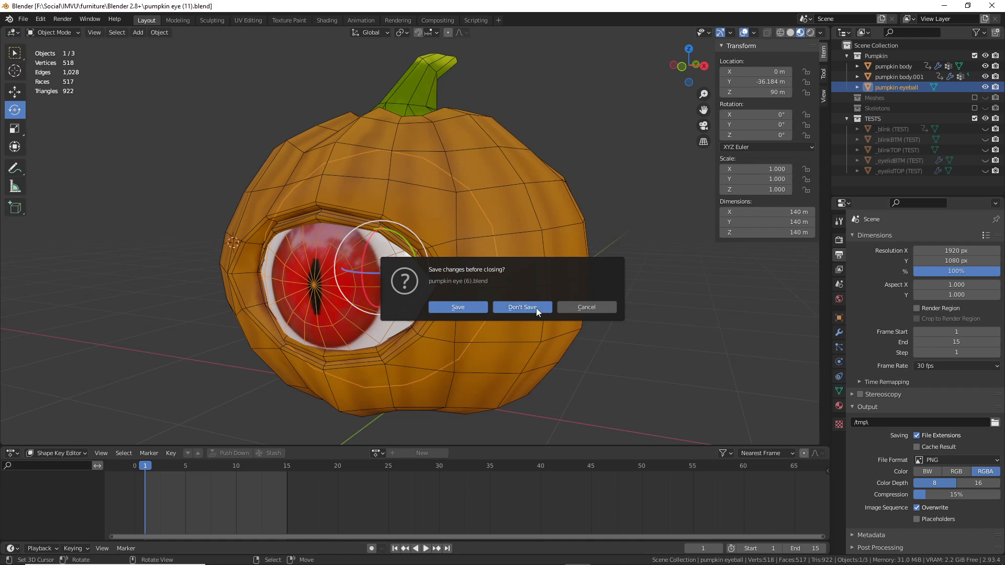
# - Frame the feet and the pumpkin together and select the Female03MasterRoot armature through its upper bone on the pumpkin
pyautogui.moveTo(491, 308); pyautogui.dragTo(488, 306, button='middle')
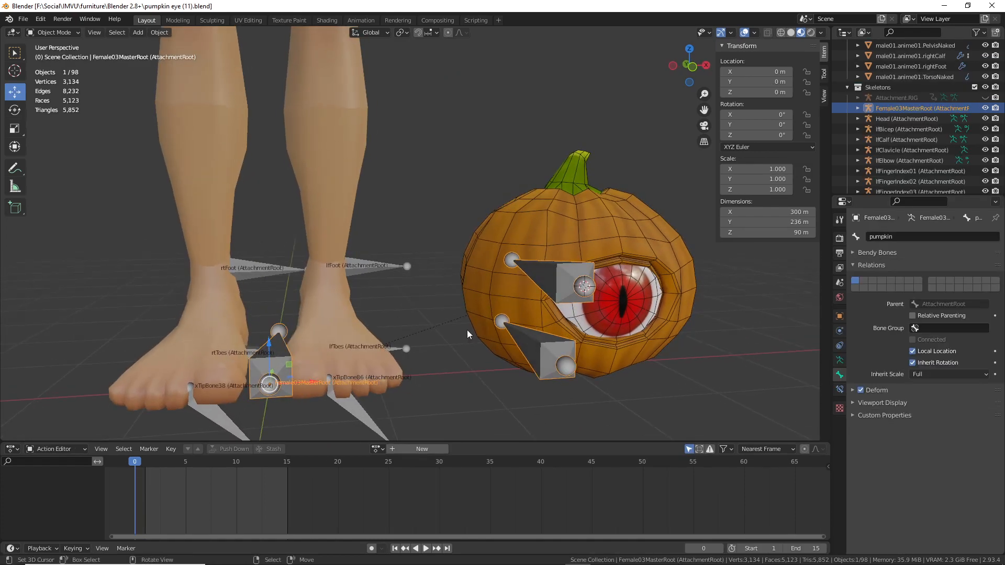
pyautogui.scroll(1, 466, 330)
pyautogui.keyDown('shift'); pyautogui.moveTo(438, 334); pyautogui.dragTo(430, 291, button='middle'); pyautogui.keyUp('shift')
pyautogui.click(584, 232)
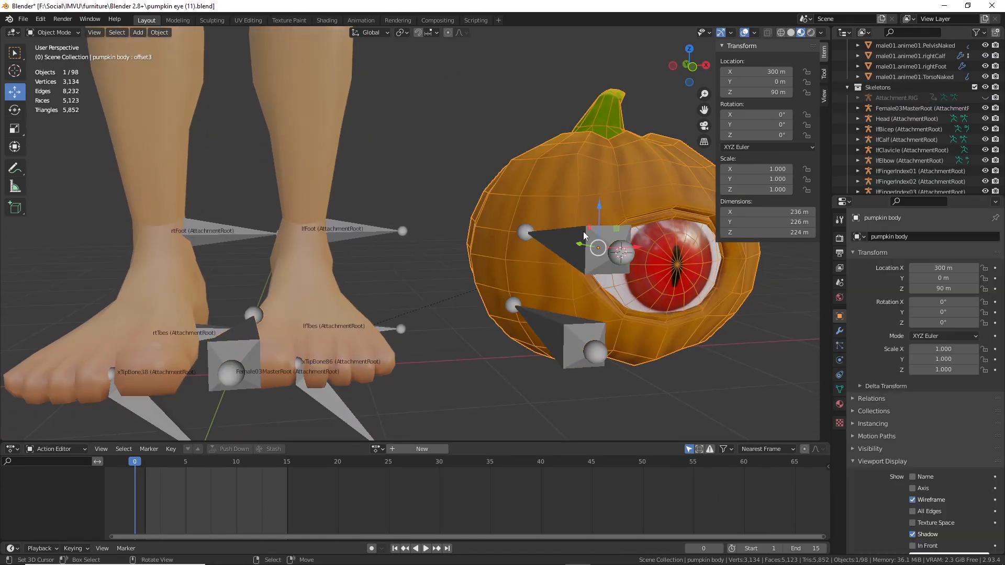
pyautogui.click(584, 233)
# - Examine where the heads of the root, pumpkin and eyeball bones sit relative to the feet, the pumpkin and its eye
pyautogui.hotkey('ctrl', '2')
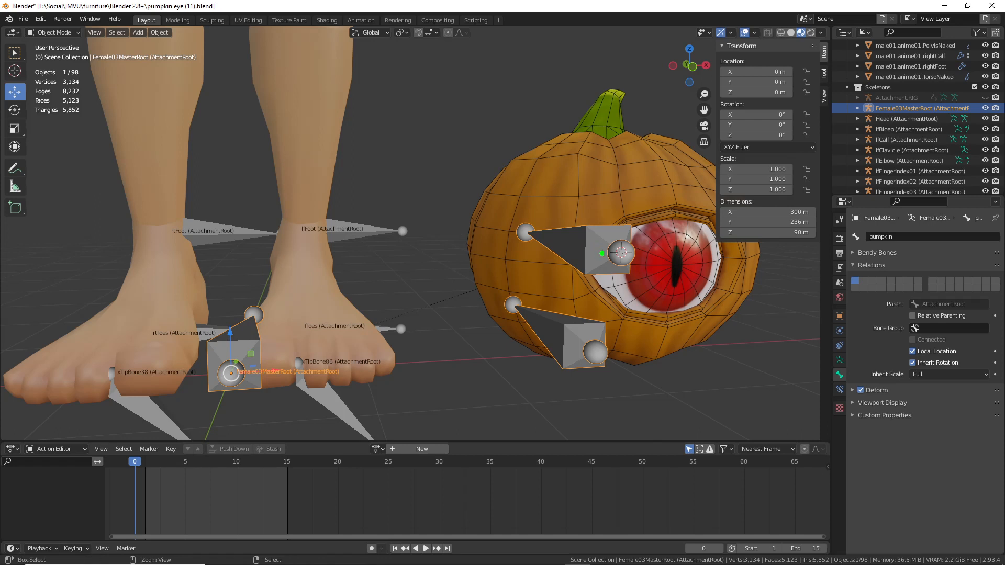
pyautogui.moveTo(619, 244)
pyautogui.mouseDown()
pyautogui.moveTo(622, 265)
pyautogui.moveTo(615, 242)
pyautogui.mouseUp()
pyautogui.moveTo(588, 342)
pyautogui.mouseDown()
pyautogui.moveTo(609, 360)
pyautogui.moveTo(576, 335)
pyautogui.mouseUp()
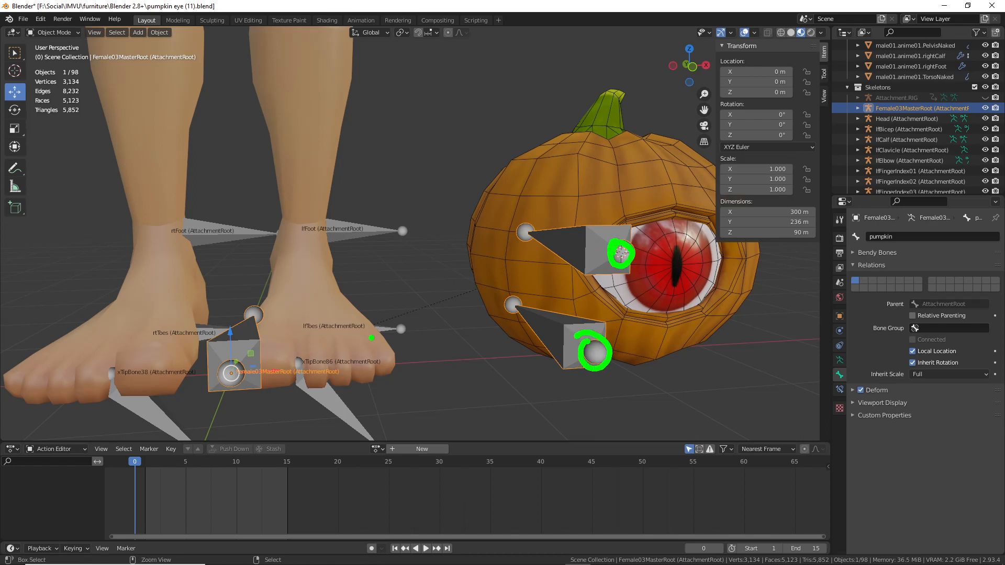
pyautogui.moveTo(220, 365)
pyautogui.mouseDown()
pyautogui.moveTo(267, 365)
pyautogui.moveTo(233, 357)
pyautogui.mouseUp()
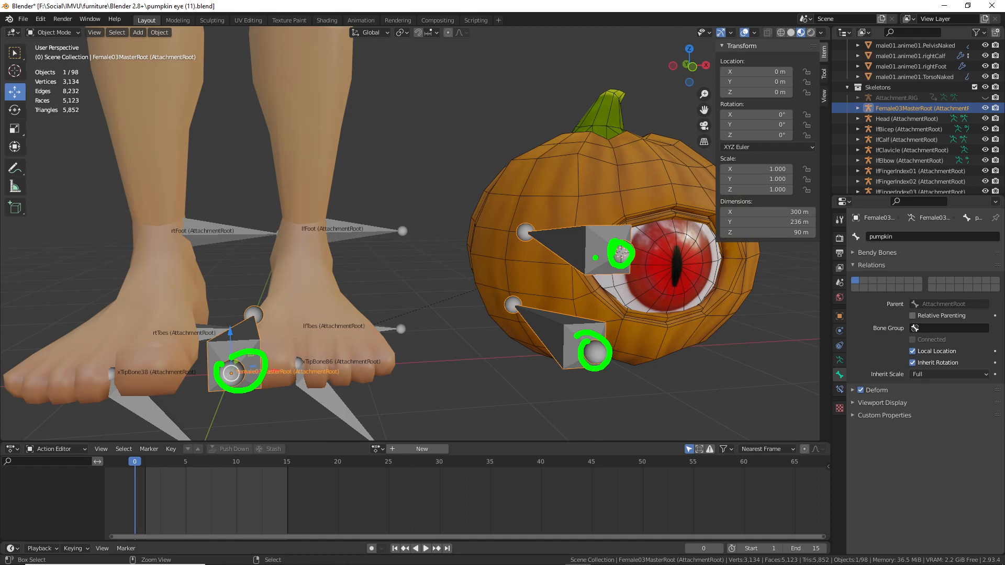
pyautogui.moveTo(563, 221)
pyautogui.mouseDown()
pyautogui.moveTo(552, 222)
pyautogui.moveTo(644, 254)
pyautogui.moveTo(545, 217)
pyautogui.mouseUp()
pyautogui.moveTo(694, 235); pyautogui.dragTo(670, 249)
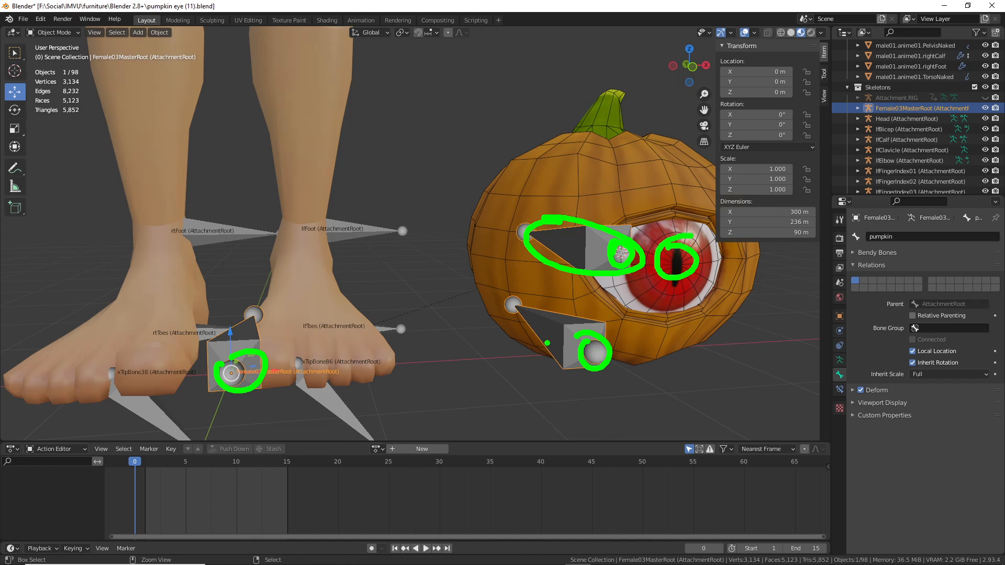
pyautogui.moveTo(526, 303); pyautogui.dragTo(542, 313)
pyautogui.moveTo(501, 195)
pyautogui.mouseDown()
pyautogui.moveTo(674, 89)
pyautogui.moveTo(757, 361)
pyautogui.moveTo(504, 183)
pyautogui.moveTo(522, 174)
pyautogui.mouseUp()
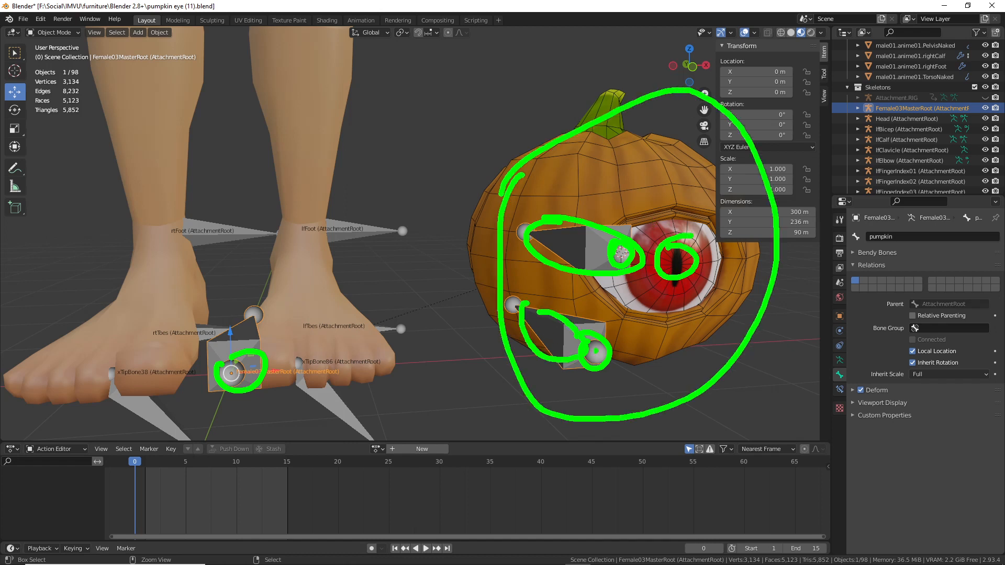
pyautogui.moveTo(572, 387)
pyautogui.mouseDown()
pyautogui.moveTo(574, 433)
pyautogui.moveTo(573, 377)
pyautogui.moveTo(593, 396)
pyautogui.mouseUp()
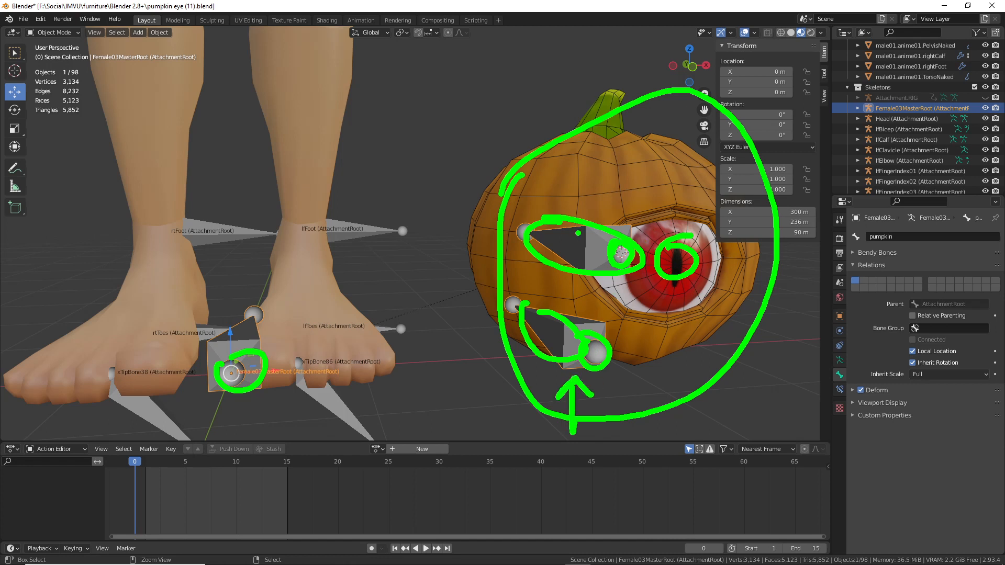
pyautogui.press('Escape')
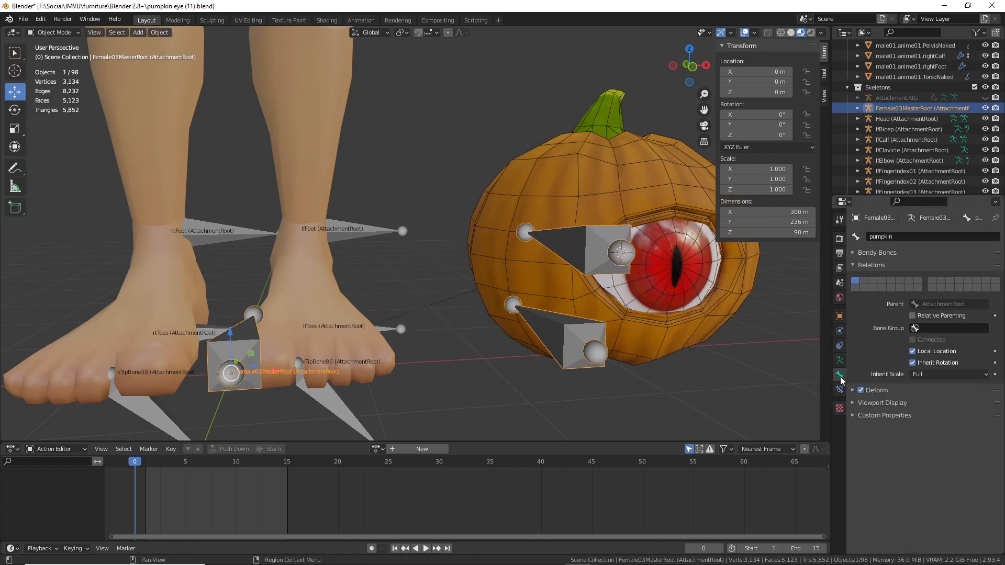
# - Show the armature's Bone properties, enter Edit Mode and select the eyeball bone
pyautogui.click(839, 361)
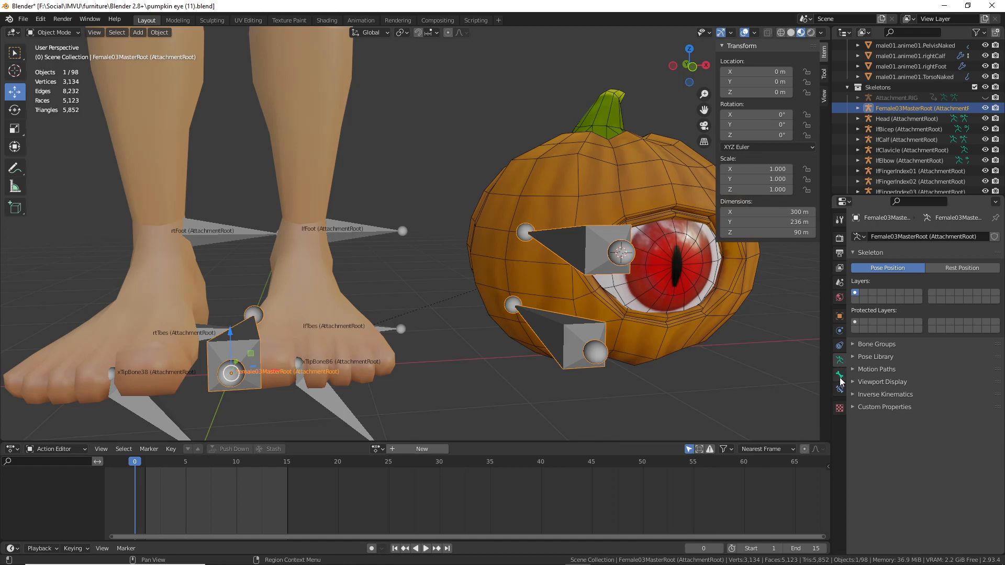
pyautogui.click(840, 375)
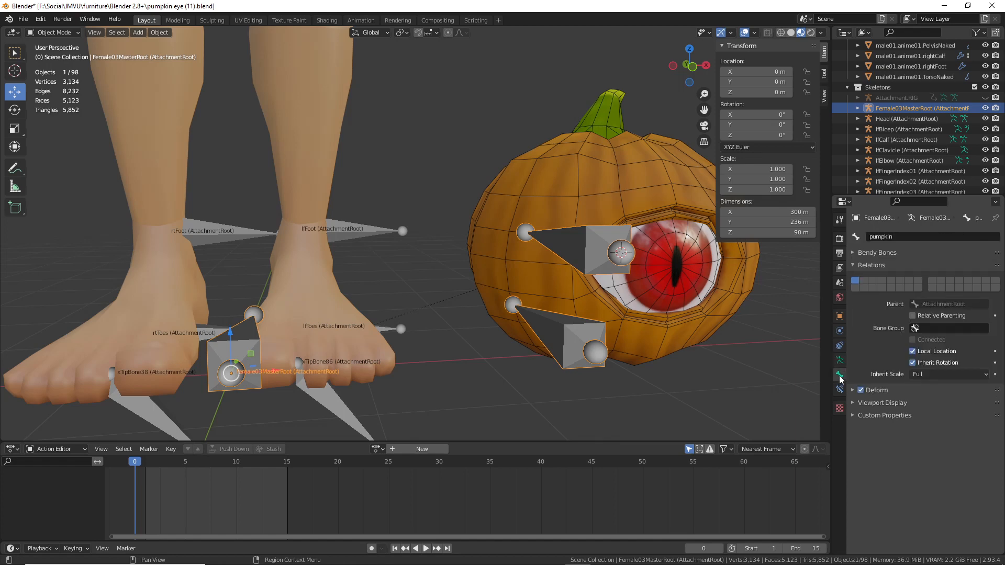
pyautogui.click(52, 32)
pyautogui.click(56, 57)
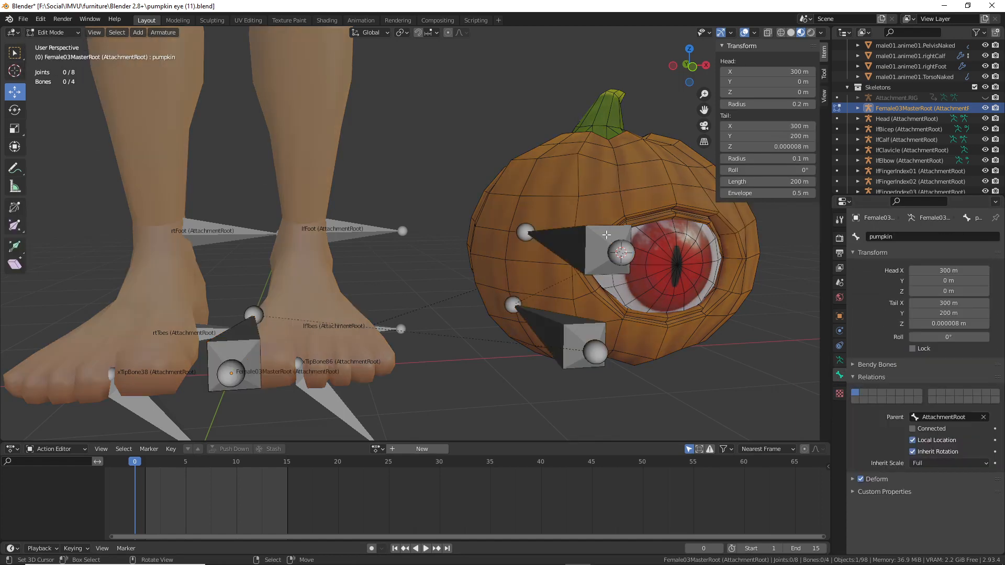
pyautogui.click(605, 235)
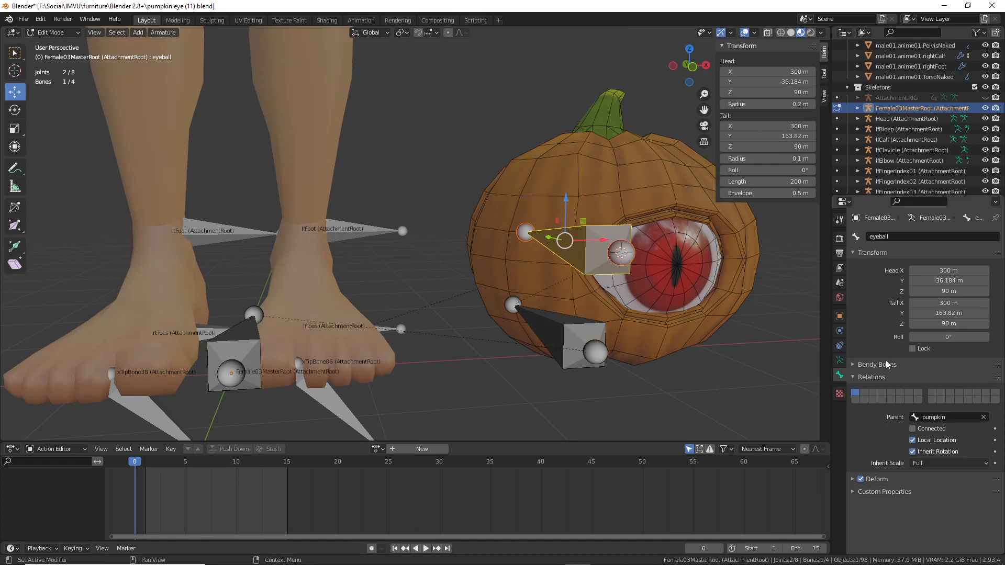
# - Check the eyeball bone's parent under its relations and trace the parent chain through the pumpkin bone to the root bone
pyautogui.moveTo(824, 367); pyautogui.dragTo(844, 366)
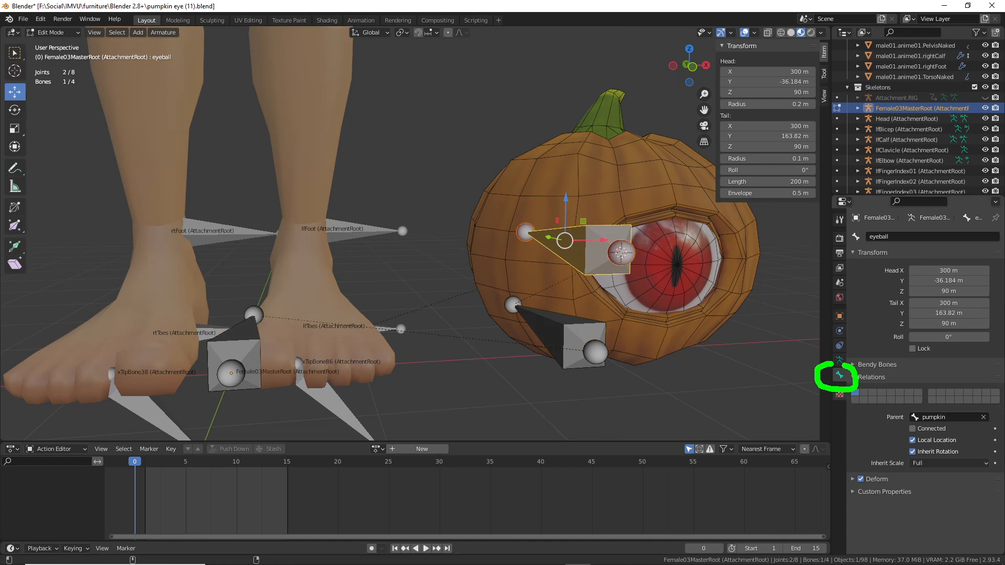
pyautogui.moveTo(897, 402)
pyautogui.mouseDown()
pyautogui.moveTo(880, 427)
pyautogui.moveTo(992, 427)
pyautogui.moveTo(940, 395)
pyautogui.moveTo(893, 403)
pyautogui.mouseUp()
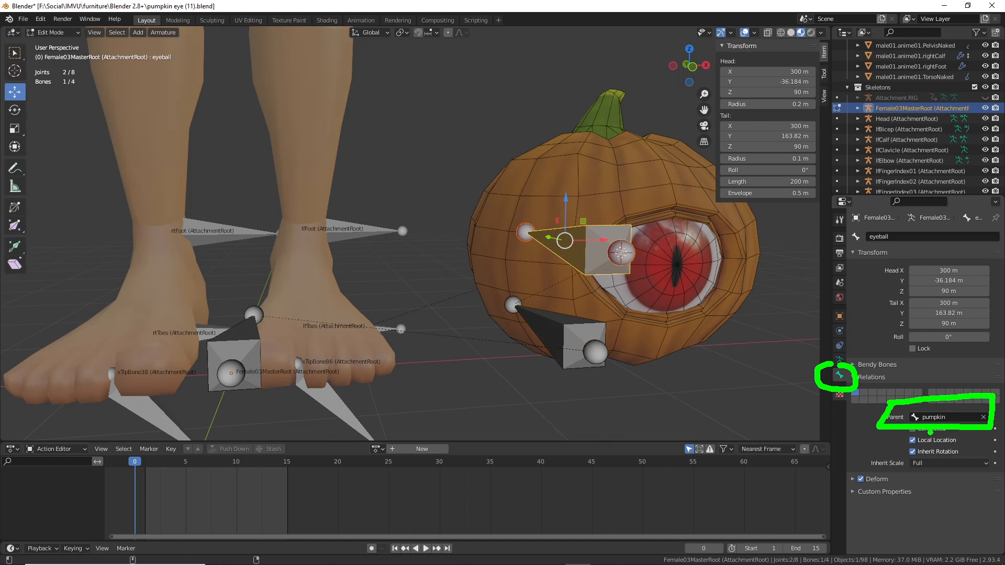
pyautogui.press('Escape')
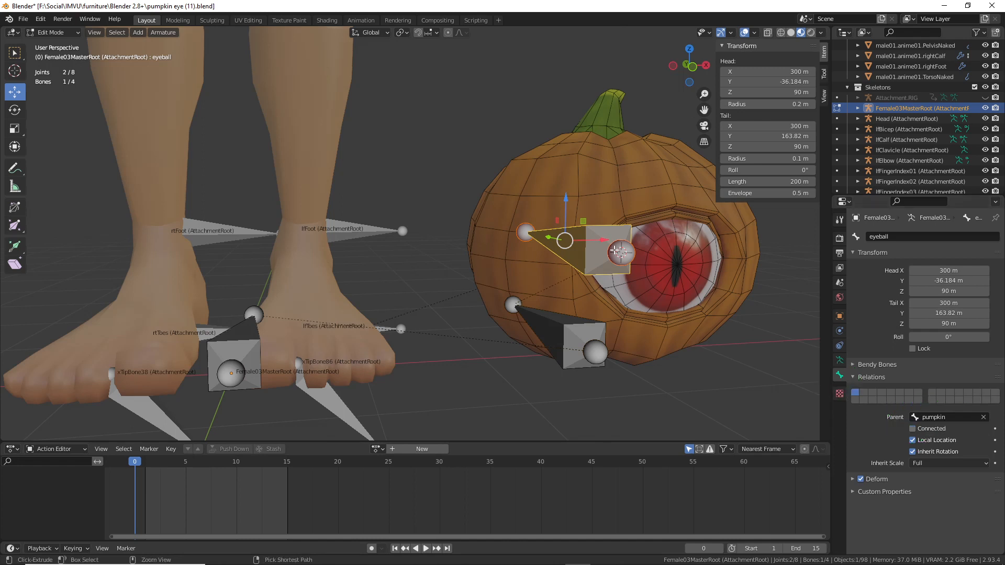
pyautogui.moveTo(617, 251)
pyautogui.mouseDown()
pyautogui.moveTo(593, 336)
pyautogui.moveTo(602, 322)
pyautogui.moveTo(565, 354)
pyautogui.moveTo(292, 355)
pyautogui.moveTo(303, 343)
pyautogui.moveTo(321, 373)
pyautogui.mouseUp()
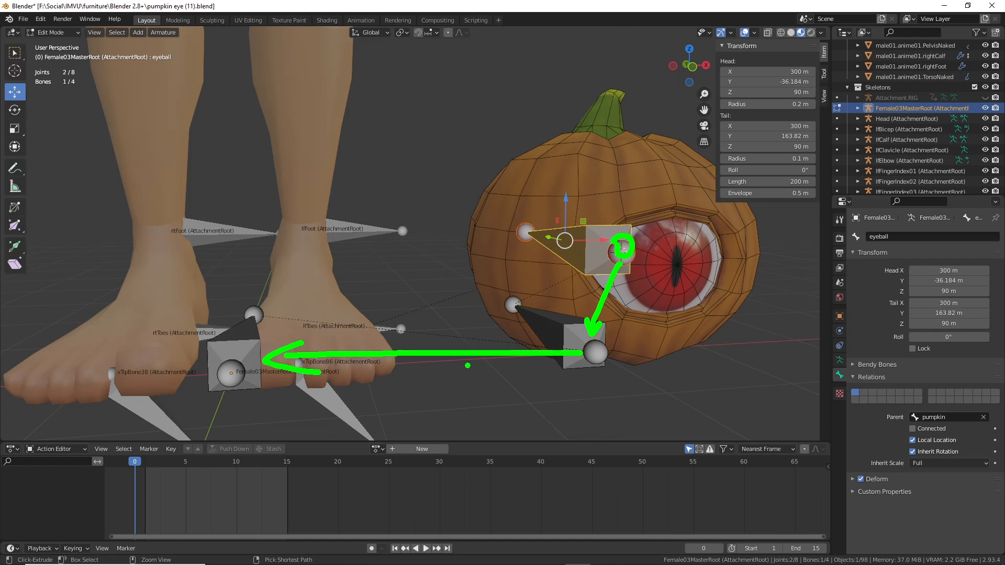
pyautogui.press('Escape')
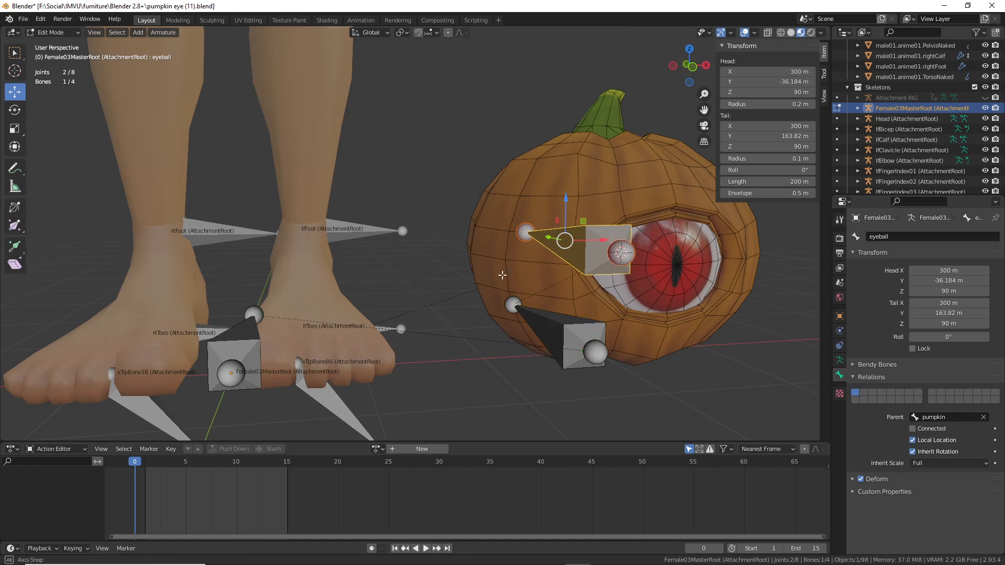
# - Return from Edit Mode to Object Mode and select the pumpkin body mesh
pyautogui.moveTo(504, 283); pyautogui.dragTo(507, 273, button='middle')
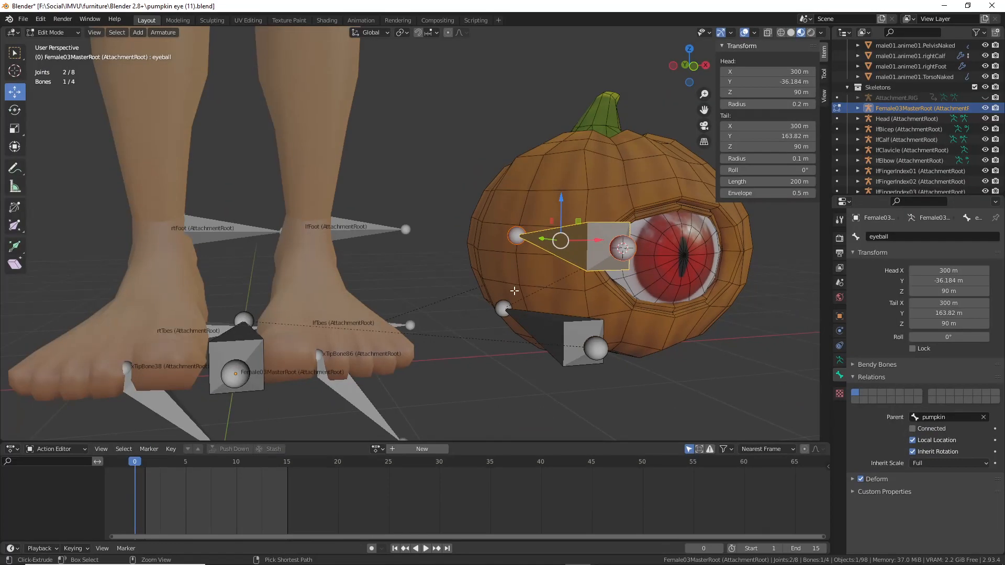
pyautogui.press('Tab')
pyautogui.scroll(-2, 488, 334)
pyautogui.moveTo(482, 331); pyautogui.dragTo(314, 312, button='middle')
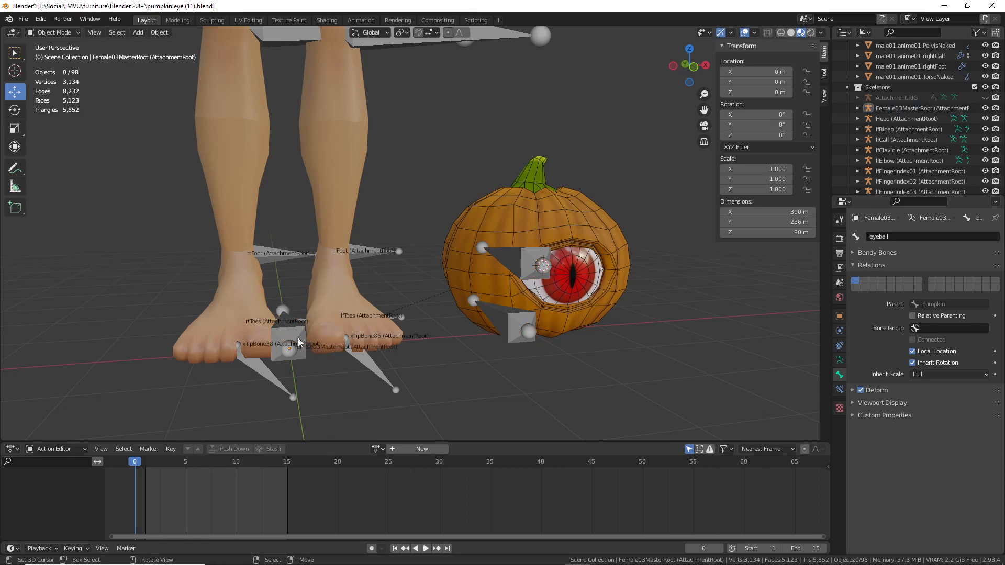
pyautogui.scroll(1, 298, 335)
pyautogui.click(539, 237)
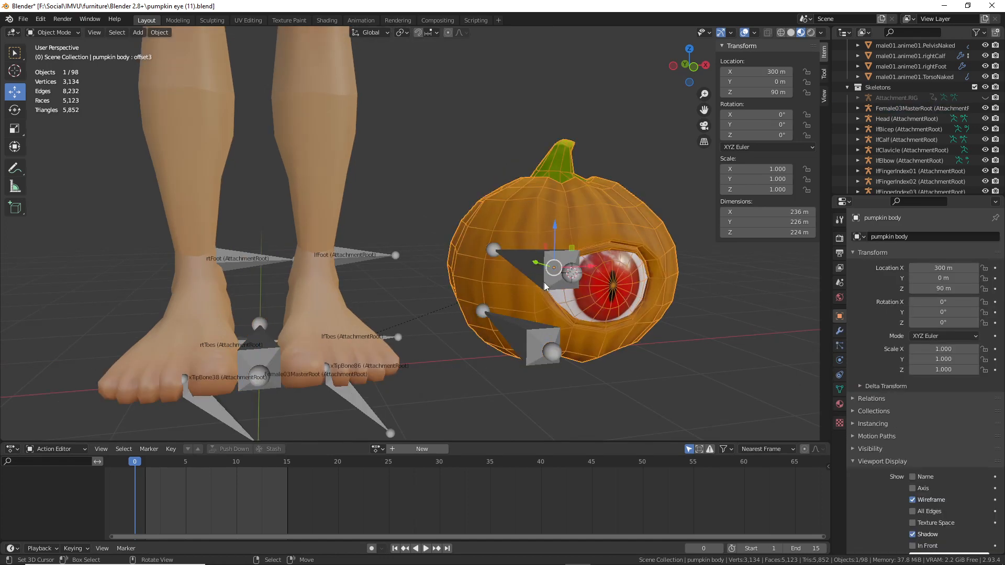
# - Select the Female03MasterRoot armature and try moving it as a whole object, cancelling the move
pyautogui.click(246, 385)
pyautogui.press('g')
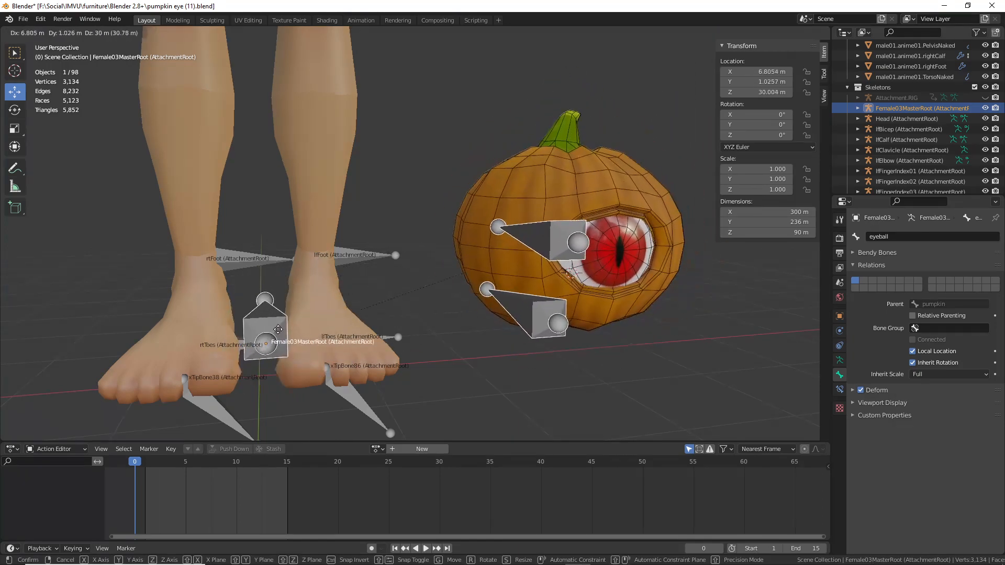
pyautogui.rightClick(270, 363)
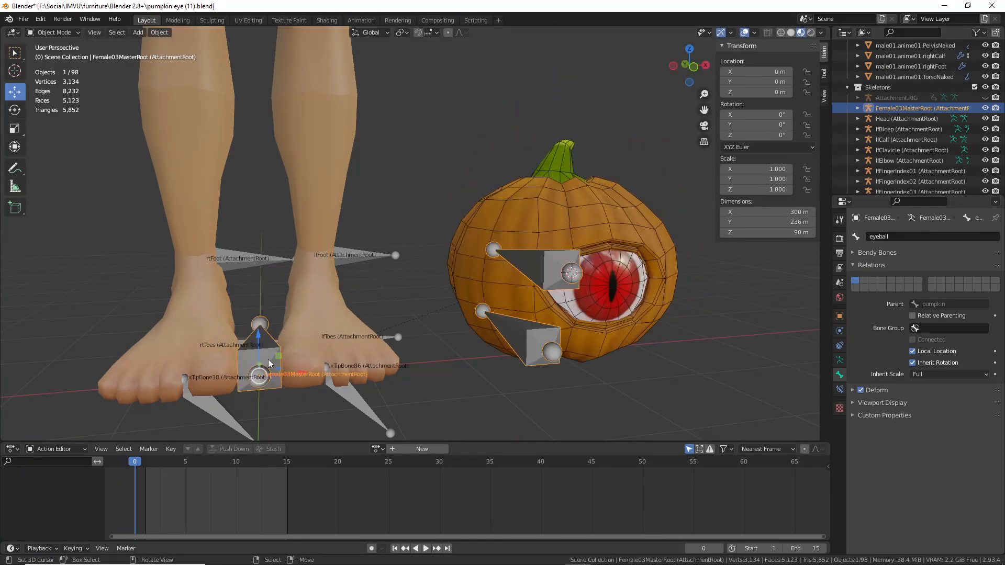
# - Switch the Female03MasterRoot armature to Pose Mode and try moving its pumpkin bone, cancelling the move
pyautogui.click(51, 30)
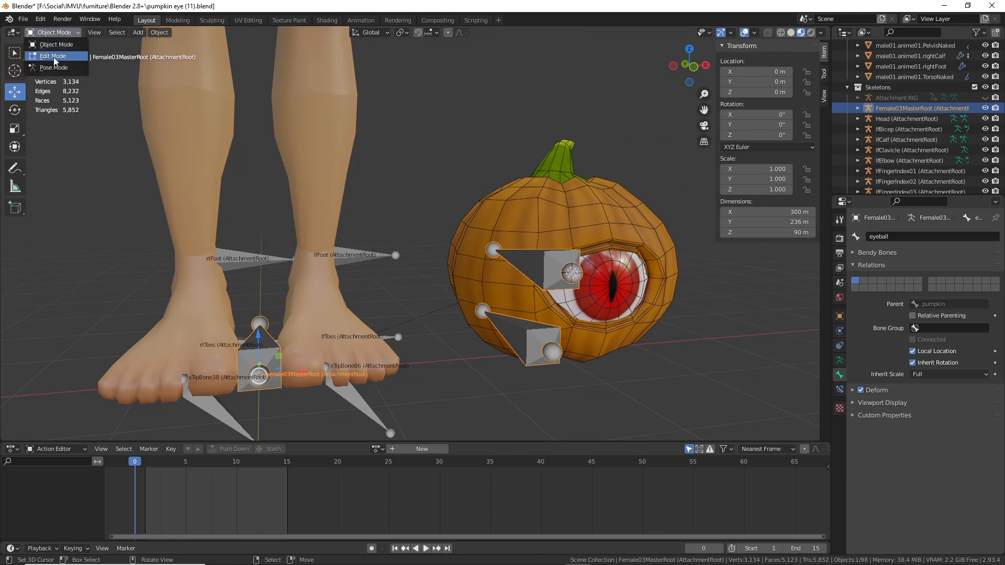
pyautogui.click(52, 68)
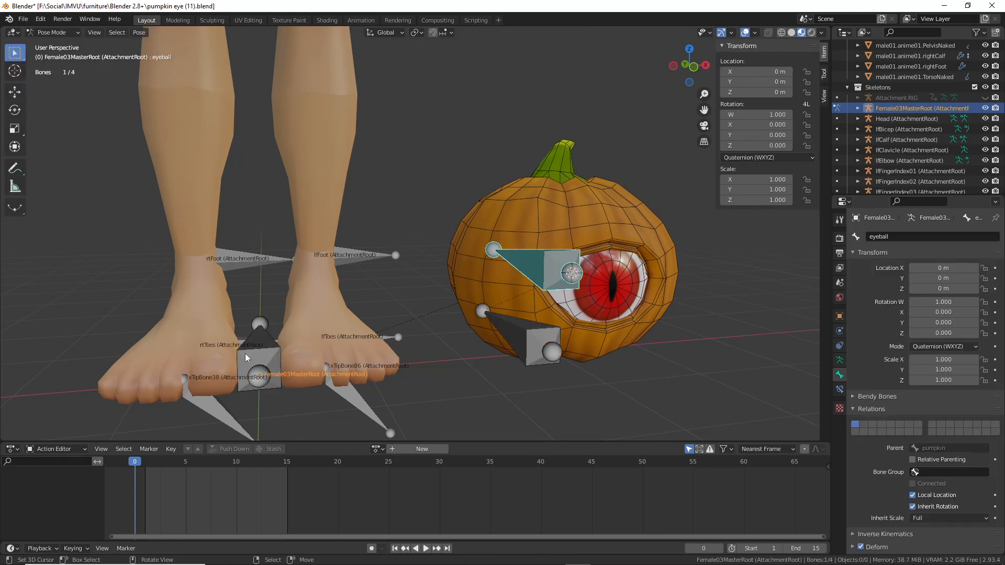
pyautogui.click(533, 340)
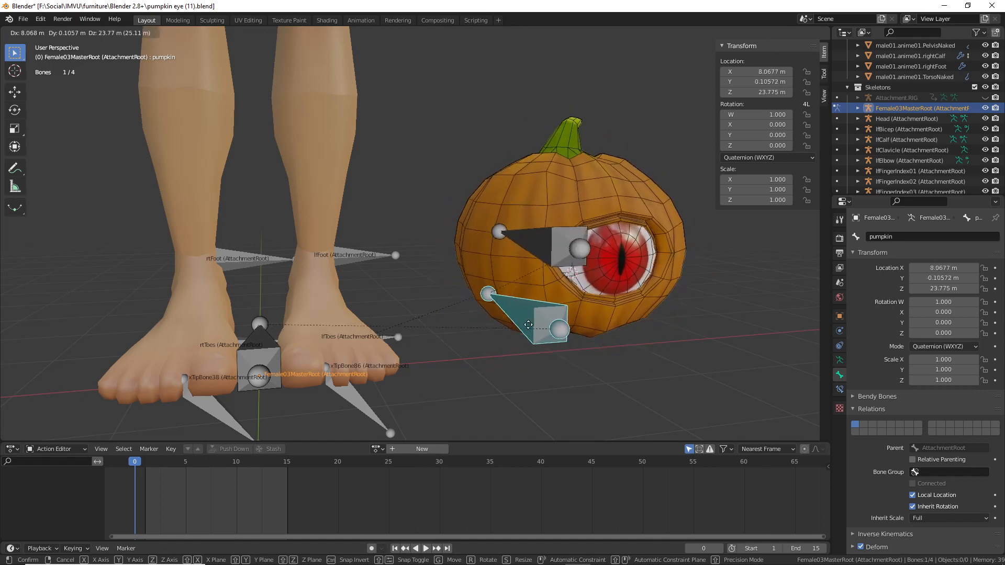
pyautogui.rightClick(494, 331)
# - Try moving the AttachmentNode and AttachmentRoot bones one after the other, cancel each move, and return to Object Mode
pyautogui.click(267, 358)
pyautogui.press('g')
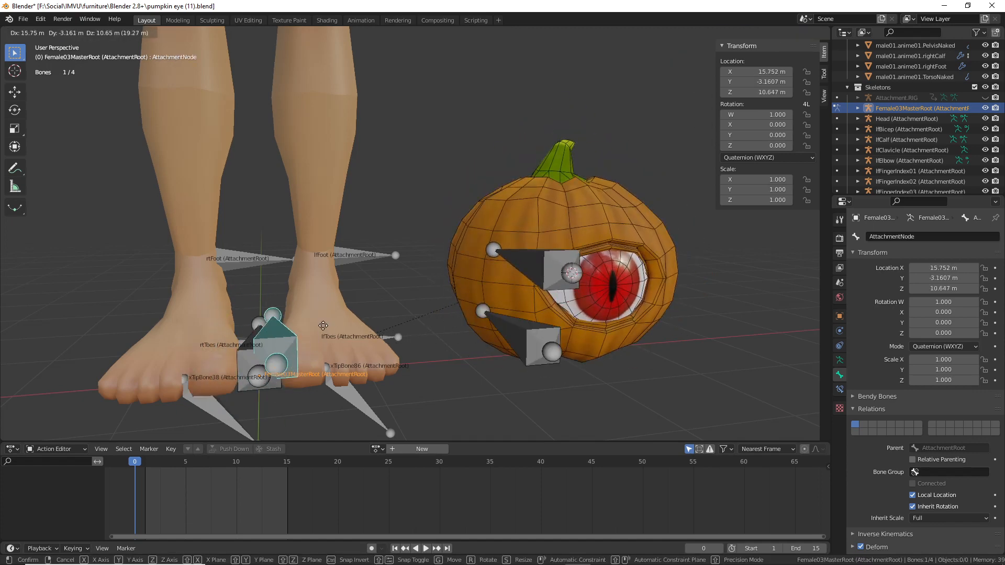
pyautogui.rightClick(278, 365)
pyautogui.click(272, 353)
pyautogui.press('g')
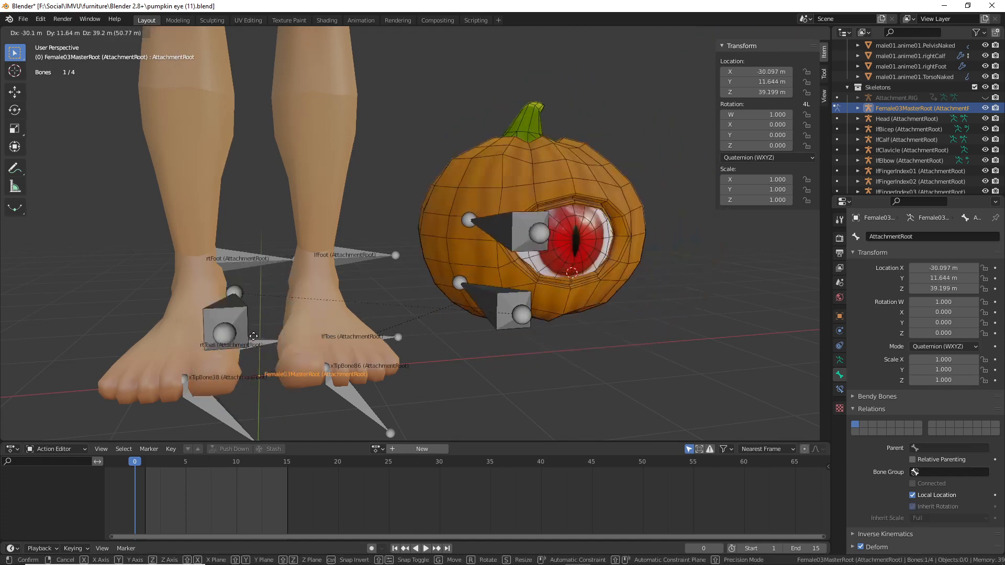
pyautogui.rightClick(297, 312)
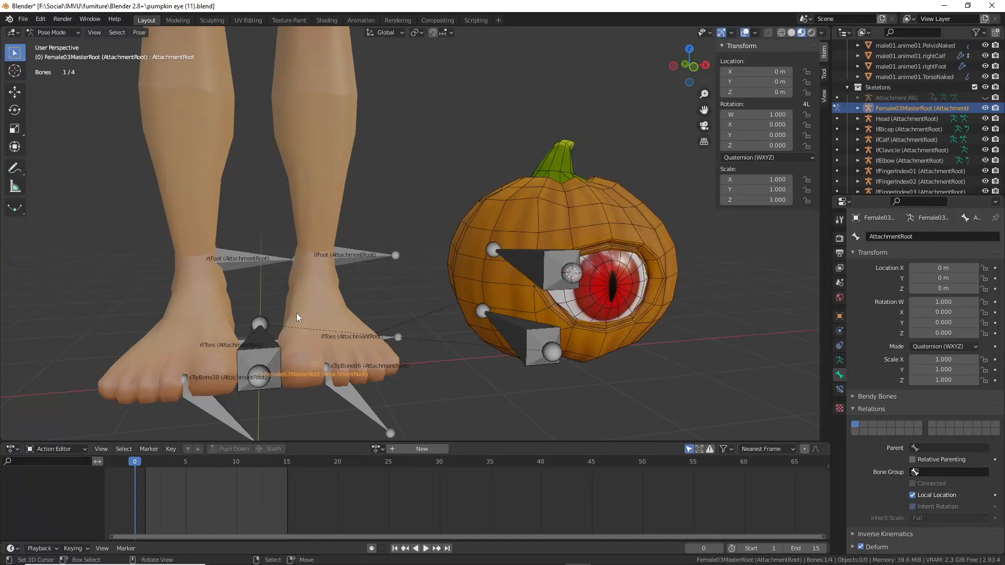
pyautogui.click(51, 33)
pyautogui.click(53, 43)
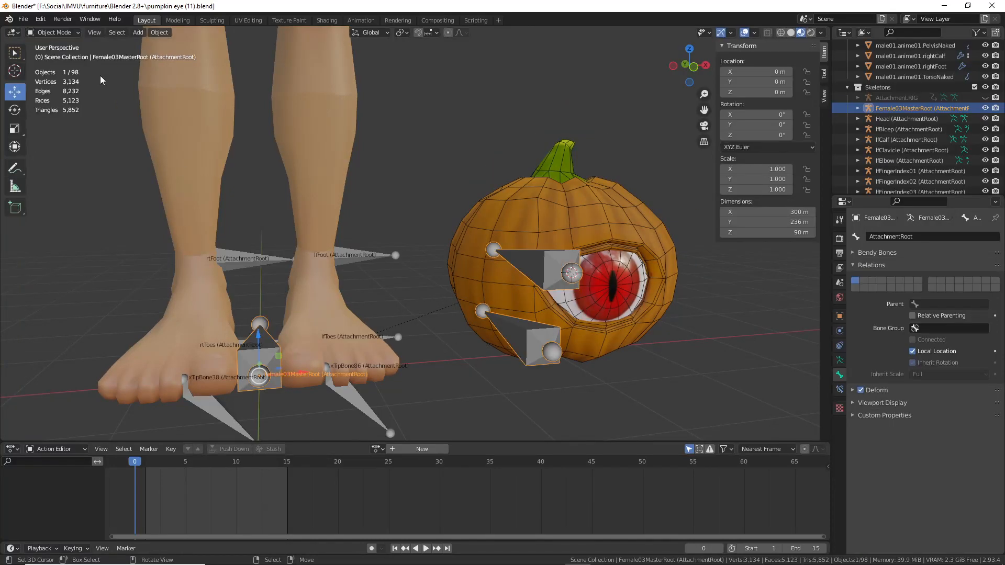
# - Select the pumpkin body and try rotating it around the global Z axis, cancelling the rotation
pyautogui.moveTo(358, 304); pyautogui.dragTo(359, 303, button='middle')
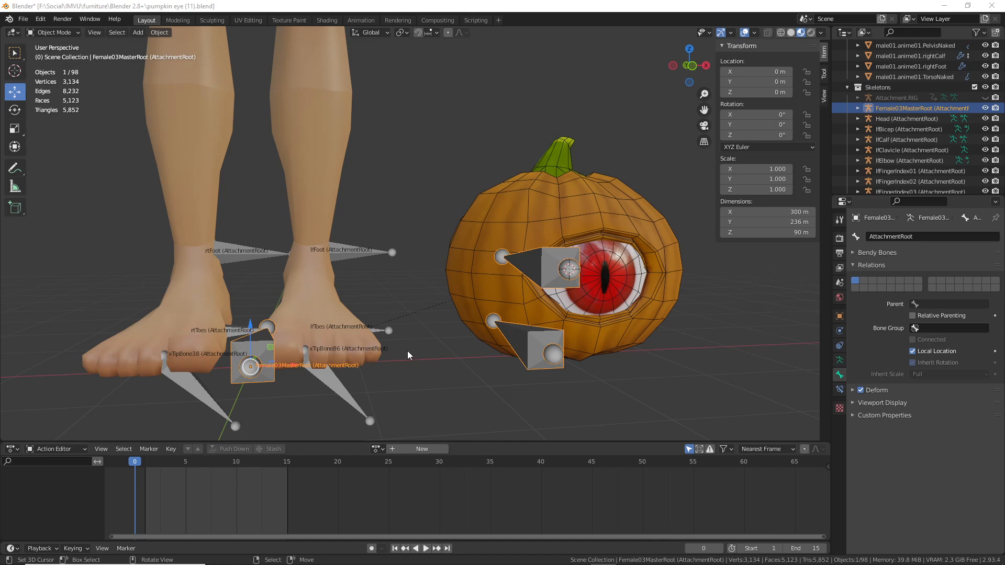
pyautogui.moveTo(407, 351); pyautogui.dragTo(380, 353, button='middle')
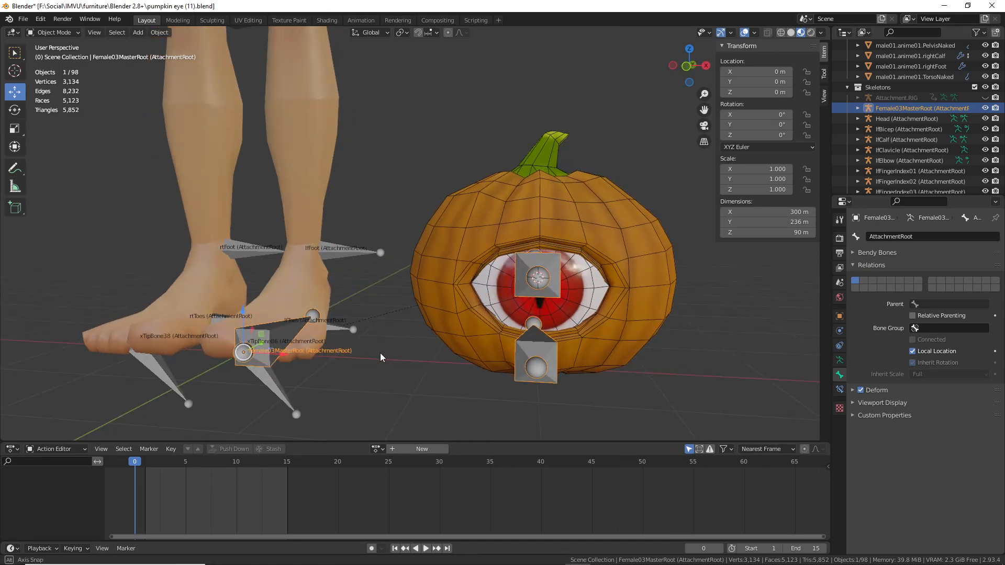
pyautogui.moveTo(380, 353); pyautogui.dragTo(410, 354, button='middle')
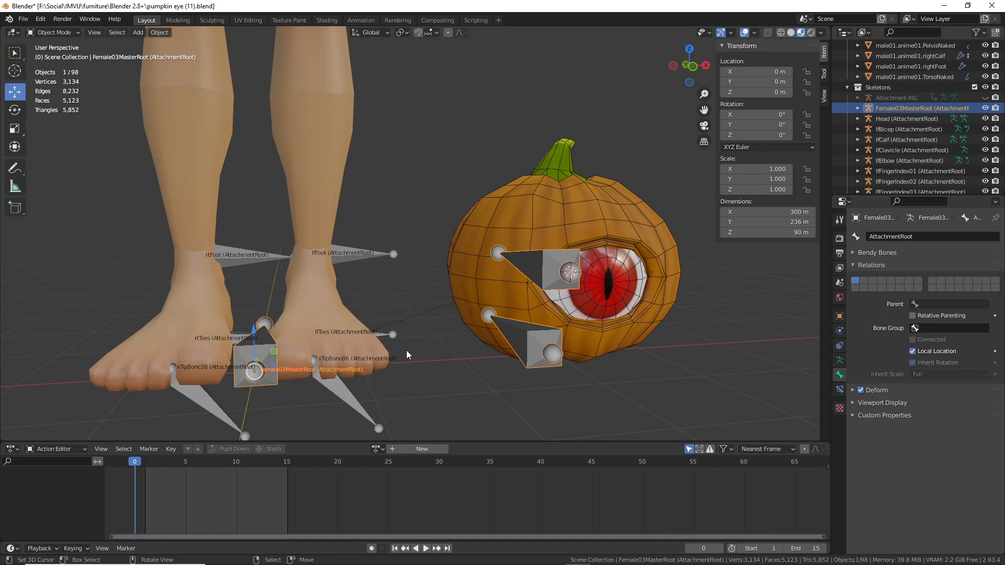
pyautogui.moveTo(392, 346)
pyautogui.mouseDown(button='middle')
pyautogui.moveTo(399, 331)
pyautogui.moveTo(393, 357)
pyautogui.moveTo(422, 361)
pyautogui.moveTo(409, 351)
pyautogui.mouseUp(button='middle')
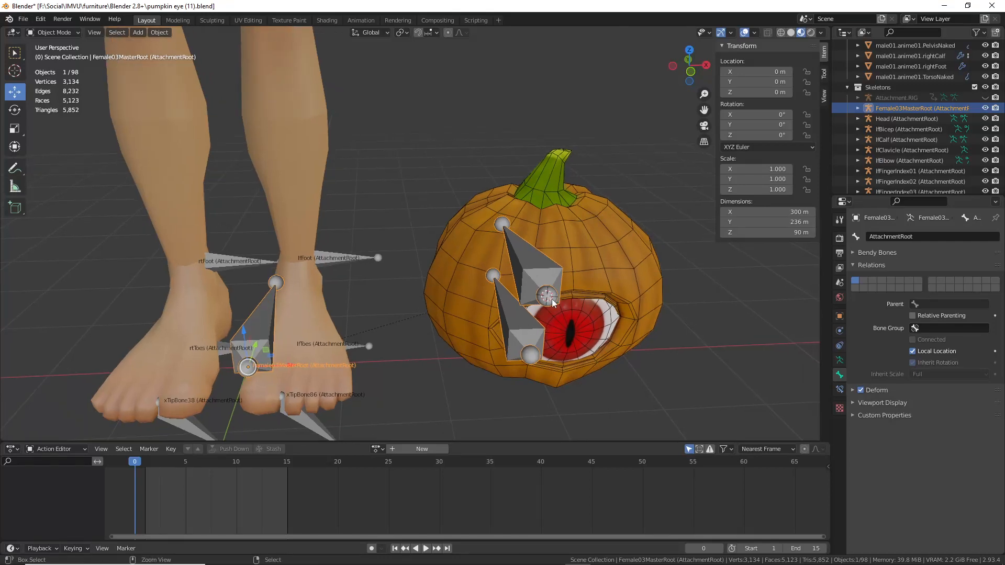
pyautogui.click(599, 320)
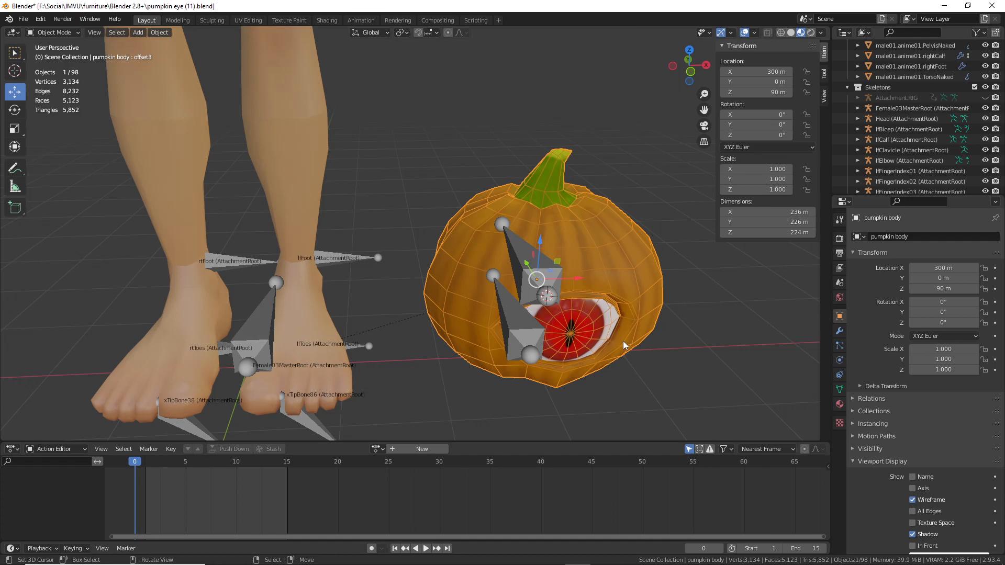
pyautogui.press('r')
pyautogui.press('z')
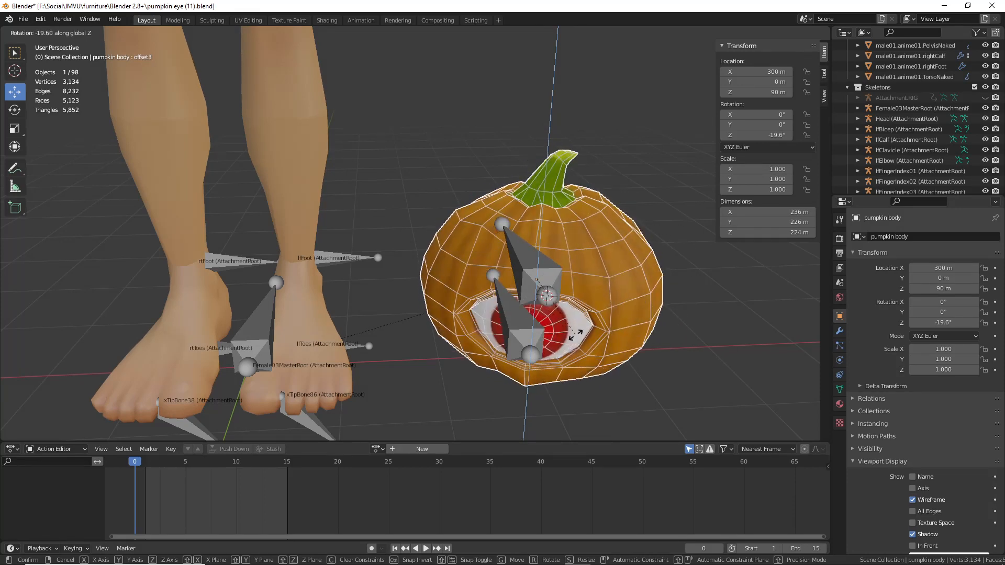
pyautogui.press('Escape')
pyautogui.moveTo(435, 320); pyautogui.dragTo(494, 358, button='middle')
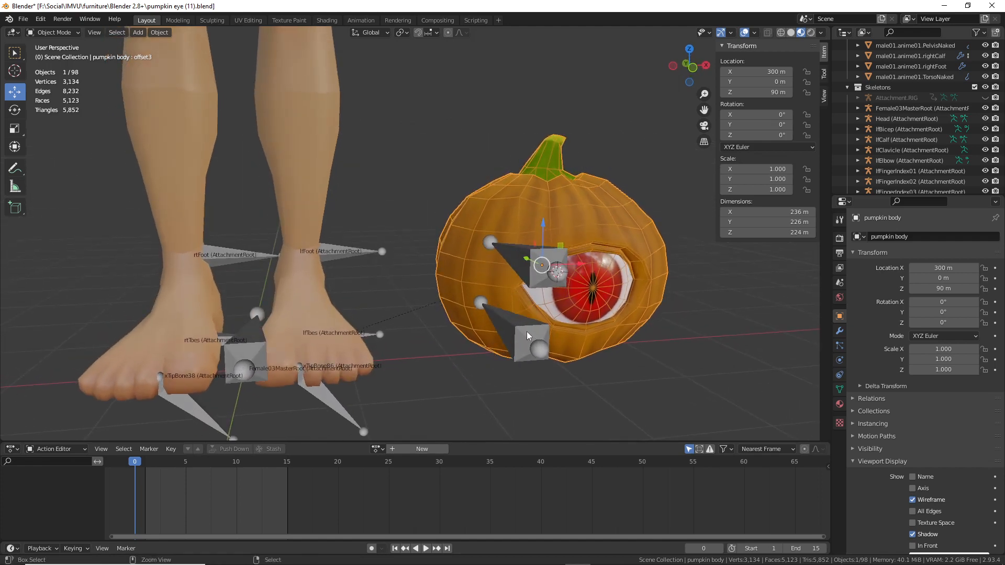
pyautogui.moveTo(516, 317)
pyautogui.mouseDown()
pyautogui.moveTo(545, 329)
pyautogui.moveTo(509, 314)
pyautogui.mouseUp()
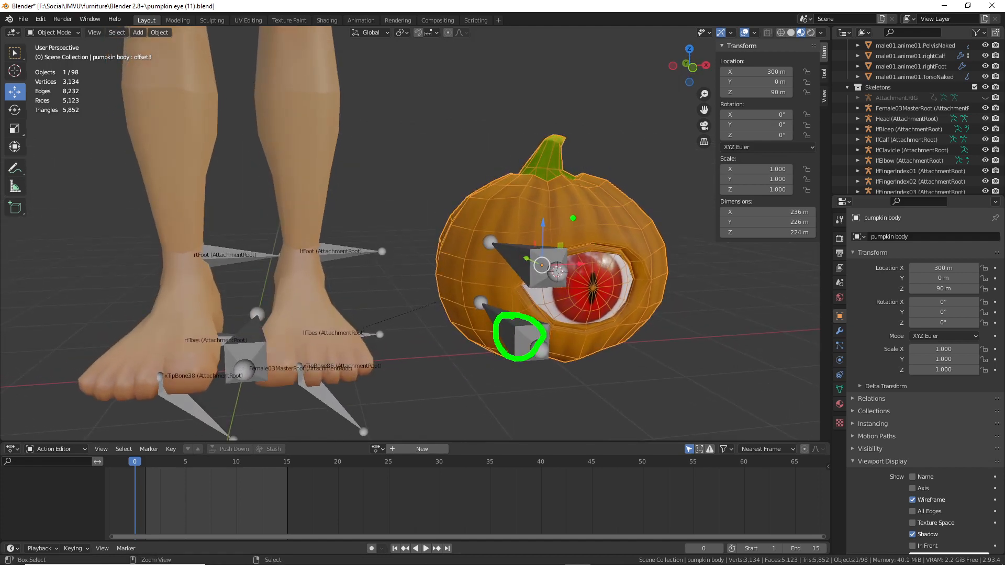
pyautogui.moveTo(566, 177)
pyautogui.mouseDown()
pyautogui.moveTo(564, 380)
pyautogui.moveTo(529, 165)
pyautogui.mouseUp()
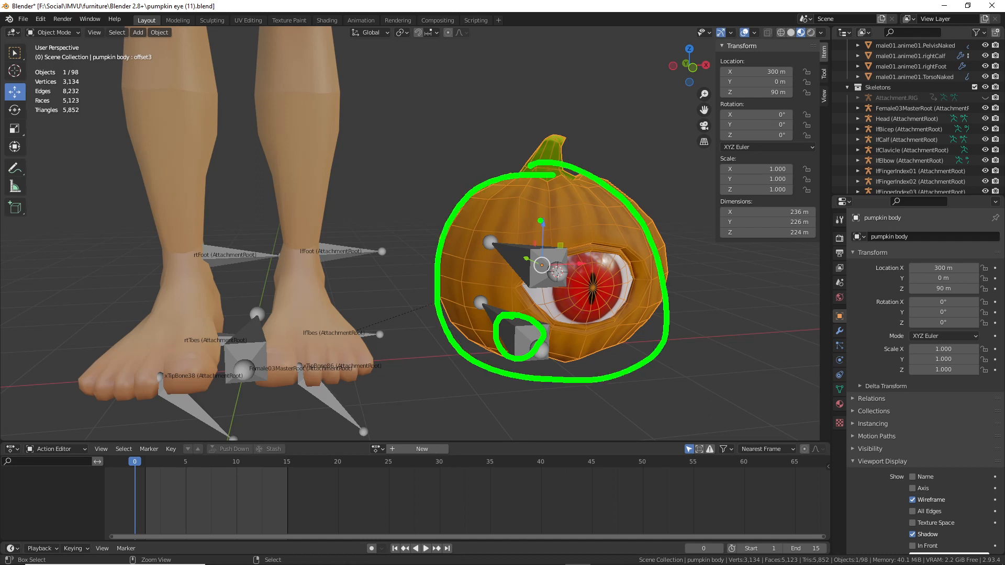
pyautogui.press('Escape')
# - Select the Female03MasterRoot armature, change the animation editor below the viewport to a Timeline and reduce its height
pyautogui.click(521, 359)
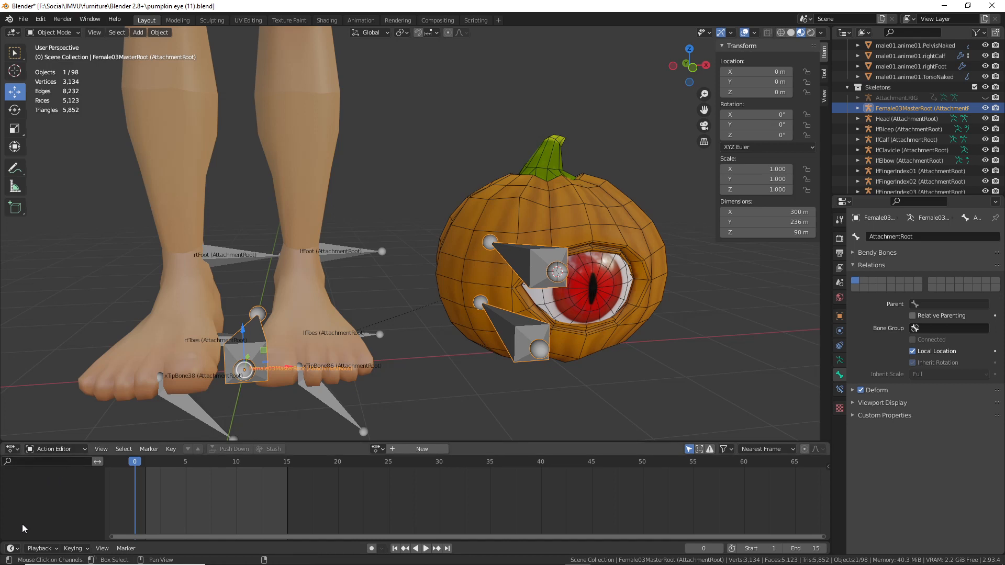
pyautogui.click(15, 450)
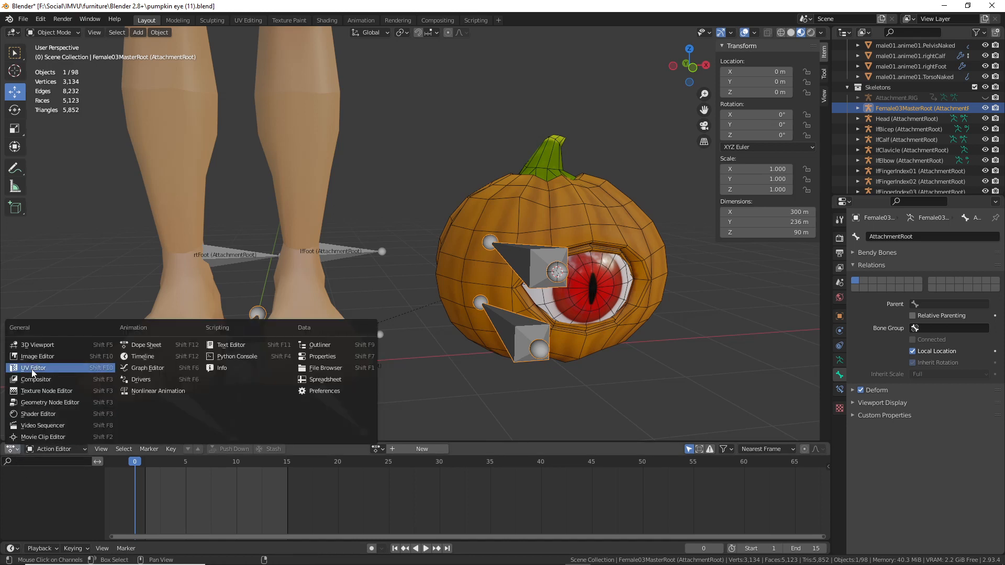
pyautogui.click(137, 357)
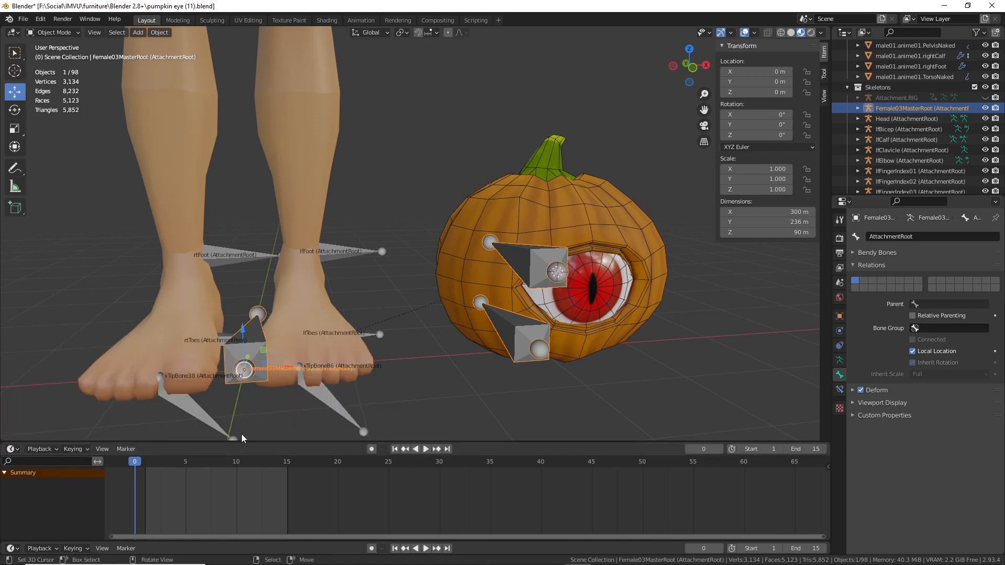
pyautogui.moveTo(242, 442); pyautogui.dragTo(239, 493)
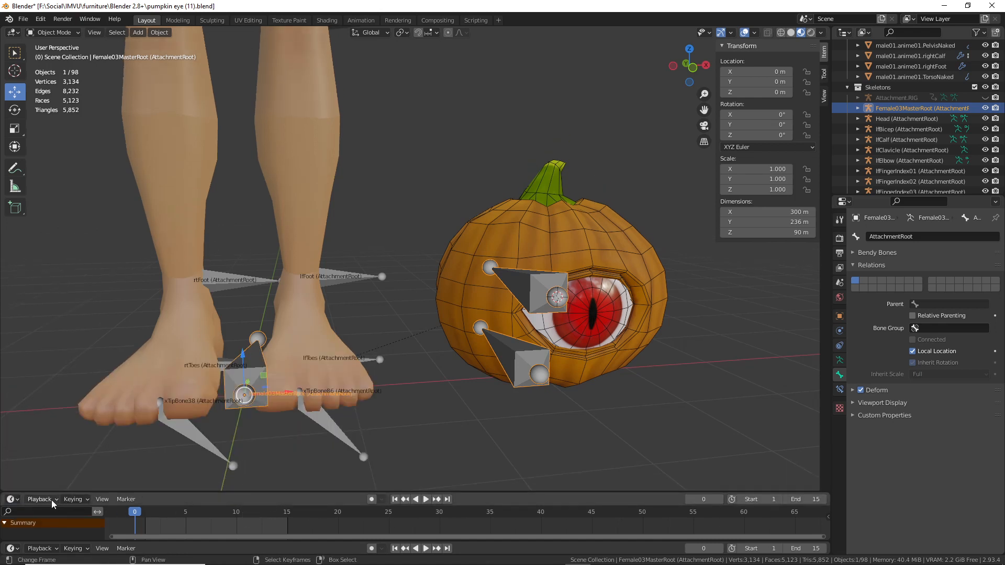
# - Change the Timeline area below the viewport to a Dope Sheet and set its mode to Action Editor
pyautogui.click(11, 501)
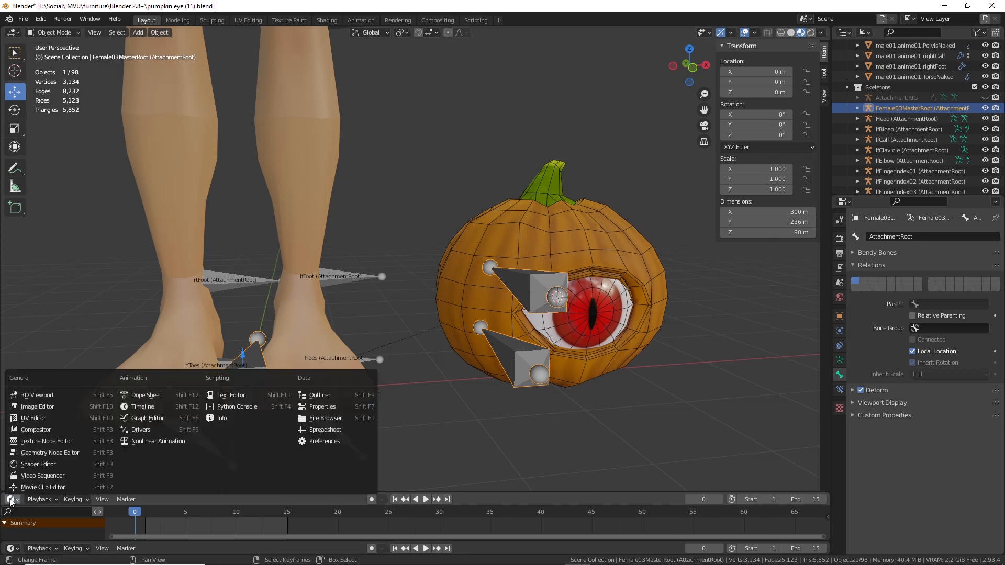
pyautogui.click(13, 499)
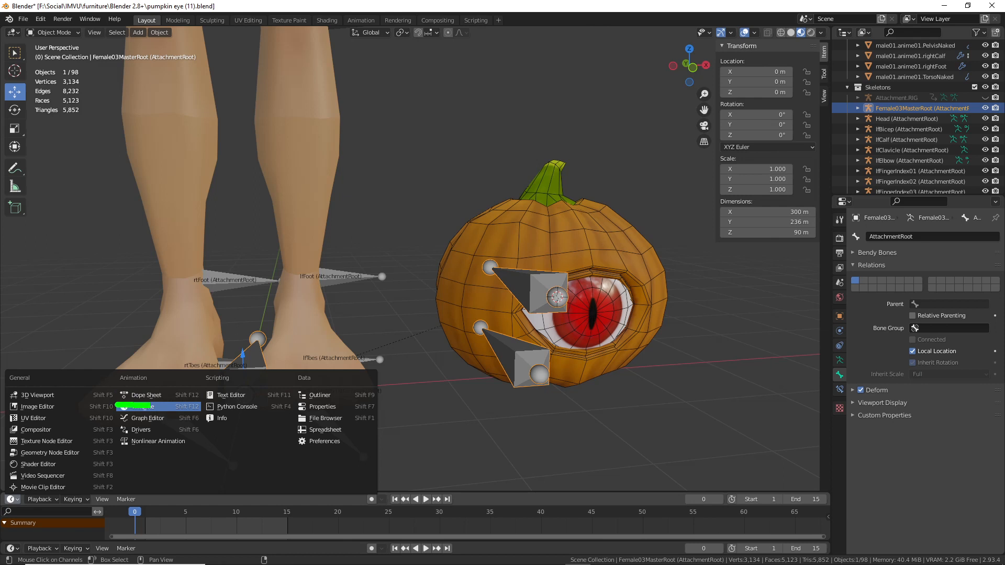
pyautogui.click(149, 396)
pyautogui.click(79, 500)
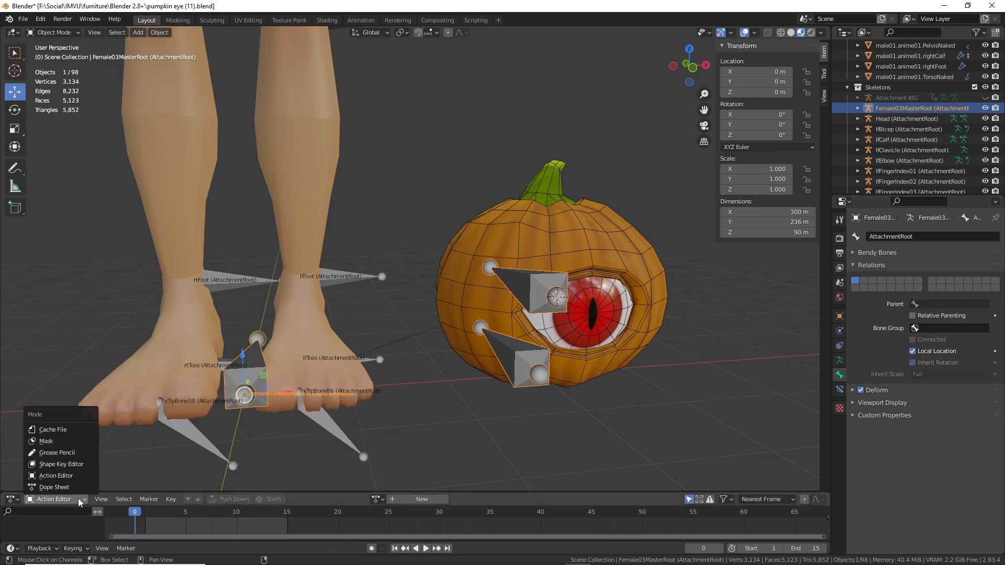
pyautogui.hotkey('ctrl', '2')
pyautogui.moveTo(28, 484); pyautogui.dragTo(80, 483)
pyautogui.press('Escape')
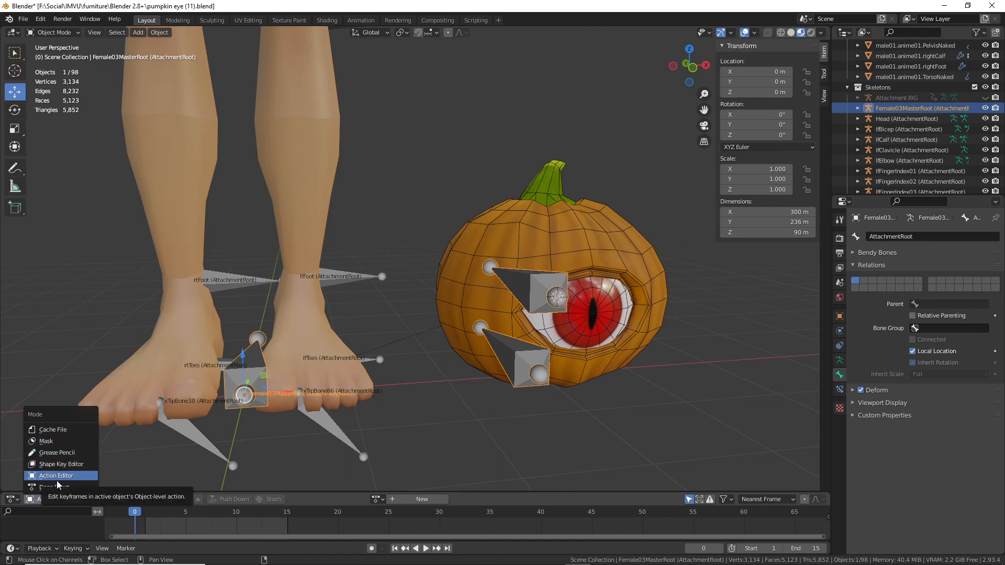
pyautogui.hotkey('ctrl', '2')
pyautogui.moveTo(31, 486); pyautogui.dragTo(80, 486)
pyautogui.click(53, 477)
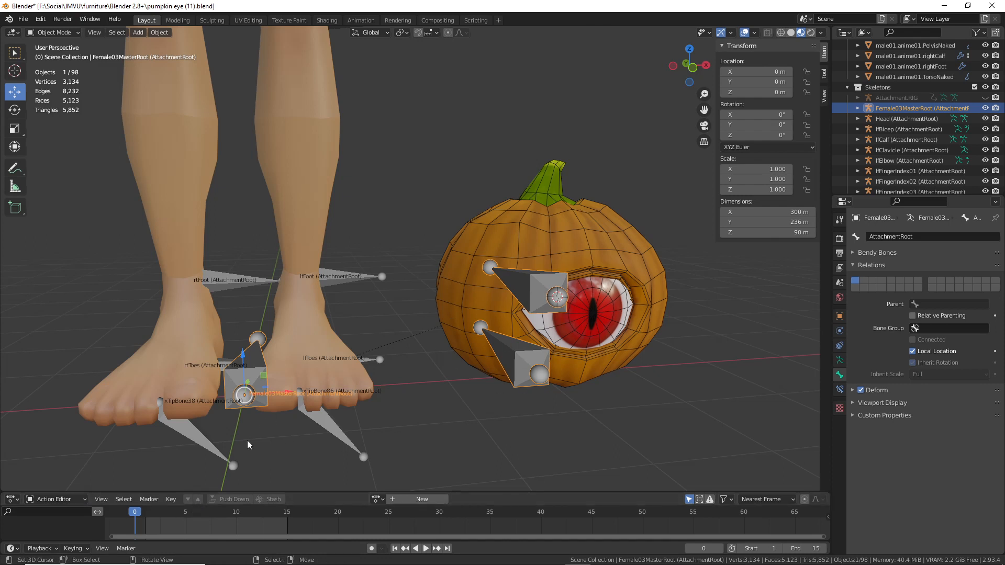
# - Set the Dope Sheet to Shape Key Editor mode, select the pumpkin body and play its shape key animation in the enlarged editor
pyautogui.click(58, 499)
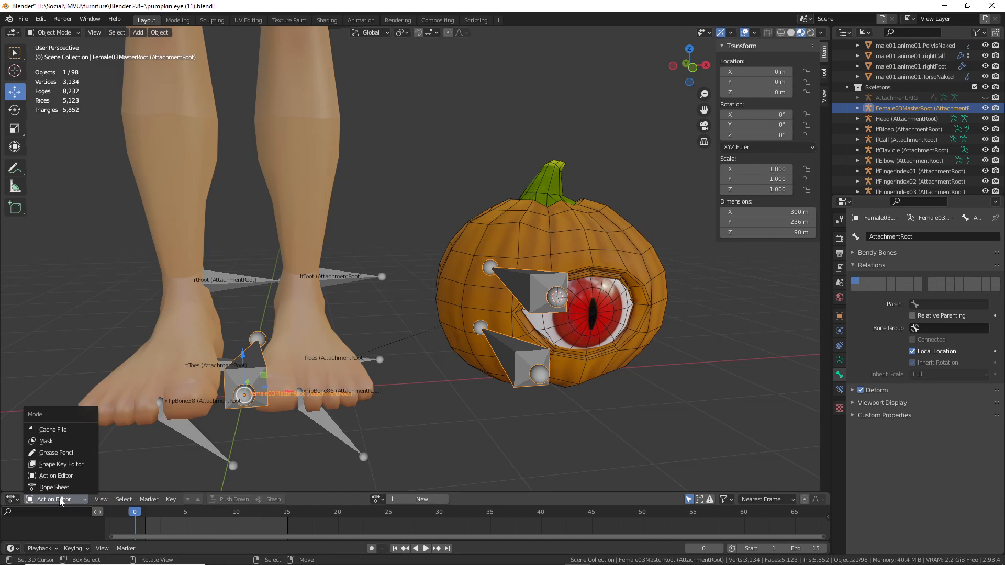
pyautogui.click(59, 465)
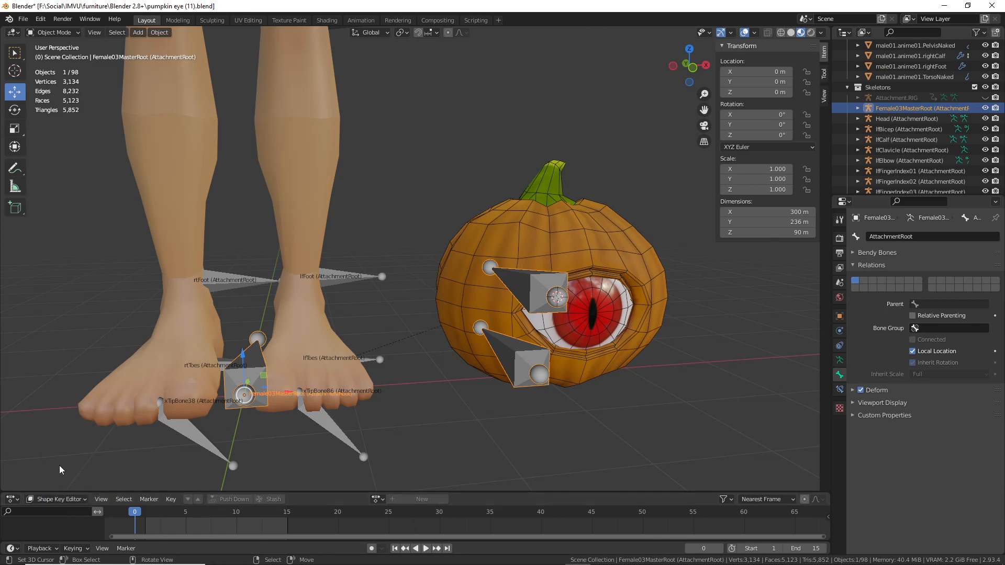
pyautogui.click(529, 291)
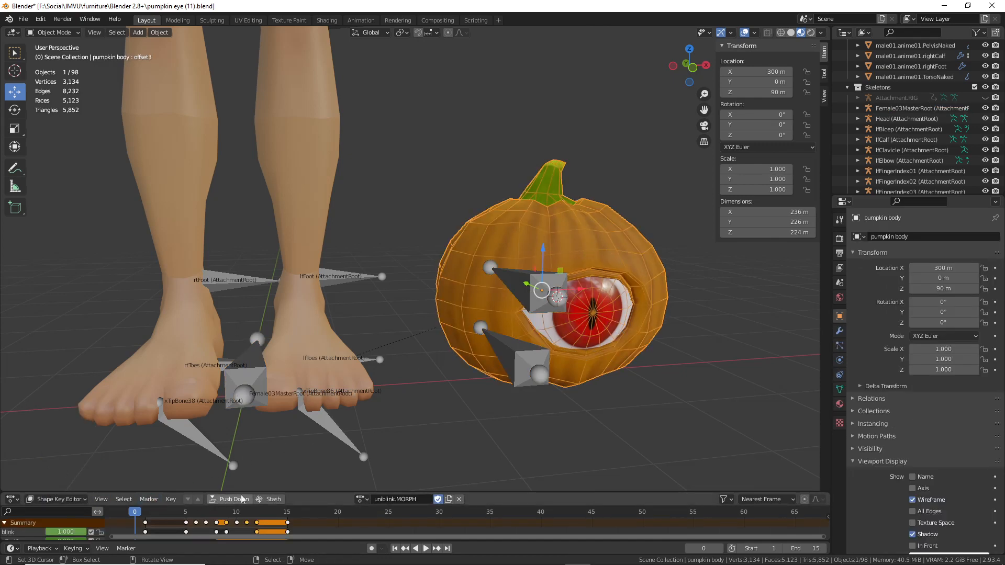
pyautogui.moveTo(322, 493); pyautogui.dragTo(324, 442)
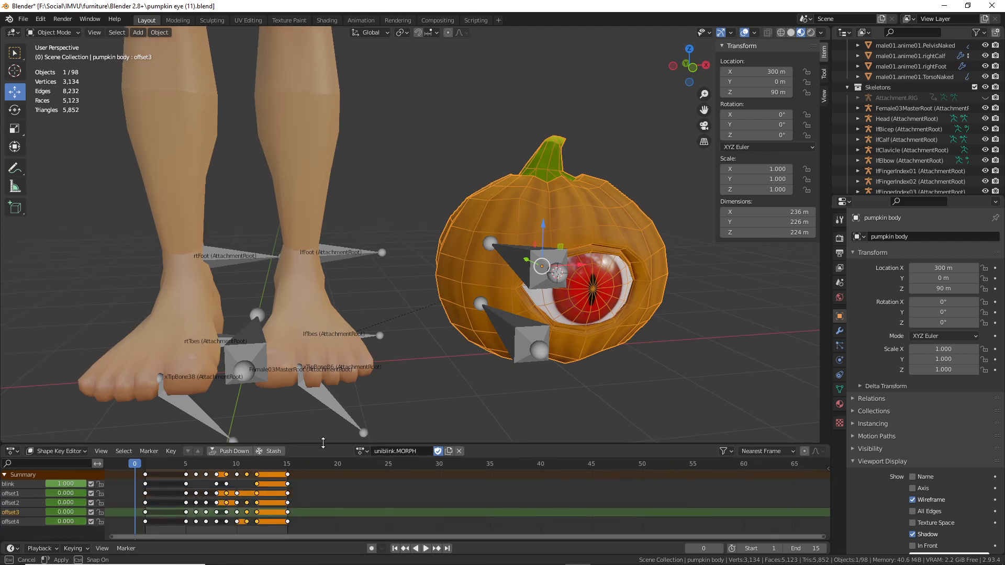
pyautogui.press('space')
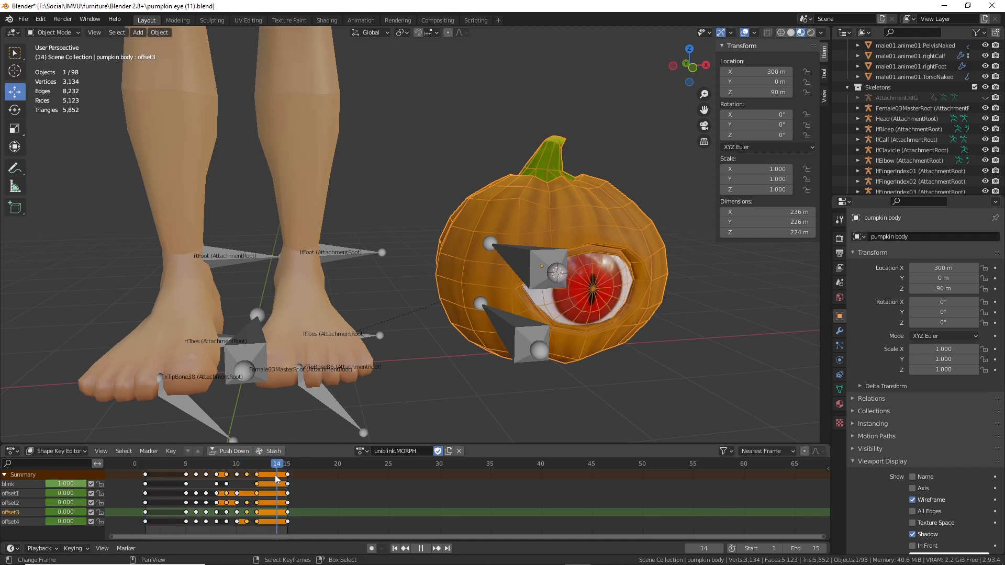
# - Replay the pumpkin body's uniblink.MORPH shape key animation and stop it at frame 1
pyautogui.press('space')
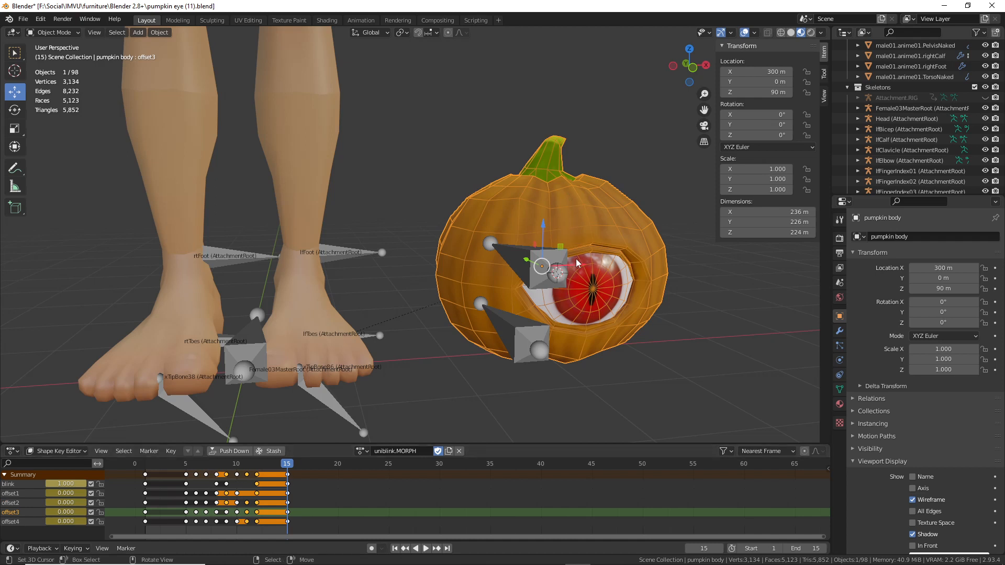
pyautogui.hotkey('ctrl', '2')
pyautogui.moveTo(590, 255)
pyautogui.mouseDown()
pyautogui.moveTo(554, 309)
pyautogui.moveTo(597, 257)
pyautogui.mouseUp()
pyautogui.press('Escape')
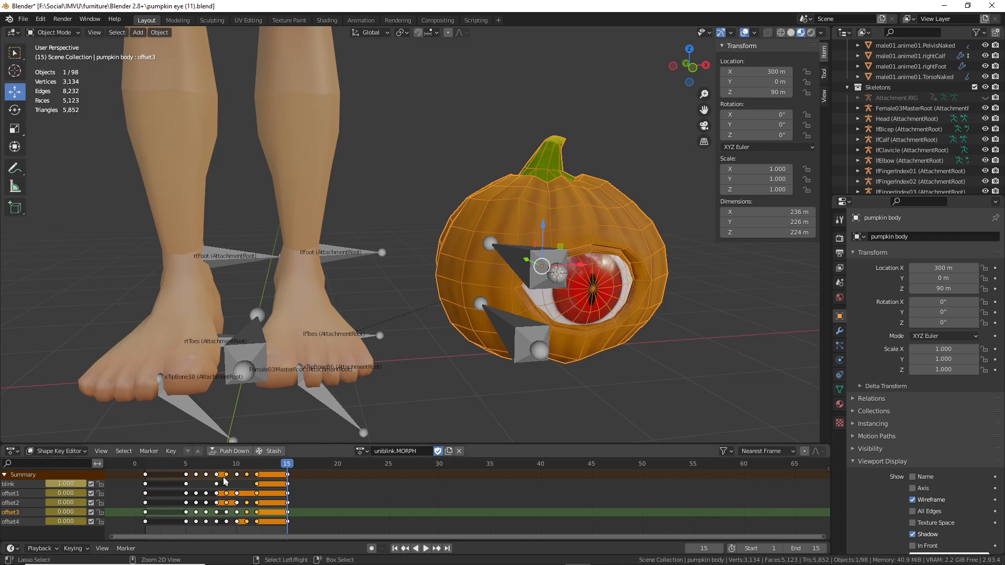
pyautogui.moveTo(205, 460)
pyautogui.mouseDown()
pyautogui.moveTo(294, 466)
pyautogui.moveTo(184, 462)
pyautogui.mouseUp()
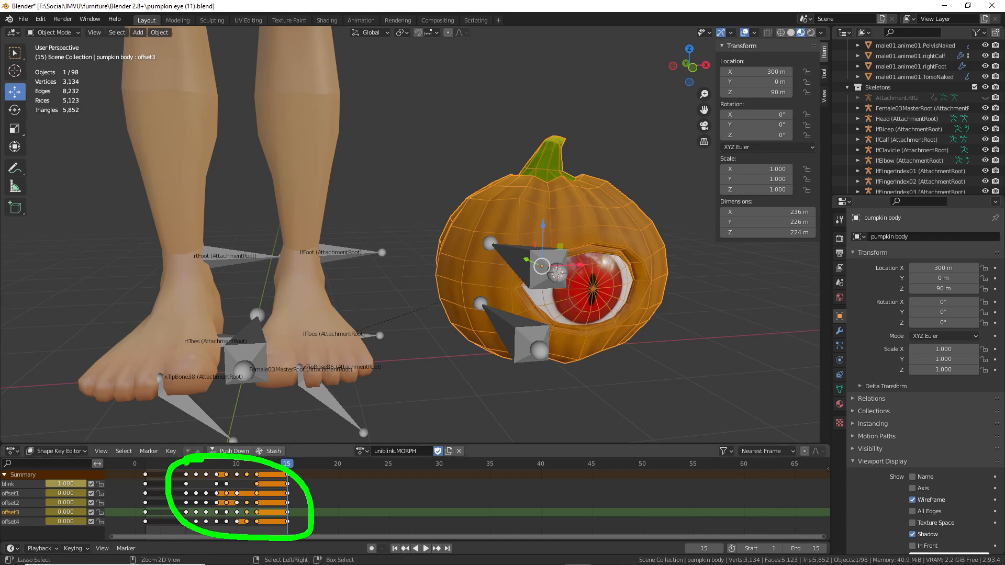
pyautogui.press('Escape')
pyautogui.press('space')
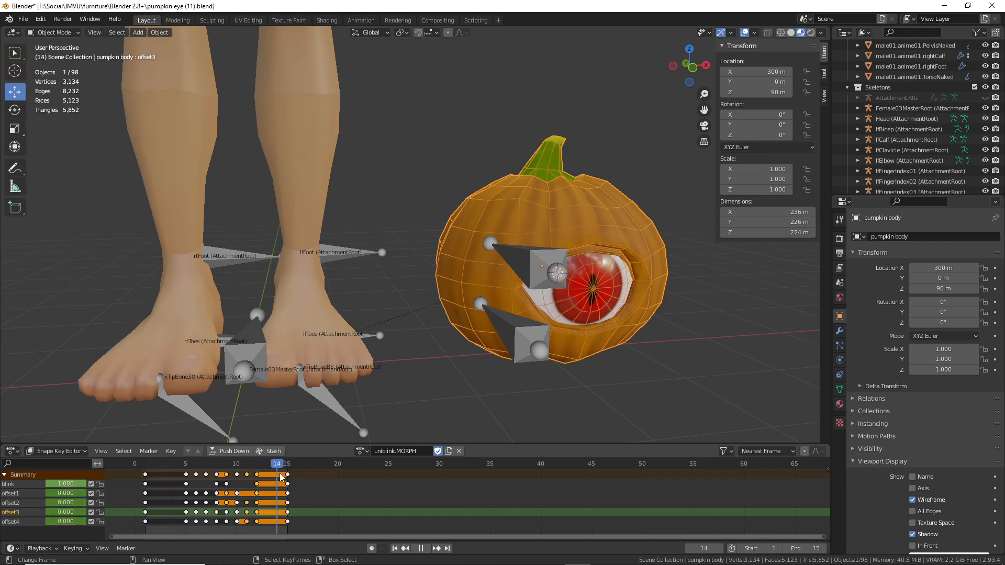
pyautogui.moveTo(280, 474); pyautogui.dragTo(141, 477)
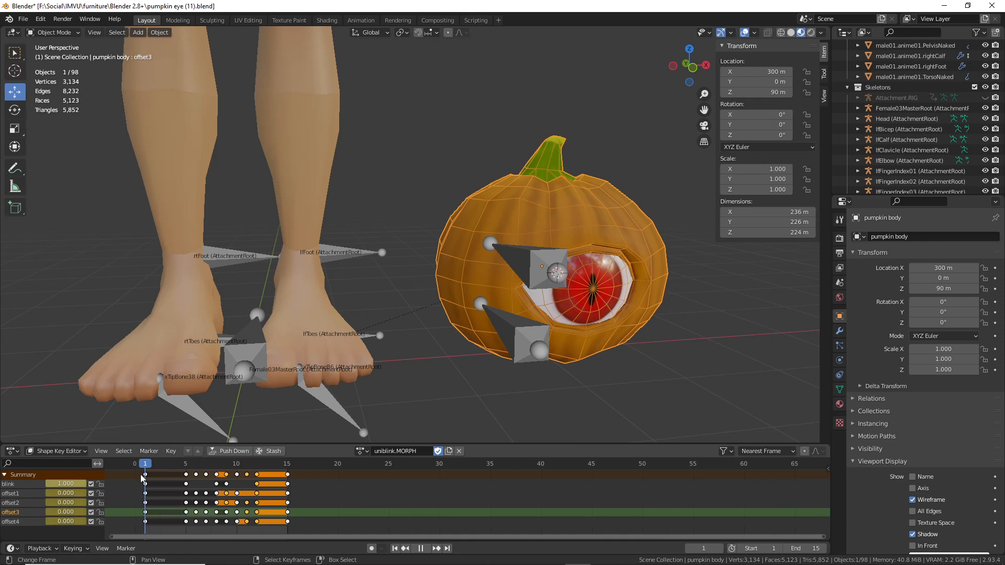
pyautogui.press('space')
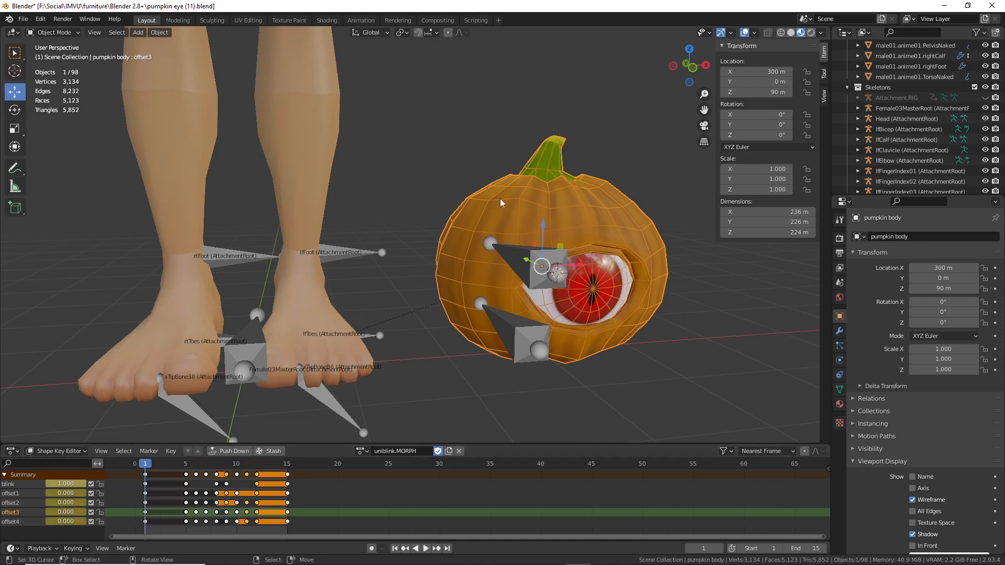
# - Set the Dope Sheet mode to Action Editor
pyautogui.click(59, 451)
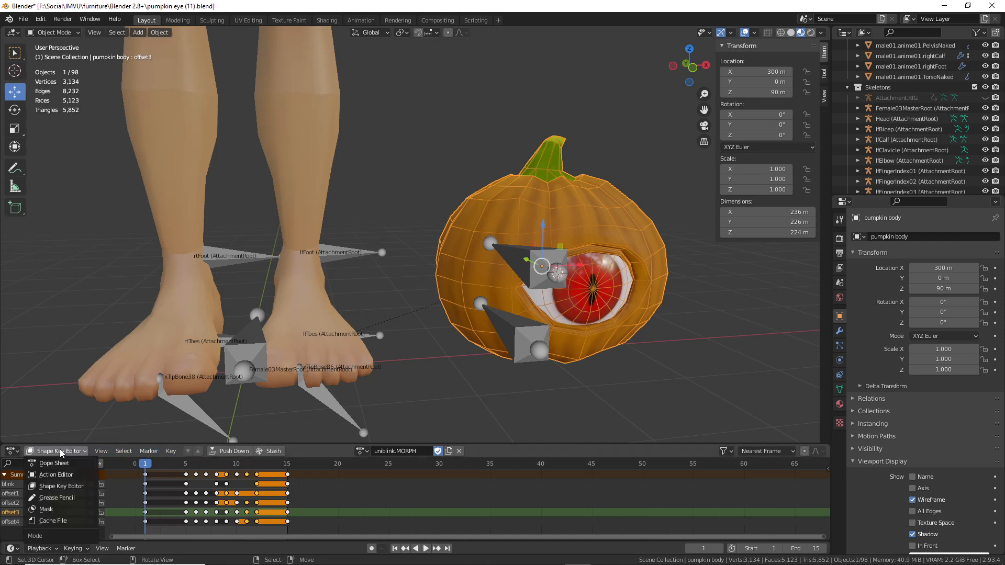
pyautogui.click(58, 474)
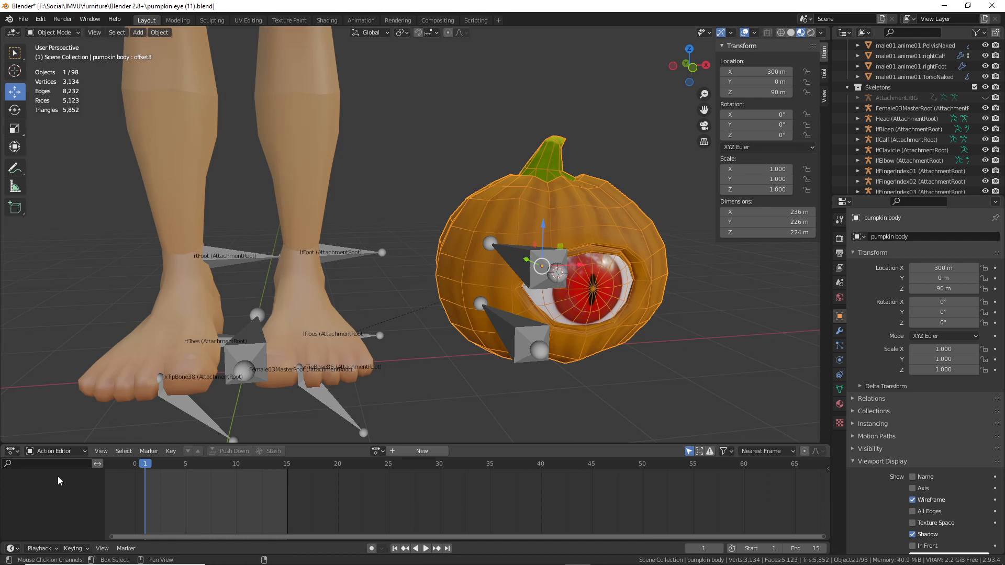
# - Try assigning the uniblink.ACTION action to the pumpkin body, undo the assignment and check the list of available actions
pyautogui.click(378, 451)
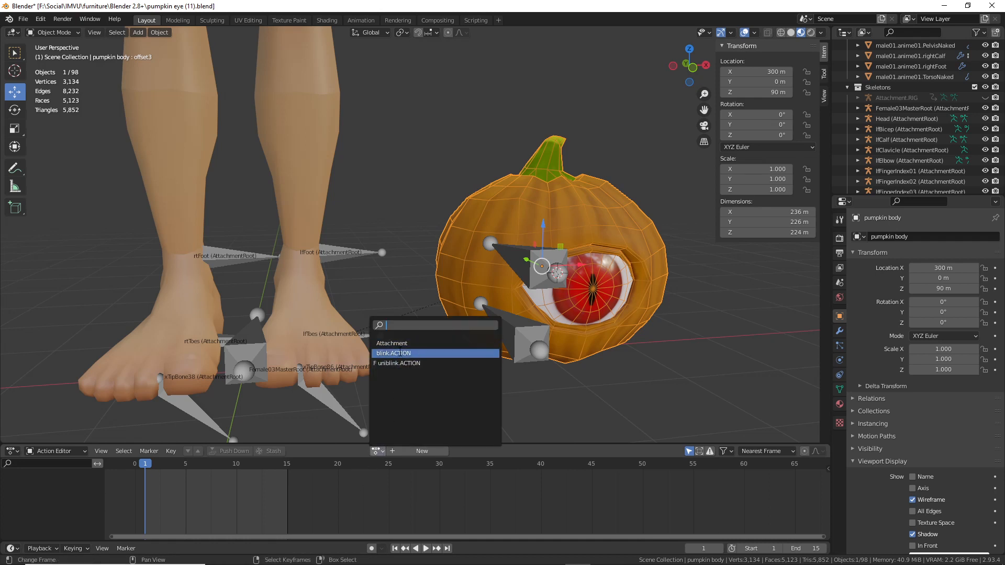
pyautogui.click(397, 363)
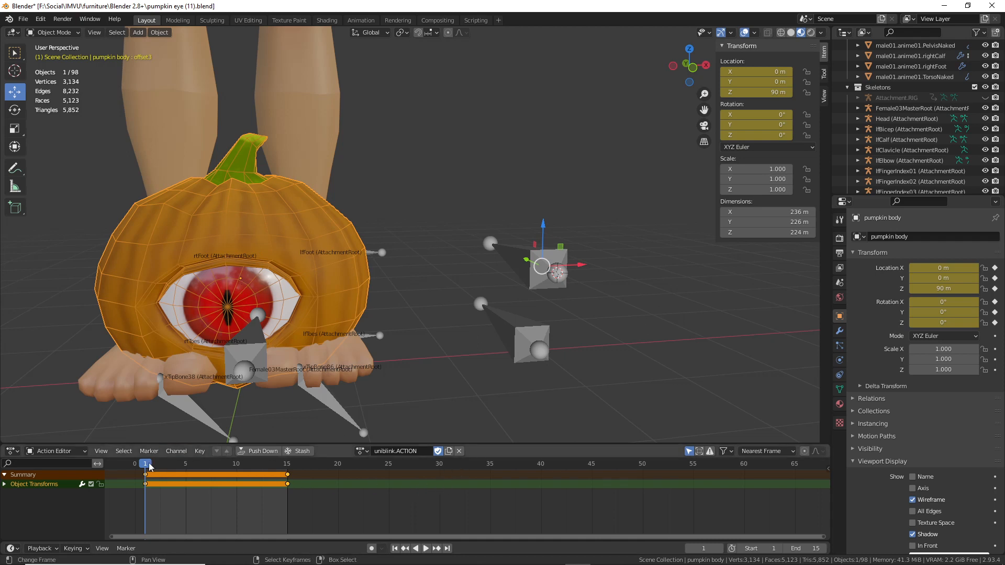
pyautogui.press('space')
pyautogui.press('Escape')
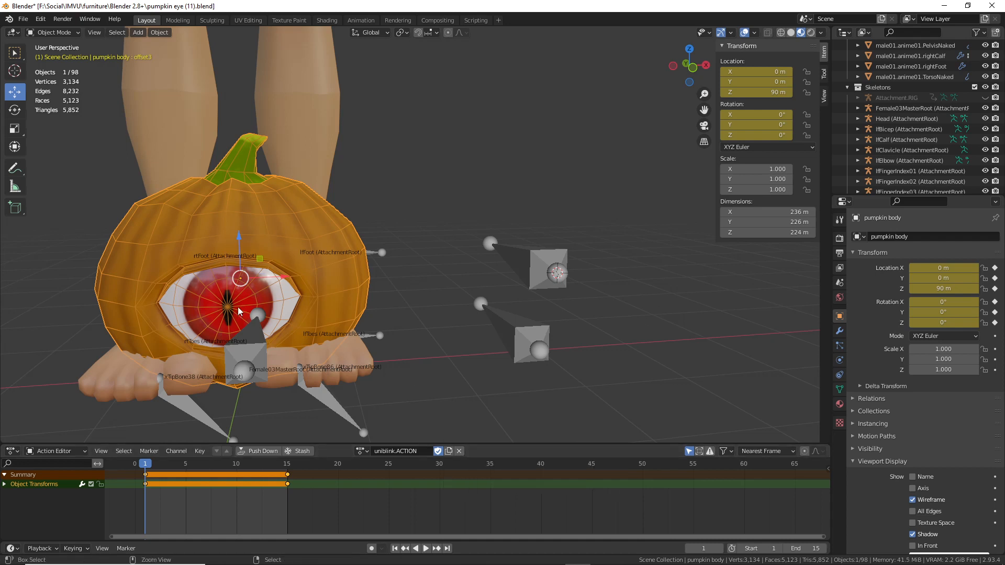
pyautogui.hotkey('ctrl', 'z')
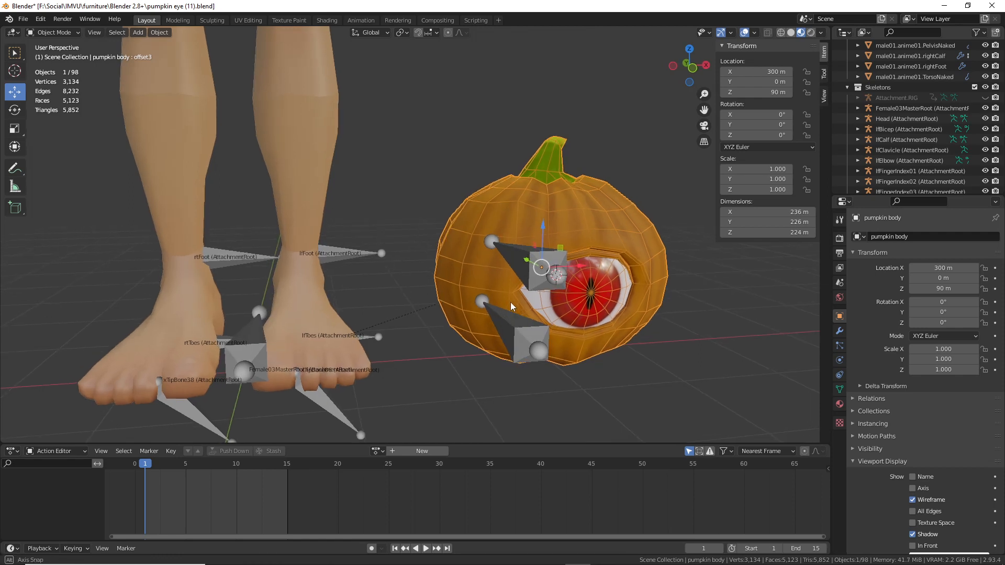
pyautogui.moveTo(558, 247)
pyautogui.mouseDown(button='middle')
pyautogui.moveTo(570, 256)
pyautogui.moveTo(567, 244)
pyautogui.mouseUp(button='middle')
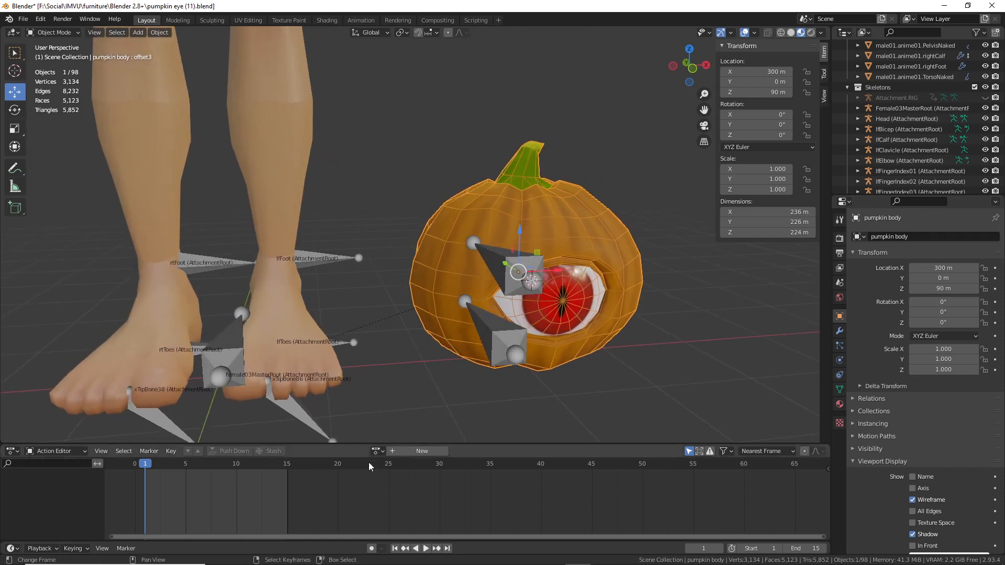
pyautogui.click(382, 451)
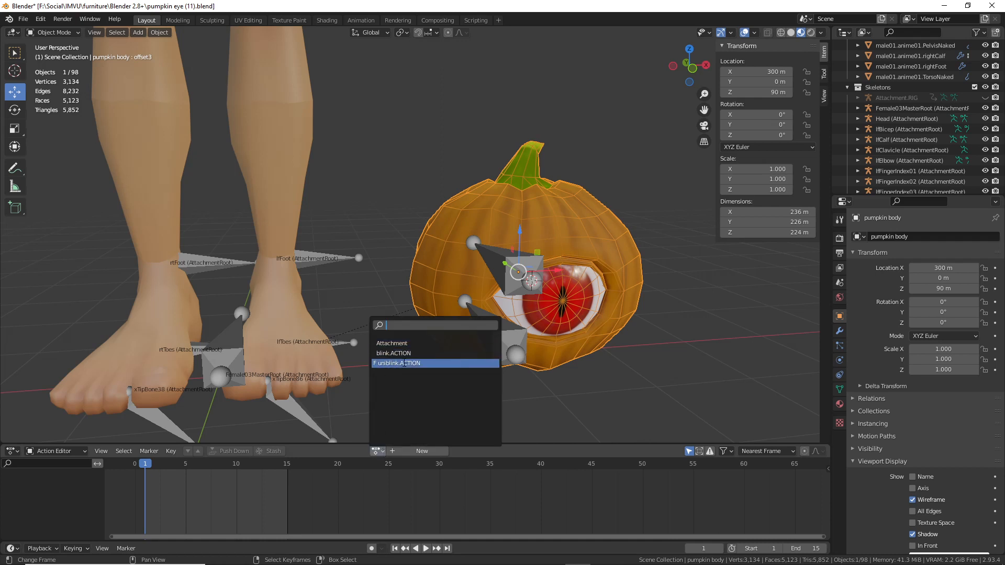
pyautogui.click(558, 448)
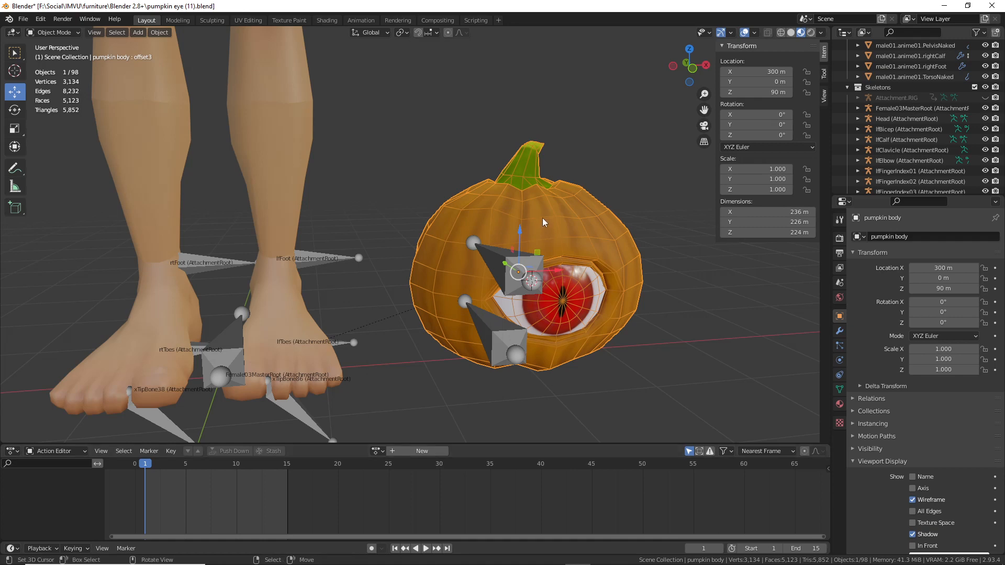
# - Select the Female03MasterRoot armature and put it in Pose Mode
pyautogui.click(232, 358)
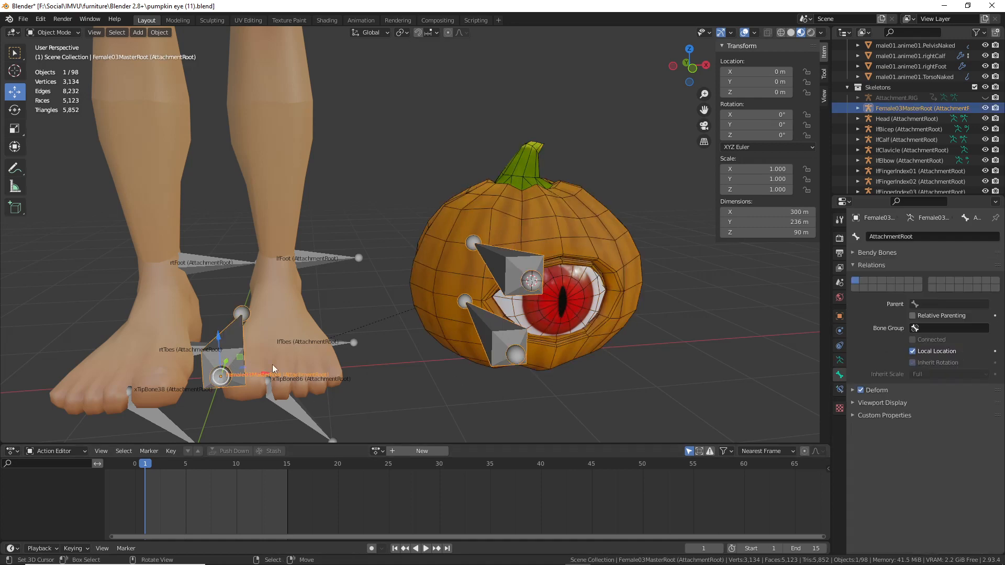
pyautogui.moveTo(328, 364); pyautogui.dragTo(310, 357, button='middle')
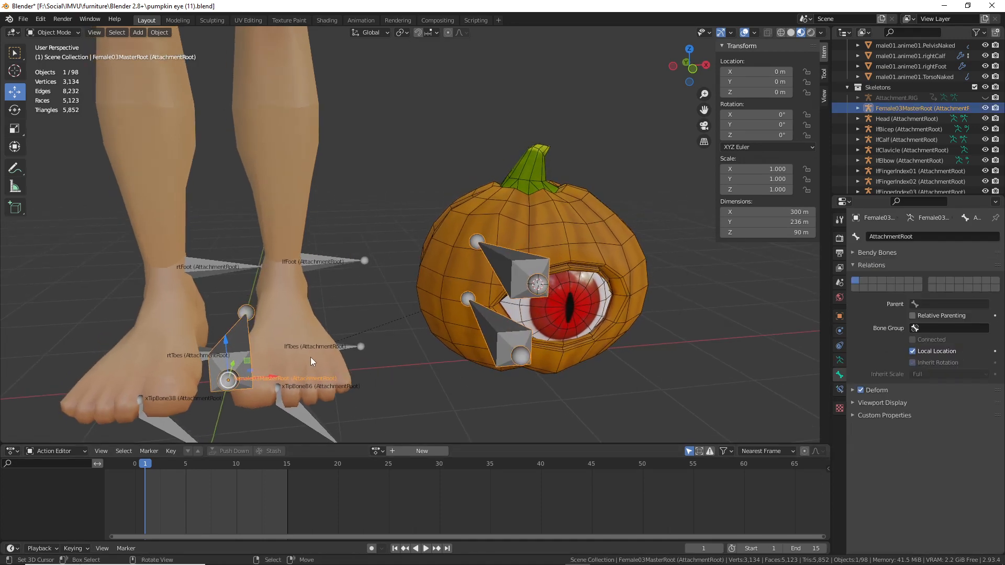
pyautogui.click(54, 33)
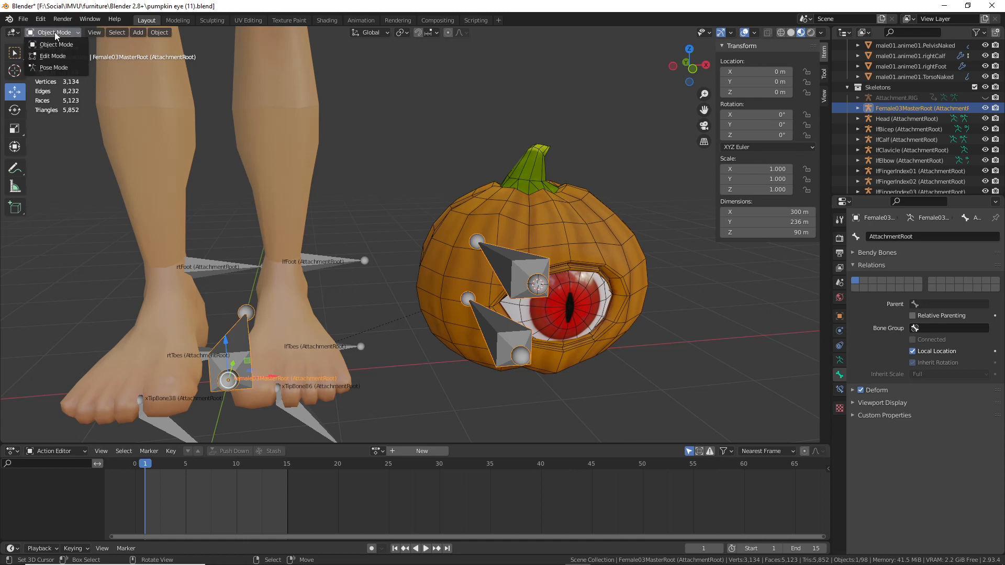
pyautogui.click(54, 68)
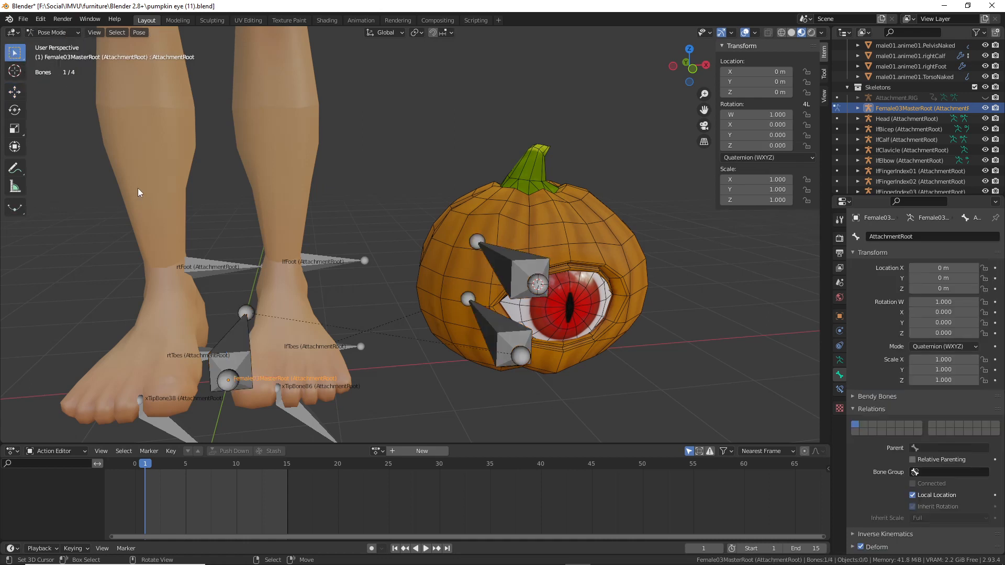
# - Select the pumpkin, AttachmentNode and eyeball bones in turn to examine their names and parents
pyautogui.click(260, 361)
pyautogui.rightClick(505, 338)
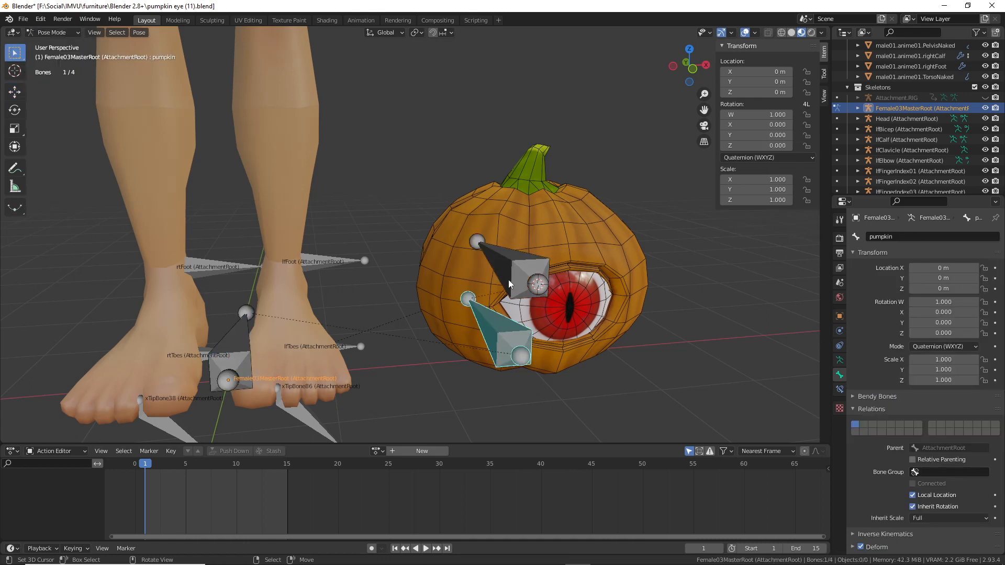
pyautogui.rightClick(509, 279)
pyautogui.rightClick(502, 320)
pyautogui.rightClick(231, 347)
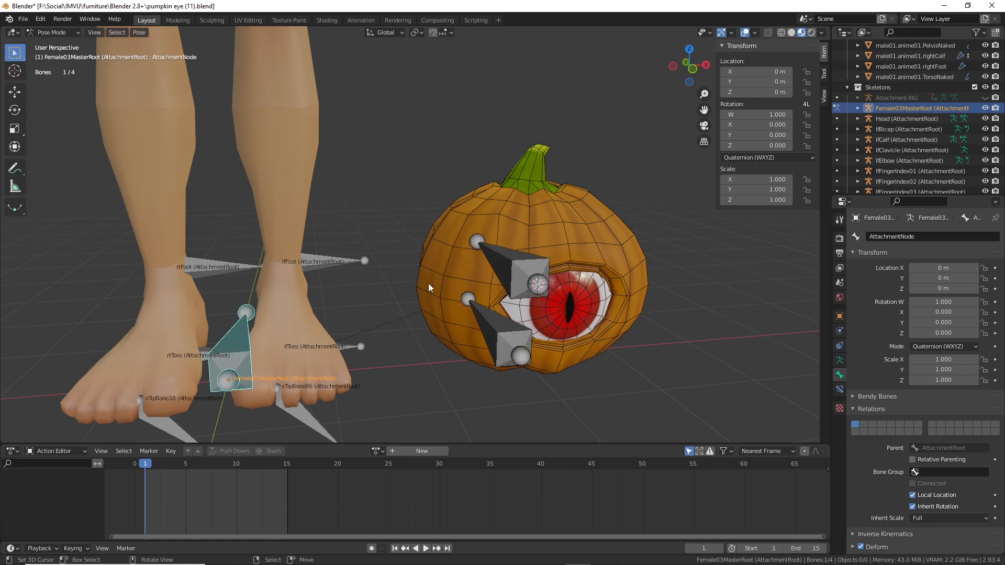
pyautogui.rightClick(490, 323)
pyautogui.rightClick(518, 294)
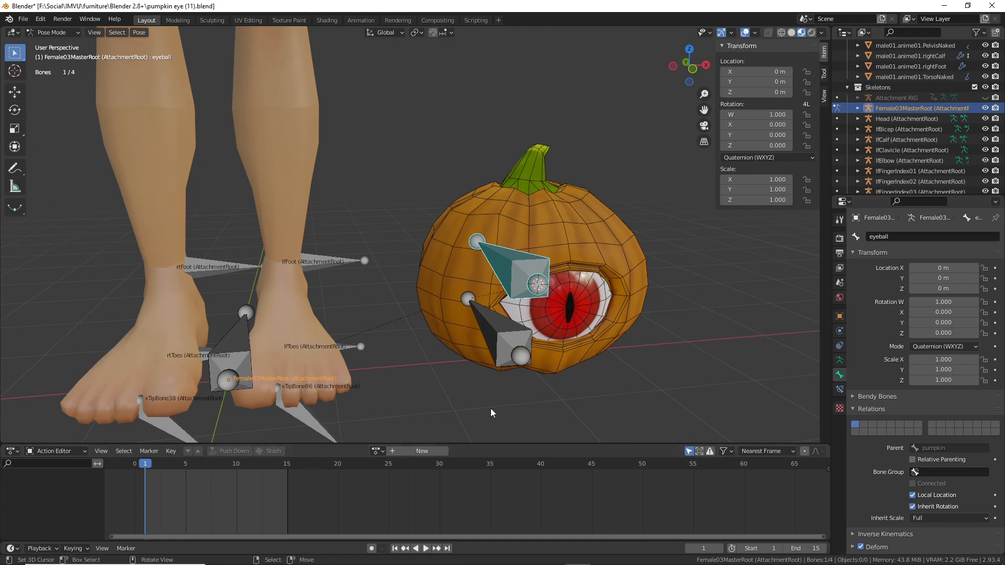
# - Select the pumpkin bone at the base of the pumpkin
pyautogui.click(508, 327)
pyautogui.moveTo(508, 327); pyautogui.dragTo(535, 341, button='middle')
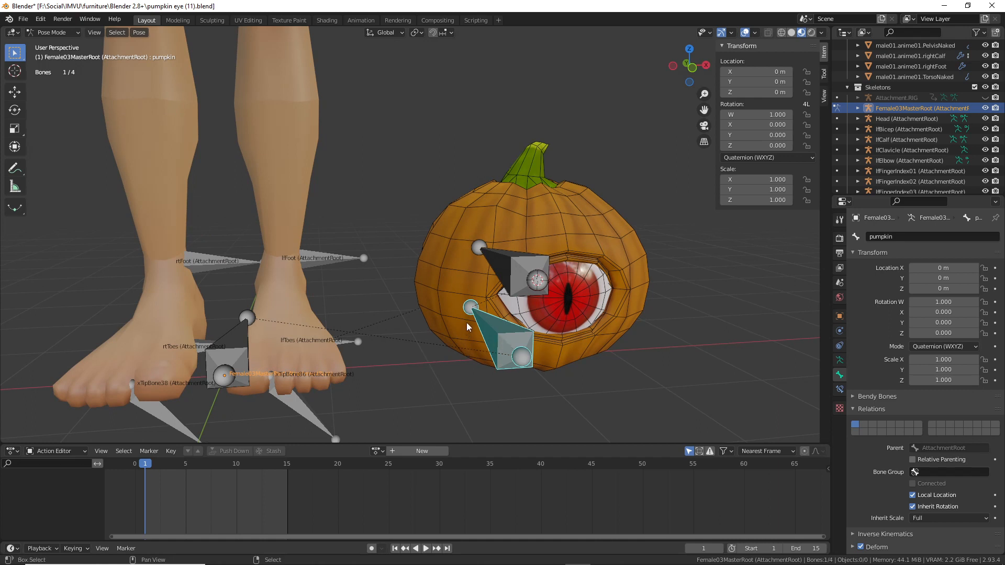
pyautogui.moveTo(466, 323); pyautogui.dragTo(436, 330, button='middle')
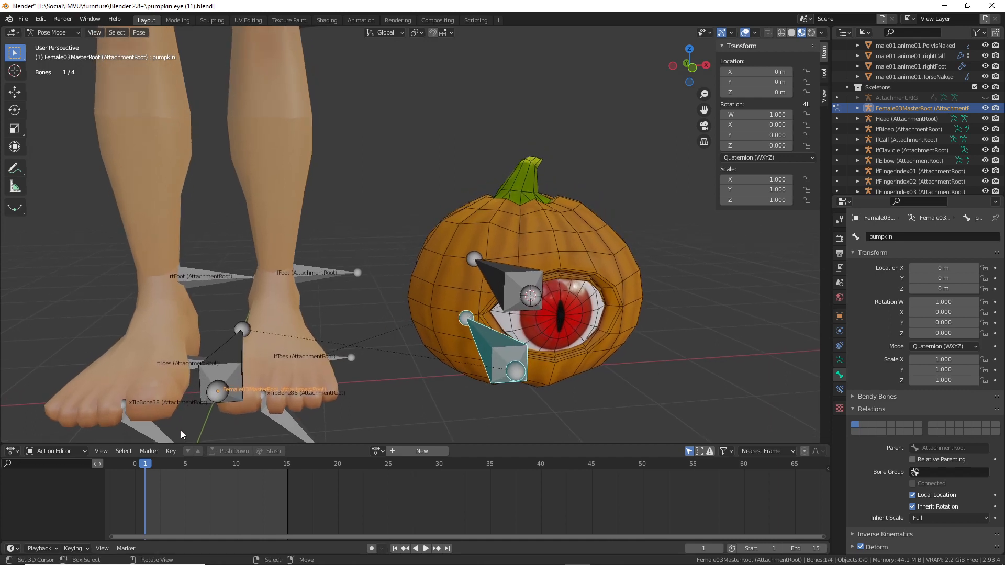
# - Try to insert keyframes on all channels for the pumpkin bone with no action assigned
pyautogui.click(170, 453)
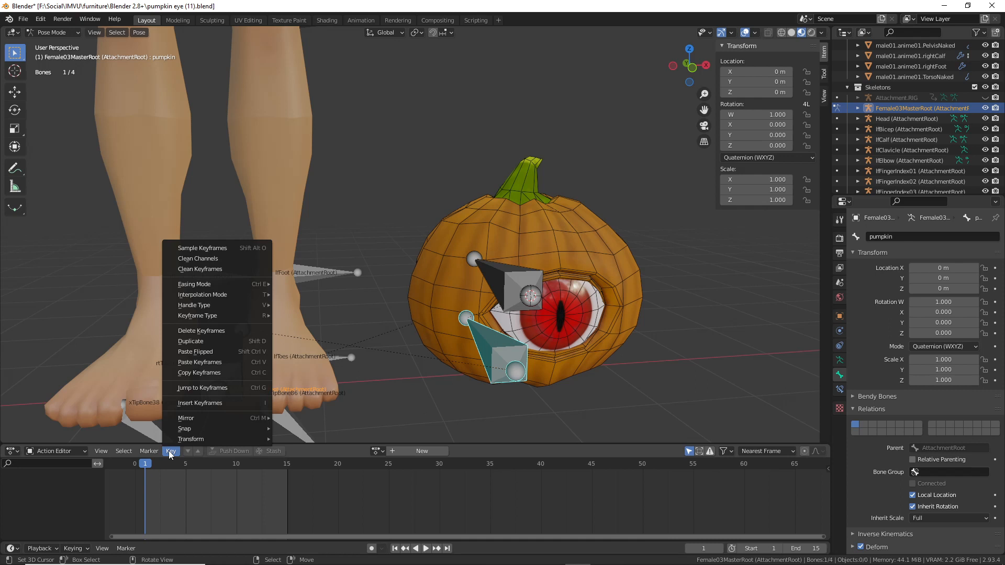
pyautogui.click(218, 404)
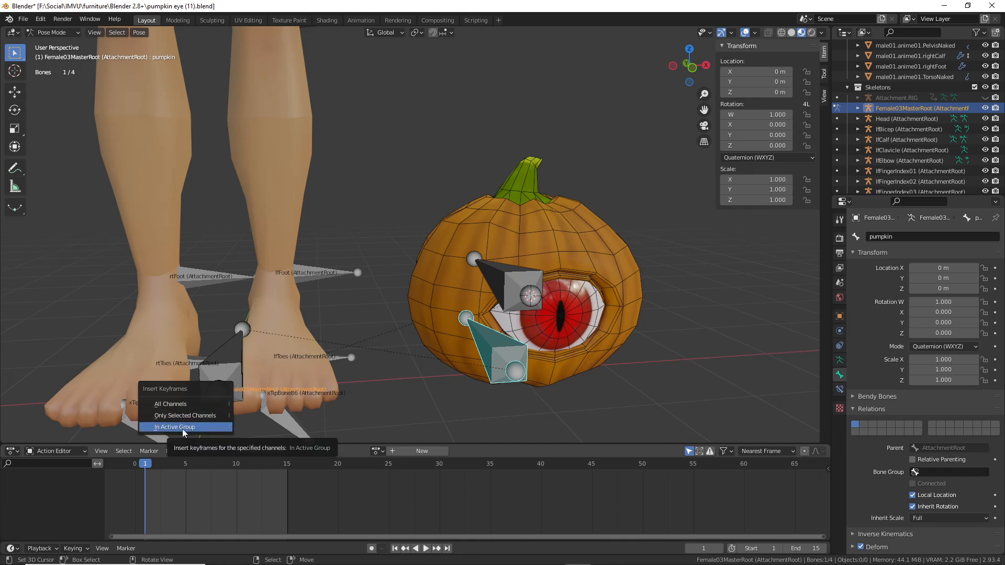
pyautogui.click(178, 405)
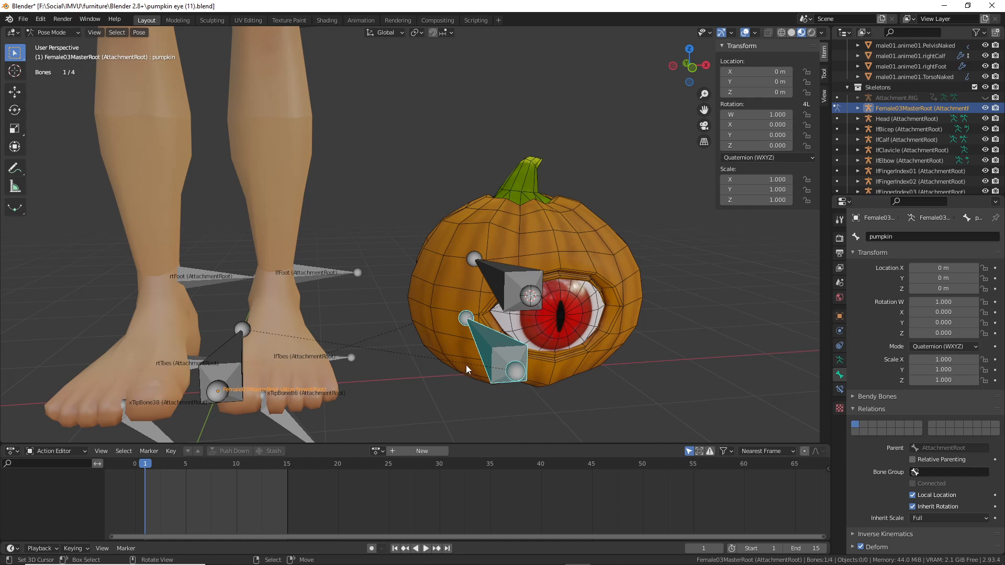
# - Create a new action for the armature and try to insert keyframes on all channels at frame 1
pyautogui.click(416, 452)
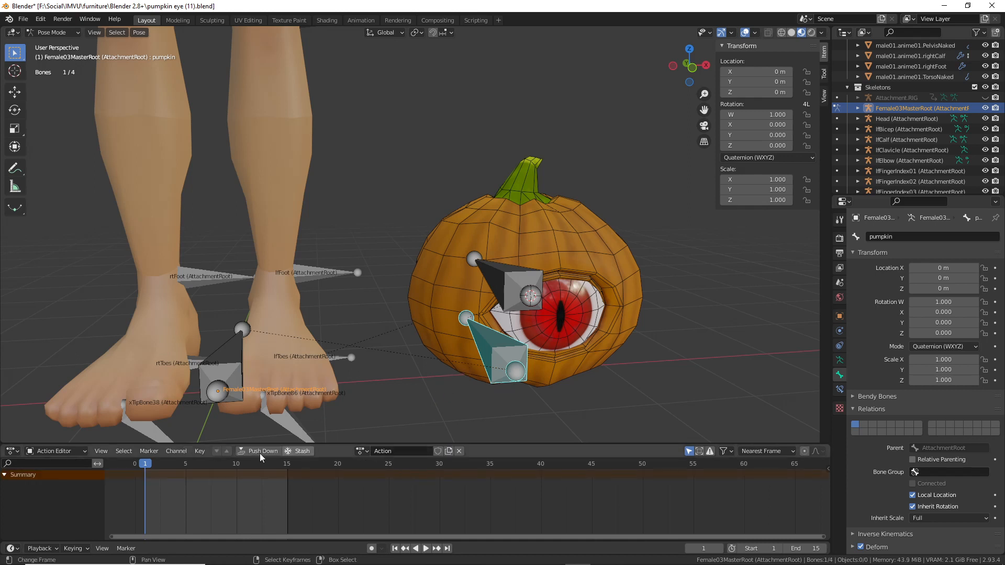
pyautogui.click(201, 452)
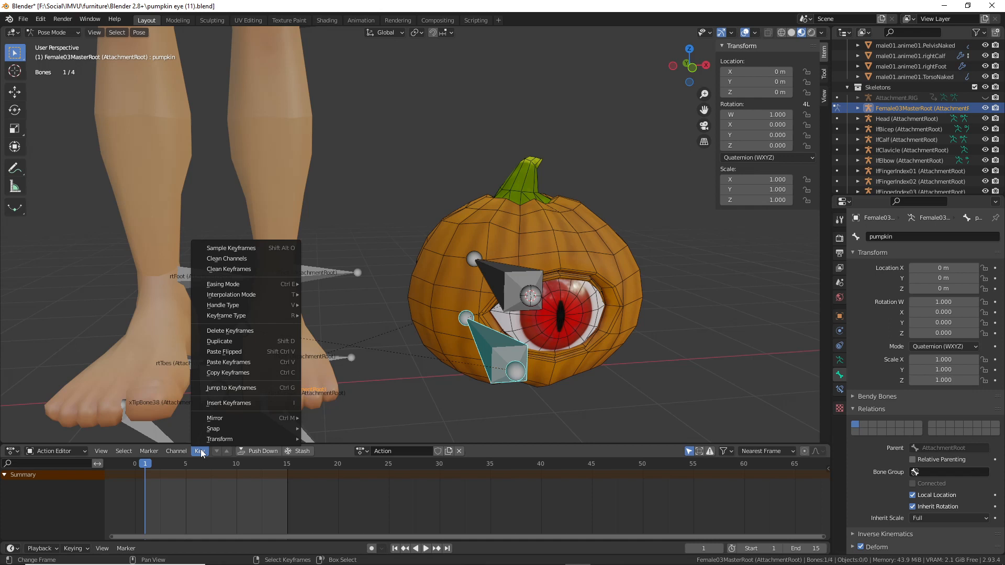
pyautogui.click(238, 402)
pyautogui.click(184, 402)
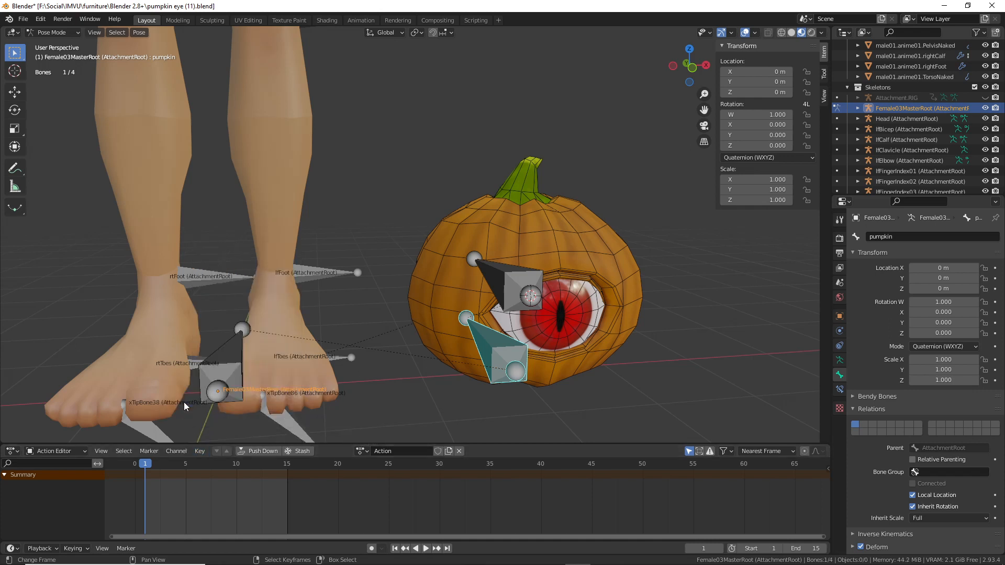
pyautogui.click(4, 475)
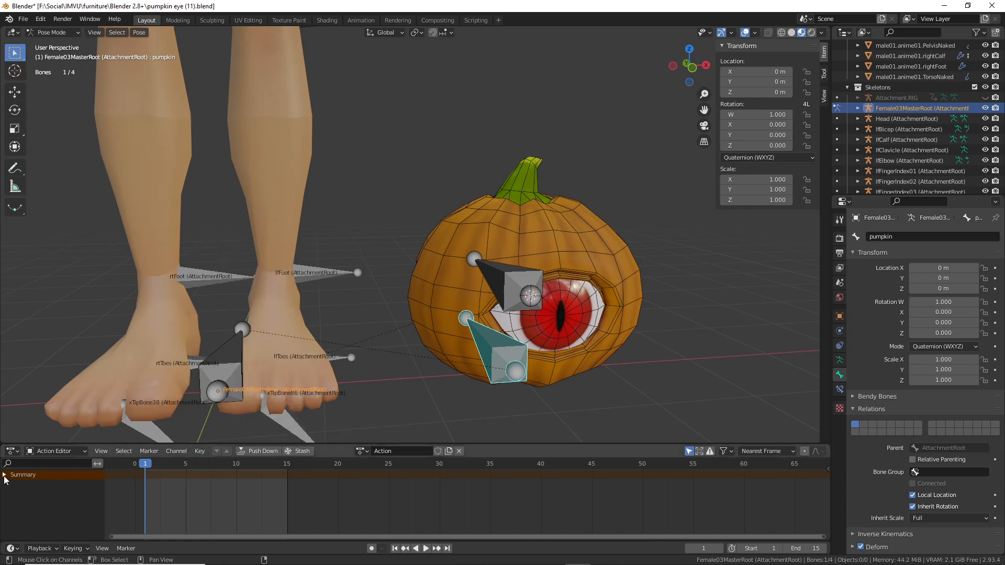
# - Try keyframing the pumpkin bone from the viewport and unlink the new action from the armature
pyautogui.moveTo(545, 288); pyautogui.dragTo(542, 299, button='middle')
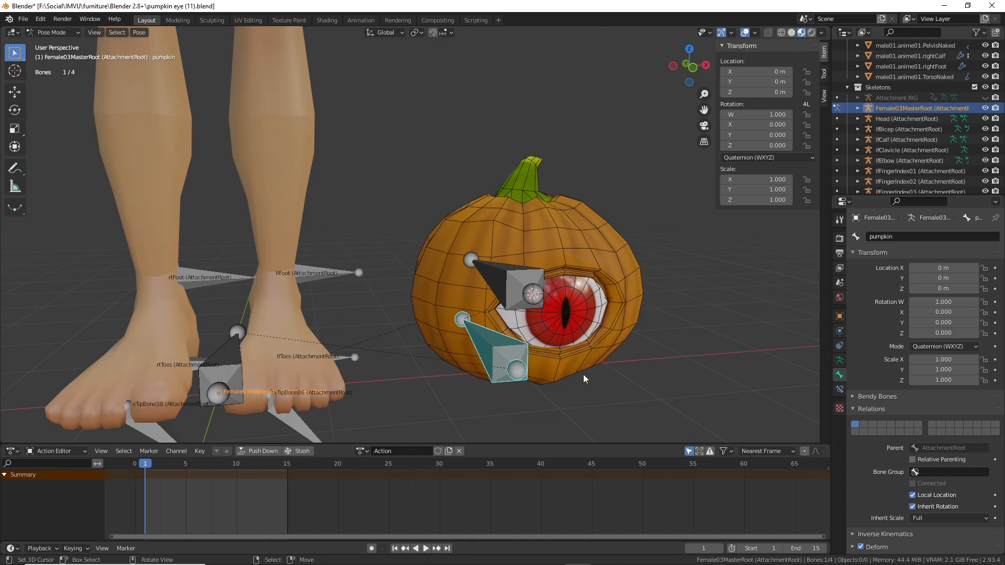
pyautogui.moveTo(492, 346); pyautogui.dragTo(495, 347, button='middle')
pyautogui.press('i')
pyautogui.click(470, 341)
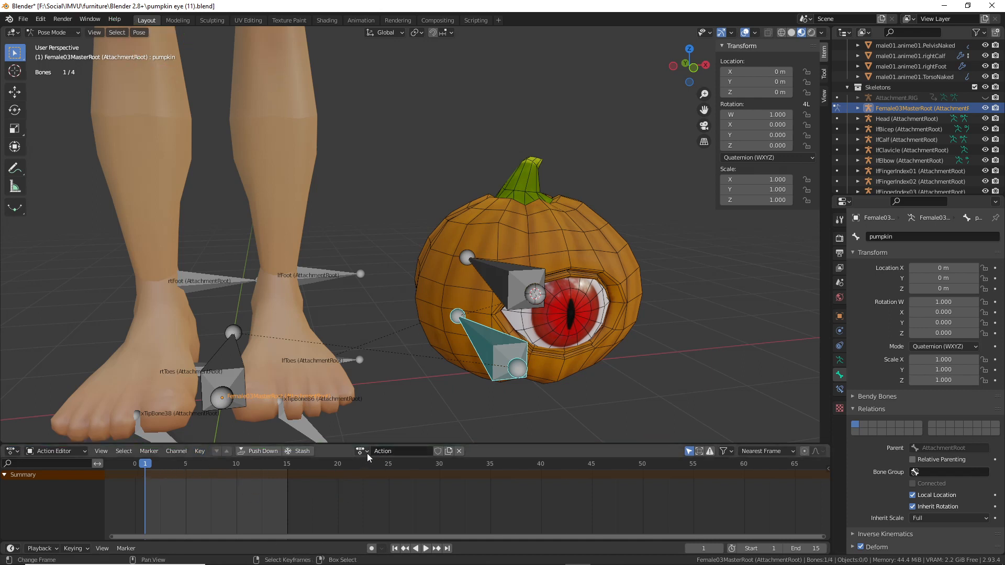
pyautogui.click(461, 451)
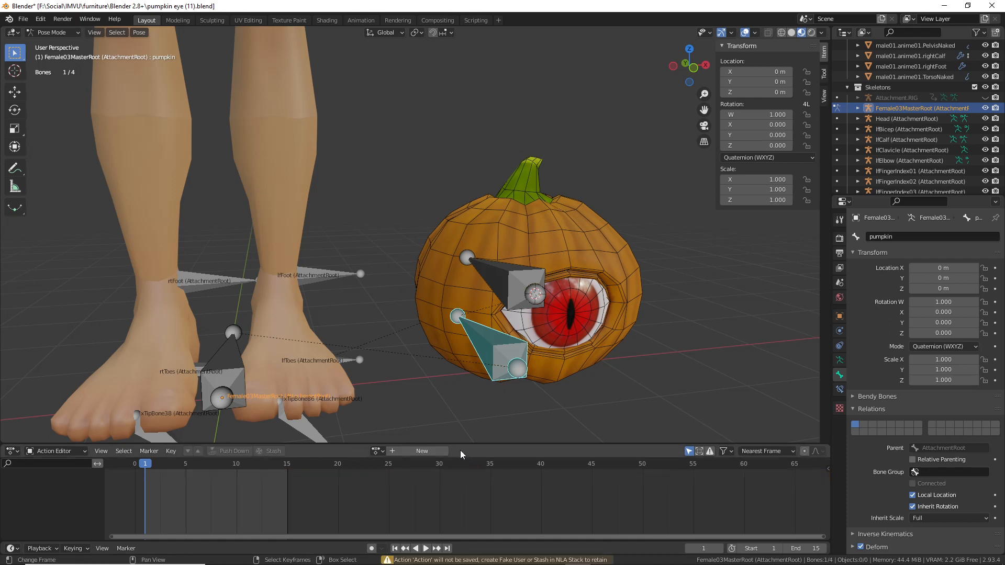
# - Insert a Location & Rotation keyframe for the pumpkin bone at frame 1
pyautogui.click(140, 32)
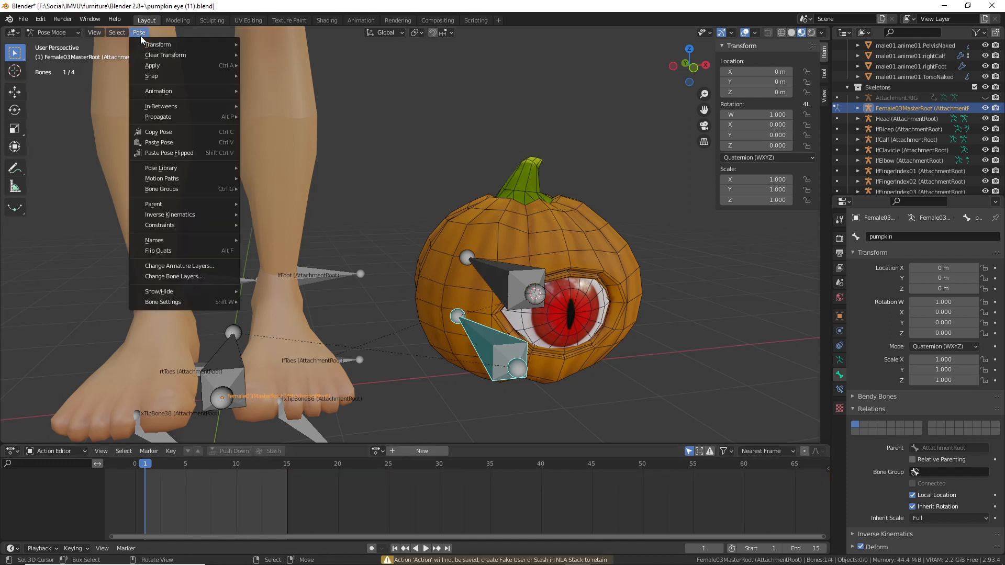
pyautogui.moveTo(156, 96)
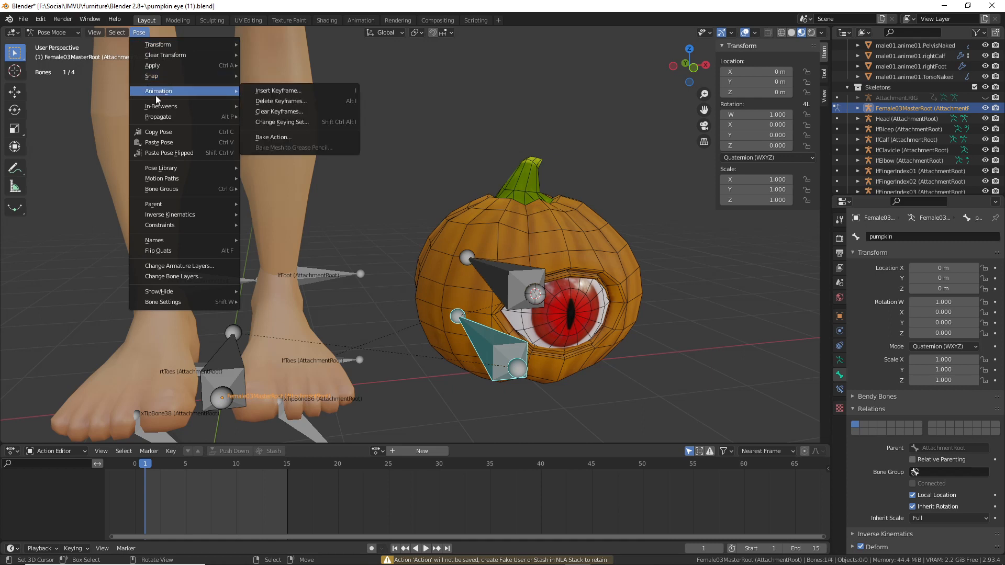
pyautogui.click(294, 90)
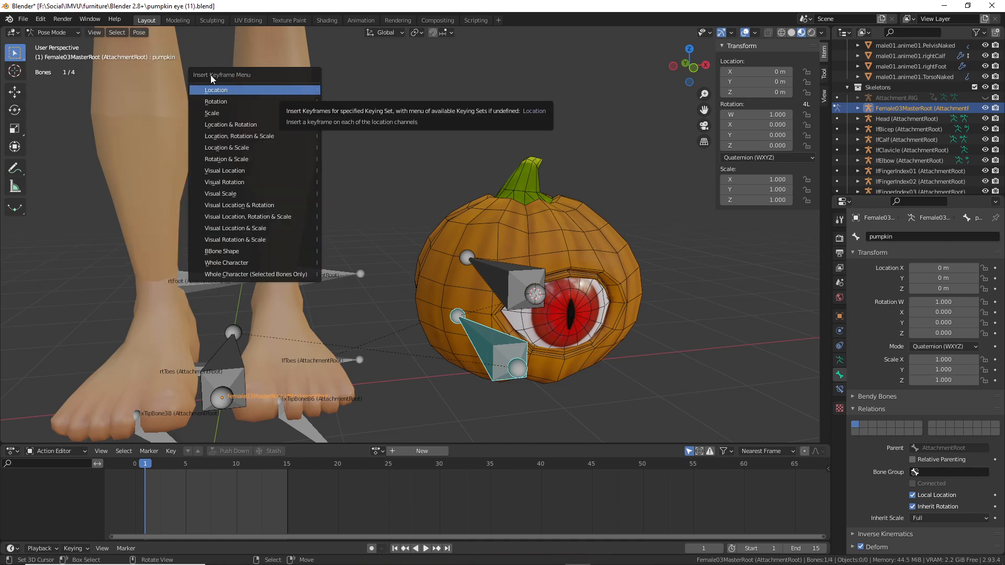
pyautogui.click(234, 124)
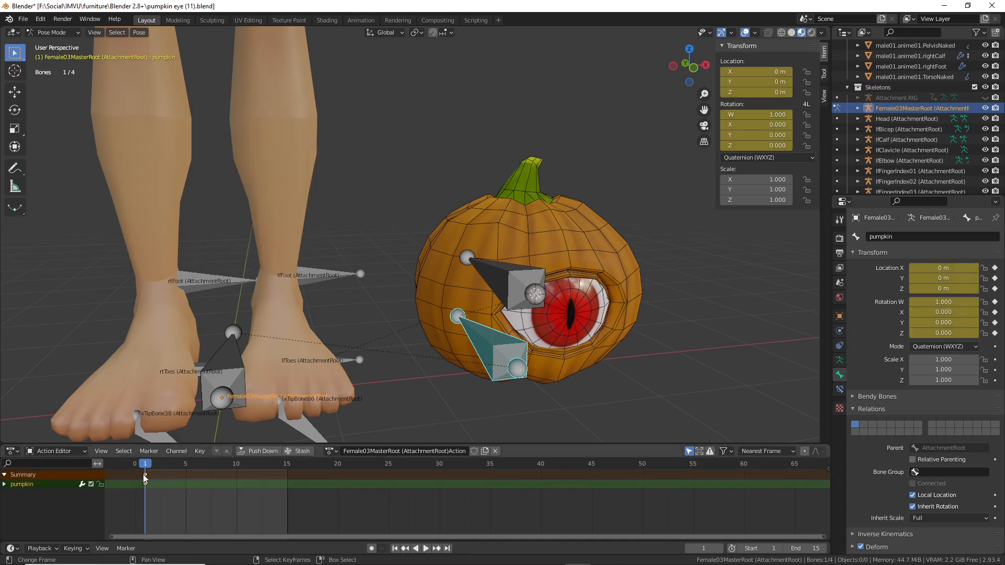
pyautogui.moveTo(145, 477)
pyautogui.mouseDown()
pyautogui.moveTo(138, 490)
pyautogui.moveTo(154, 473)
pyautogui.mouseUp()
pyautogui.moveTo(329, 438)
pyautogui.mouseDown()
pyautogui.moveTo(421, 474)
pyautogui.moveTo(492, 441)
pyautogui.moveTo(326, 434)
pyautogui.mouseUp()
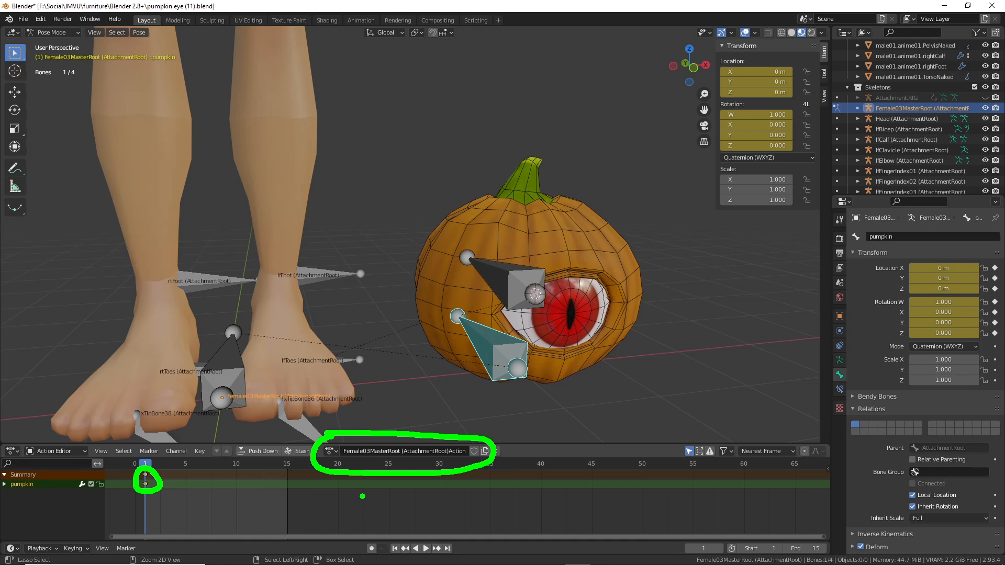
pyautogui.press('Escape')
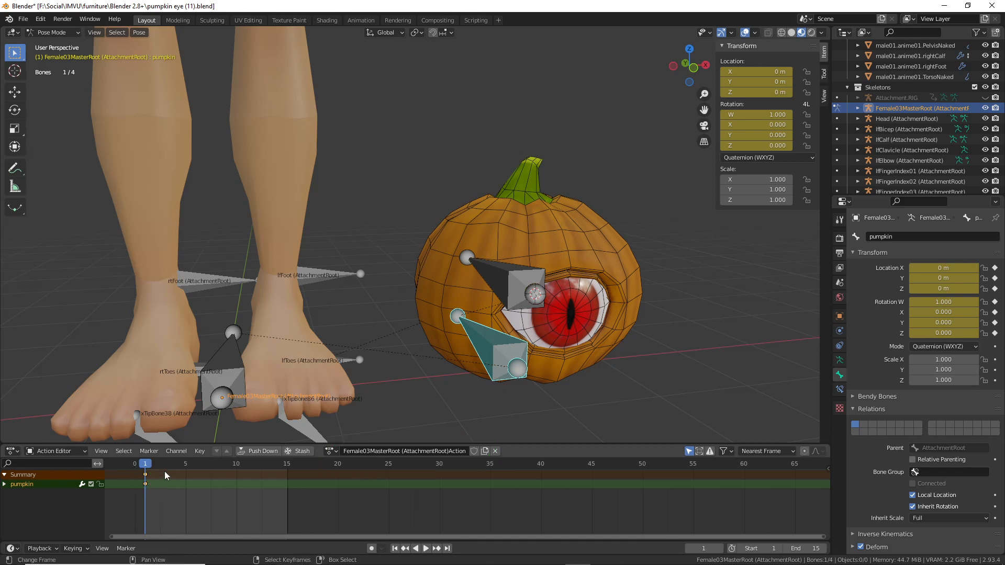
# - Rename the armature's action to lookaround.ACTION and enable its fake user so it is kept on saving
pyautogui.click(426, 452)
pyautogui.hotkey('ctrl', 'a')
pyautogui.write('looka')
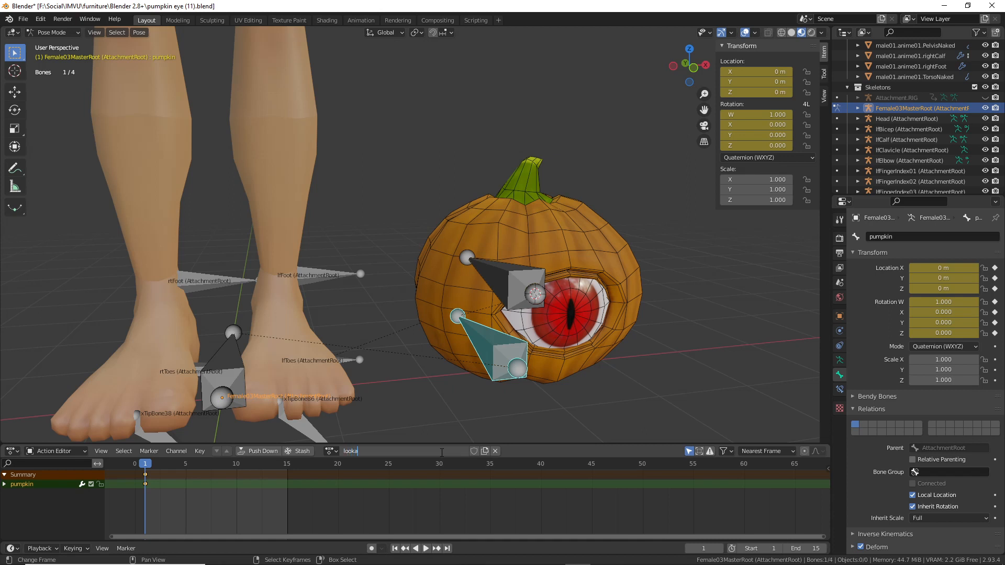
pyautogui.write('round.ACTION')
pyautogui.press('Return')
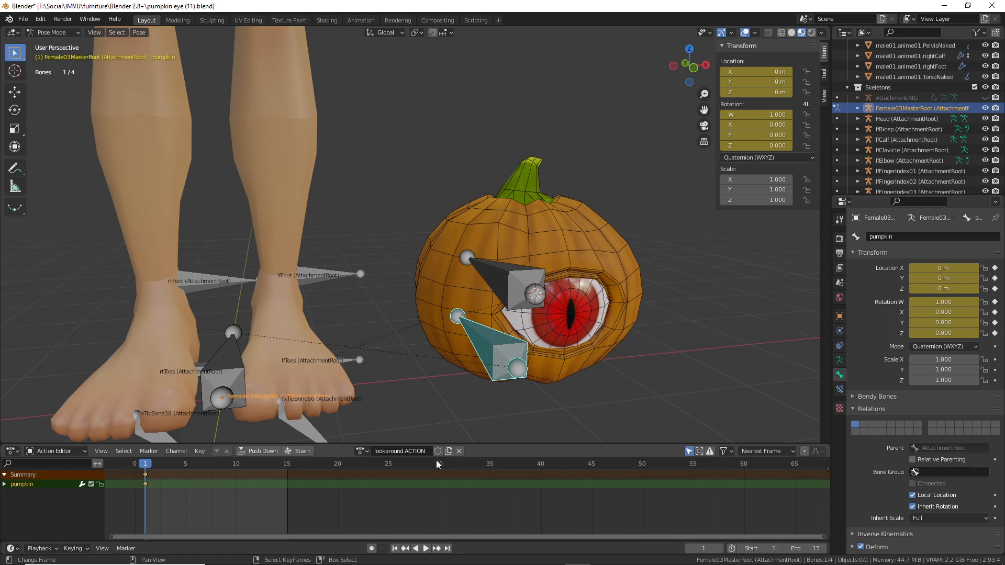
pyautogui.moveTo(436, 439)
pyautogui.mouseDown()
pyautogui.moveTo(455, 445)
pyautogui.moveTo(433, 433)
pyautogui.moveTo(438, 505)
pyautogui.moveTo(437, 466)
pyautogui.moveTo(452, 480)
pyautogui.mouseUp()
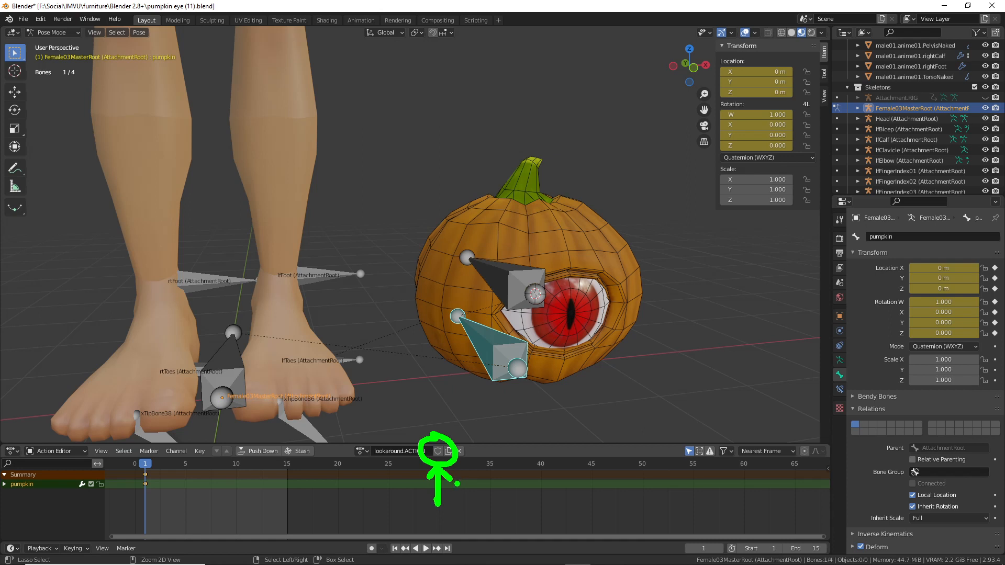
pyautogui.press('Escape')
pyautogui.click(439, 451)
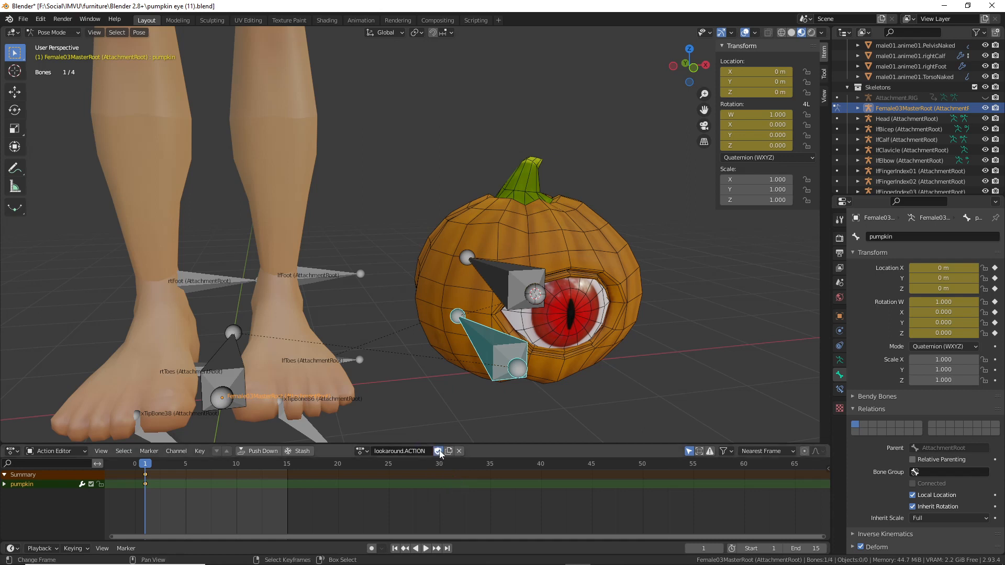
# - Scrub the timeline to frame 15 and examine the frame rate setting in the scene's output properties
pyautogui.press('space')
pyautogui.moveTo(159, 474); pyautogui.dragTo(287, 475)
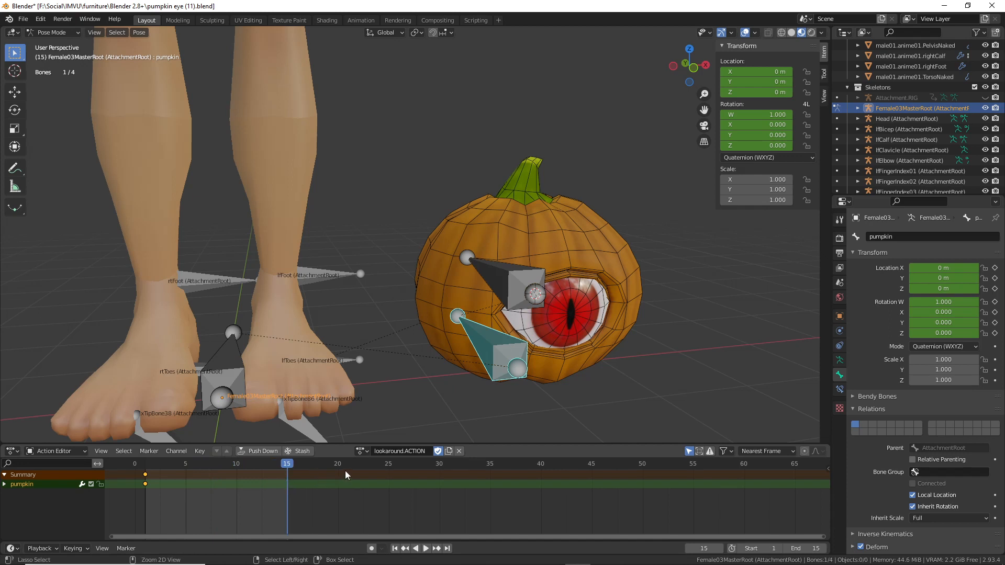
pyautogui.hotkey('ctrl', '2')
pyautogui.moveTo(444, 457)
pyautogui.mouseDown()
pyautogui.moveTo(454, 457)
pyautogui.moveTo(441, 454)
pyautogui.mouseUp()
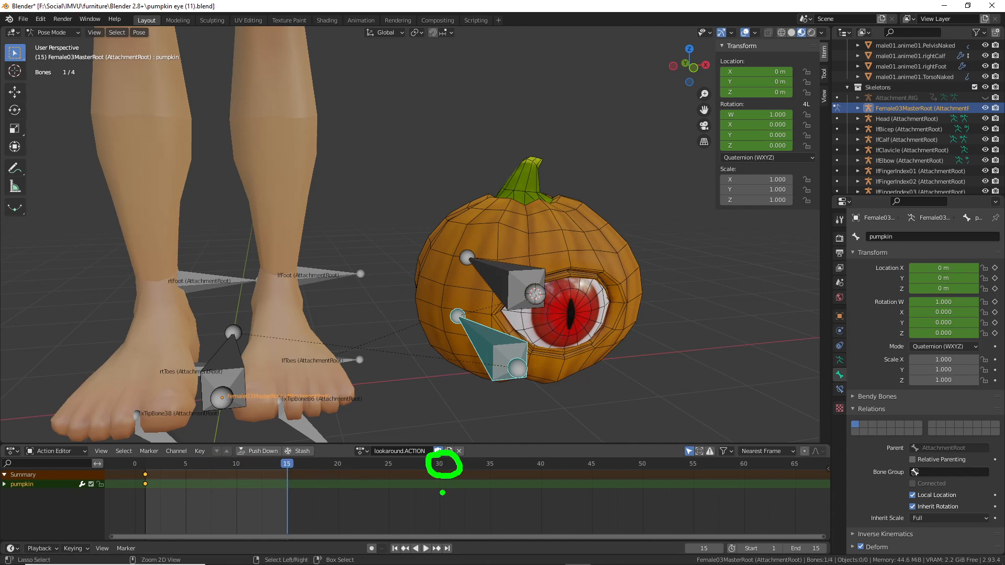
pyautogui.press('Escape')
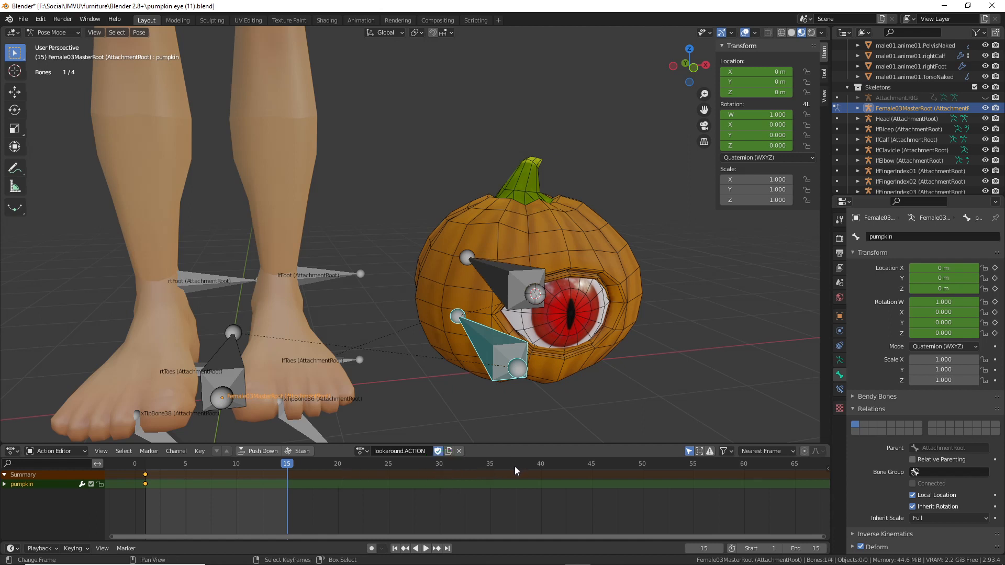
pyautogui.click(839, 268)
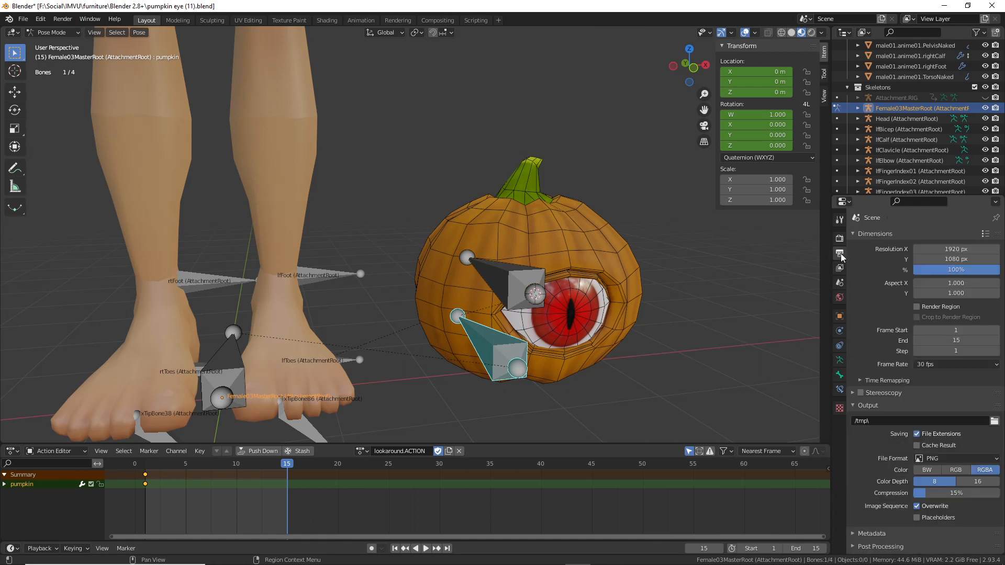
pyautogui.click(841, 255)
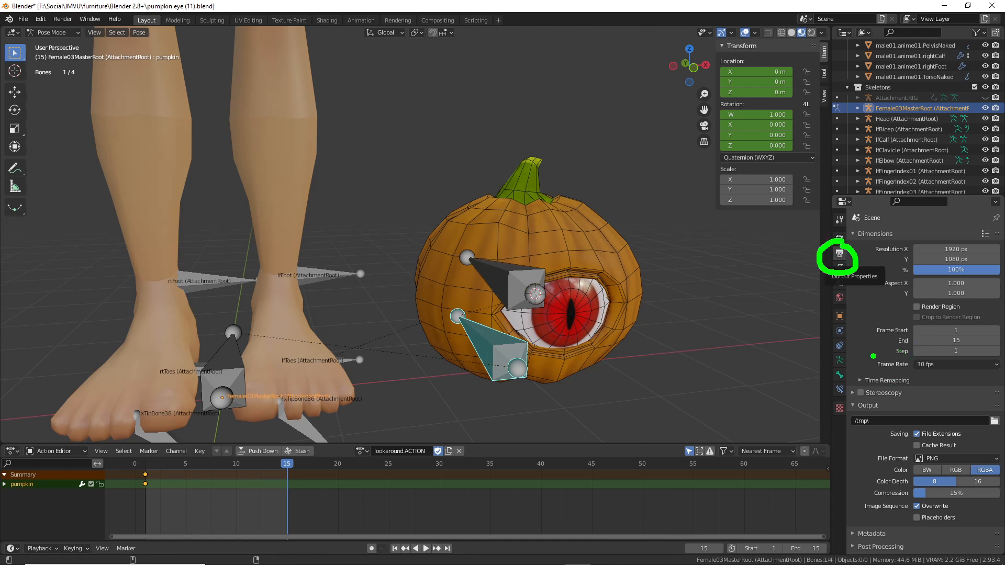
pyautogui.moveTo(872, 357)
pyautogui.mouseDown()
pyautogui.moveTo(965, 378)
pyautogui.moveTo(1004, 364)
pyautogui.moveTo(867, 350)
pyautogui.mouseUp()
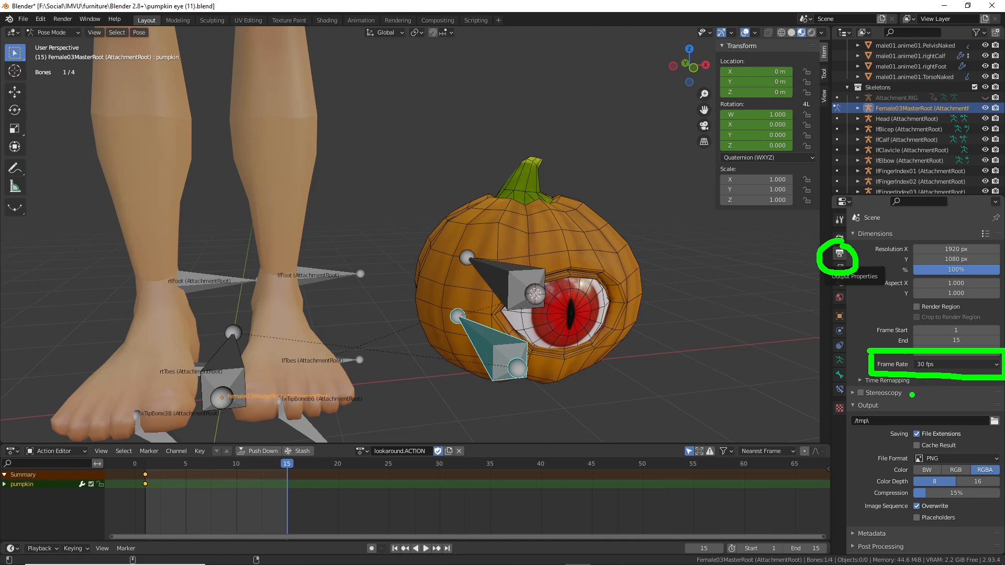
pyautogui.press('Escape')
# - Insert a Location & Rotation keyframe for the unchanged pumpkin bone at frame 90
pyautogui.moveTo(287, 464); pyautogui.dragTo(439, 471)
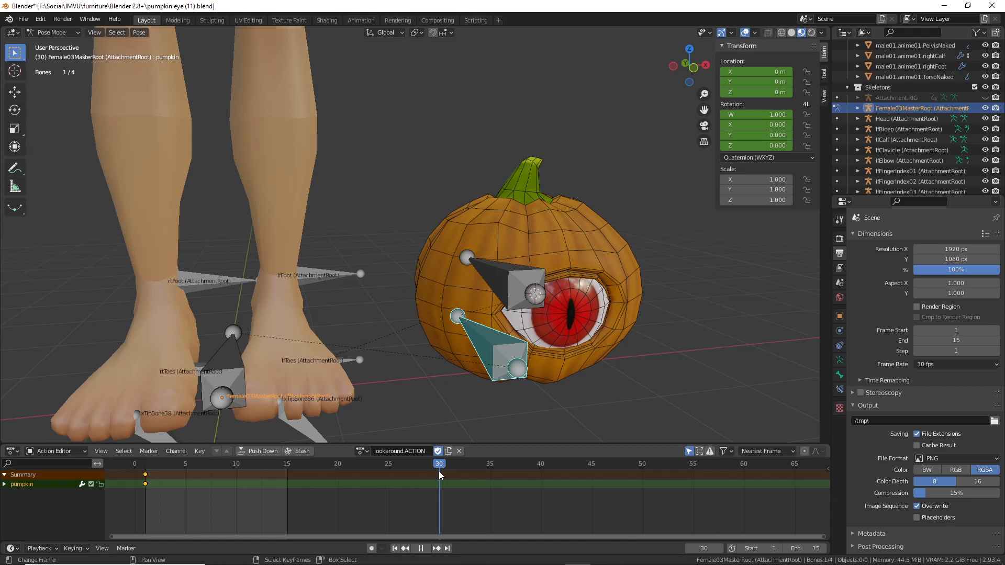
pyautogui.scroll(-4, 433, 487)
pyautogui.moveTo(565, 494); pyautogui.dragTo(379, 496, button='middle')
pyautogui.scroll(-2, 422, 501)
pyautogui.moveTo(291, 464); pyautogui.dragTo(642, 470)
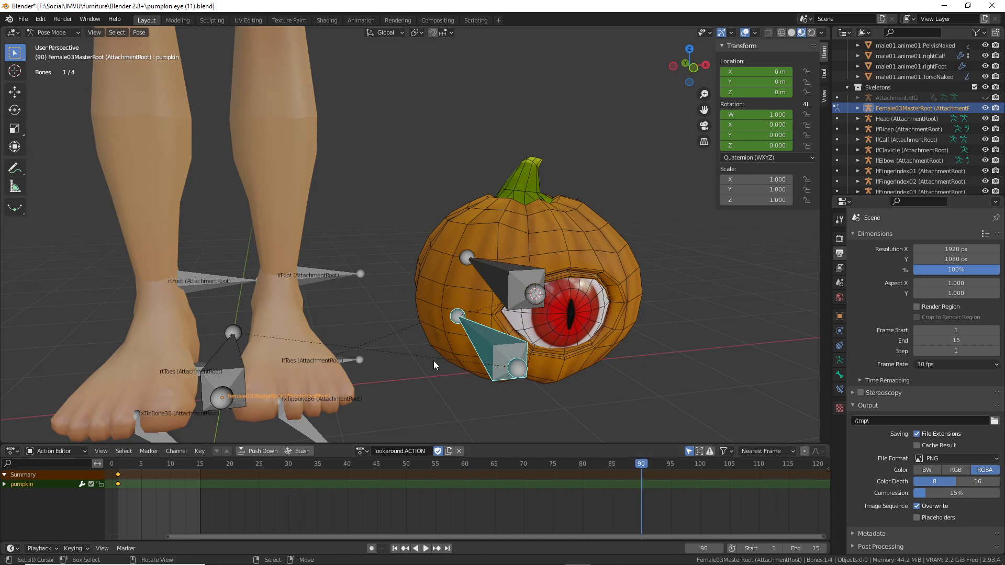
pyautogui.moveTo(434, 360); pyautogui.dragTo(431, 363, button='middle')
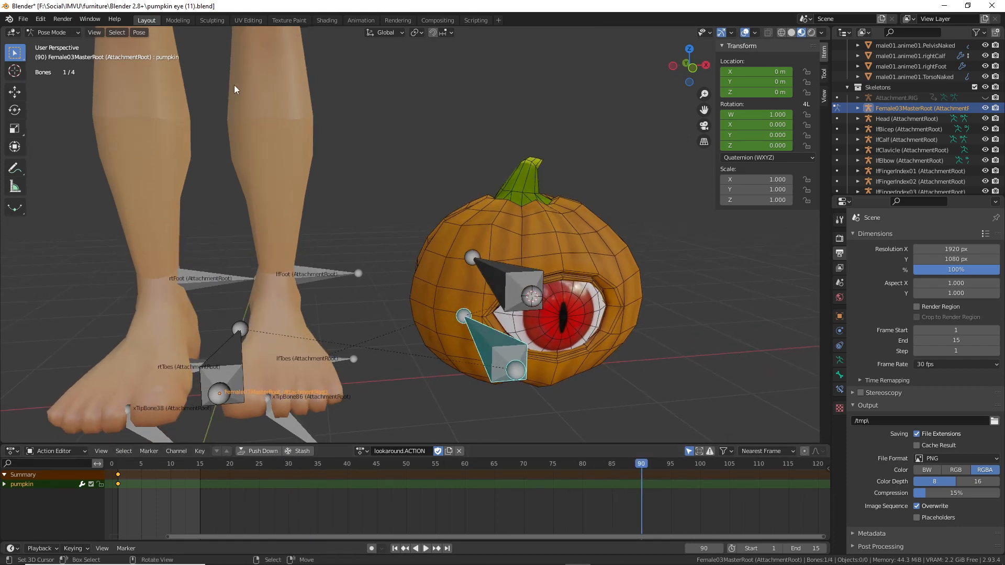
pyautogui.click(138, 32)
pyautogui.moveTo(159, 90)
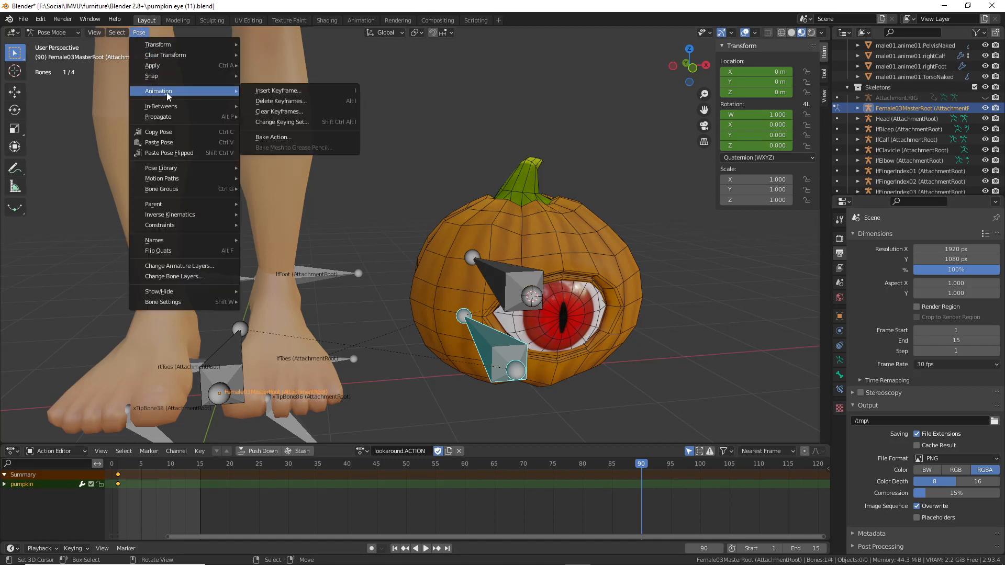
pyautogui.click(287, 92)
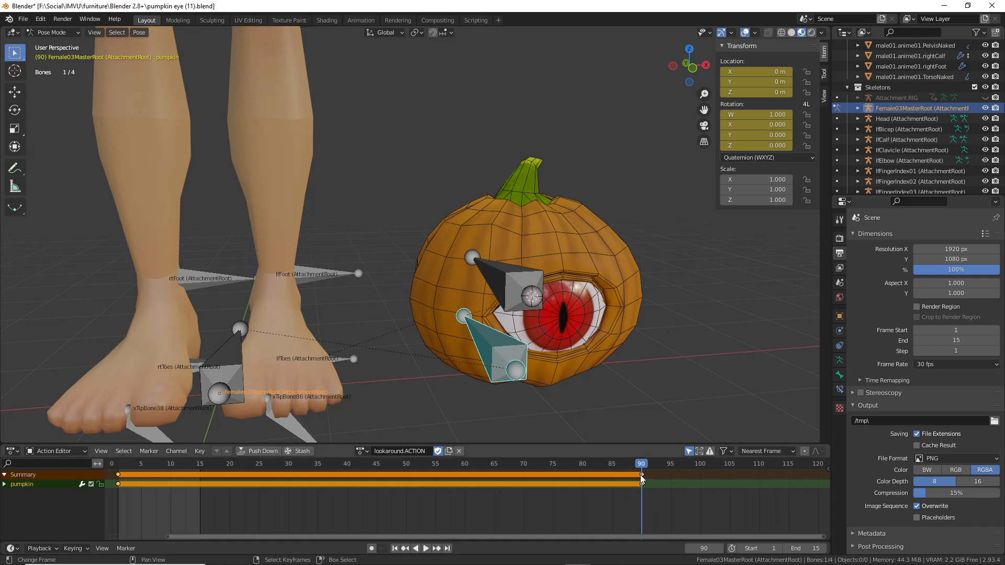
# - At frame 15, rotate the pumpkin bone about -41.3° around the global Z axis and insert a Location & Rotation keyframe
pyautogui.press('space')
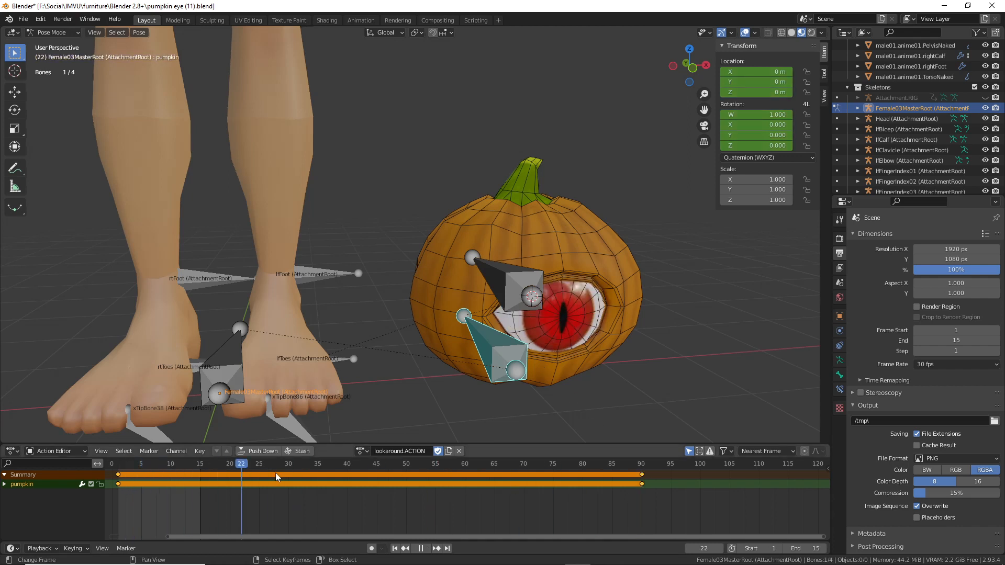
pyautogui.moveTo(575, 473); pyautogui.dragTo(202, 468)
pyautogui.moveTo(577, 312); pyautogui.dragTo(581, 315, button='middle')
pyautogui.click(15, 110)
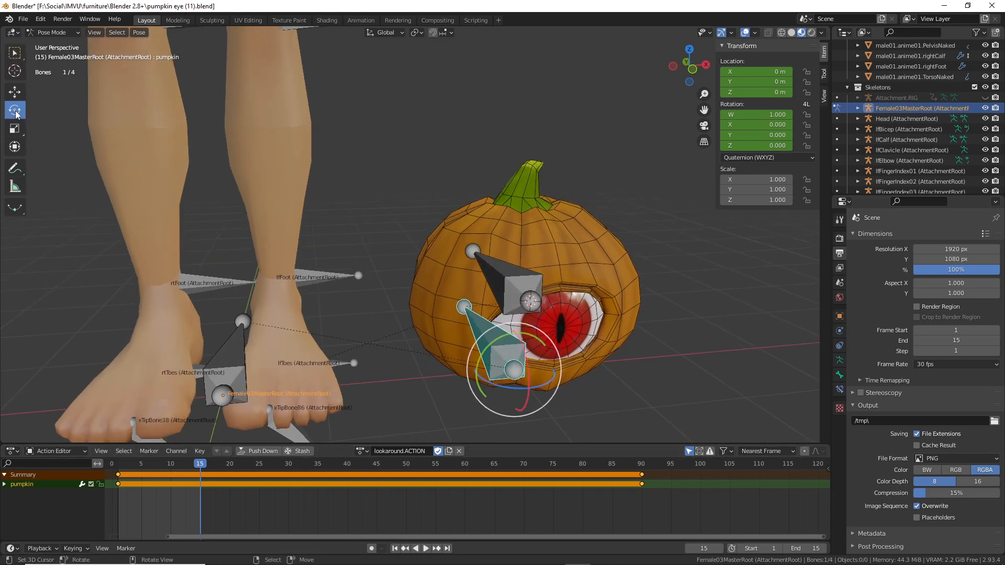
pyautogui.moveTo(524, 390); pyautogui.dragTo(508, 389)
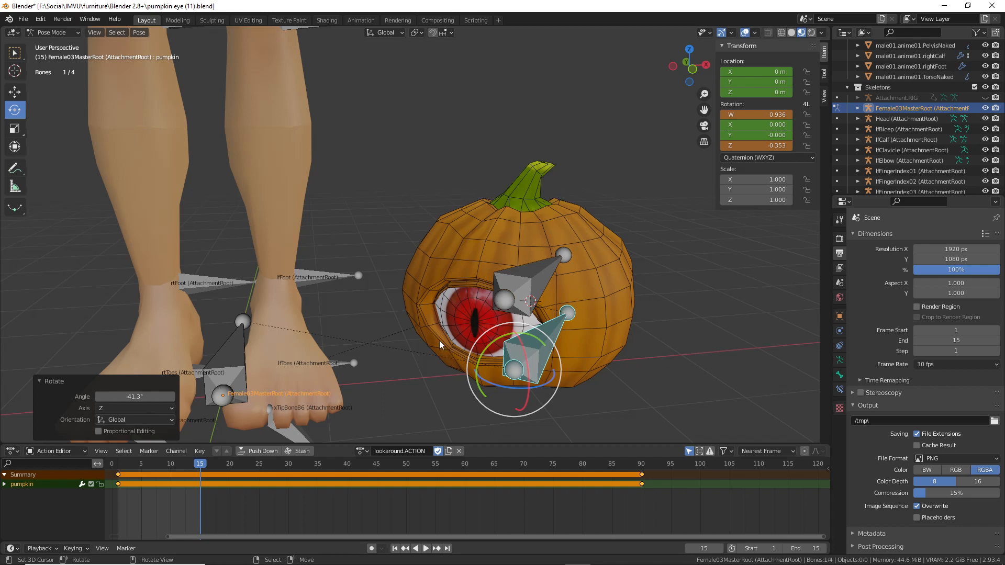
pyautogui.press('i')
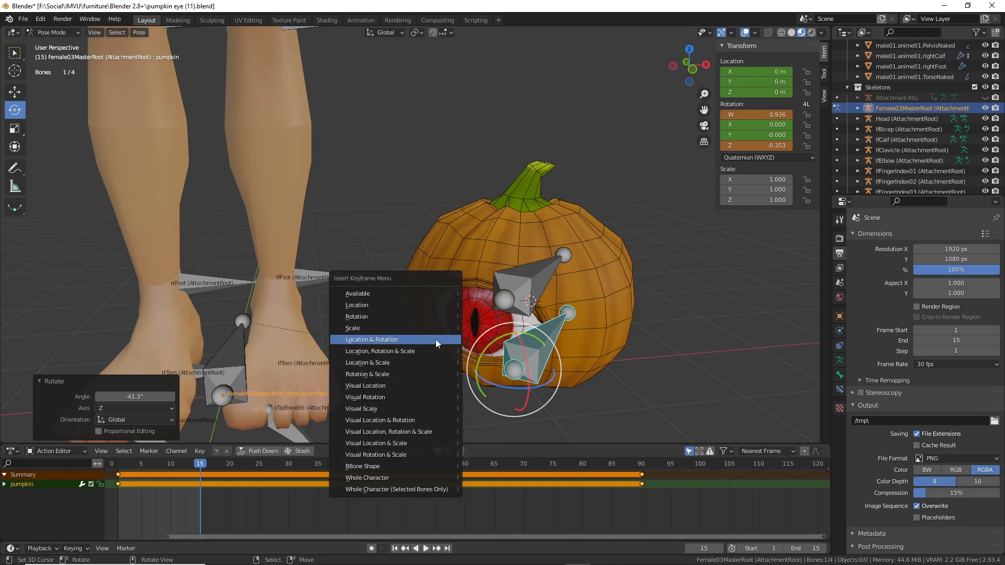
pyautogui.click(364, 339)
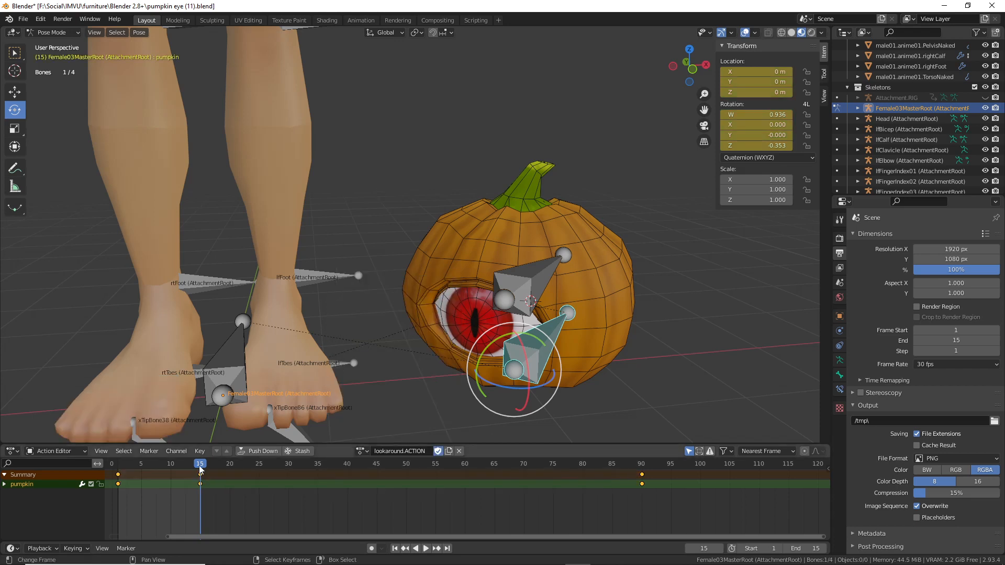
# - At frame 30, clear the pumpkin bone's rotation and insert a Location & Rotation keyframe
pyautogui.moveTo(200, 465); pyautogui.dragTo(290, 484)
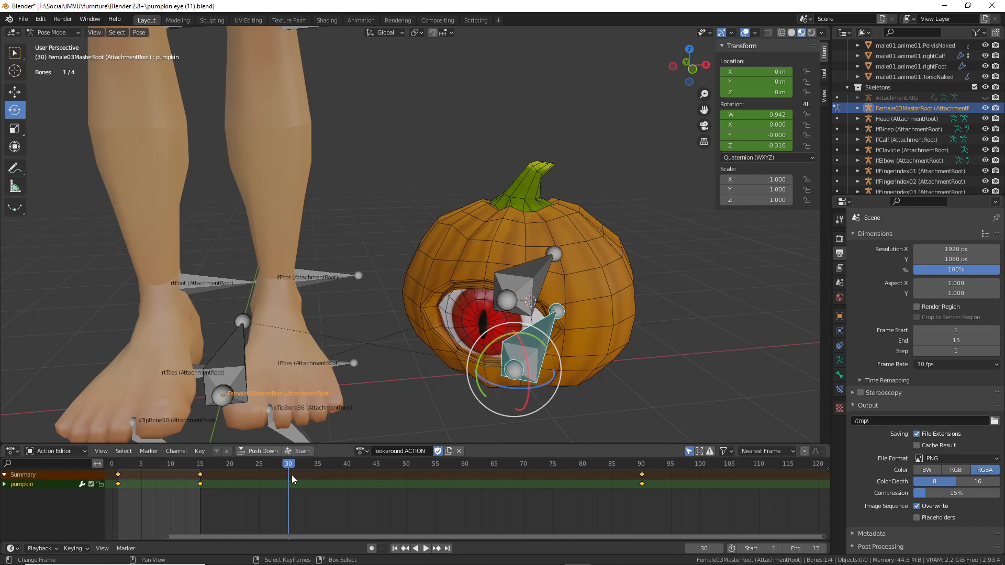
pyautogui.click(137, 32)
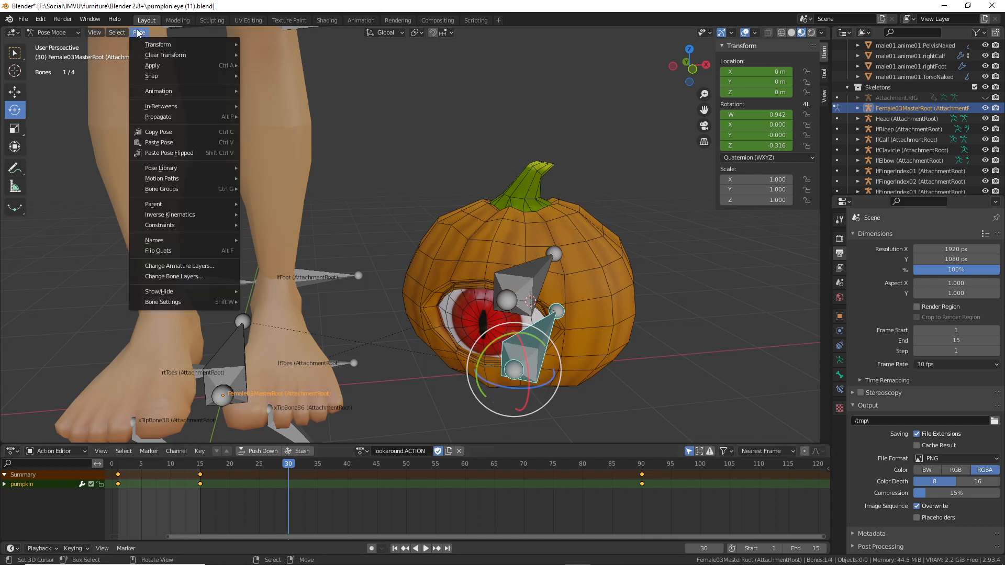
pyautogui.moveTo(177, 56)
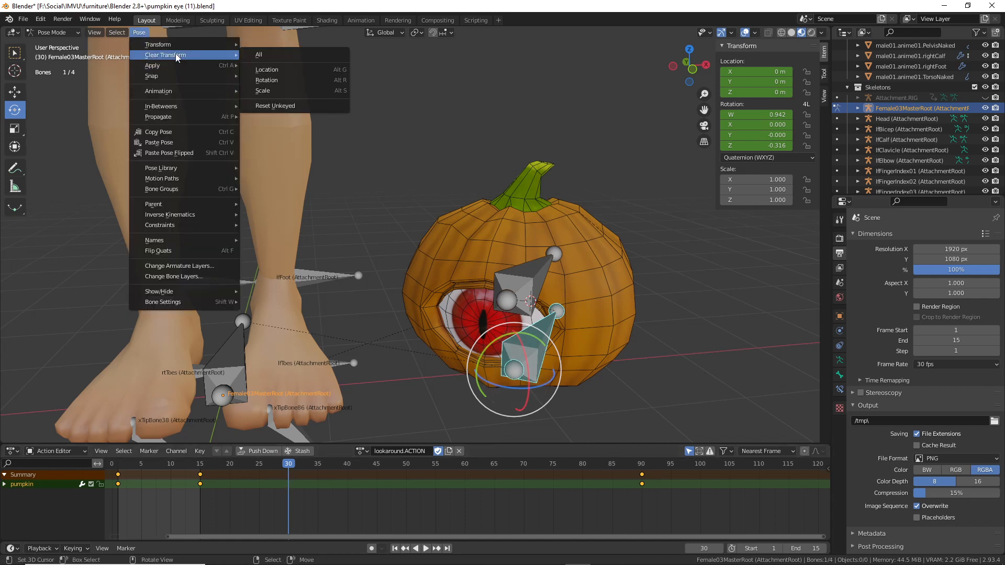
pyautogui.click(275, 80)
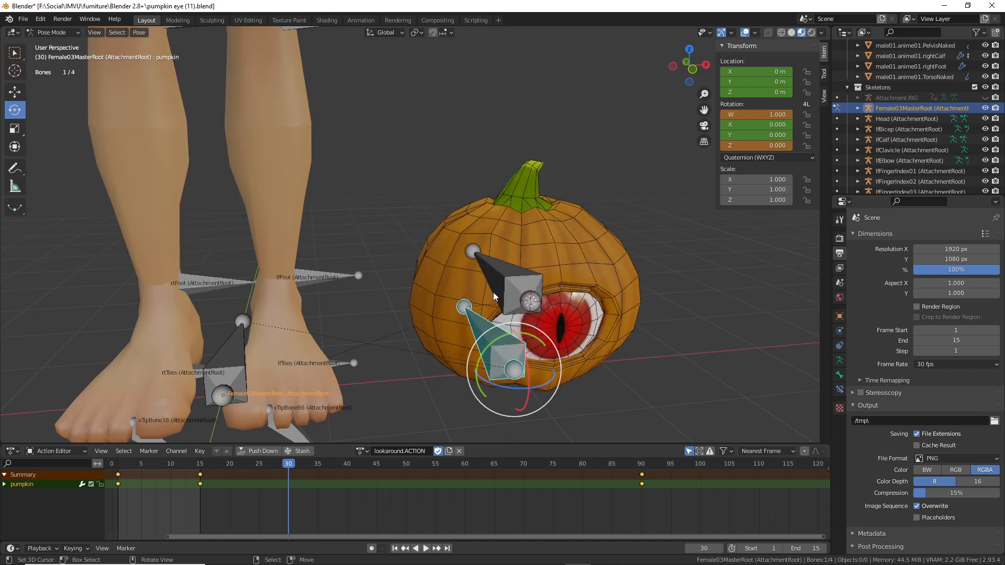
pyautogui.press('i')
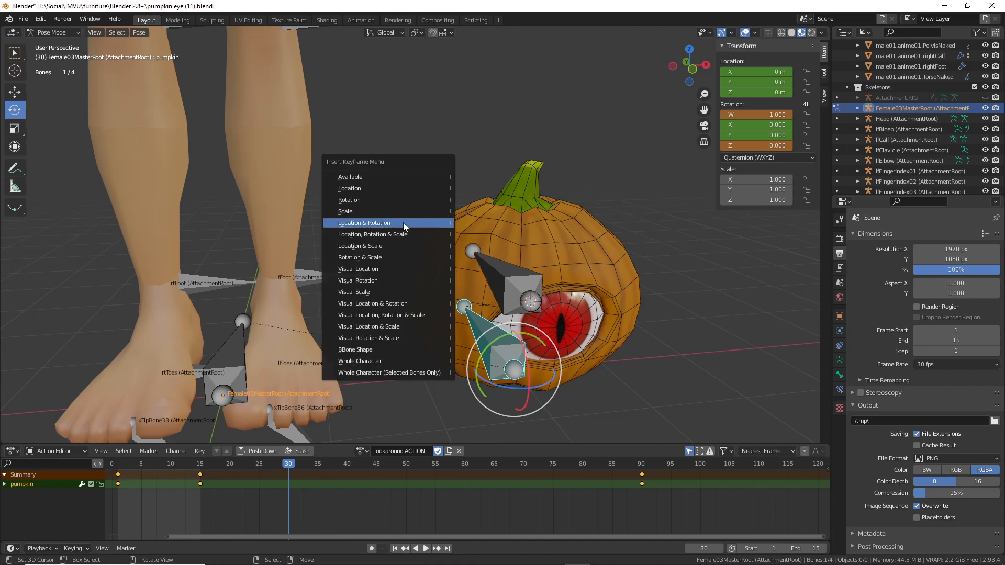
pyautogui.click(391, 222)
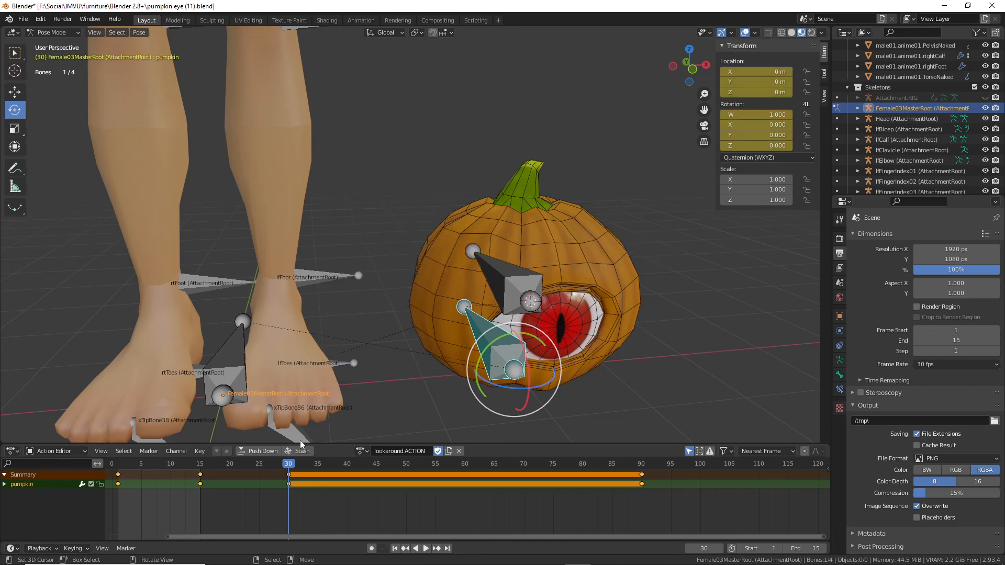
pyautogui.moveTo(291, 463)
pyautogui.mouseDown()
pyautogui.moveTo(123, 471)
pyautogui.moveTo(296, 473)
pyautogui.moveTo(119, 474)
pyautogui.moveTo(289, 475)
pyautogui.mouseUp()
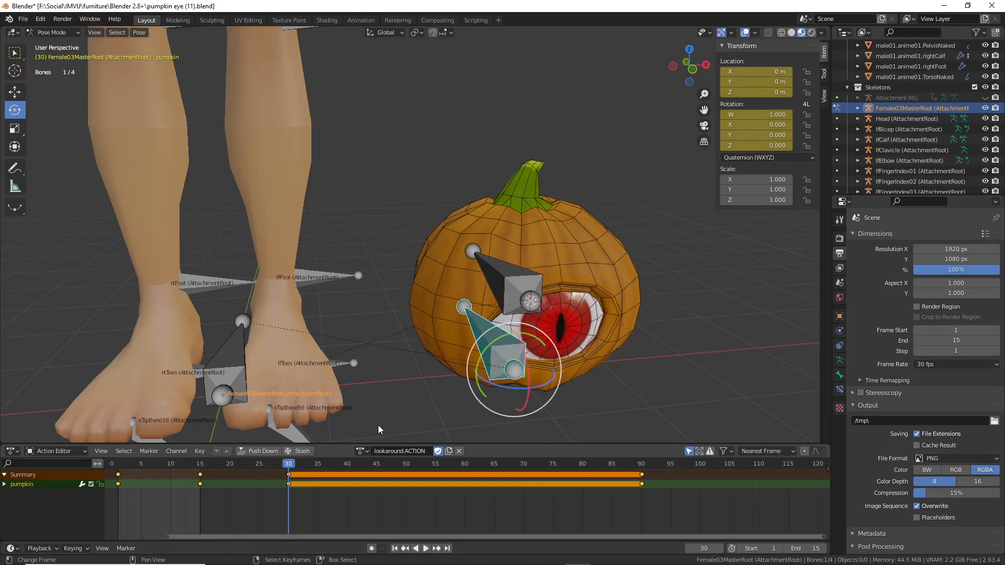
# - At frame 50, rotate the pumpkin bone 53.5° around the global Z axis, insert a Location & Rotation keyframe, and return to frame 1
pyautogui.moveTo(378, 425); pyautogui.dragTo(453, 314, button='middle')
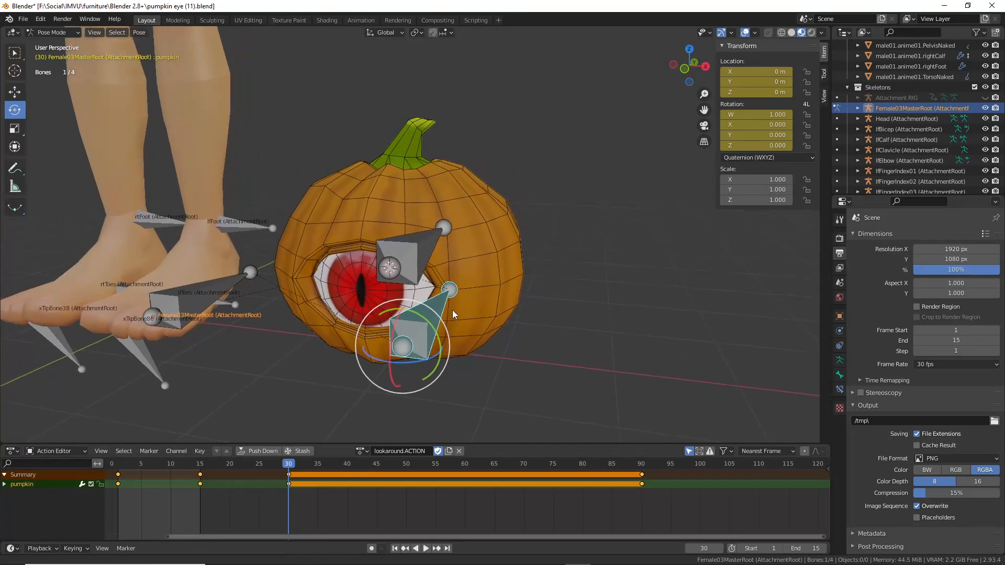
pyautogui.moveTo(303, 468); pyautogui.dragTo(406, 469)
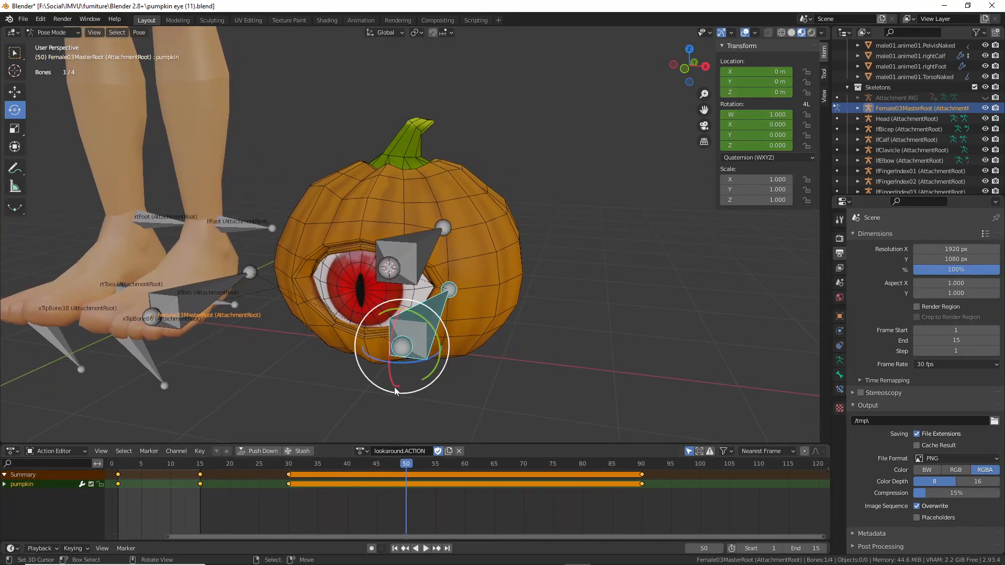
pyautogui.moveTo(410, 363); pyautogui.dragTo(455, 356)
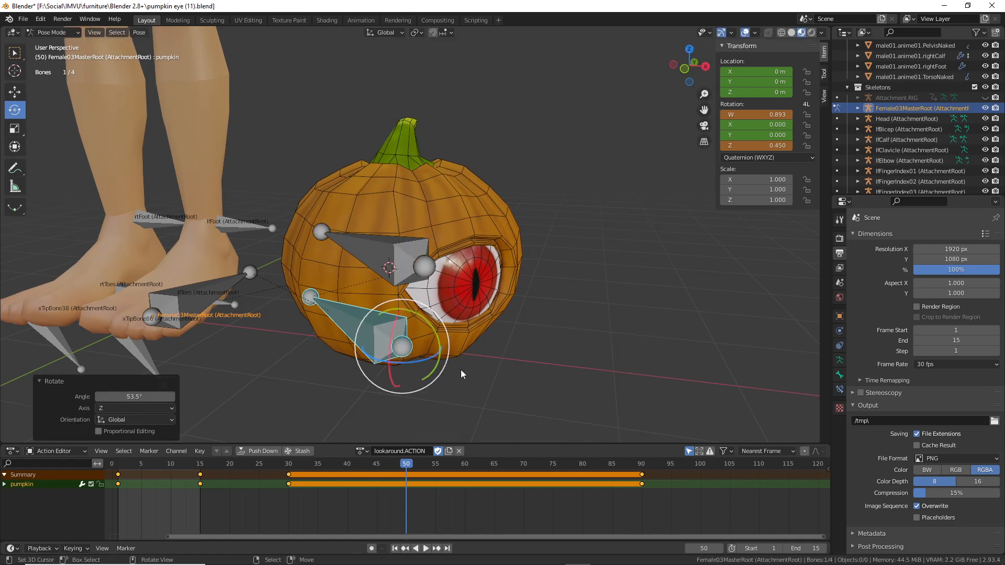
pyautogui.press('k')
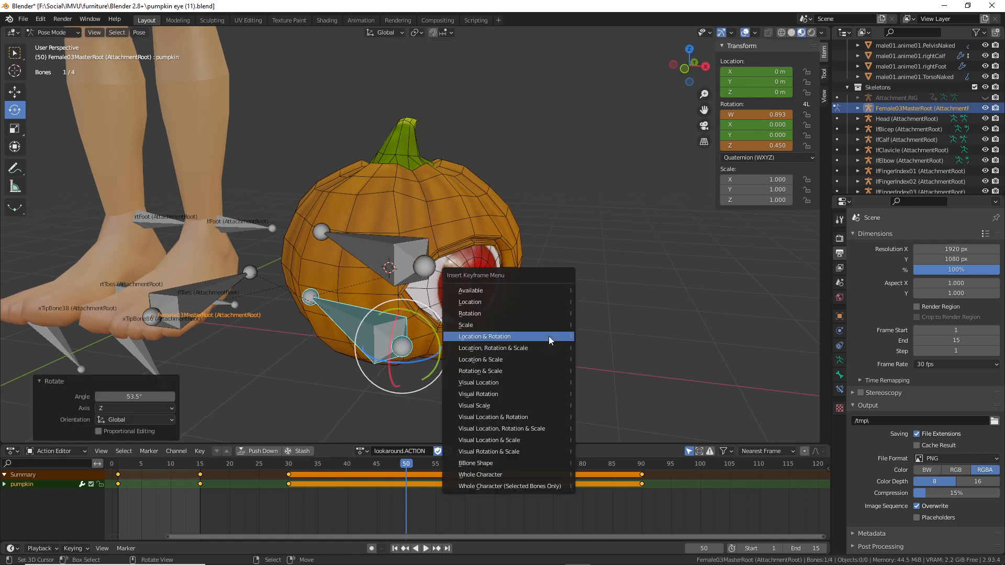
pyautogui.click(491, 336)
pyautogui.moveTo(408, 468); pyautogui.dragTo(120, 466)
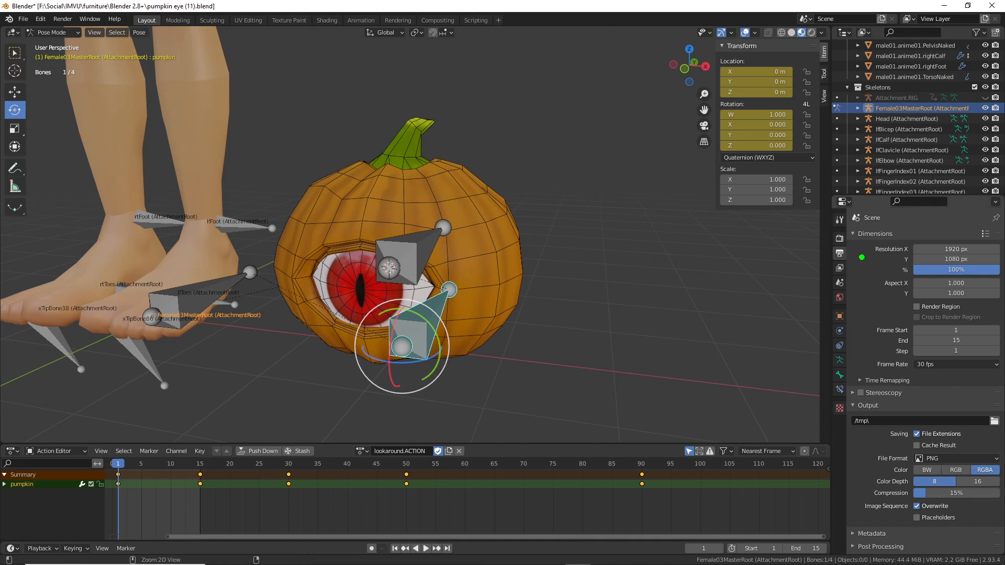
pyautogui.moveTo(836, 243)
pyautogui.mouseDown()
pyautogui.moveTo(860, 258)
pyautogui.moveTo(838, 240)
pyautogui.mouseUp()
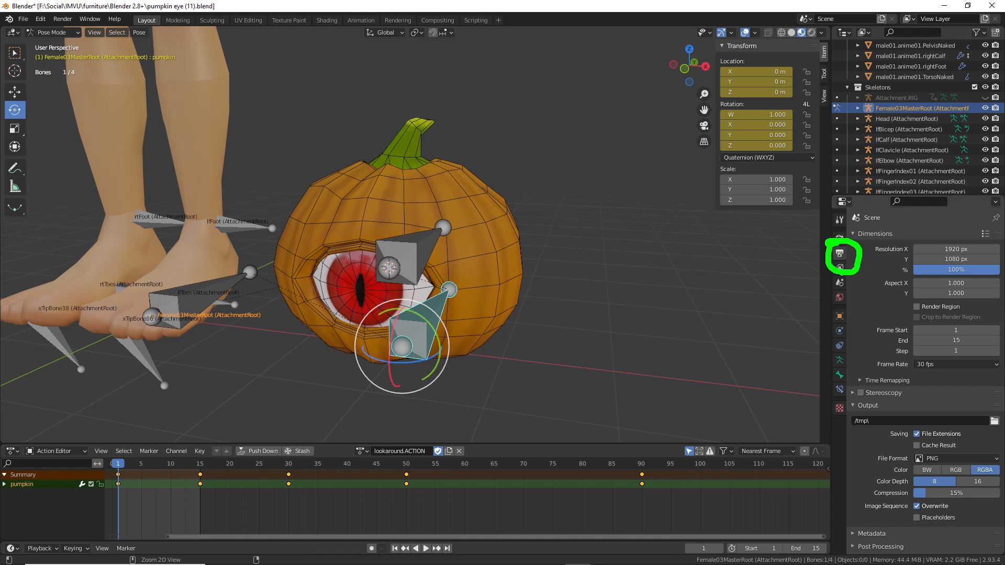
pyautogui.press('Escape')
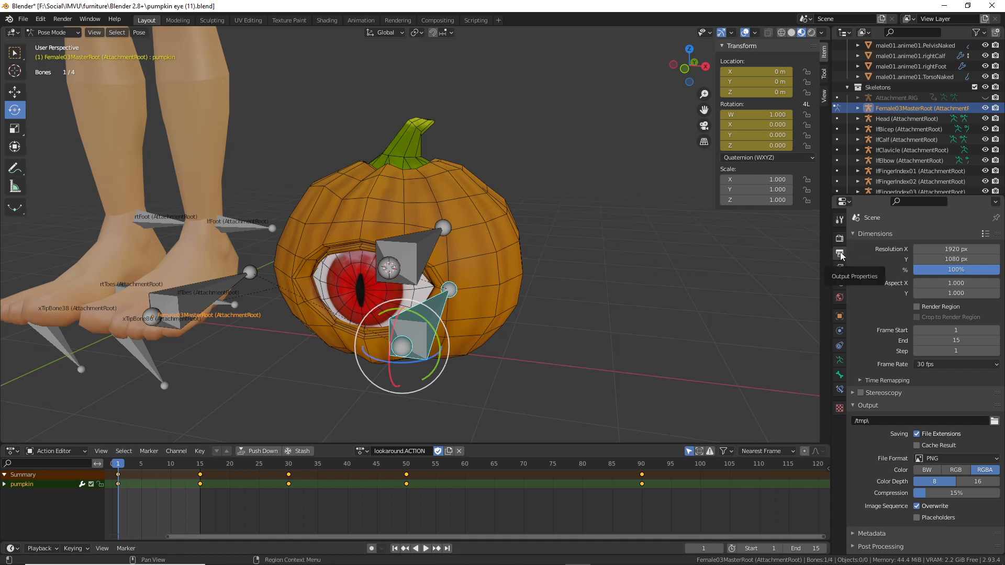
pyautogui.moveTo(838, 244); pyautogui.dragTo(817, 234)
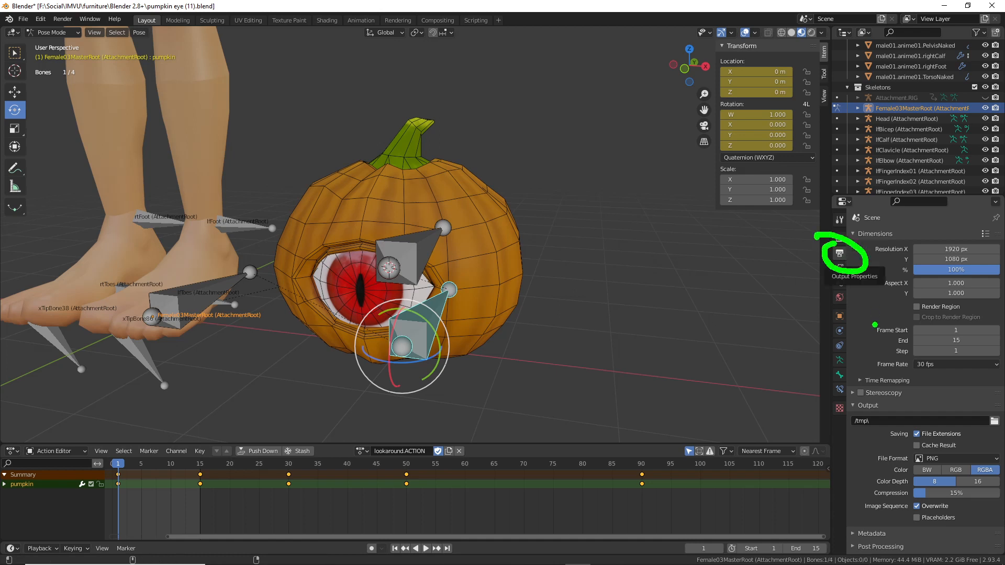
pyautogui.moveTo(863, 320)
pyautogui.mouseDown()
pyautogui.moveTo(906, 368)
pyautogui.moveTo(1002, 322)
pyautogui.moveTo(866, 311)
pyautogui.mouseUp()
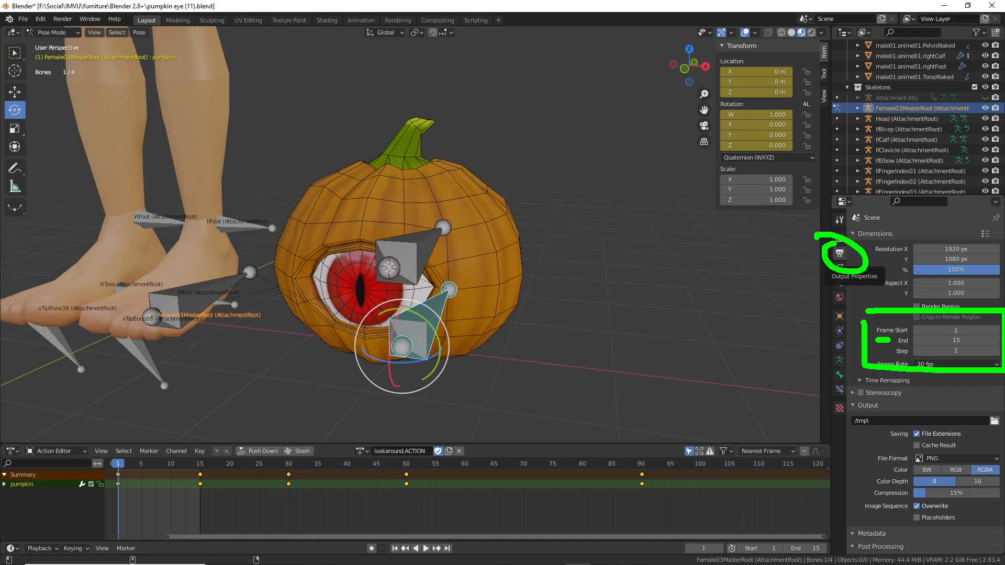
pyautogui.press('Escape')
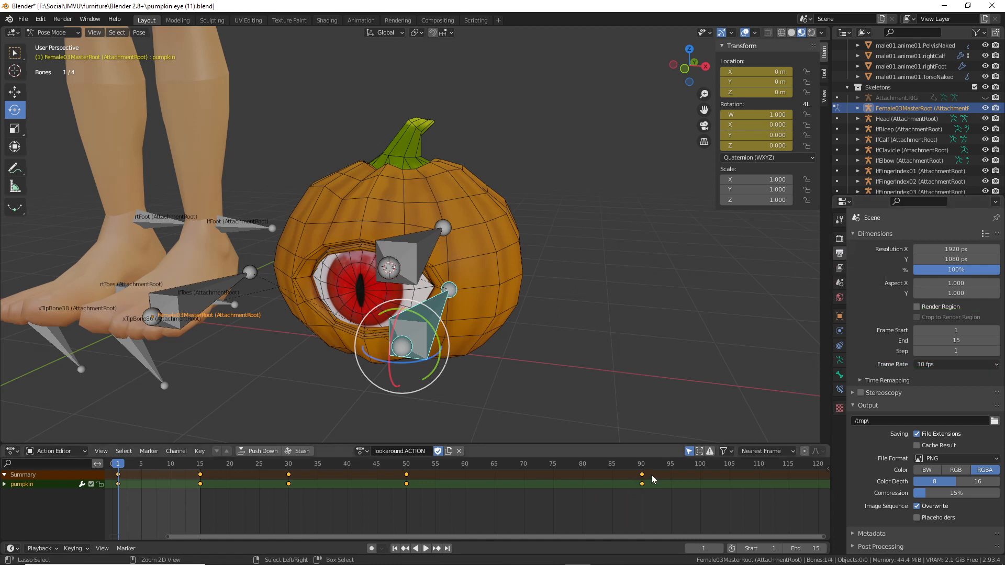
pyautogui.moveTo(644, 450)
pyautogui.mouseDown()
pyautogui.moveTo(626, 464)
pyautogui.moveTo(647, 446)
pyautogui.mouseUp()
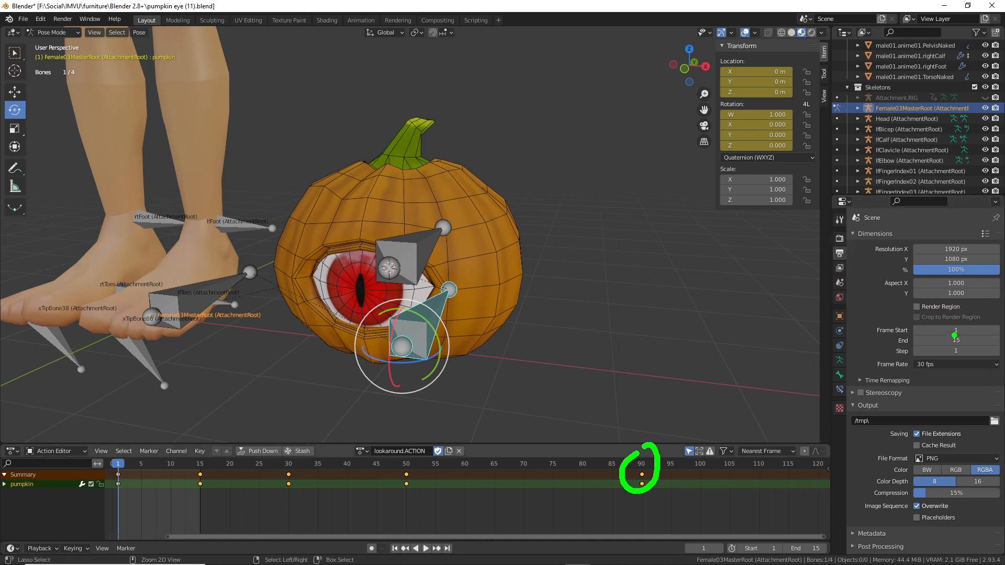
pyautogui.moveTo(955, 335)
pyautogui.mouseDown()
pyautogui.moveTo(946, 348)
pyautogui.moveTo(957, 331)
pyautogui.mouseUp()
pyautogui.press('Escape')
# - Set the scene's end frame to 90 and play back the pumpkin animation, stopping it after reviewing the motion
pyautogui.click(965, 340)
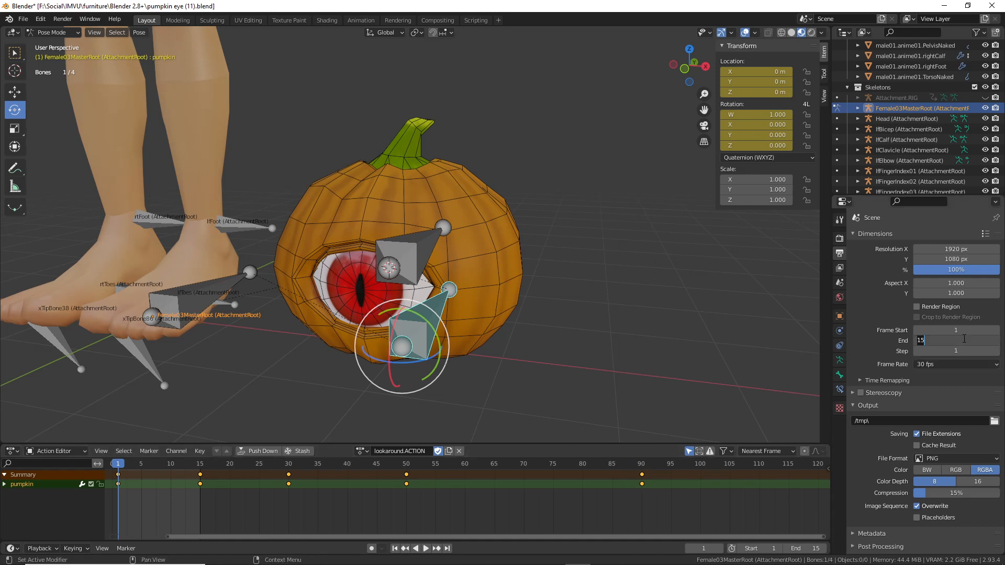
pyautogui.write('90')
pyautogui.press('Return')
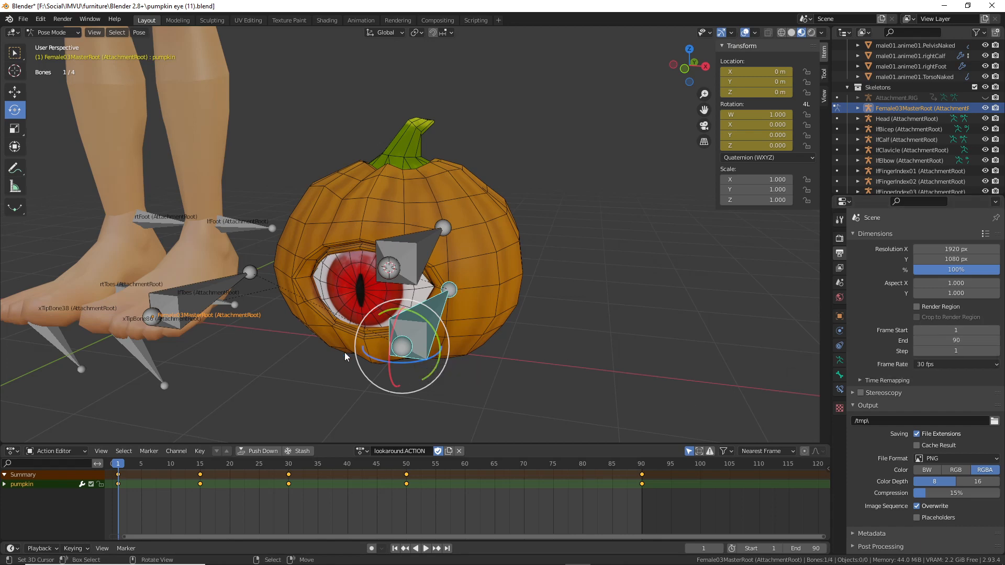
pyautogui.press('space')
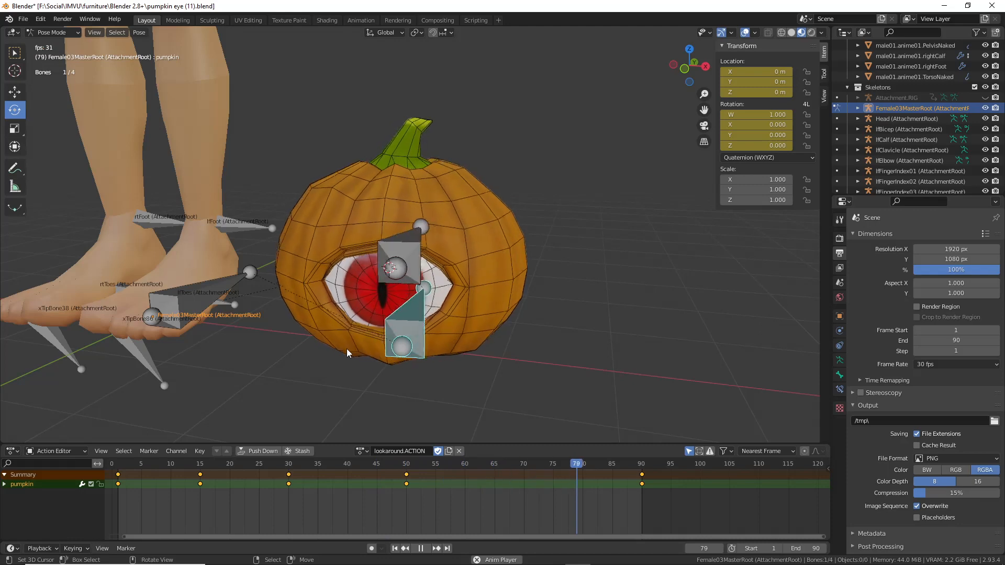
pyautogui.press('space')
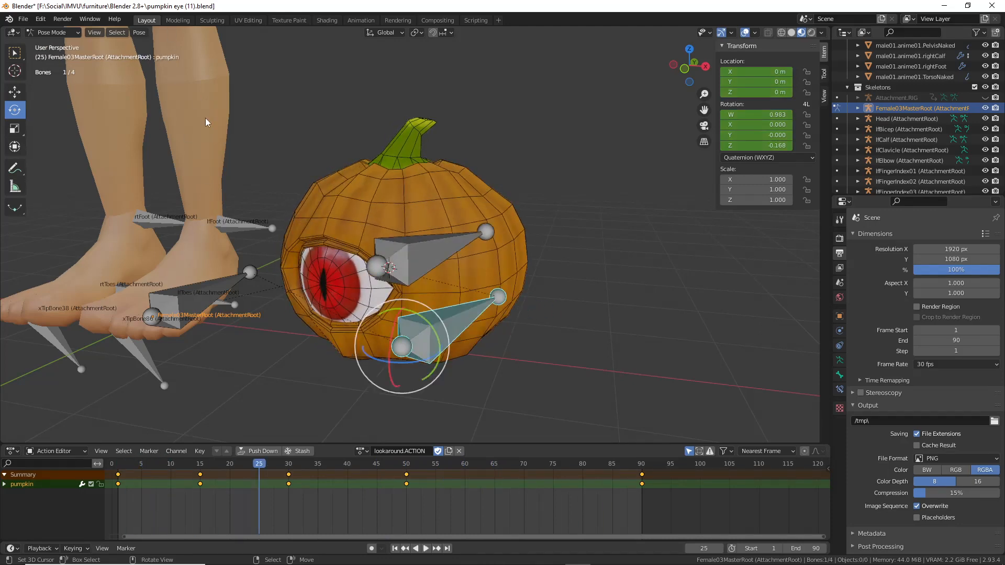
# - Save the scene as a new file named pumpkin eye (12).blend
pyautogui.click(23, 19)
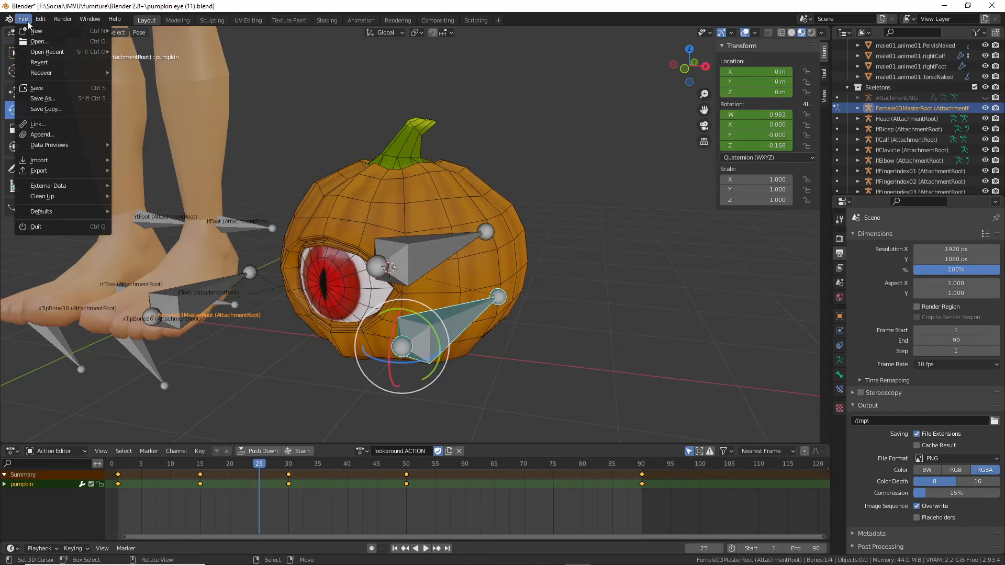
pyautogui.click(36, 99)
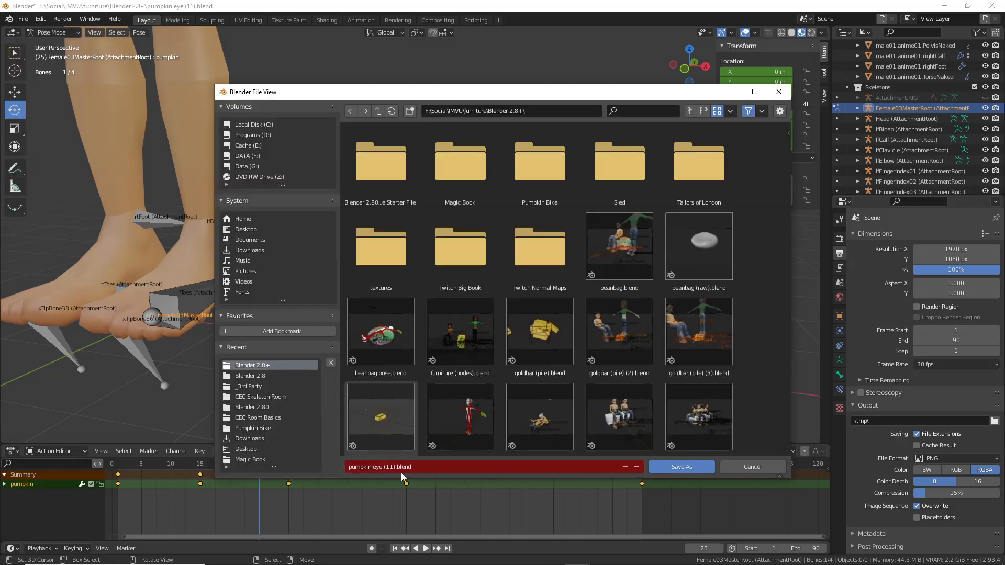
pyautogui.click(390, 467)
pyautogui.write('2')
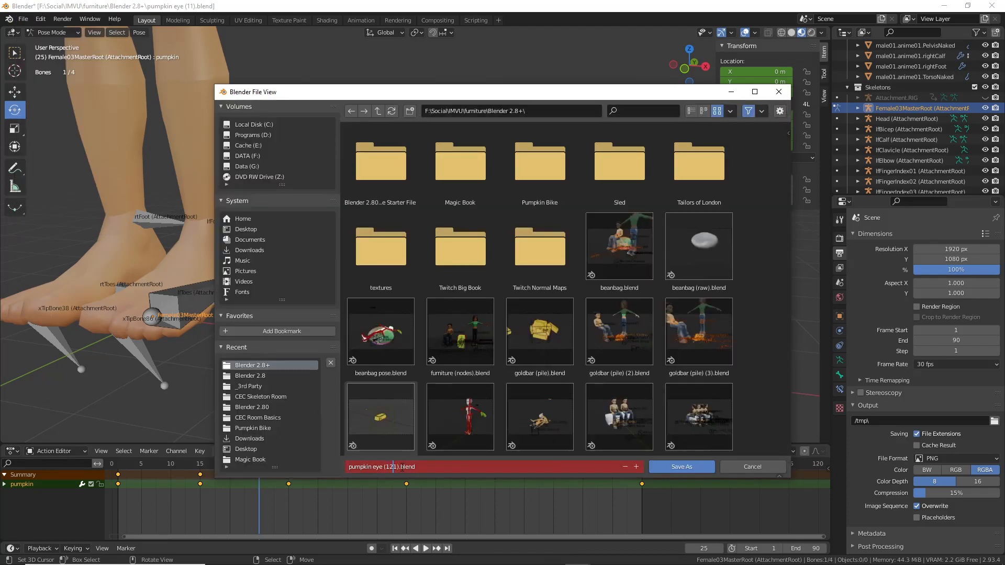
pyautogui.press('Return')
pyautogui.click(682, 467)
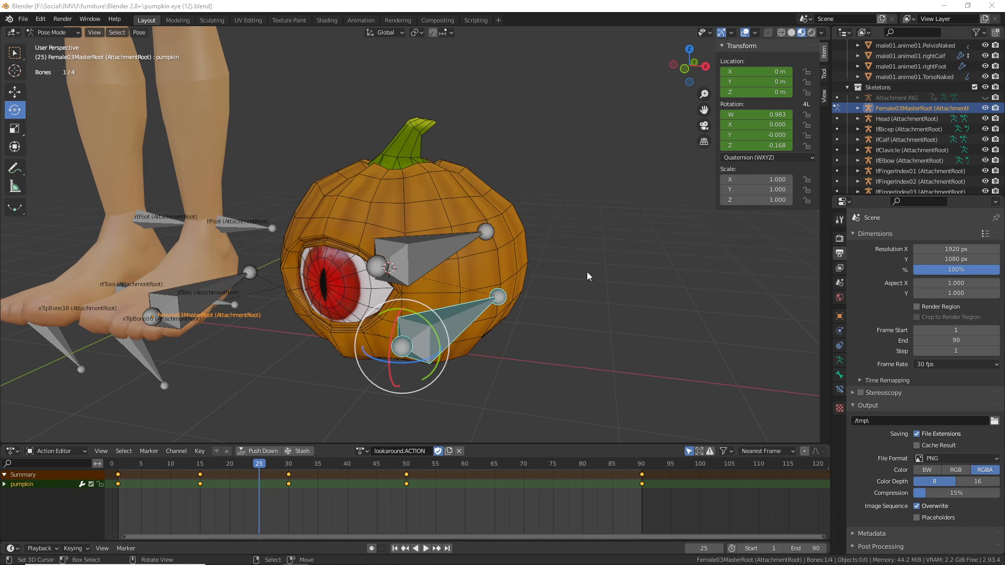
# - Scrub through the pumpkin bone's keyframes at frames 15, 50 and 90 to examine its pose at each one
pyautogui.moveTo(263, 464); pyautogui.dragTo(201, 477)
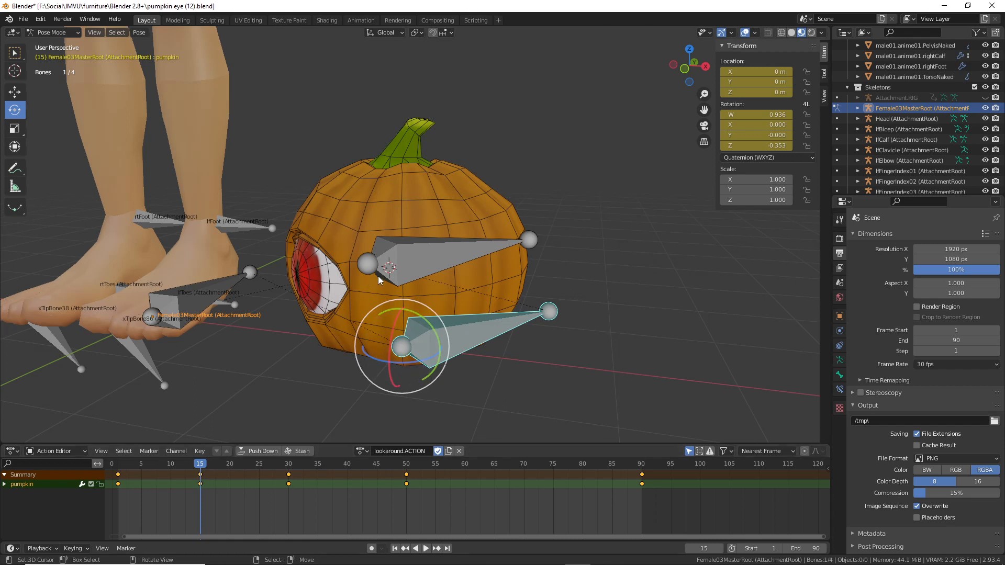
pyautogui.moveTo(202, 472)
pyautogui.mouseDown()
pyautogui.moveTo(118, 470)
pyautogui.moveTo(201, 474)
pyautogui.mouseUp()
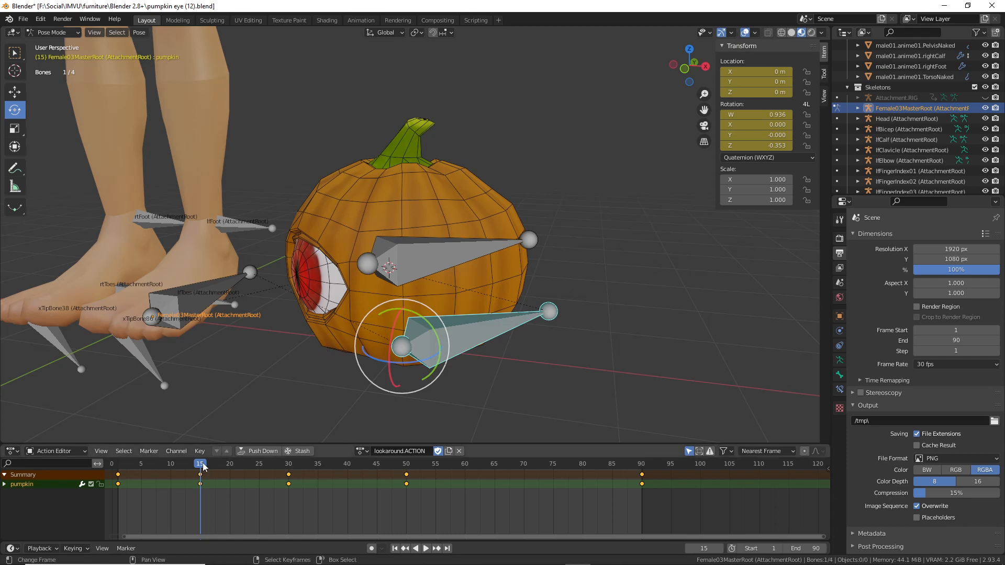
pyautogui.press('space')
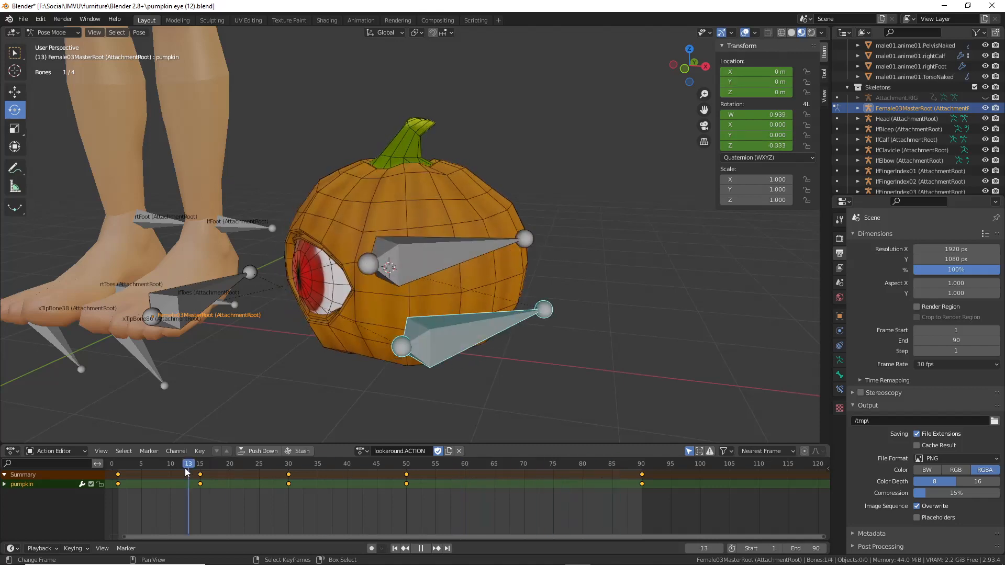
pyautogui.click(118, 475)
pyautogui.moveTo(118, 476); pyautogui.dragTo(407, 472)
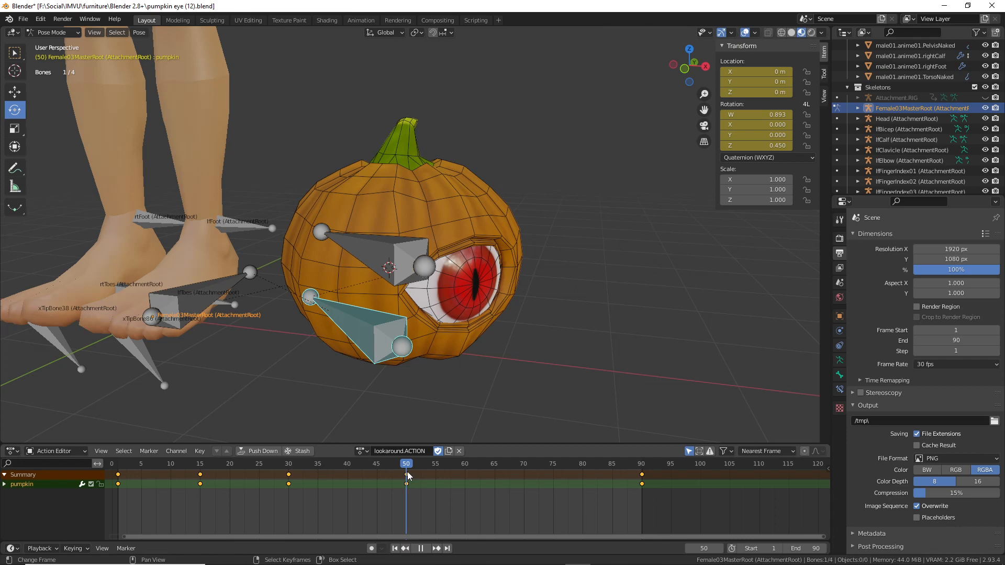
pyautogui.moveTo(407, 472); pyautogui.dragTo(642, 473)
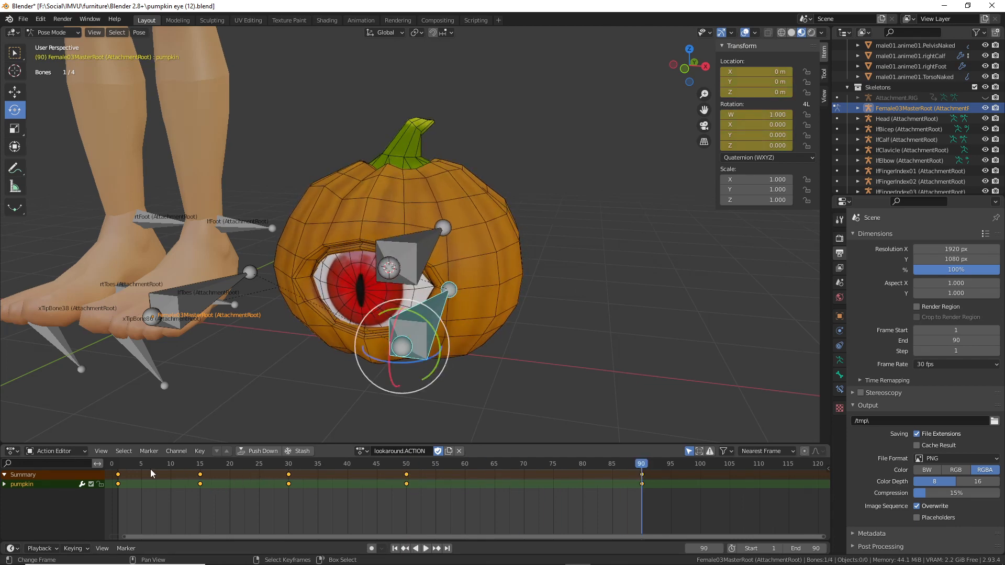
pyautogui.moveTo(121, 478); pyautogui.dragTo(184, 485)
pyautogui.press('space')
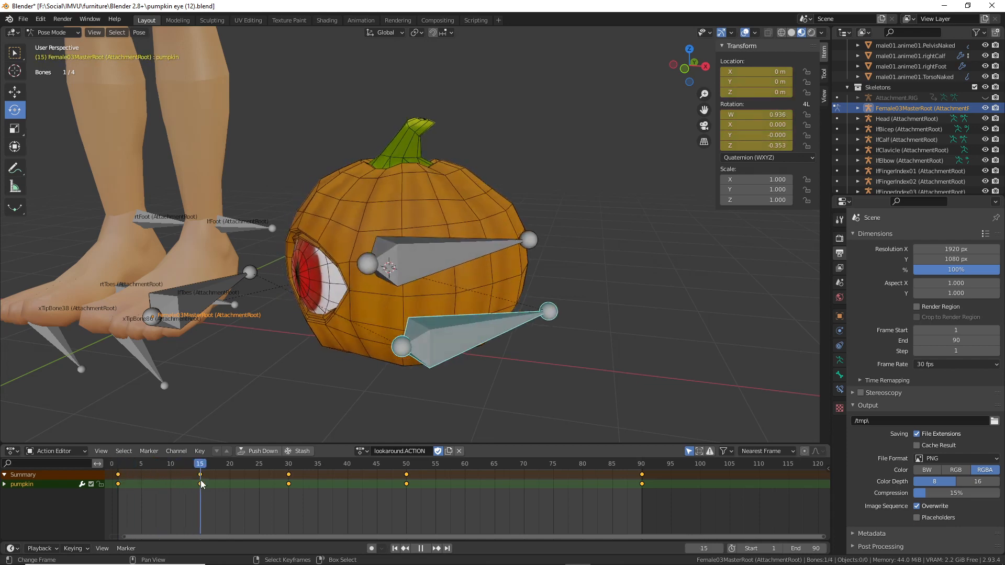
# - Copy the pumpkin bone's pose at frame 1 of the lookaround.ACTION
pyautogui.moveTo(200, 479); pyautogui.dragTo(120, 479)
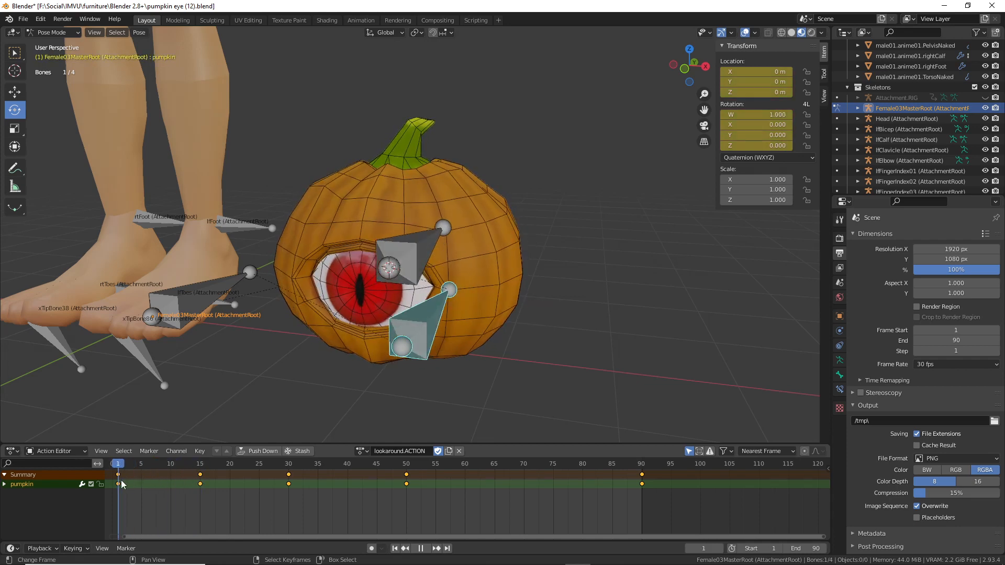
pyautogui.click(442, 307)
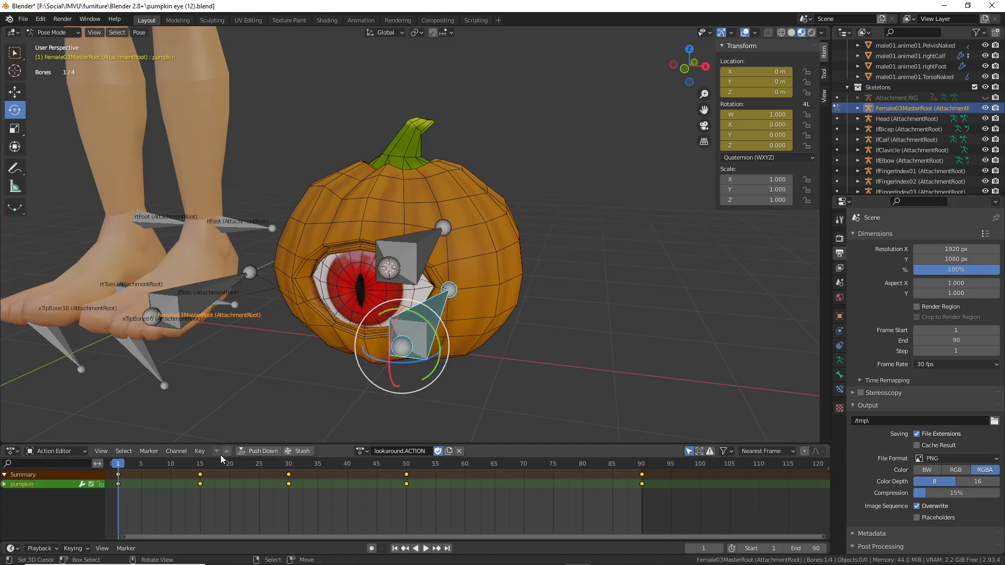
pyautogui.hotkey('ctrl', '2')
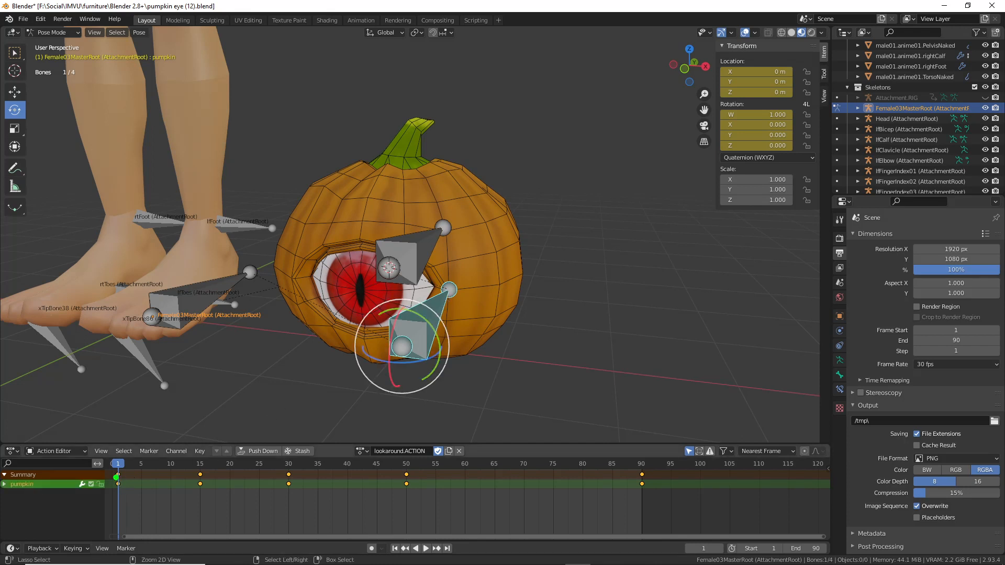
pyautogui.moveTo(116, 456); pyautogui.dragTo(124, 463)
pyautogui.press('Escape')
pyautogui.click(139, 33)
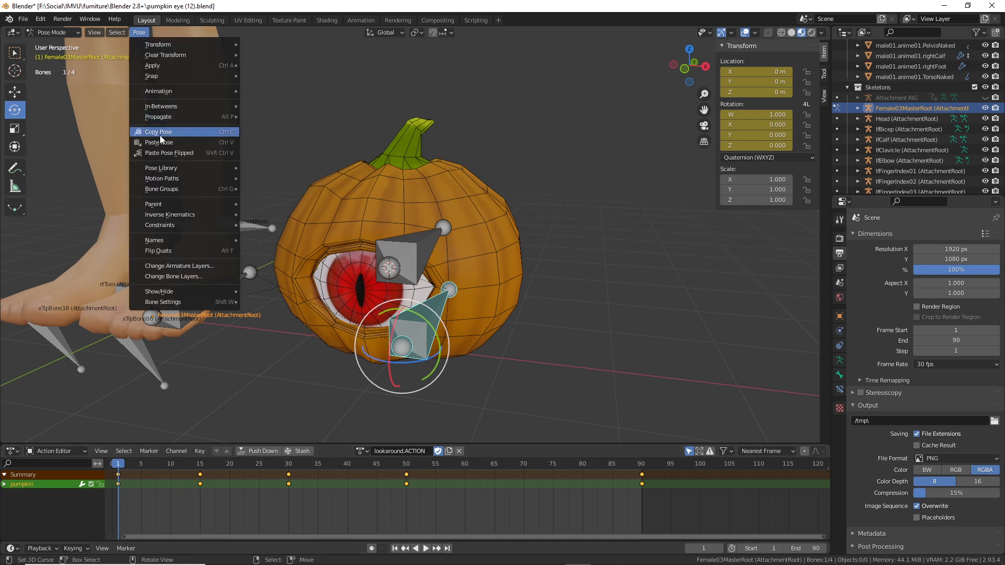
pyautogui.moveTo(135, 141); pyautogui.dragTo(183, 141)
pyautogui.moveTo(132, 43); pyautogui.dragTo(152, 44)
pyautogui.moveTo(434, 318)
pyautogui.mouseDown()
pyautogui.moveTo(442, 335)
pyautogui.moveTo(414, 326)
pyautogui.mouseUp()
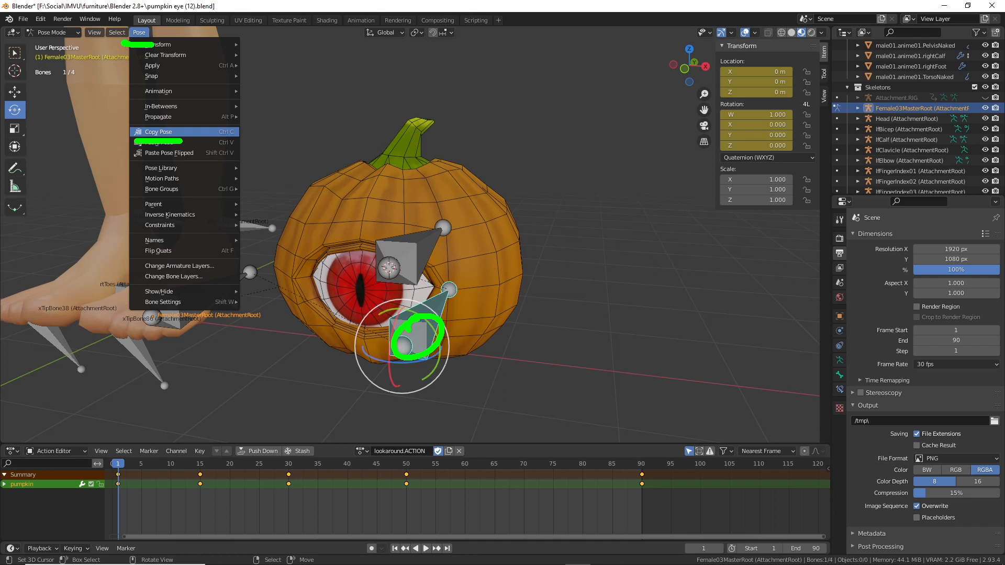
pyautogui.click(159, 133)
pyautogui.click(139, 32)
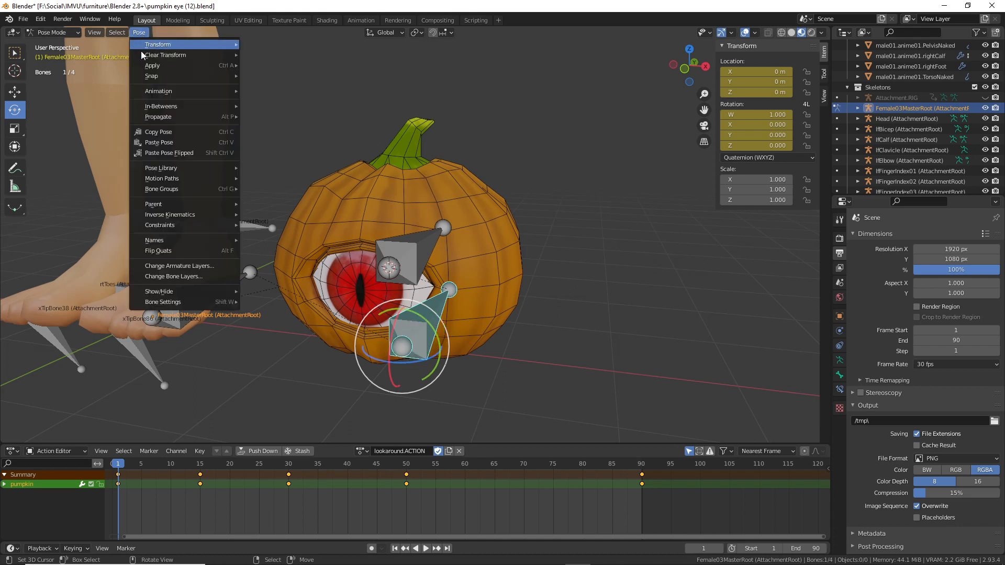
pyautogui.click(151, 131)
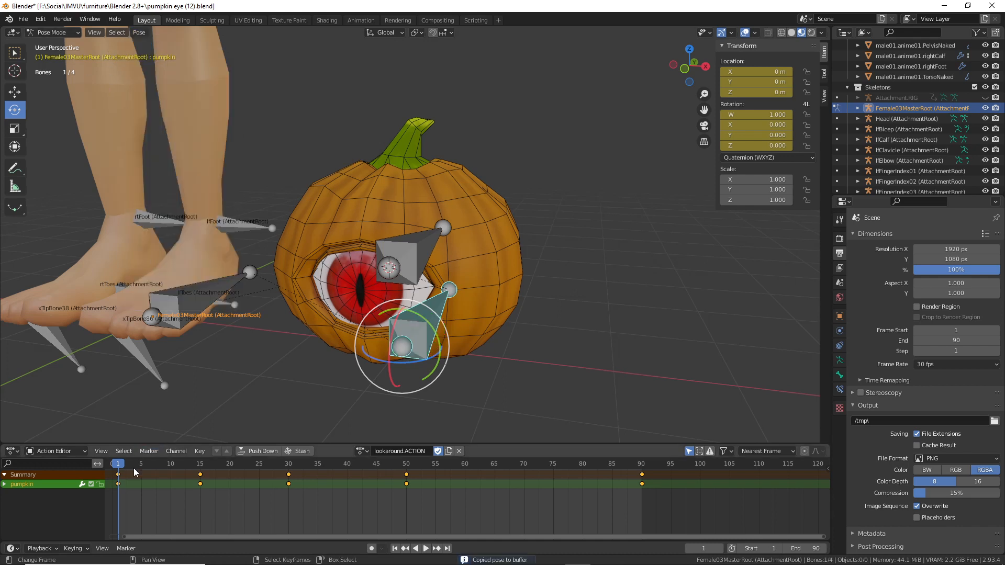
# - Paste the copied pose onto the pumpkin bone at frame 13
pyautogui.moveTo(120, 468); pyautogui.dragTo(190, 473)
pyautogui.click(139, 33)
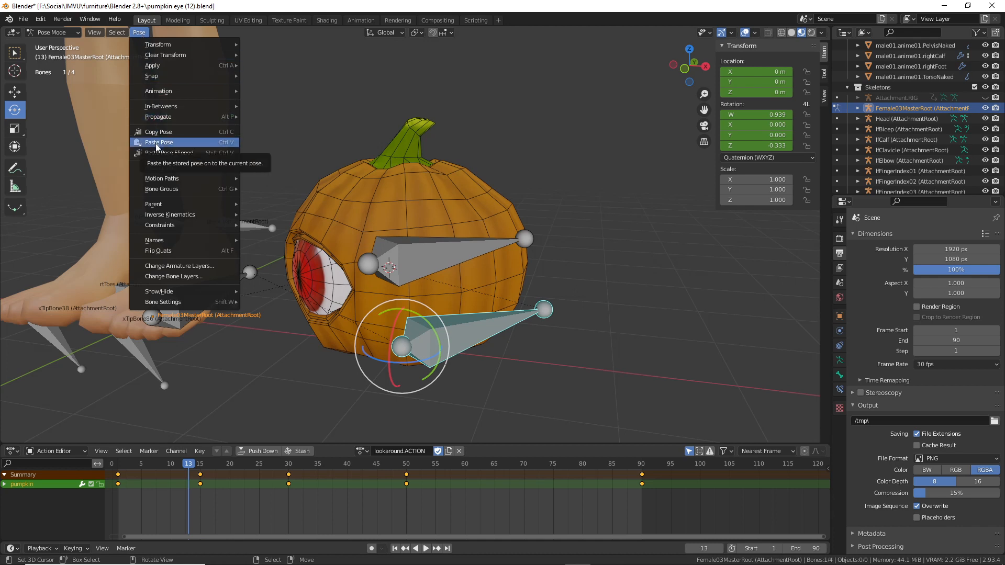
pyautogui.moveTo(137, 152); pyautogui.dragTo(175, 151)
pyautogui.moveTo(128, 45); pyautogui.dragTo(158, 44)
pyautogui.press('Escape')
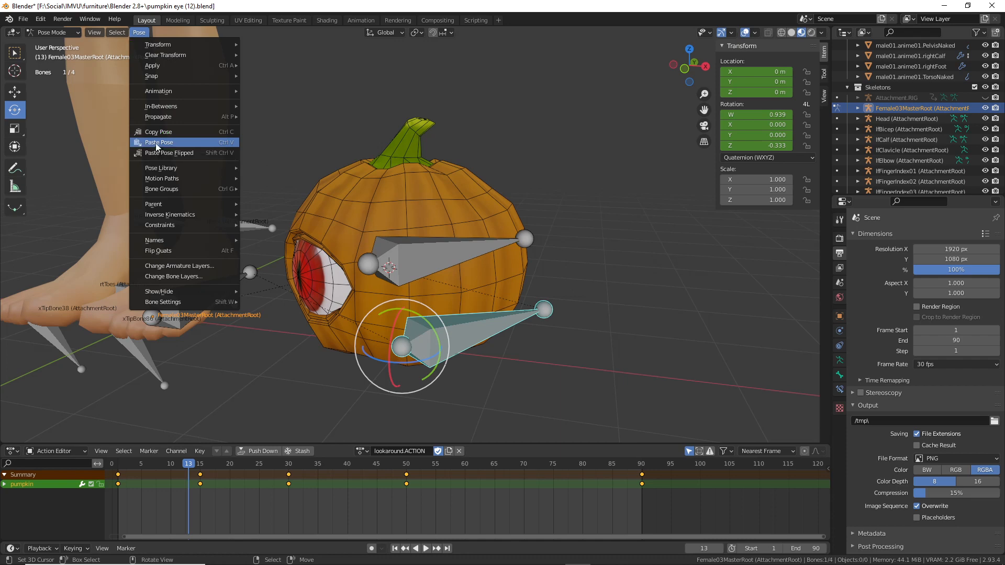
pyautogui.click(155, 143)
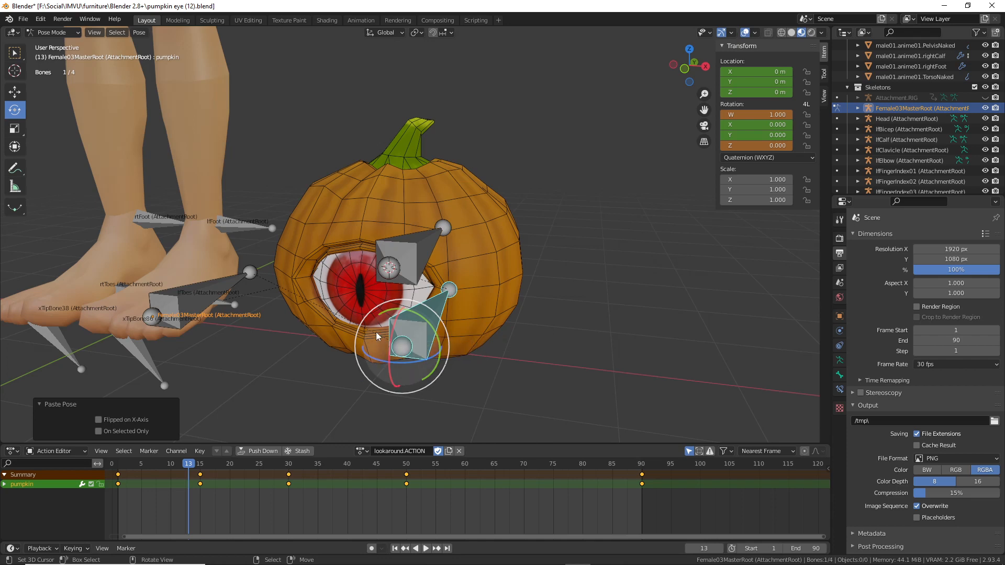
# - Reapply the pose copied from frame 1 to the pumpkin bone at frame 13
pyautogui.moveTo(190, 468)
pyautogui.mouseDown()
pyautogui.moveTo(120, 476)
pyautogui.moveTo(126, 460)
pyautogui.moveTo(187, 470)
pyautogui.mouseUp()
pyautogui.hotkey('ctrl', '2')
pyautogui.press('Escape')
pyautogui.click(138, 32)
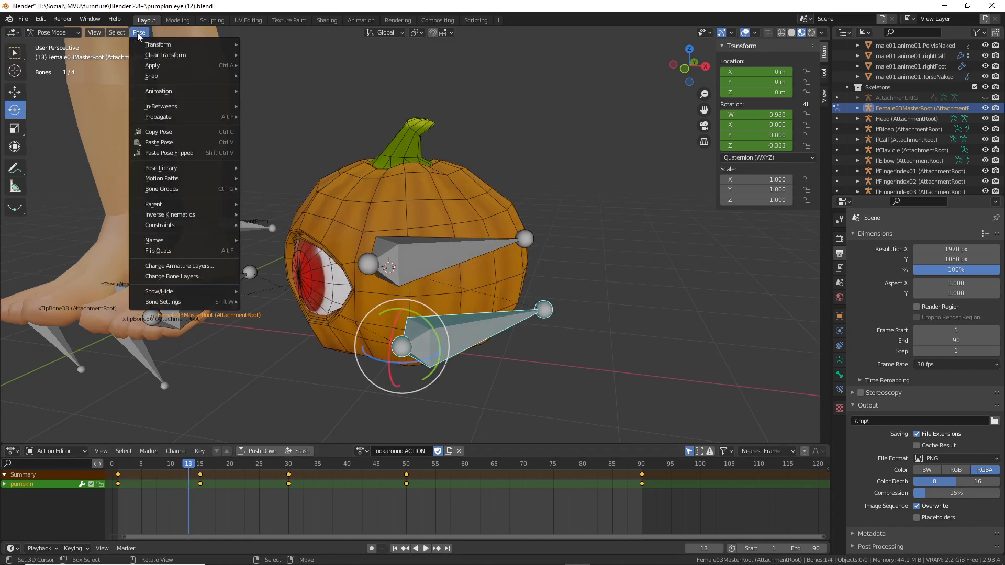
pyautogui.click(152, 143)
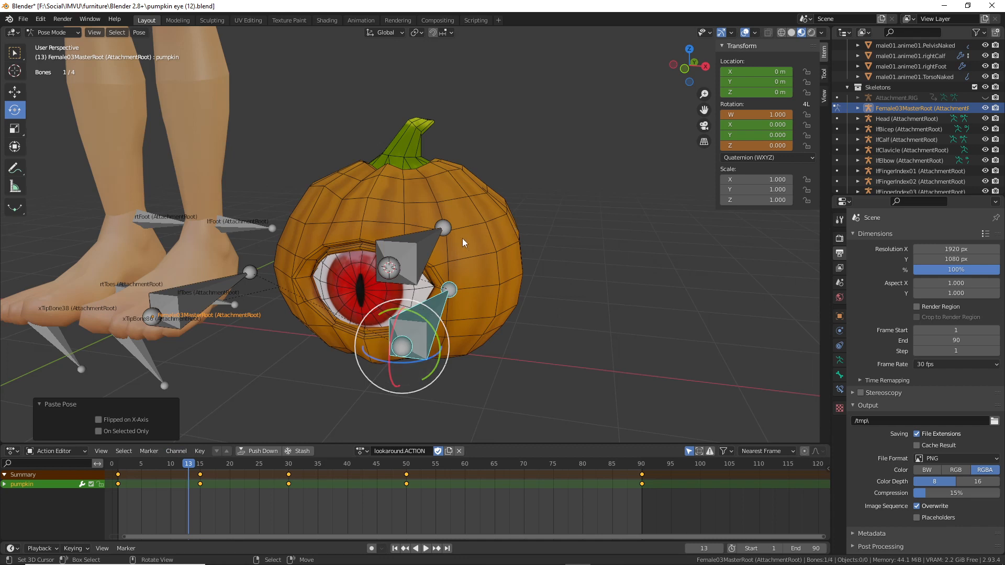
# - Insert a Location & Rotation keyframe for the pumpkin bone at frame 13
pyautogui.click(139, 33)
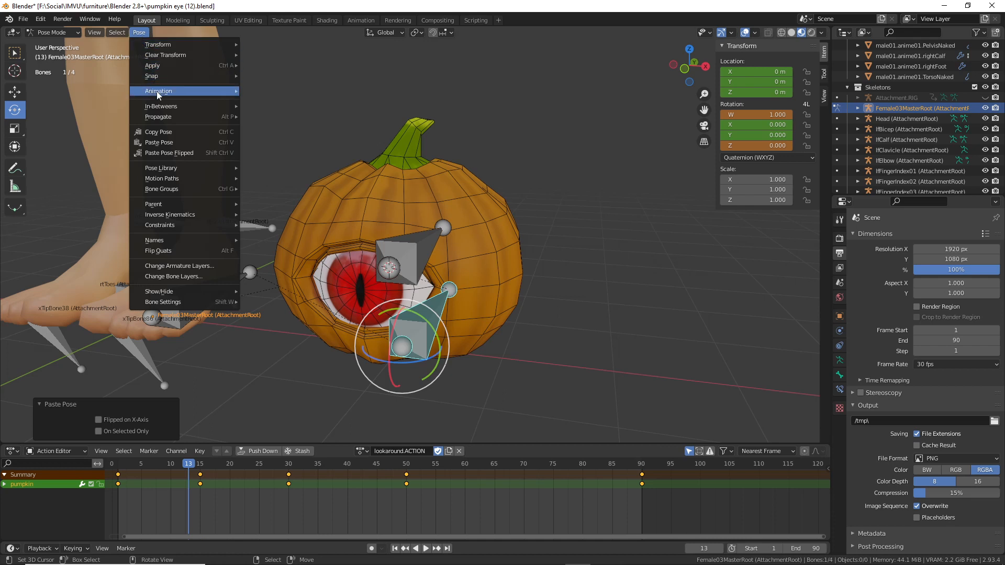
pyautogui.moveTo(156, 91)
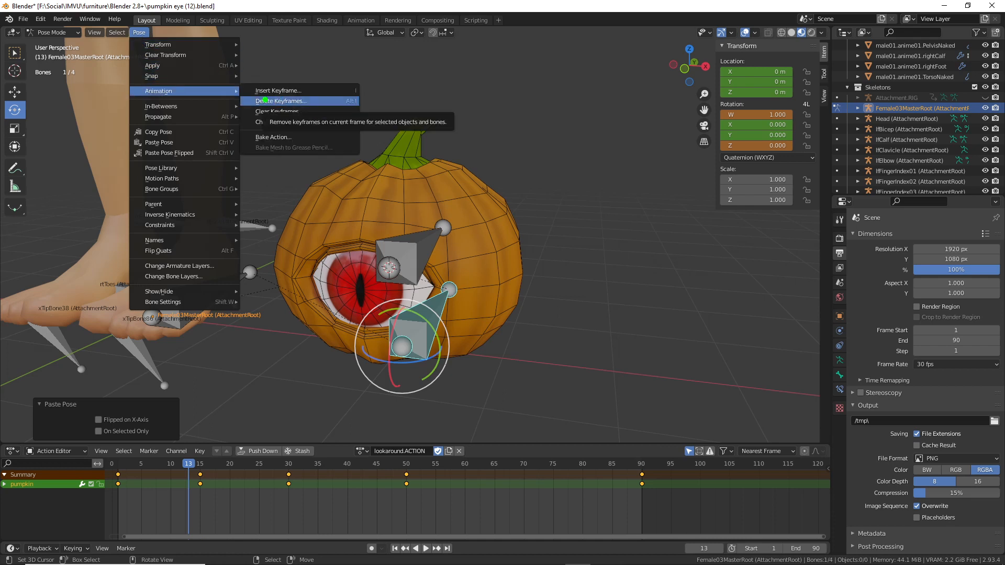
pyautogui.moveTo(253, 100); pyautogui.dragTo(316, 100)
pyautogui.moveTo(142, 101); pyautogui.dragTo(190, 100)
pyautogui.moveTo(128, 43); pyautogui.dragTo(157, 44)
pyautogui.moveTo(356, 79)
pyautogui.mouseDown()
pyautogui.moveTo(342, 92)
pyautogui.moveTo(375, 84)
pyautogui.moveTo(350, 78)
pyautogui.moveTo(357, 144)
pyautogui.moveTo(370, 118)
pyautogui.mouseUp()
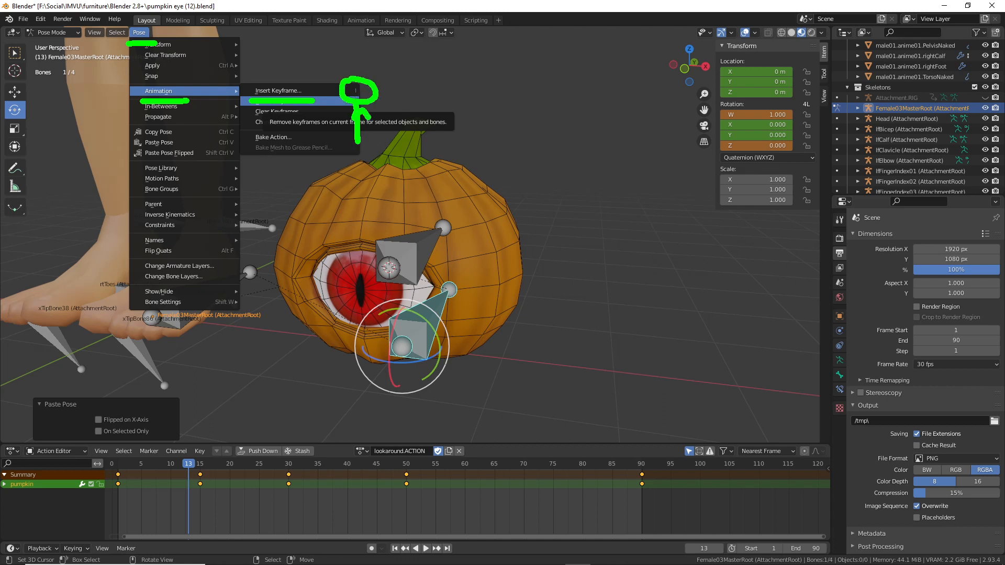
pyautogui.click(293, 90)
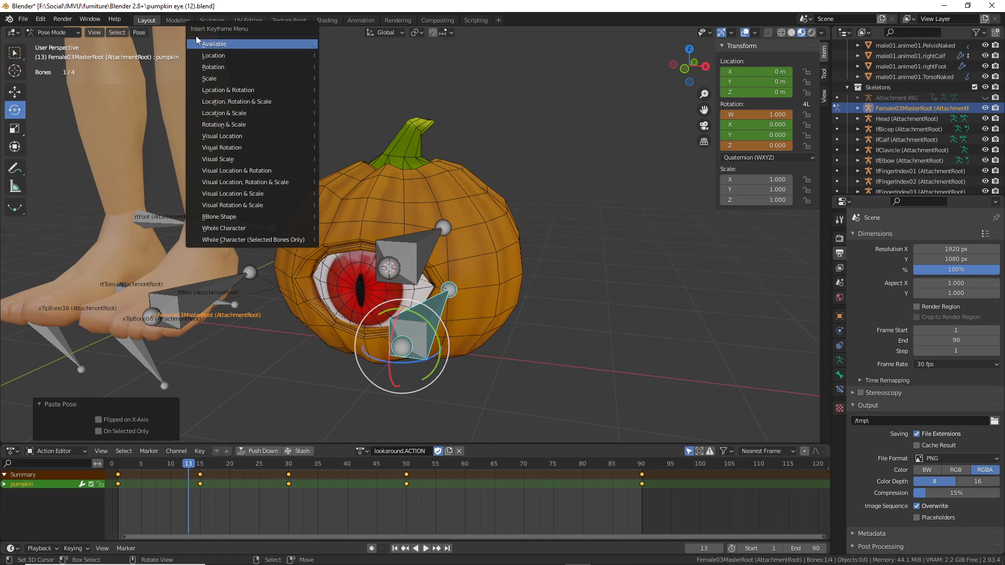
pyautogui.click(228, 90)
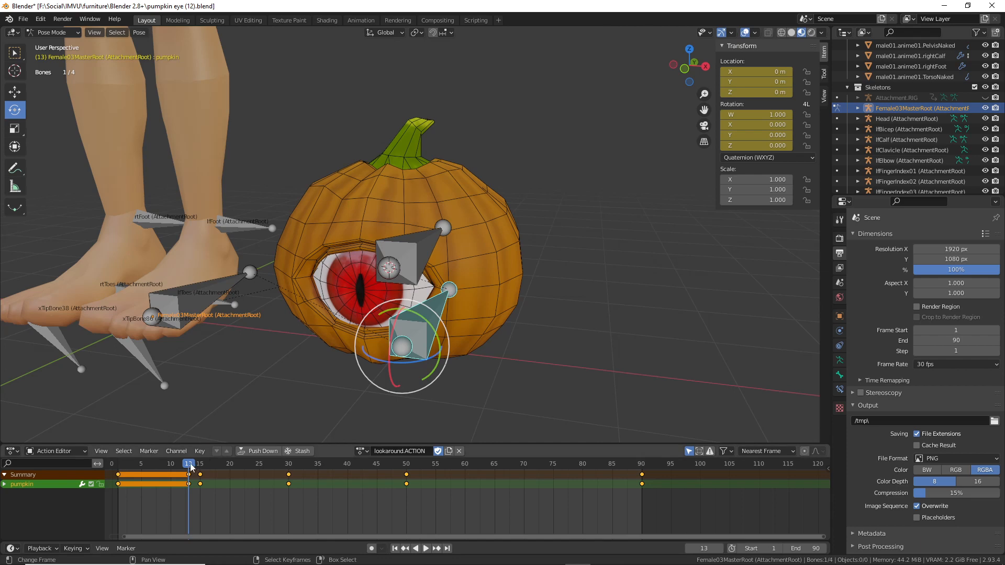
# - Scrub the pumpkin bone's animation through frames 15 and 30, and play it from the start to check the first turn
pyautogui.moveTo(189, 465)
pyautogui.mouseDown()
pyautogui.moveTo(124, 473)
pyautogui.moveTo(201, 474)
pyautogui.mouseUp()
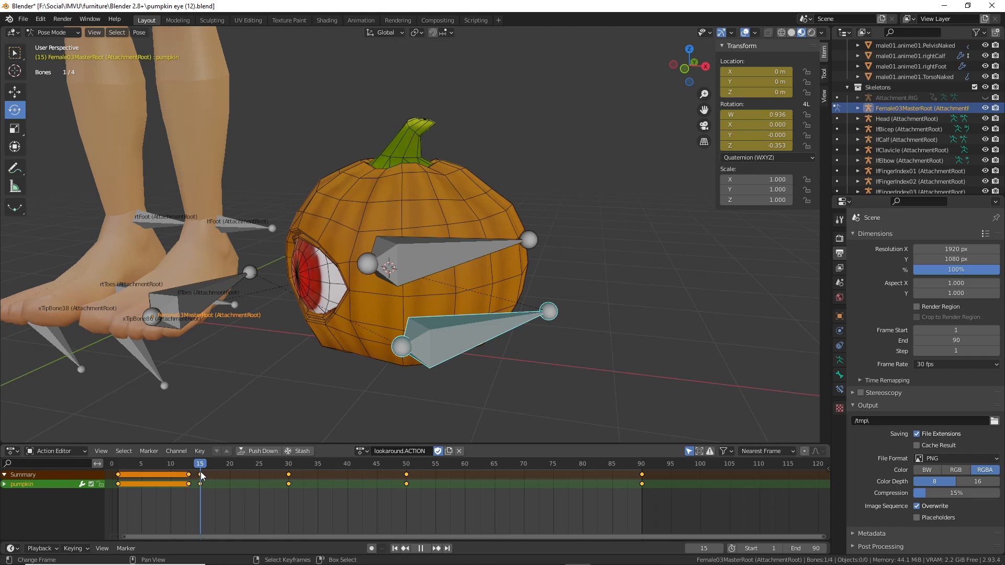
pyautogui.moveTo(200, 472); pyautogui.dragTo(290, 480)
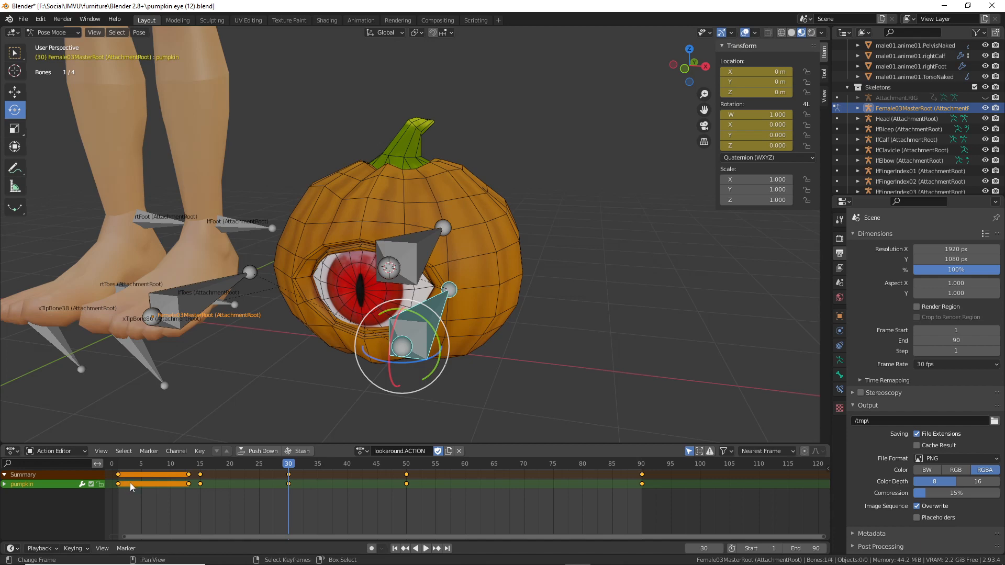
pyautogui.moveTo(114, 465)
pyautogui.mouseDown()
pyautogui.moveTo(136, 481)
pyautogui.moveTo(120, 463)
pyautogui.mouseUp()
pyautogui.press('Escape')
pyautogui.press('space')
pyautogui.press('space')
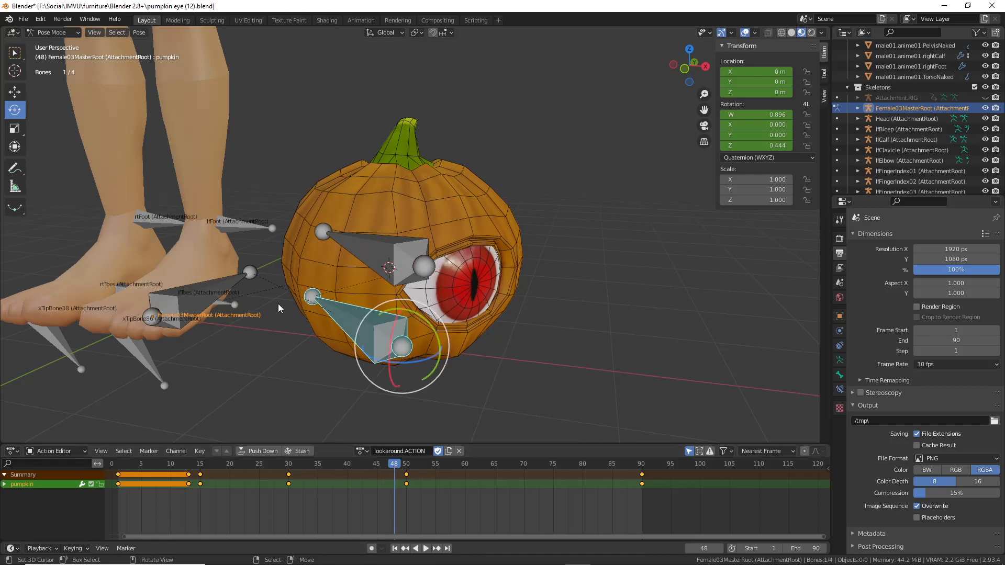
# - Paste the copied forward-facing pose onto the pumpkin bone at frame 48 and insert a Location & Rotation keyframe
pyautogui.click(139, 32)
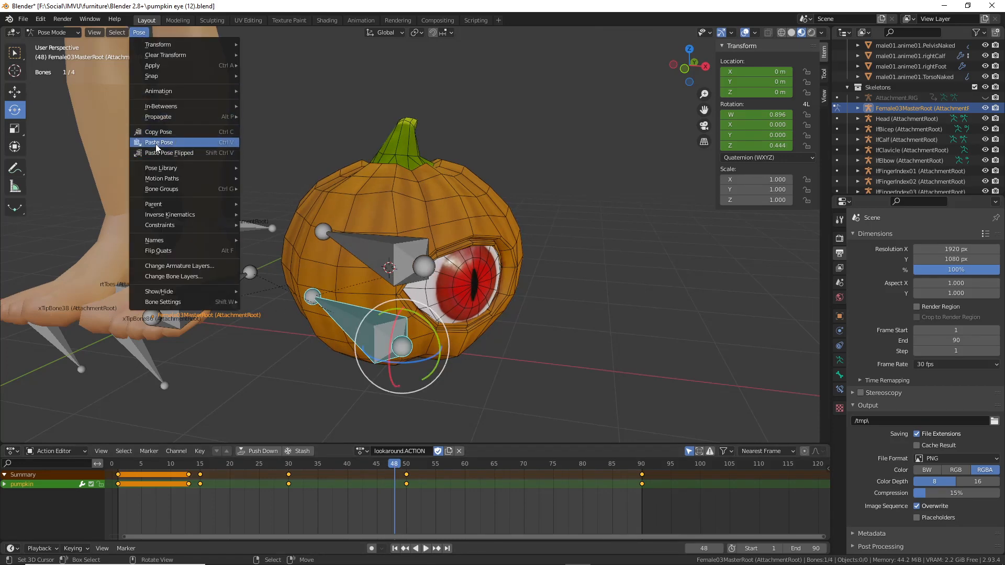
pyautogui.click(156, 143)
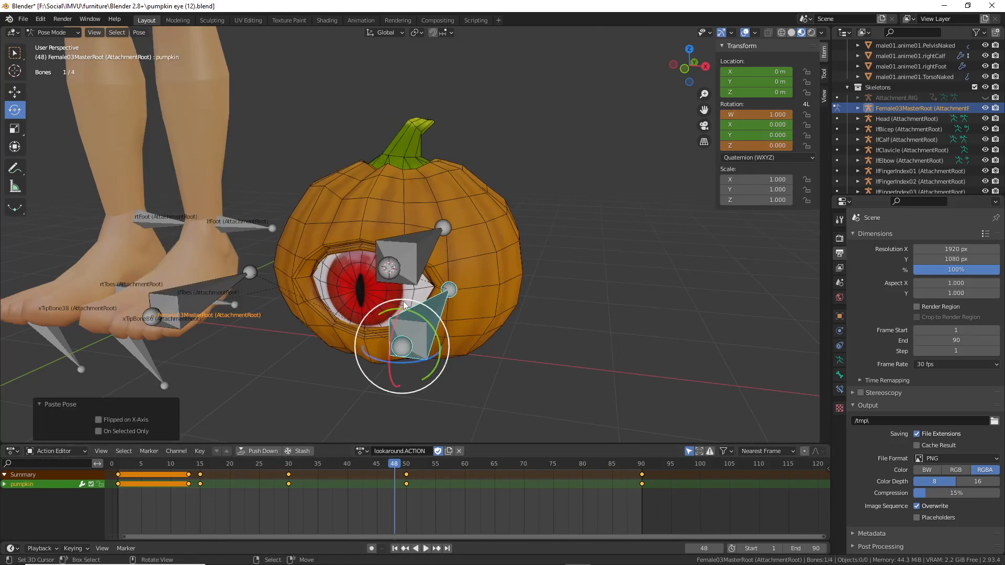
pyautogui.press('i')
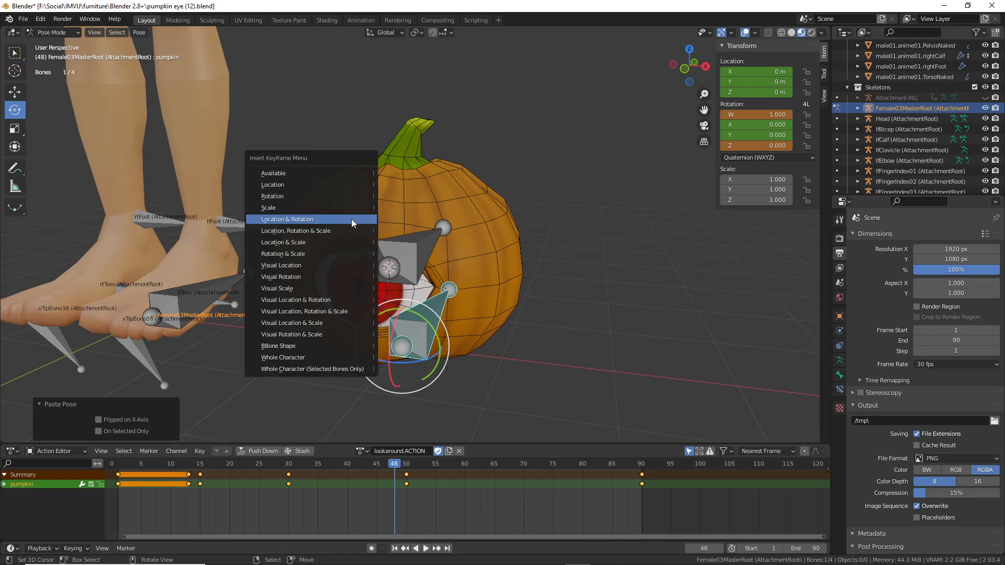
pyautogui.click(273, 218)
# - Scrub from frame 48 to frame 90 and play the lookaround.ACTION to check the timing of the turns
pyautogui.moveTo(398, 465); pyautogui.dragTo(642, 475)
pyautogui.press('space')
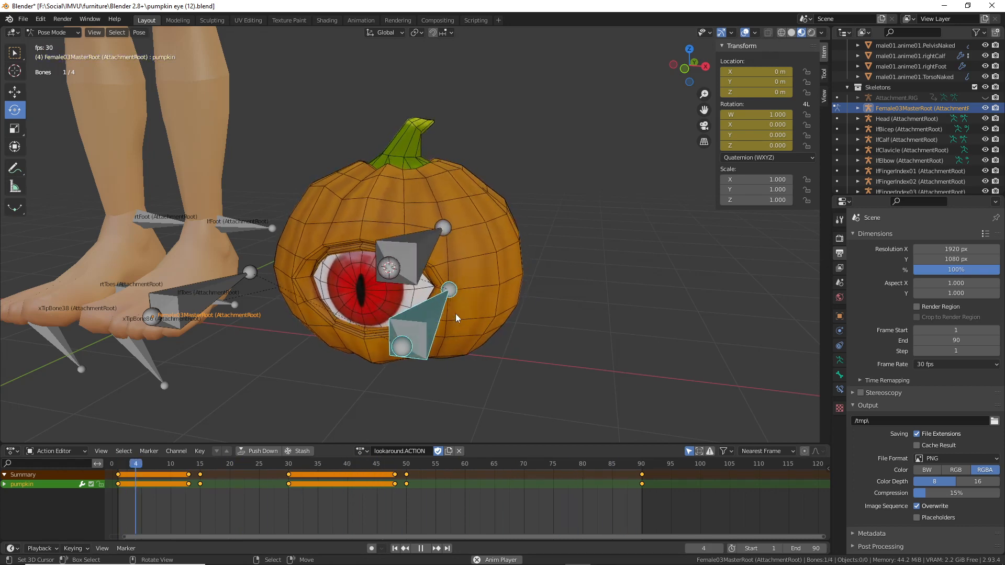
pyautogui.press('space')
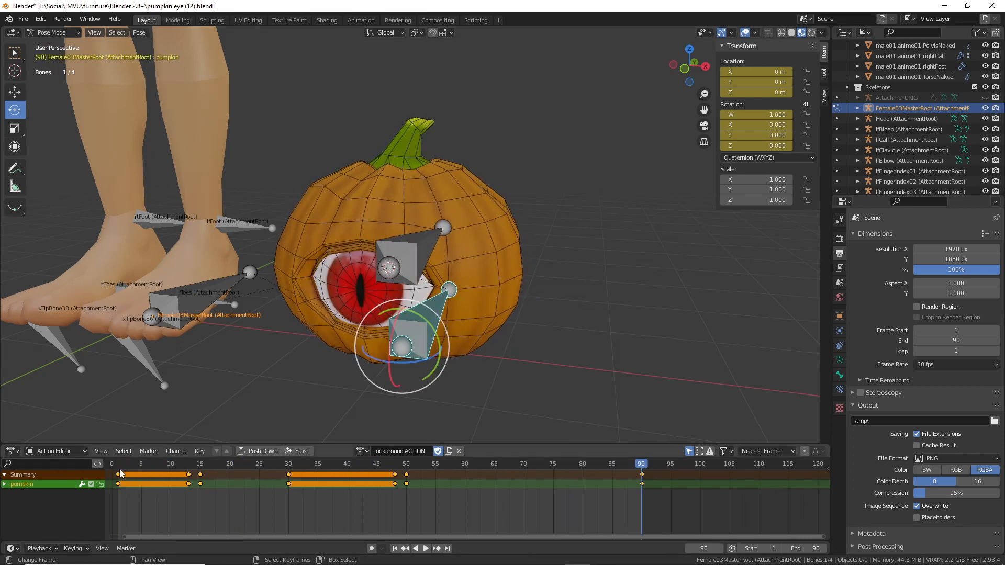
# - Copy the pumpkin bone's turned pose at frame 15
pyautogui.moveTo(120, 476); pyautogui.dragTo(200, 483)
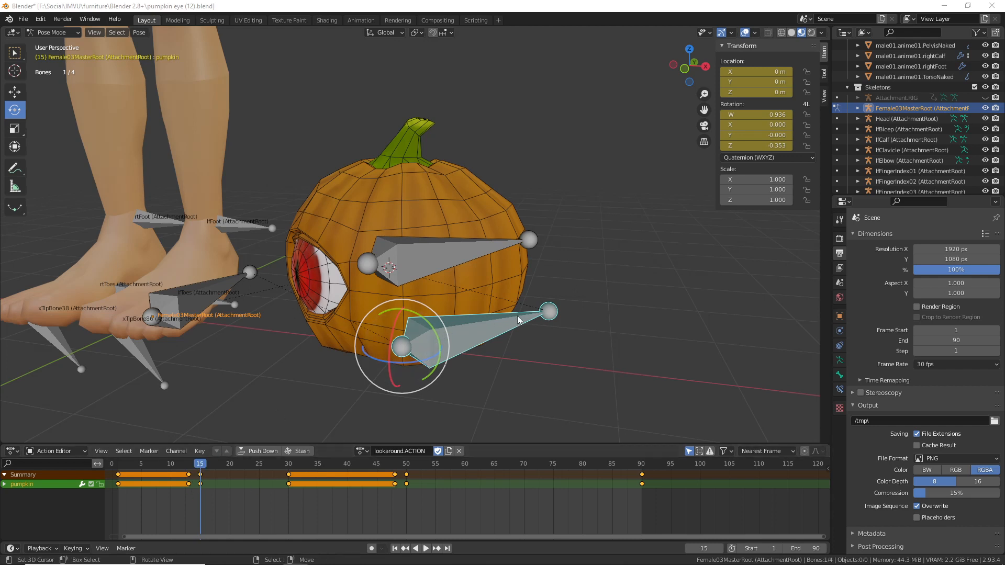
pyautogui.click(138, 32)
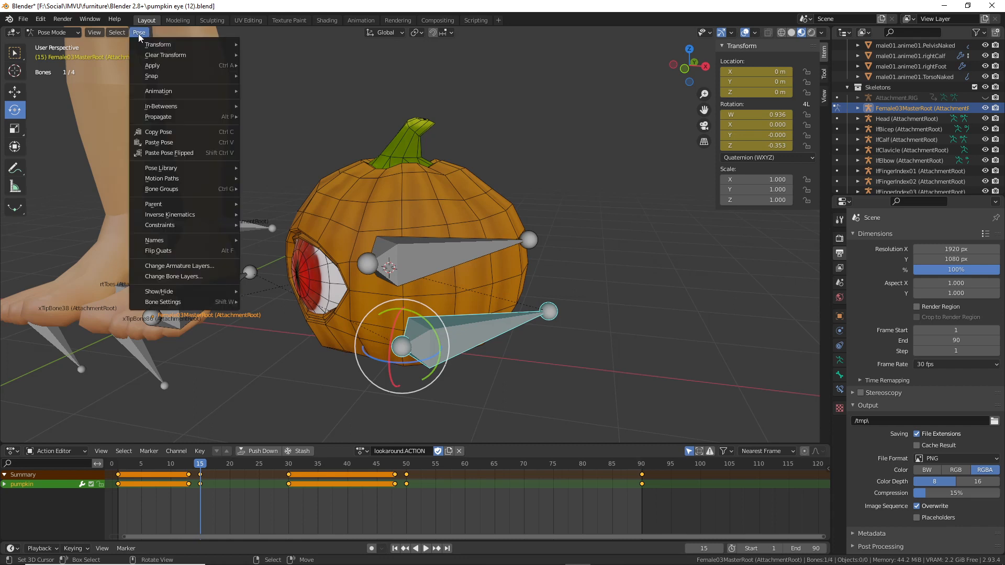
pyautogui.click(167, 132)
# - Paste the frame 15 pose onto the pumpkin bone at frame 20 and insert a Location & Rotation keyframe
pyautogui.press('space')
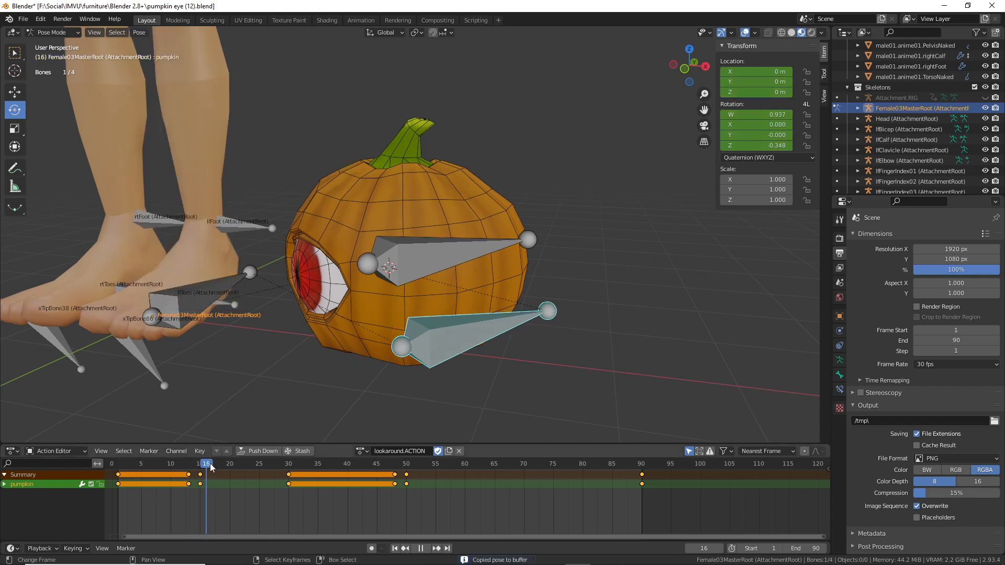
pyautogui.press('space')
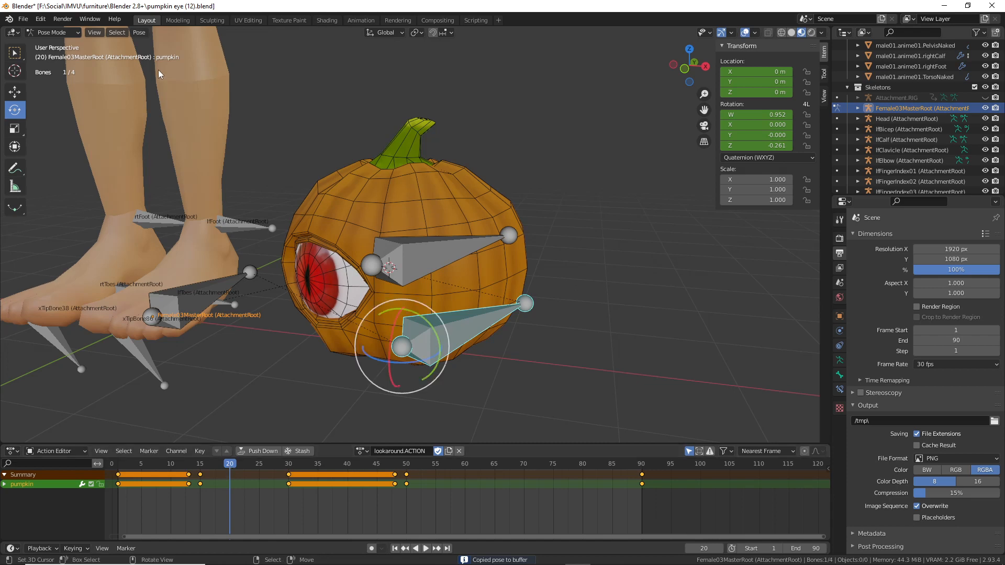
pyautogui.click(139, 35)
pyautogui.click(163, 142)
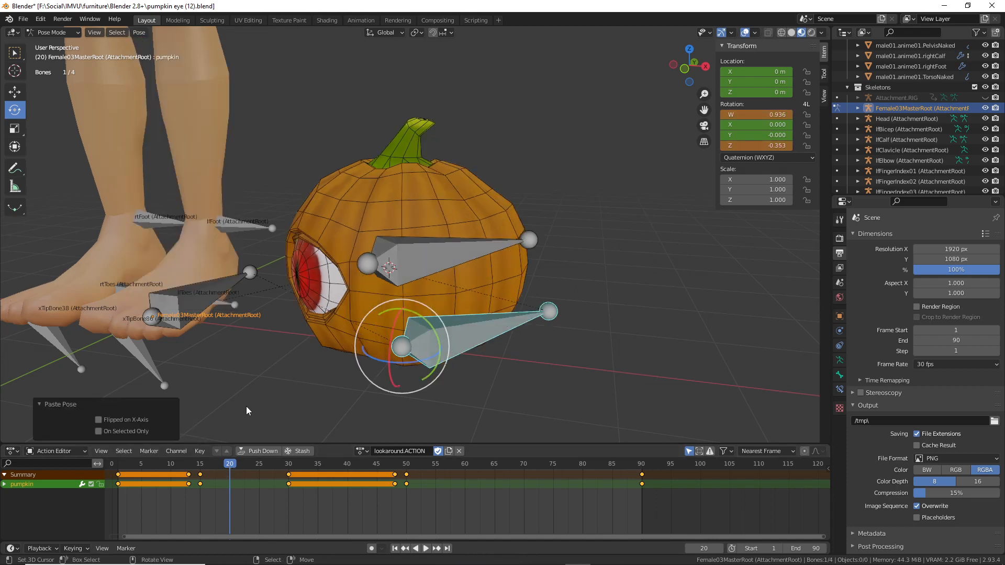
pyautogui.press('i')
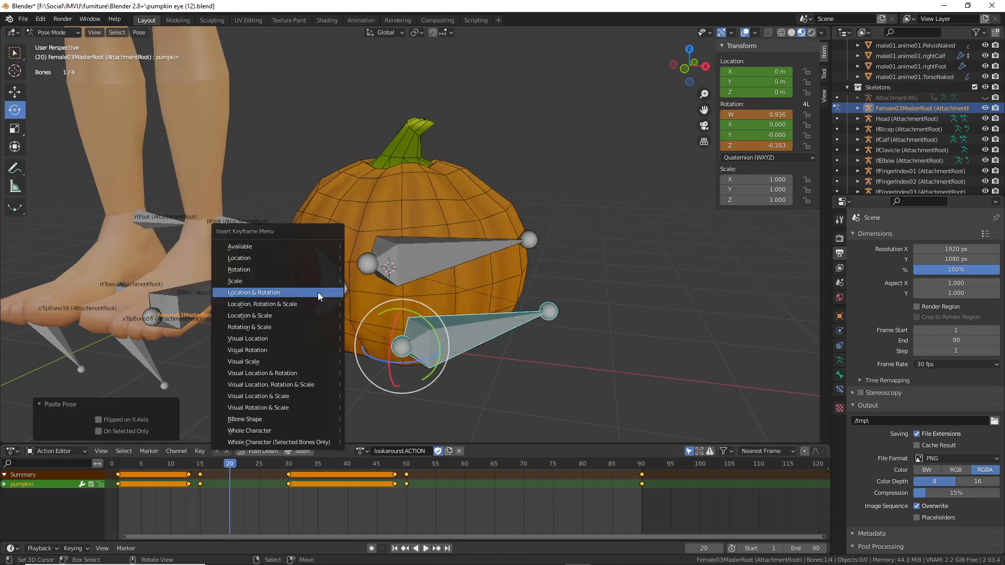
pyautogui.click(272, 294)
# - Copy the pumpkin bone's opposite turned pose at frame 50
pyautogui.hotkey('shift', 'ctrl', 'space')
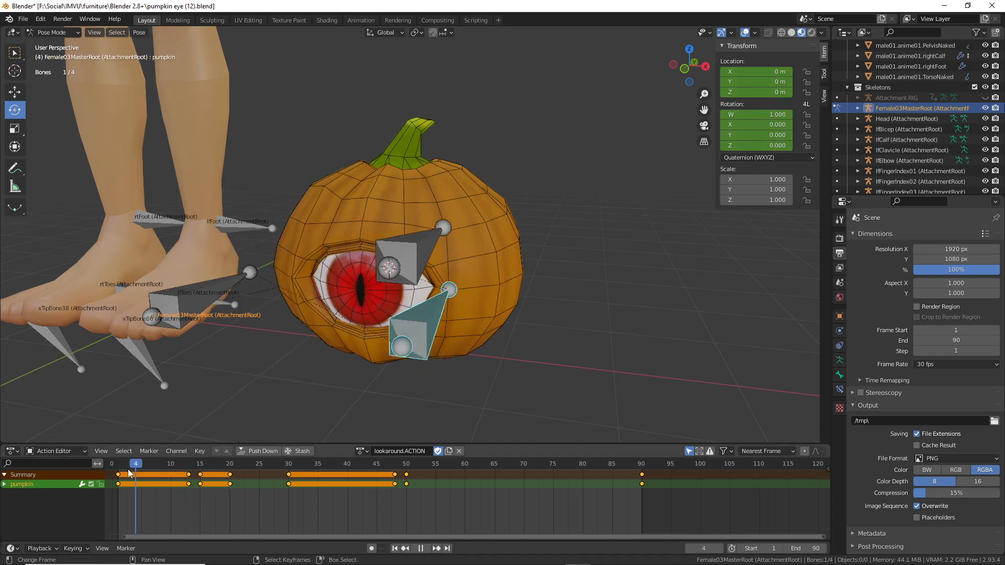
pyautogui.moveTo(129, 474); pyautogui.dragTo(407, 472)
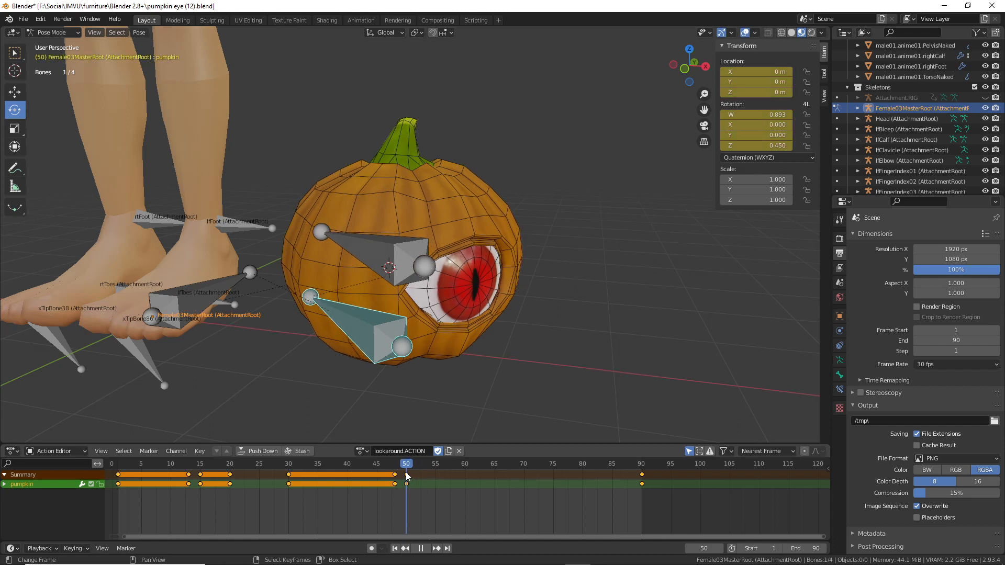
pyautogui.click(139, 32)
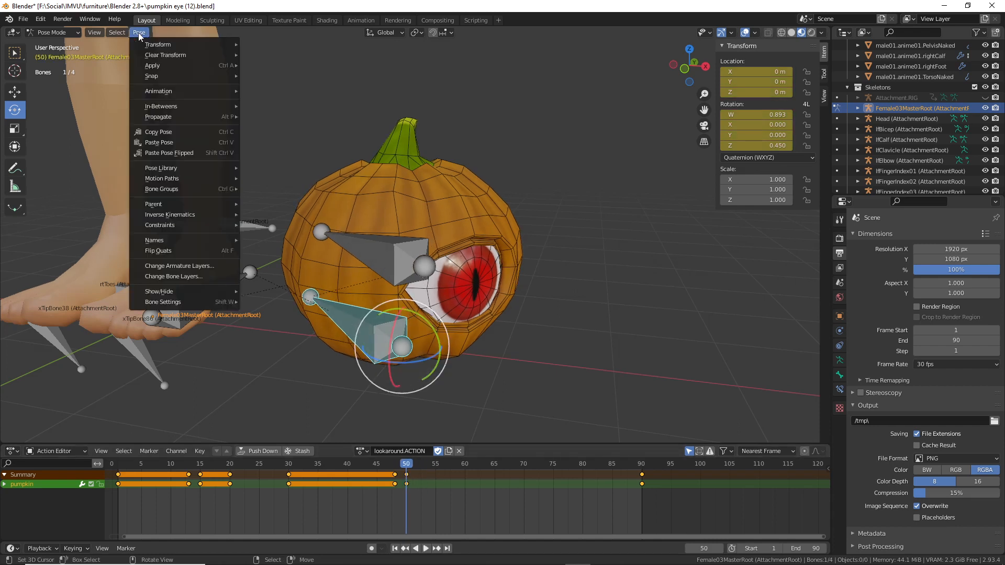
pyautogui.click(151, 132)
# - Paste the frame 50 pose onto the pumpkin bone at frame 60 and insert a Location & Rotation keyframe
pyautogui.click(435, 464)
pyautogui.press('space')
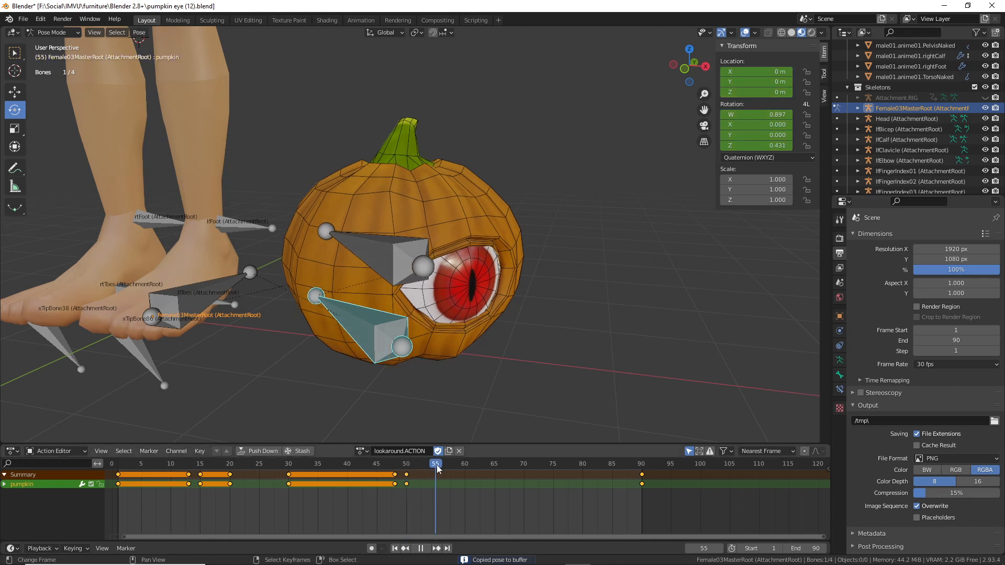
pyautogui.moveTo(437, 465); pyautogui.dragTo(466, 467)
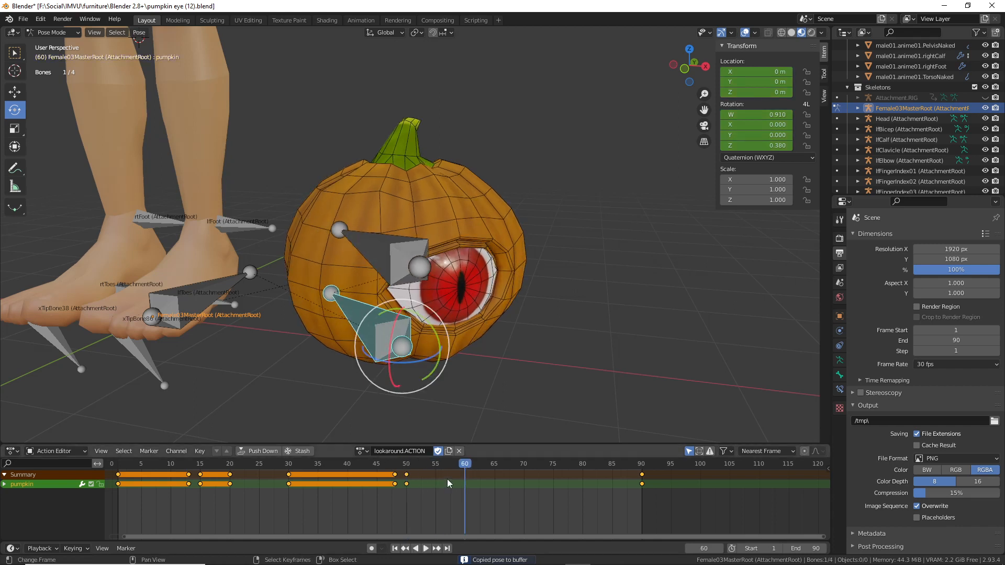
pyautogui.click(139, 33)
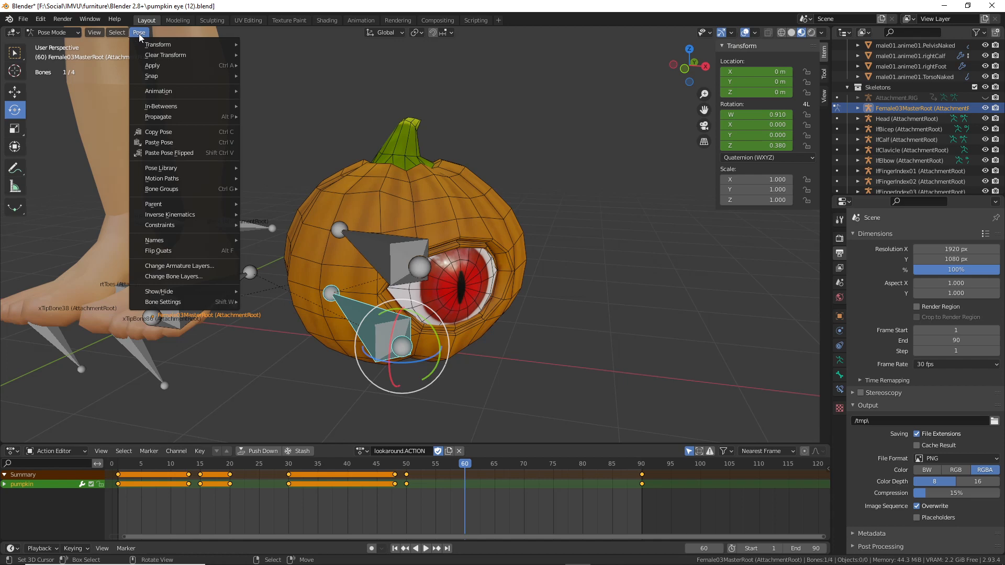
pyautogui.click(158, 144)
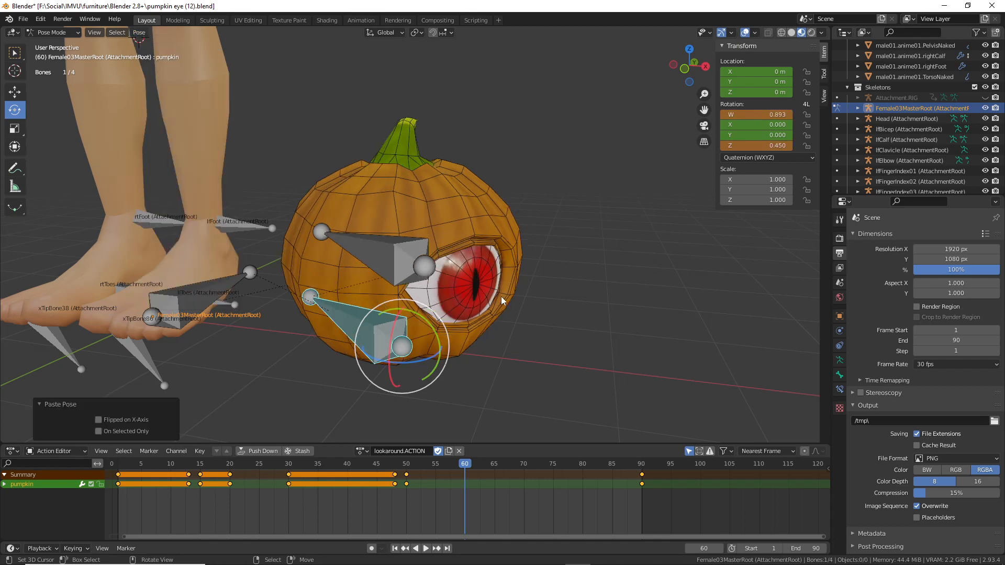
pyautogui.press('i')
pyautogui.click(448, 294)
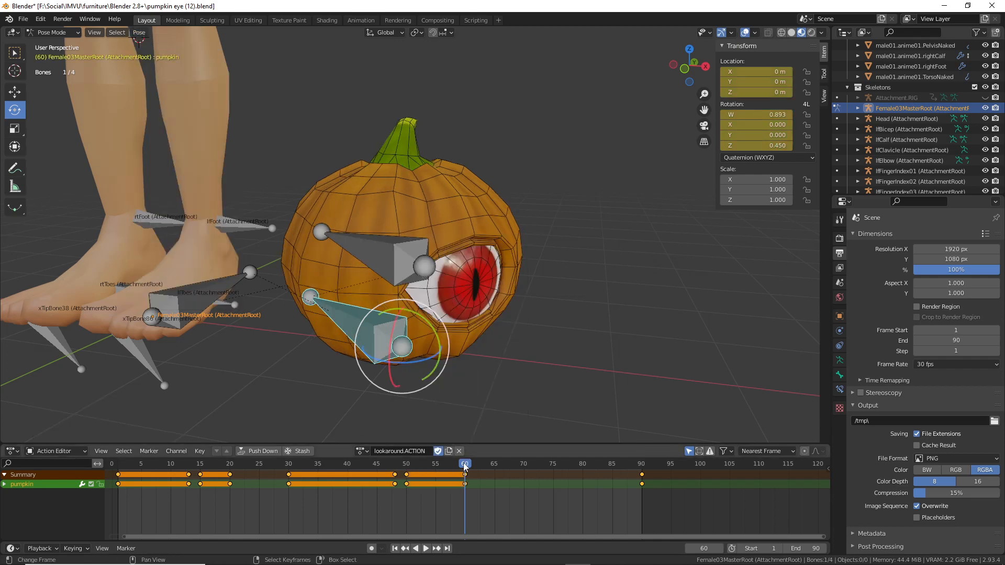
# - Play the lookaround.ACTION from frame 1 to check how the pumpkin holds its turned poses
pyautogui.moveTo(465, 467); pyautogui.dragTo(117, 470)
pyautogui.press('space')
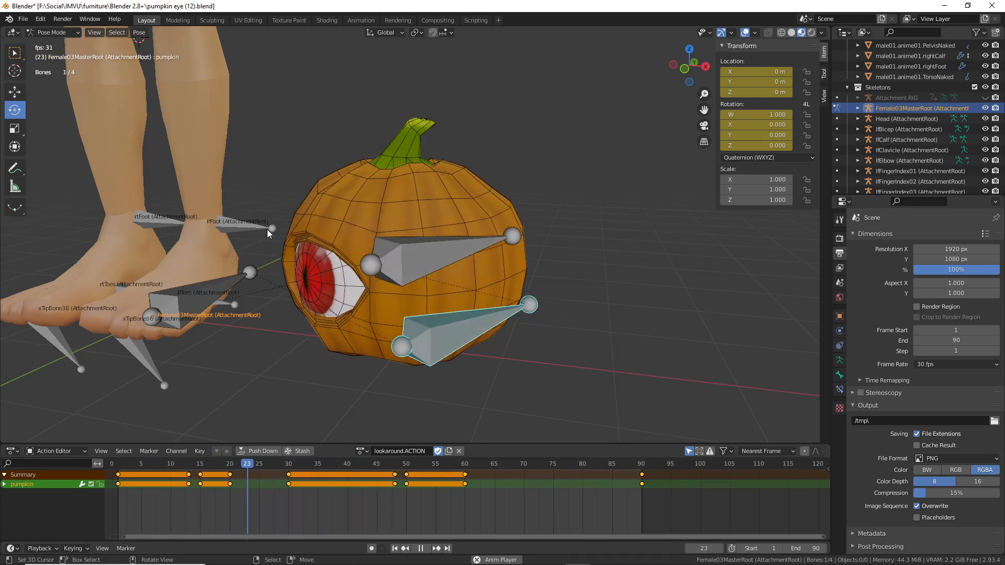
pyautogui.press('space')
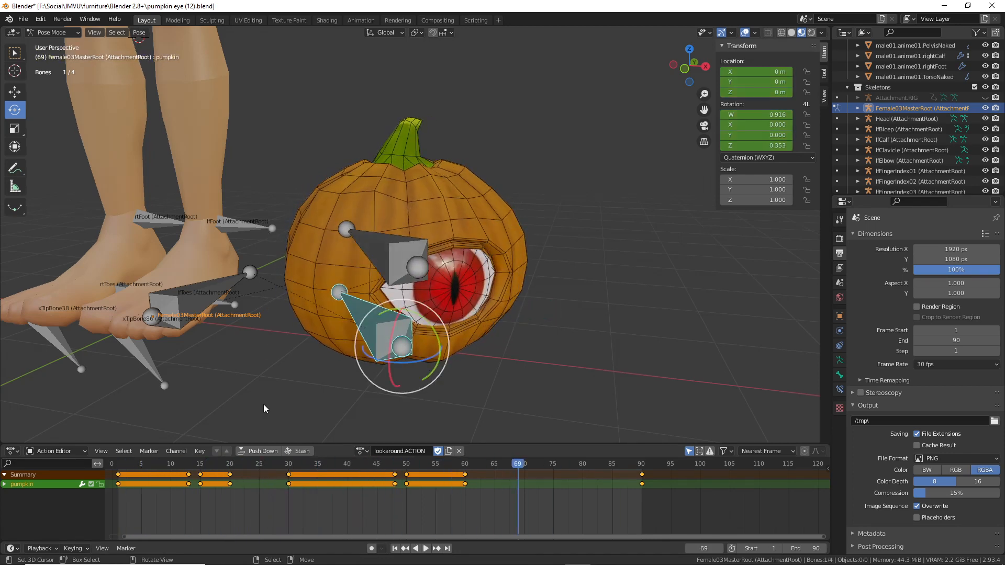
pyautogui.click(231, 485)
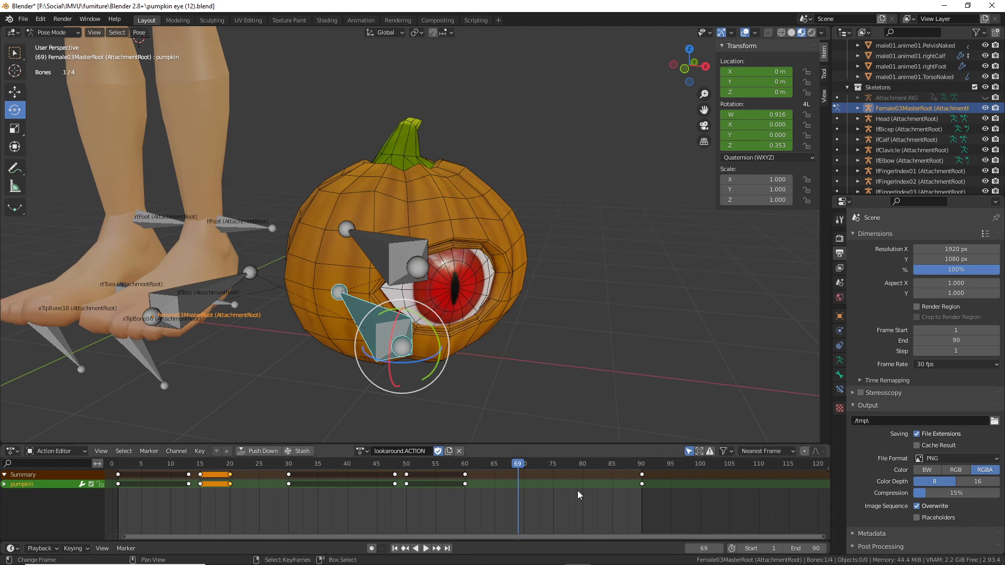
pyautogui.moveTo(680, 495); pyautogui.dragTo(462, 495, button='middle')
pyautogui.scroll(-2, 572, 503)
pyautogui.scroll(-2, 571, 502)
pyautogui.scroll(-1, 487, 495)
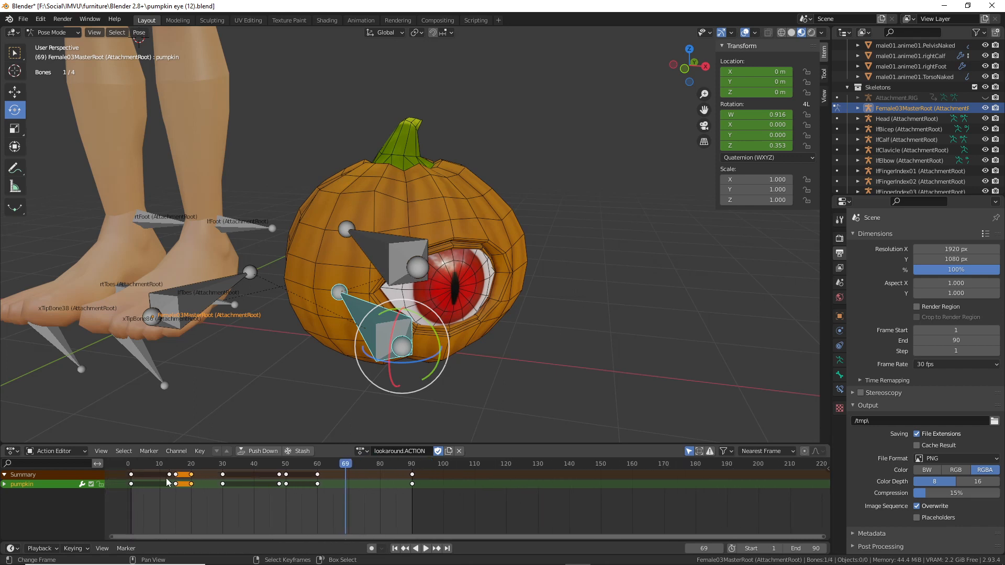
pyautogui.hotkey('ctrl', '2')
pyautogui.moveTo(187, 463)
pyautogui.mouseDown()
pyautogui.moveTo(201, 501)
pyautogui.moveTo(330, 502)
pyautogui.moveTo(317, 460)
pyautogui.moveTo(199, 456)
pyautogui.moveTo(184, 500)
pyautogui.moveTo(185, 461)
pyautogui.mouseUp()
pyautogui.moveTo(305, 466)
pyautogui.mouseDown()
pyautogui.moveTo(285, 503)
pyautogui.moveTo(310, 467)
pyautogui.mouseUp()
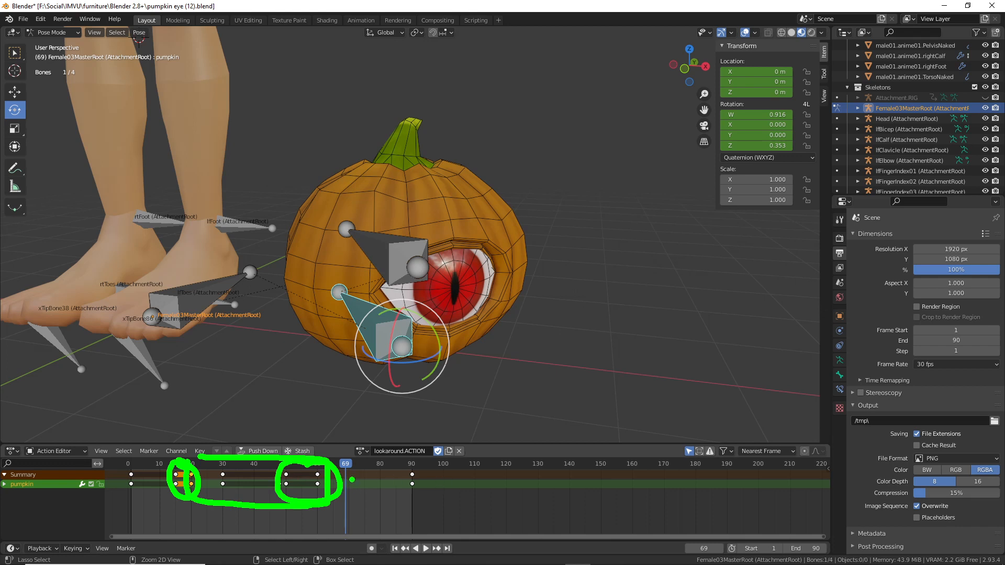
pyautogui.moveTo(435, 478)
pyautogui.mouseDown()
pyautogui.moveTo(627, 476)
pyautogui.moveTo(605, 490)
pyautogui.mouseUp()
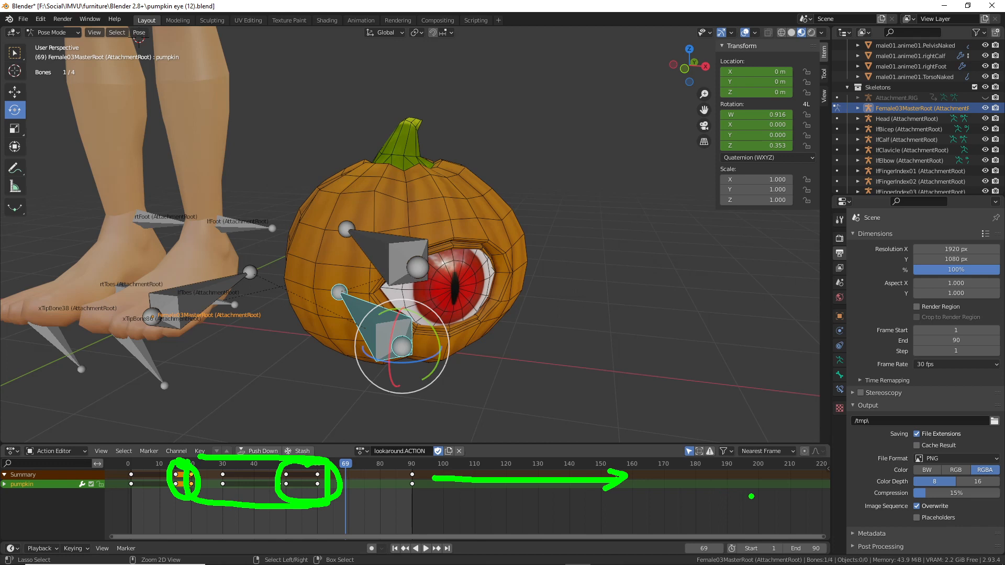
pyautogui.press('Escape')
pyautogui.moveTo(198, 471); pyautogui.dragTo(106, 470, button='middle')
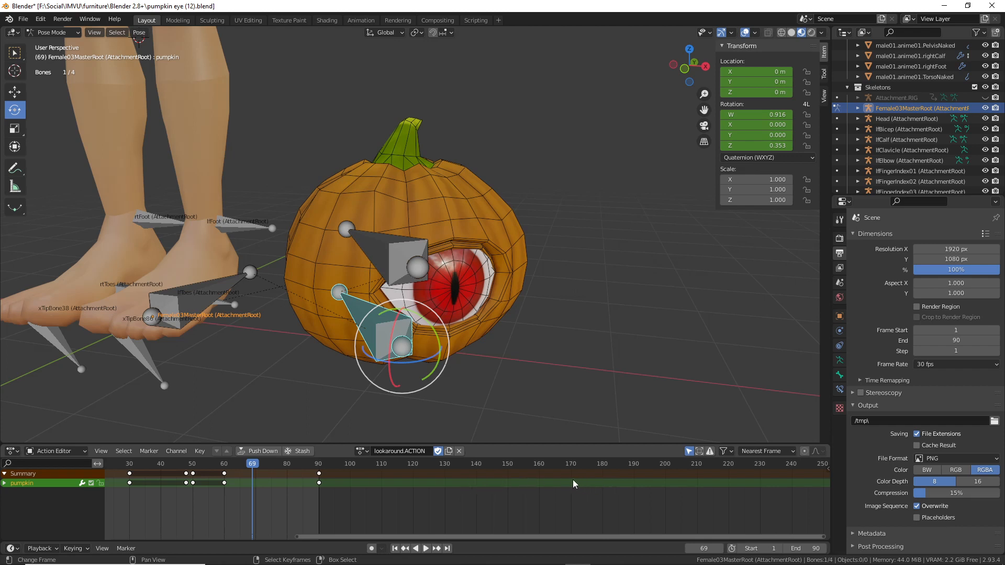
pyautogui.moveTo(250, 484); pyautogui.dragTo(352, 489, button='middle')
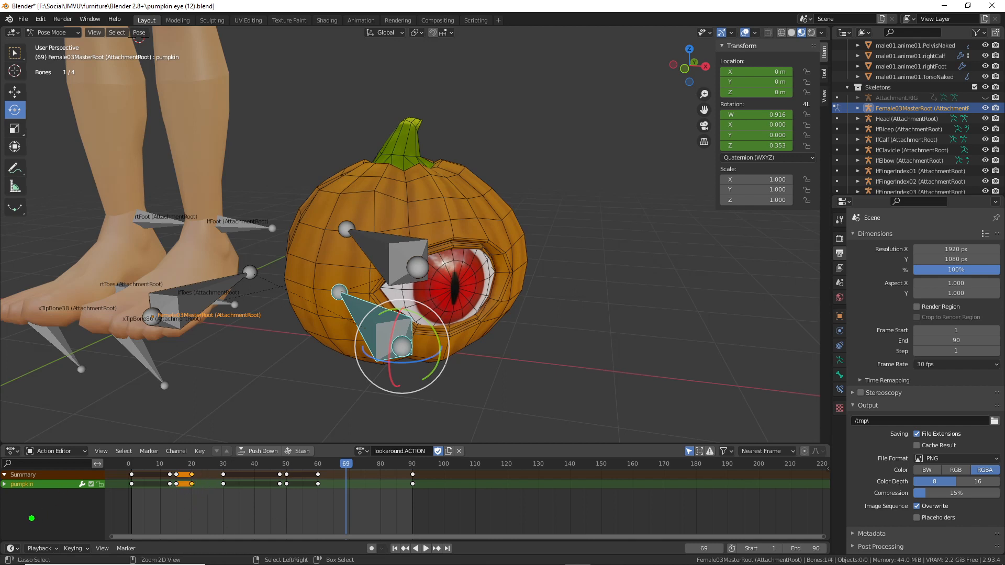
pyautogui.moveTo(31, 516)
pyautogui.keyDown('ctrl'); pyautogui.mouseDown()
pyautogui.moveTo(288, 465)
pyautogui.moveTo(638, 500)
pyautogui.moveTo(293, 521)
pyautogui.moveTo(37, 520)
pyautogui.mouseUp(); pyautogui.keyUp('ctrl')
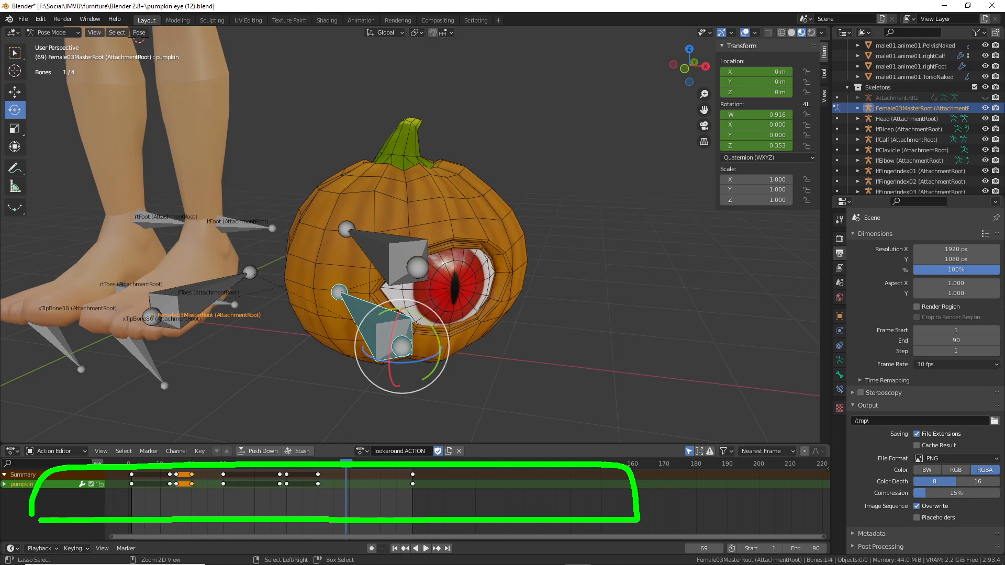
pyautogui.press('Escape')
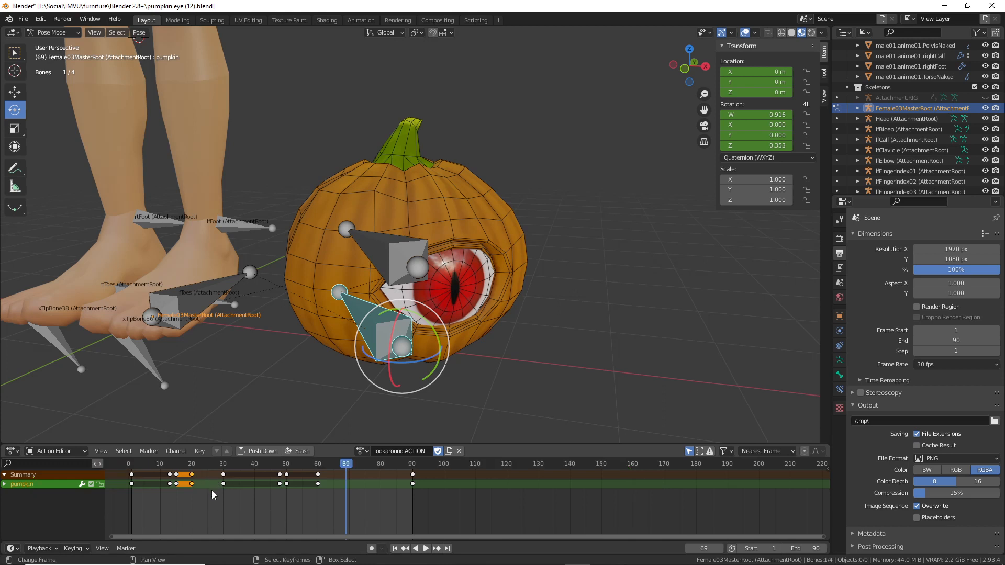
# - Select the pumpkin bone's keyframes from frame 20 through frame 90 and shift them 40 frames forward in time
pyautogui.press('b')
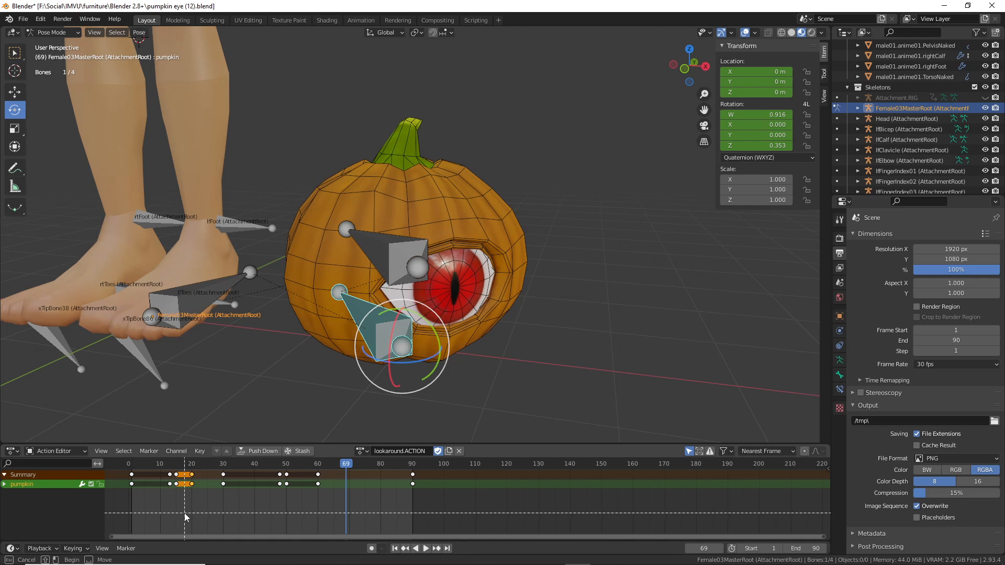
pyautogui.moveTo(183, 521); pyautogui.dragTo(465, 464)
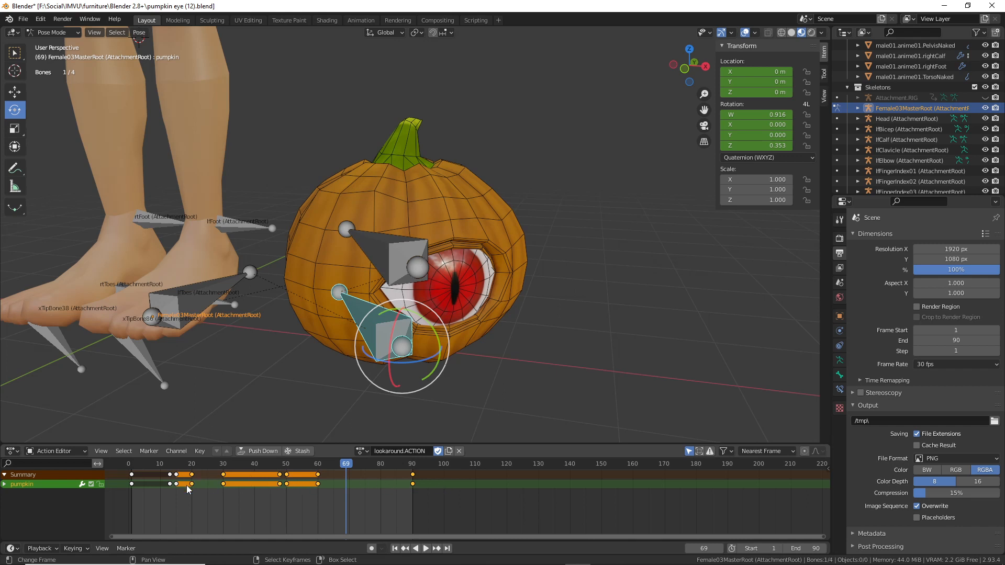
pyautogui.hotkey('ctrl', '2')
pyautogui.moveTo(187, 480)
pyautogui.mouseDown()
pyautogui.moveTo(202, 489)
pyautogui.moveTo(184, 479)
pyautogui.mouseUp()
pyautogui.press('Escape')
pyautogui.click(192, 485)
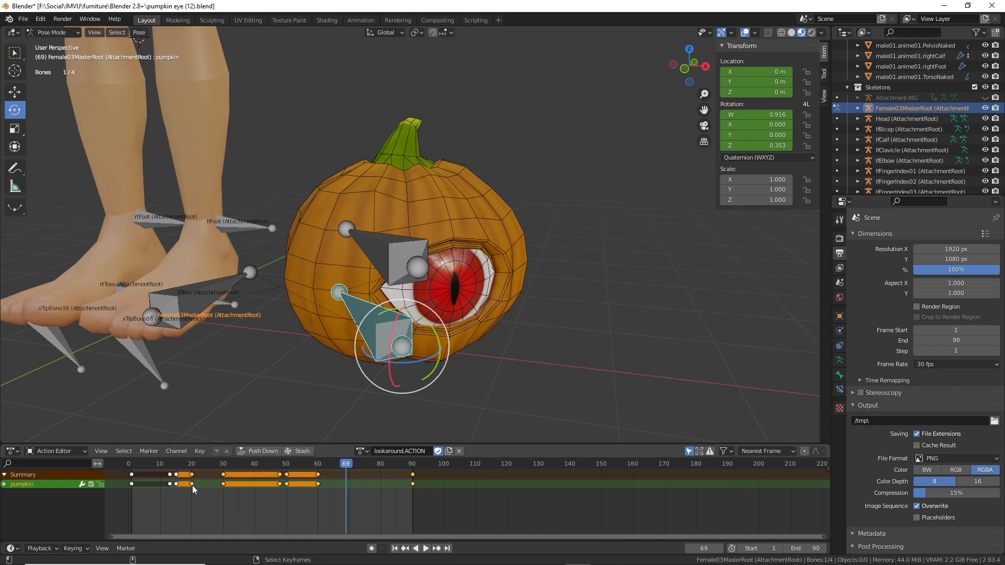
pyautogui.keyDown('shift'); pyautogui.click(223, 485); pyautogui.keyUp('shift')
pyautogui.press('b')
pyautogui.moveTo(182, 516); pyautogui.dragTo(488, 465)
pyautogui.press('g')
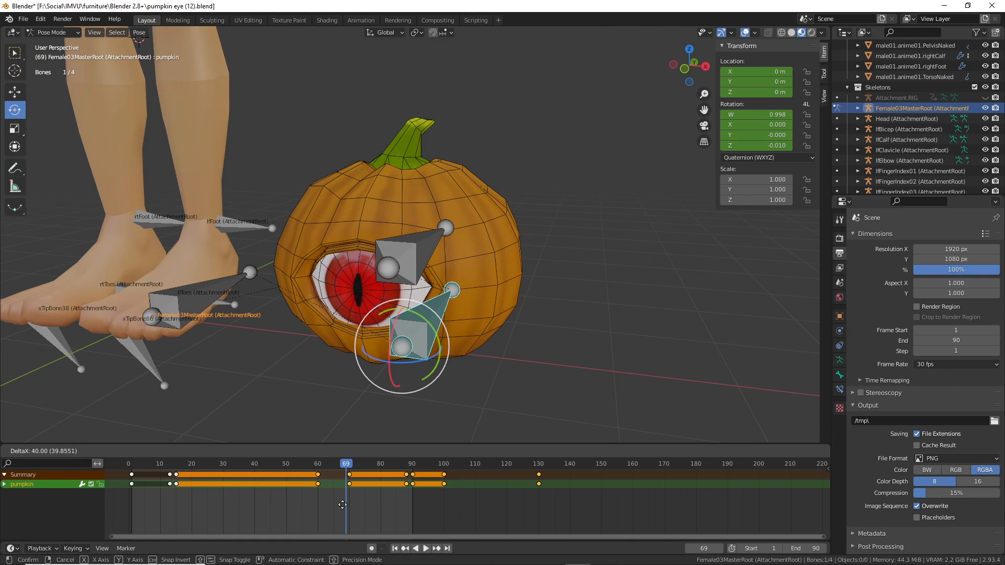
pyautogui.click(342, 505)
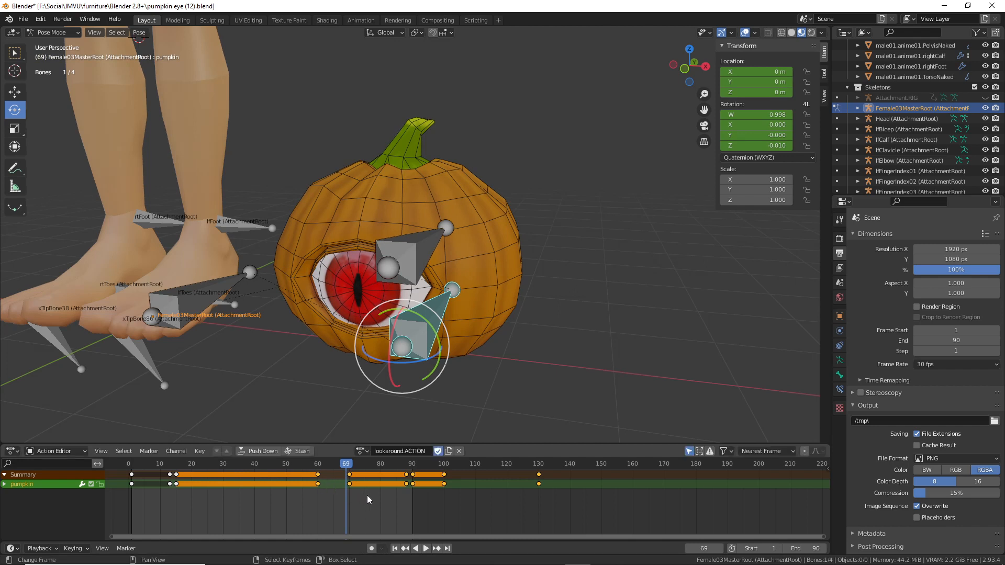
# - Move the pumpkin bone's keyframes at frames 100 and 130 to frames 150 and 180
pyautogui.moveTo(367, 496); pyautogui.dragTo(317, 505, button='middle')
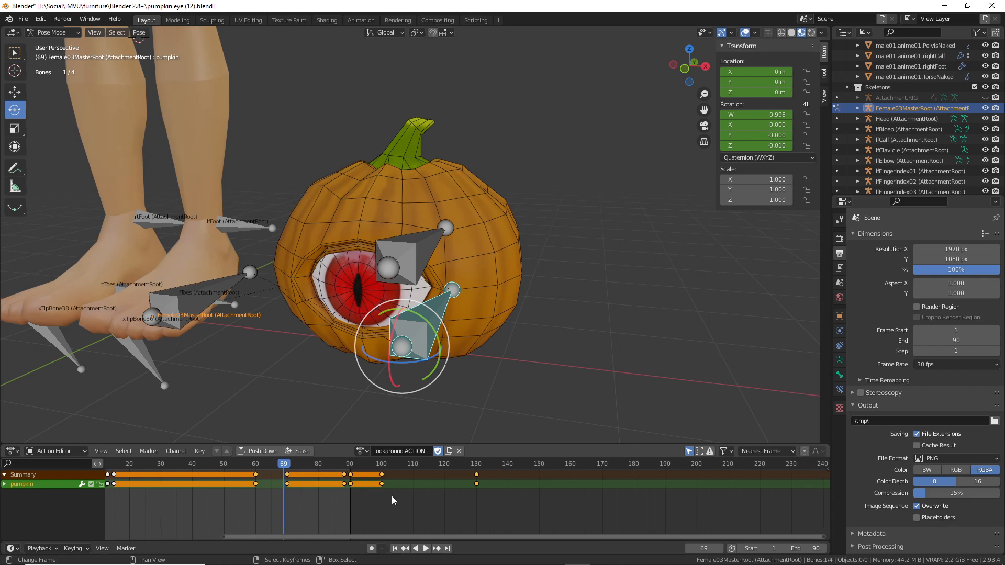
pyautogui.hotkey('alt', 'a')
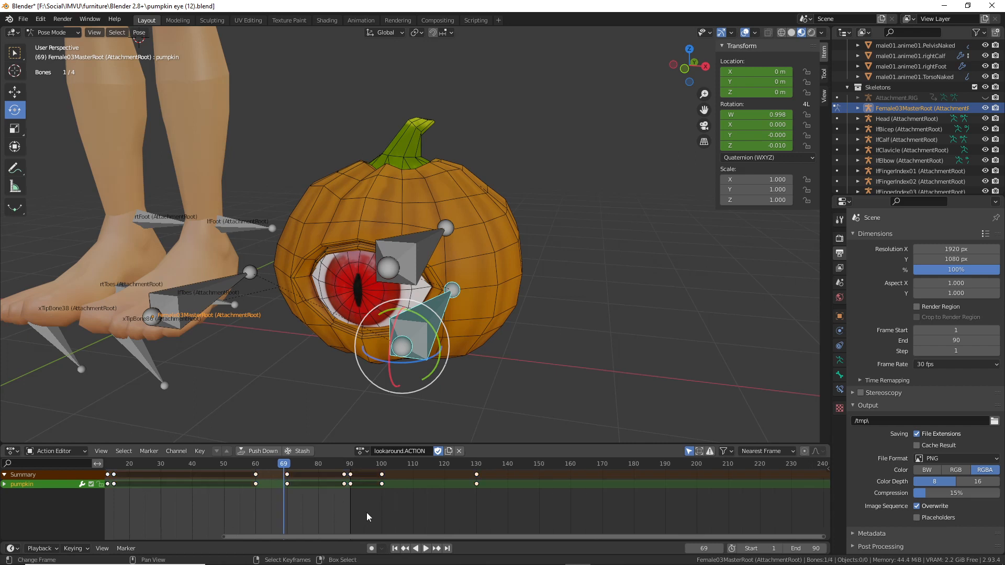
pyautogui.moveTo(366, 513); pyautogui.dragTo(382, 489)
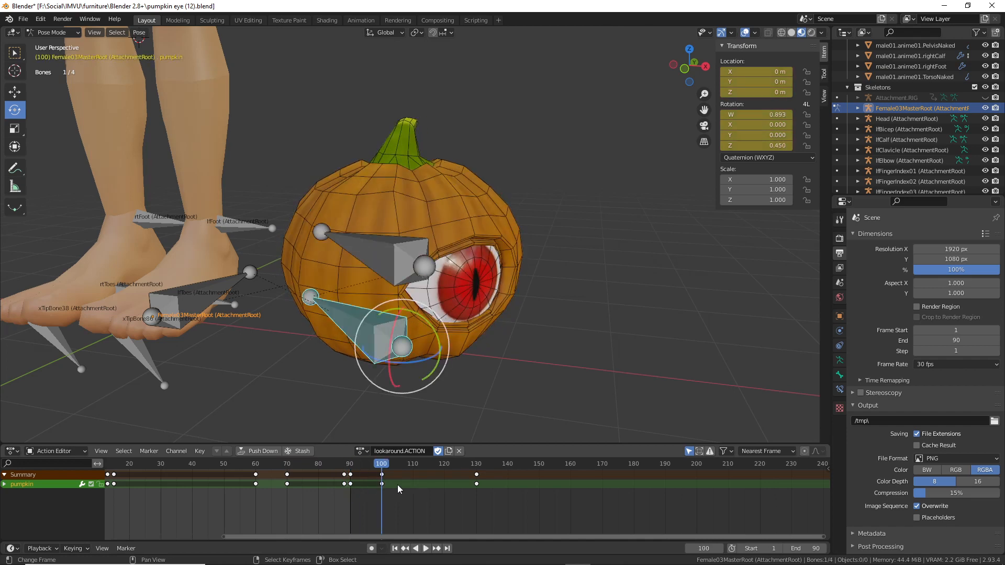
pyautogui.click(476, 484)
pyautogui.press('g')
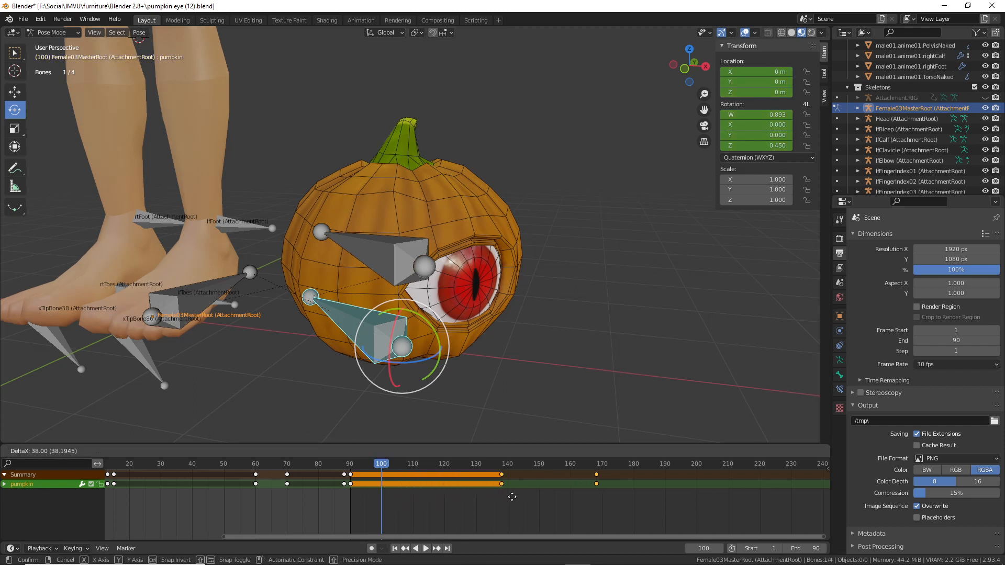
pyautogui.click(547, 494)
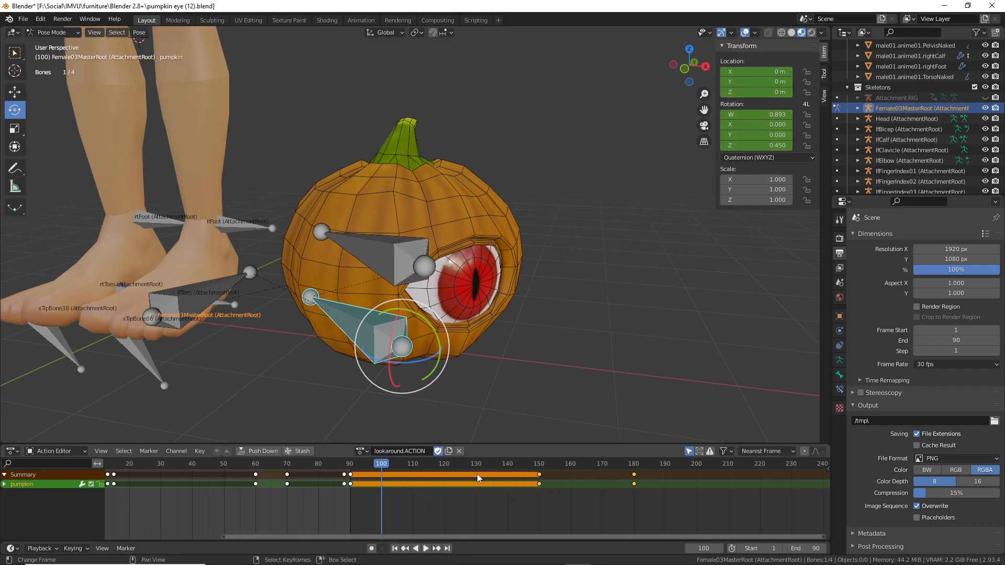
# - Set the scene's end frame to 180
pyautogui.moveTo(394, 489); pyautogui.dragTo(474, 506, button='middle')
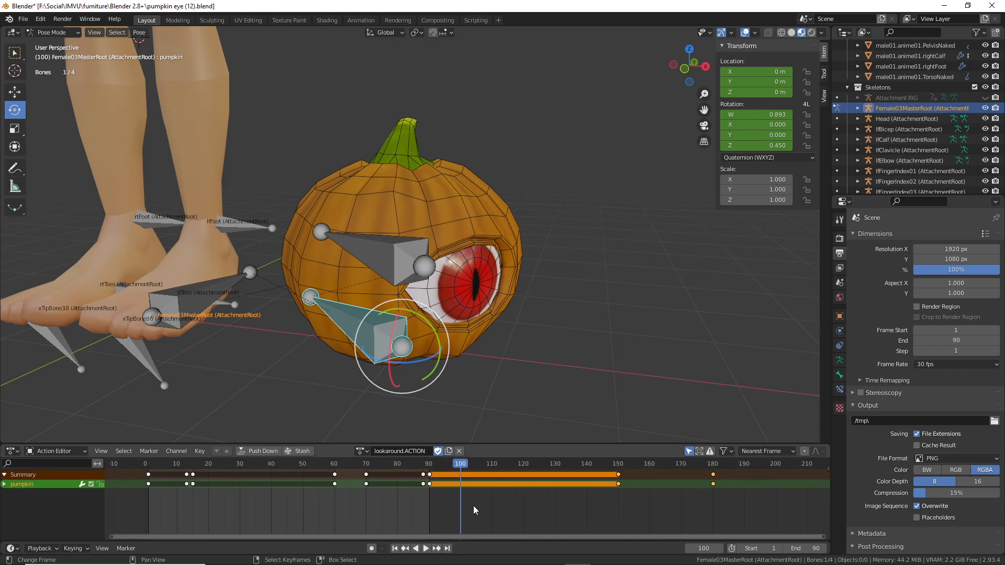
pyautogui.hotkey('ctrl', '2')
pyautogui.moveTo(141, 463)
pyautogui.mouseDown()
pyautogui.moveTo(140, 503)
pyautogui.moveTo(654, 517)
pyautogui.moveTo(741, 461)
pyautogui.moveTo(153, 460)
pyautogui.mouseUp()
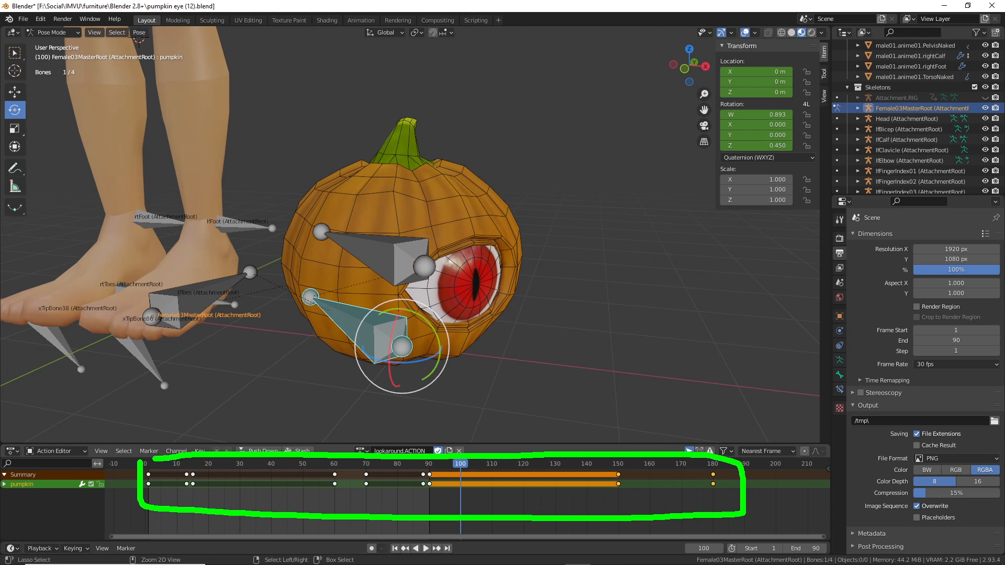
pyautogui.moveTo(955, 333)
pyautogui.mouseDown()
pyautogui.moveTo(941, 346)
pyautogui.moveTo(954, 328)
pyautogui.mouseUp()
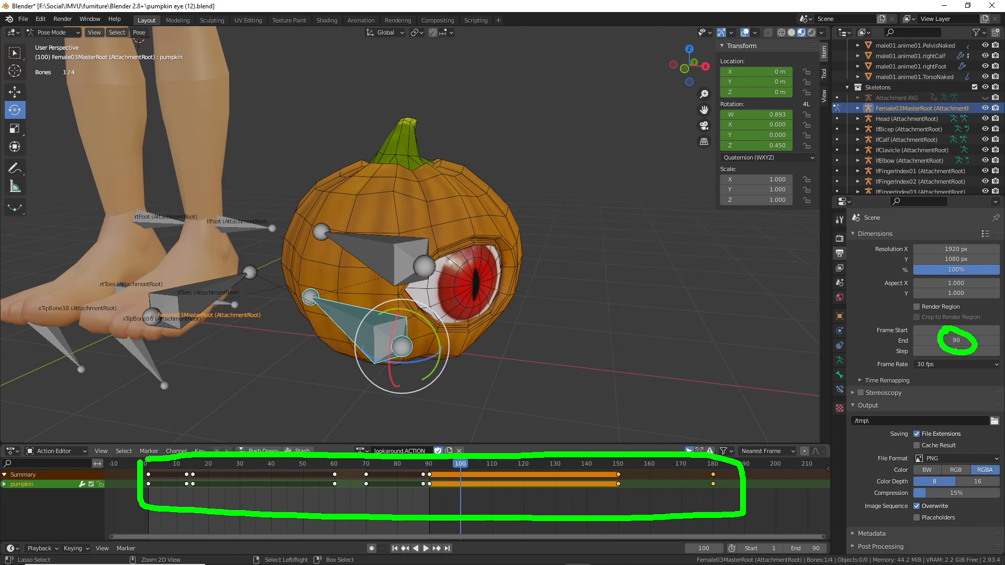
pyautogui.press('Escape')
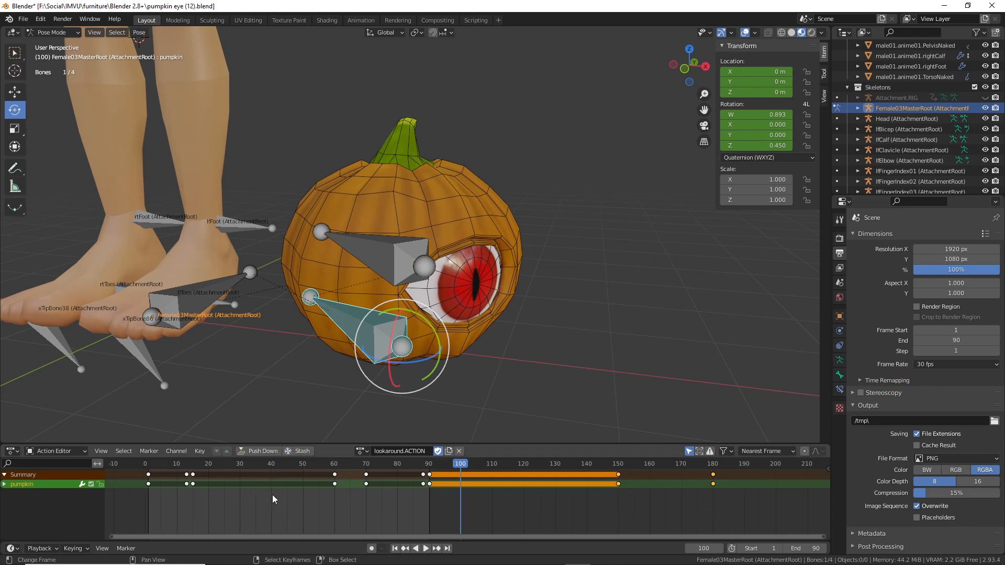
pyautogui.click(954, 341)
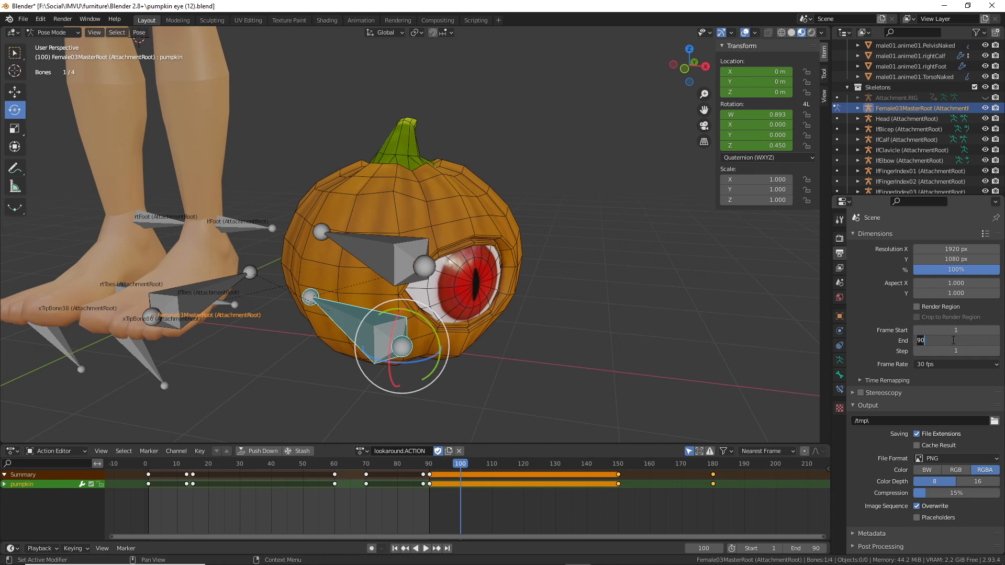
pyautogui.write('18')
pyautogui.press('Return')
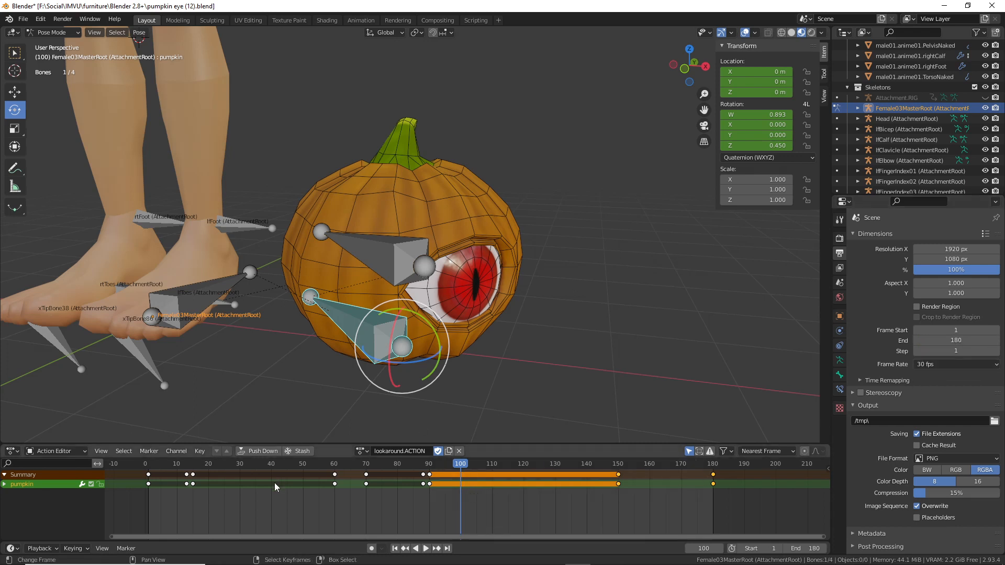
# - Play the lengthened lookaround.ACTION to check the timing of the pumpkin's holds and turns
pyautogui.press('space')
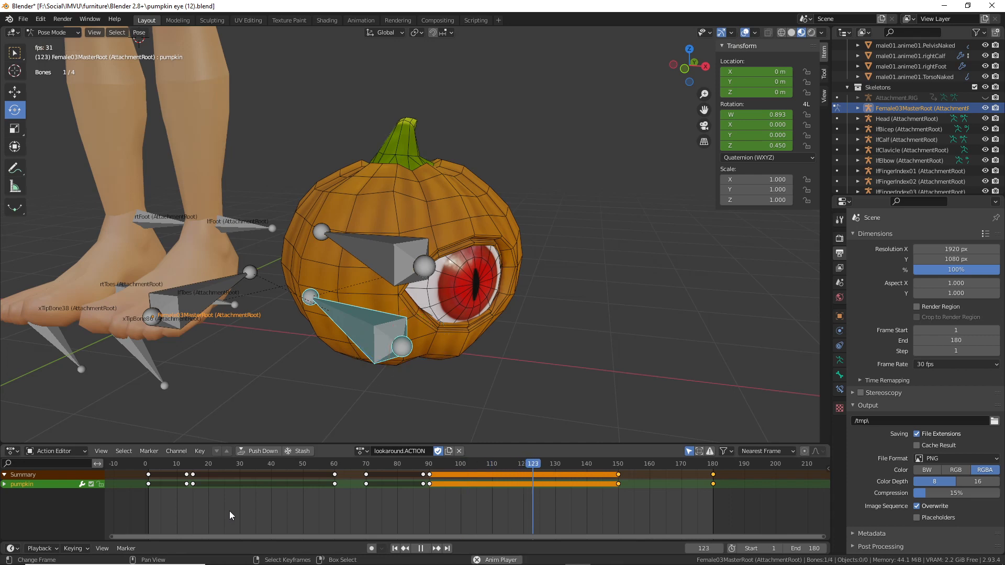
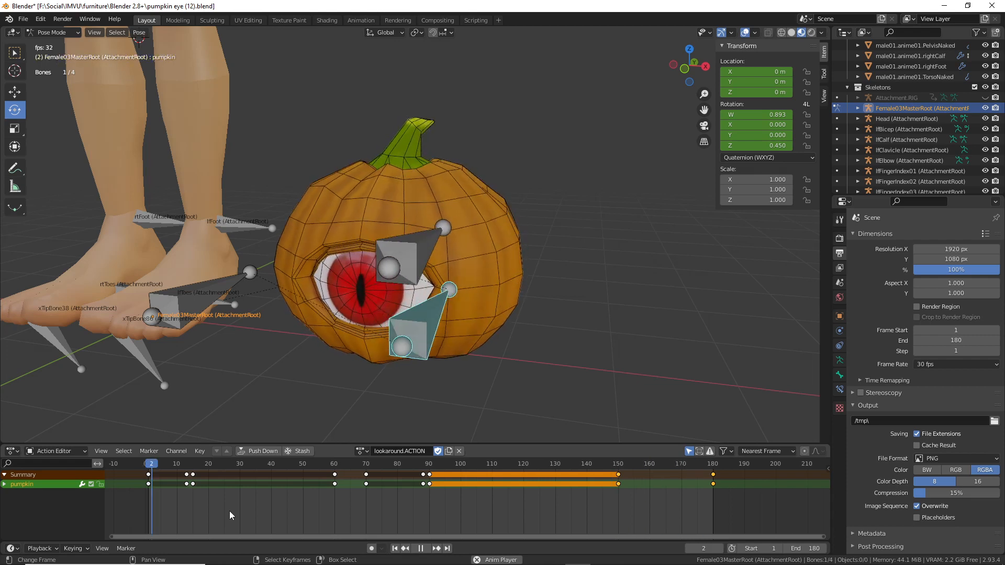
pyautogui.press('Escape')
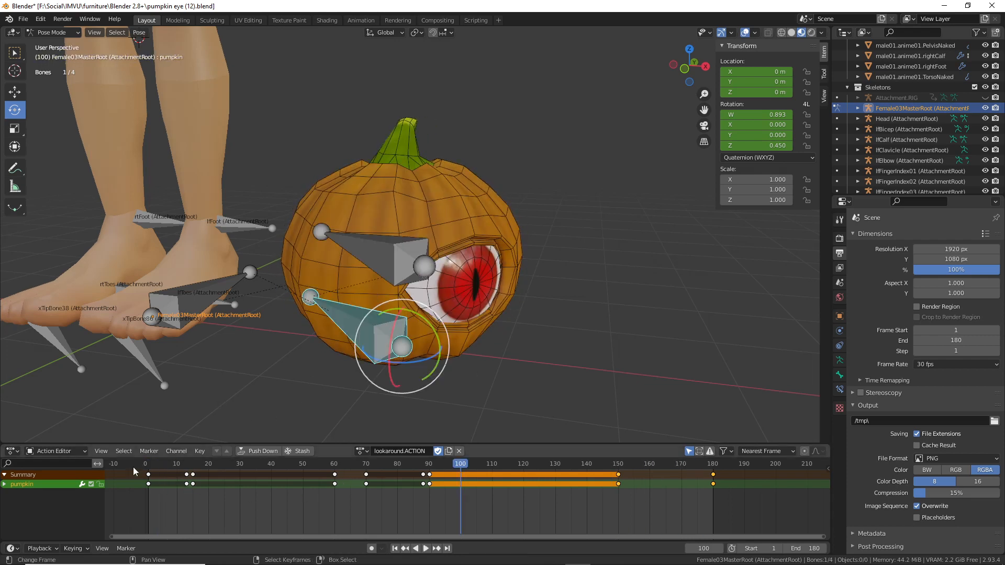
# - Go to frame 15 and select the pumpkin and eyeball bones alternately to compare their keyframes, ending on the eyeball bone
pyautogui.click(148, 465)
pyautogui.moveTo(148, 464); pyautogui.dragTo(193, 465)
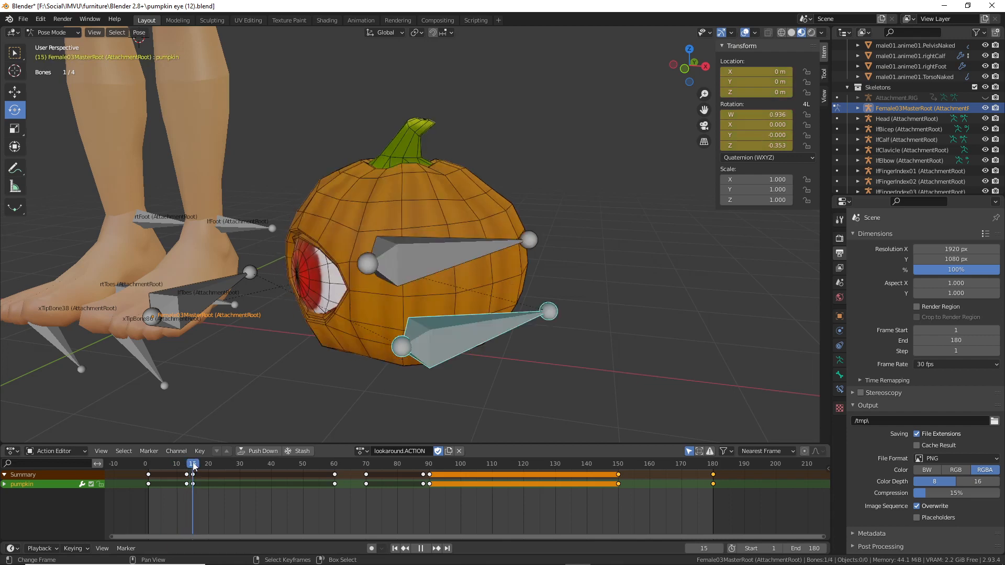
pyautogui.moveTo(253, 407); pyautogui.dragTo(401, 297, button='middle')
pyautogui.click(402, 298)
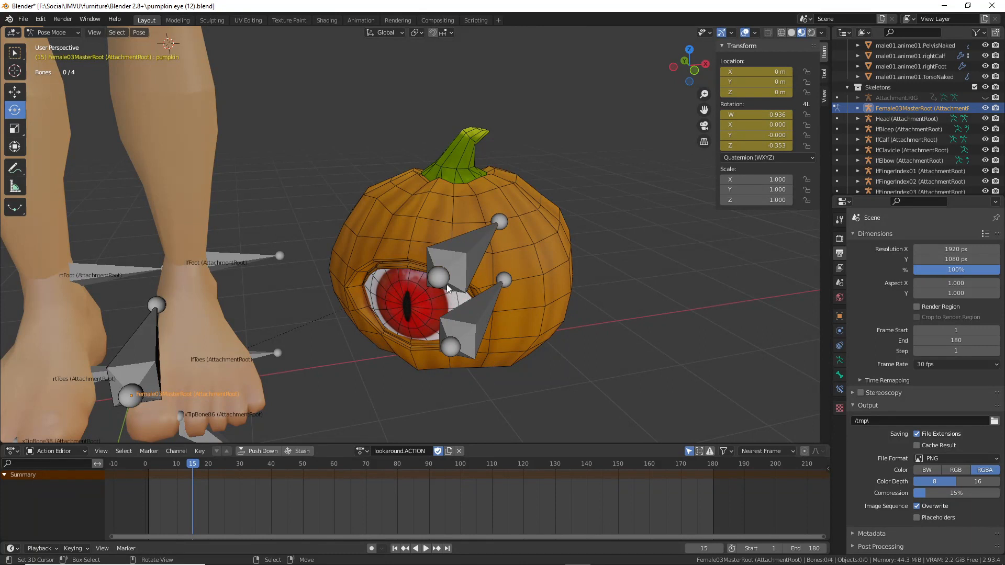
pyautogui.click(458, 257)
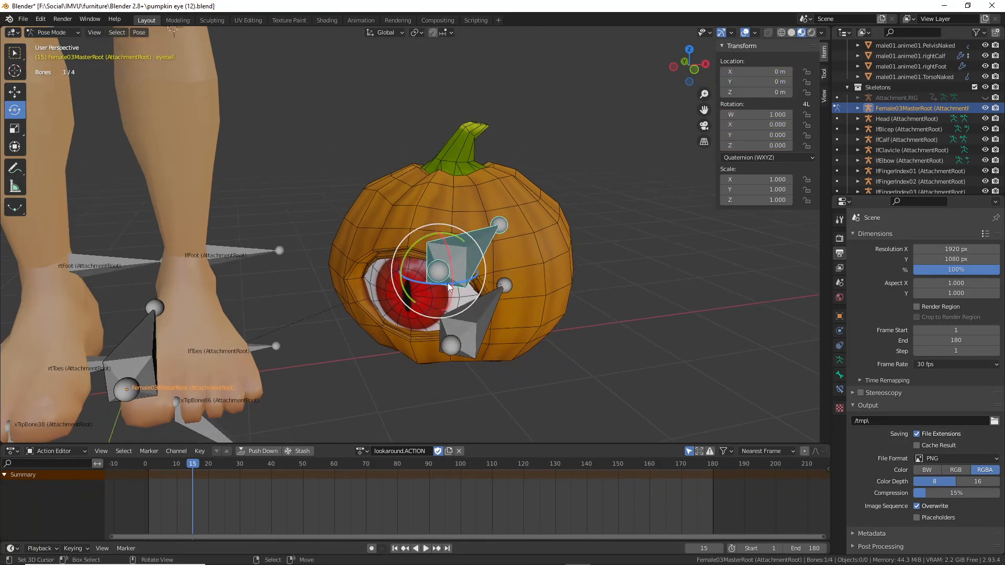
pyautogui.click(471, 326)
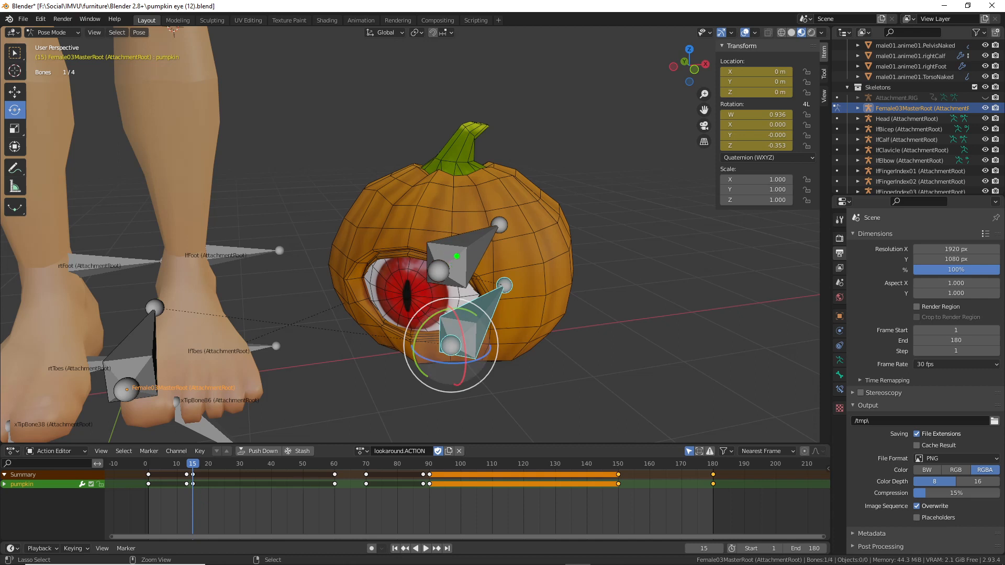
pyautogui.rightClick(473, 263)
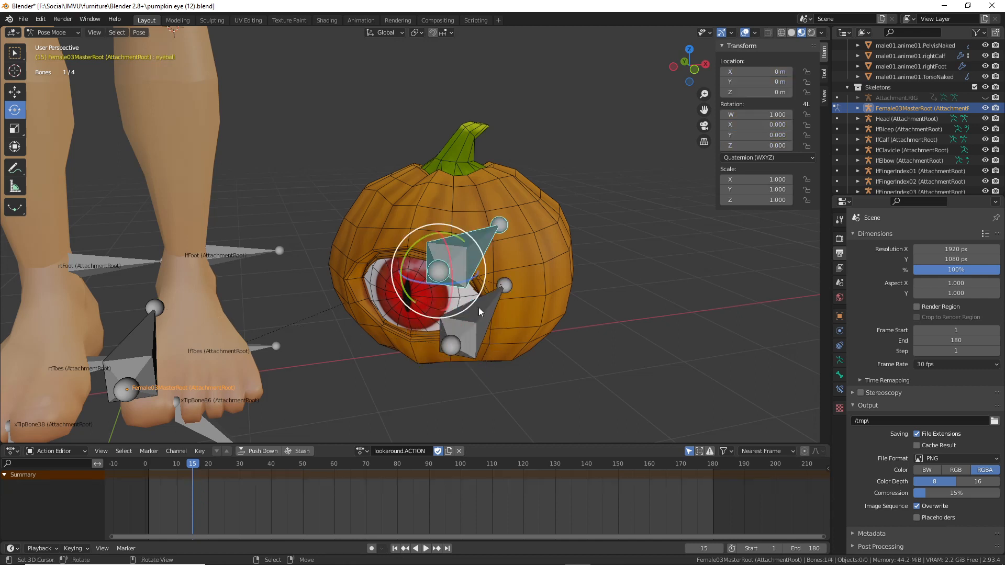
pyautogui.rightClick(479, 315)
pyautogui.rightClick(457, 251)
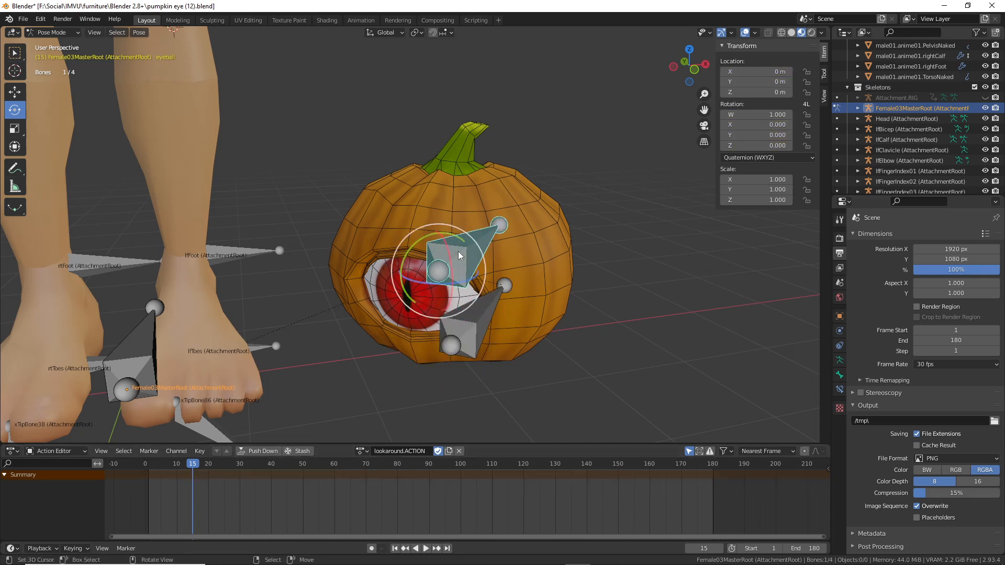
pyautogui.rightClick(476, 327)
pyautogui.rightClick(462, 256)
pyautogui.moveTo(460, 315); pyautogui.dragTo(474, 317)
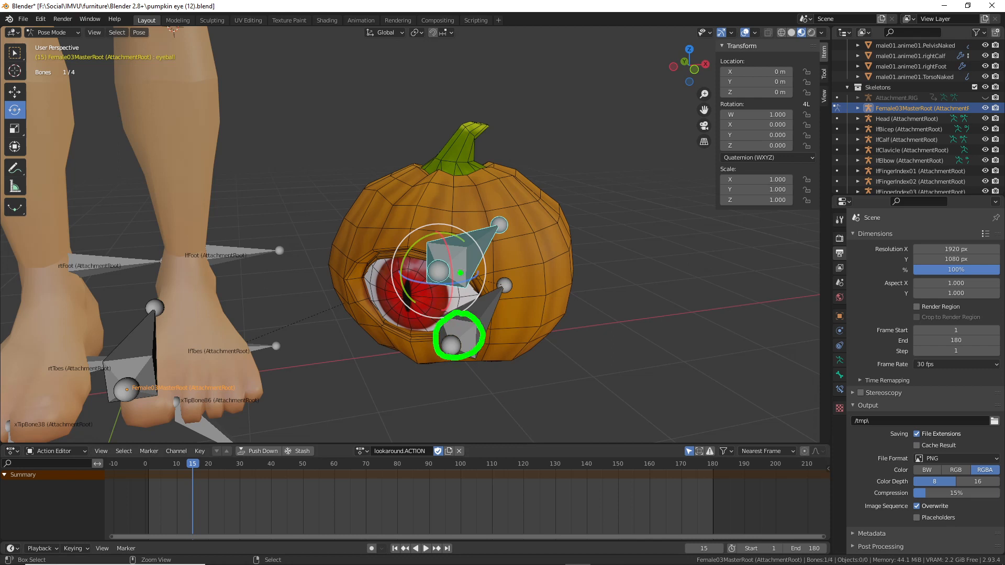
pyautogui.moveTo(453, 245)
pyautogui.mouseDown()
pyautogui.moveTo(442, 287)
pyautogui.moveTo(460, 242)
pyautogui.mouseUp()
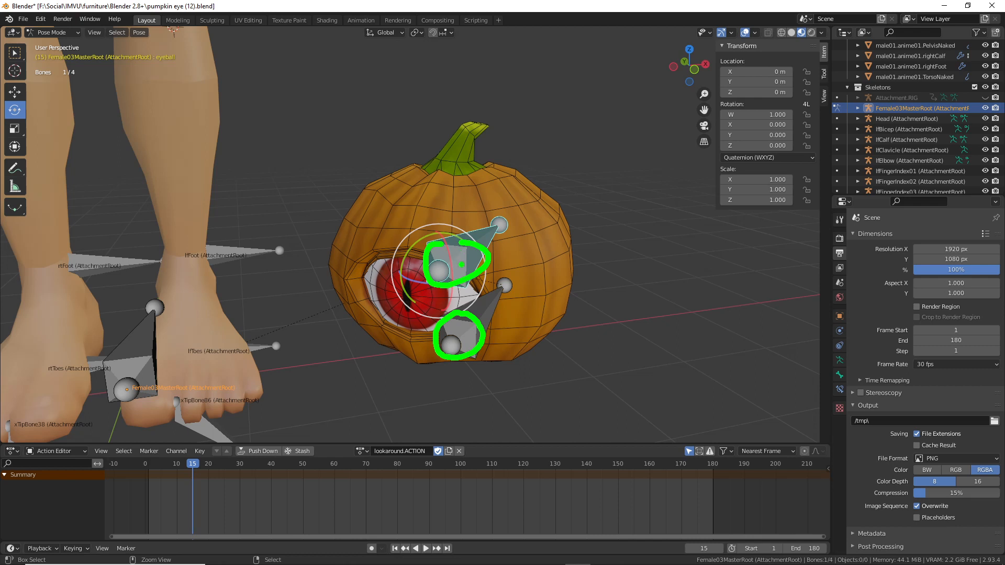
pyautogui.press('Escape')
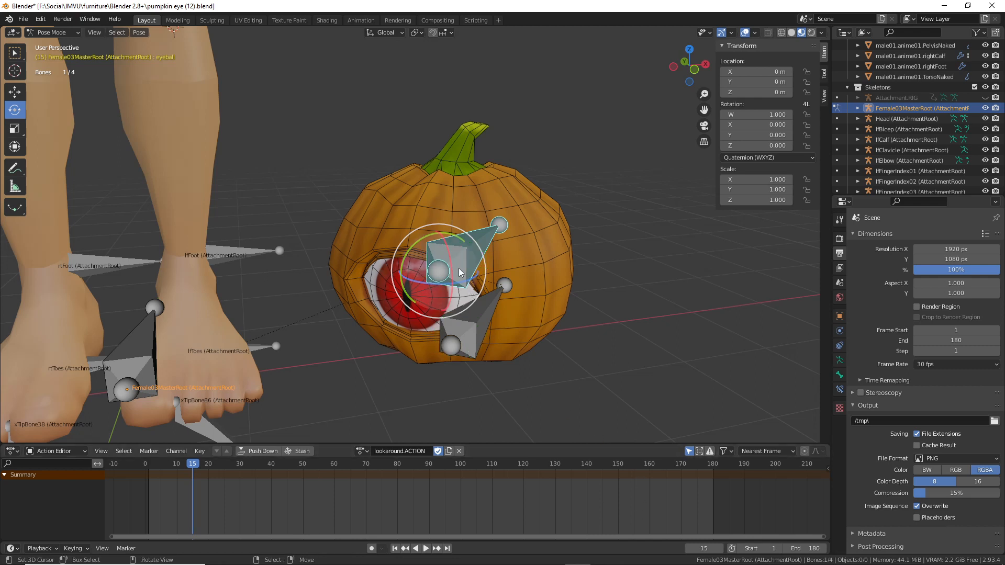
pyautogui.hotkey('ctrl', '2')
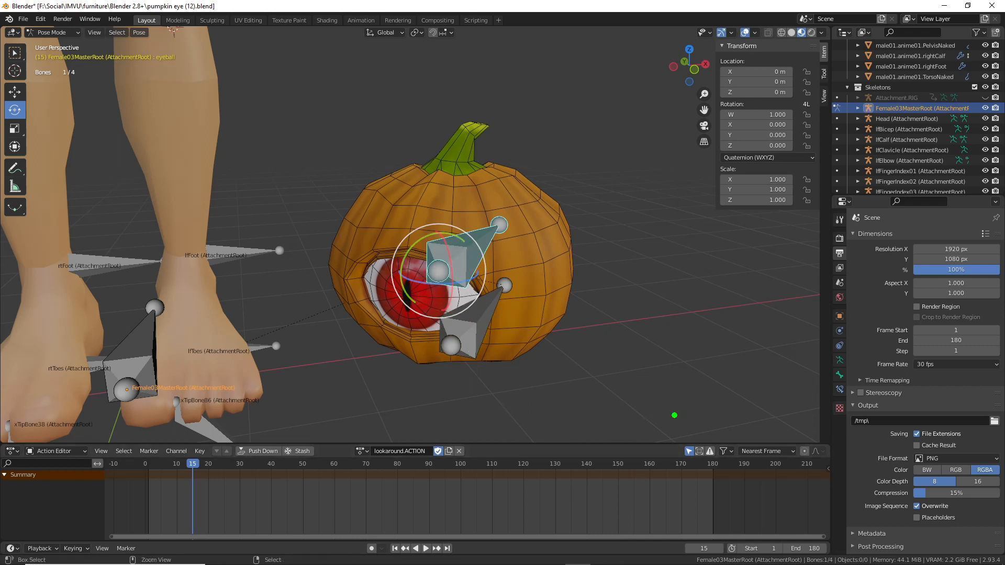
pyautogui.moveTo(683, 437)
pyautogui.mouseDown()
pyautogui.moveTo(699, 441)
pyautogui.moveTo(685, 434)
pyautogui.mouseUp()
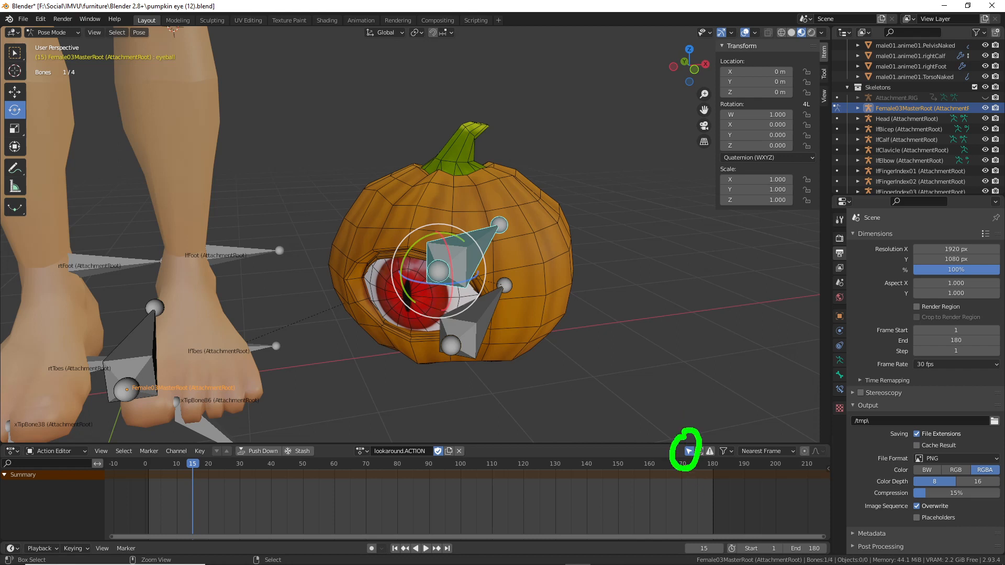
pyautogui.press('Escape')
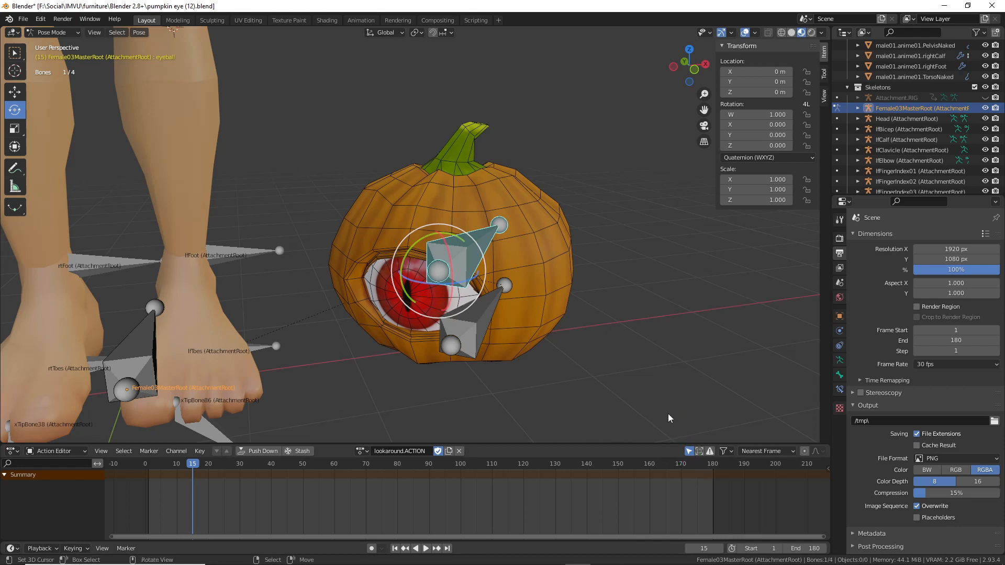
# - Turn off the Action Editor's selected-only filter, compare the pumpkin and eyeball bones' channels, and go to frame 1 with the eyeball bone selected
pyautogui.click(690, 453)
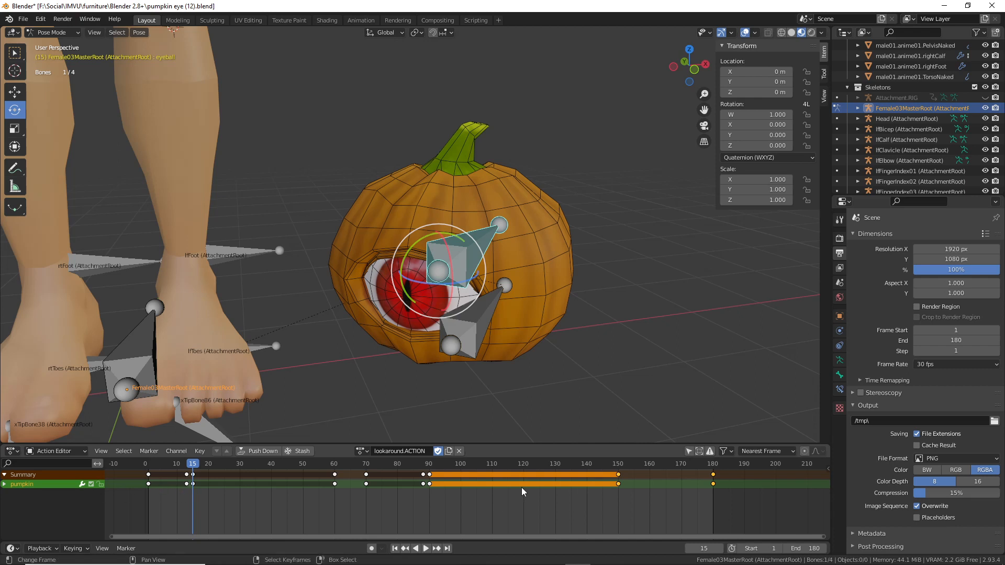
pyautogui.click(475, 335)
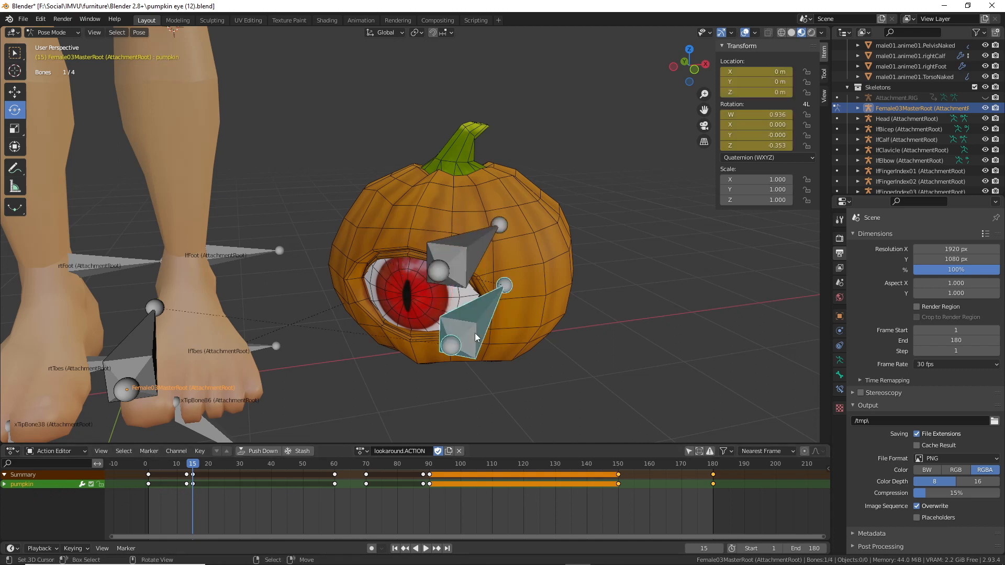
pyautogui.click(466, 256)
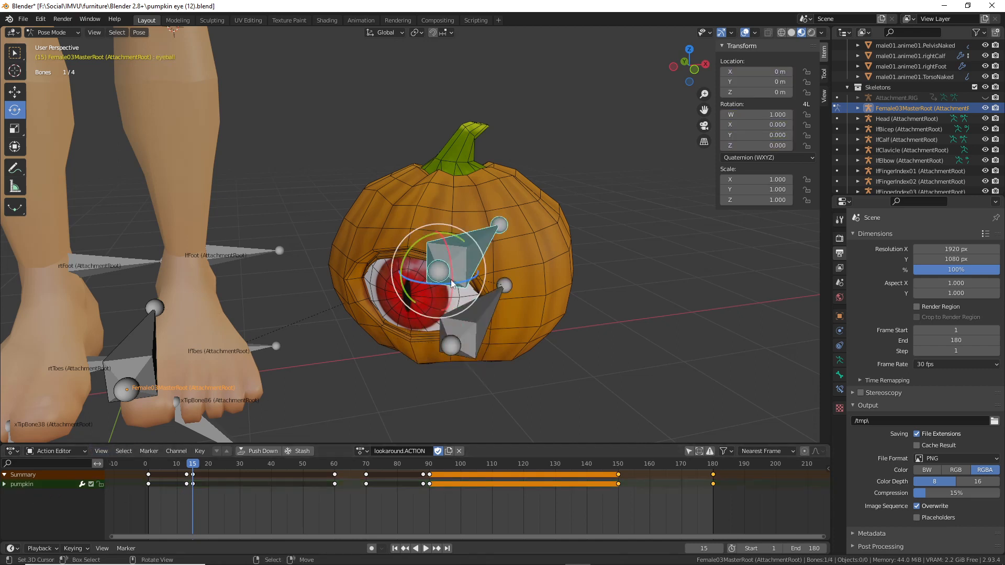
pyautogui.click(475, 321)
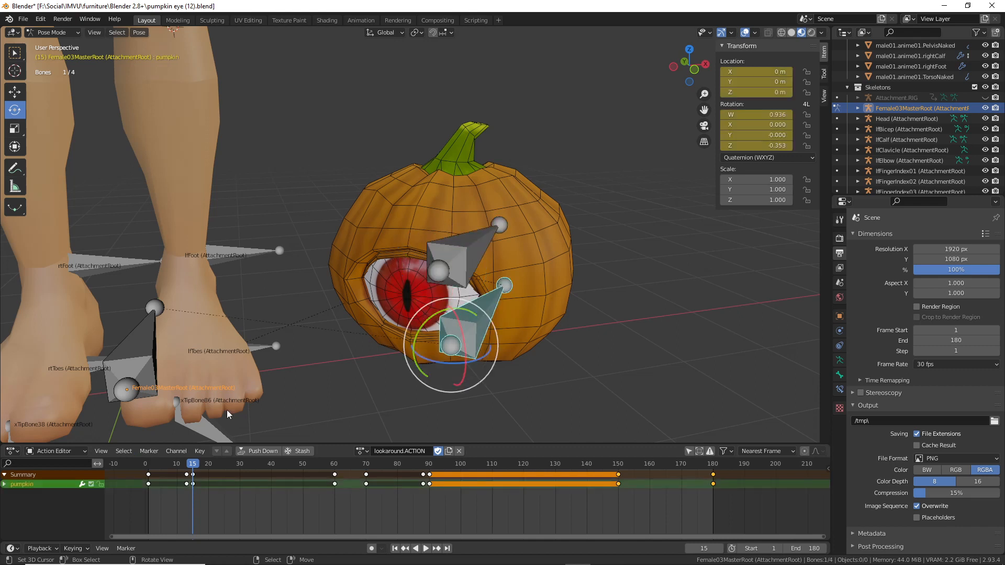
pyautogui.click(5, 484)
pyautogui.click(5, 485)
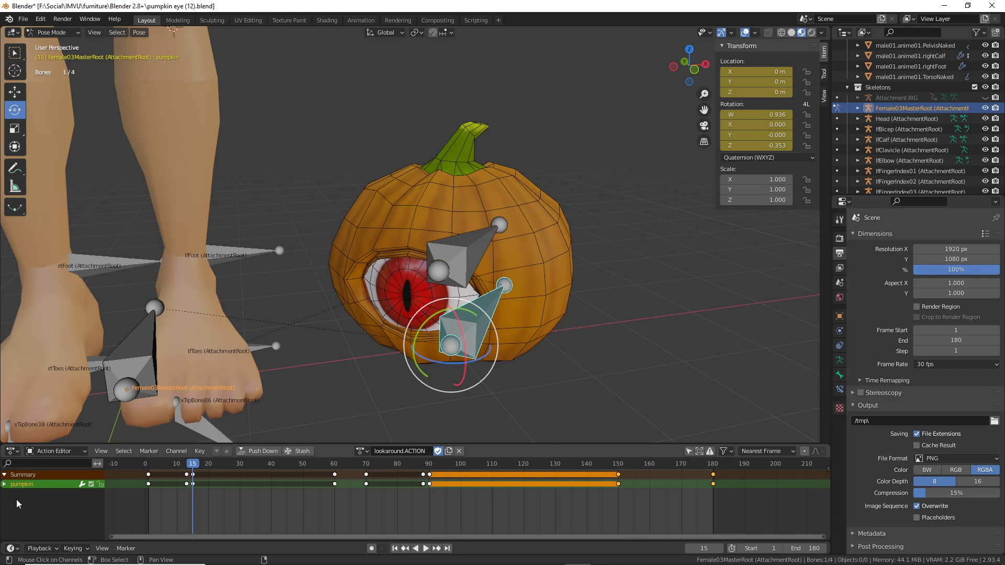
pyautogui.click(461, 266)
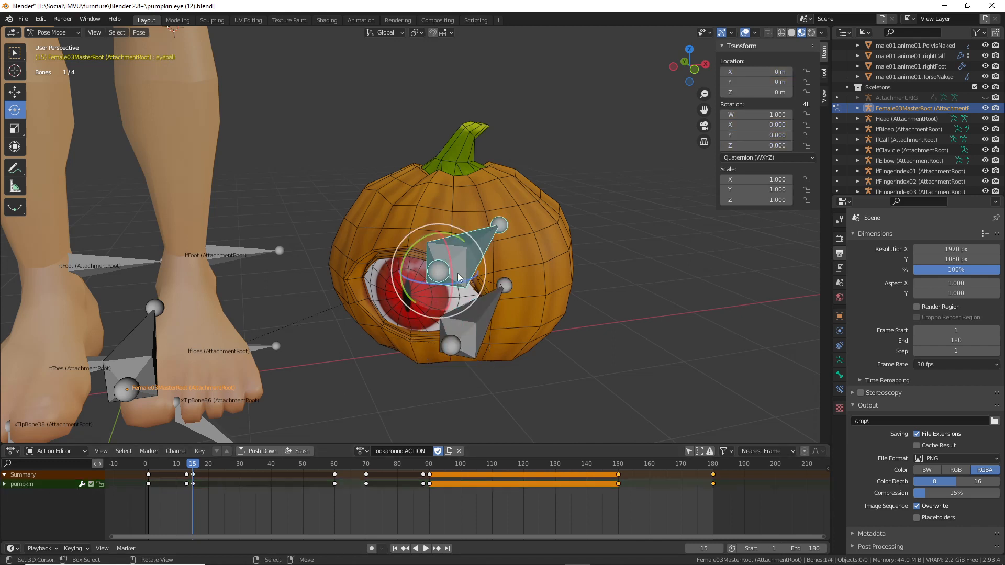
pyautogui.moveTo(194, 465); pyautogui.dragTo(148, 471)
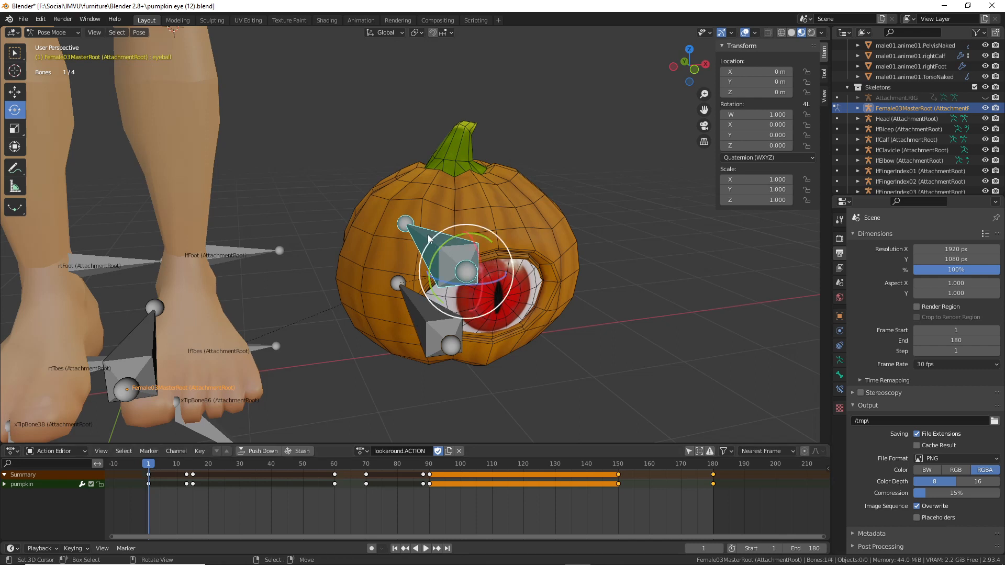
pyautogui.moveTo(445, 245); pyautogui.dragTo(352, 211)
pyautogui.press('z')
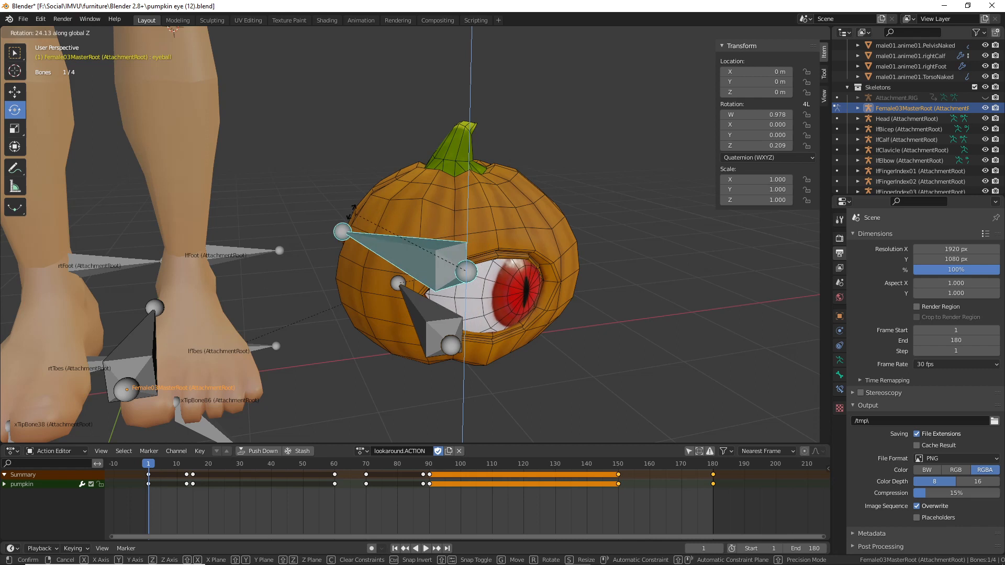
pyautogui.rightClick(461, 206)
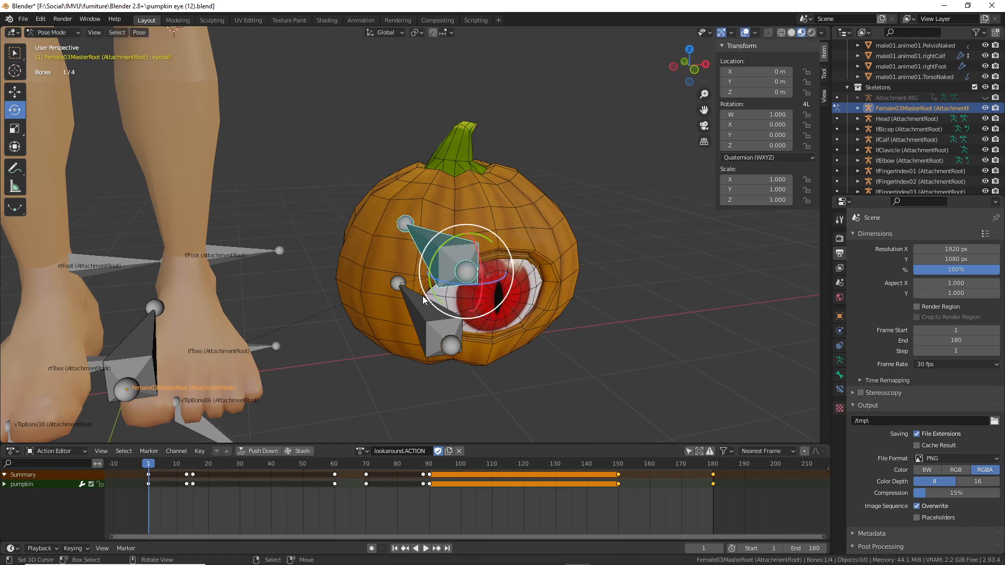
# - Insert a location and rotation keyframe for the eyeball bone in its rest pose at frame 1
pyautogui.click(138, 32)
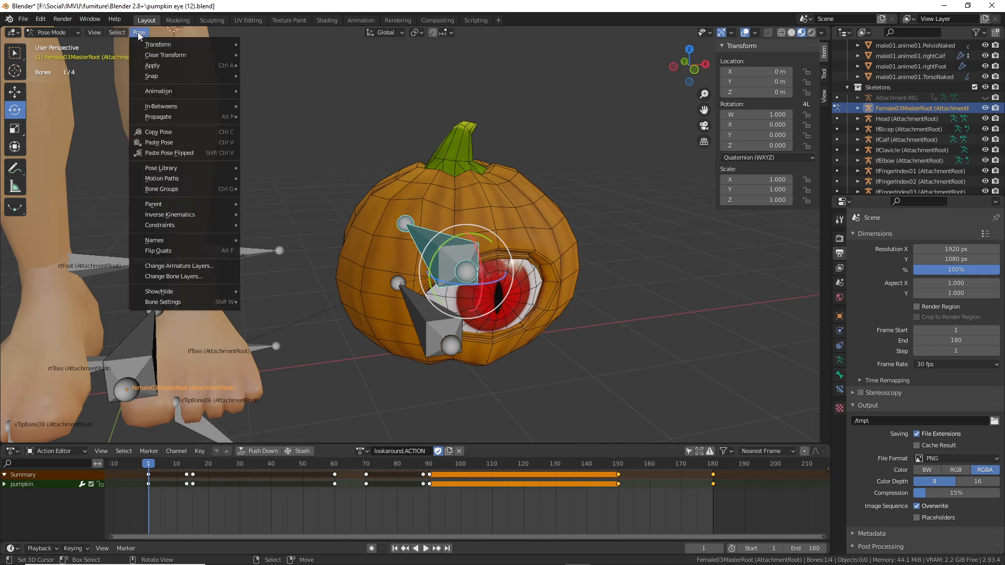
pyautogui.moveTo(162, 91)
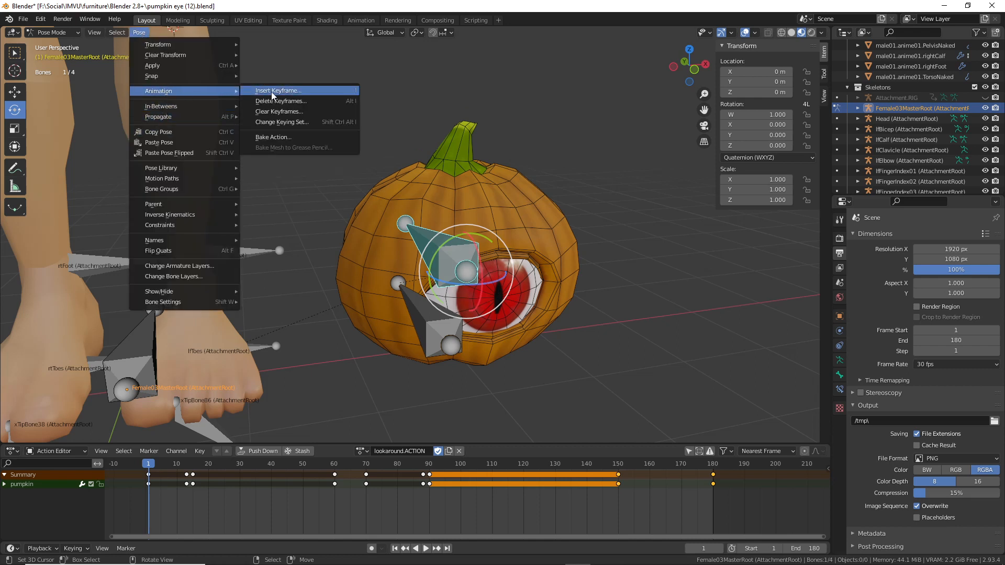
pyautogui.click(271, 93)
pyautogui.click(205, 92)
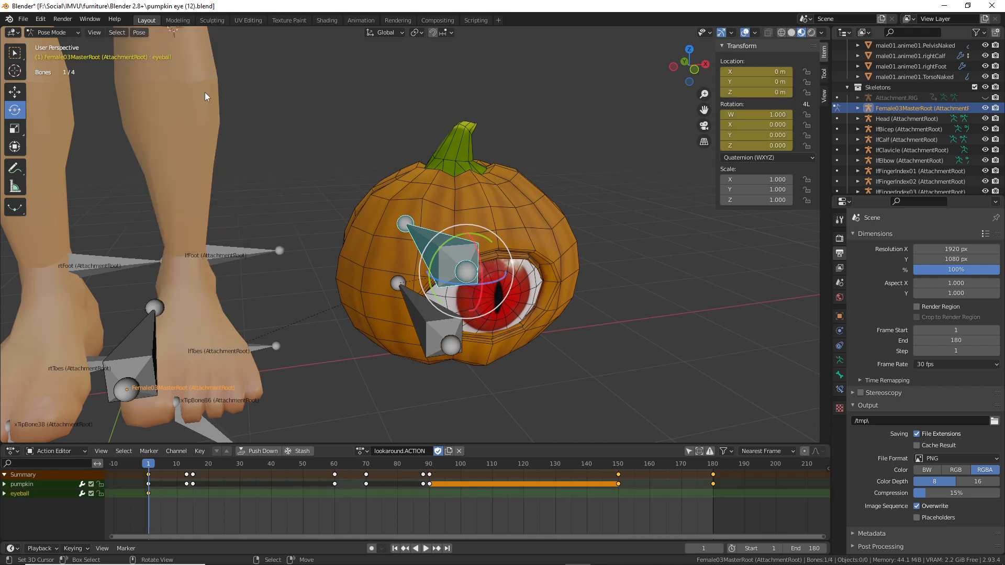
# - Insert a matching location and rotation keyframe for the eyeball bone at end frame 180
pyautogui.moveTo(151, 464); pyautogui.dragTo(715, 473)
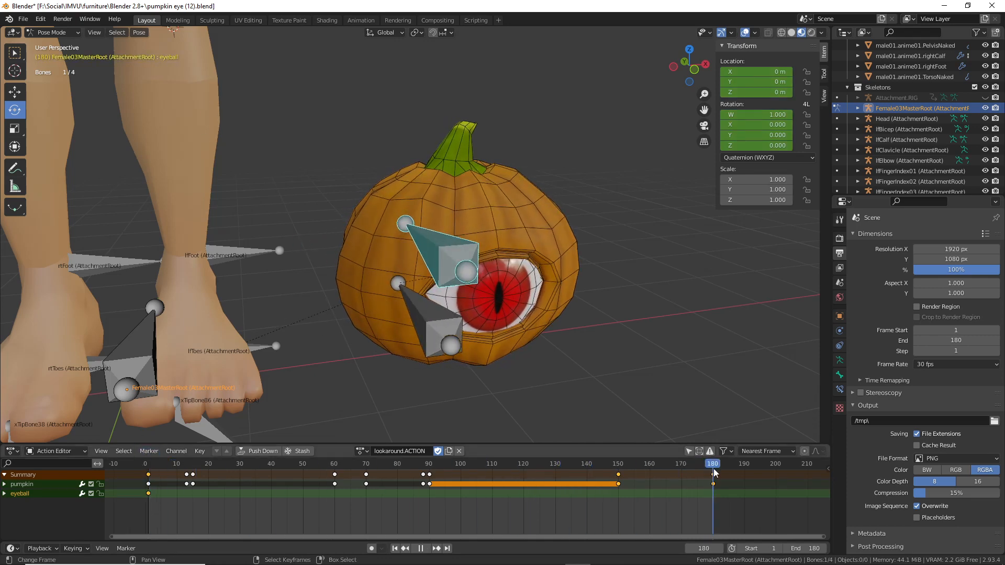
pyautogui.click(137, 33)
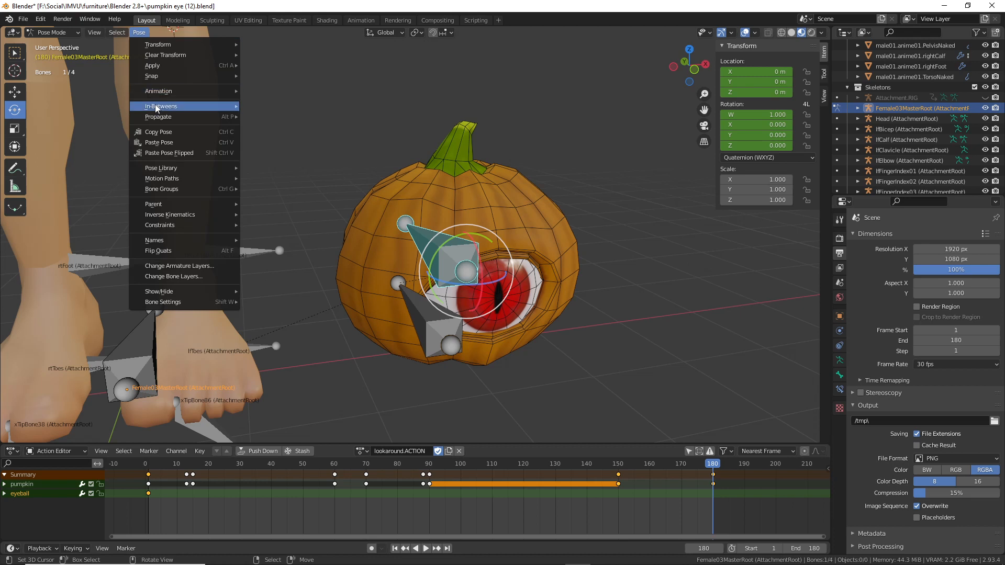
pyautogui.moveTo(156, 90)
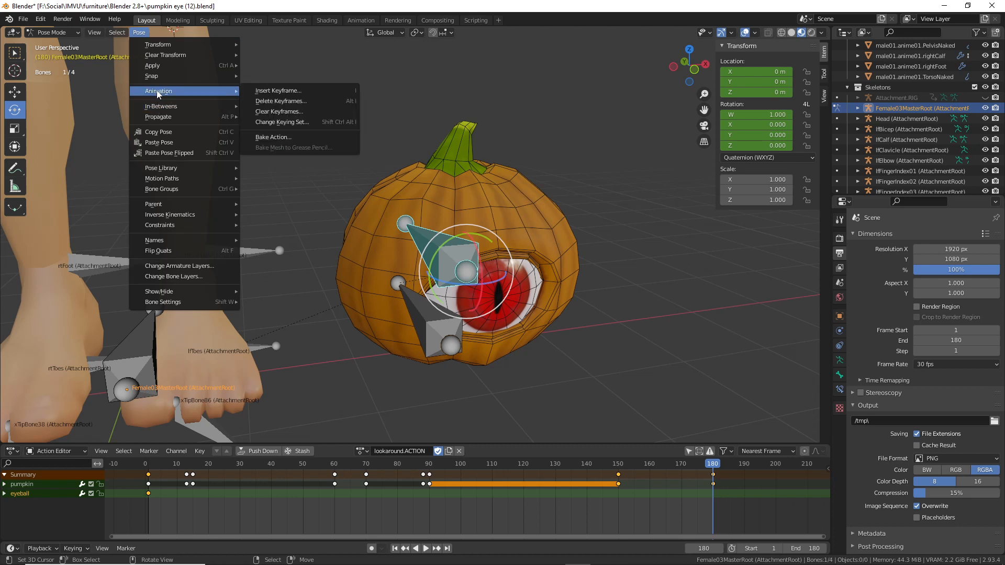
pyautogui.click(269, 90)
pyautogui.click(228, 93)
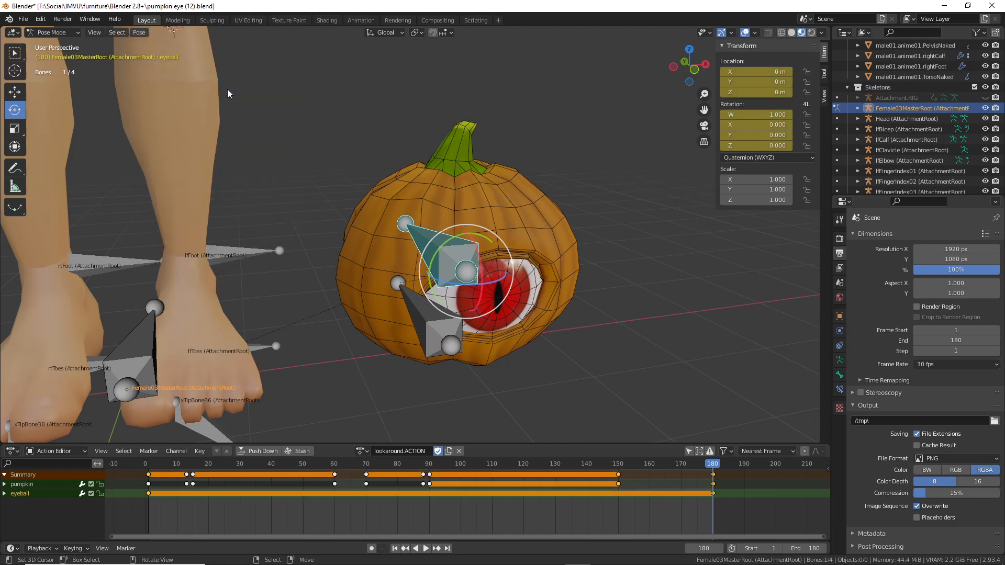
# - Insert a Location & Rotation keyframe for the unrotated eyeball bone at frame 15
pyautogui.moveTo(150, 467); pyautogui.dragTo(194, 471)
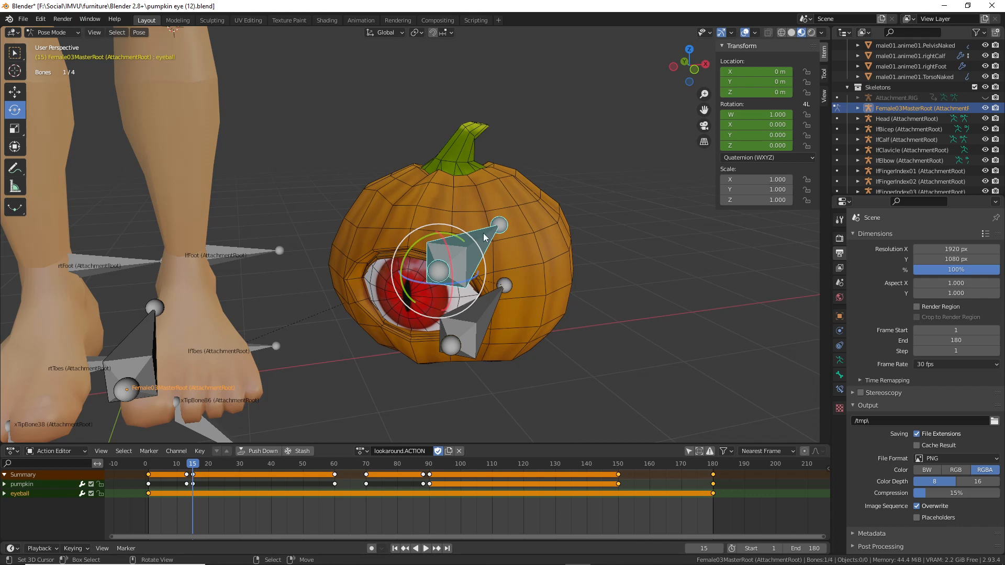
pyautogui.press('i')
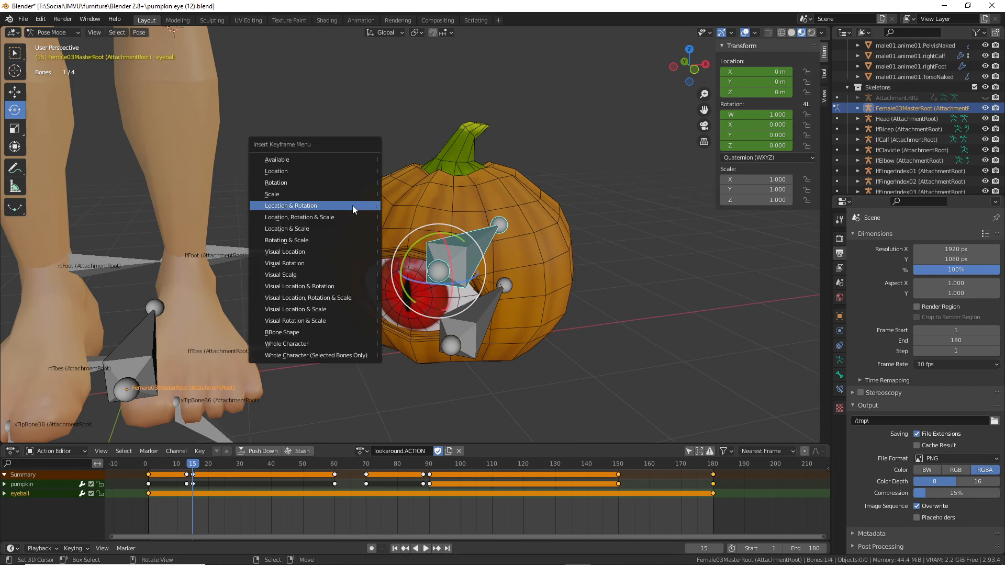
pyautogui.click(308, 207)
# - At frame 20, rotate the eyeball bone about -21.1° around global Z and key its location and rotation
pyautogui.moveTo(197, 465); pyautogui.dragTo(209, 465)
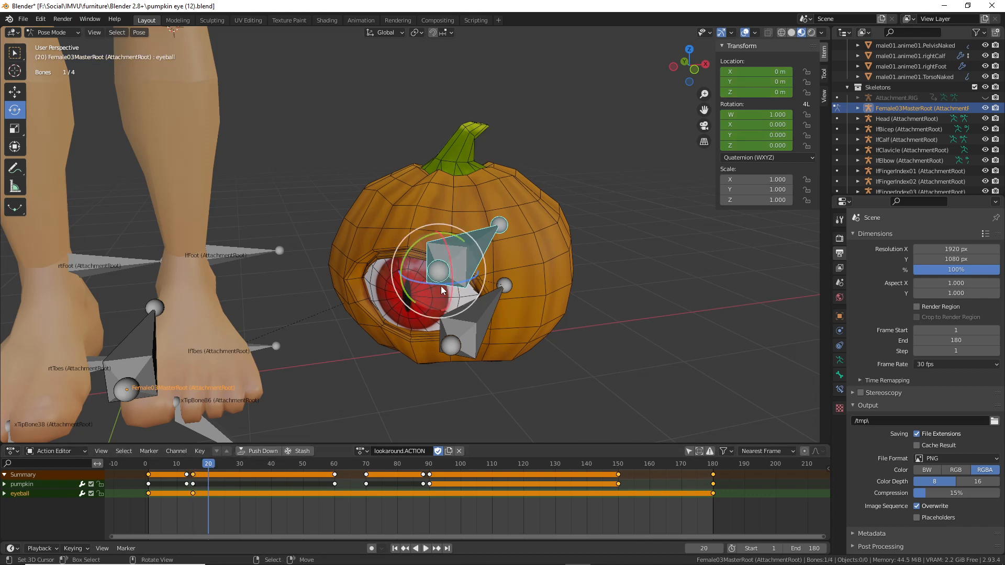
pyautogui.moveTo(434, 285); pyautogui.dragTo(436, 283)
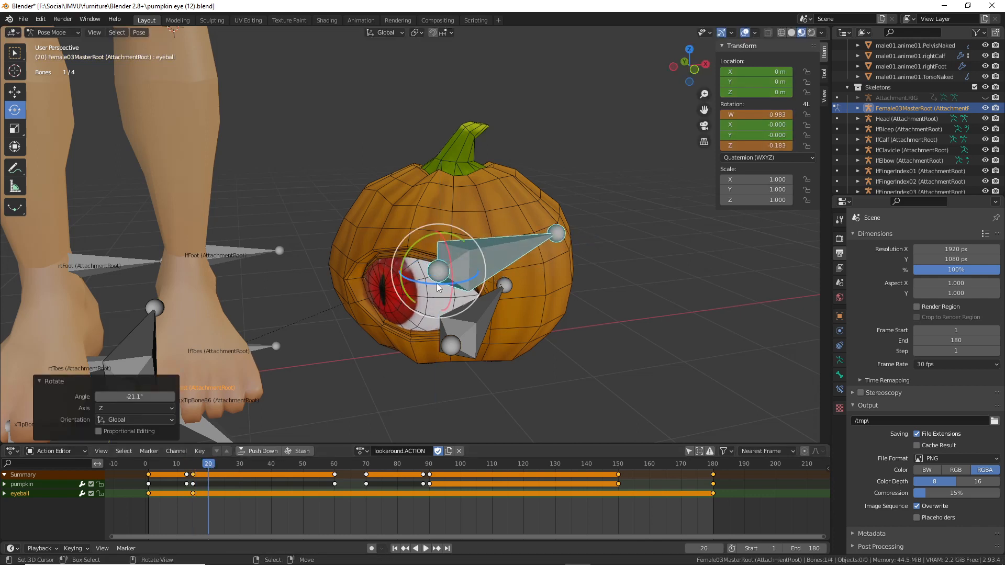
pyautogui.press('i')
pyautogui.click(363, 363)
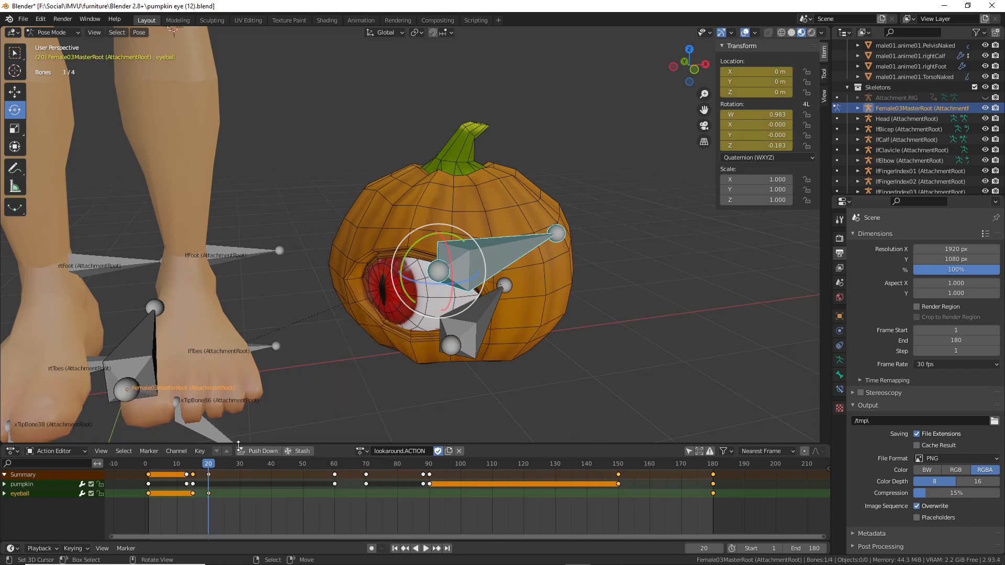
# - At frame 40, rotate the eyeball bone the opposite way to about W 0.989, Z 0.146 and key its location and rotation
pyautogui.press('space')
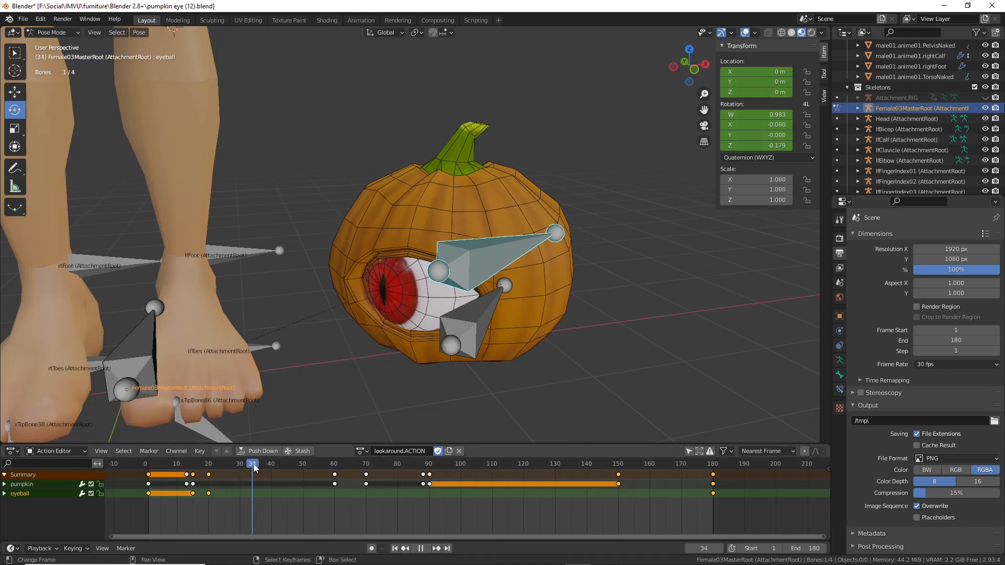
pyautogui.press('space')
pyautogui.moveTo(462, 285); pyautogui.dragTo(474, 260)
pyautogui.press('i')
pyautogui.click(369, 360)
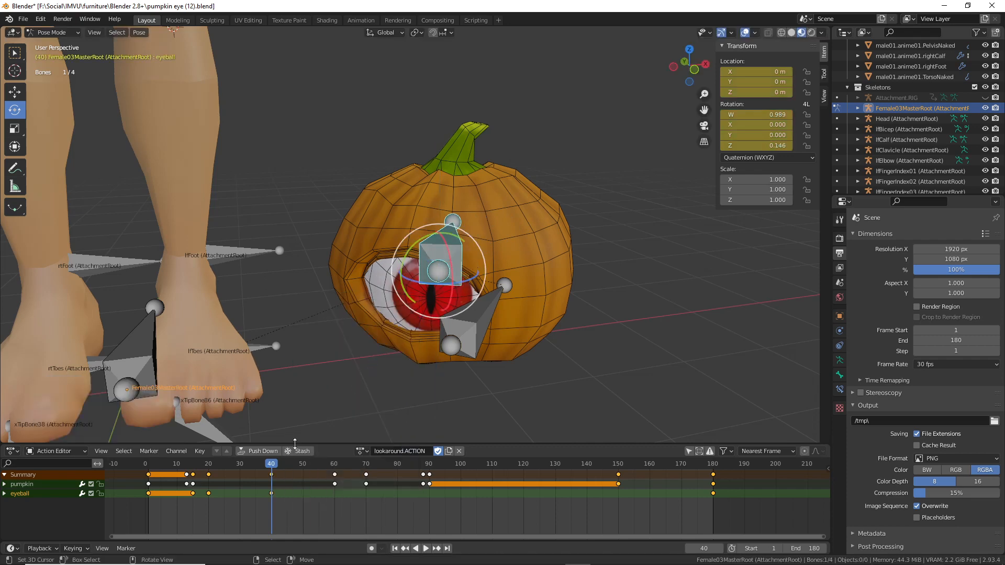
# - At frame 70, clear all of the eyeball bone's transforms and insert a Location & Rotation keyframe
pyautogui.moveTo(272, 466); pyautogui.dragTo(368, 474)
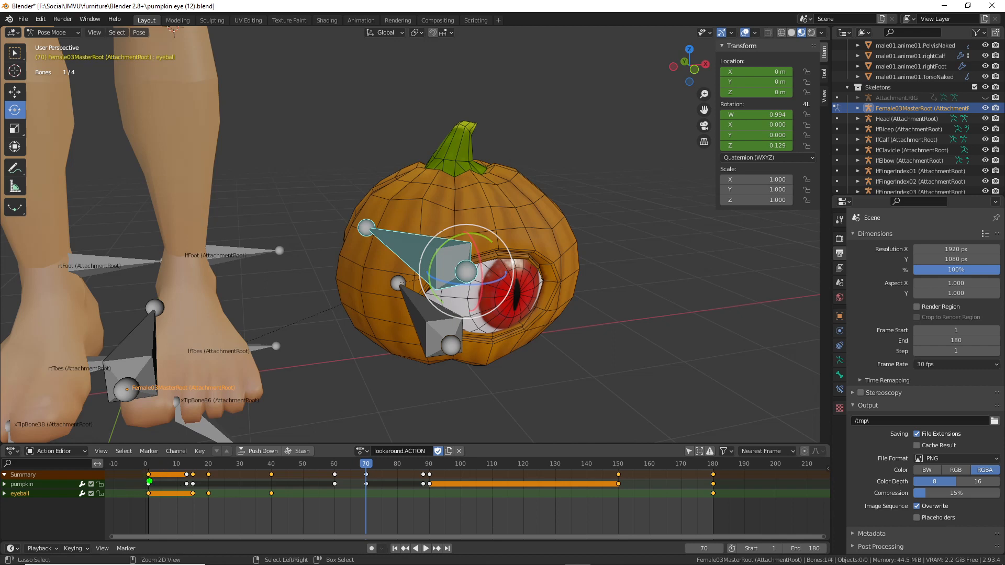
pyautogui.moveTo(151, 467)
pyautogui.mouseDown()
pyautogui.moveTo(139, 499)
pyautogui.moveTo(153, 467)
pyautogui.mouseUp()
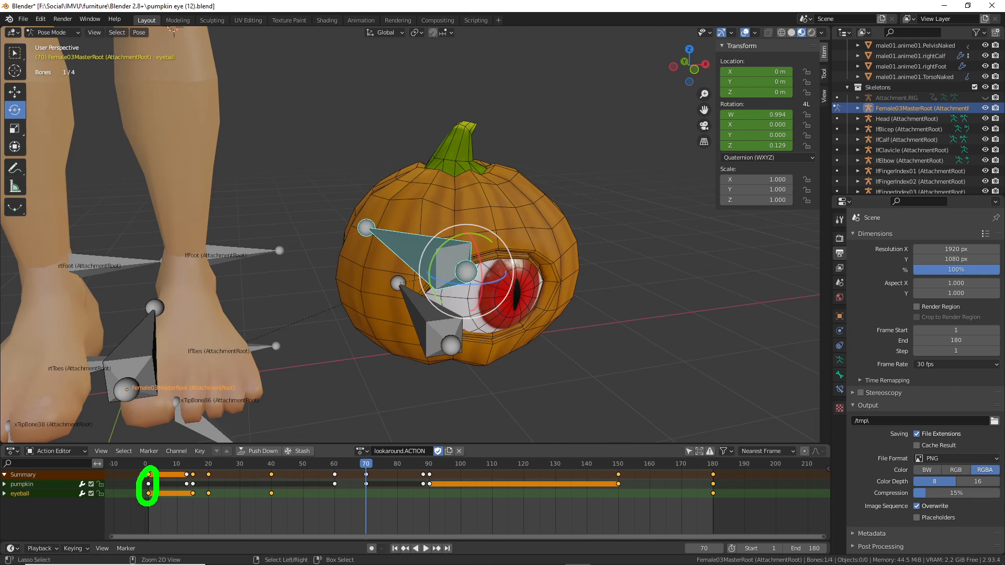
pyautogui.press('Escape')
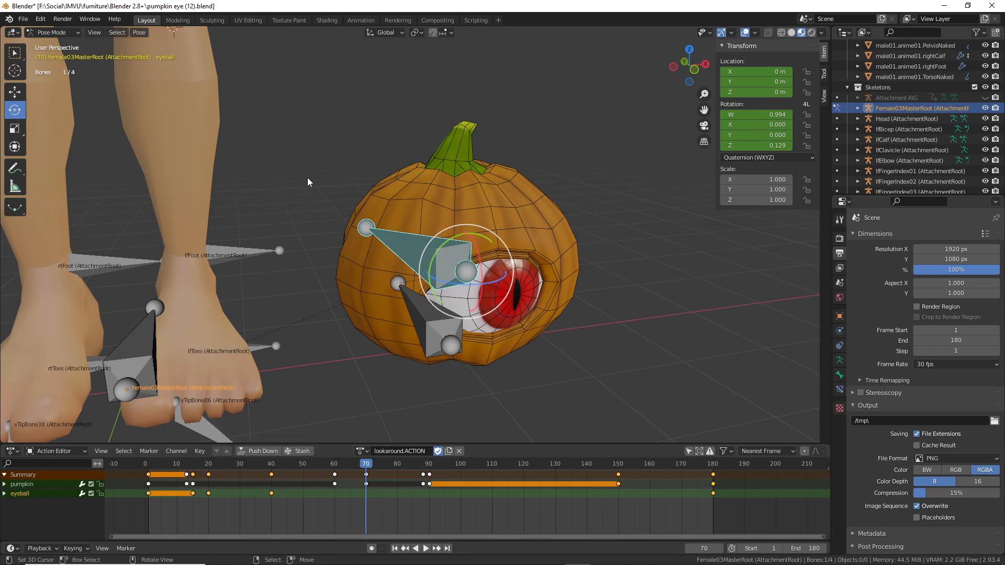
pyautogui.click(140, 33)
pyautogui.moveTo(154, 55)
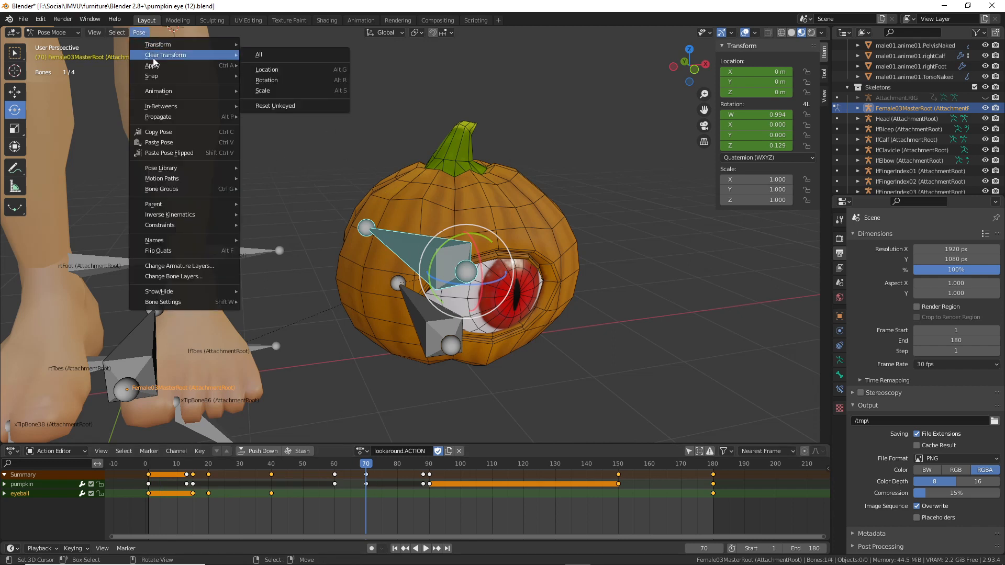
pyautogui.click(266, 56)
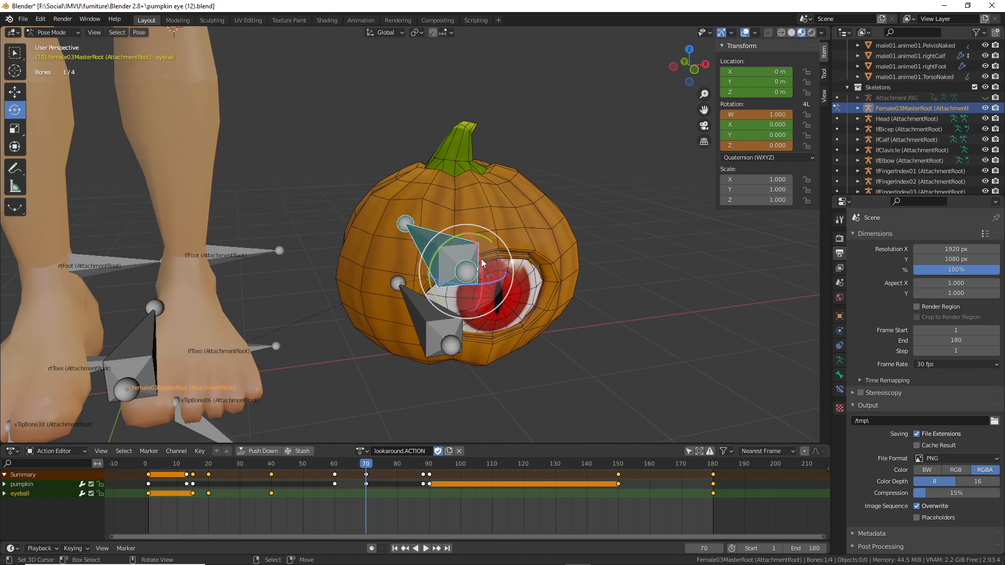
pyautogui.press('i')
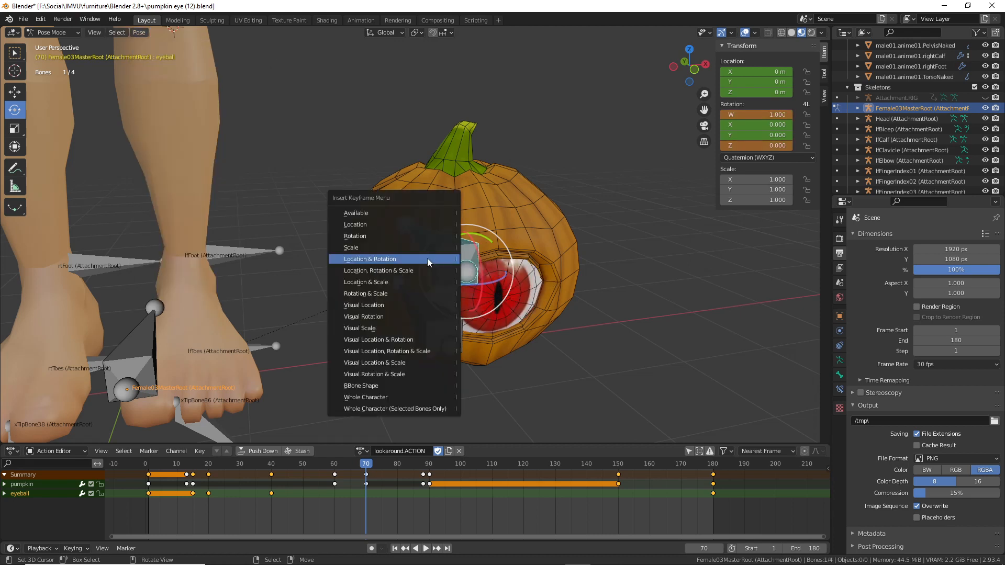
pyautogui.click(379, 260)
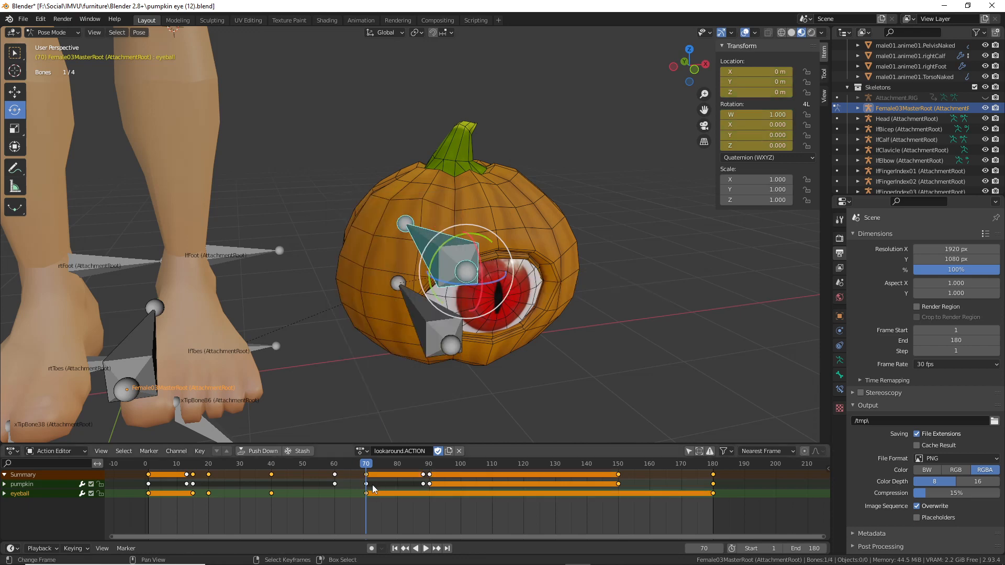
# - Move the eyeball bone's keyframe at frame 40 to frame 60, in line with the pumpkin bone's keyframe
pyautogui.moveTo(369, 464); pyautogui.dragTo(278, 483)
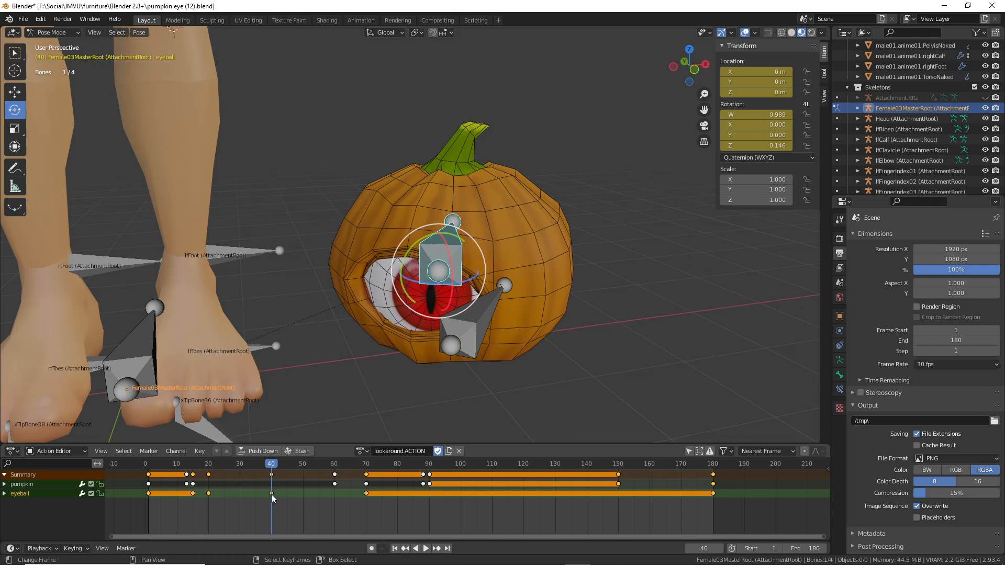
pyautogui.click(272, 496)
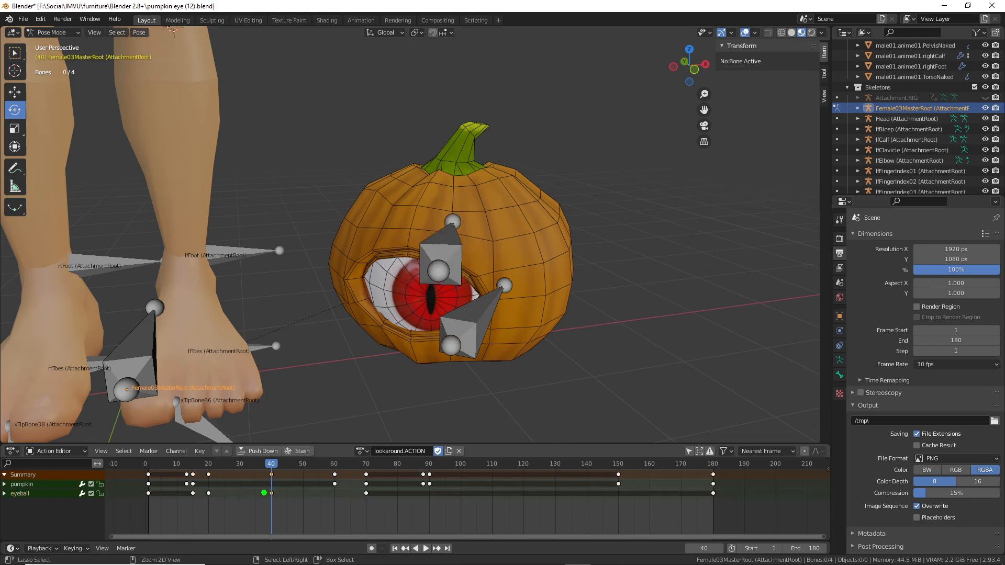
pyautogui.moveTo(264, 493)
pyautogui.mouseDown()
pyautogui.moveTo(294, 495)
pyautogui.moveTo(270, 485)
pyautogui.mouseUp()
pyautogui.moveTo(301, 492); pyautogui.dragTo(341, 483)
pyautogui.press('Escape')
pyautogui.moveTo(271, 495); pyautogui.dragTo(334, 500)
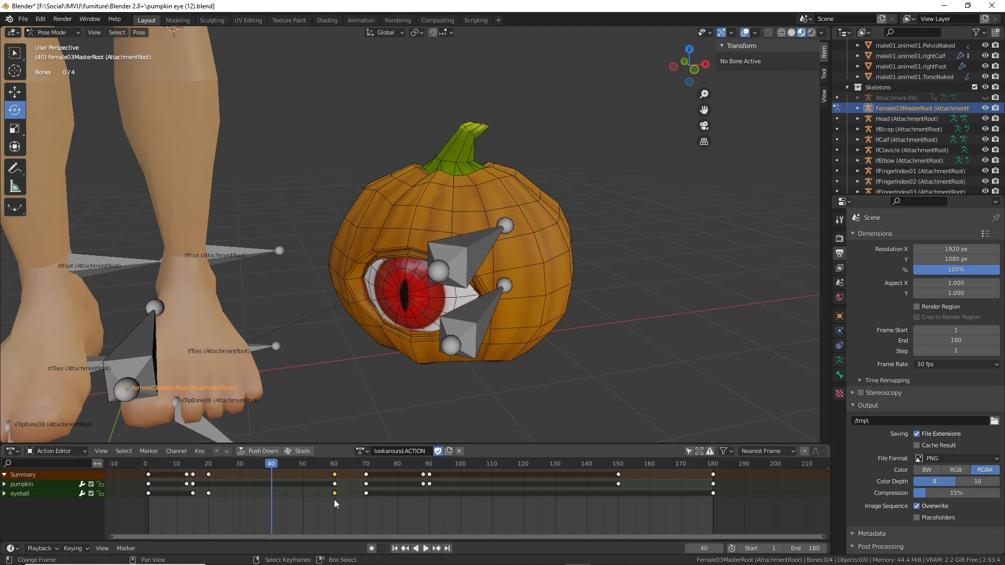
# - Scrub through the retimed eyeball motion to frame 90 and check the eye from the pumpkin's front
pyautogui.press('space')
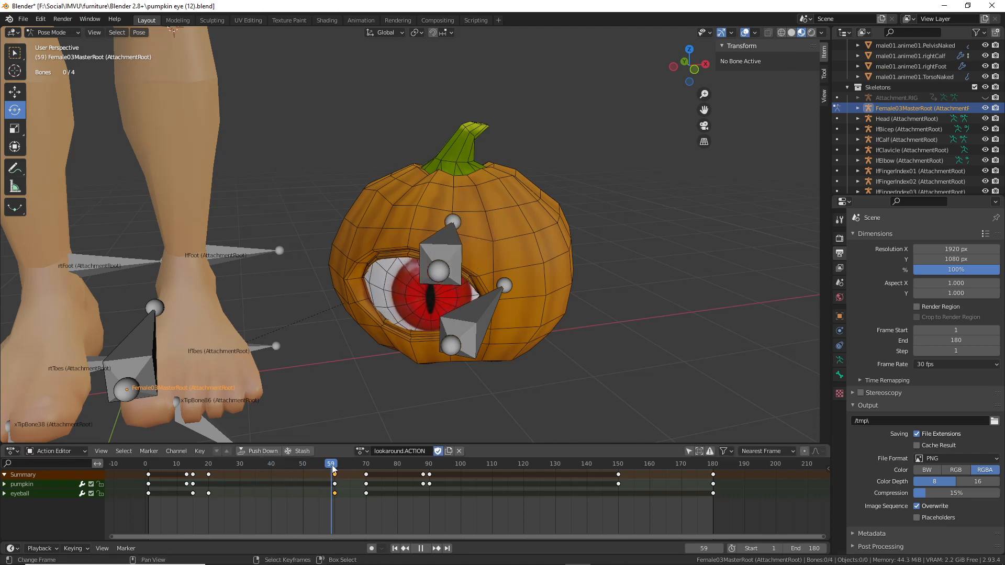
pyautogui.moveTo(360, 473); pyautogui.dragTo(429, 472)
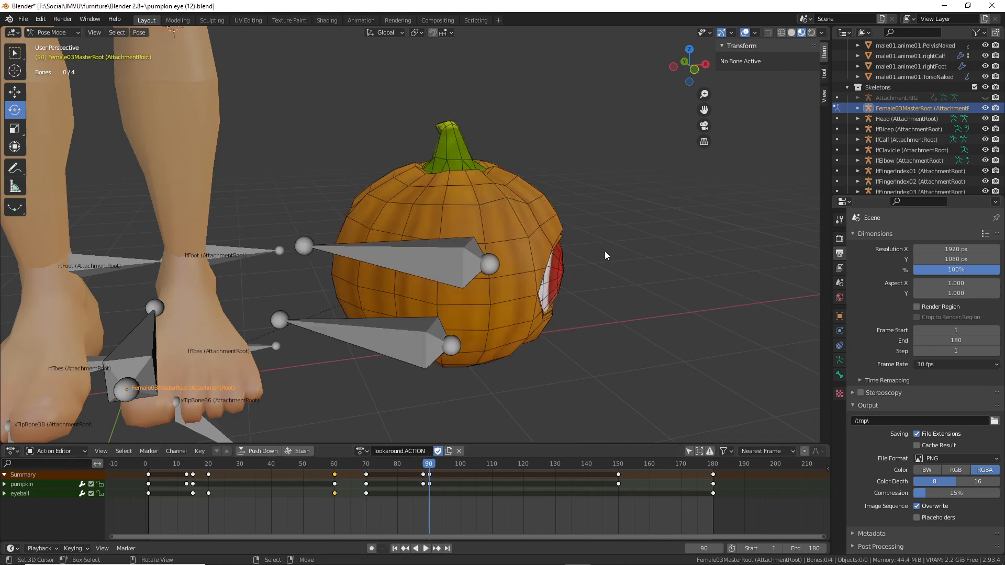
pyautogui.moveTo(605, 250); pyautogui.dragTo(537, 270, button='middle')
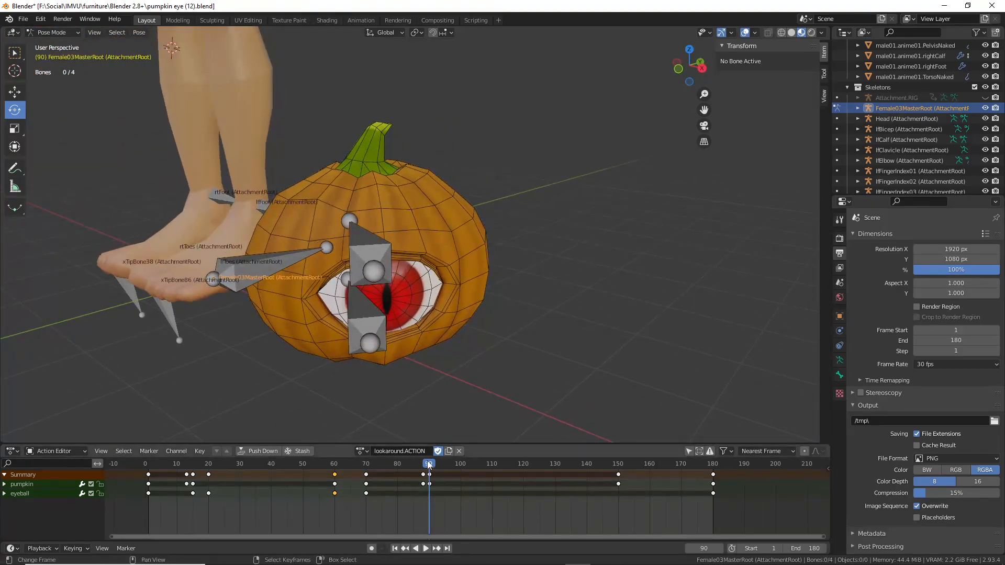
pyautogui.moveTo(429, 466)
pyautogui.mouseDown()
pyautogui.moveTo(366, 467)
pyautogui.moveTo(430, 473)
pyautogui.mouseUp()
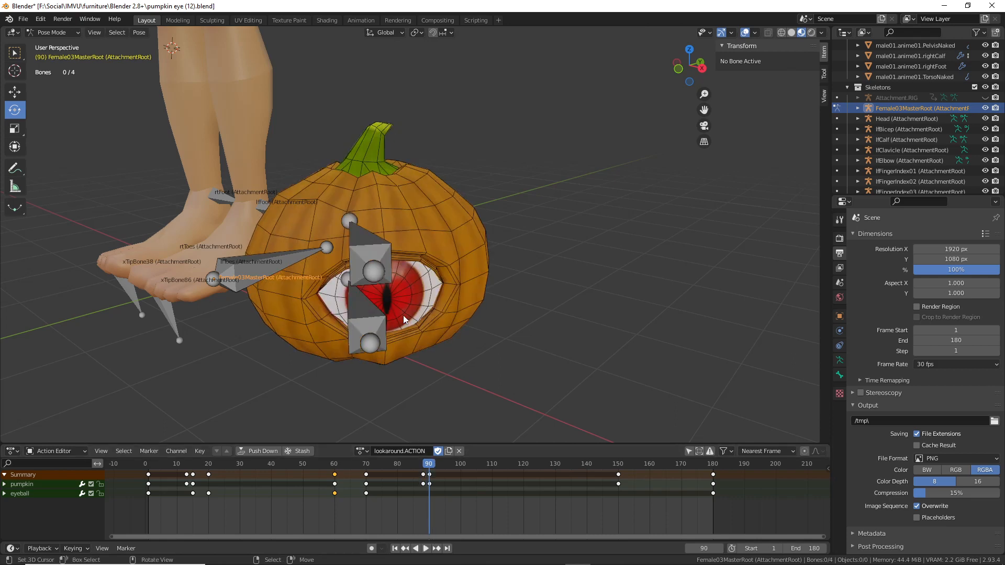
# - Rotate the eyeball bone about 19.8° around global Z at frame 90 and insert a Location & Rotation keyframe
pyautogui.click(363, 251)
pyautogui.moveTo(361, 255); pyautogui.dragTo(359, 271, button='middle')
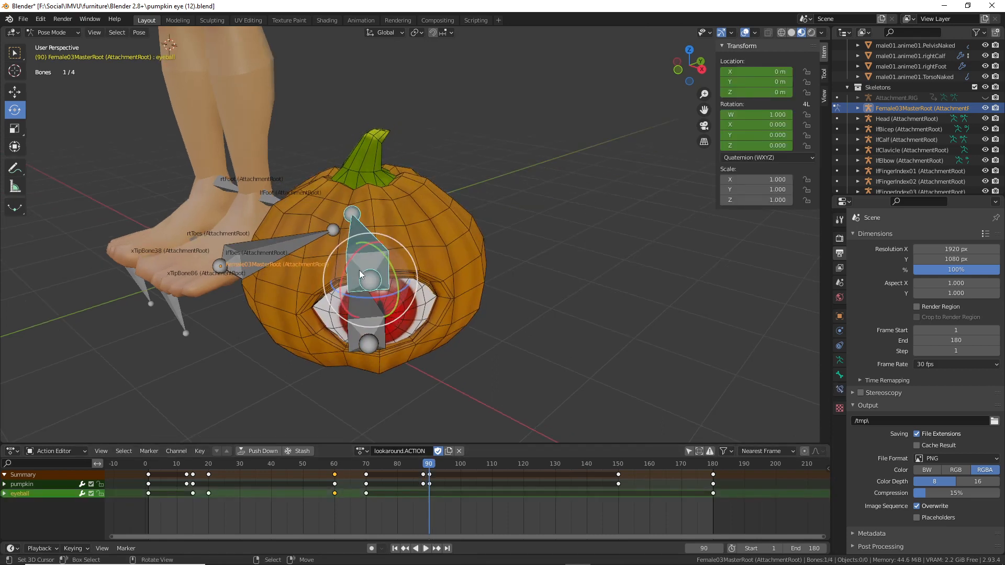
pyautogui.moveTo(359, 296); pyautogui.dragTo(369, 297)
pyautogui.press('i')
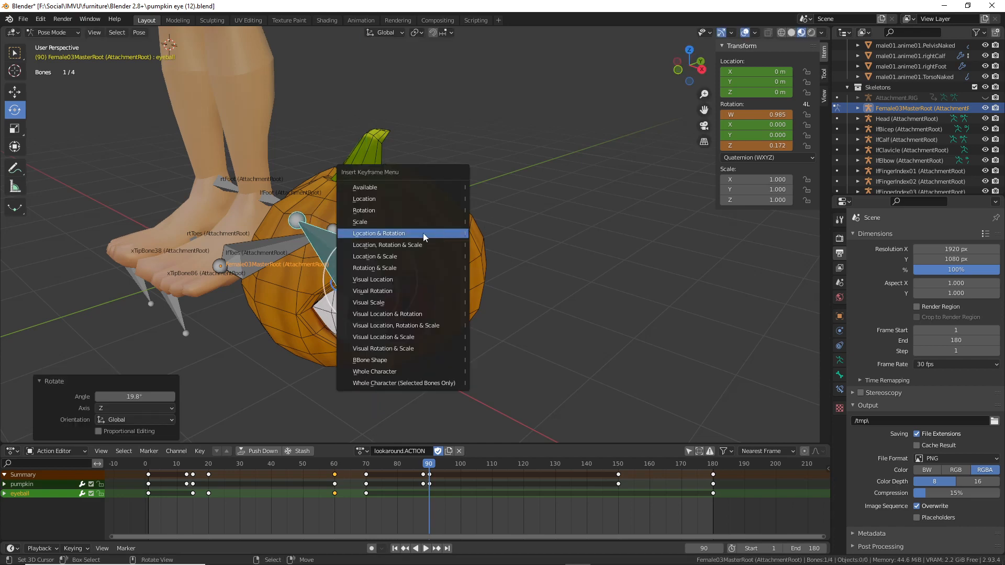
pyautogui.click(420, 233)
# - Try to copy the eyeball bone's pose from frame 90 and paste it at frame 150
pyautogui.moveTo(428, 464); pyautogui.dragTo(492, 464)
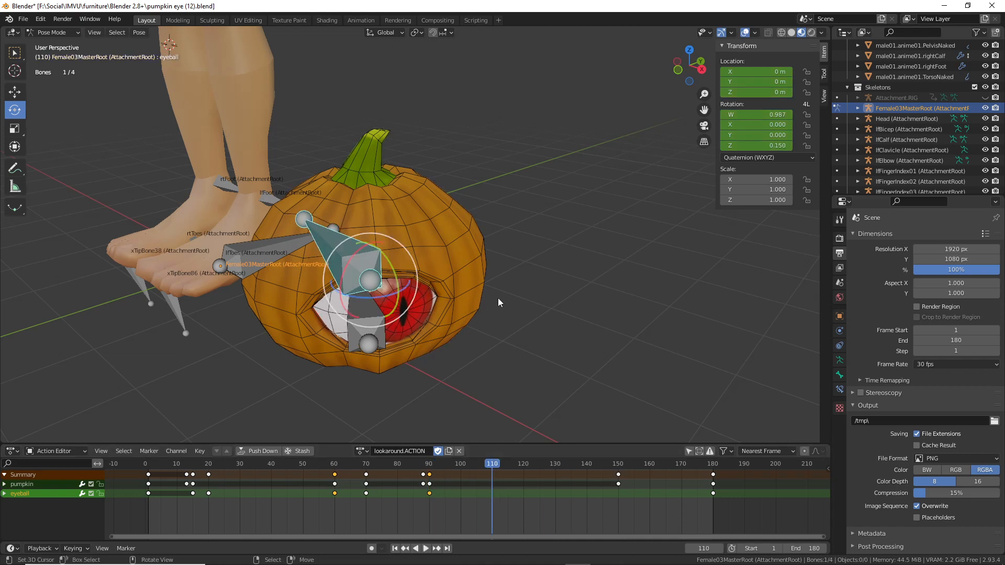
pyautogui.moveTo(498, 297); pyautogui.dragTo(476, 335, button='middle')
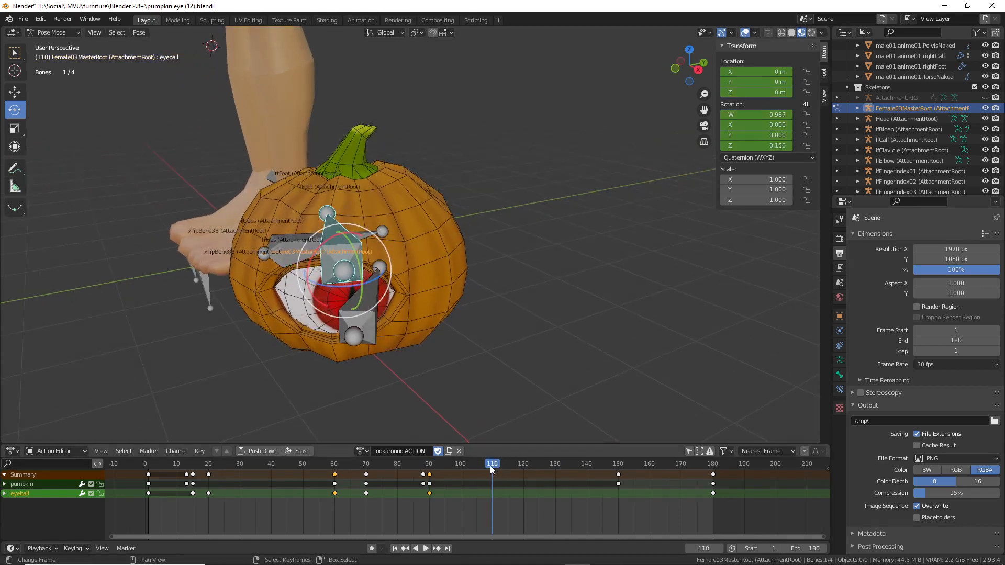
pyautogui.moveTo(490, 466); pyautogui.dragTo(431, 469)
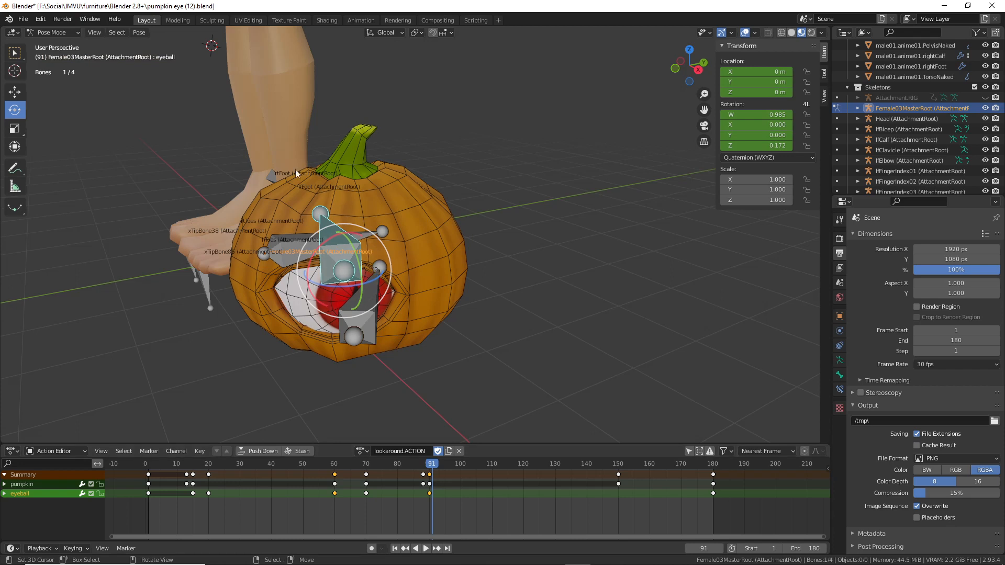
pyautogui.click(139, 33)
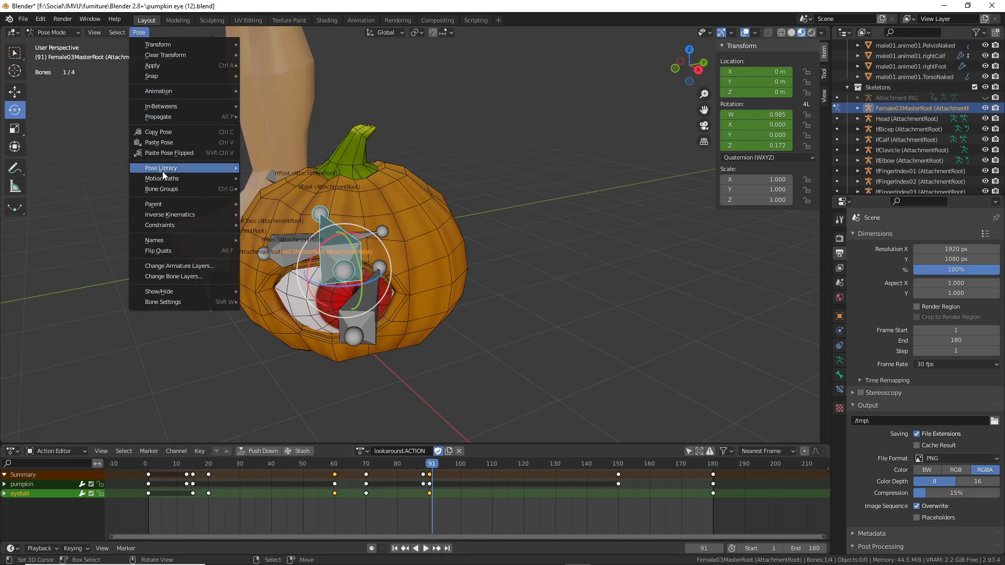
pyautogui.click(156, 132)
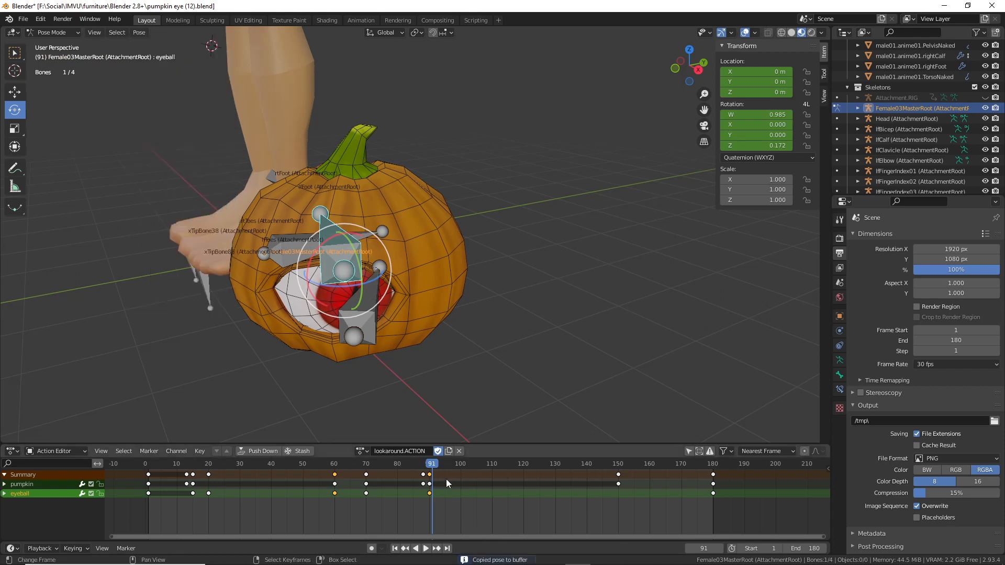
pyautogui.click(429, 470)
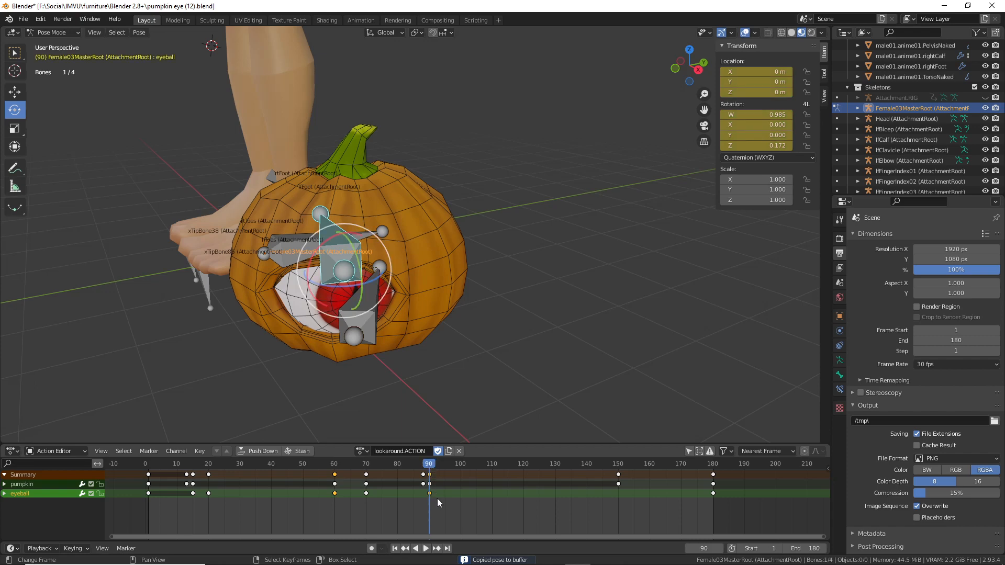
pyautogui.click(138, 33)
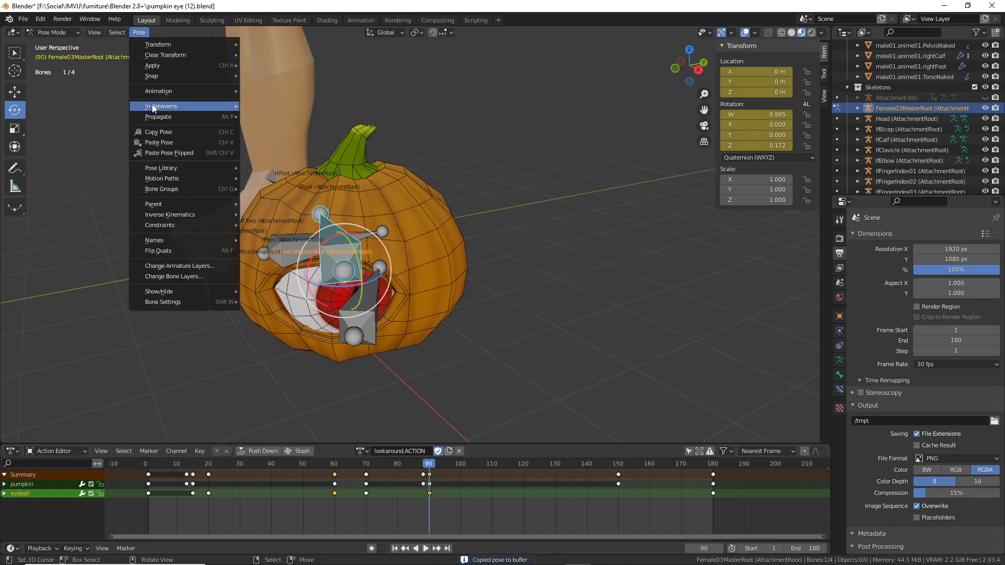
pyautogui.click(151, 133)
pyautogui.moveTo(429, 470); pyautogui.dragTo(619, 469)
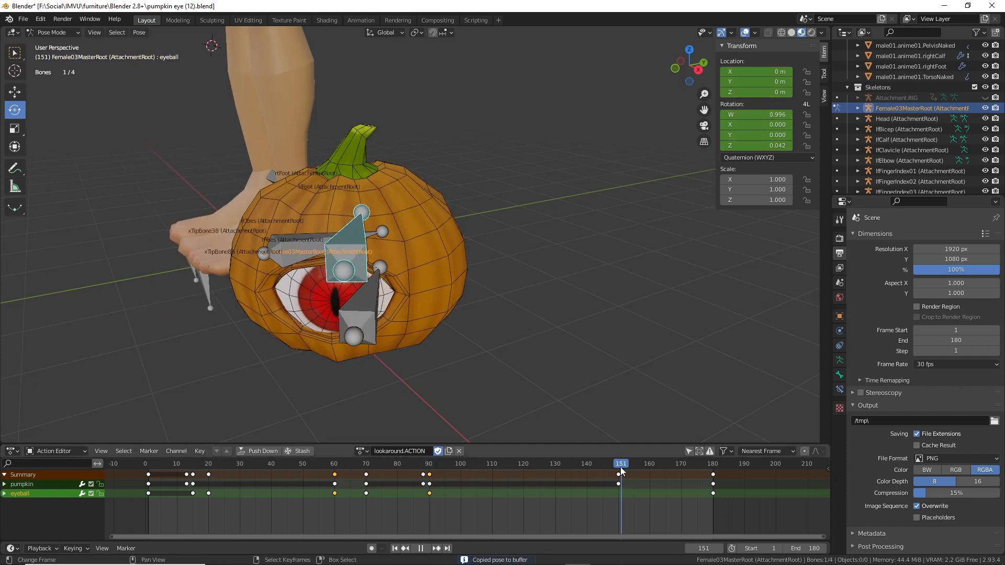
pyautogui.click(139, 33)
pyautogui.click(155, 142)
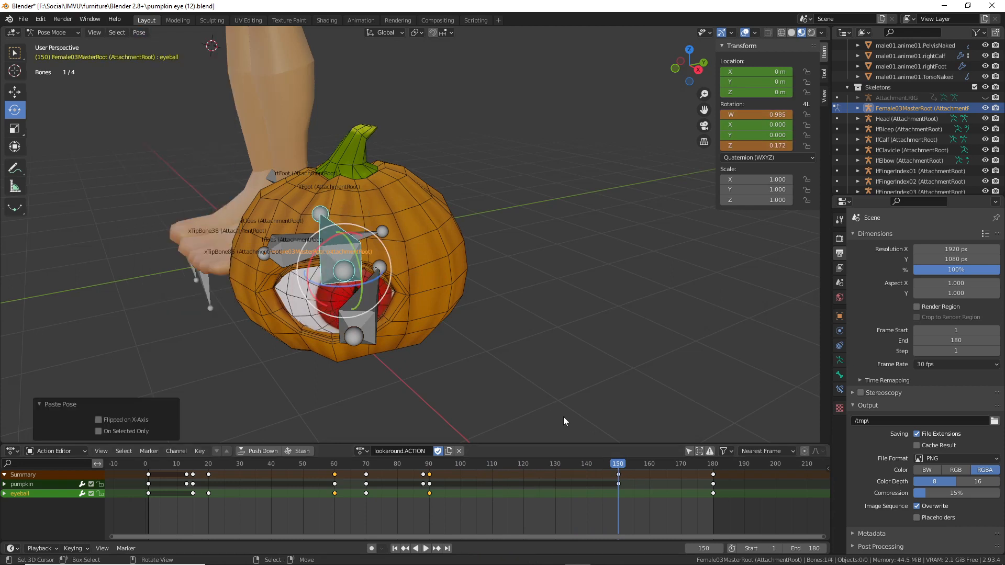
pyautogui.click(618, 467)
pyautogui.press('space')
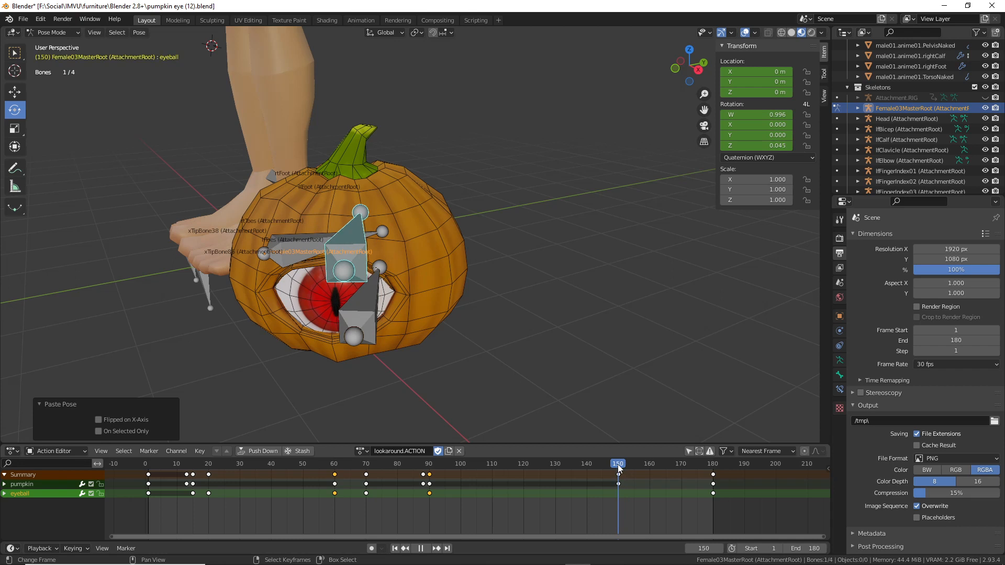
pyautogui.moveTo(350, 258); pyautogui.dragTo(343, 263, button='middle')
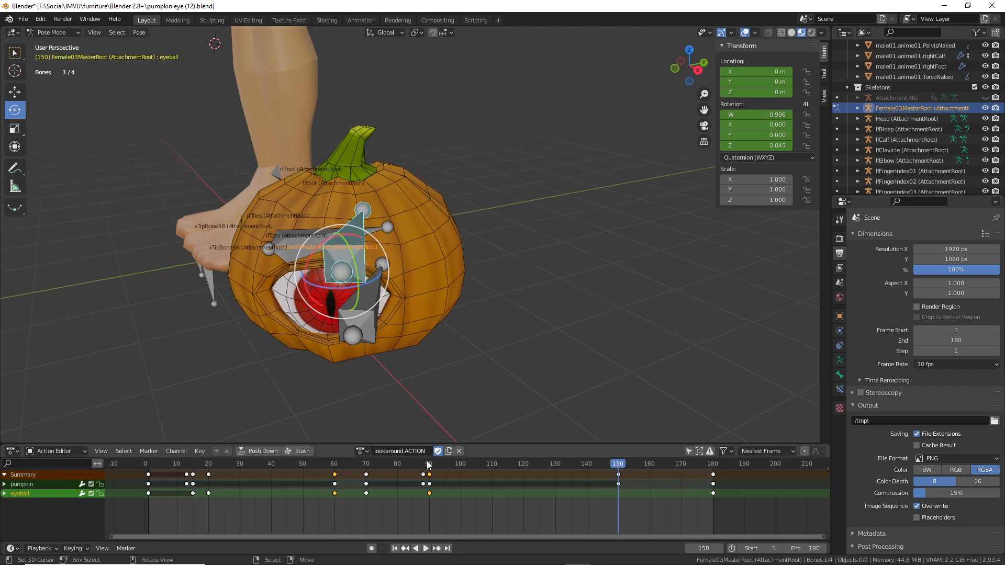
# - Copy the eyeball bone's pose at frame 90
pyautogui.click(429, 494)
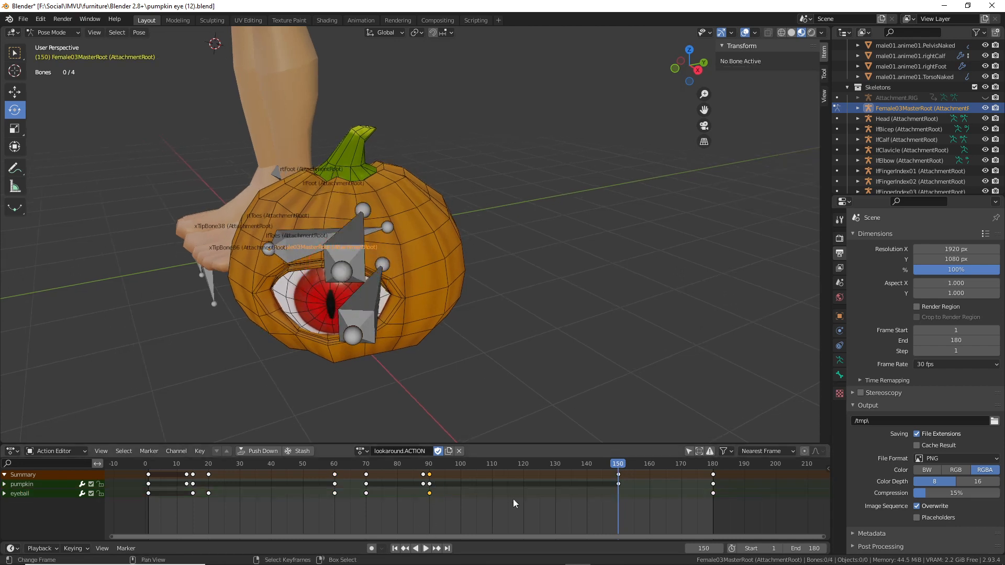
pyautogui.moveTo(622, 465); pyautogui.dragTo(429, 481)
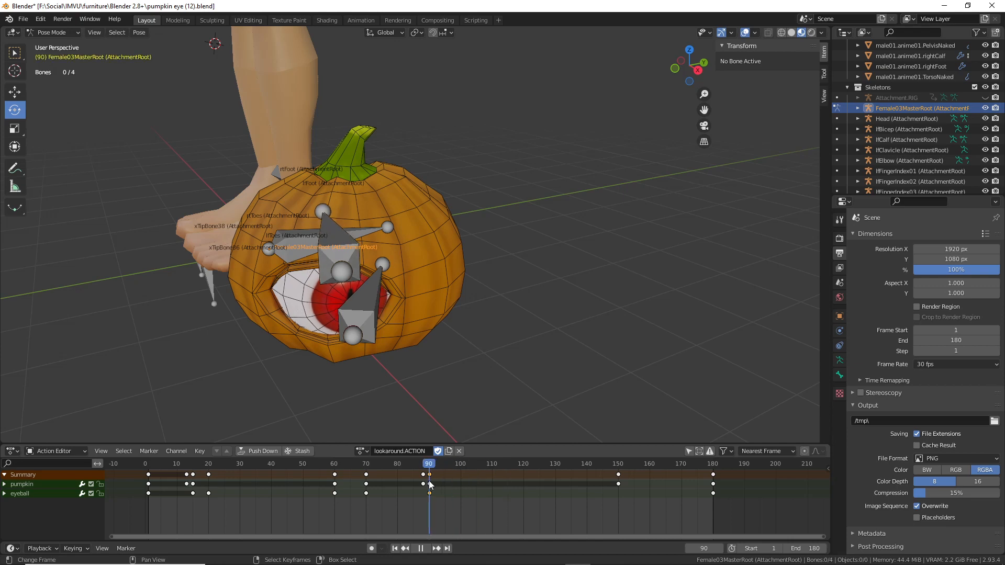
pyautogui.click(355, 253)
pyautogui.moveTo(355, 254); pyautogui.dragTo(308, 275, button='middle')
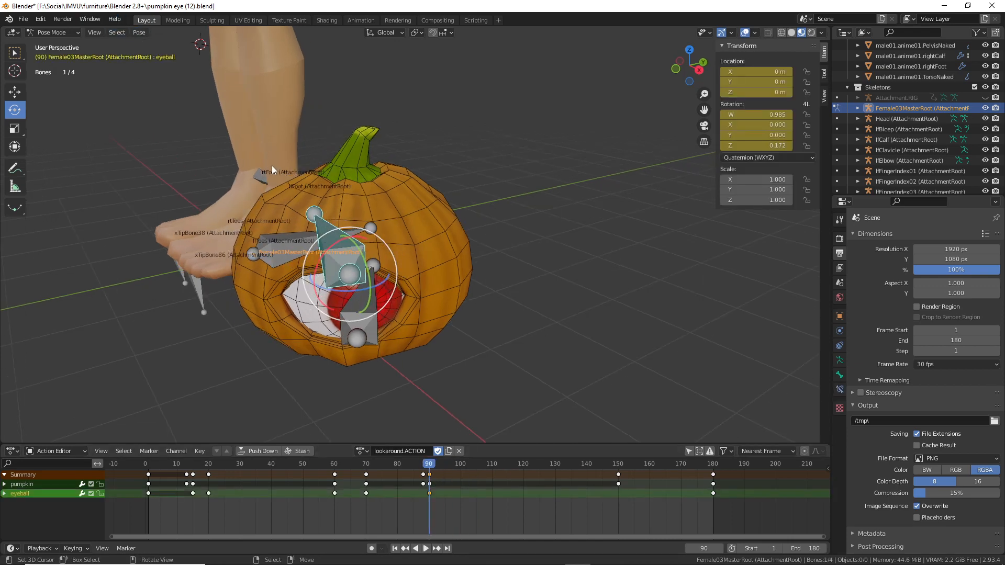
pyautogui.click(138, 32)
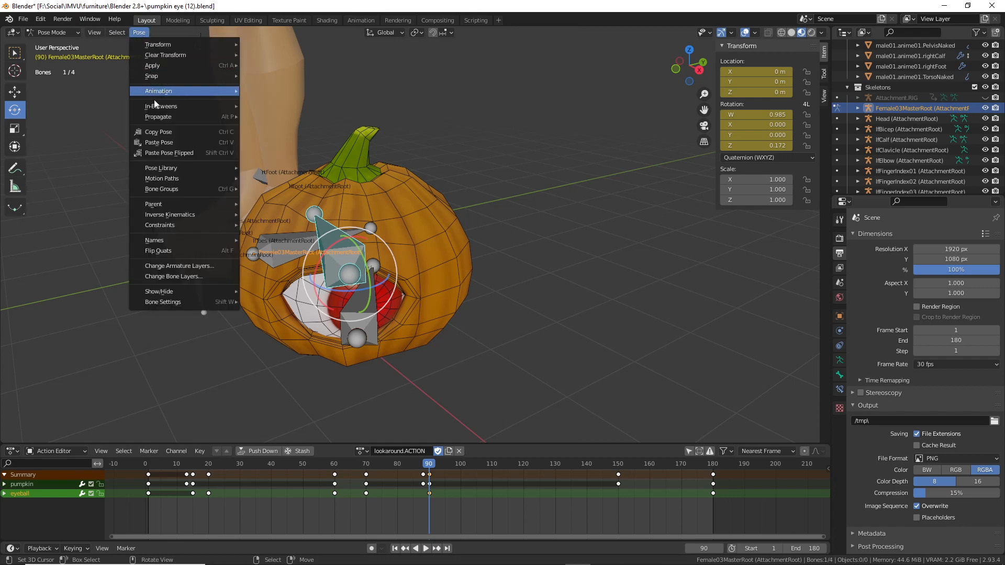
pyautogui.click(155, 131)
# - Paste the copied eyeball pose at frame 150 and insert a Location & Rotation keyframe
pyautogui.moveTo(429, 479); pyautogui.dragTo(618, 482)
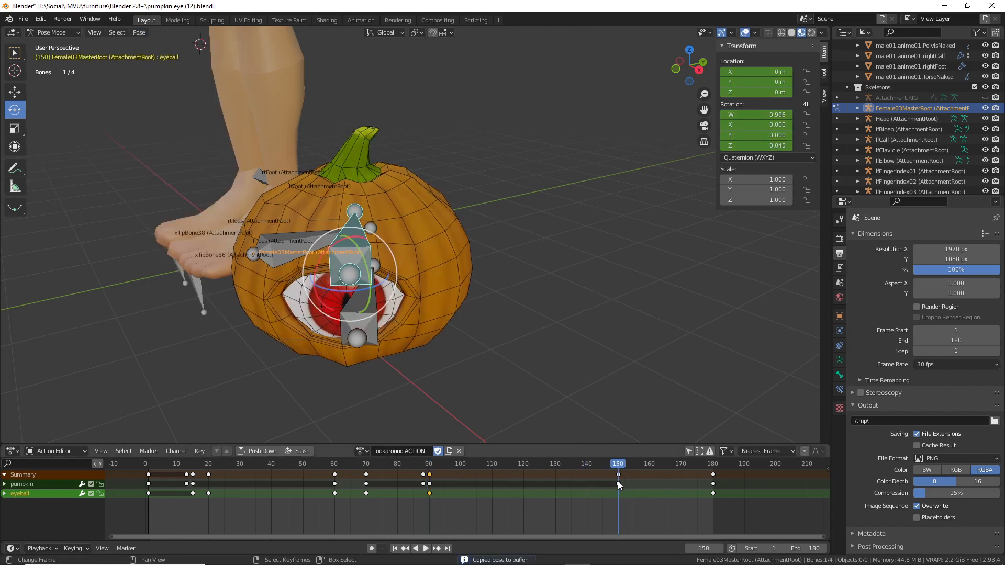
pyautogui.click(141, 32)
pyautogui.click(160, 143)
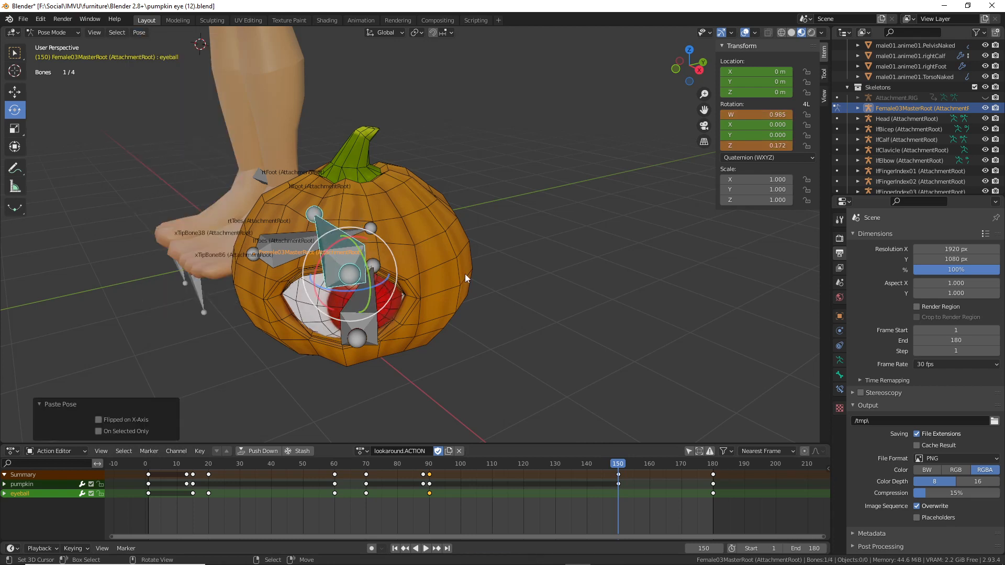
pyautogui.press('i')
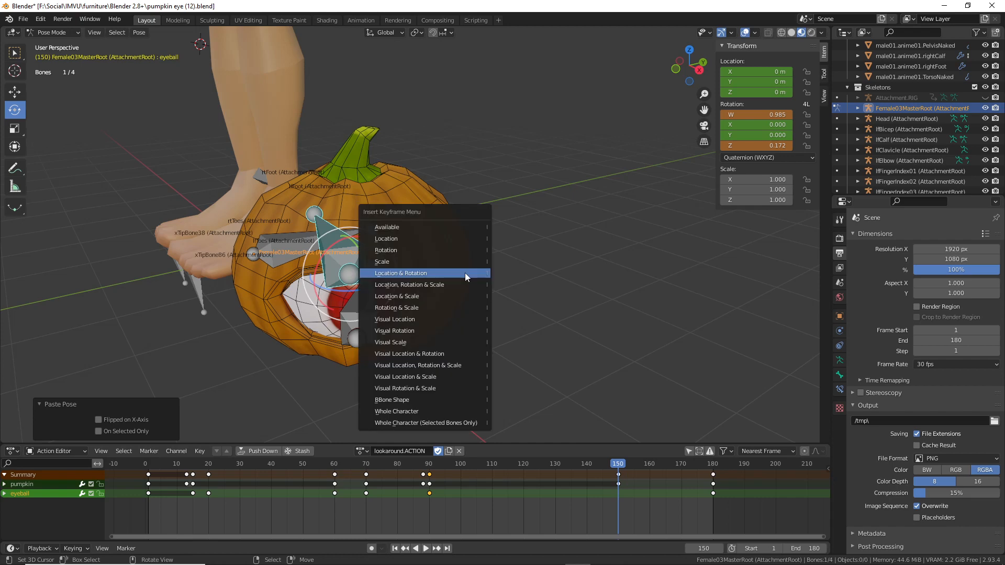
pyautogui.click(433, 273)
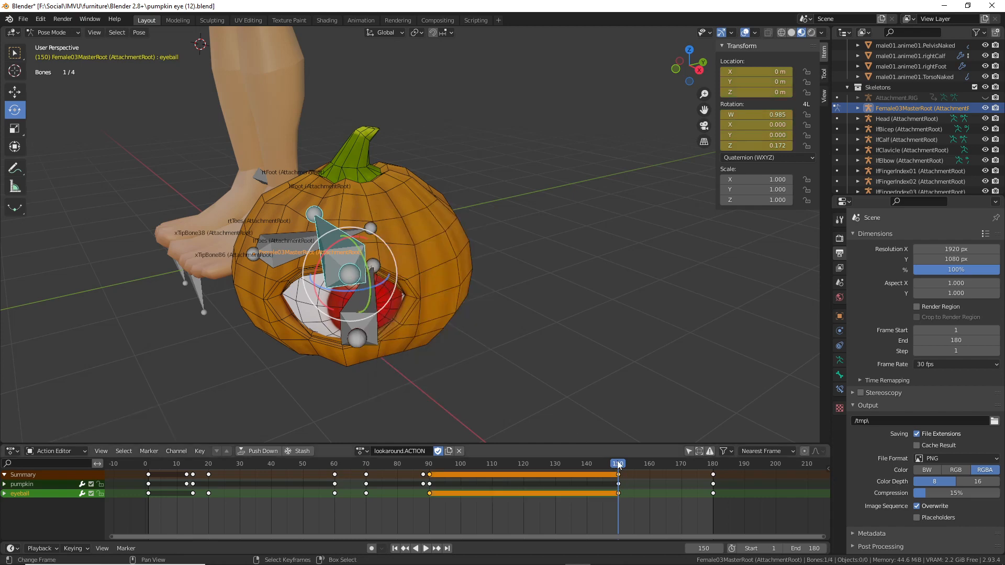
# - Scrub to frame 180 and play back the animation to check the eyeball and pumpkin motion from the front
pyautogui.moveTo(619, 465); pyautogui.dragTo(501, 478)
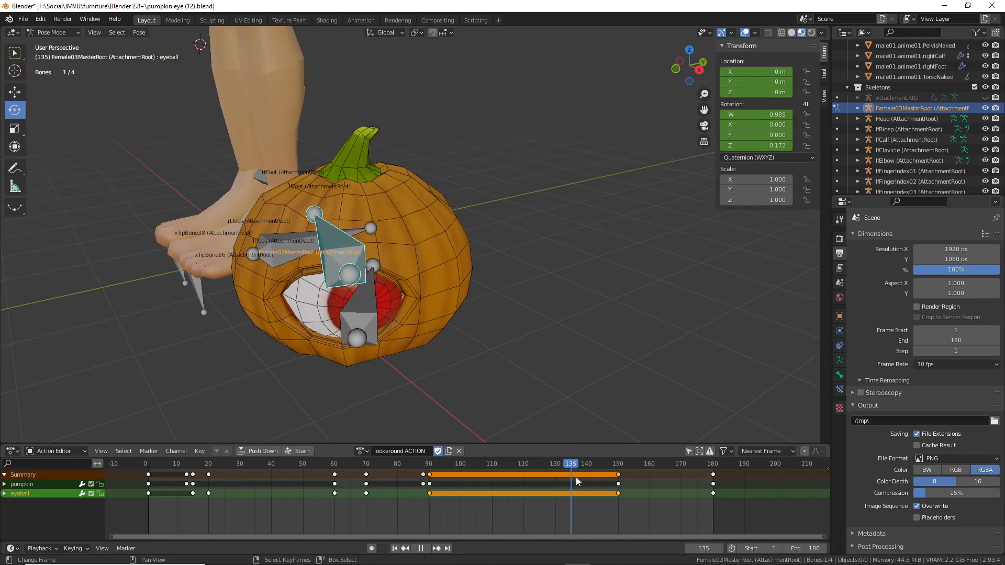
pyautogui.moveTo(612, 481); pyautogui.dragTo(712, 485)
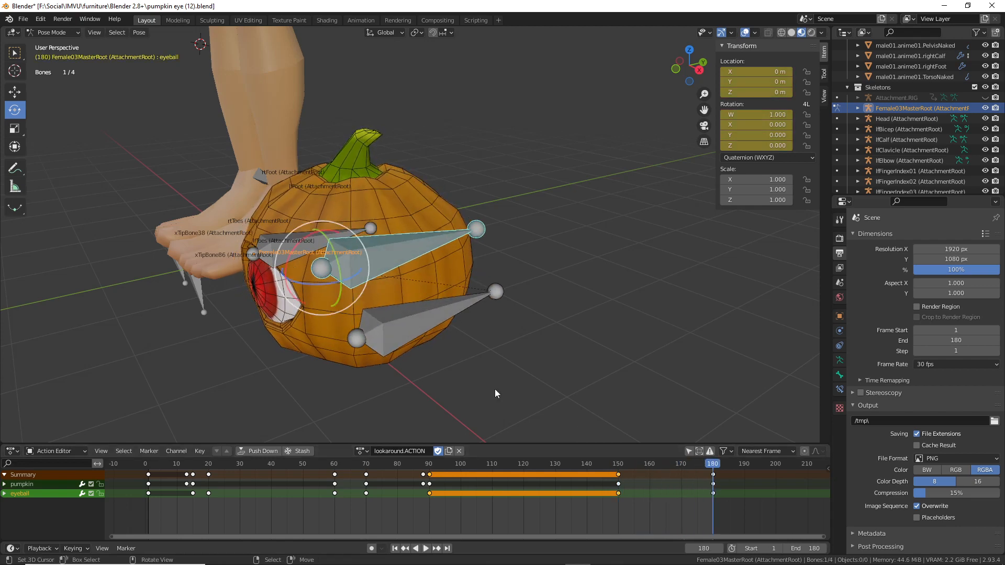
pyautogui.moveTo(496, 390); pyautogui.dragTo(414, 309, button='middle')
pyautogui.scroll(-1, 426, 318)
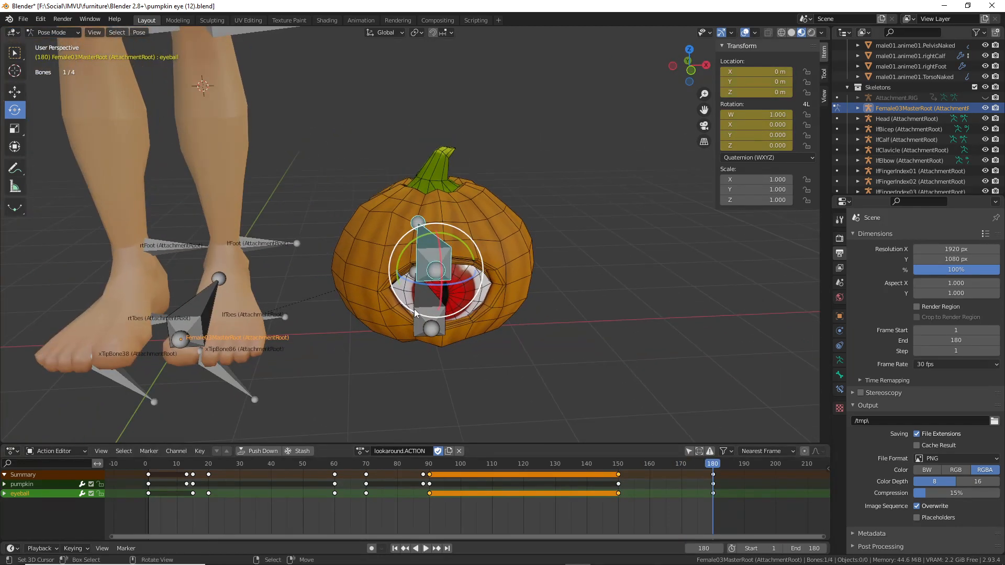
pyautogui.press('space')
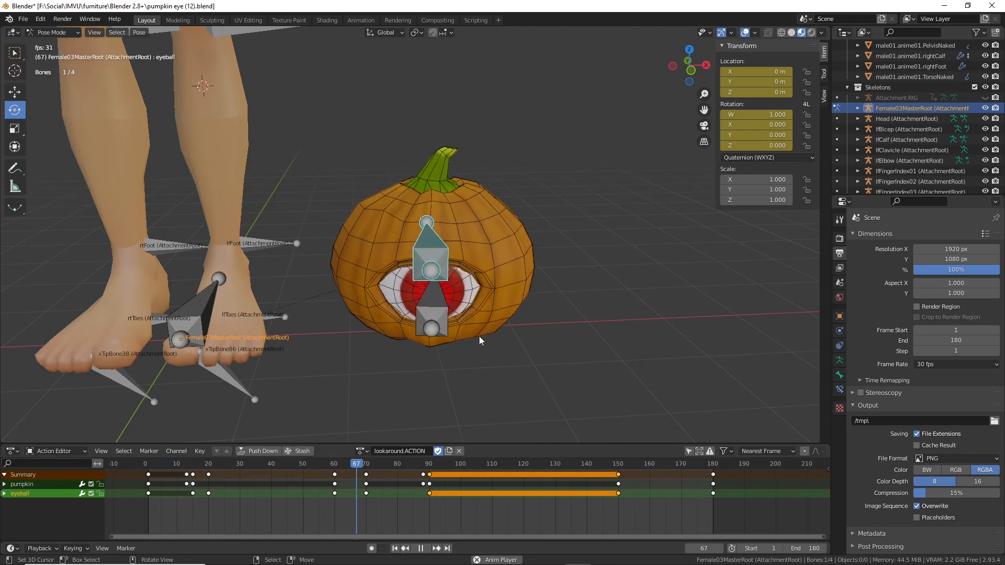
pyautogui.press('Escape')
# - Rotate the eyeball bone at frame 170 to quaternion W 0.979, Z 0.191 and keyframe its location and rotation
pyautogui.moveTo(712, 465); pyautogui.dragTo(618, 470)
pyautogui.moveTo(555, 338); pyautogui.dragTo(455, 314, button='middle')
pyautogui.moveTo(624, 468); pyautogui.dragTo(682, 472)
pyautogui.moveTo(461, 361); pyautogui.dragTo(404, 331, button='middle')
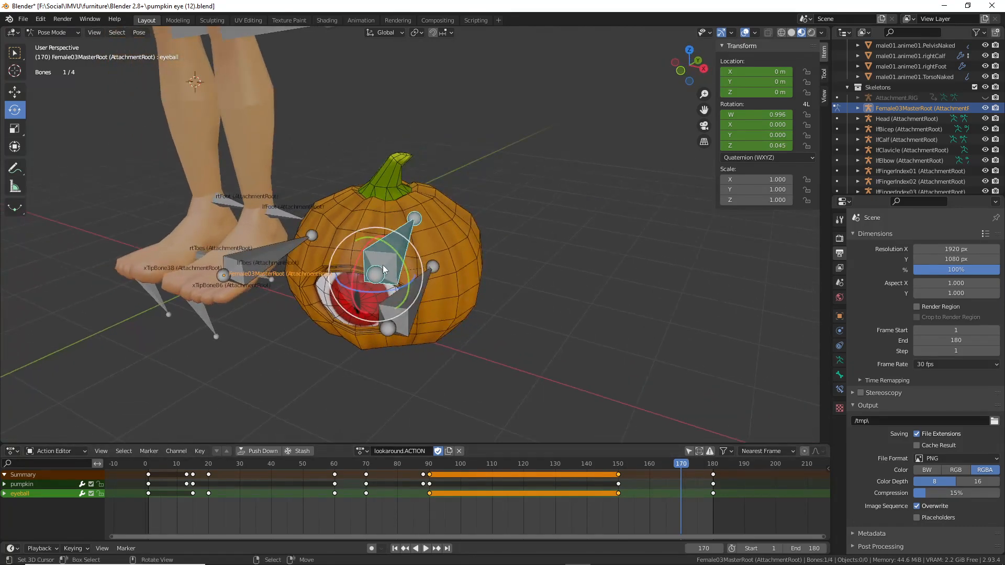
pyautogui.moveTo(388, 298); pyautogui.dragTo(427, 268)
pyautogui.press('i')
pyautogui.click(486, 313)
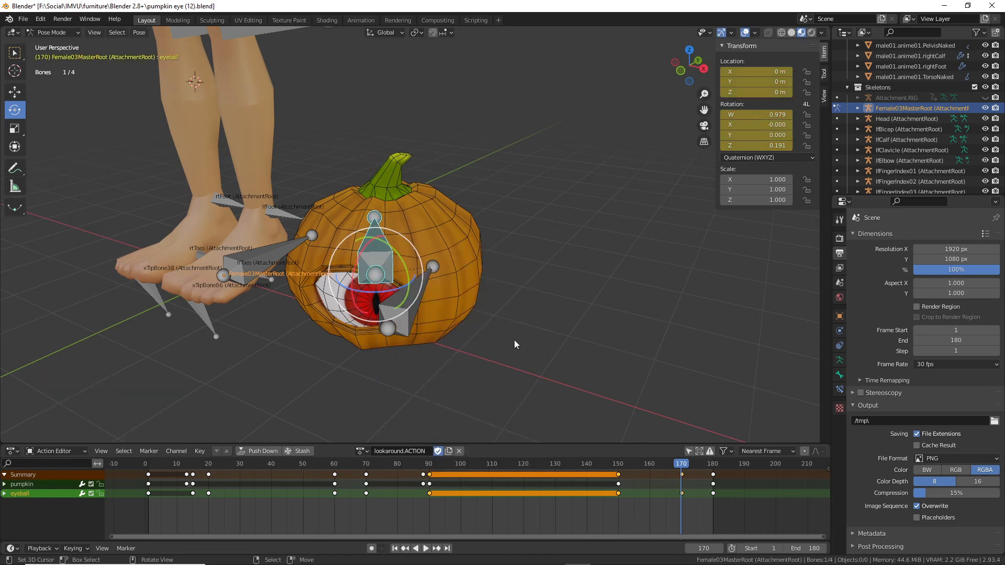
# - Rotate the eyeball bone further at frame 170, to W 0.968, Z 0.241, and update its location and rotation keyframe
pyautogui.moveTo(684, 465)
pyautogui.mouseDown()
pyautogui.moveTo(595, 466)
pyautogui.moveTo(681, 466)
pyautogui.mouseUp()
pyautogui.moveTo(386, 294); pyautogui.dragTo(396, 292)
pyautogui.press('i')
pyautogui.click(441, 319)
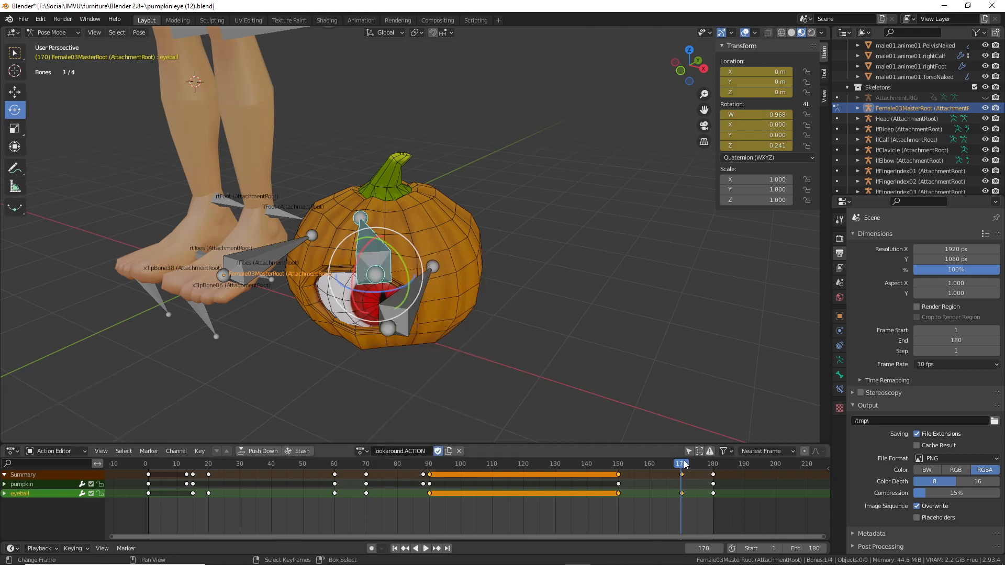
# - Move the pumpkin and eyeball keyframes at frame 90 to frame 95
pyautogui.moveTo(684, 465); pyautogui.dragTo(594, 471)
pyautogui.moveTo(482, 470); pyautogui.dragTo(429, 469)
pyautogui.click(434, 496)
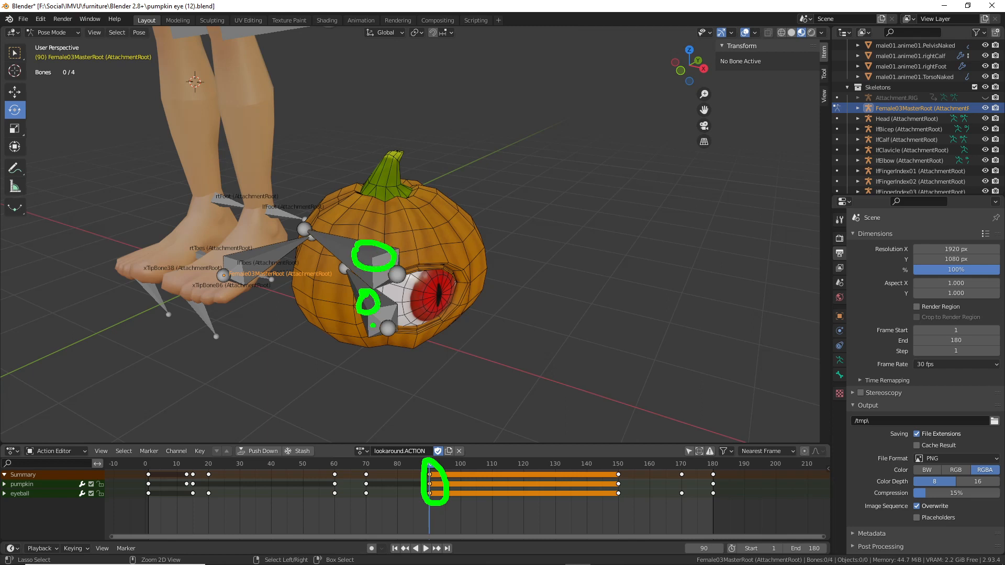
pyautogui.press('Escape')
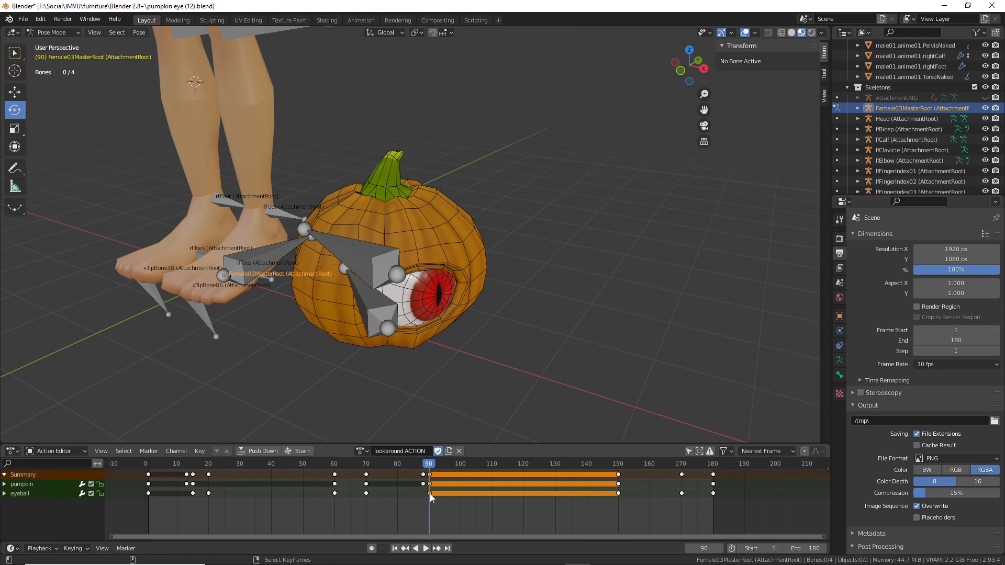
pyautogui.moveTo(430, 495); pyautogui.dragTo(445, 518)
# - Copy the eyeball bone's pose from frame 70, paste it at frame 88, and keyframe its location and rotation
pyautogui.moveTo(433, 465); pyautogui.dragTo(367, 464)
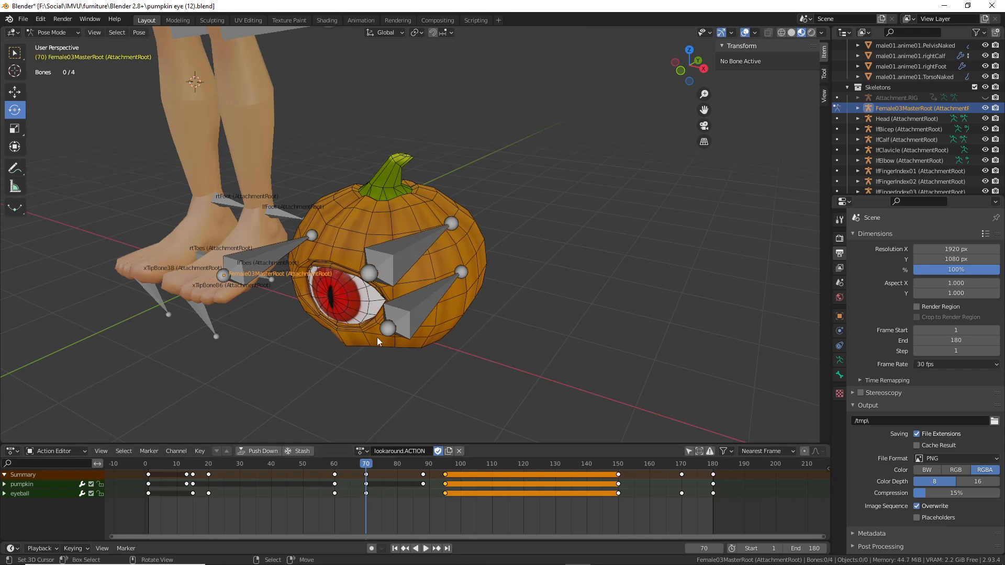
pyautogui.click(387, 265)
pyautogui.click(139, 33)
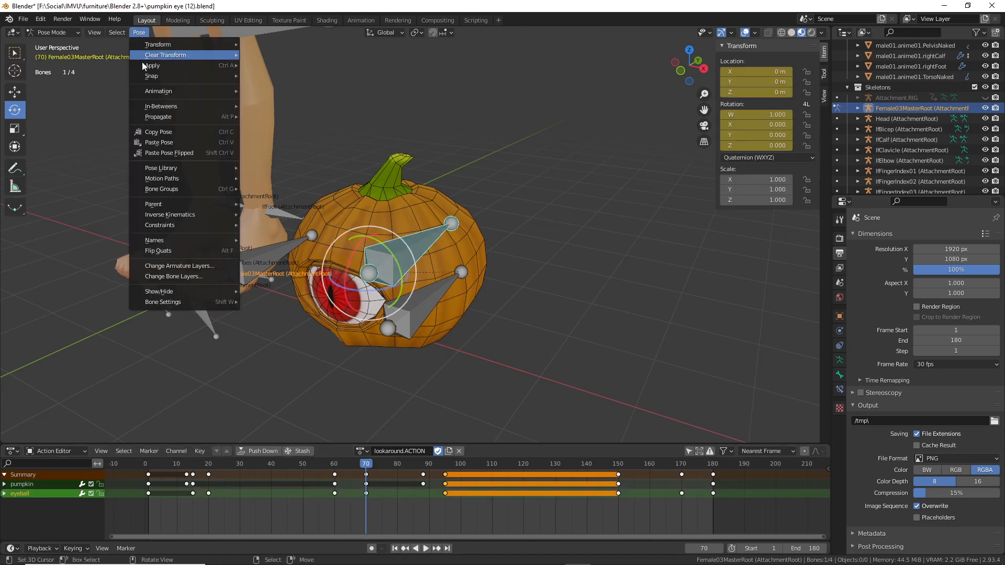
pyautogui.click(153, 132)
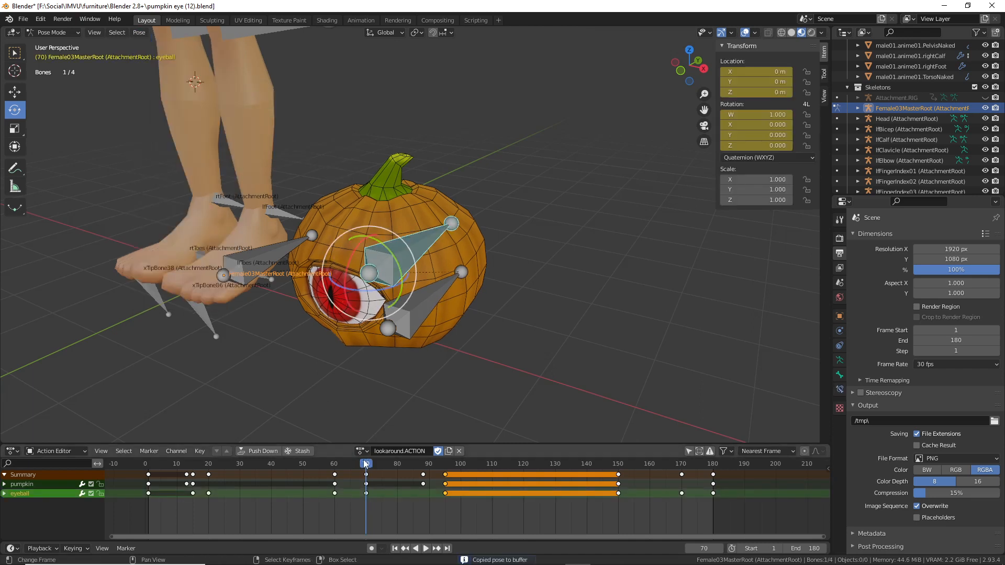
pyautogui.moveTo(369, 467); pyautogui.dragTo(423, 465)
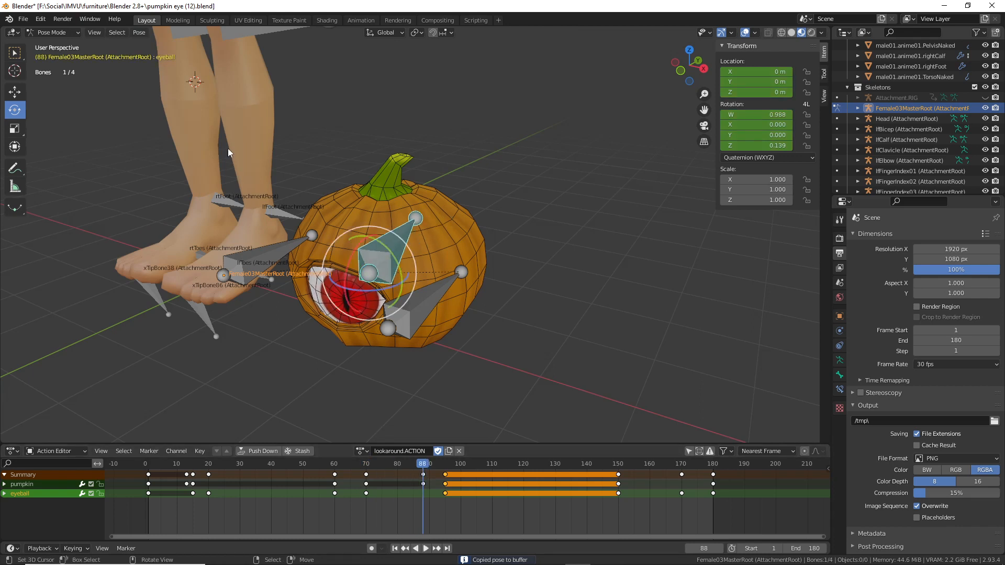
pyautogui.click(139, 32)
pyautogui.click(153, 142)
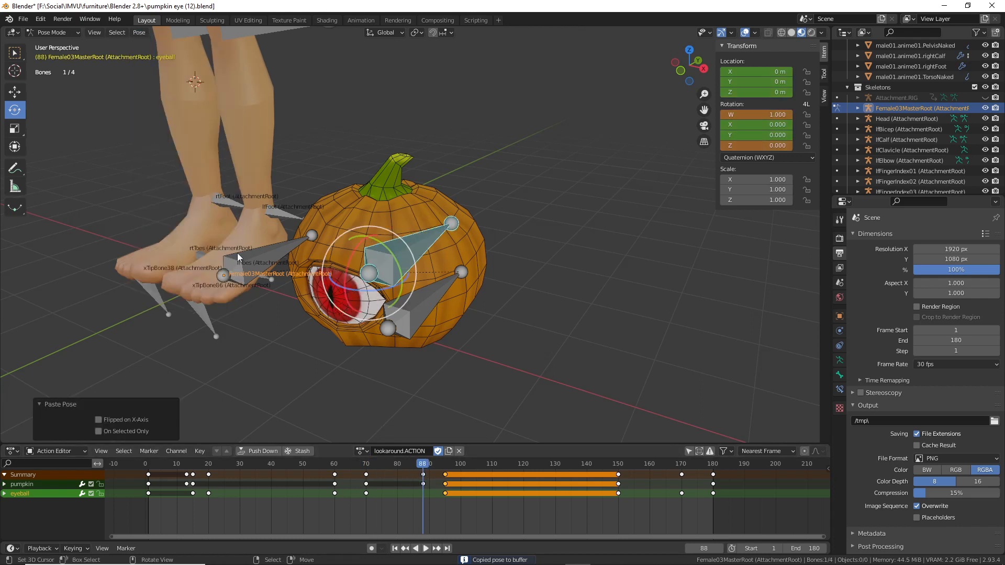
pyautogui.press('i')
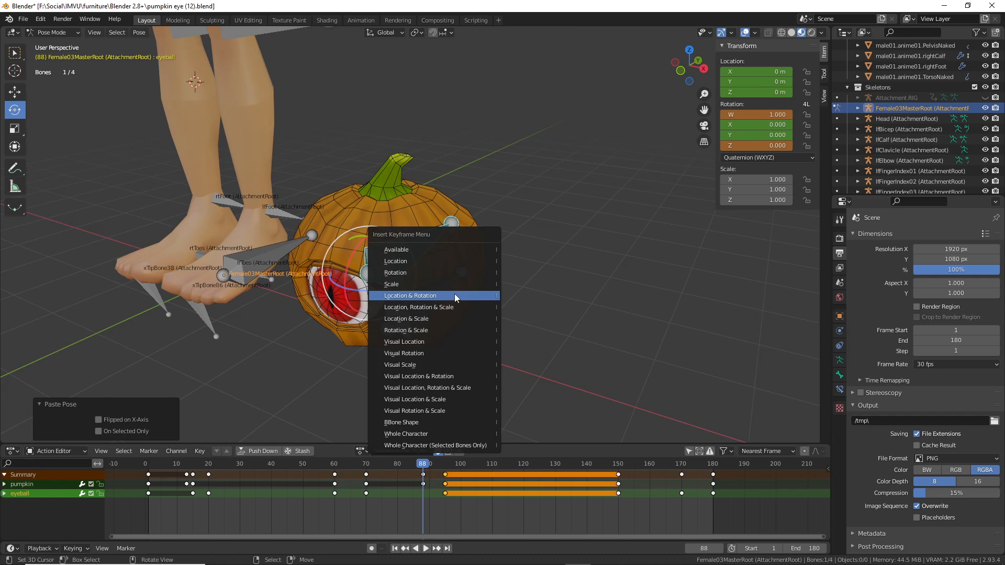
pyautogui.click(454, 293)
# - Paste the copied eyeball pose at frame 80 and insert a Location & Rotation keyframe
pyautogui.moveTo(421, 464); pyautogui.dragTo(397, 473)
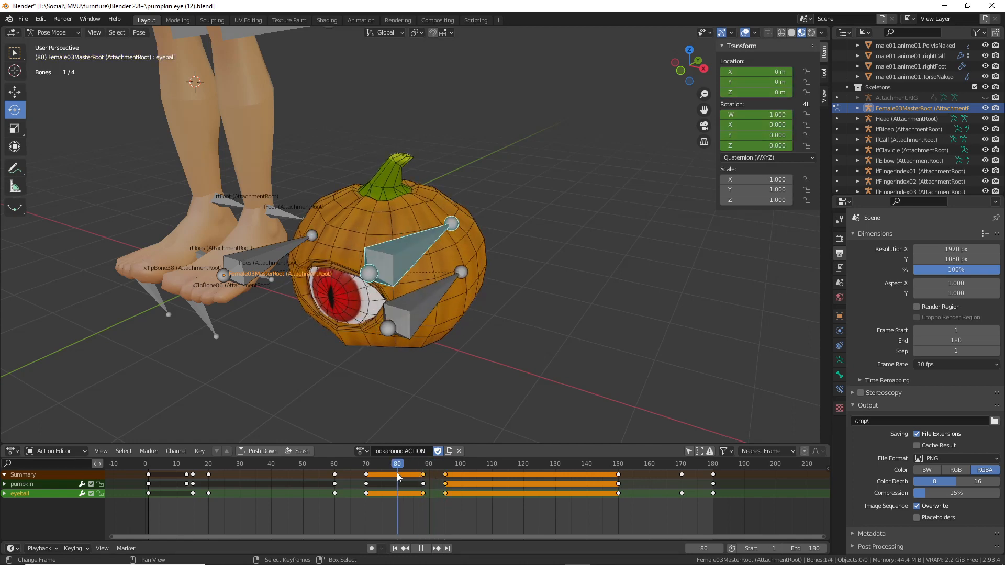
pyautogui.click(137, 33)
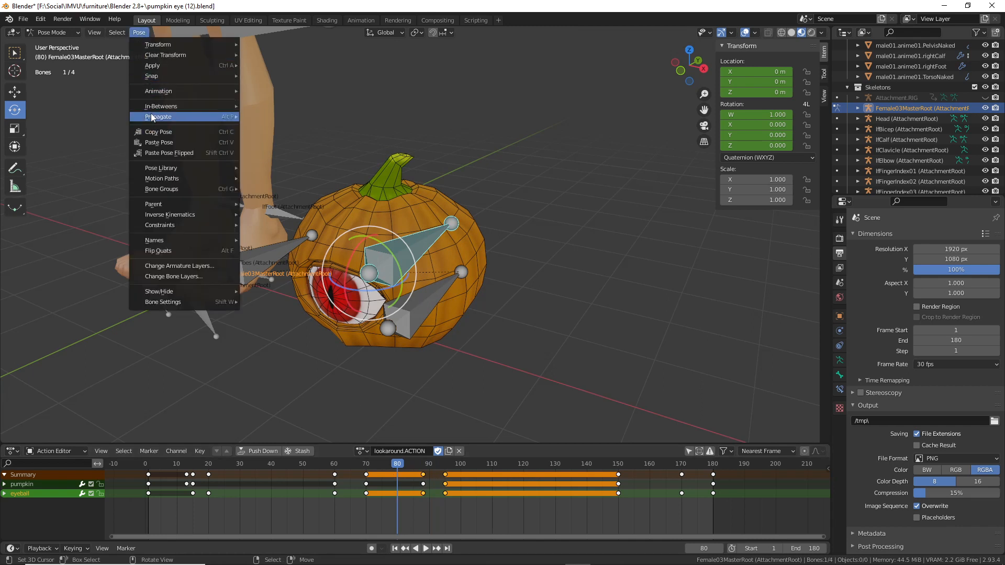
pyautogui.click(165, 144)
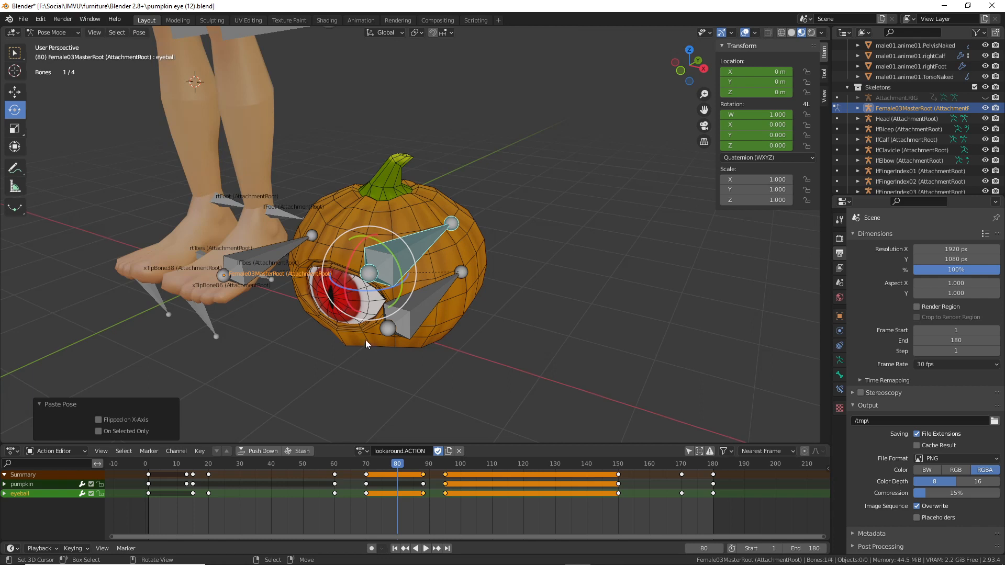
pyautogui.press('i')
pyautogui.click(340, 332)
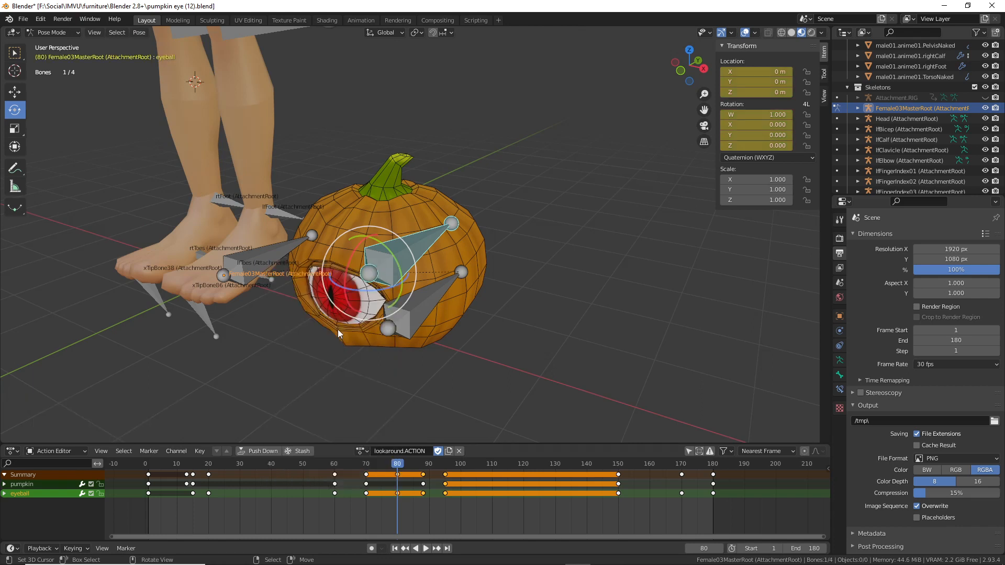
# - Rotate the eyeball bone about Z by 17.6° at frame 88 and update its location and rotation keyframe
pyautogui.click(423, 499)
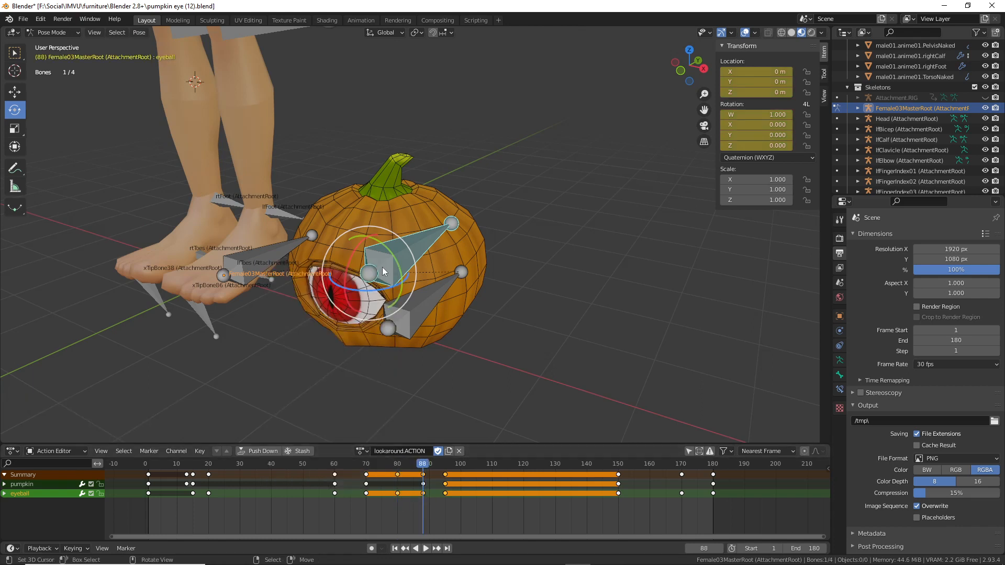
pyautogui.moveTo(362, 289); pyautogui.dragTo(380, 293)
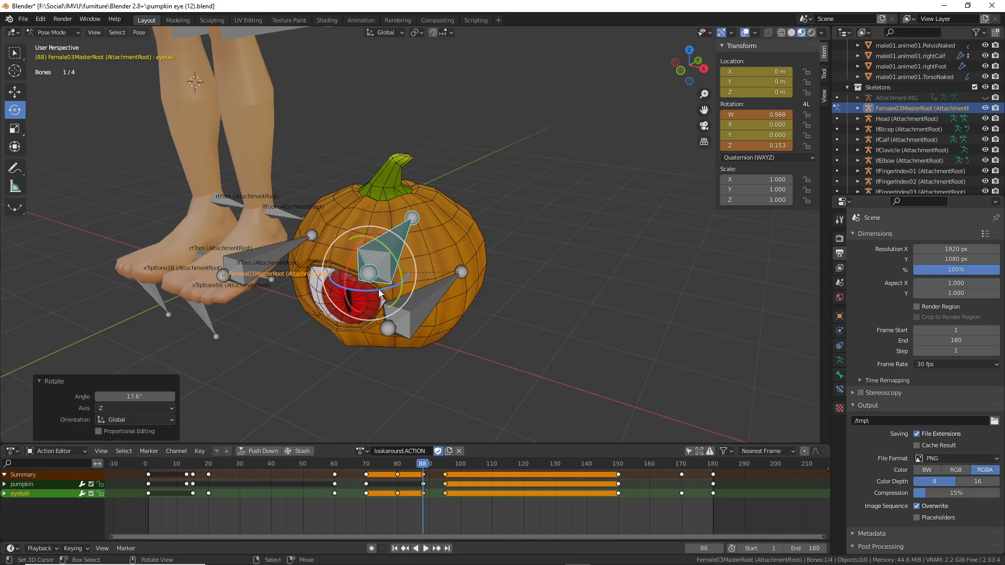
pyautogui.press('i')
pyautogui.click(364, 288)
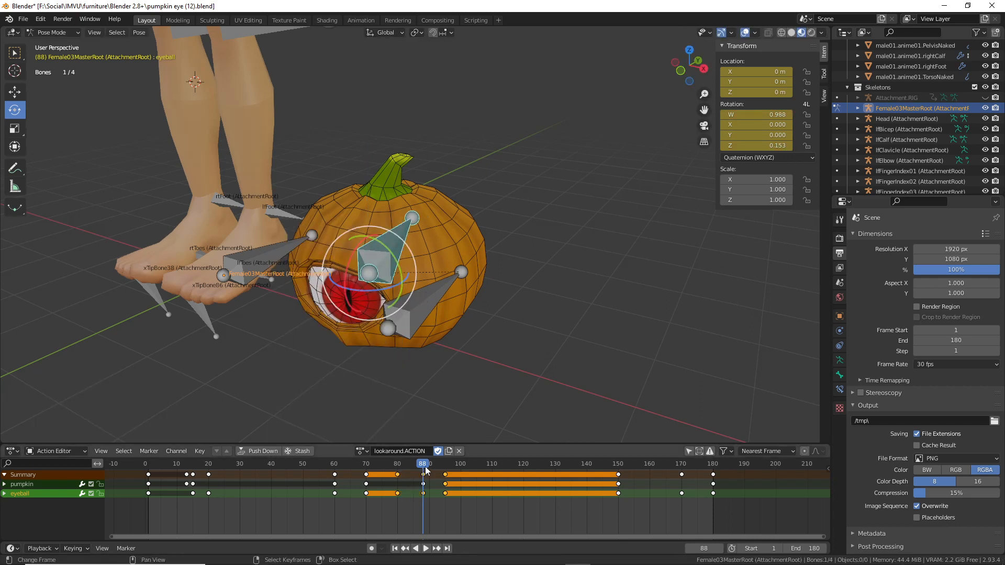
# - Play back and scrub the animation from frame 1 to check the eyeball and pumpkin motion from the front
pyautogui.moveTo(425, 470); pyautogui.dragTo(152, 482)
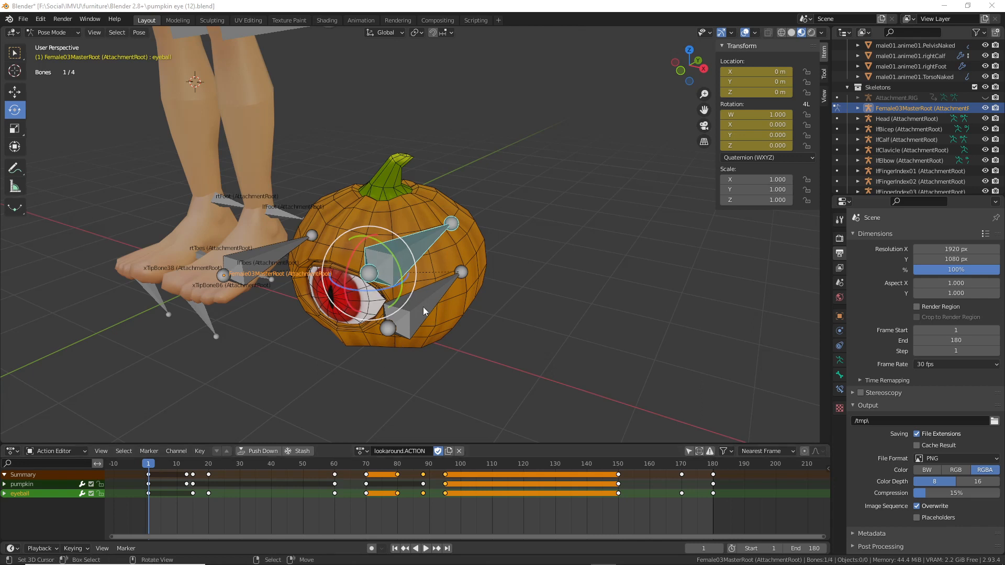
pyautogui.moveTo(422, 317); pyautogui.dragTo(350, 313, button='middle')
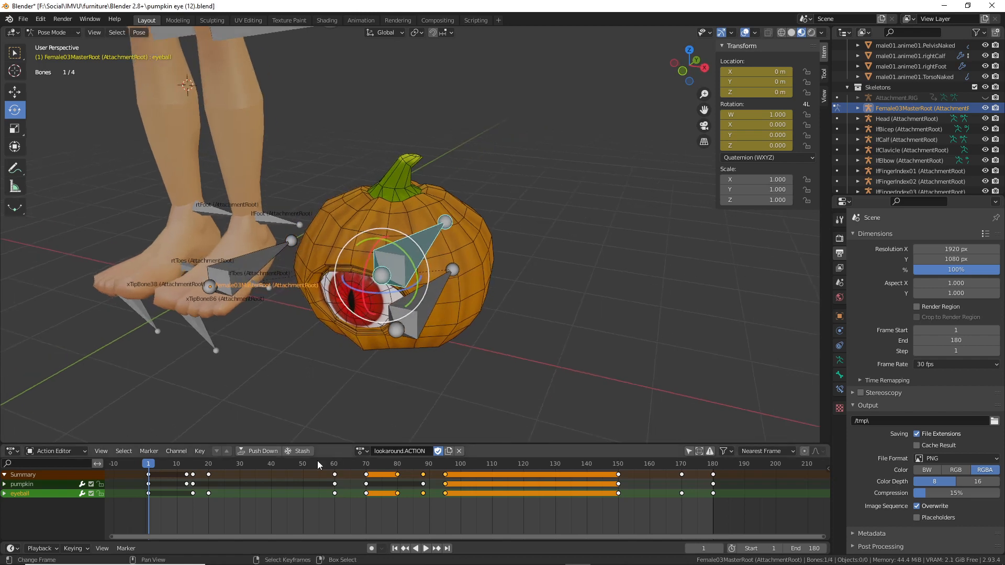
pyautogui.press('space')
pyautogui.moveTo(218, 469); pyautogui.dragTo(602, 464)
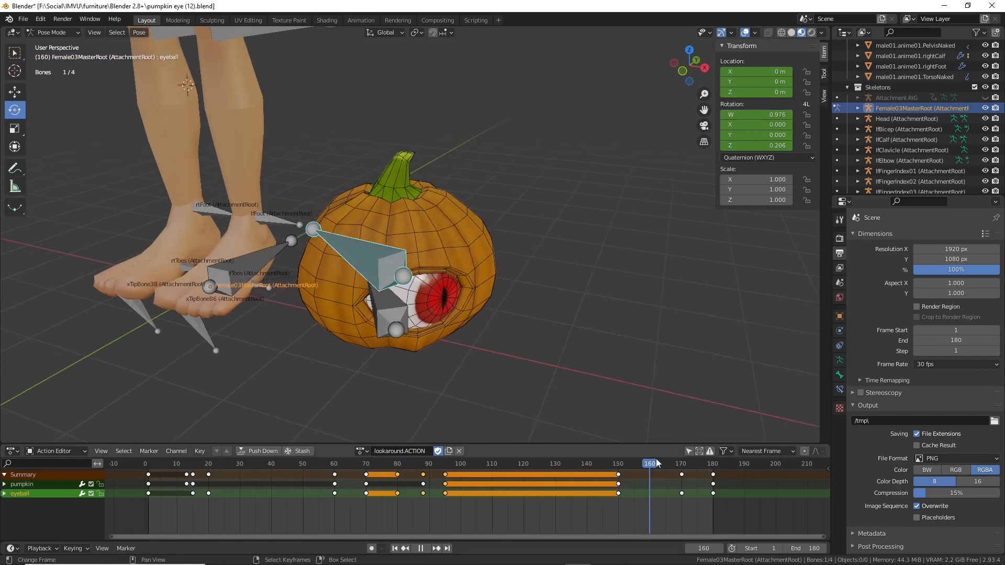
pyautogui.moveTo(324, 483); pyautogui.dragTo(152, 484)
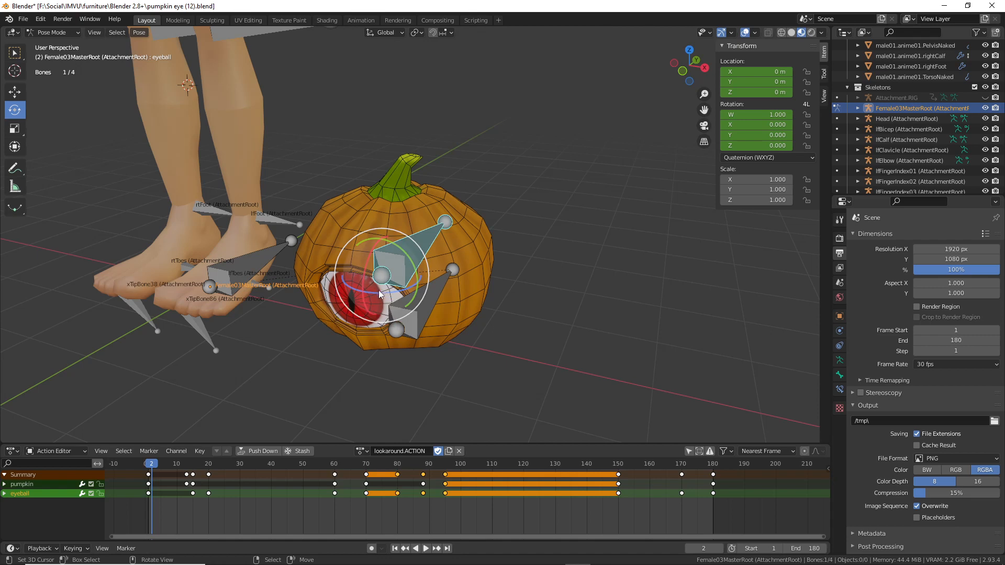
pyautogui.moveTo(336, 320); pyautogui.dragTo(354, 320, button='middle')
pyautogui.moveTo(150, 464)
pyautogui.mouseDown()
pyautogui.moveTo(246, 466)
pyautogui.moveTo(165, 467)
pyautogui.moveTo(181, 475)
pyautogui.moveTo(361, 477)
pyautogui.moveTo(733, 464)
pyautogui.moveTo(148, 474)
pyautogui.mouseUp()
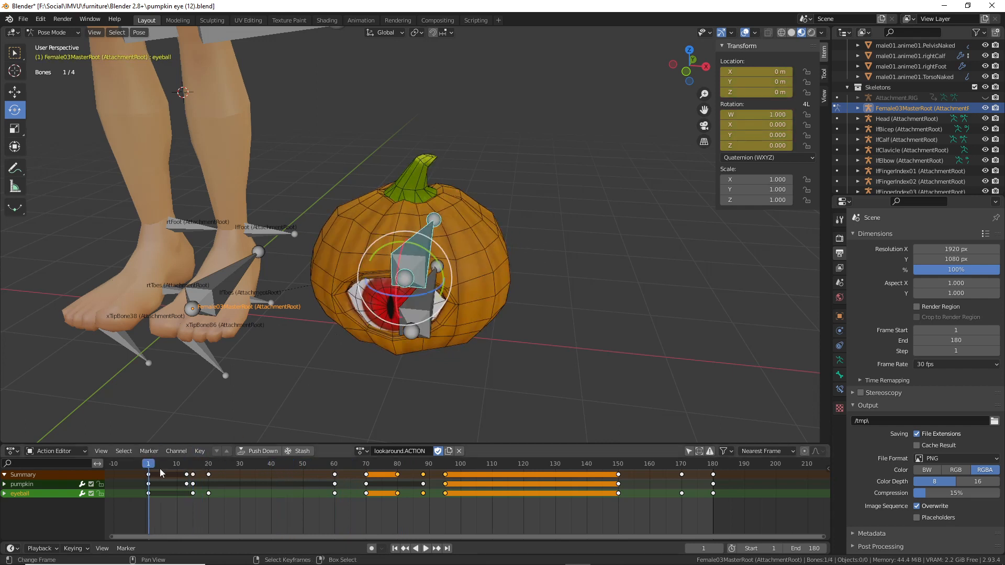
pyautogui.hotkey('ctrl', '2')
pyautogui.moveTo(139, 459)
pyautogui.mouseDown()
pyautogui.moveTo(142, 531)
pyautogui.moveTo(746, 506)
pyautogui.moveTo(670, 451)
pyautogui.moveTo(140, 461)
pyautogui.moveTo(149, 522)
pyautogui.mouseUp()
pyautogui.moveTo(195, 502); pyautogui.dragTo(198, 522)
pyautogui.moveTo(215, 505); pyautogui.dragTo(220, 520)
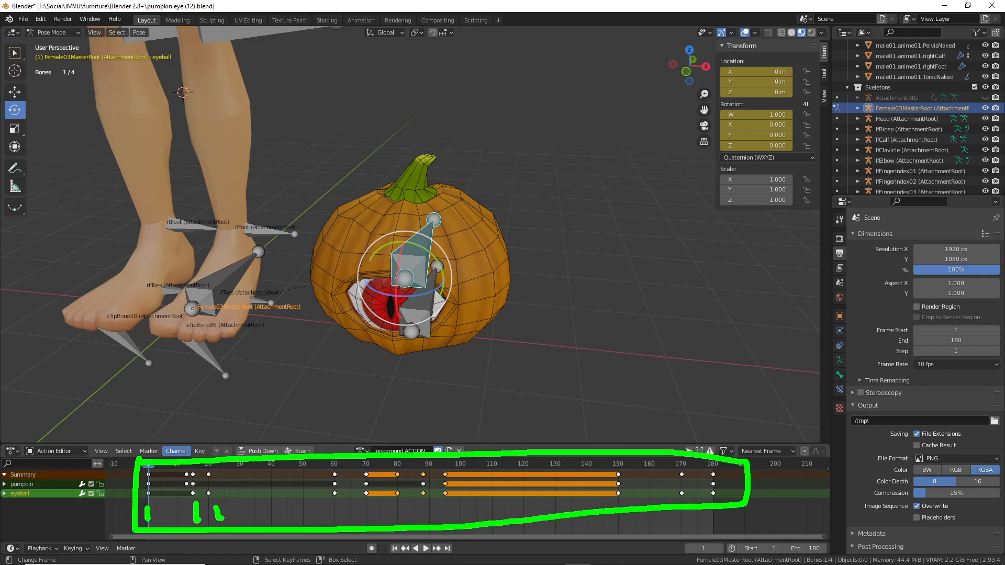
pyautogui.moveTo(338, 506); pyautogui.dragTo(340, 525)
pyautogui.moveTo(381, 500)
pyautogui.mouseDown()
pyautogui.moveTo(384, 518)
pyautogui.moveTo(416, 518)
pyautogui.mouseUp()
pyautogui.moveTo(439, 507); pyautogui.dragTo(443, 526)
pyautogui.moveTo(466, 509)
pyautogui.mouseDown()
pyautogui.moveTo(476, 522)
pyautogui.moveTo(507, 514)
pyautogui.mouseUp()
pyautogui.moveTo(545, 499); pyautogui.dragTo(546, 514)
pyautogui.moveTo(618, 509); pyautogui.dragTo(620, 525)
pyautogui.moveTo(686, 503)
pyautogui.mouseDown()
pyautogui.moveTo(686, 519)
pyautogui.moveTo(717, 523)
pyautogui.mouseUp()
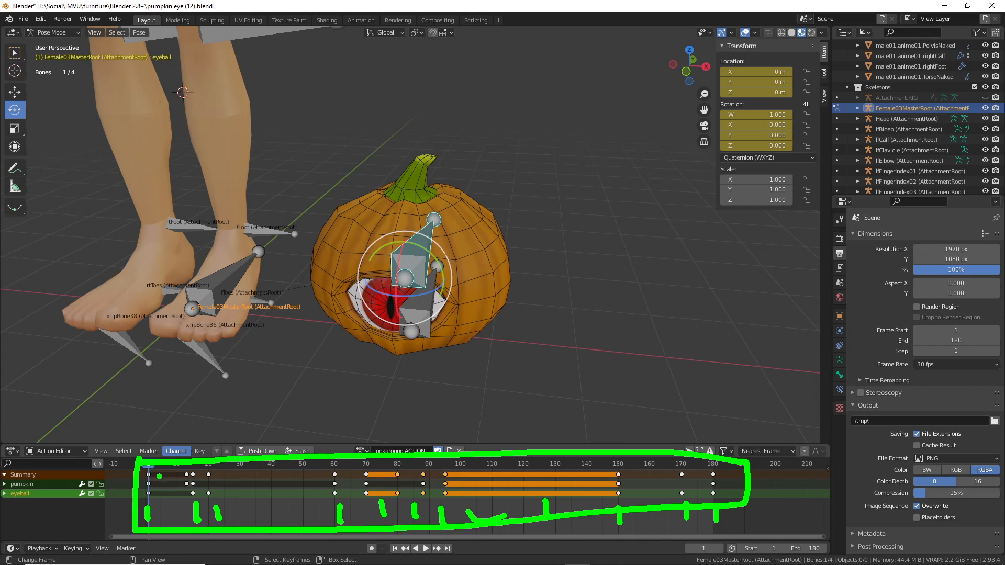
pyautogui.press('Escape')
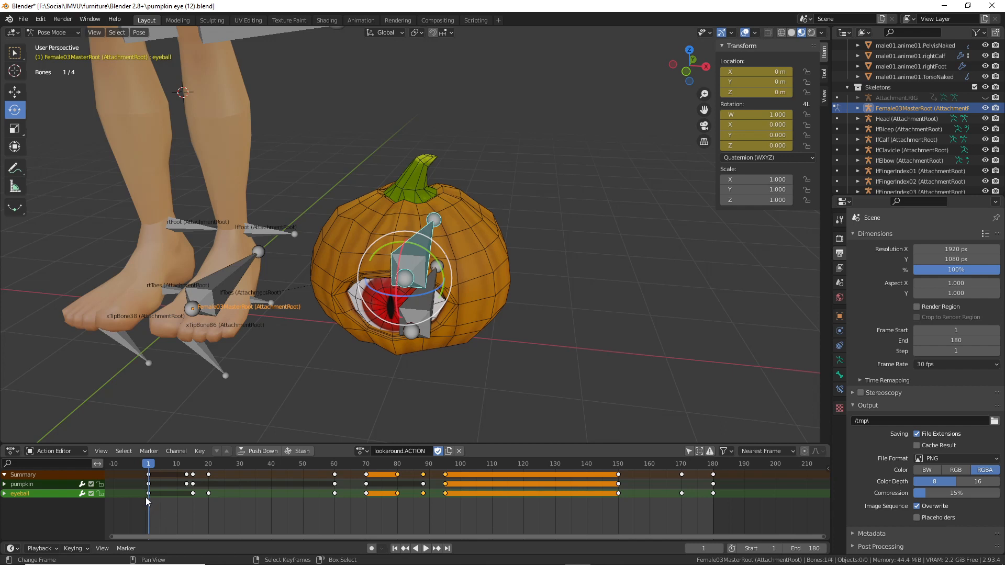
pyautogui.moveTo(149, 486)
pyautogui.mouseDown()
pyautogui.moveTo(140, 502)
pyautogui.moveTo(150, 485)
pyautogui.moveTo(212, 487)
pyautogui.mouseUp()
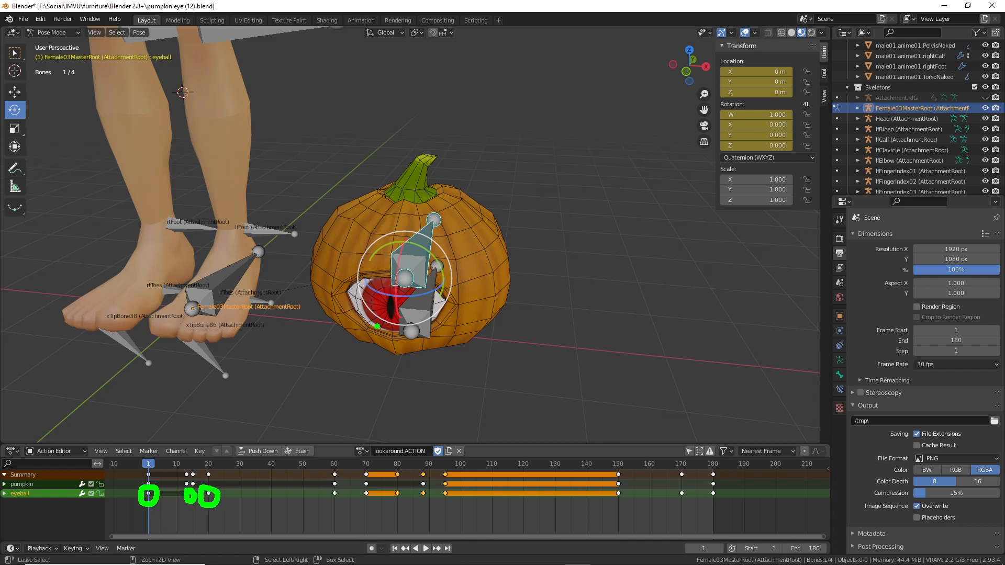
pyautogui.moveTo(411, 248)
pyautogui.mouseDown()
pyautogui.moveTo(403, 282)
pyautogui.moveTo(259, 377)
pyautogui.moveTo(194, 452)
pyautogui.mouseUp()
pyautogui.moveTo(218, 407)
pyautogui.mouseDown()
pyautogui.moveTo(213, 430)
pyautogui.moveTo(243, 432)
pyautogui.mouseUp()
pyautogui.press('Escape')
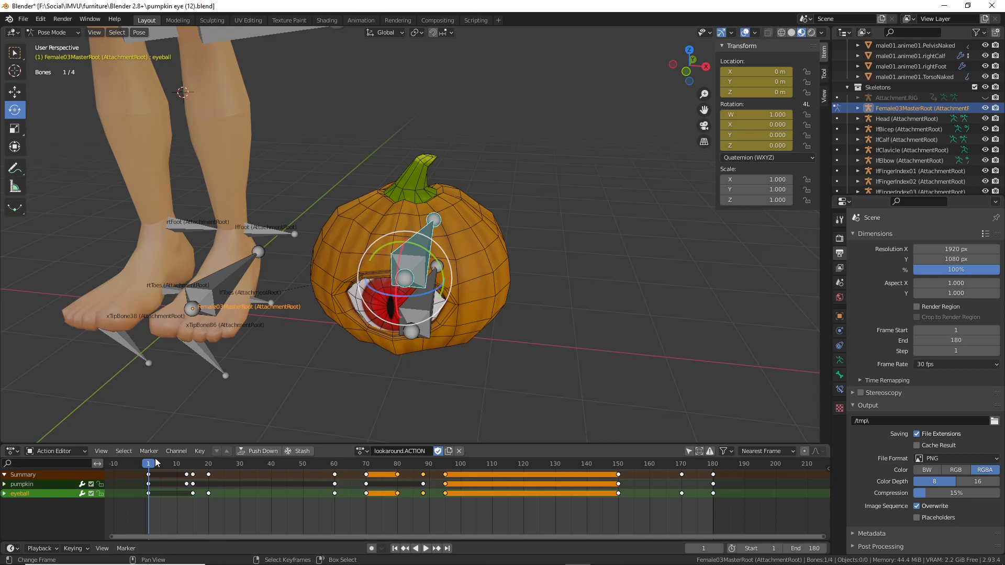
# - Play back the animation from frame 1 and examine the eye movement from the pumpkin's side
pyautogui.press('space')
pyautogui.moveTo(199, 470); pyautogui.dragTo(618, 466)
pyautogui.moveTo(419, 293); pyautogui.dragTo(388, 310, button='middle')
pyautogui.moveTo(389, 262); pyautogui.dragTo(471, 409, button='middle')
pyautogui.press('space')
# - Try to delete the eyeball keyframe at frame 170
pyautogui.moveTo(638, 468); pyautogui.dragTo(681, 470)
pyautogui.click(682, 493)
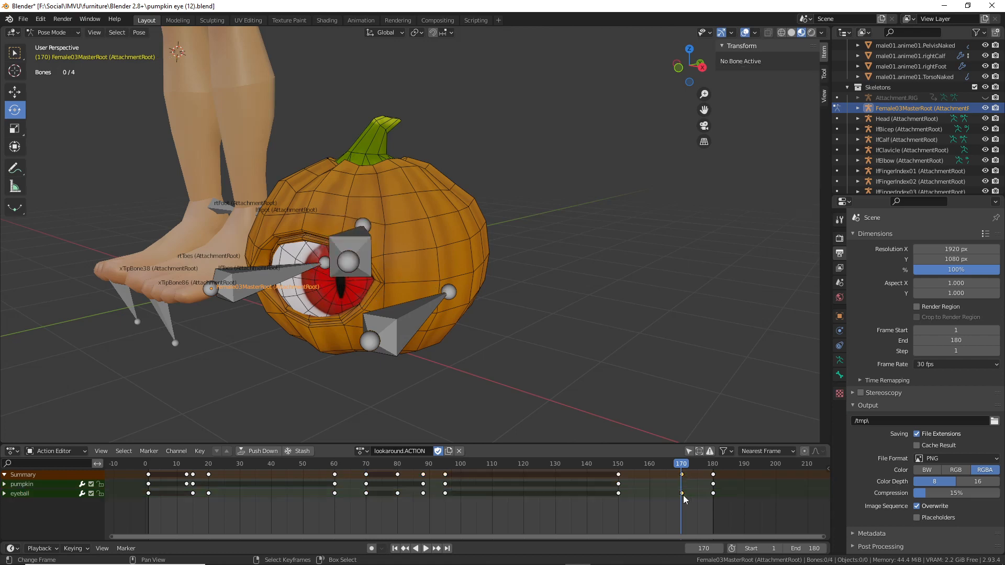
pyautogui.press('Delete')
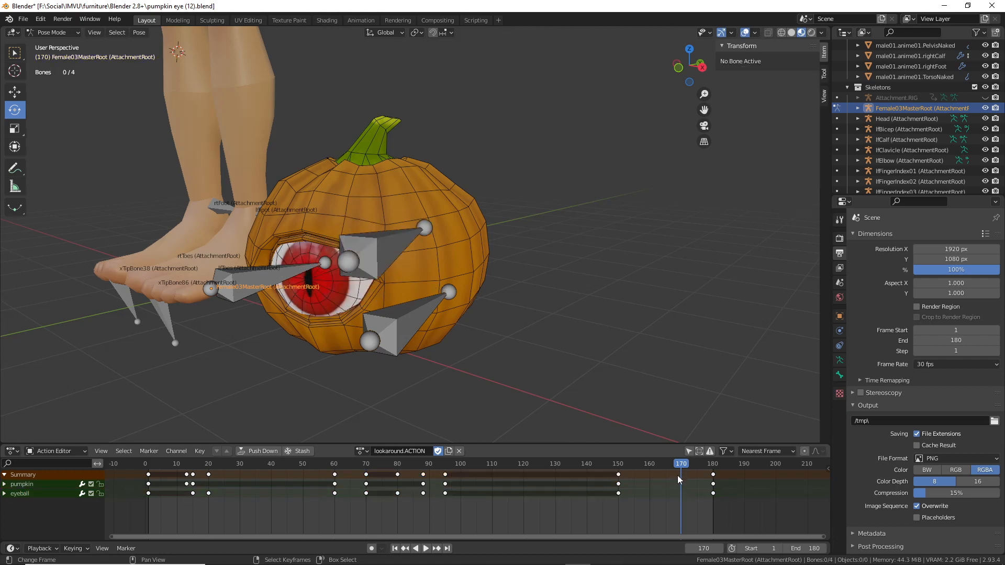
pyautogui.moveTo(678, 475)
pyautogui.mouseDown()
pyautogui.moveTo(667, 466)
pyautogui.moveTo(599, 473)
pyautogui.moveTo(697, 473)
pyautogui.moveTo(681, 474)
pyautogui.moveTo(685, 497)
pyautogui.moveTo(674, 499)
pyautogui.mouseUp()
pyautogui.hotkey('ctrl', '2')
# - Undo the deletion of the eyeball keyframe at frame 170
pyautogui.click(54, 33)
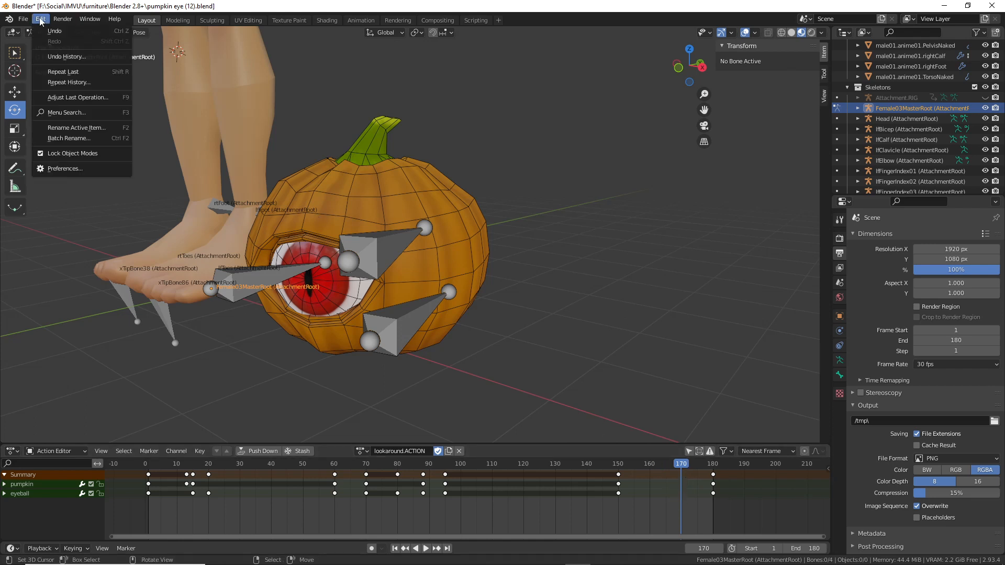
pyautogui.click(56, 36)
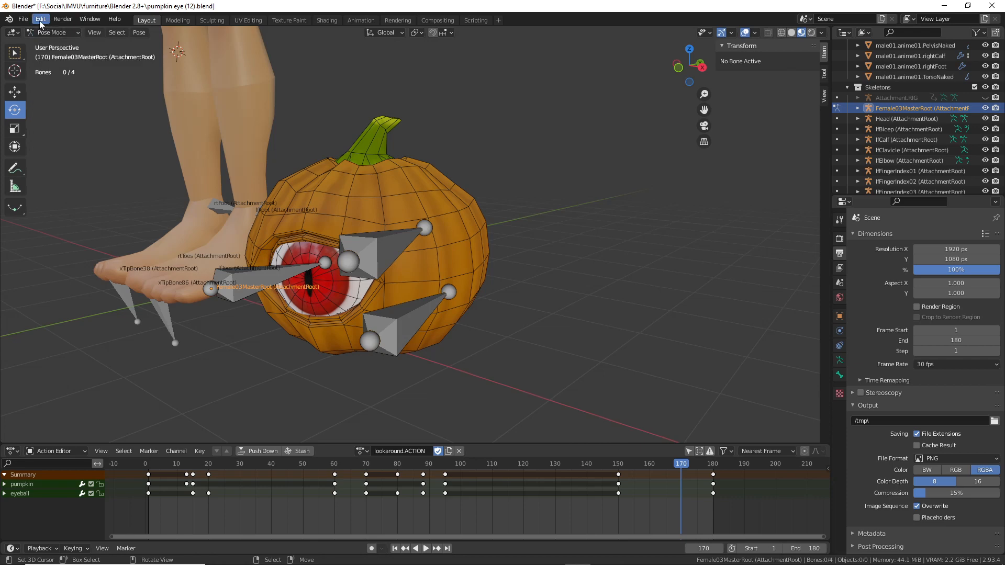
pyautogui.click(40, 19)
pyautogui.click(52, 32)
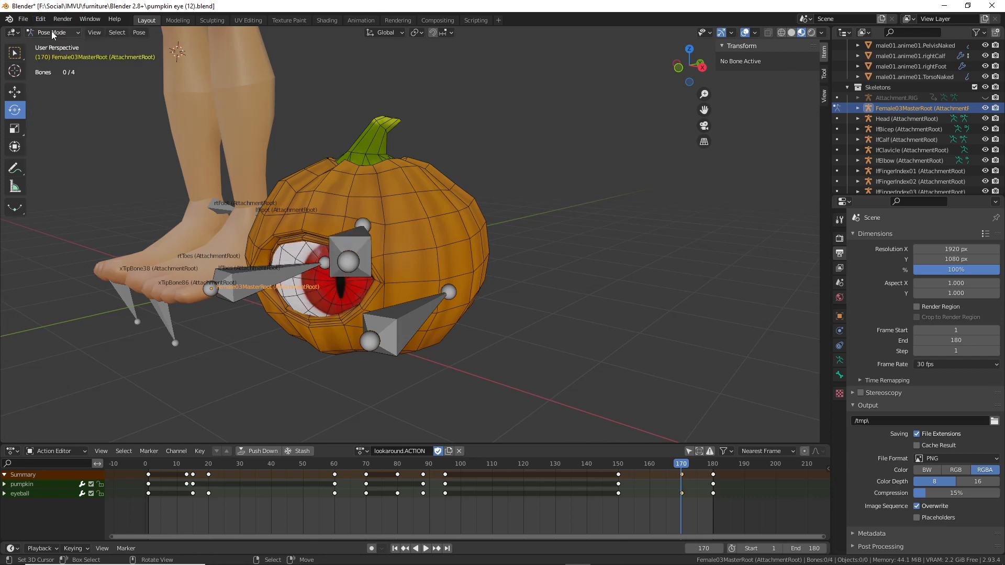
# - Examine the eyeball bone's motion from frame 150 to 180, and scrub back to its pose at frame 20
pyautogui.moveTo(682, 465); pyautogui.dragTo(618, 469)
pyautogui.click(361, 256)
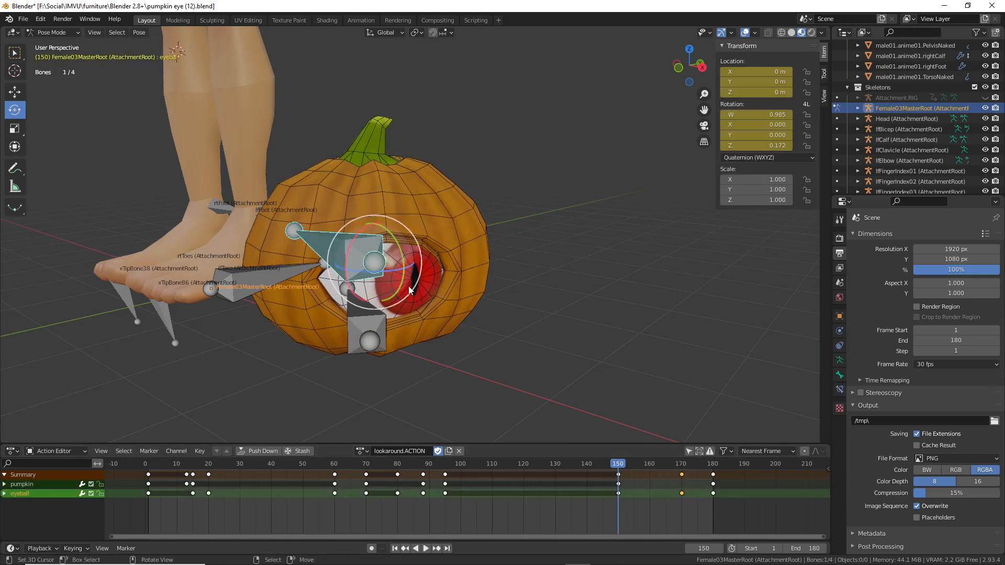
pyautogui.press('space')
pyautogui.moveTo(670, 467); pyautogui.dragTo(714, 471)
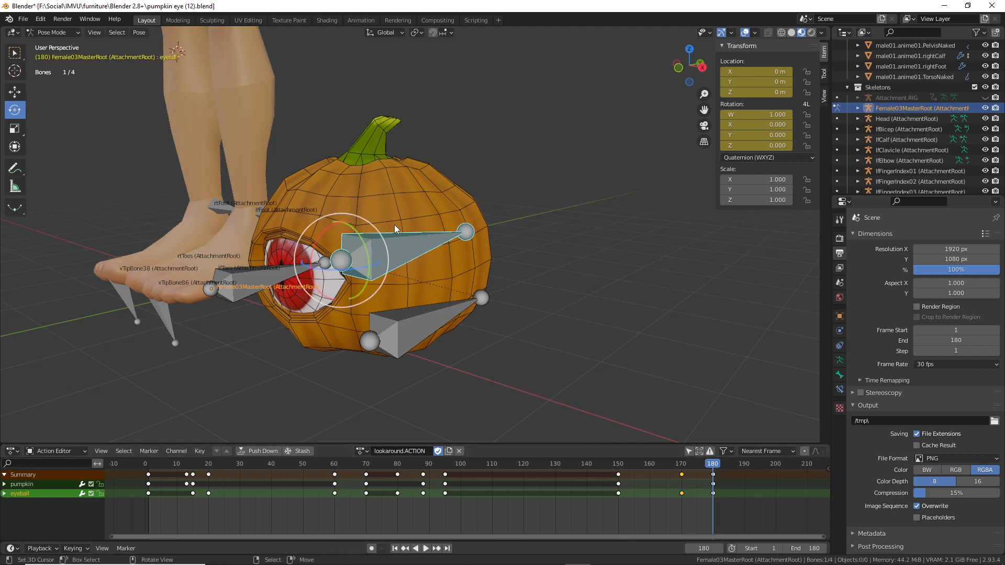
pyautogui.moveTo(394, 225); pyautogui.dragTo(399, 239, button='middle')
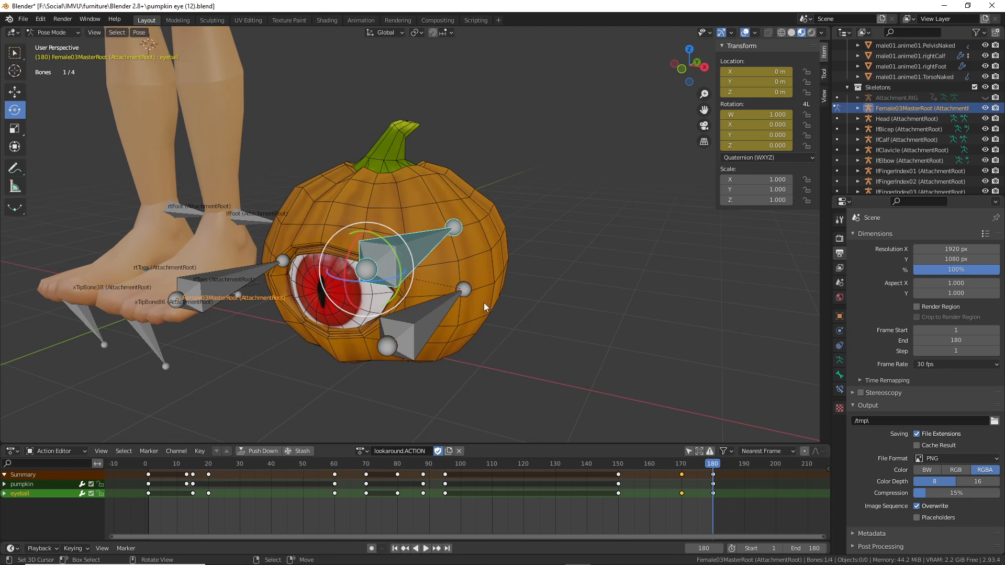
pyautogui.moveTo(682, 464); pyautogui.dragTo(208, 468)
pyautogui.moveTo(297, 319); pyautogui.dragTo(344, 319, button='middle')
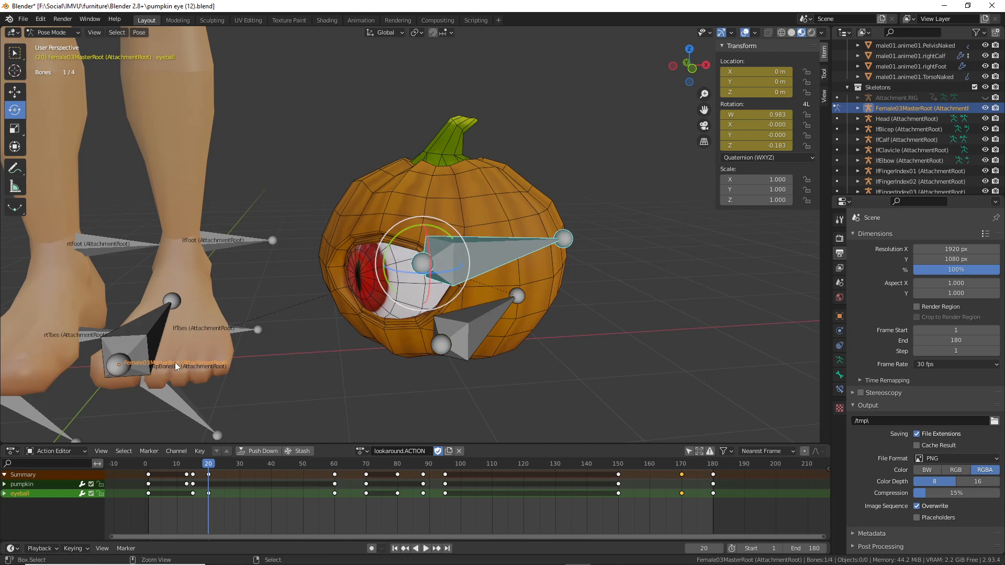
# - Switch to Object Mode and select the avatar's left middle finger skeleton, lfFingerMiddle03
pyautogui.click(49, 33)
pyautogui.click(54, 44)
pyautogui.click(130, 349)
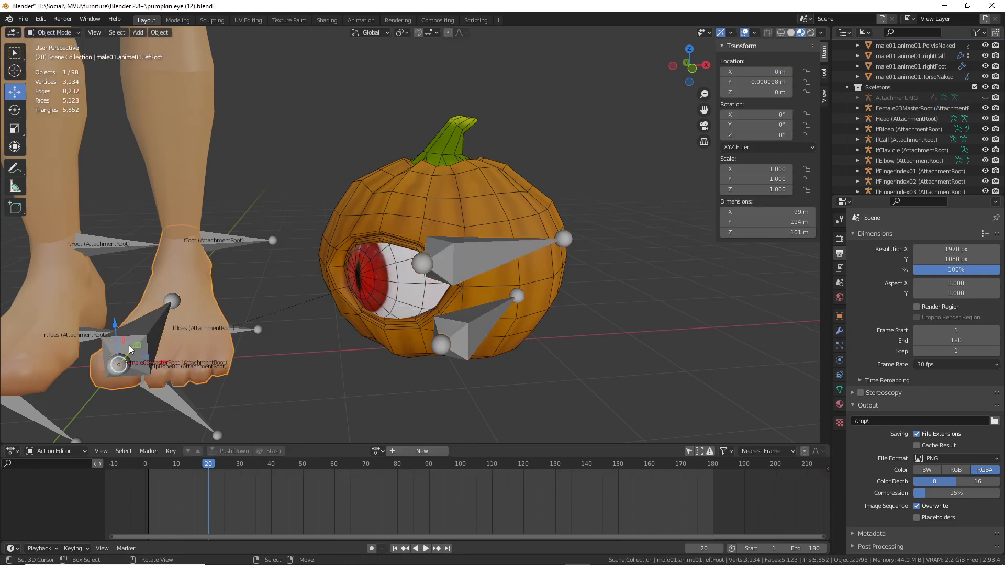
pyautogui.scroll(-5, 194, 333)
pyautogui.keyDown('shift'); pyautogui.moveTo(261, 215); pyautogui.dragTo(287, 404, button='middle'); pyautogui.keyUp('shift')
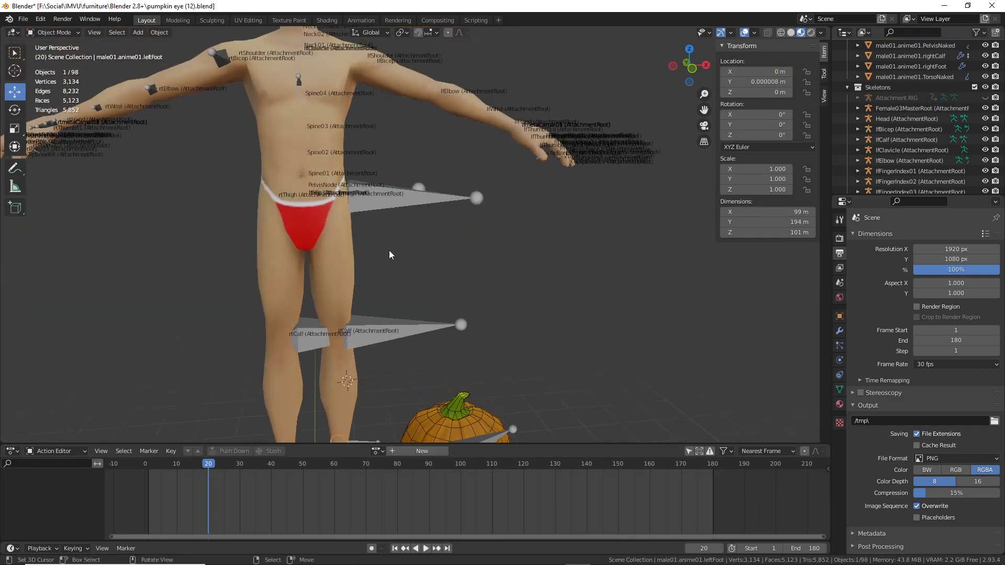
pyautogui.moveTo(388, 251); pyautogui.dragTo(317, 272, button='middle')
pyautogui.scroll(3, 405, 199)
pyautogui.rightClick(441, 203)
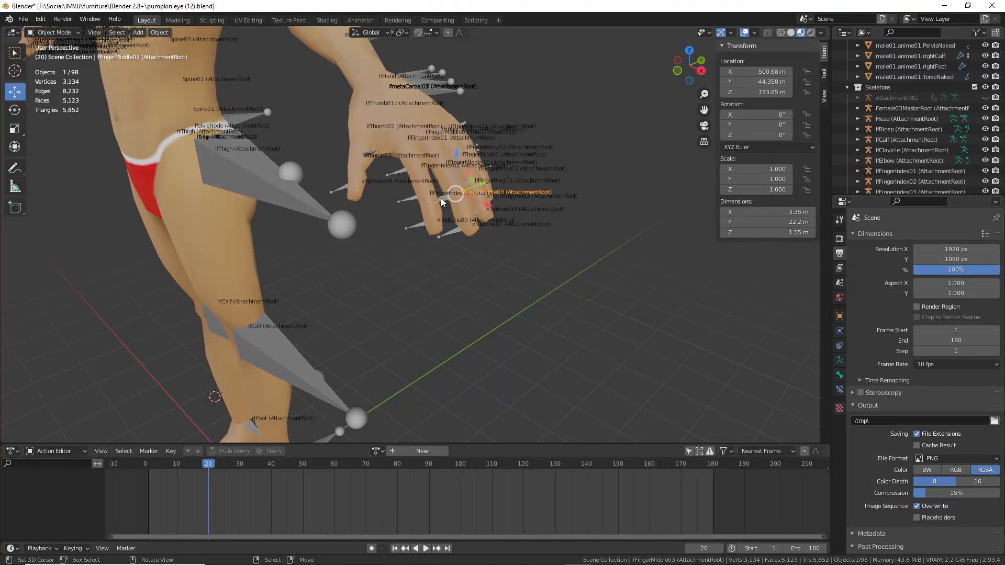
# - Select the avatar's Head skeleton and look closely at its bone on the face
pyautogui.keyDown('shift'); pyautogui.moveTo(366, 194); pyautogui.dragTo(385, 340, button='middle'); pyautogui.keyUp('shift')
pyautogui.moveTo(237, 235); pyautogui.dragTo(259, 181, button='middle')
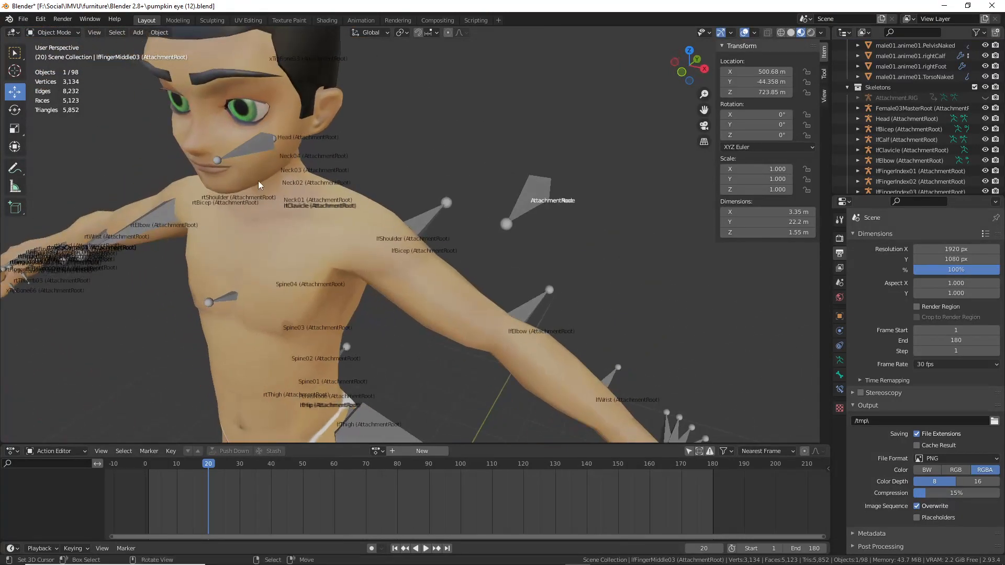
pyautogui.rightClick(259, 143)
pyautogui.moveTo(260, 142); pyautogui.dragTo(280, 178, button='middle')
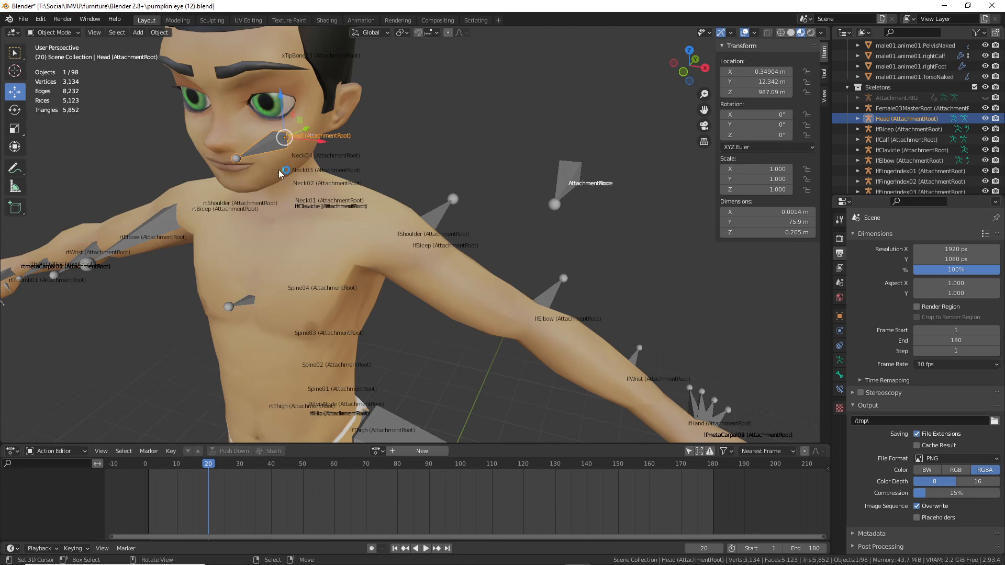
pyautogui.scroll(1, 278, 165)
pyautogui.keyDown('shift'); pyautogui.moveTo(250, 133); pyautogui.dragTo(320, 260, button='middle'); pyautogui.keyUp('shift')
pyautogui.scroll(1, 330, 269)
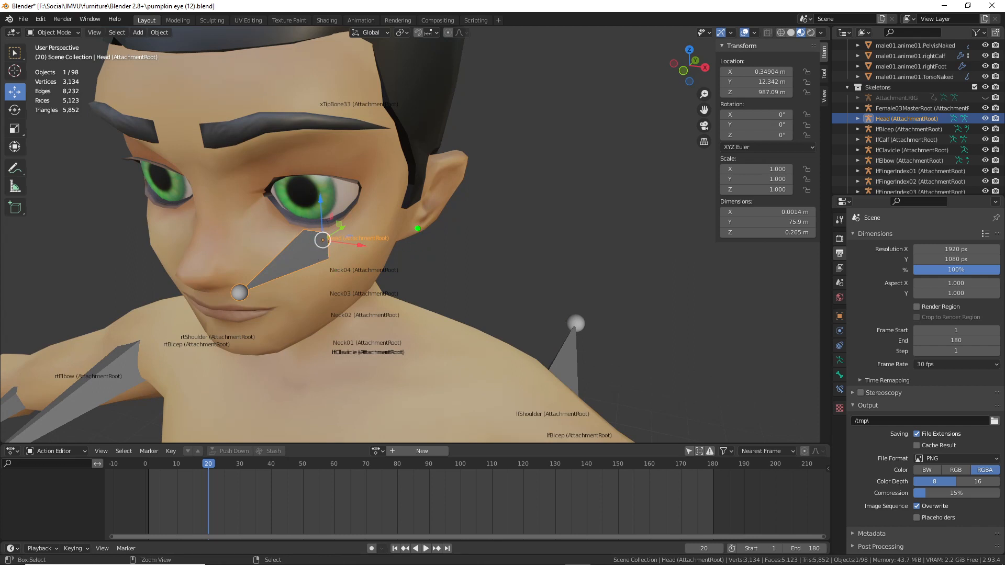
pyautogui.moveTo(404, 221); pyautogui.dragTo(402, 202)
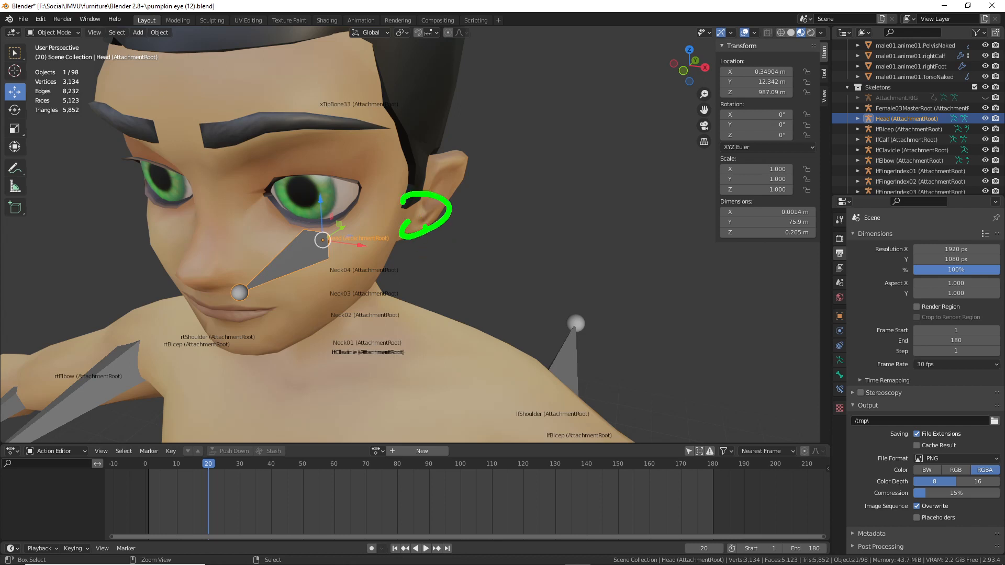
pyautogui.press('Escape')
pyautogui.hotkey('ctrl', '2')
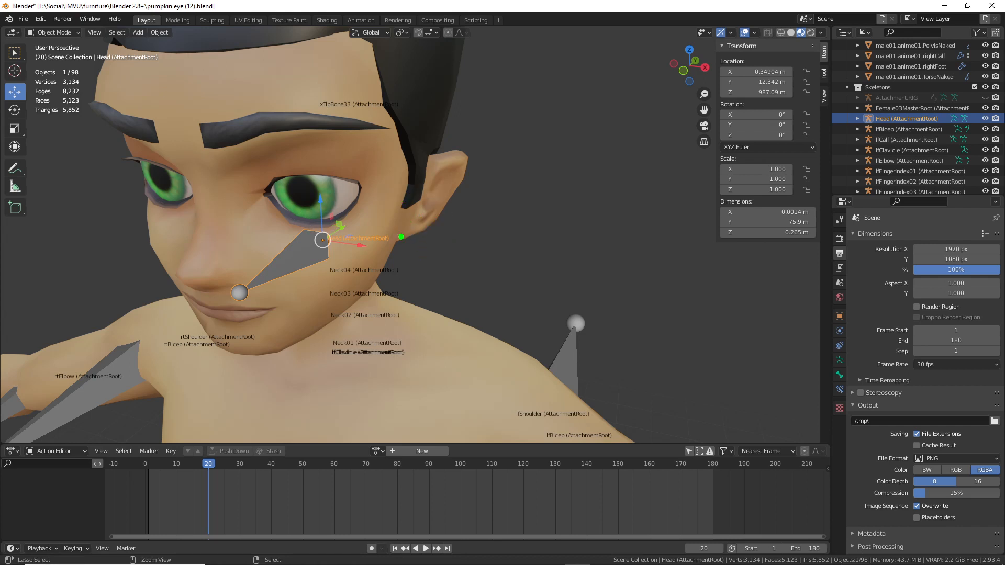
pyautogui.moveTo(401, 237)
pyautogui.mouseDown()
pyautogui.moveTo(416, 233)
pyautogui.moveTo(422, 246)
pyautogui.moveTo(421, 323)
pyautogui.mouseUp()
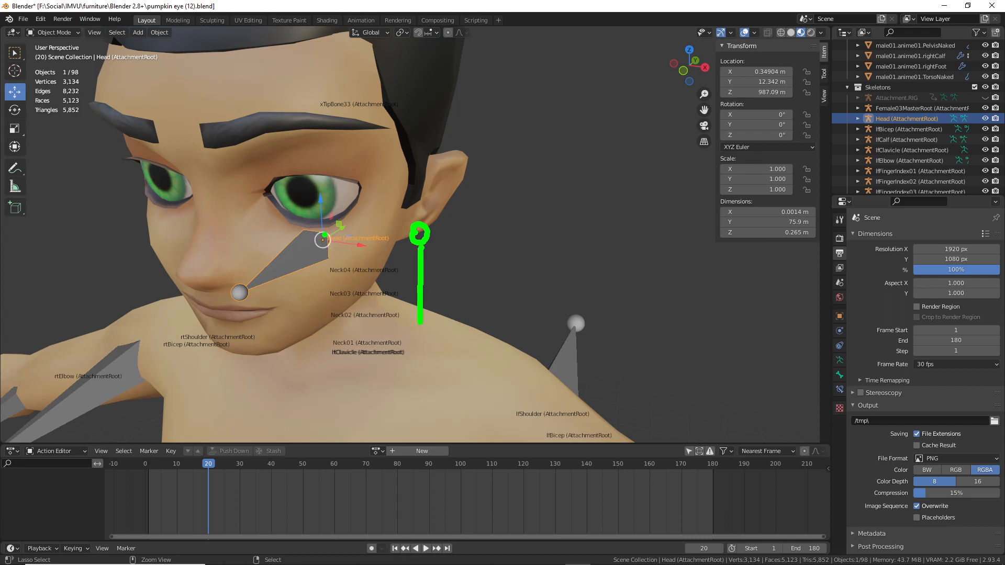
pyautogui.moveTo(324, 235)
pyautogui.mouseDown()
pyautogui.moveTo(318, 257)
pyautogui.moveTo(329, 230)
pyautogui.mouseUp()
pyautogui.moveTo(408, 248)
pyautogui.mouseDown()
pyautogui.moveTo(433, 249)
pyautogui.moveTo(418, 324)
pyautogui.mouseUp()
pyautogui.moveTo(411, 250); pyautogui.dragTo(425, 317)
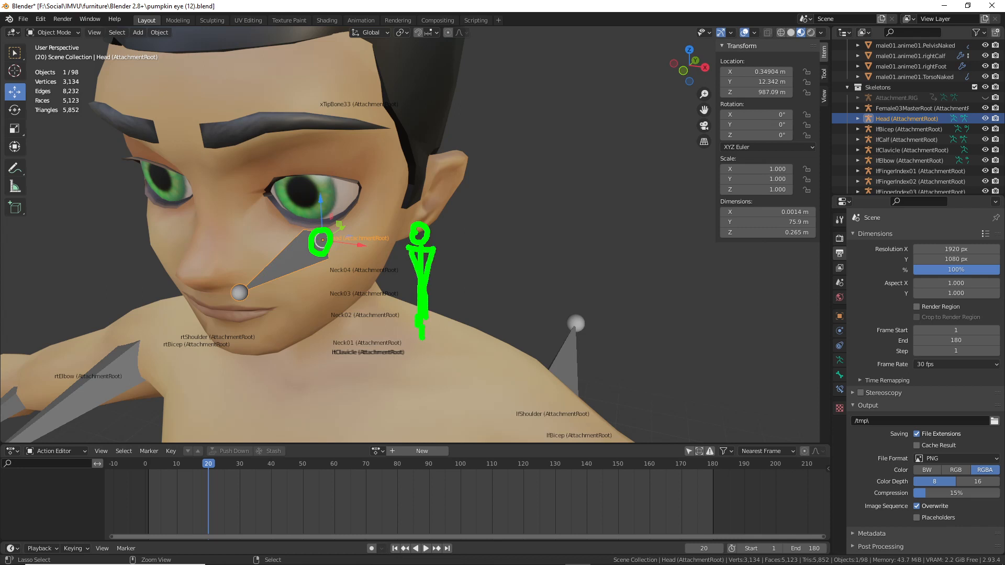
pyautogui.moveTo(183, 230); pyautogui.dragTo(201, 242)
pyautogui.moveTo(201, 242); pyautogui.dragTo(192, 325)
pyautogui.moveTo(176, 245); pyautogui.dragTo(187, 337)
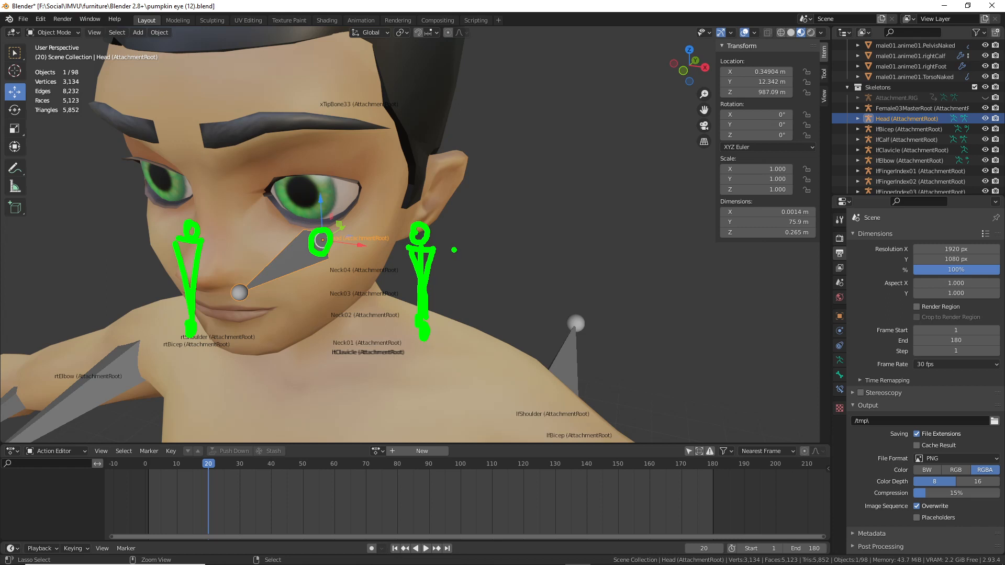
pyautogui.moveTo(417, 252)
pyautogui.mouseDown()
pyautogui.moveTo(397, 265)
pyautogui.moveTo(451, 305)
pyautogui.moveTo(426, 246)
pyautogui.mouseUp()
pyautogui.moveTo(172, 244)
pyautogui.mouseDown()
pyautogui.moveTo(157, 254)
pyautogui.moveTo(201, 346)
pyautogui.moveTo(207, 238)
pyautogui.mouseUp()
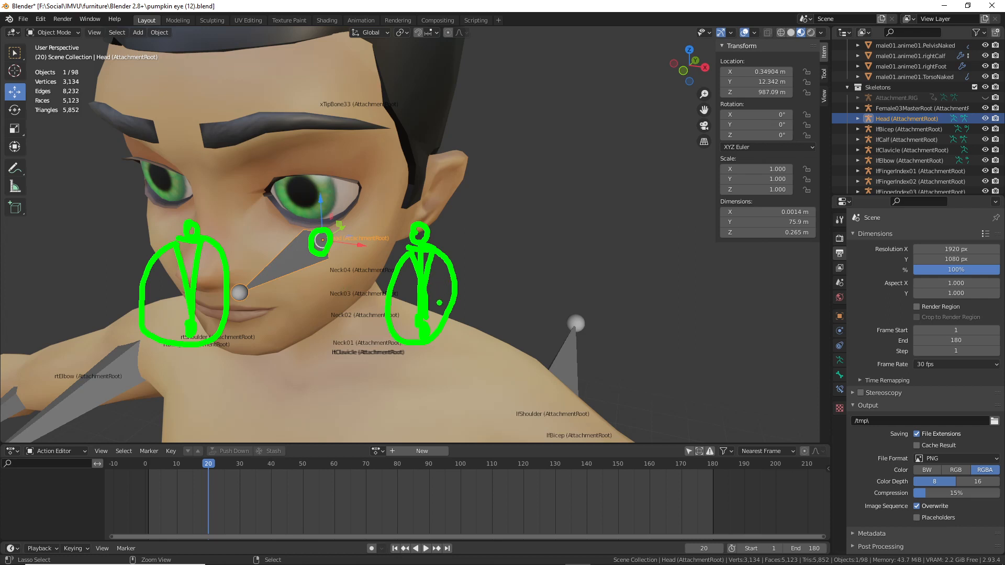
pyautogui.moveTo(440, 229); pyautogui.dragTo(495, 210)
pyautogui.moveTo(457, 213)
pyautogui.mouseDown()
pyautogui.moveTo(441, 229)
pyautogui.moveTo(457, 237)
pyautogui.mouseUp()
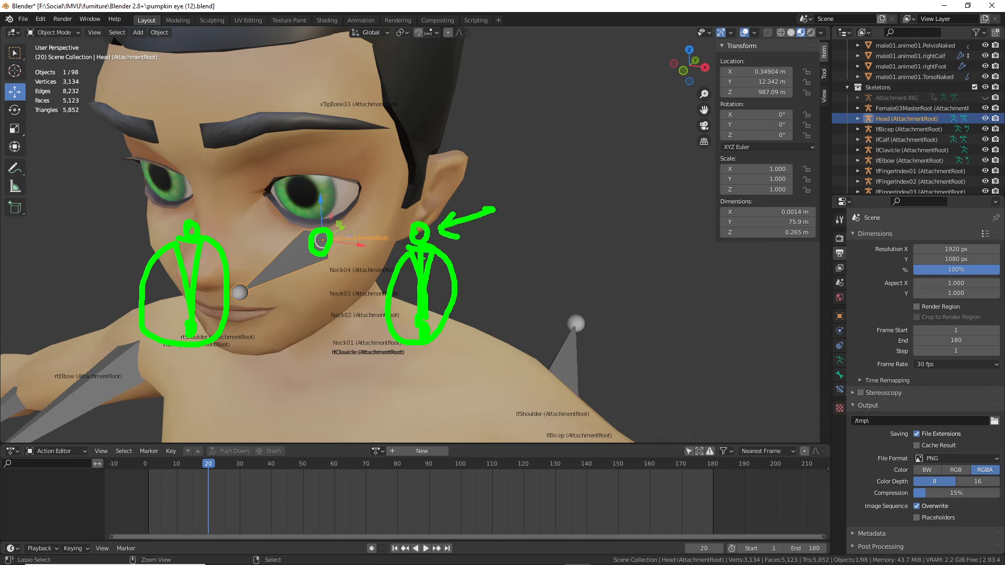
pyautogui.moveTo(501, 264)
pyautogui.mouseDown()
pyautogui.moveTo(491, 296)
pyautogui.moveTo(460, 317)
pyautogui.moveTo(487, 278)
pyautogui.moveTo(520, 276)
pyautogui.mouseUp()
pyautogui.moveTo(477, 303); pyautogui.dragTo(476, 328)
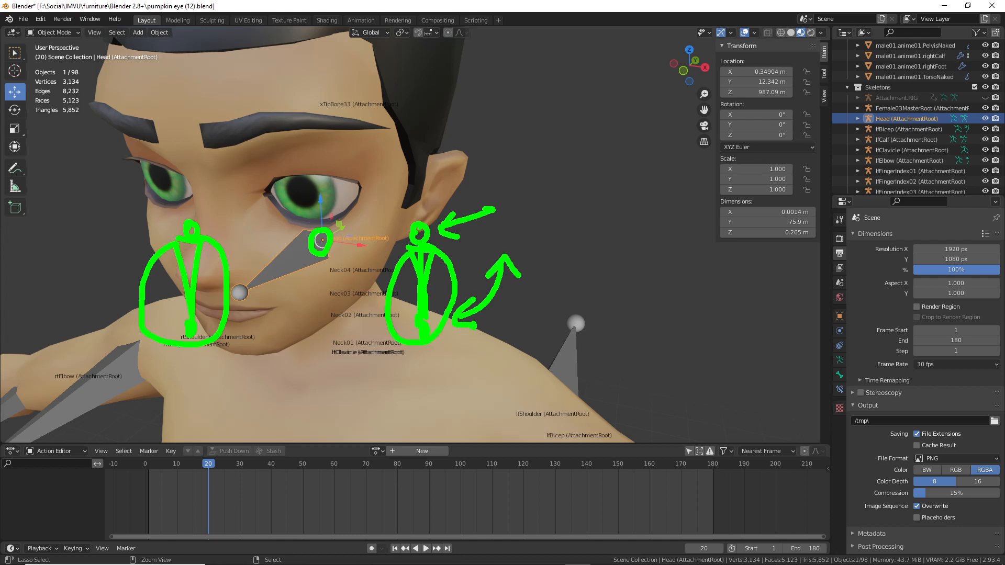
pyautogui.moveTo(410, 216); pyautogui.dragTo(404, 227)
pyautogui.moveTo(374, 325)
pyautogui.mouseDown()
pyautogui.moveTo(244, 325)
pyautogui.moveTo(281, 340)
pyautogui.mouseUp()
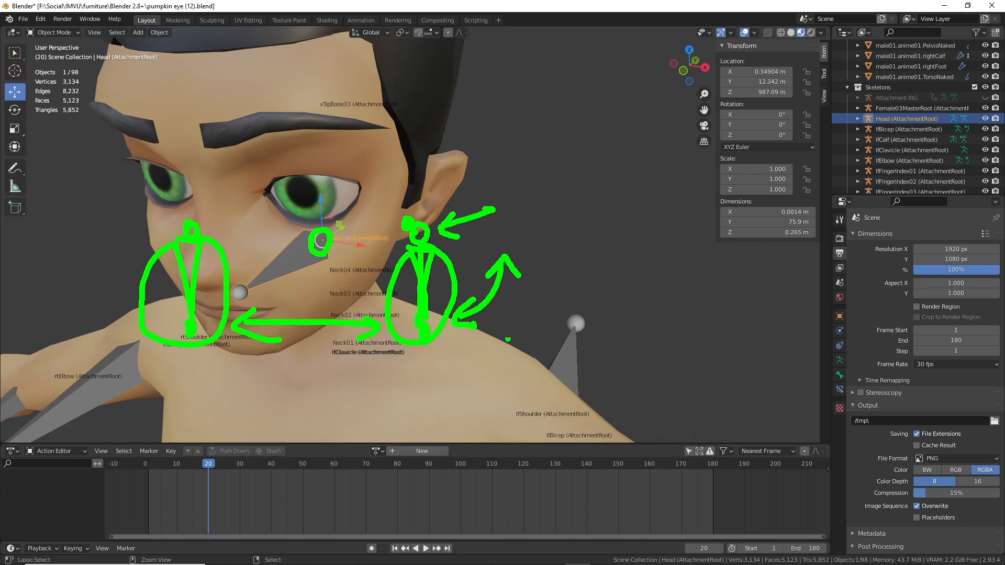
pyautogui.moveTo(550, 260)
pyautogui.mouseDown()
pyautogui.moveTo(498, 350)
pyautogui.moveTo(465, 370)
pyautogui.mouseUp()
pyautogui.moveTo(463, 355)
pyautogui.mouseDown()
pyautogui.moveTo(456, 365)
pyautogui.moveTo(486, 388)
pyautogui.mouseUp()
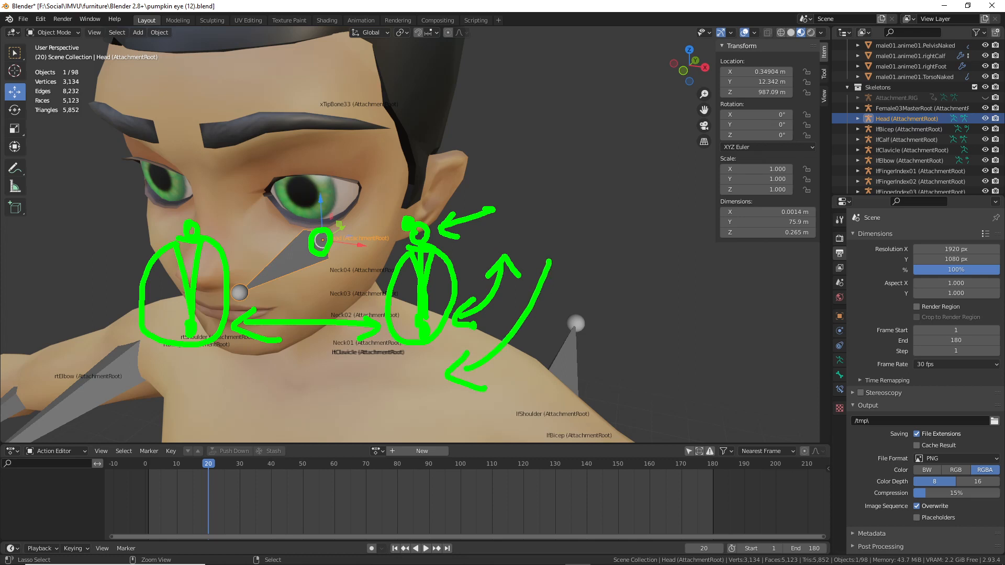
pyautogui.moveTo(111, 295); pyautogui.dragTo(109, 304)
pyautogui.moveTo(162, 359)
pyautogui.mouseDown()
pyautogui.moveTo(277, 290)
pyautogui.moveTo(283, 271)
pyautogui.moveTo(300, 314)
pyautogui.mouseUp()
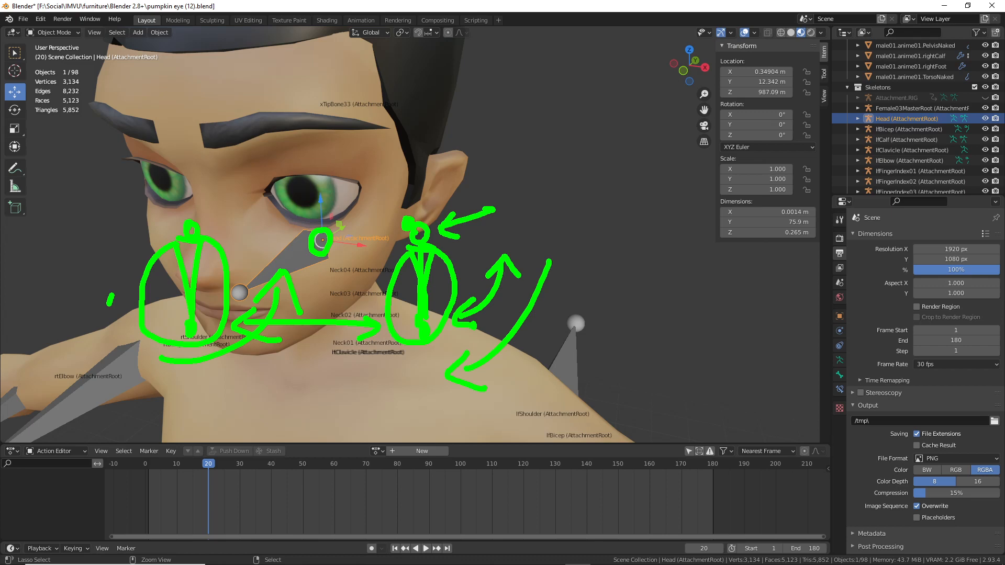
pyautogui.press('Escape')
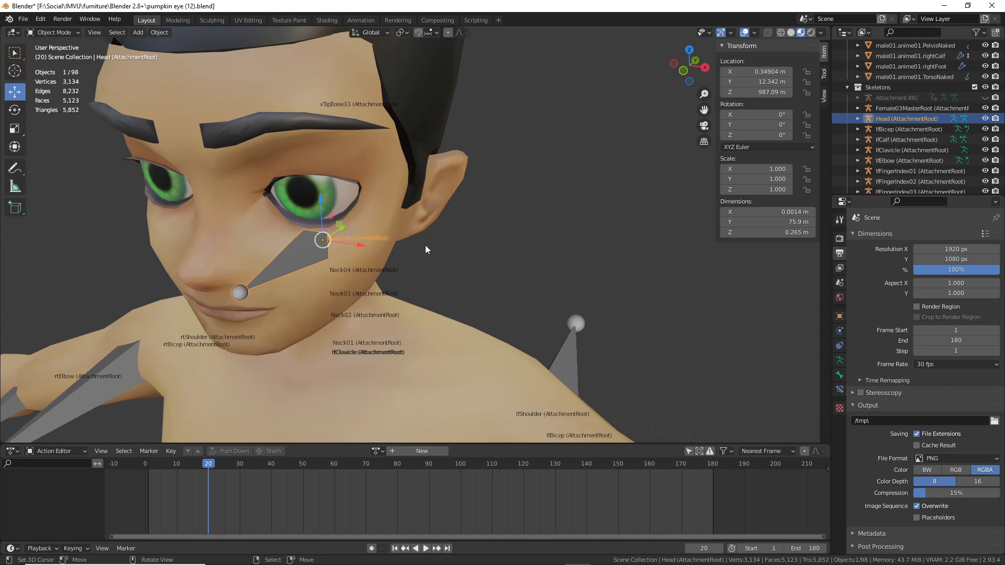
# - Select the avatar's head mesh, left metacarpal skeleton and torso mesh one after another
pyautogui.scroll(-6, 351, 320)
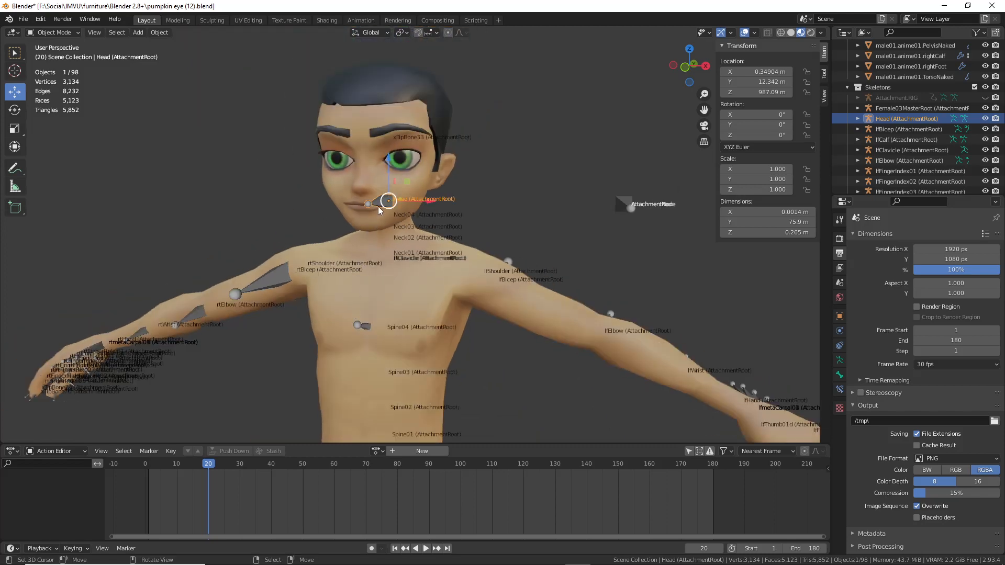
pyautogui.click(378, 204)
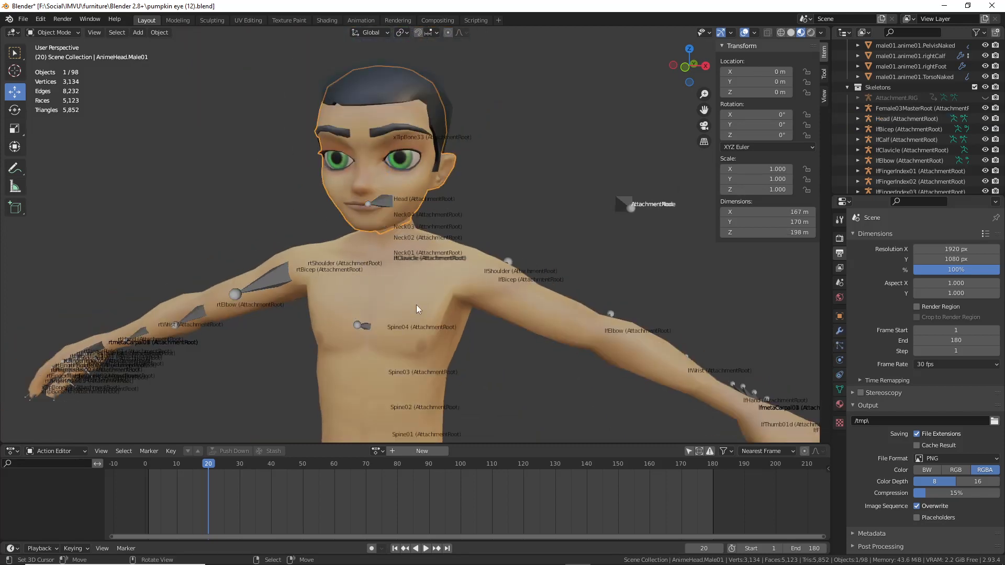
pyautogui.click(740, 388)
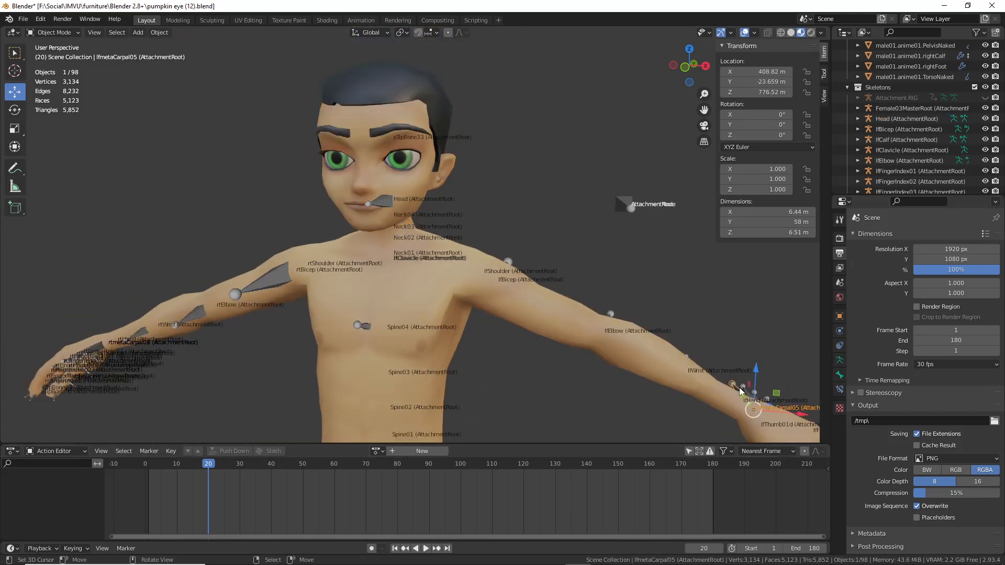
pyautogui.rightClick(609, 316)
# - Select the Female03MasterRoot armature through its bone at the pumpkin's eyeball
pyautogui.moveTo(500, 368); pyautogui.dragTo(424, 222, button='middle')
pyautogui.keyDown('shift'); pyautogui.moveTo(408, 285); pyautogui.dragTo(397, 94, button='middle'); pyautogui.keyUp('shift')
pyautogui.keyDown('shift'); pyautogui.moveTo(386, 335); pyautogui.dragTo(373, 131, button='middle'); pyautogui.keyUp('shift')
pyautogui.keyDown('shift'); pyautogui.moveTo(366, 252); pyautogui.dragTo(359, 212, button='middle'); pyautogui.keyUp('shift')
pyautogui.moveTo(335, 254); pyautogui.dragTo(391, 260, button='middle')
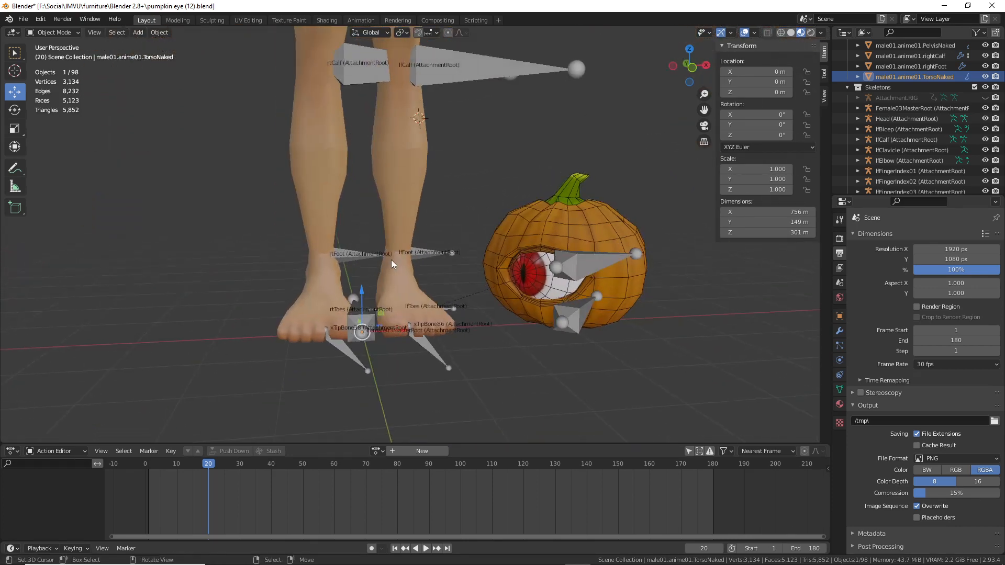
pyautogui.scroll(3, 409, 261)
pyautogui.moveTo(530, 268)
pyautogui.mouseDown(button='middle')
pyautogui.moveTo(562, 272)
pyautogui.moveTo(536, 275)
pyautogui.mouseUp(button='middle')
pyautogui.rightClick(563, 283)
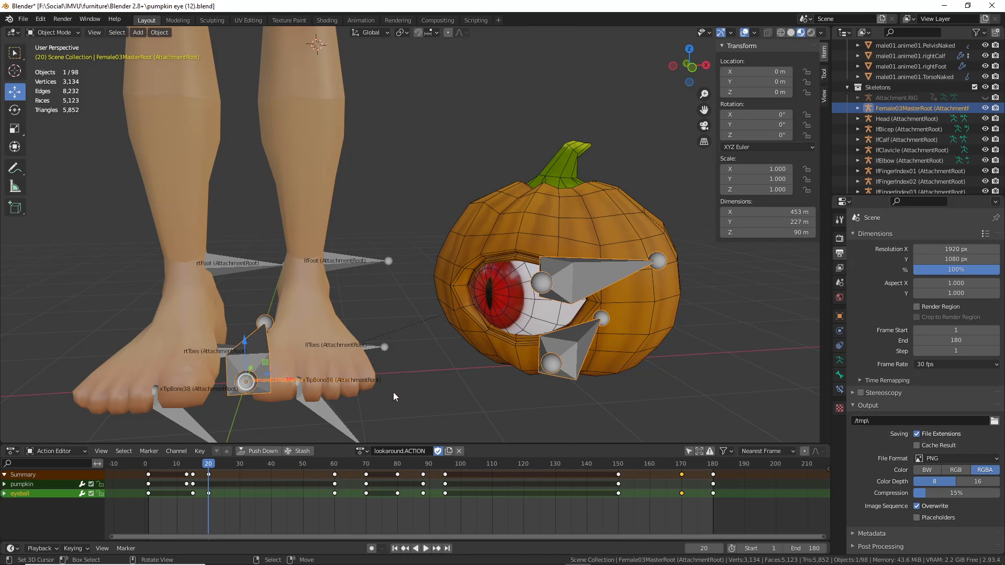
# - Scrub the lookaround action from frame 20 to frame 180 to check the pumpkin and eyeball motion
pyautogui.moveTo(394, 393); pyautogui.dragTo(389, 390, button='middle')
pyautogui.moveTo(209, 465); pyautogui.dragTo(714, 476)
pyautogui.press('space')
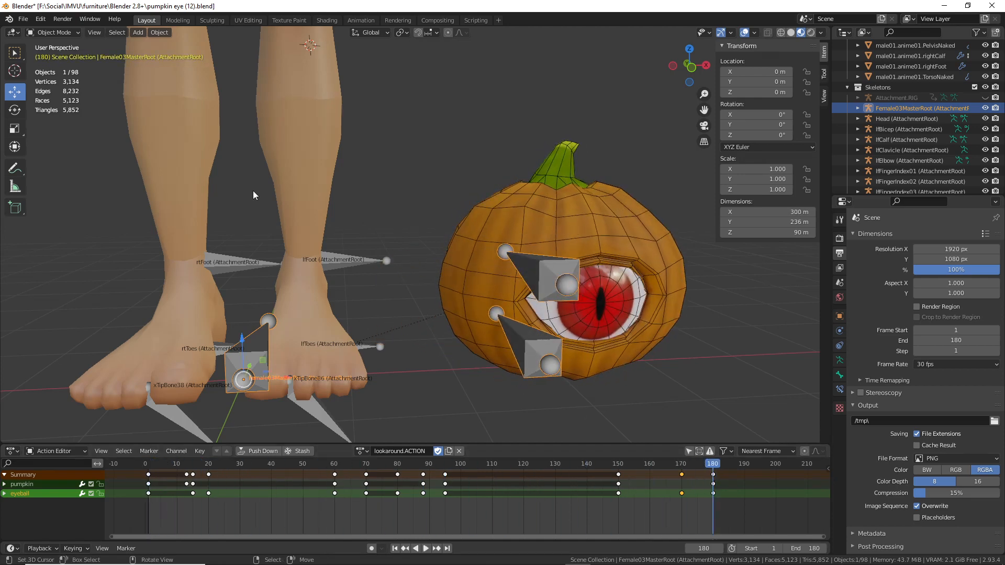
pyautogui.moveTo(247, 244); pyautogui.dragTo(250, 241, button='middle')
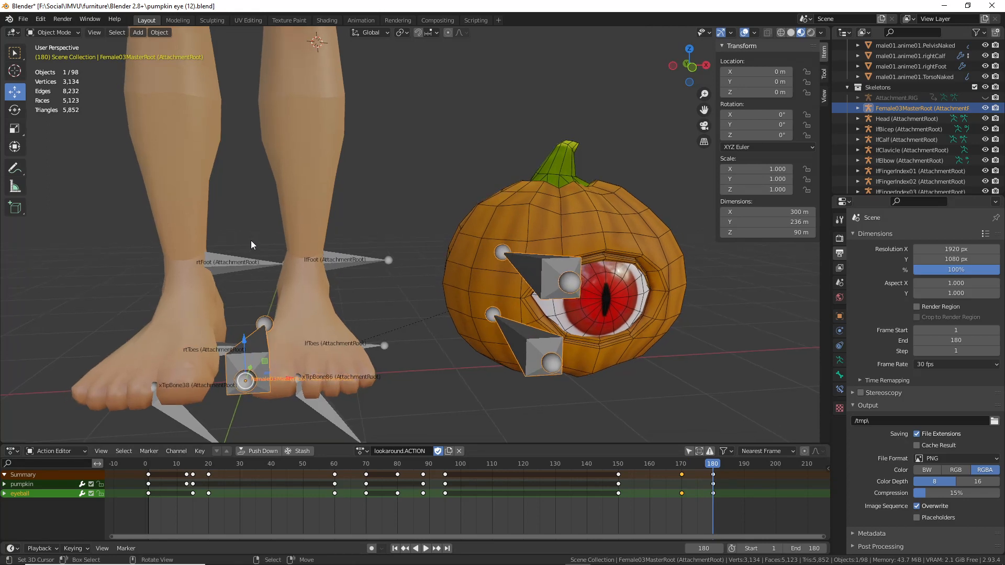
# - Save the project as a new file named pumpkin eye (13).blend
pyautogui.click(22, 21)
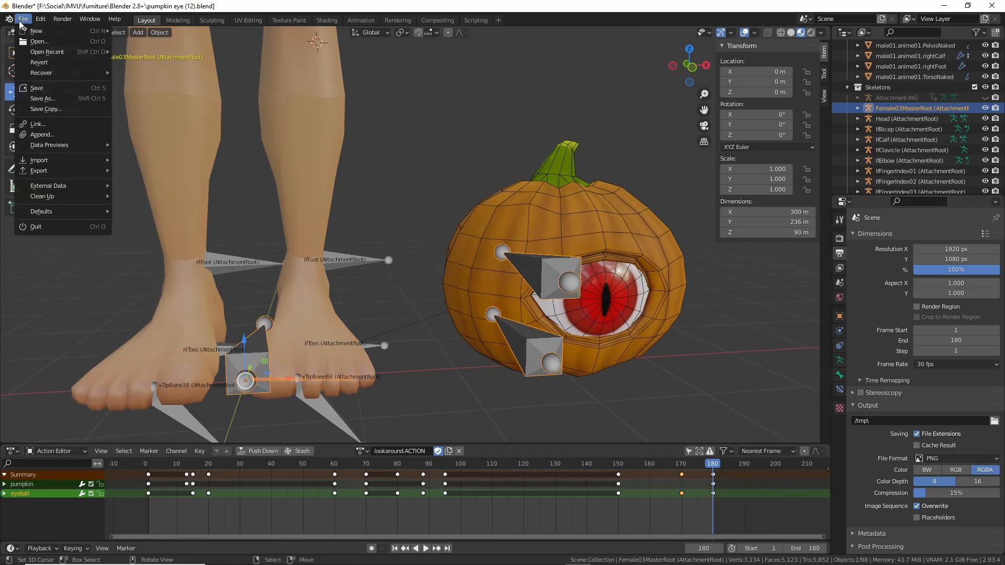
pyautogui.click(42, 98)
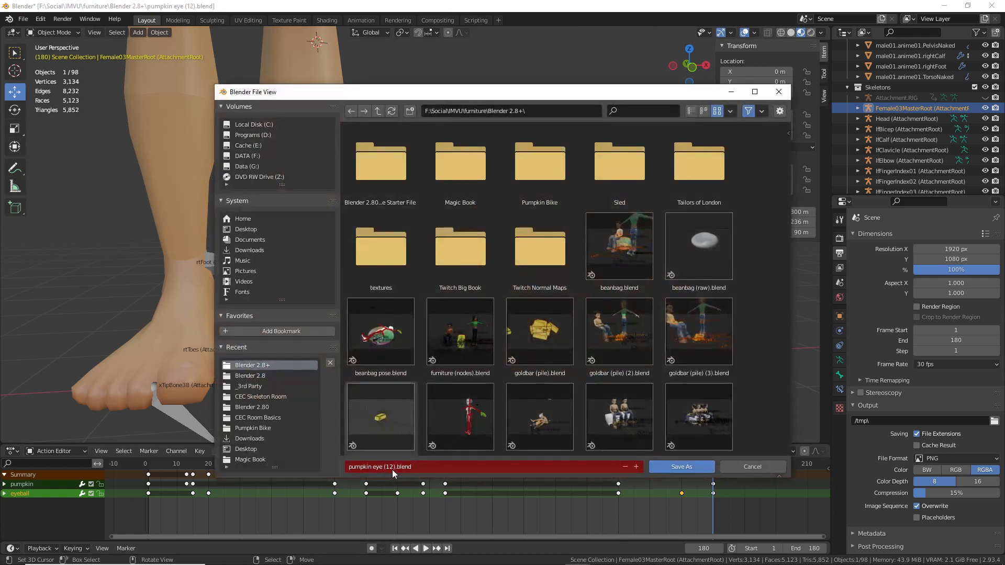
pyautogui.click(392, 468)
pyautogui.click(391, 467)
pyautogui.press('BackSpace')
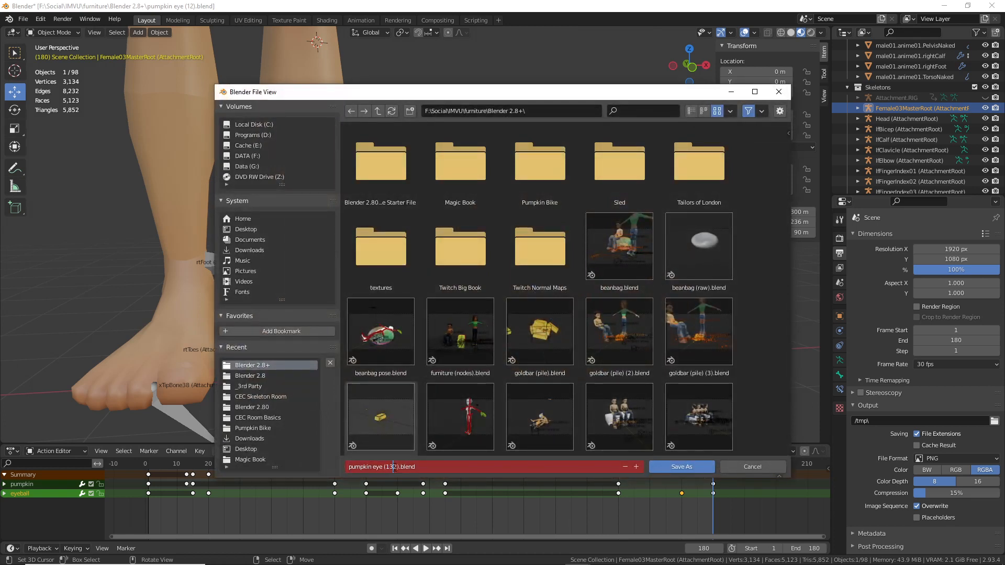
pyautogui.write('3')
pyautogui.press('Return')
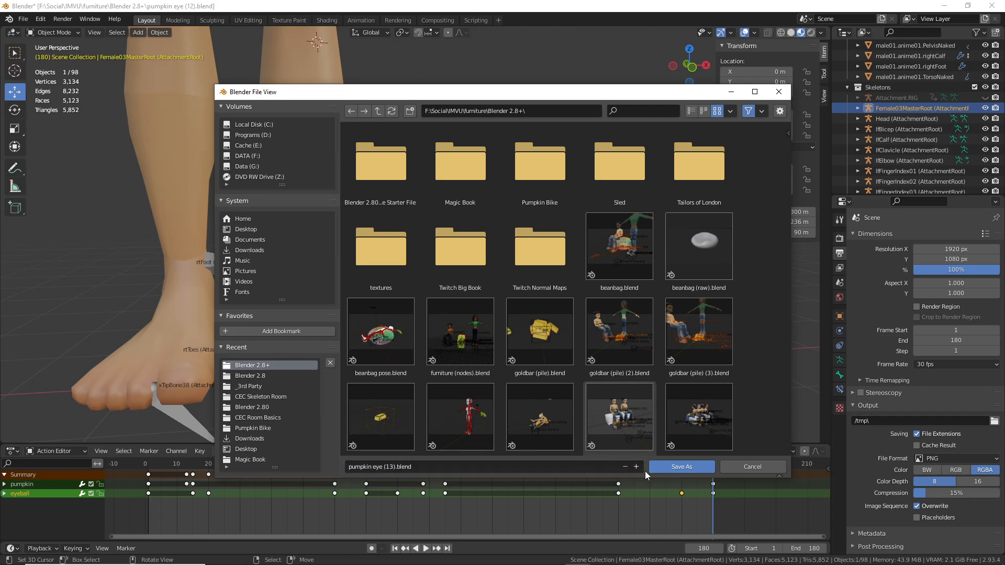
pyautogui.click(683, 468)
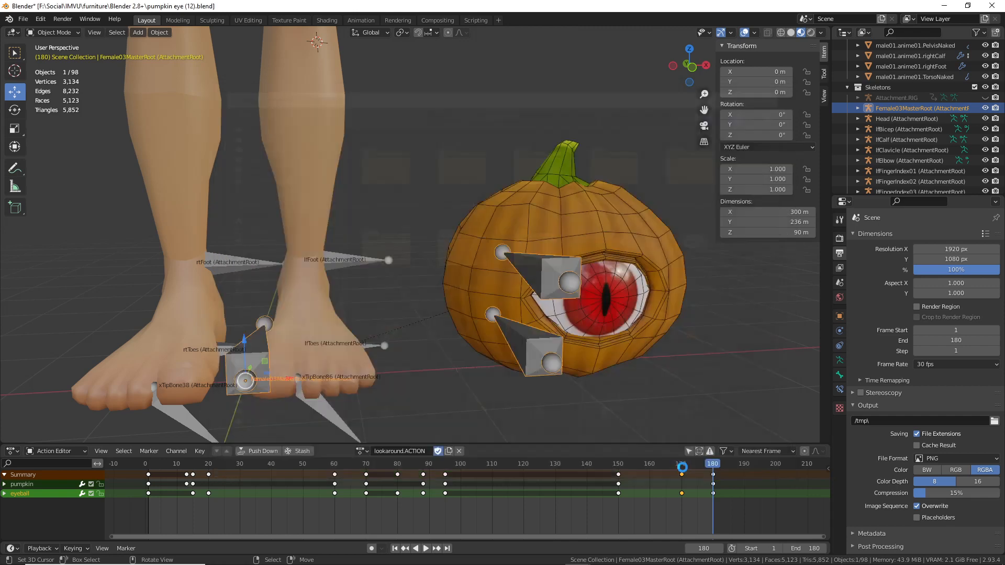
pyautogui.moveTo(710, 466)
pyautogui.mouseDown()
pyautogui.moveTo(150, 466)
pyautogui.moveTo(713, 469)
pyautogui.mouseUp()
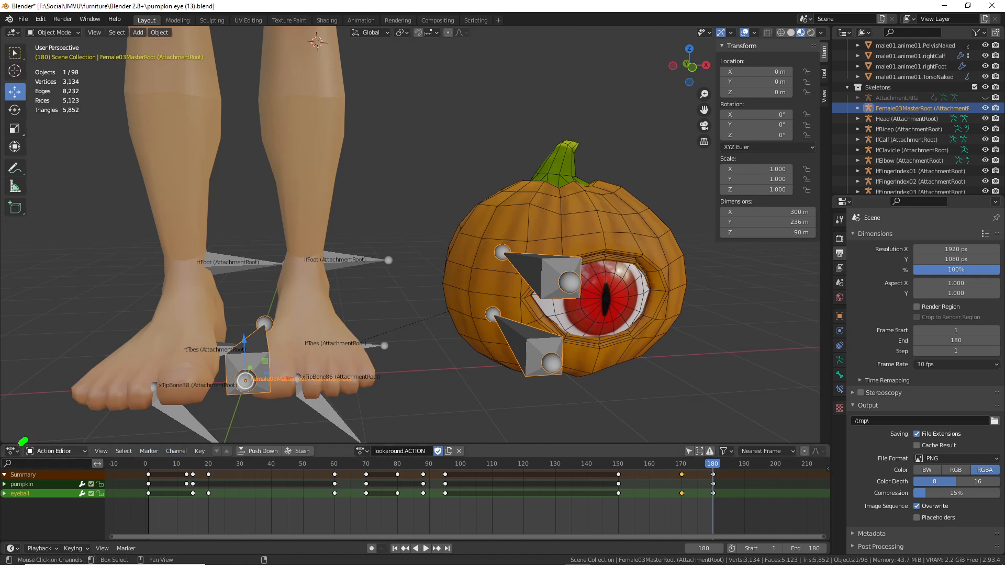
pyautogui.moveTo(26, 440)
pyautogui.mouseDown()
pyautogui.moveTo(81, 467)
pyautogui.moveTo(27, 438)
pyautogui.mouseUp()
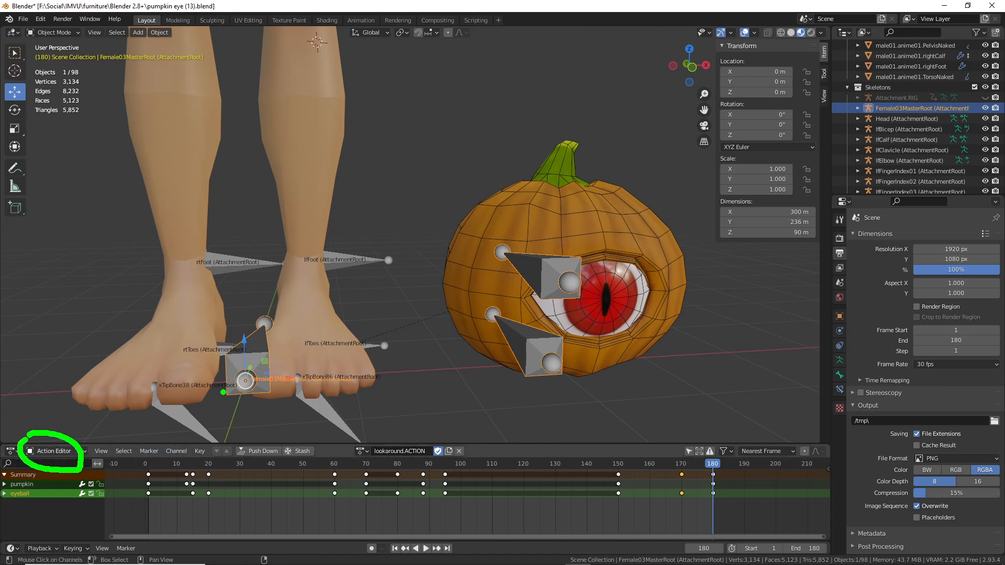
pyautogui.moveTo(242, 361)
pyautogui.mouseDown()
pyautogui.moveTo(232, 395)
pyautogui.moveTo(239, 381)
pyautogui.mouseUp()
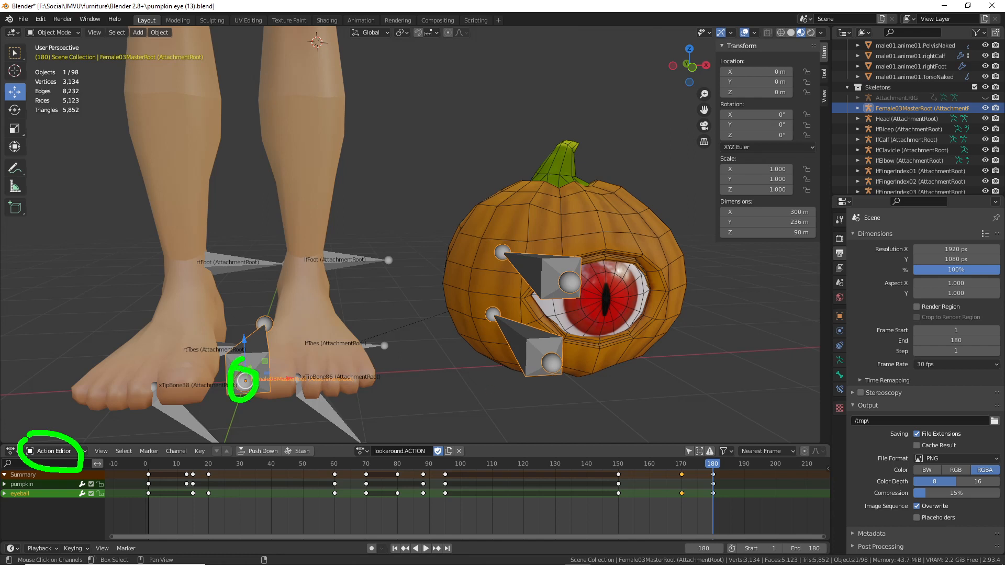
pyautogui.moveTo(544, 347)
pyautogui.mouseDown()
pyautogui.moveTo(534, 368)
pyautogui.moveTo(545, 348)
pyautogui.mouseUp()
pyautogui.moveTo(579, 277); pyautogui.dragTo(540, 270)
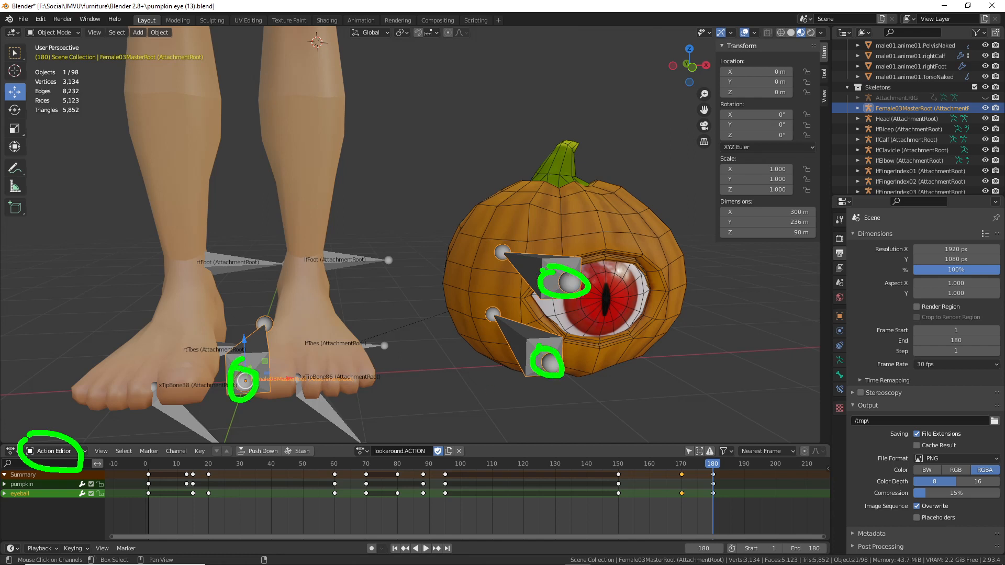
pyautogui.press('Escape')
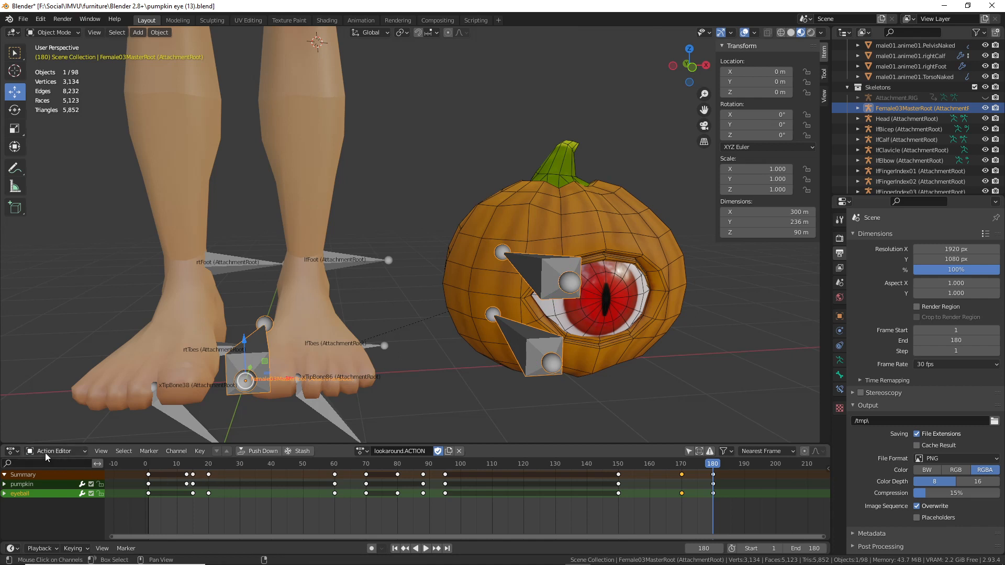
pyautogui.moveTo(27, 441)
pyautogui.mouseDown()
pyautogui.moveTo(91, 457)
pyautogui.moveTo(40, 440)
pyautogui.mouseUp()
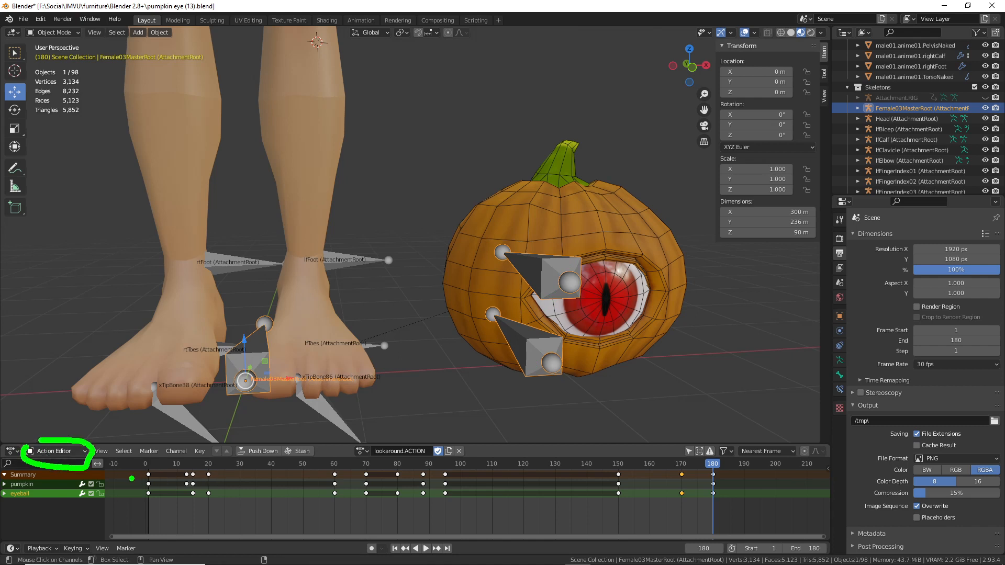
pyautogui.press('Escape')
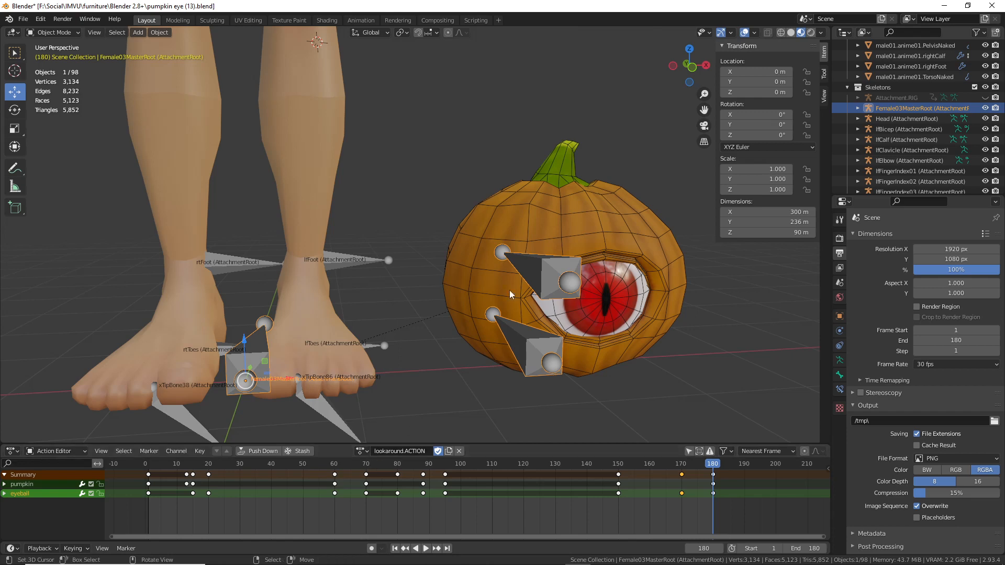
# - Select the pumpkin mesh and add the Female03MasterRoot armature to the selection as the active object
pyautogui.click(569, 284)
pyautogui.hotkey('ctrl', 'z')
pyautogui.click(585, 198)
pyautogui.keyDown('shift'); pyautogui.click(543, 281); pyautogui.keyUp('shift')
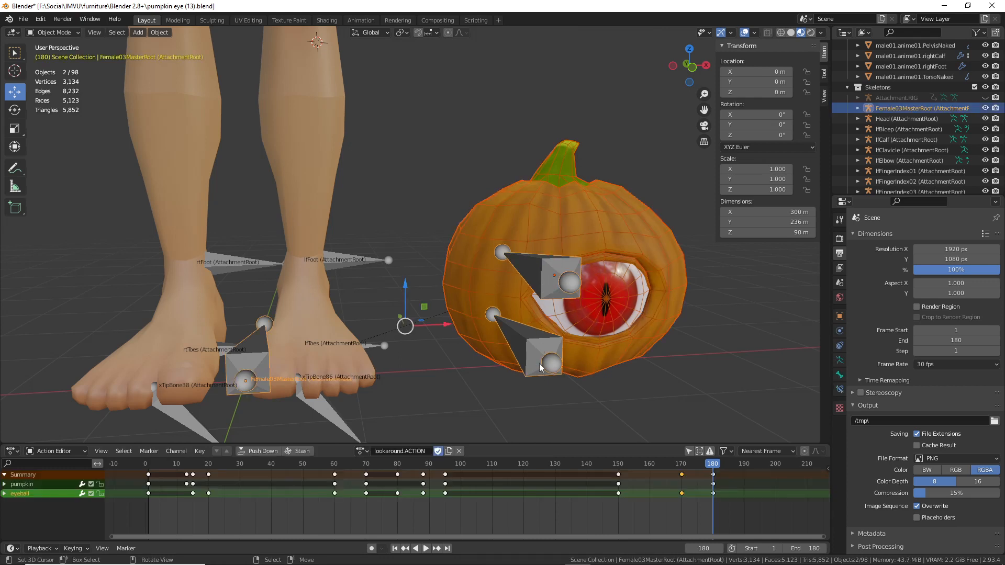
# - Start an FBX export and limit it to the selected objects
pyautogui.click(23, 19)
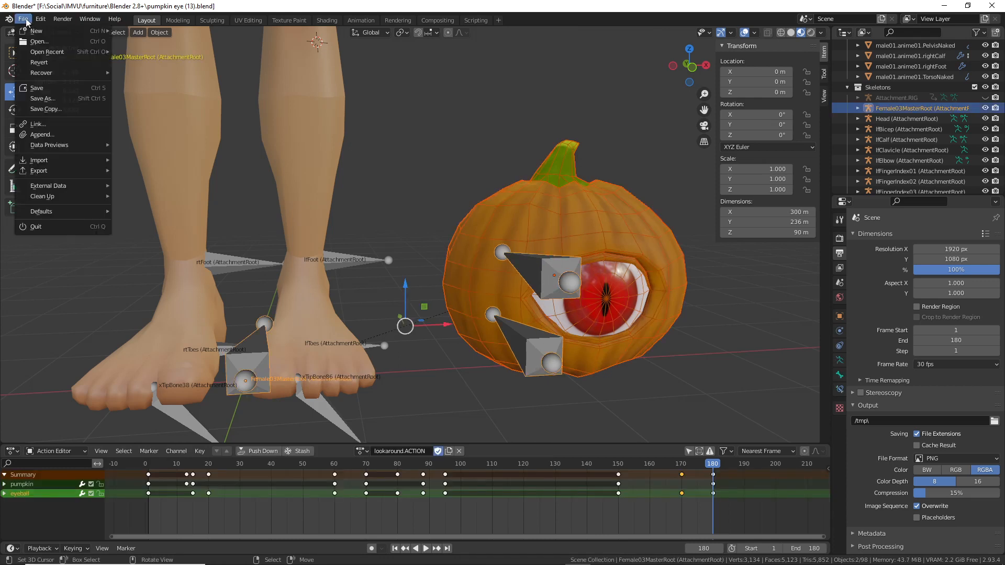
pyautogui.moveTo(33, 172)
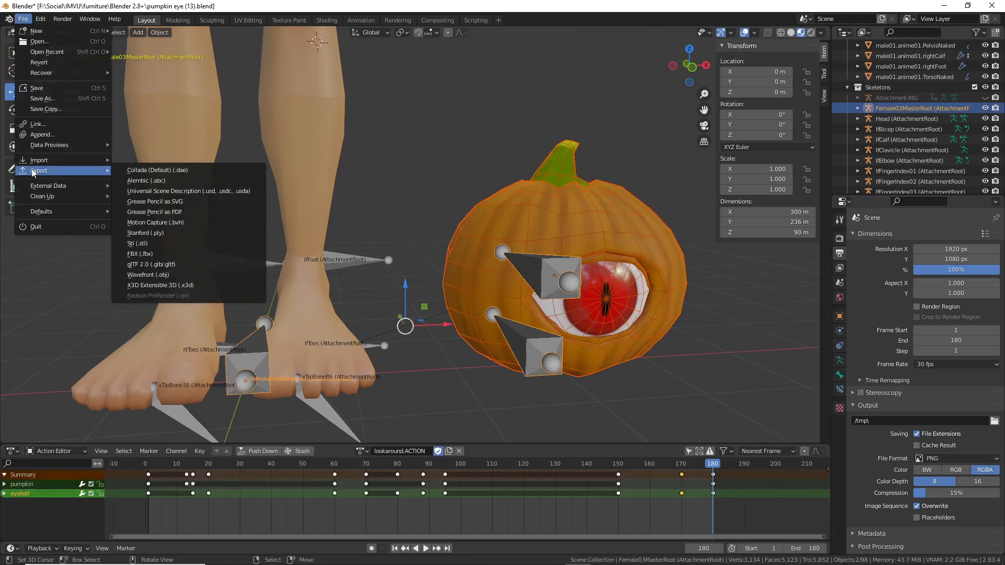
pyautogui.click(145, 256)
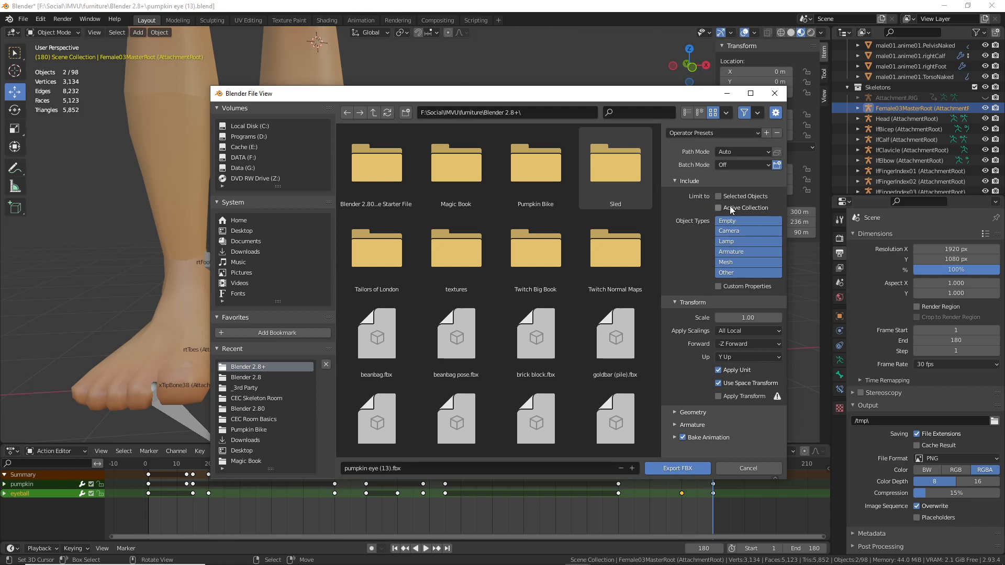
pyautogui.click(719, 196)
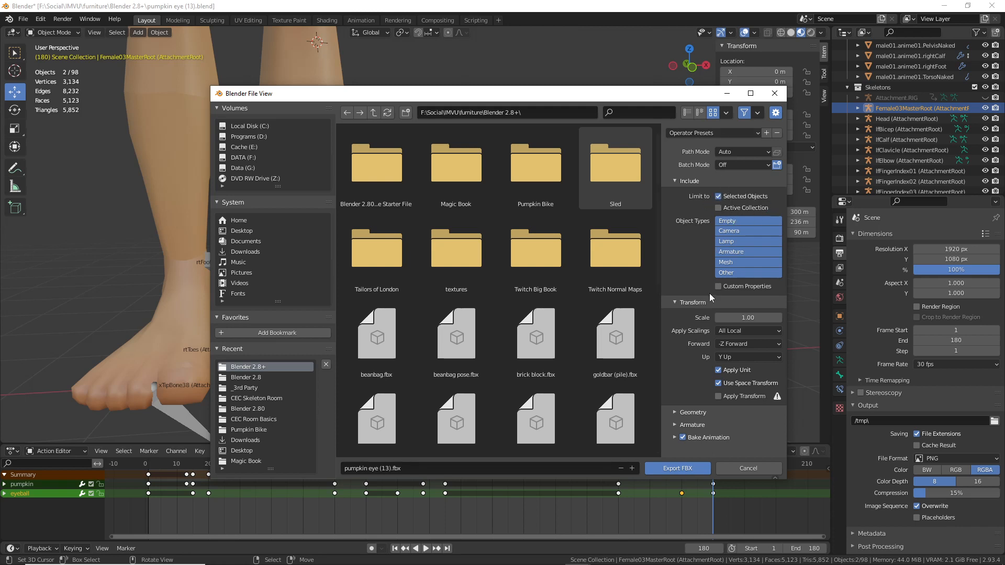
# - Turn off Add Leaf Bones in the armature settings of the FBX export
pyautogui.click(680, 412)
pyautogui.scroll(-3, 674, 411)
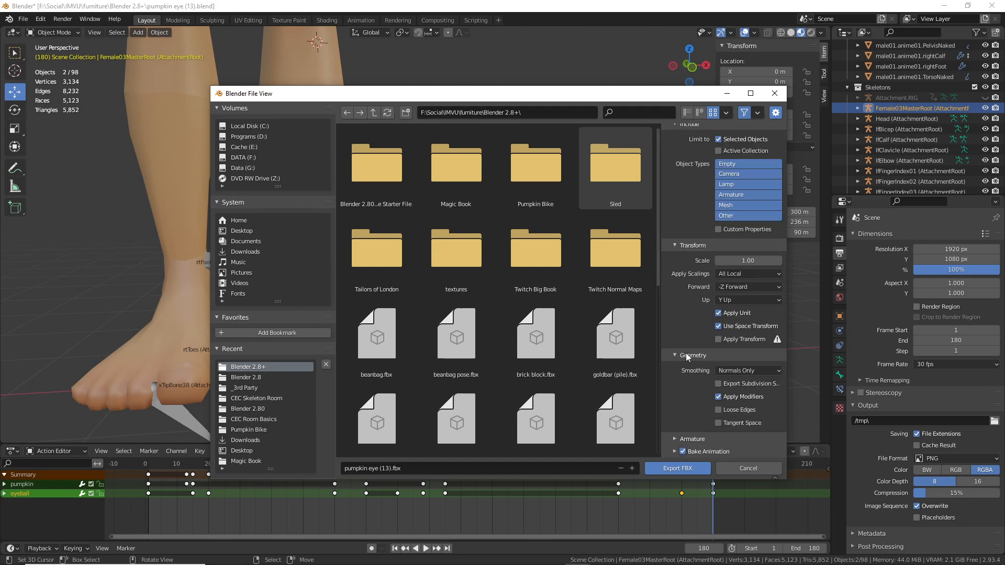
pyautogui.click(673, 439)
pyautogui.scroll(-4, 676, 419)
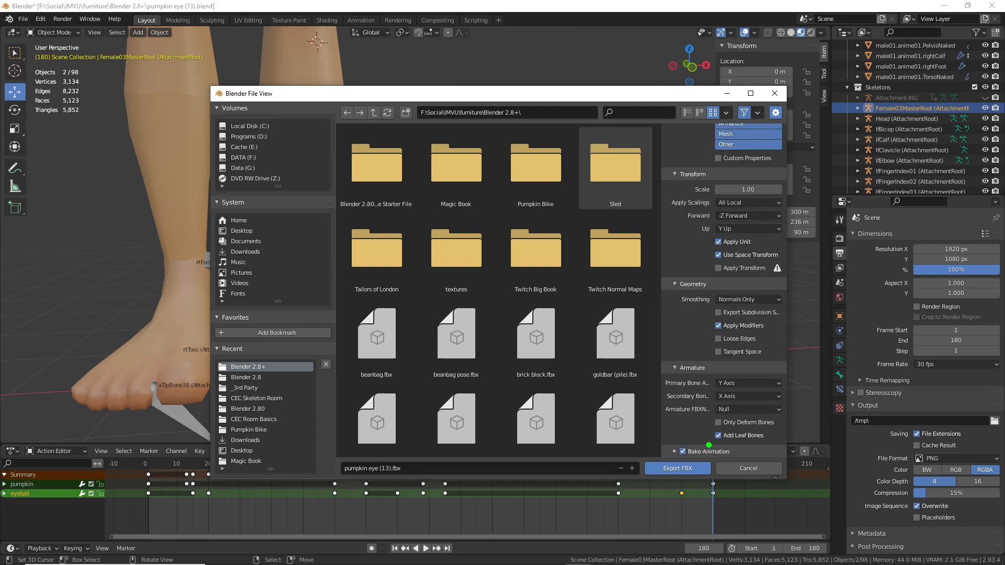
pyautogui.moveTo(709, 445); pyautogui.dragTo(784, 445)
pyautogui.press('Escape')
pyautogui.moveTo(686, 434)
pyautogui.mouseDown()
pyautogui.moveTo(685, 474)
pyautogui.moveTo(738, 440)
pyautogui.moveTo(677, 439)
pyautogui.mouseUp()
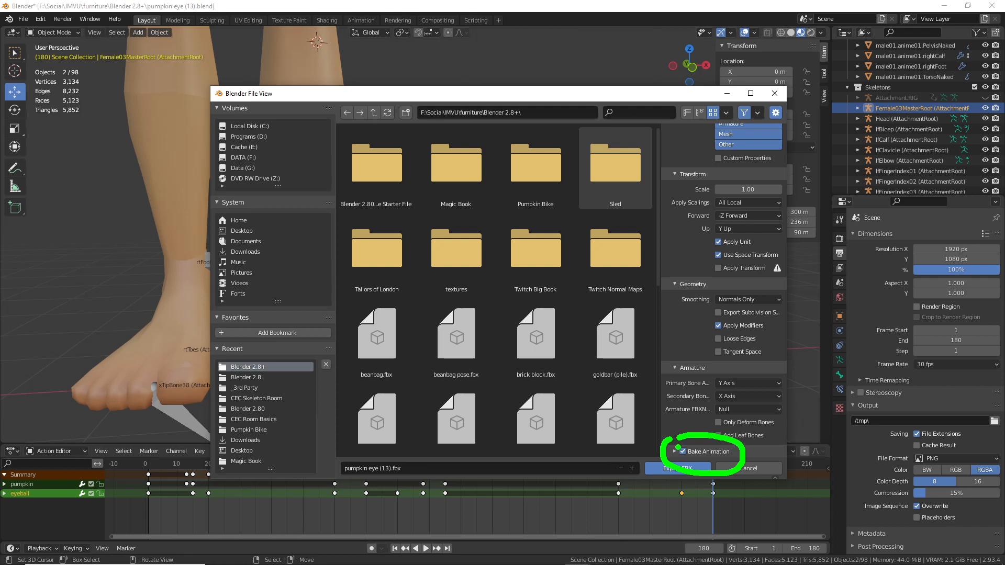
pyautogui.press('Escape')
# - Turn off NLA Strips and Force Start/End Keying in the FBX export's Bake Animation settings
pyautogui.scroll(-4, 678, 418)
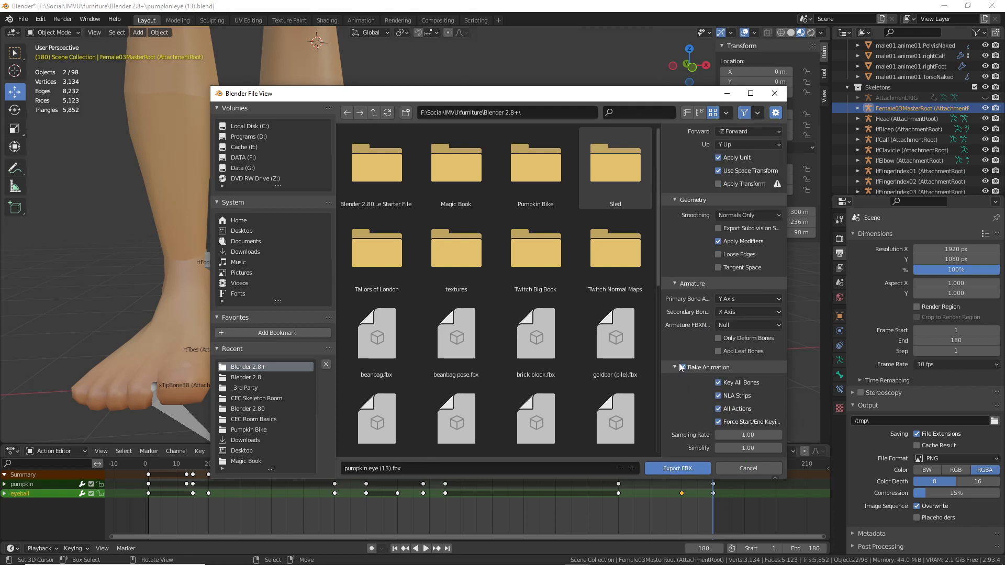
pyautogui.moveTo(679, 357)
pyautogui.mouseDown()
pyautogui.moveTo(661, 367)
pyautogui.moveTo(683, 360)
pyautogui.mouseUp()
pyautogui.hotkey('ctrl', '2')
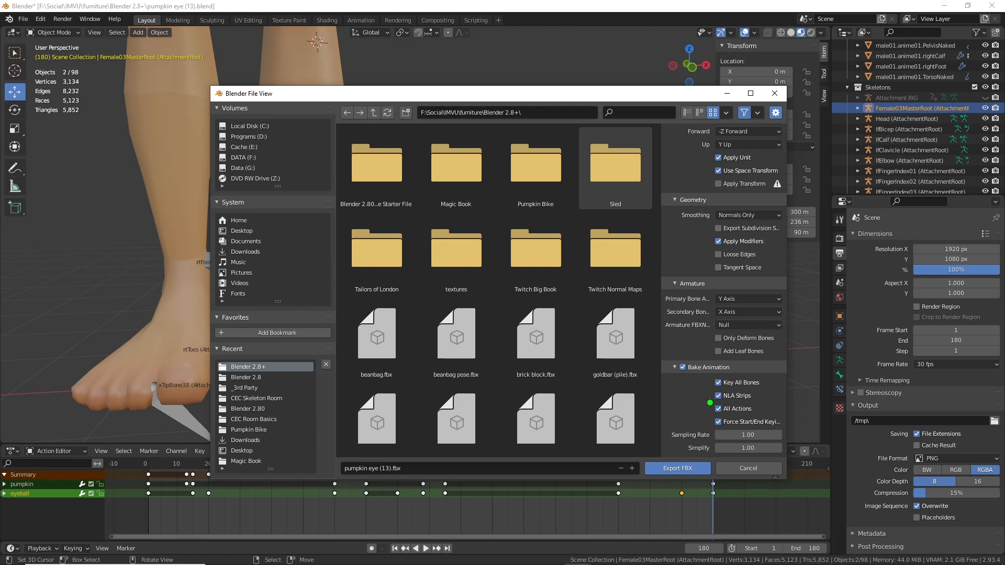
pyautogui.moveTo(707, 404); pyautogui.dragTo(760, 404)
pyautogui.moveTo(710, 433); pyautogui.dragTo(787, 432)
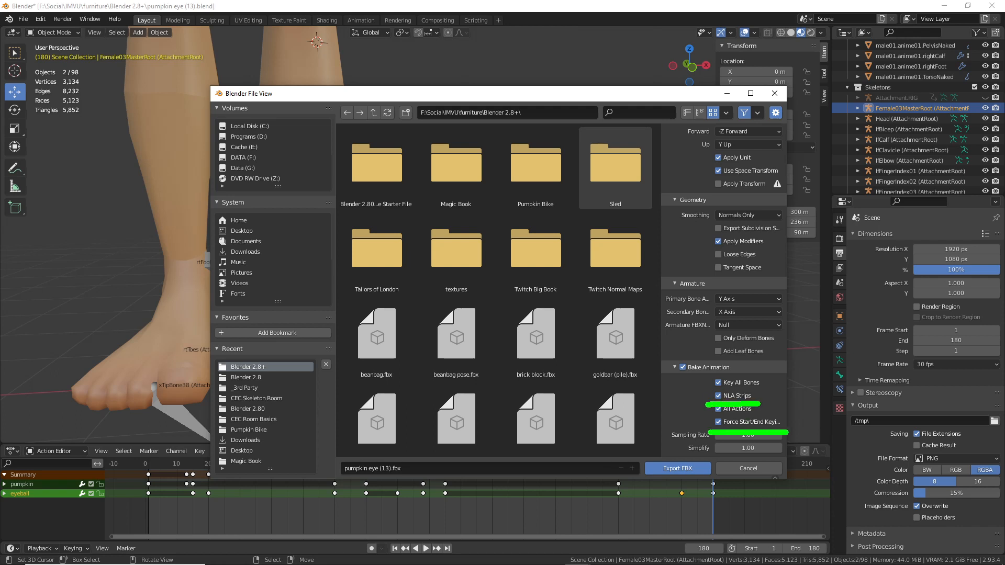
pyautogui.press('Escape')
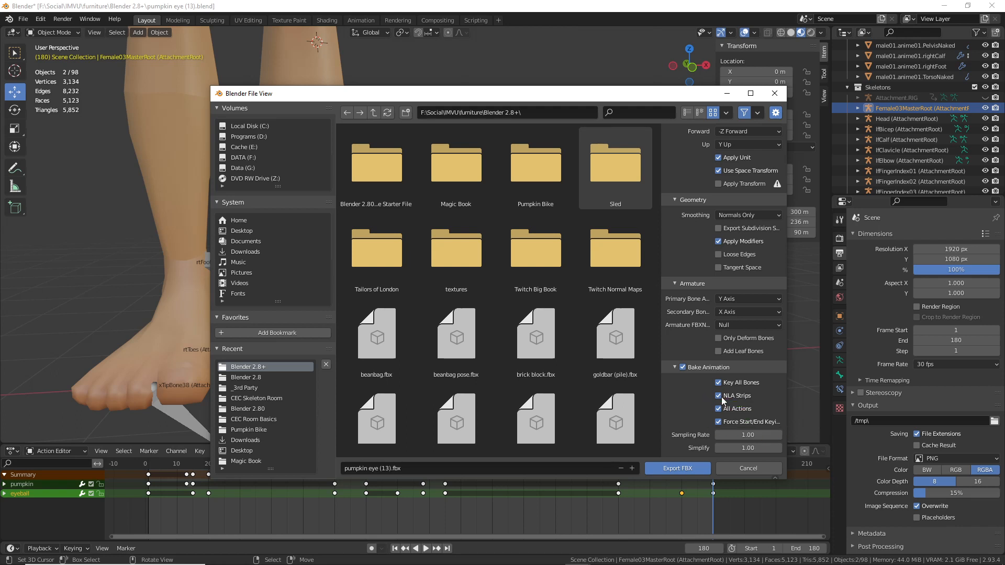
pyautogui.click(718, 396)
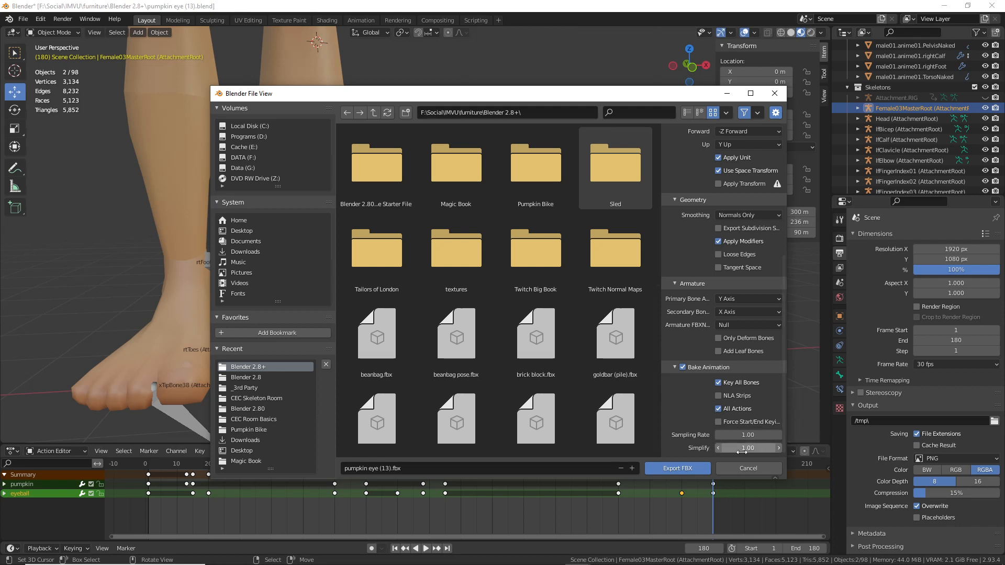
# - Export the selection as pumpkin eye (13).fbx to the F:\Social\IMVU\furniture\Blender 2.8+ folder
pyautogui.click(413, 468)
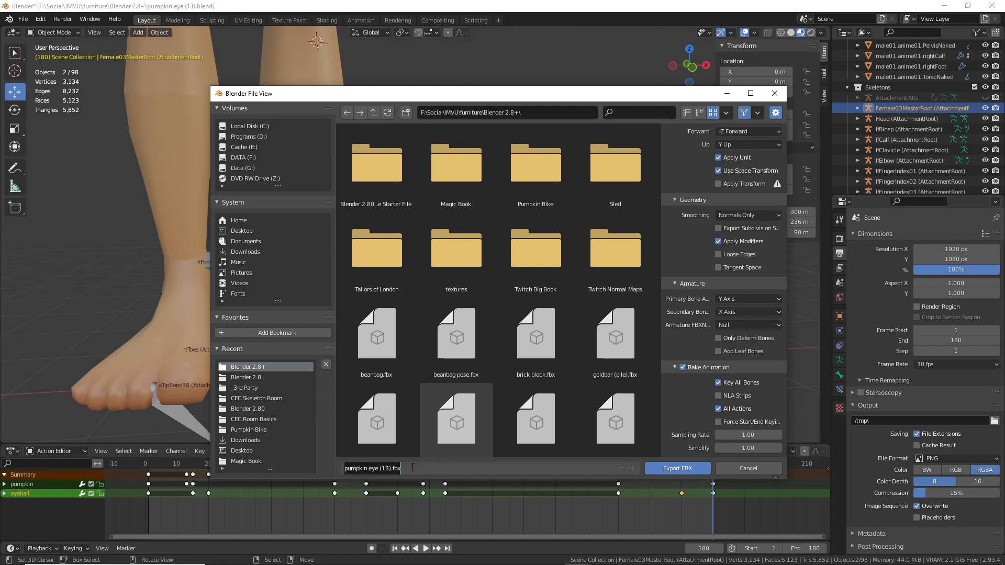
pyautogui.click(532, 113)
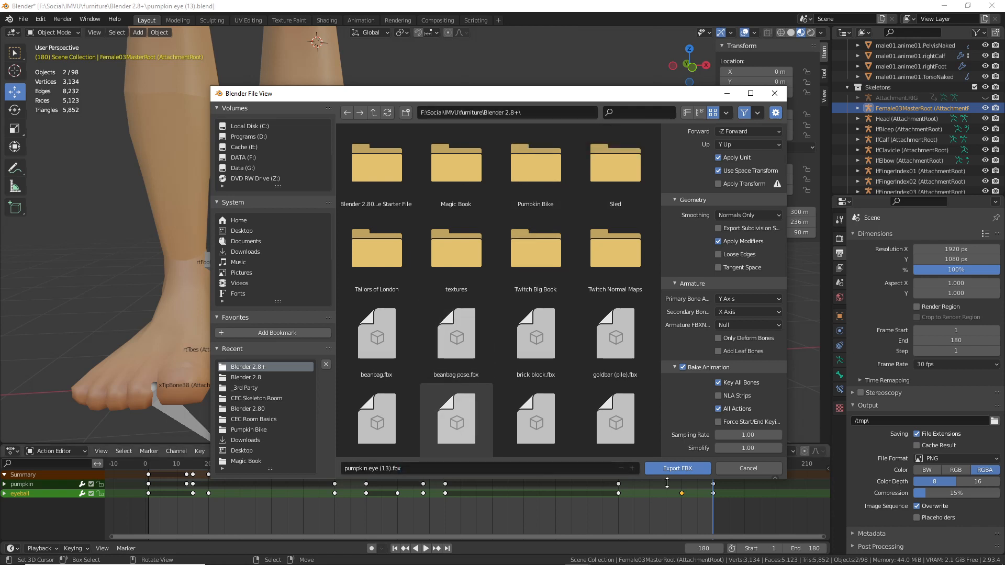
pyautogui.click(680, 469)
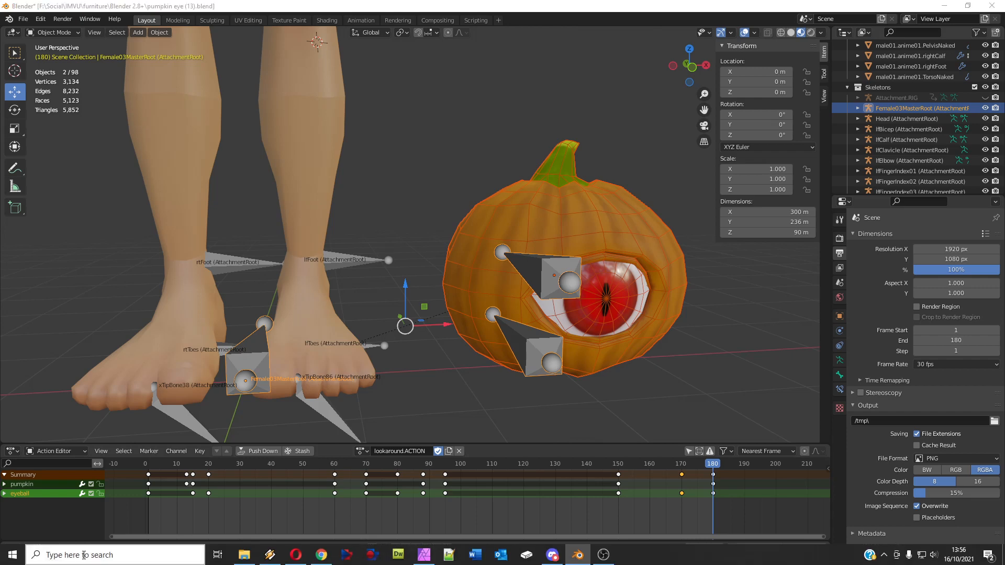
# - Search Windows for IMVU Studio, launch it and maximize its window
pyautogui.click(95, 555)
pyautogui.write('studio')
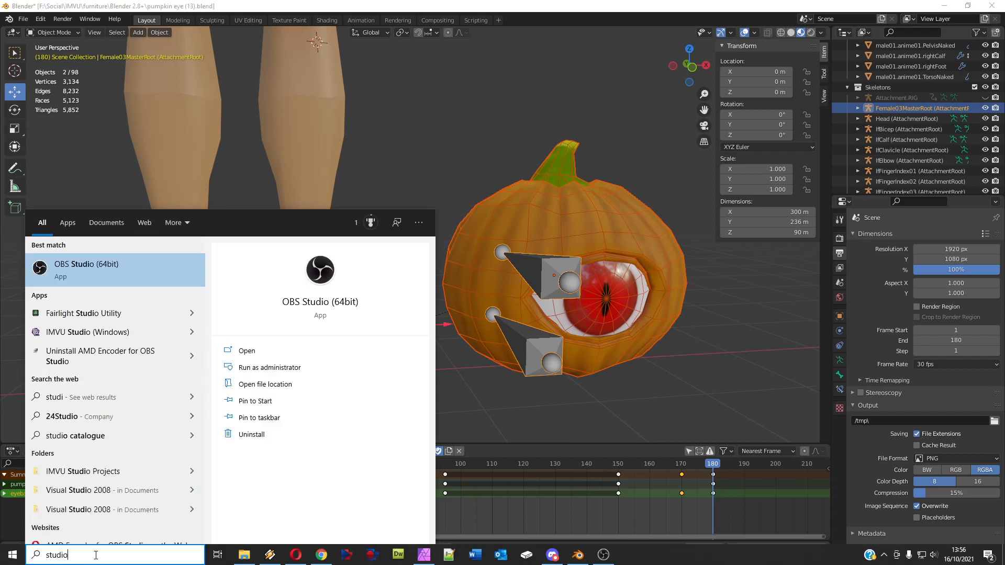
pyautogui.click(109, 301)
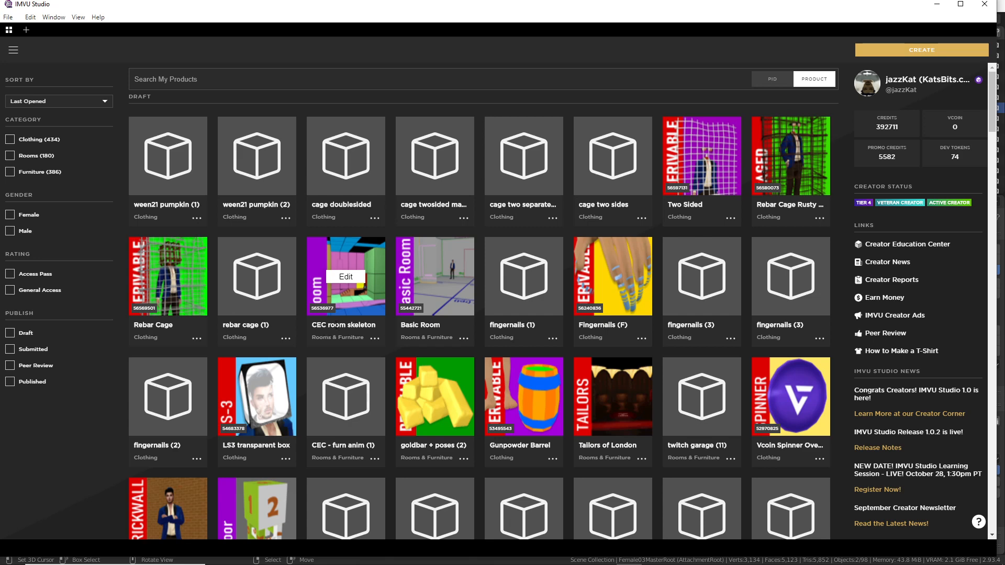
pyautogui.click(961, 4)
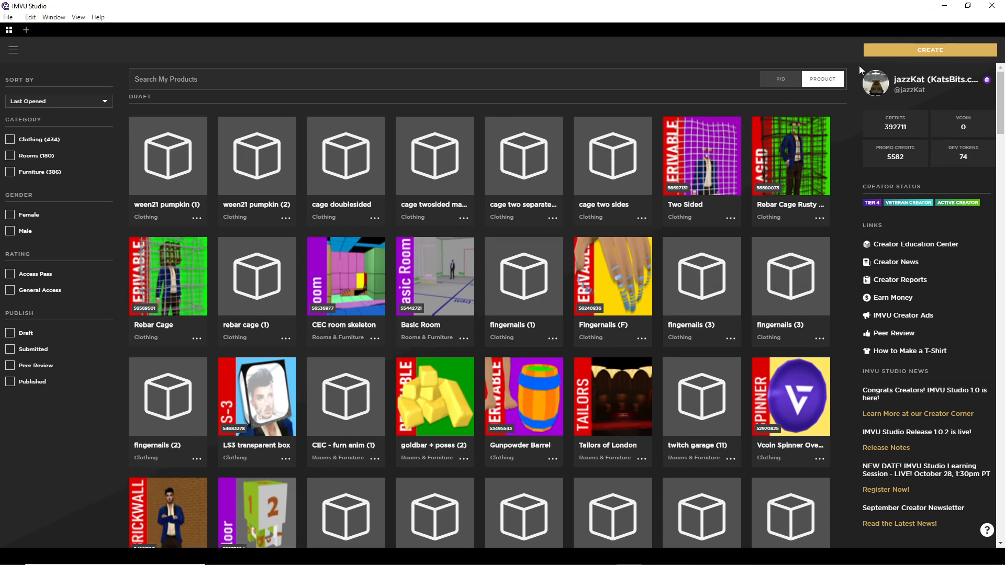
# - Create a new project derived from the Glasses King Gold product in the men's accessories category
pyautogui.click(933, 45)
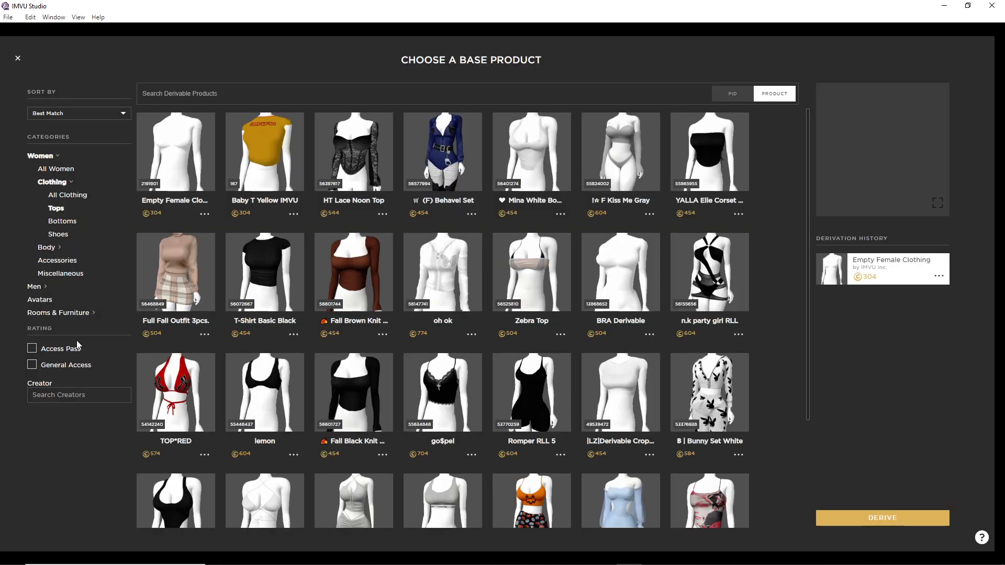
pyautogui.click(35, 287)
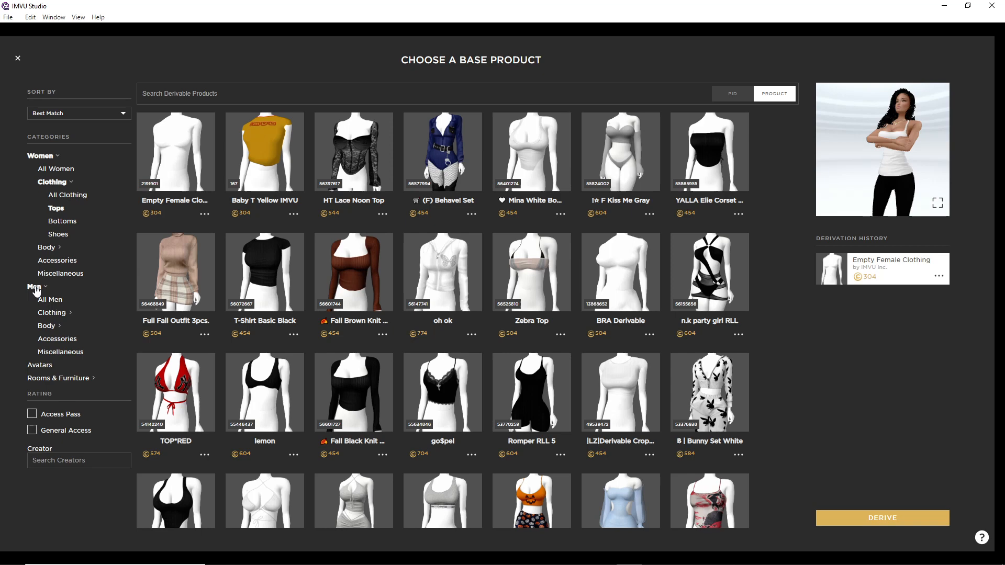
pyautogui.click(47, 340)
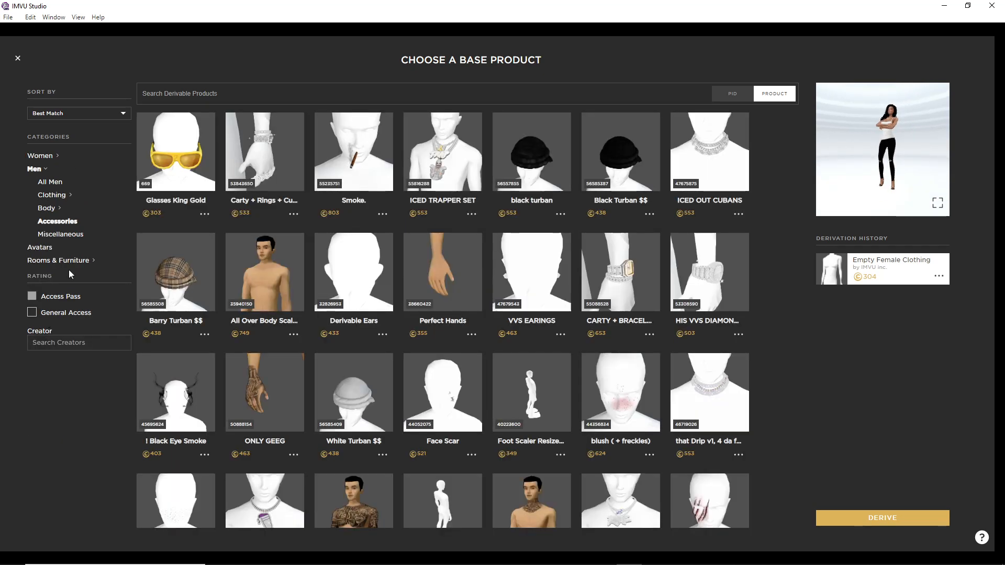
pyautogui.click(183, 149)
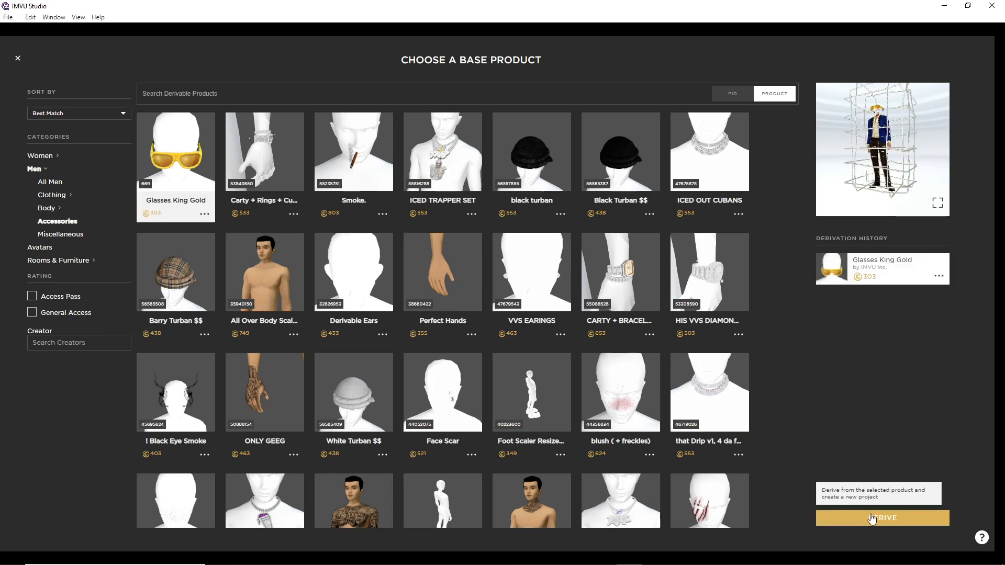
pyautogui.scroll(5, 883, 151)
pyautogui.moveTo(883, 150); pyautogui.dragTo(879, 178)
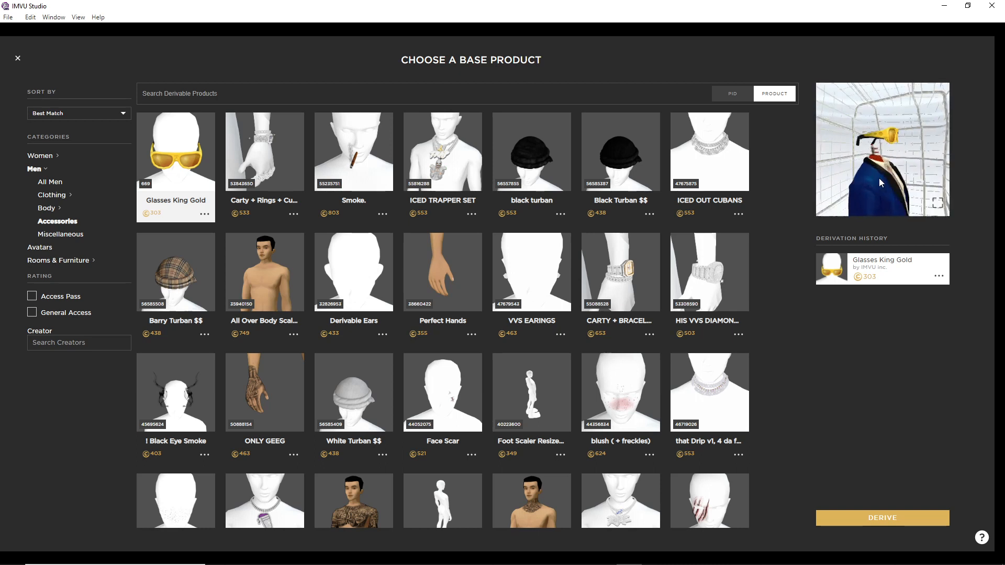
pyautogui.click(883, 519)
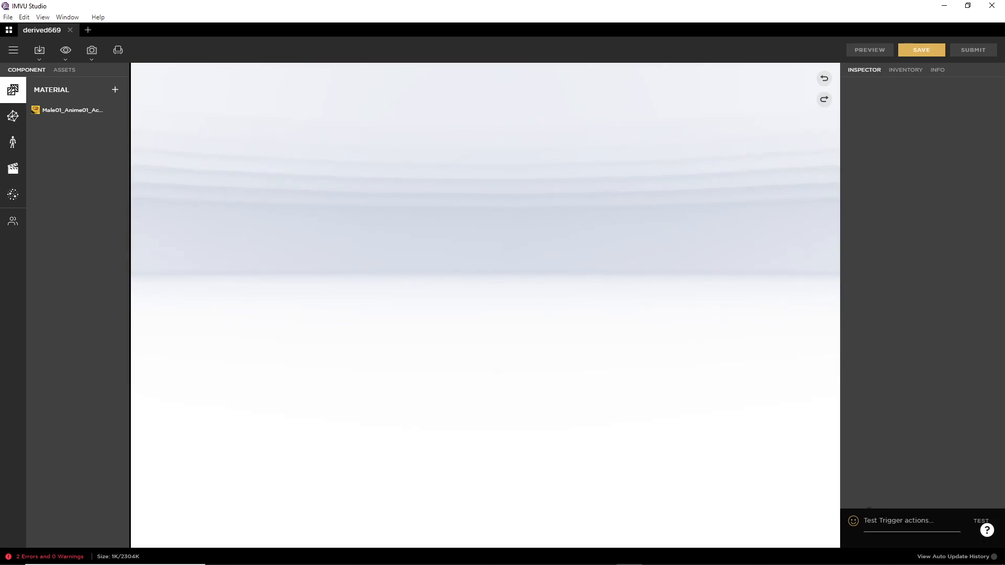
# - Filter the inventory to show only the items in use on the avatar
pyautogui.scroll(4, 432, 347)
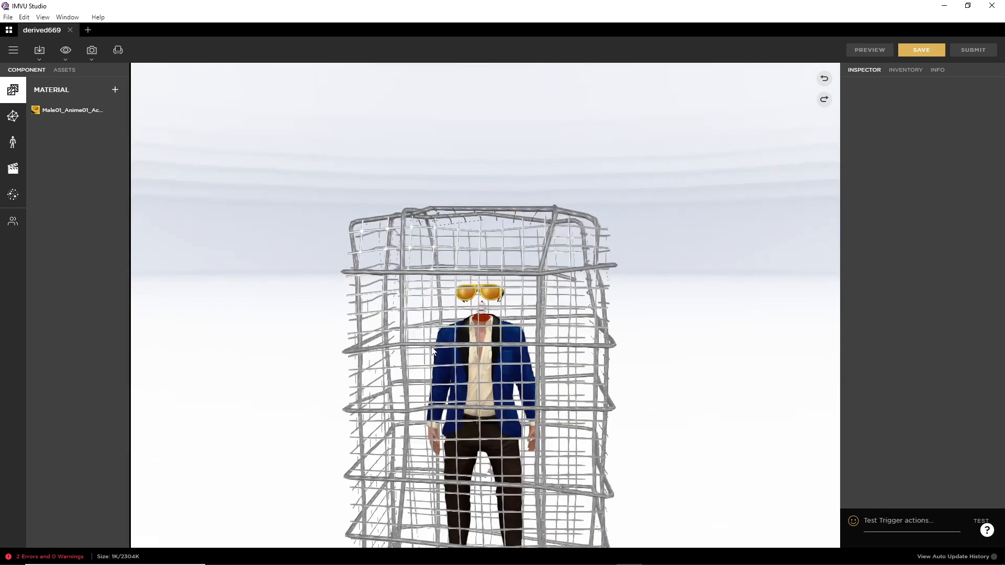
pyautogui.scroll(1, 432, 347)
pyautogui.moveTo(432, 347); pyautogui.dragTo(436, 275, button='right')
pyautogui.moveTo(436, 275); pyautogui.dragTo(497, 296)
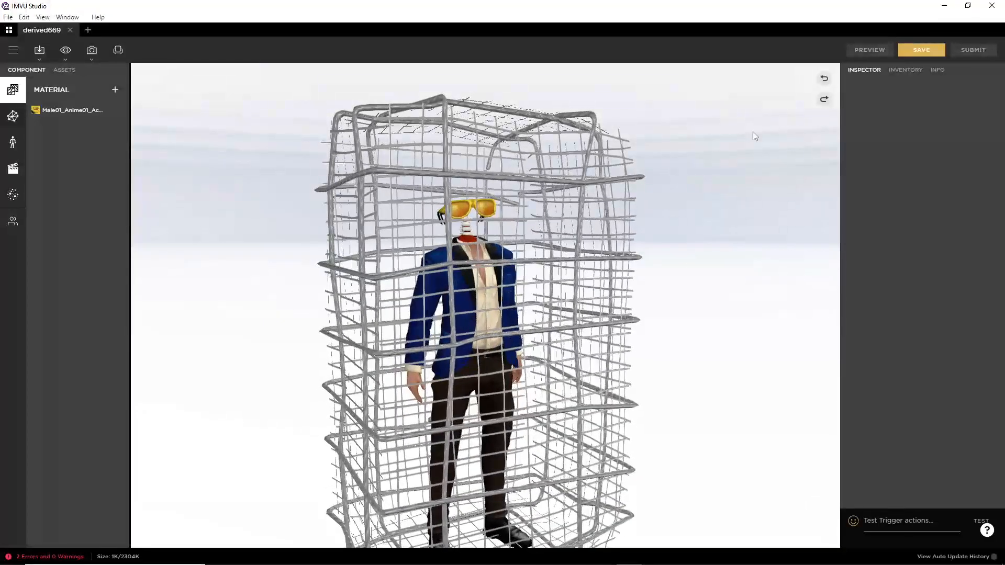
pyautogui.moveTo(437, 144)
pyautogui.mouseDown()
pyautogui.moveTo(513, 173)
pyautogui.moveTo(468, 273)
pyautogui.mouseUp()
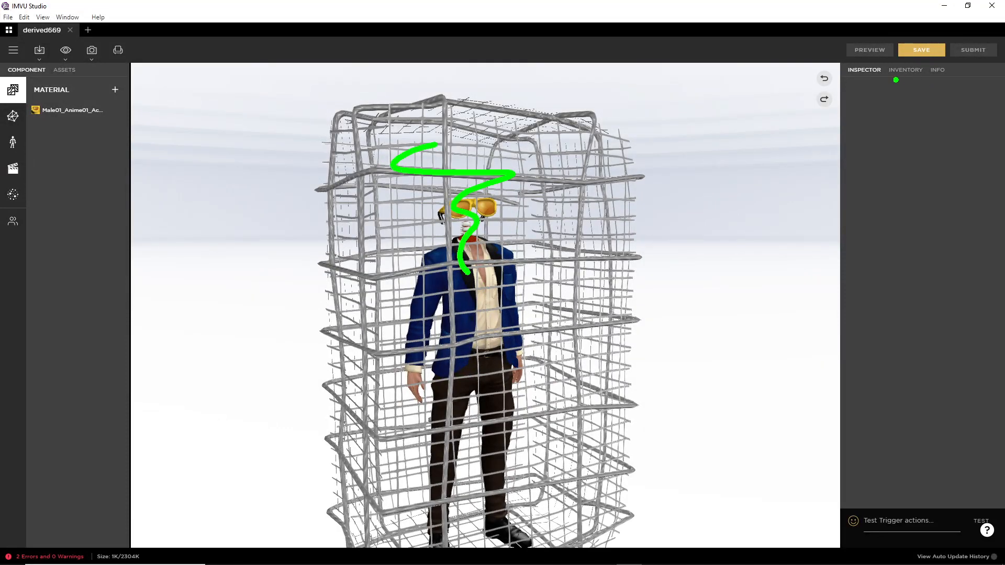
pyautogui.moveTo(896, 79); pyautogui.dragTo(930, 80)
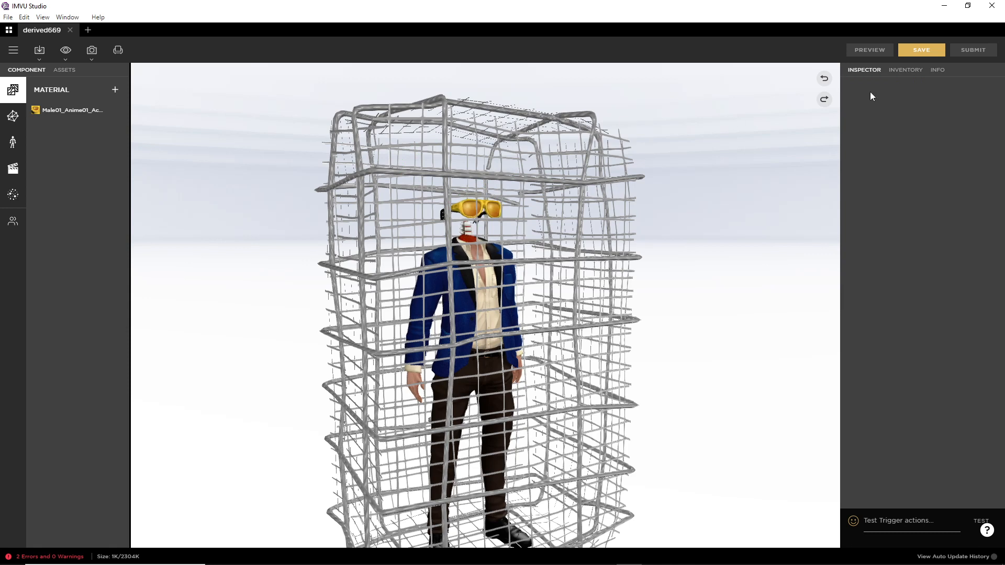
pyautogui.click(905, 70)
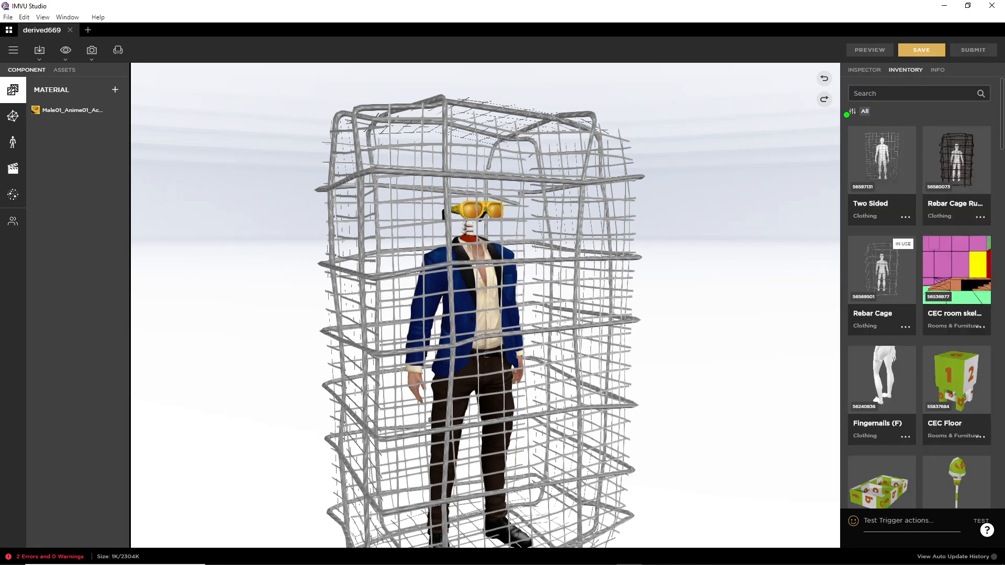
pyautogui.moveTo(850, 99)
pyautogui.mouseDown()
pyautogui.moveTo(867, 111)
pyautogui.moveTo(853, 98)
pyautogui.moveTo(801, 145)
pyautogui.mouseUp()
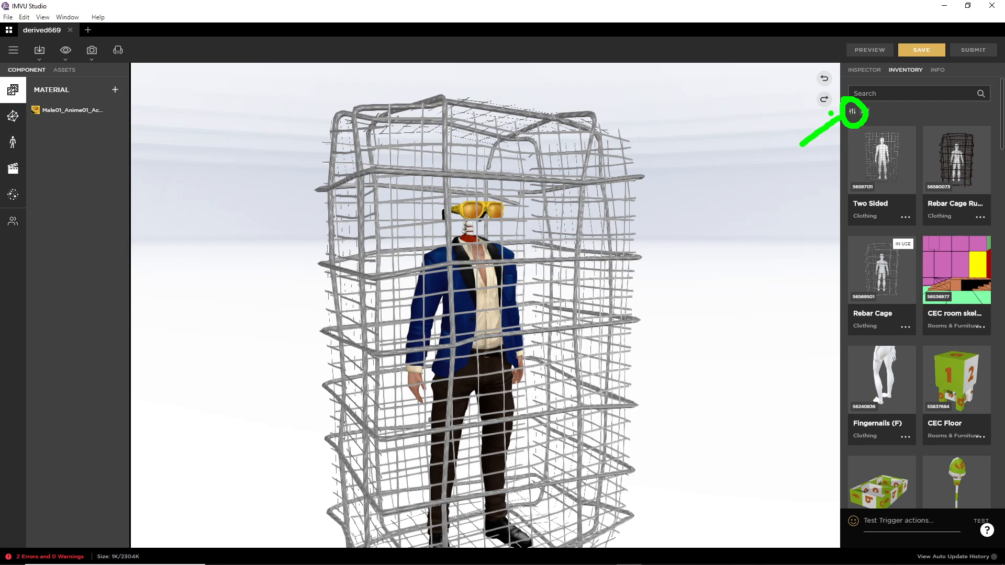
pyautogui.moveTo(830, 113); pyautogui.dragTo(832, 138)
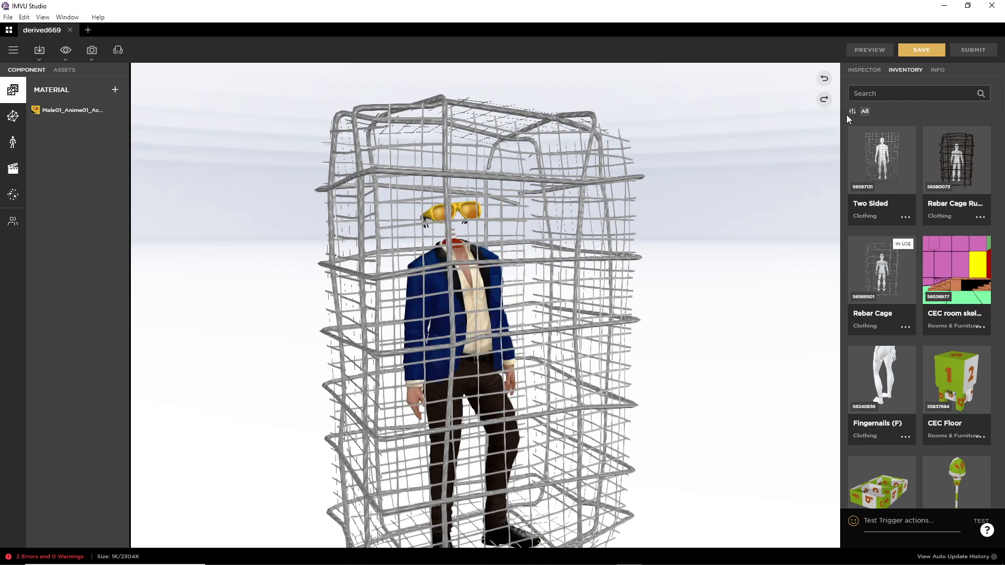
pyautogui.click(863, 111)
pyautogui.click(815, 158)
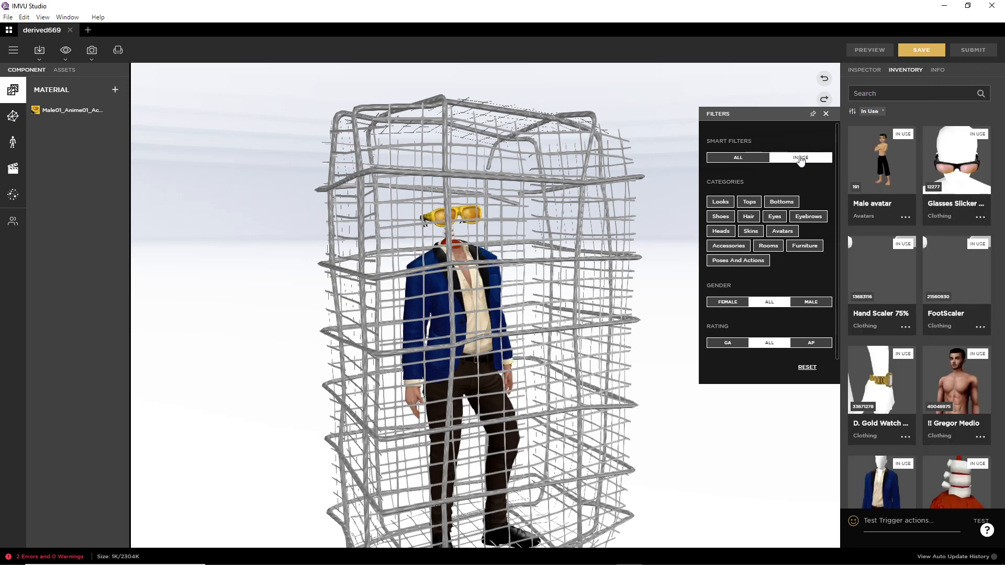
# - Remove the Rebar Cage from the avatar and close the inventory filters
pyautogui.scroll(-3, 911, 324)
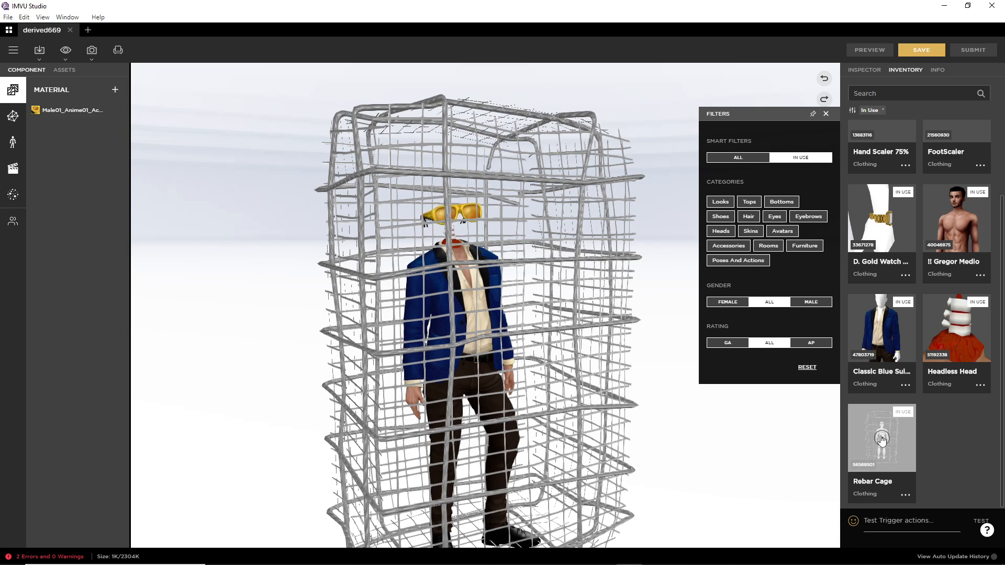
pyautogui.scroll(3, 881, 440)
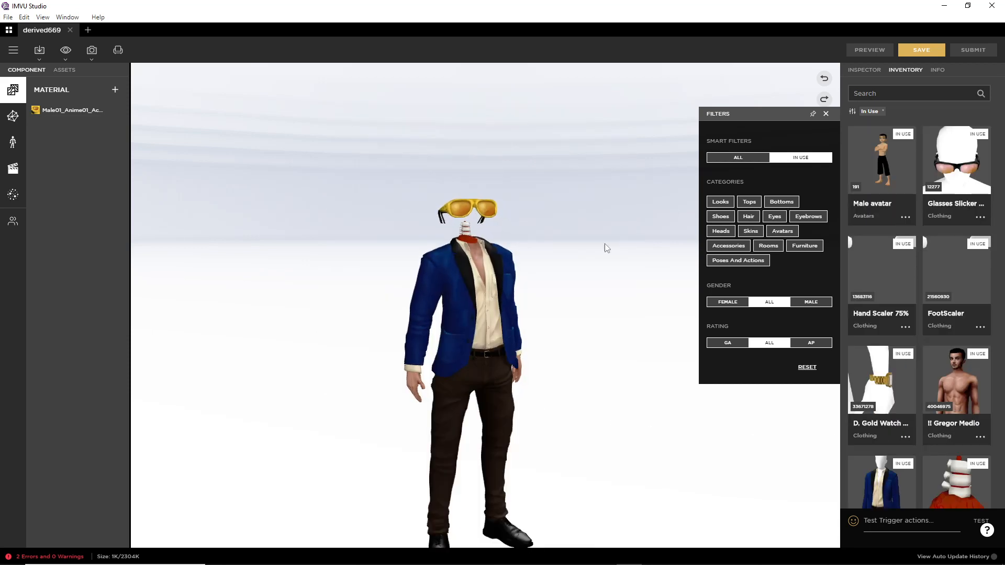
pyautogui.click(827, 115)
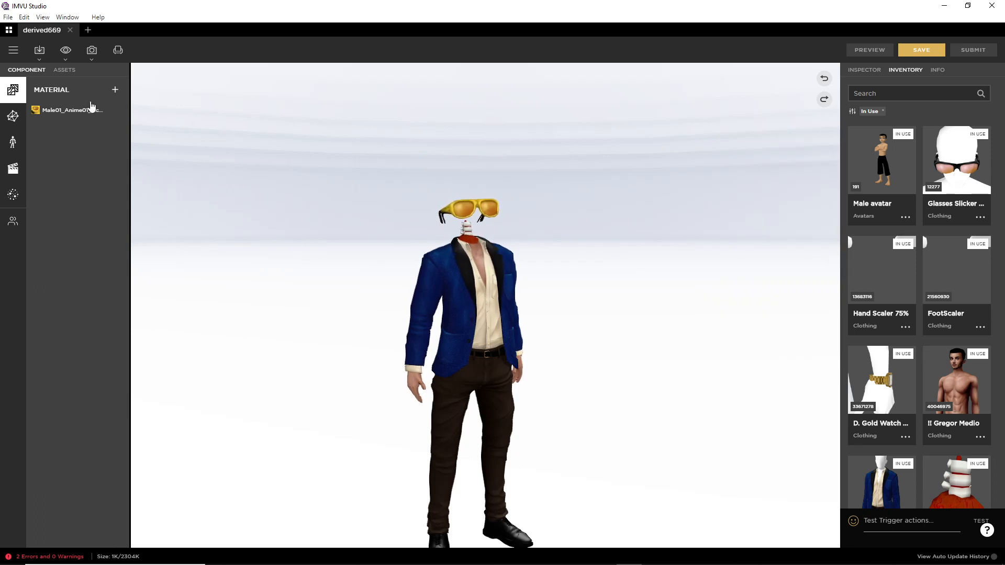
# - Start an FBX import into the project with the file pumpkin eye (13).fbx
pyautogui.moveTo(38, 44); pyautogui.dragTo(48, 46)
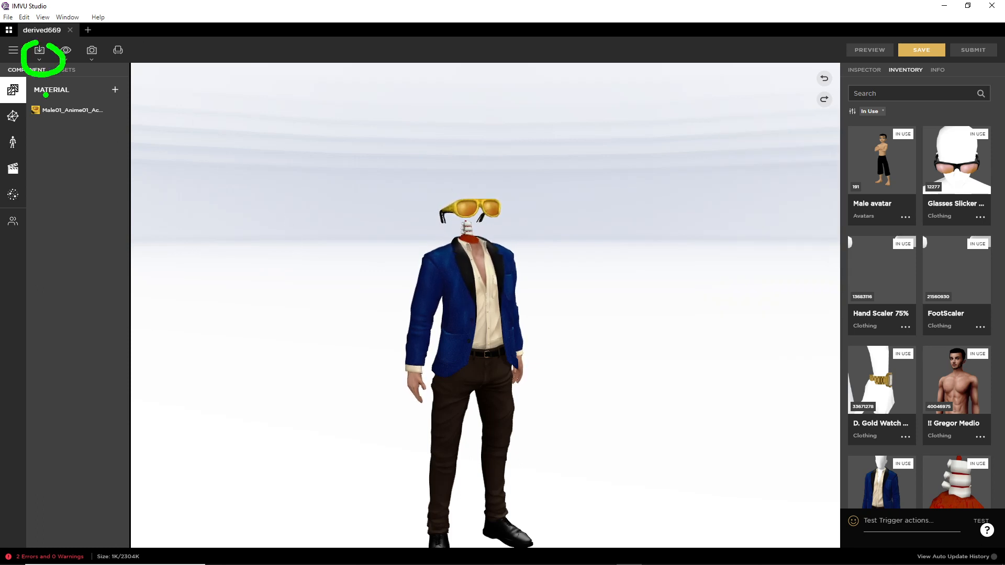
pyautogui.click(40, 51)
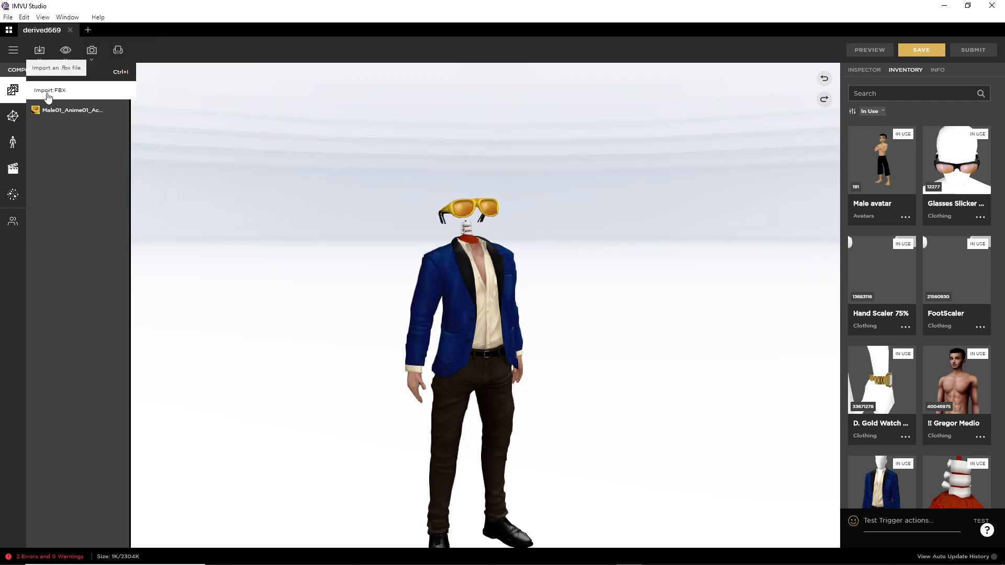
pyautogui.moveTo(28, 97); pyautogui.dragTo(73, 99)
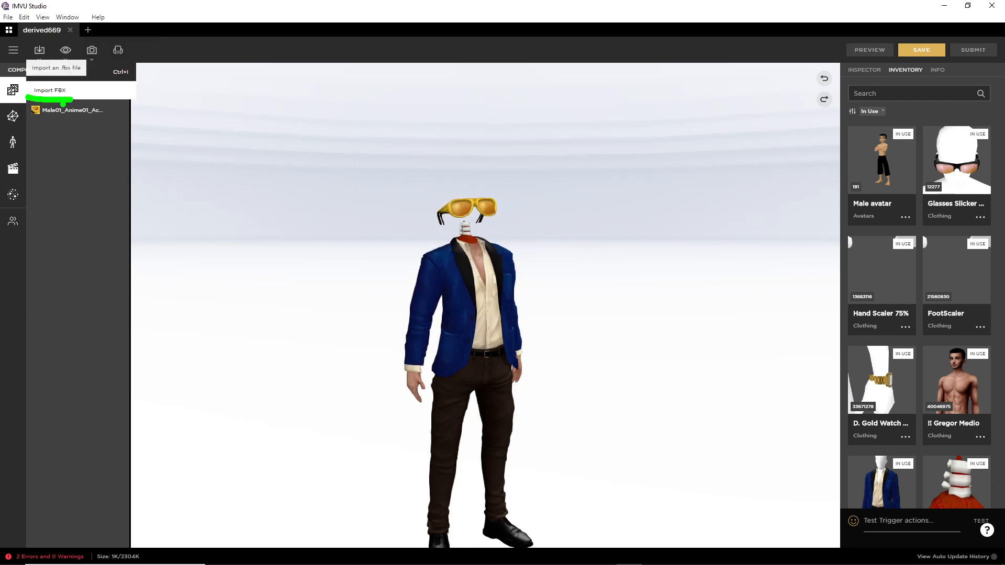
pyautogui.press('Escape')
pyautogui.click(39, 53)
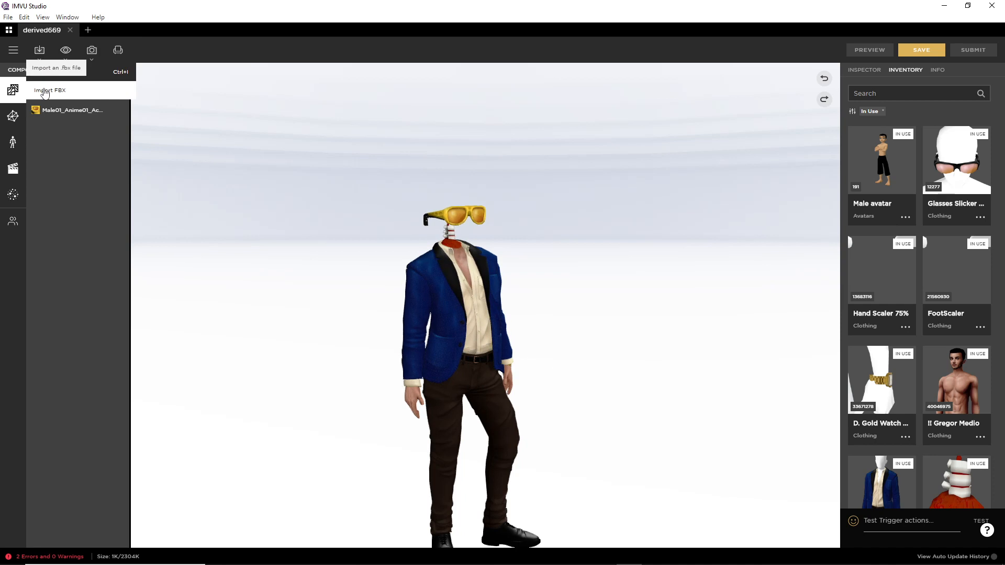
pyautogui.click(47, 90)
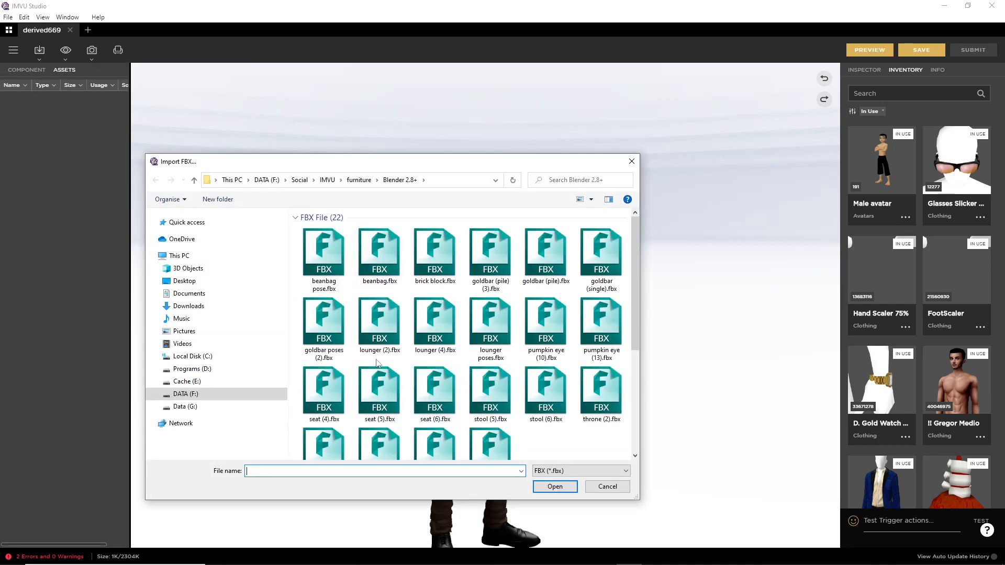
pyautogui.click(598, 327)
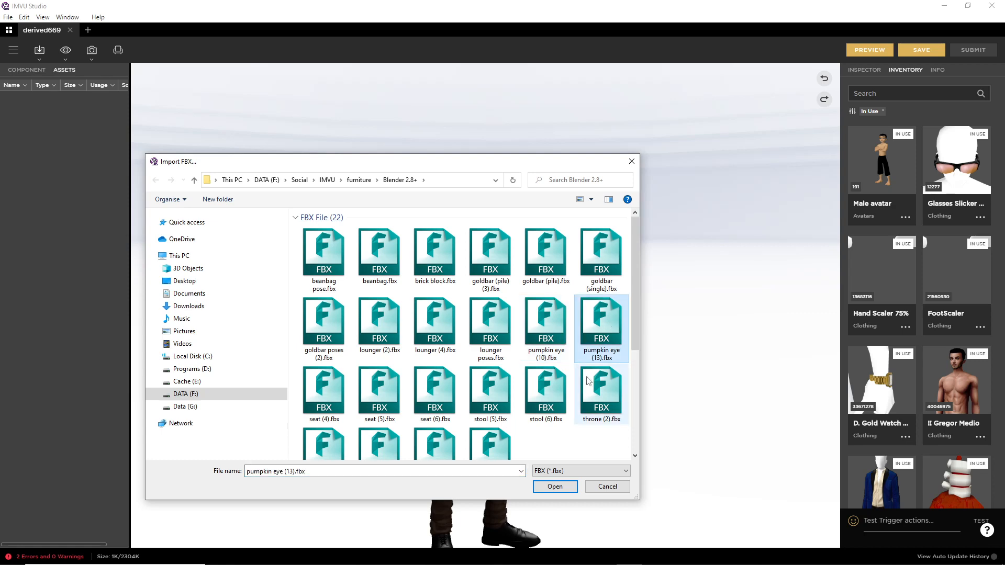
pyautogui.click(556, 488)
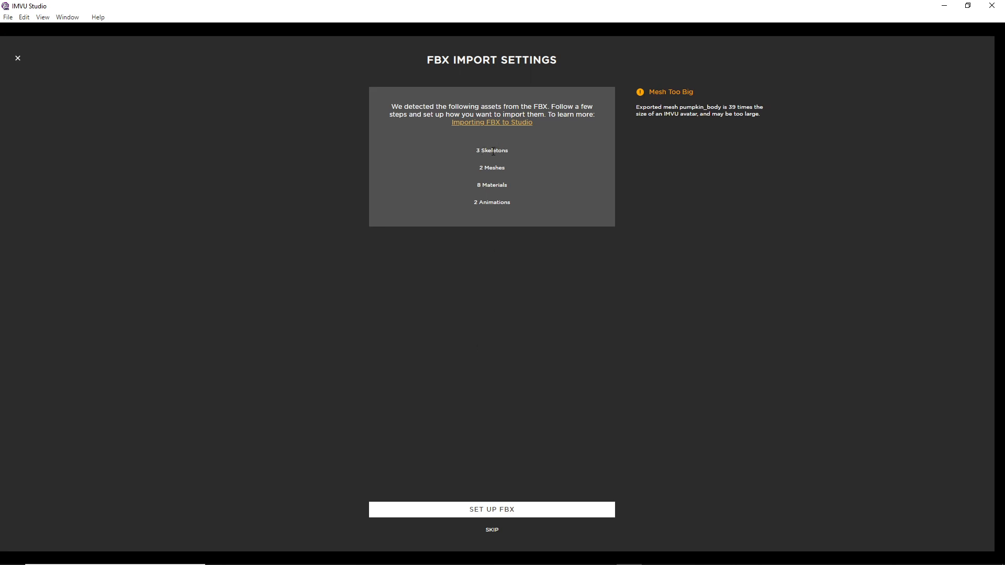
# - Set up the FBX with a scale of 0.01 and the AttachmentRoot skeleton, keeping the pumpkin_body mesh included
pyautogui.moveTo(494, 139); pyautogui.dragTo(552, 199)
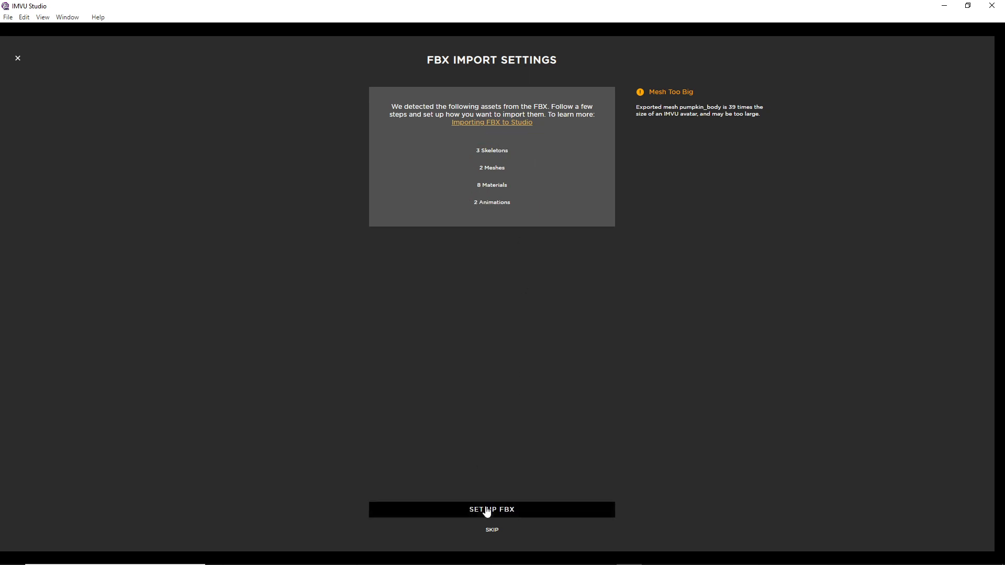
pyautogui.click(485, 511)
pyautogui.click(402, 107)
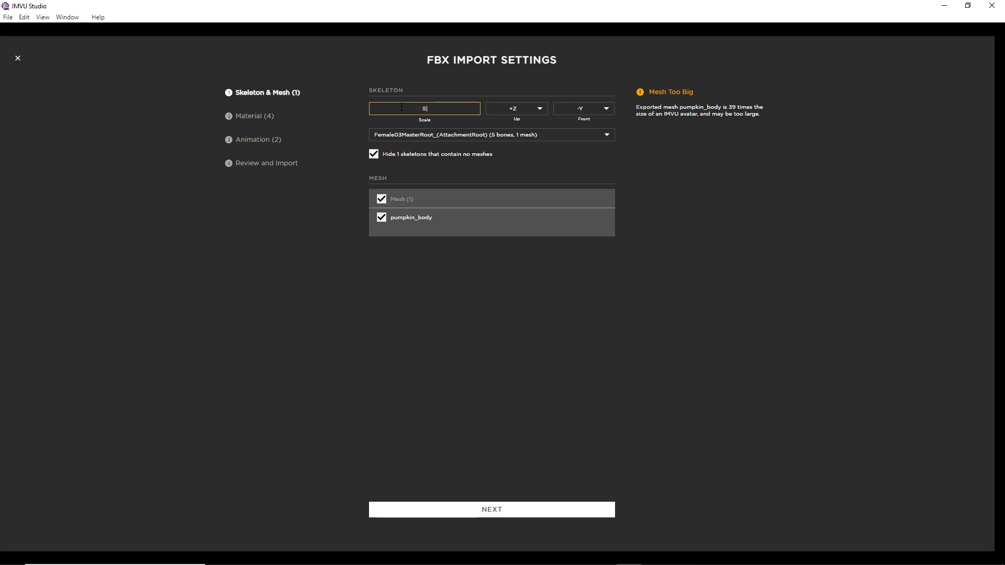
pyautogui.click(404, 138)
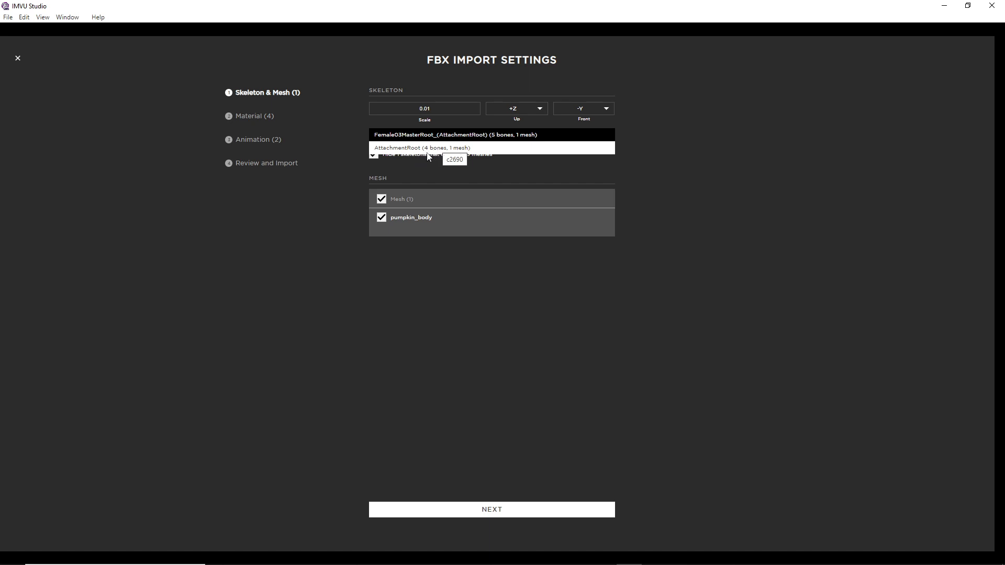
pyautogui.click(445, 149)
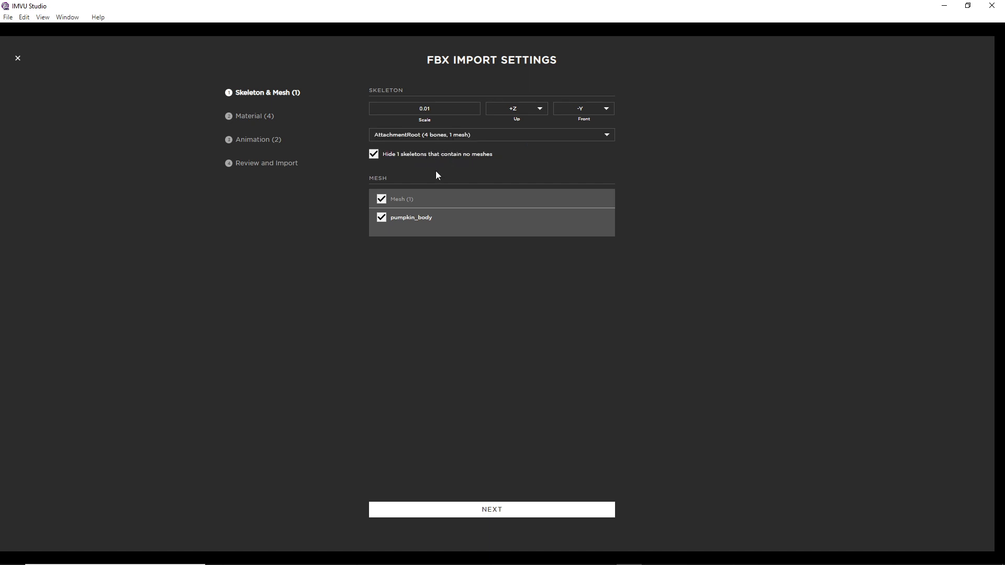
pyautogui.hotkey('ctrl', '2')
pyautogui.moveTo(391, 229); pyautogui.dragTo(429, 229)
pyautogui.click(488, 513)
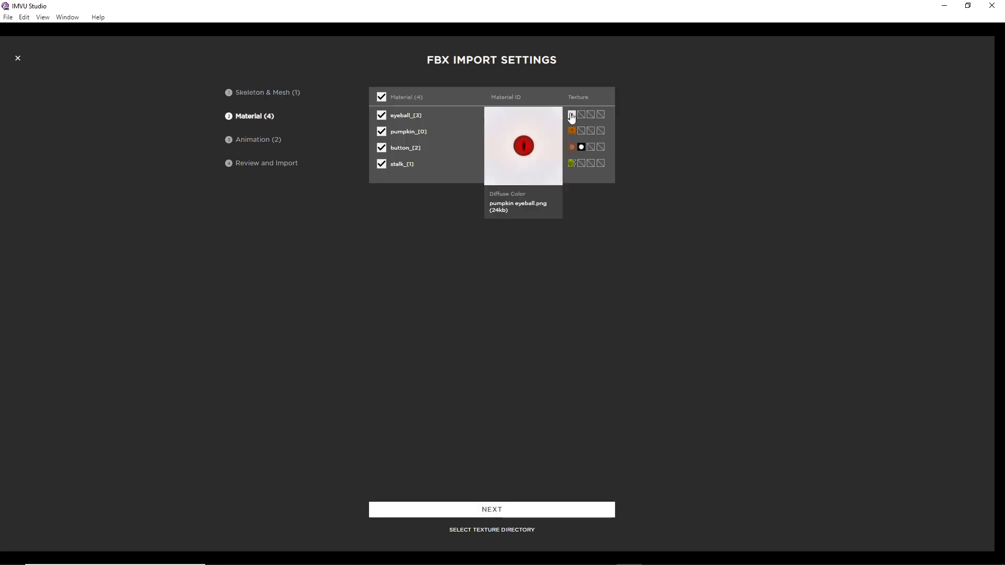
# - Check the material textures, keep all four materials and both lookaround.ACTION animations, and import the assets
pyautogui.moveTo(572, 148)
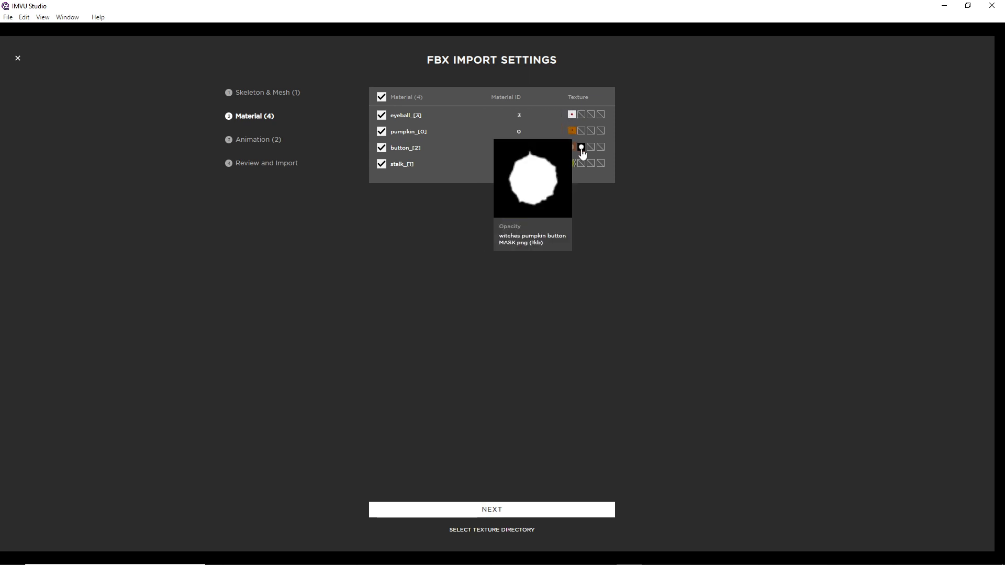
pyautogui.moveTo(573, 167)
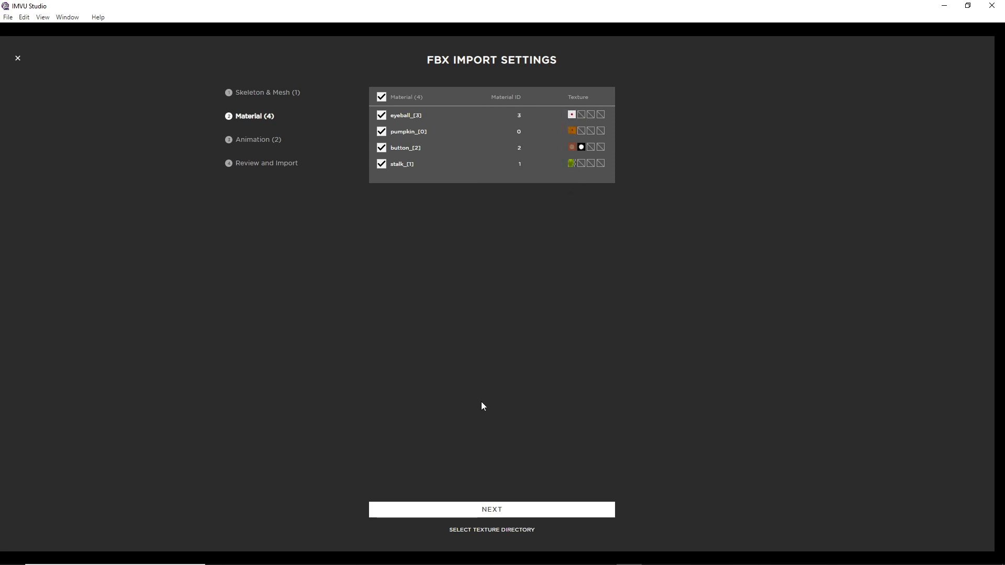
pyautogui.click(492, 509)
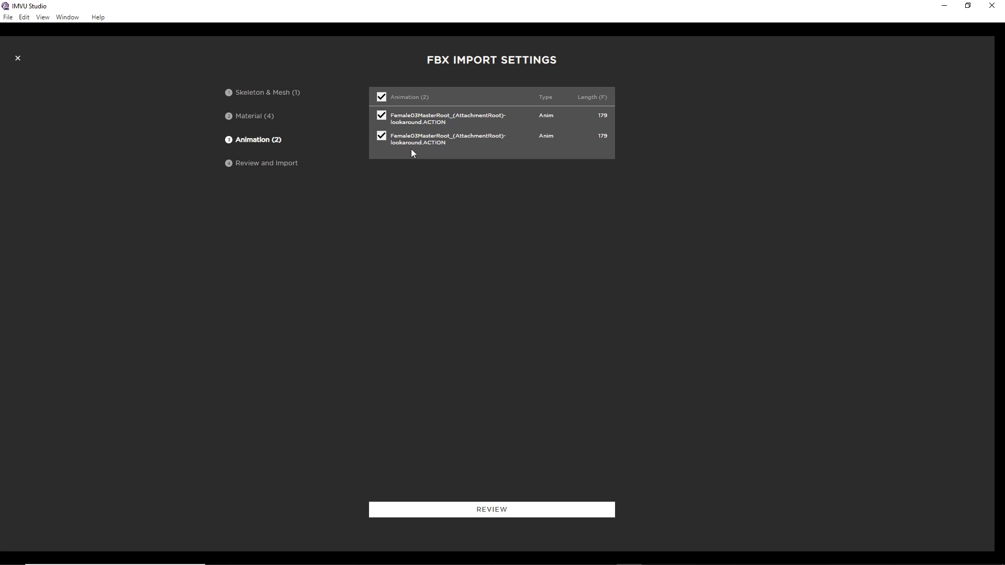
pyautogui.hotkey('ctrl', '2')
pyautogui.moveTo(375, 109)
pyautogui.mouseDown()
pyautogui.moveTo(401, 115)
pyautogui.moveTo(373, 106)
pyautogui.mouseUp()
pyautogui.press('Escape')
pyautogui.click(492, 511)
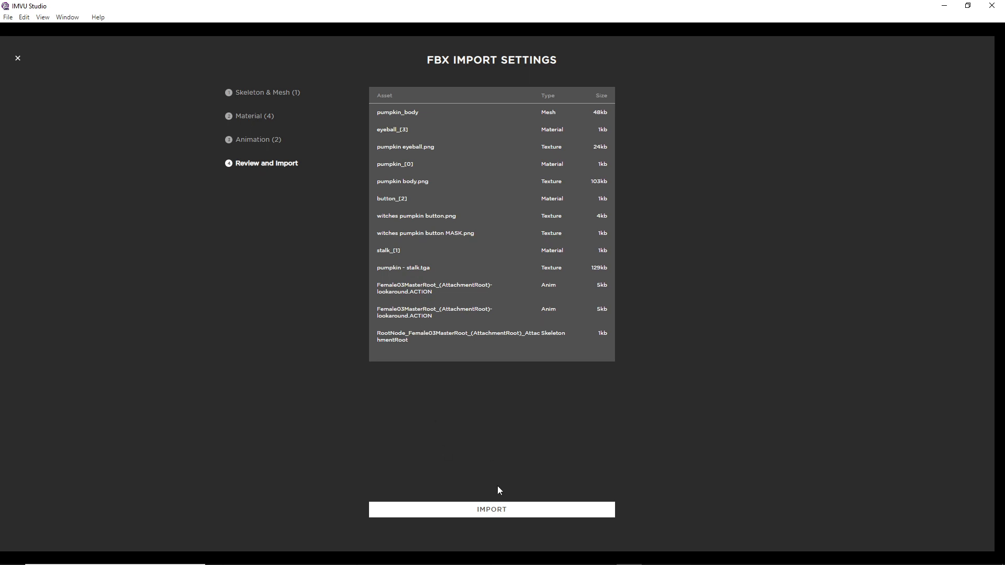
pyautogui.click(496, 512)
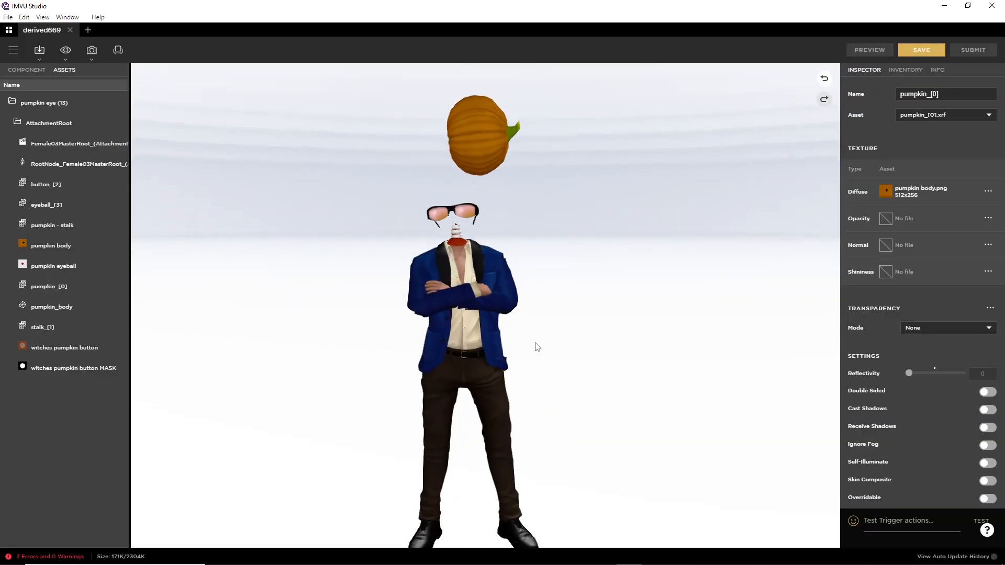
# - Check the imported pumpkin's placement on the avatar and open the attachment node choices of its skeleton component
pyautogui.moveTo(534, 348); pyautogui.dragTo(628, 340)
pyautogui.scroll(3, 466, 337)
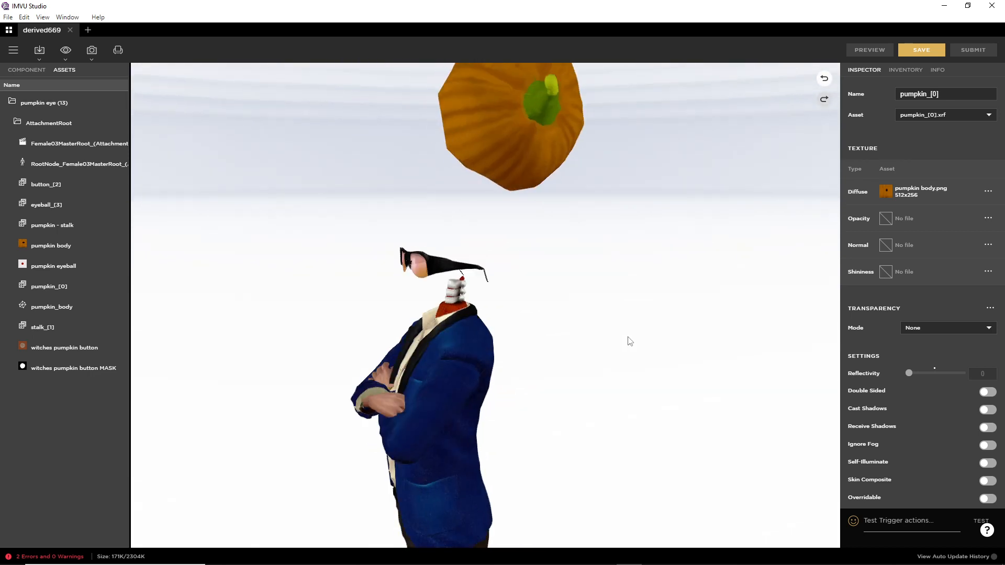
pyautogui.scroll(-3, 631, 340)
pyautogui.moveTo(550, 335); pyautogui.dragTo(404, 330)
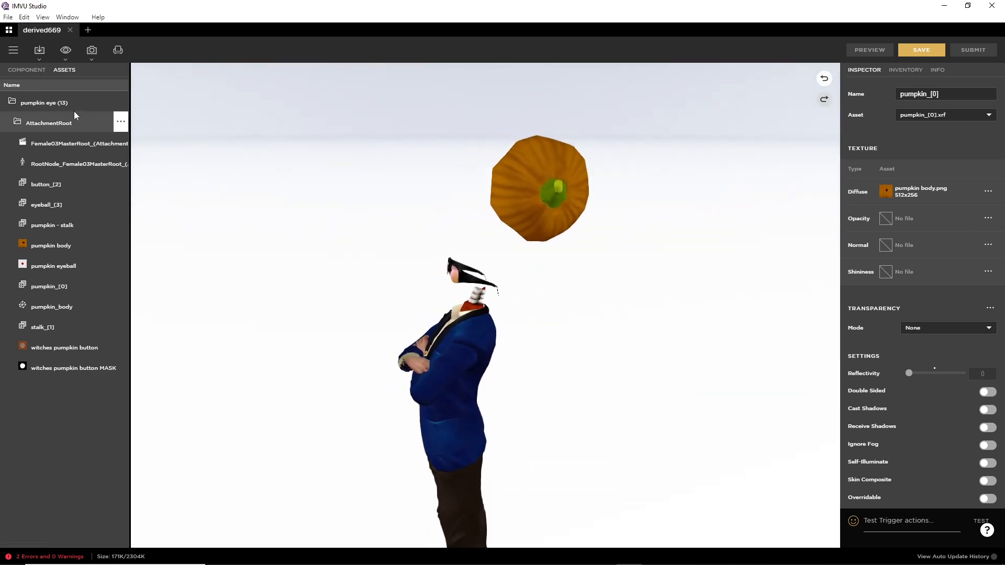
pyautogui.click(29, 71)
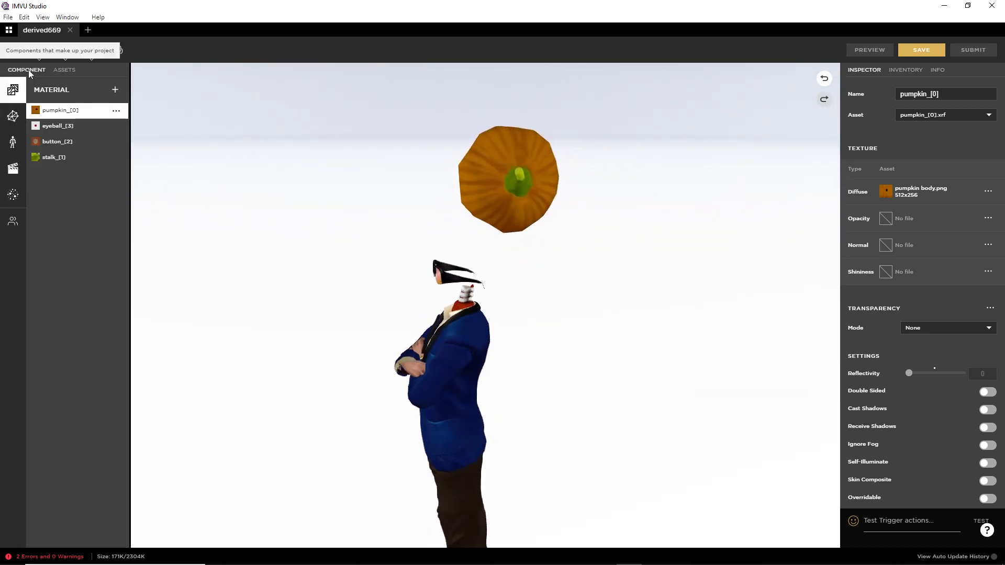
pyautogui.click(13, 148)
pyautogui.moveTo(6, 158)
pyautogui.mouseDown()
pyautogui.moveTo(22, 137)
pyautogui.moveTo(4, 155)
pyautogui.mouseUp()
pyautogui.moveTo(43, 121); pyautogui.dragTo(93, 121)
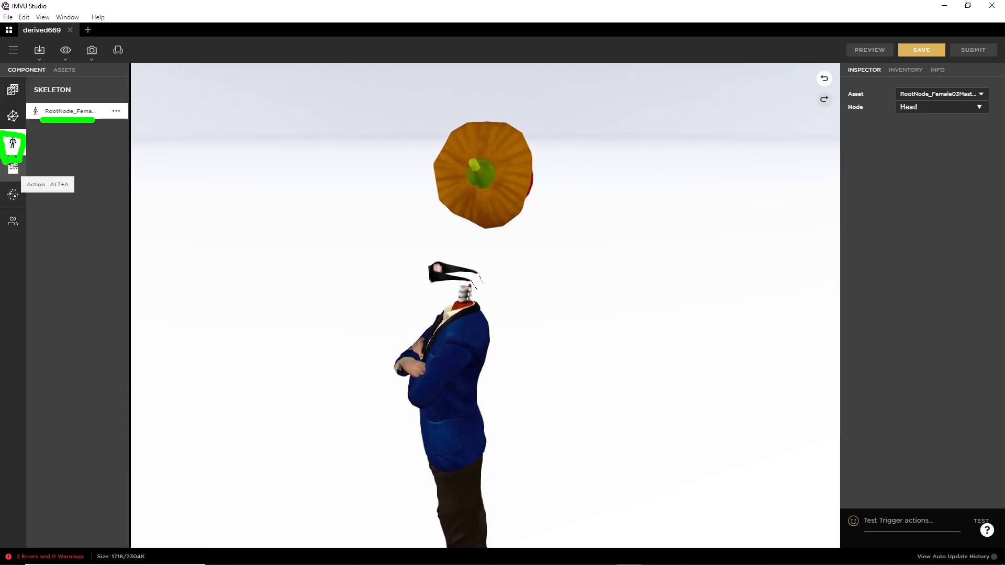
pyautogui.moveTo(844, 117); pyautogui.dragTo(989, 118)
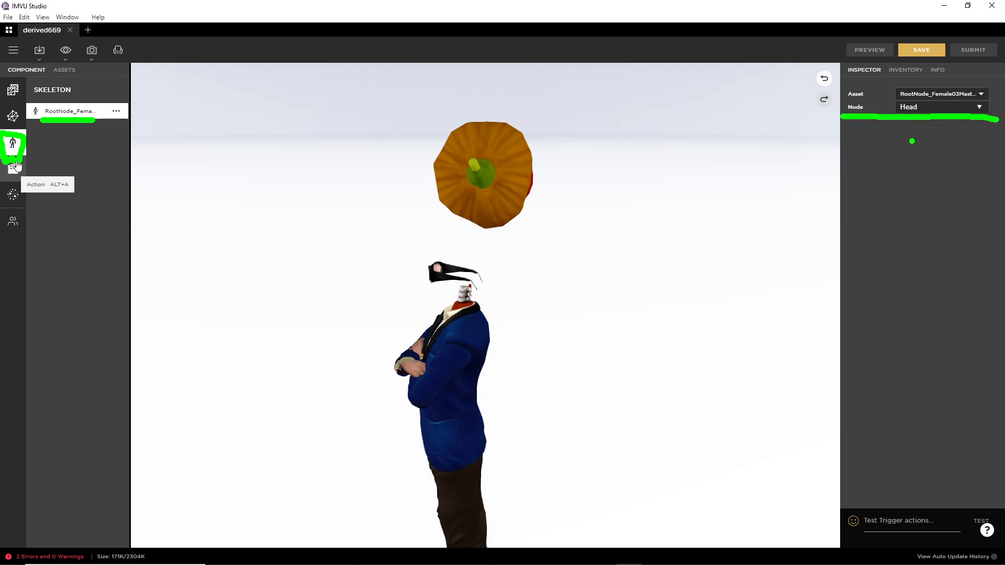
pyautogui.click(924, 108)
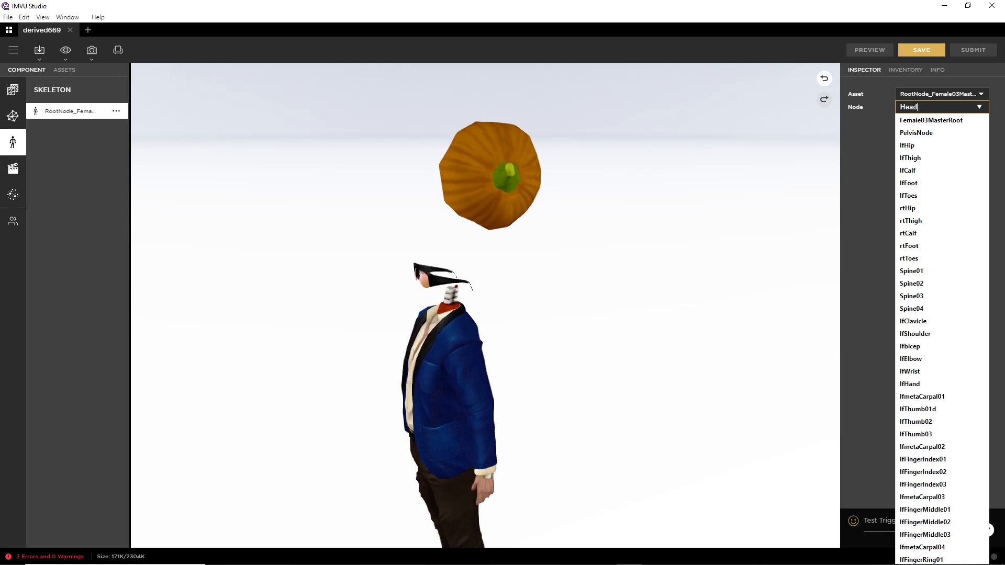
# - Switch to Blender and examine where the Female03MasterRoot armature sits relative to the avatar and the pumpkin
pyautogui.click(578, 555)
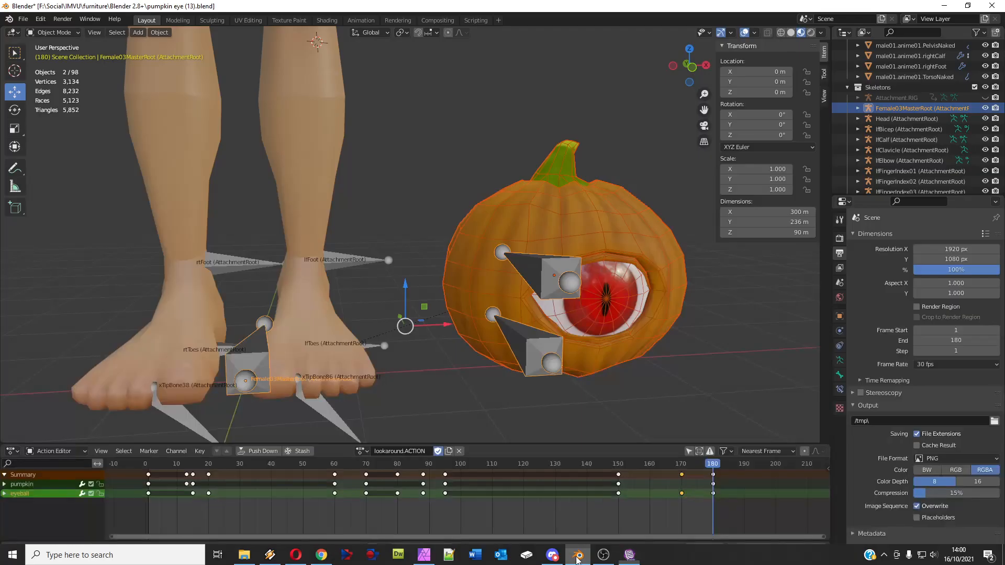
pyautogui.click(247, 351)
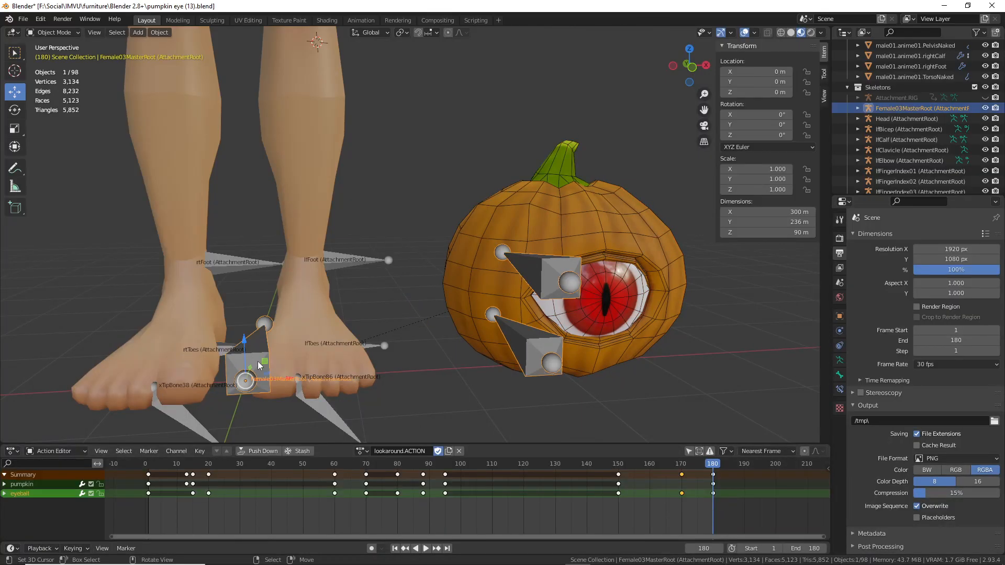
pyautogui.scroll(-4, 258, 361)
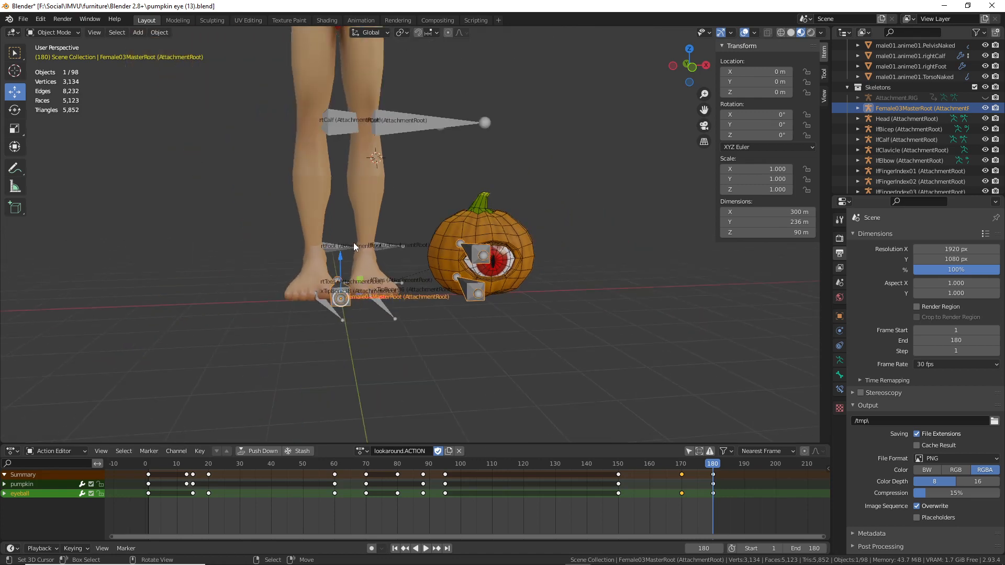
pyautogui.keyDown('shift'); pyautogui.moveTo(346, 181); pyautogui.dragTo(343, 319, button='middle'); pyautogui.keyUp('shift')
pyautogui.scroll(-1, 343, 319)
pyautogui.keyDown('shift'); pyautogui.moveTo(350, 166); pyautogui.dragTo(347, 235, button='middle'); pyautogui.keyUp('shift')
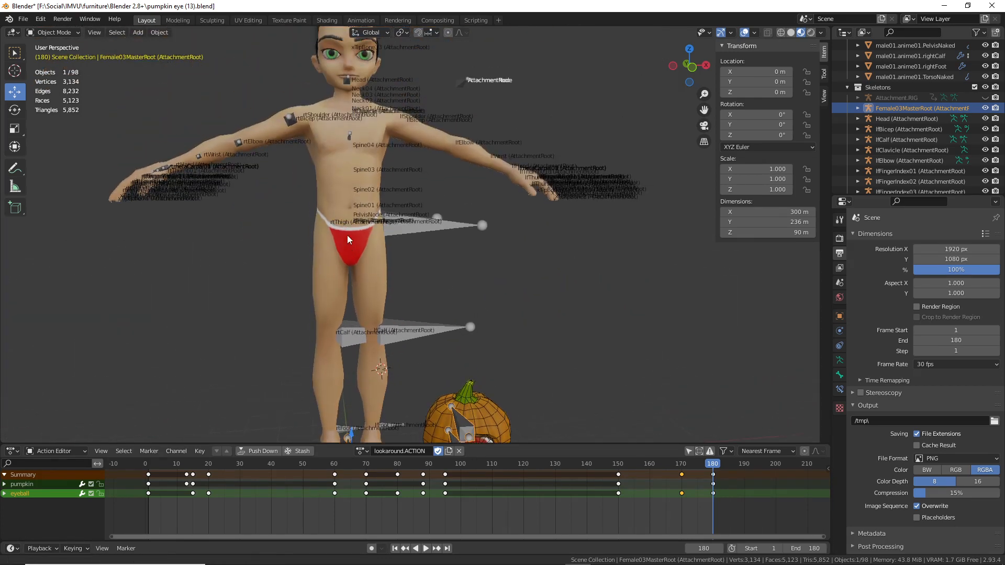
pyautogui.scroll(-1, 347, 235)
pyautogui.keyDown('shift'); pyautogui.moveTo(373, 332); pyautogui.dragTo(363, 307, button='middle'); pyautogui.keyUp('shift')
pyautogui.rightClick(463, 362)
pyautogui.rightClick(454, 380)
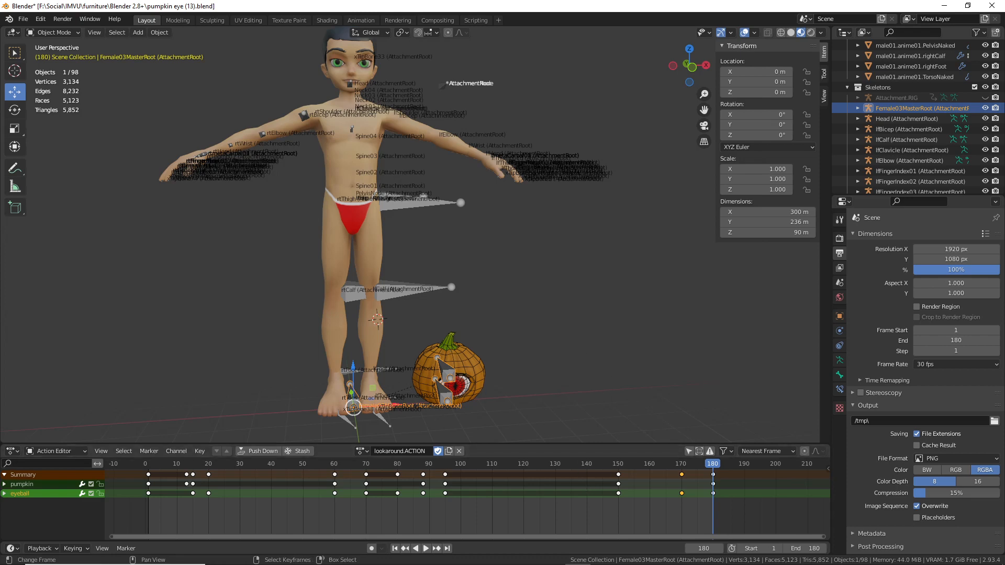
# - Switch back to IMVU Studio, set the skeleton's node to Female03MasterRoot, and preview the pumpkin's placement beside the avatar's feet
pyautogui.click(627, 560)
pyautogui.click(937, 106)
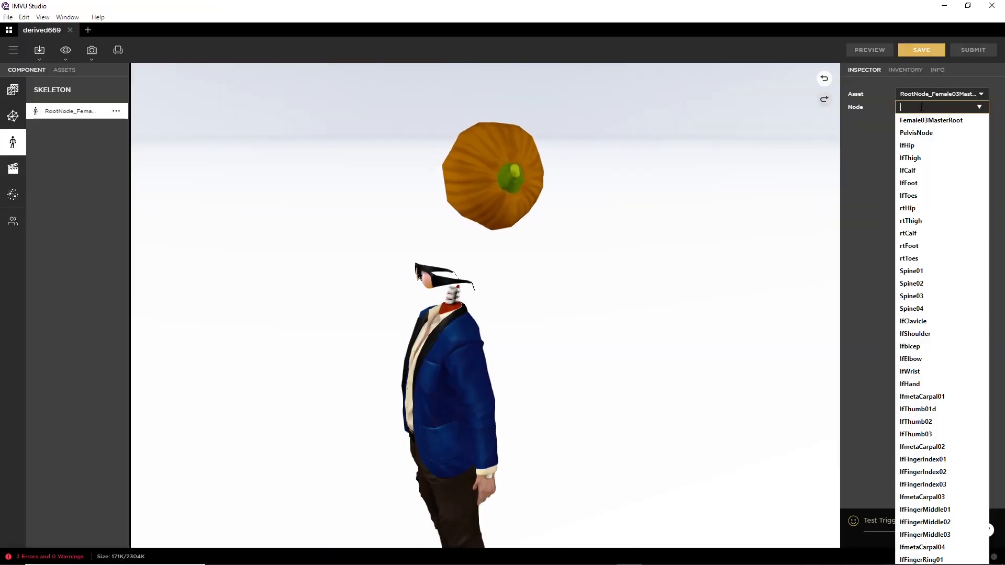
pyautogui.click(921, 117)
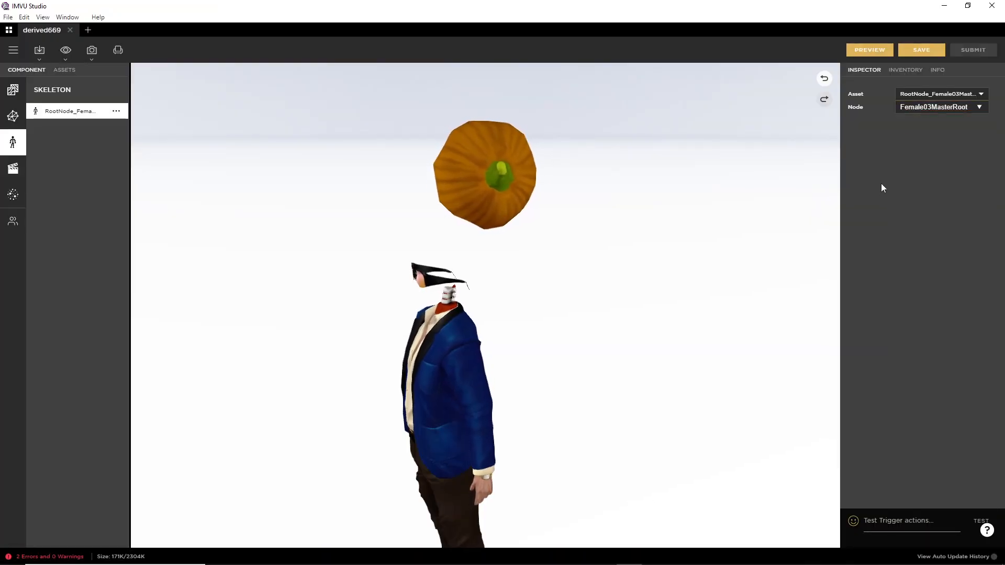
pyautogui.click(867, 50)
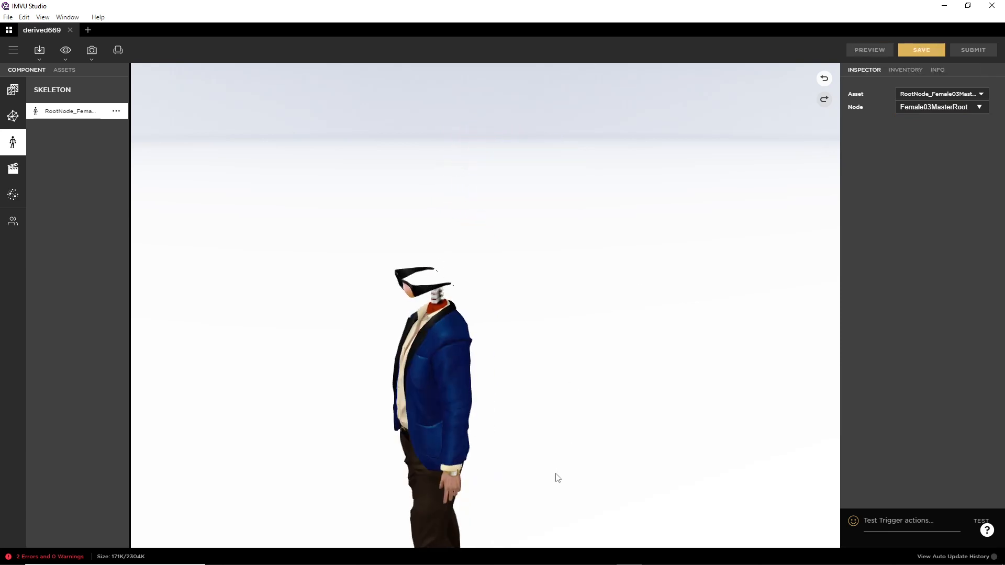
pyautogui.moveTo(556, 473); pyautogui.dragTo(554, 216, button='right')
pyautogui.moveTo(447, 283); pyautogui.dragTo(523, 274)
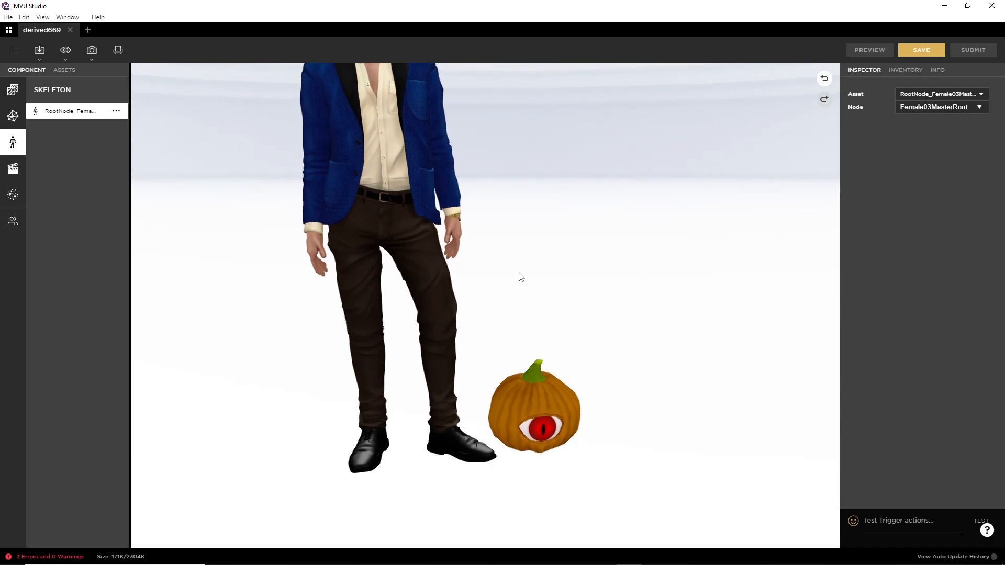
pyautogui.scroll(3, 519, 277)
pyautogui.moveTo(512, 368); pyautogui.dragTo(492, 360)
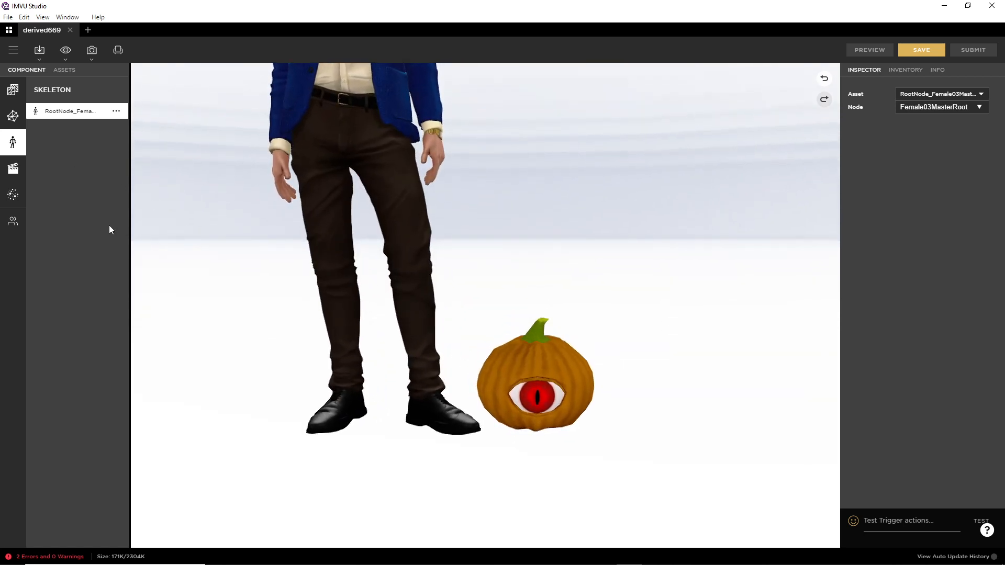
# - Create a new action for the pumpkin accessory
pyautogui.hotkey('ctrl', '2')
pyautogui.moveTo(20, 156)
pyautogui.mouseDown()
pyautogui.moveTo(5, 163)
pyautogui.moveTo(16, 153)
pyautogui.mouseUp()
pyautogui.press('Escape')
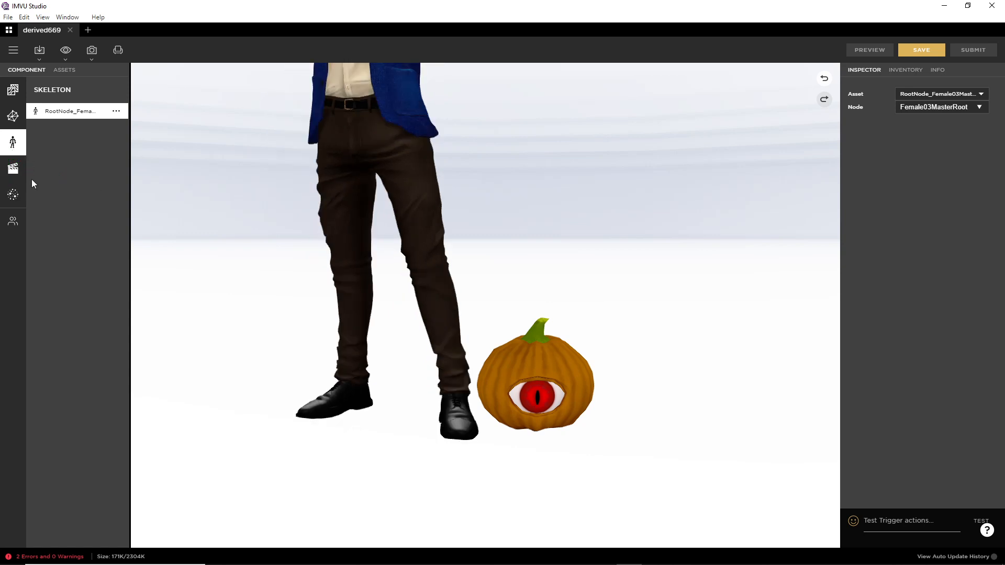
pyautogui.click(13, 168)
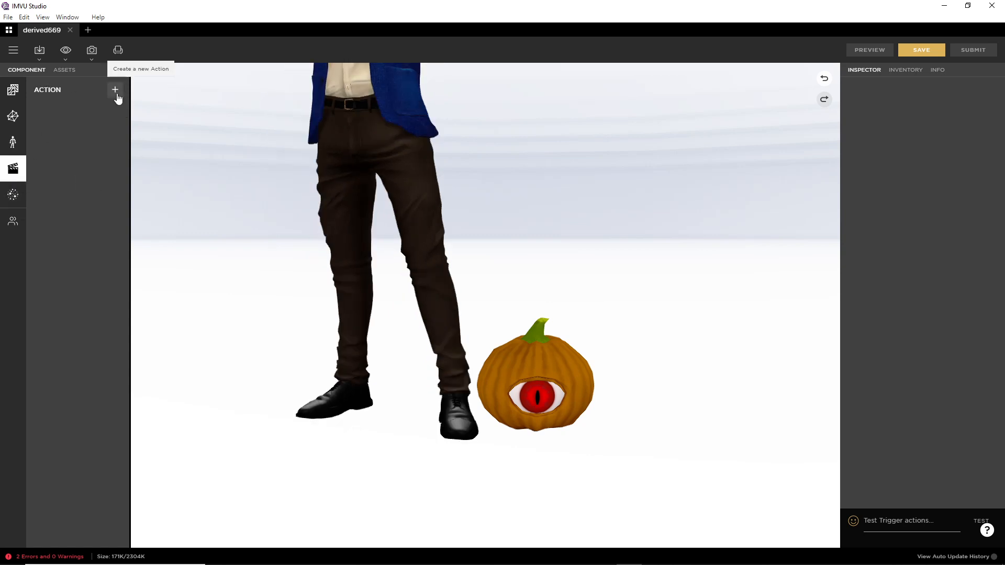
pyautogui.click(116, 91)
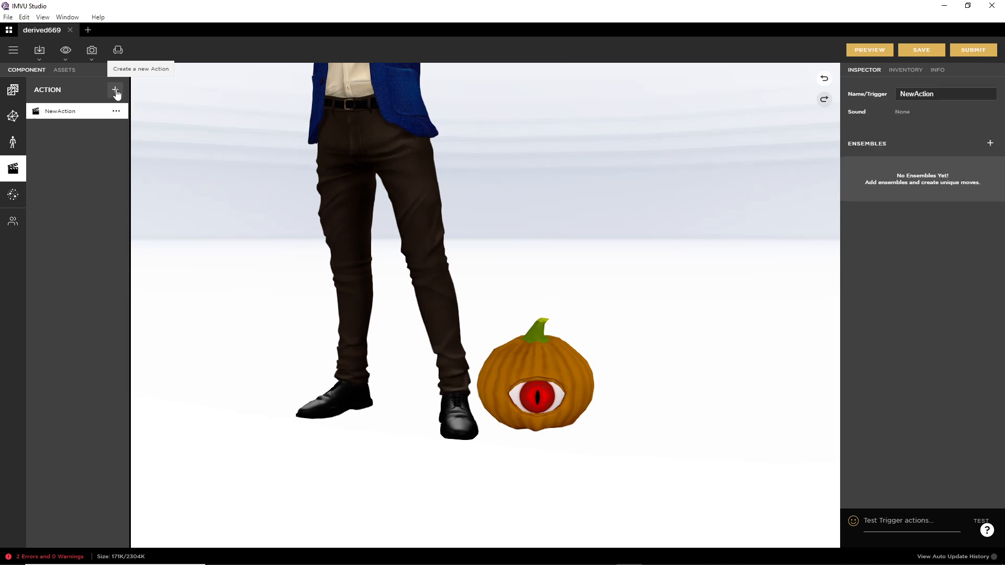
pyautogui.moveTo(108, 83)
pyautogui.mouseDown()
pyautogui.moveTo(128, 89)
pyautogui.moveTo(124, 79)
pyautogui.mouseUp()
pyautogui.moveTo(31, 124); pyautogui.dragTo(95, 122)
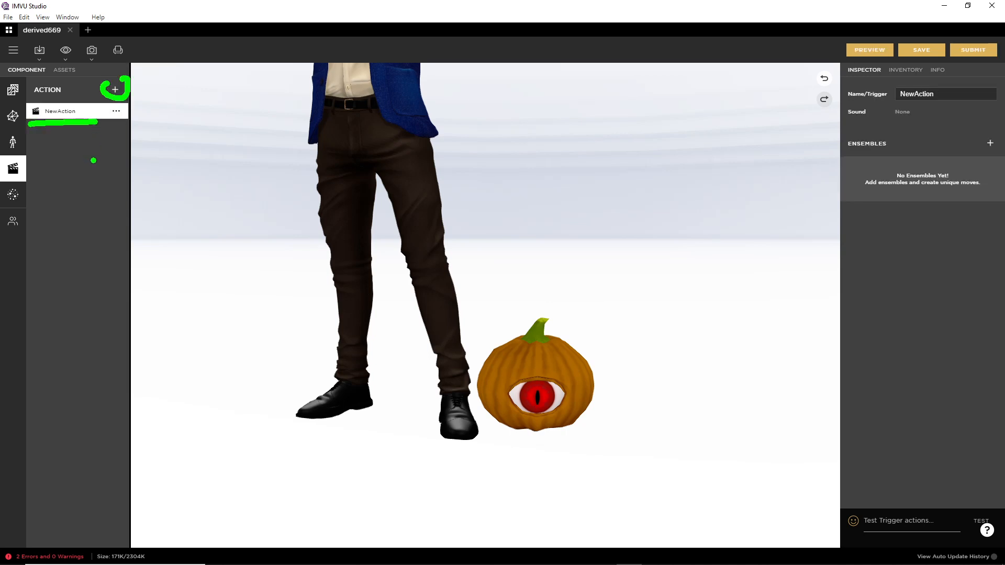
pyautogui.moveTo(902, 82)
pyautogui.mouseDown()
pyautogui.moveTo(890, 98)
pyautogui.moveTo(917, 78)
pyautogui.mouseUp()
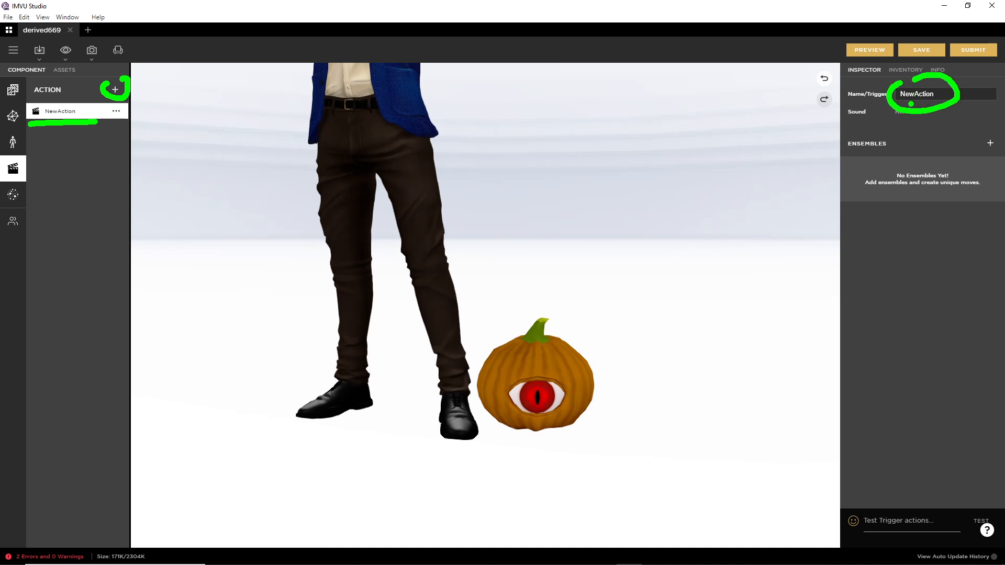
pyautogui.press('Escape')
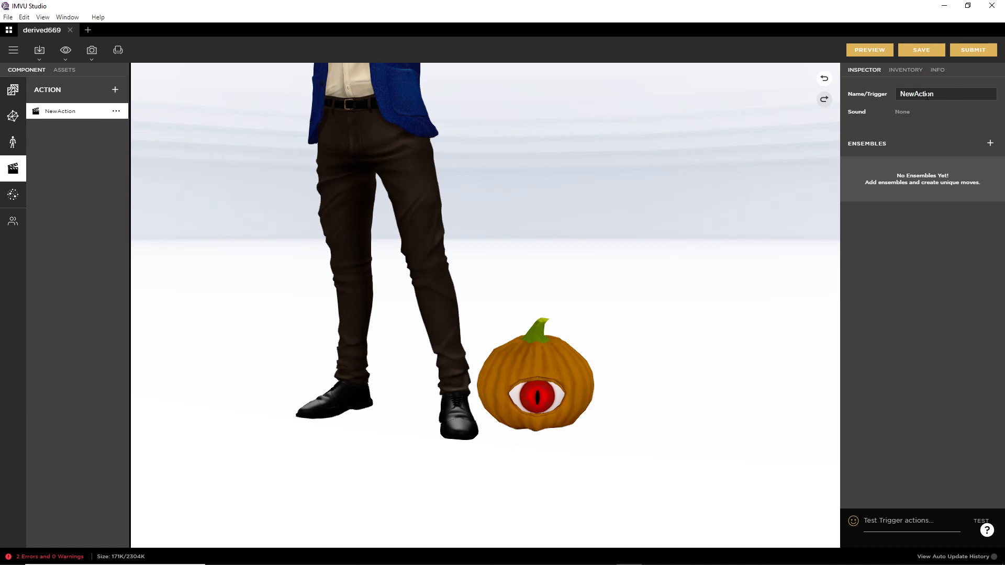
# - Name the new action's trigger looksee
pyautogui.click(928, 95)
pyautogui.doubleClick(927, 95)
pyautogui.press('BackSpace')
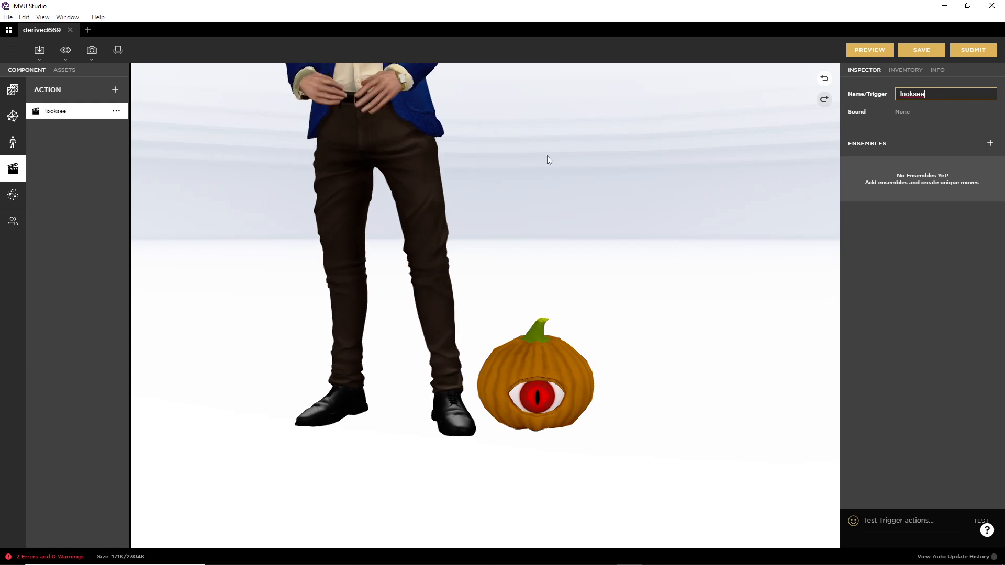
pyautogui.hotkey('ctrl', '2')
pyautogui.moveTo(46, 102)
pyautogui.mouseDown()
pyautogui.moveTo(57, 130)
pyautogui.moveTo(51, 112)
pyautogui.mouseUp()
pyautogui.press('Escape')
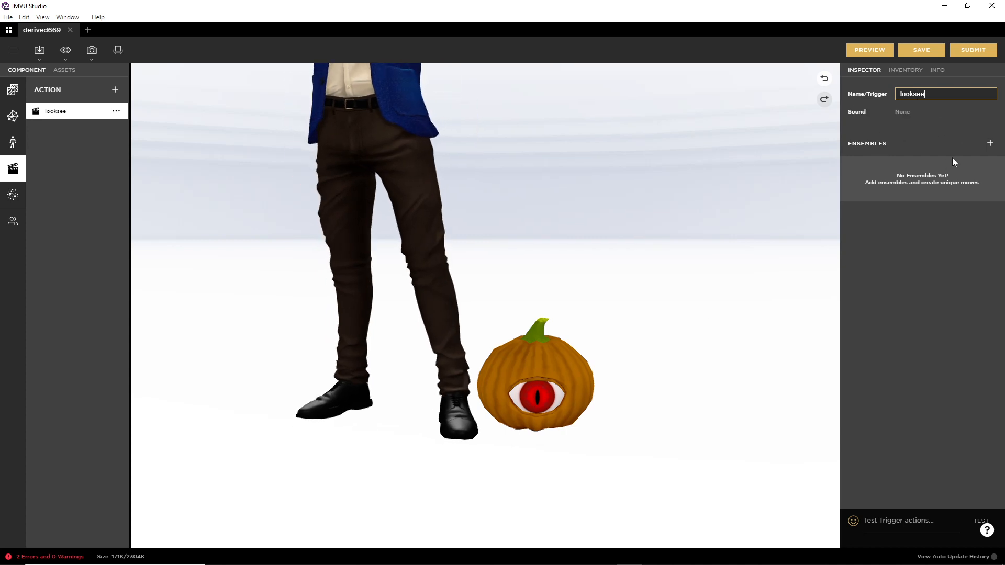
# - Add an ensemble to the action with the Female03MasterRoot skeletal animation asset and set its duration loop to 5
pyautogui.click(991, 144)
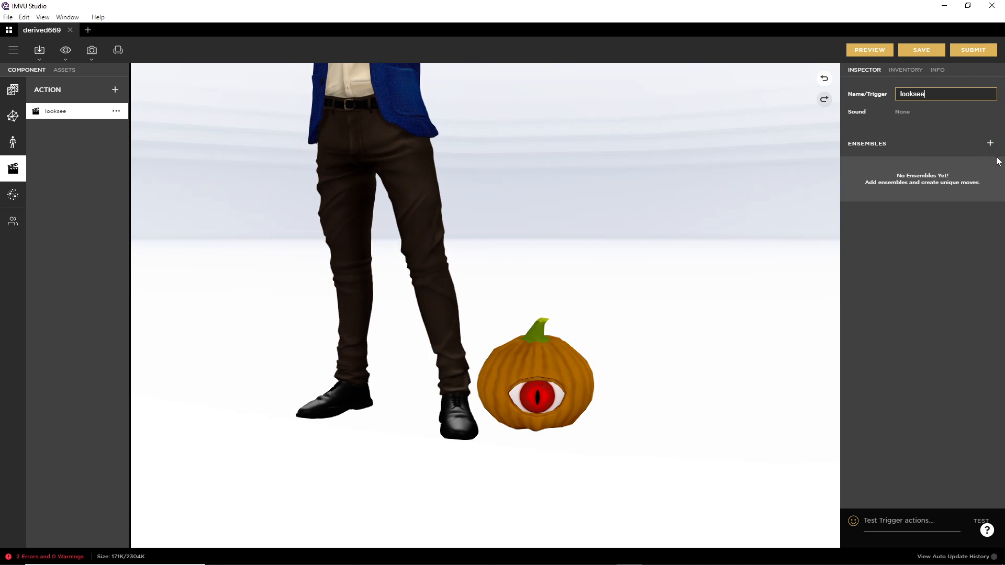
pyautogui.click(991, 144)
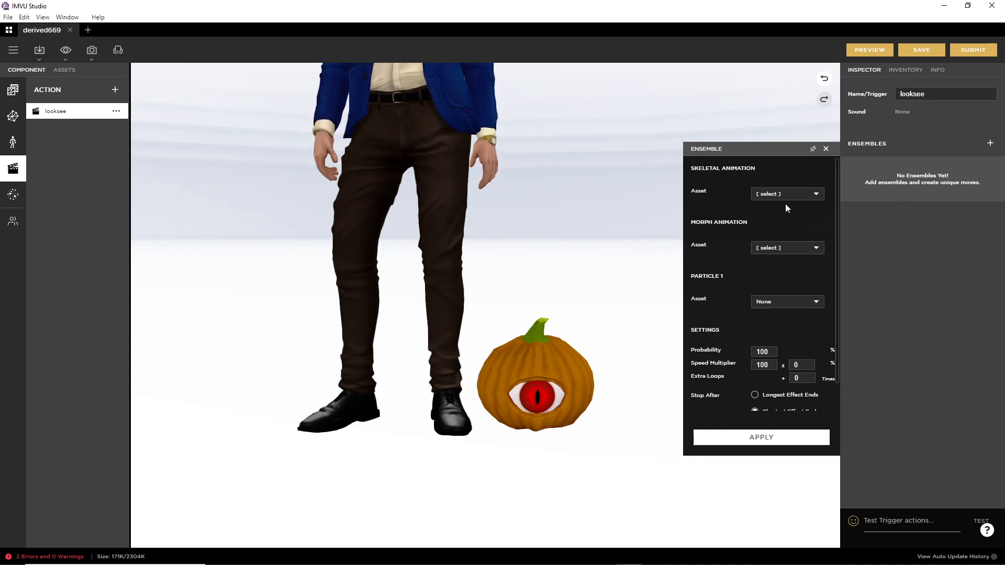
pyautogui.moveTo(694, 177)
pyautogui.mouseDown()
pyautogui.moveTo(679, 203)
pyautogui.moveTo(695, 186)
pyautogui.mouseUp()
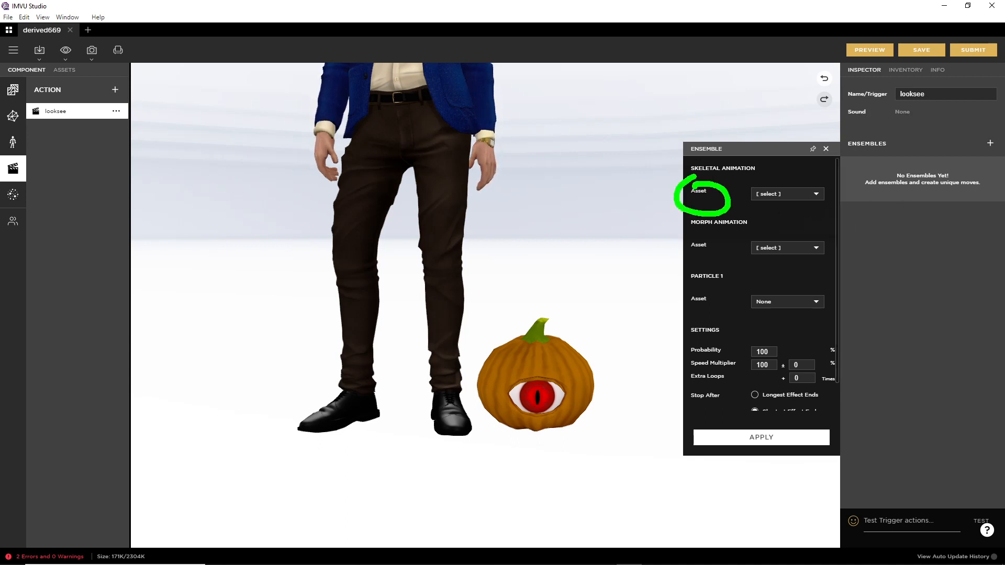
pyautogui.moveTo(754, 206); pyautogui.dragTo(819, 206)
pyautogui.press('Escape')
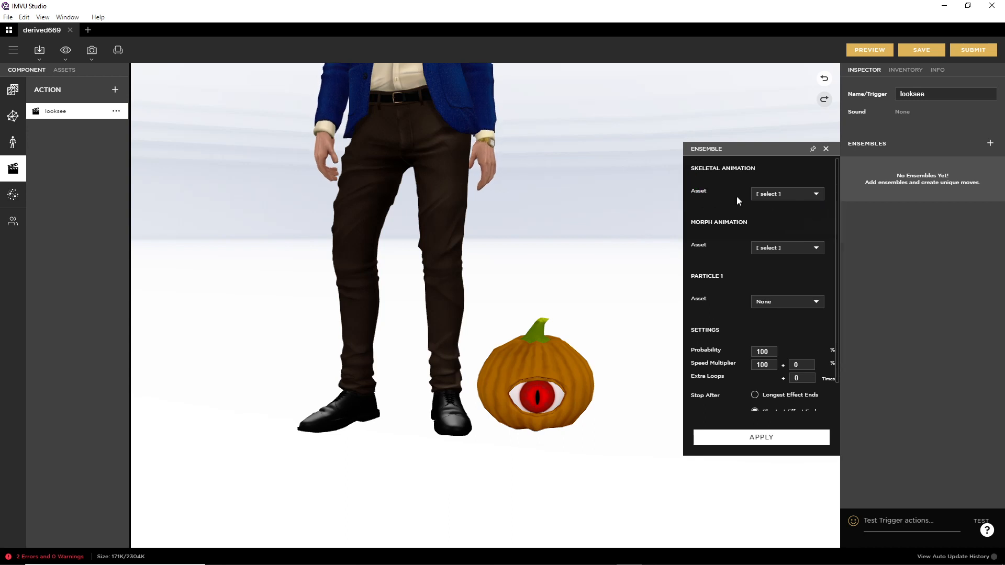
pyautogui.click(760, 194)
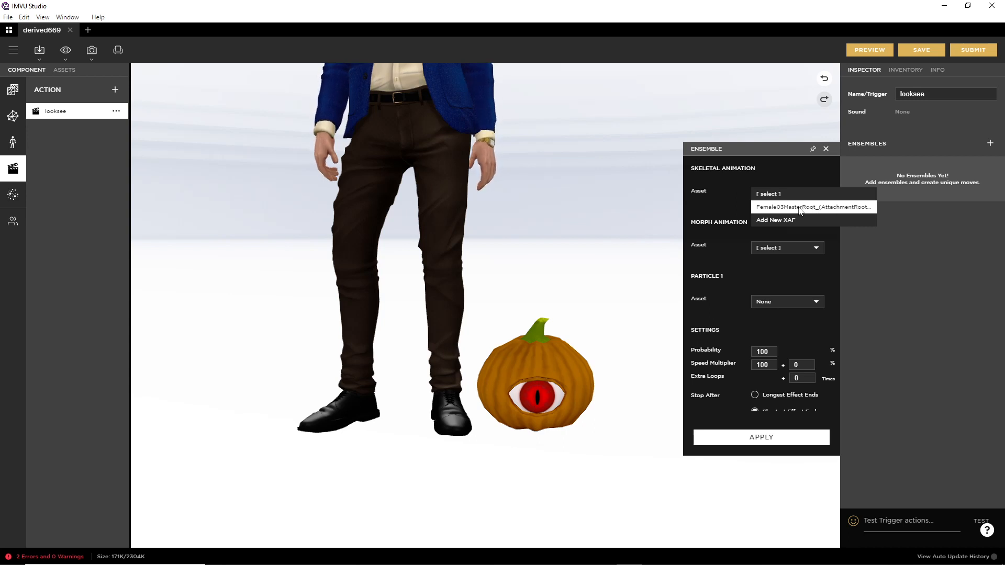
pyautogui.click(799, 207)
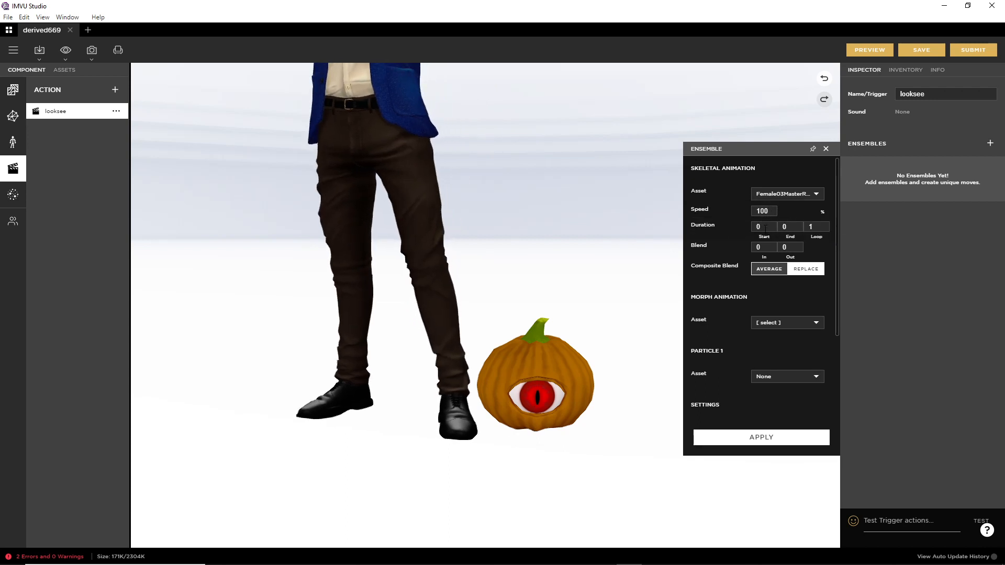
pyautogui.doubleClick(812, 227)
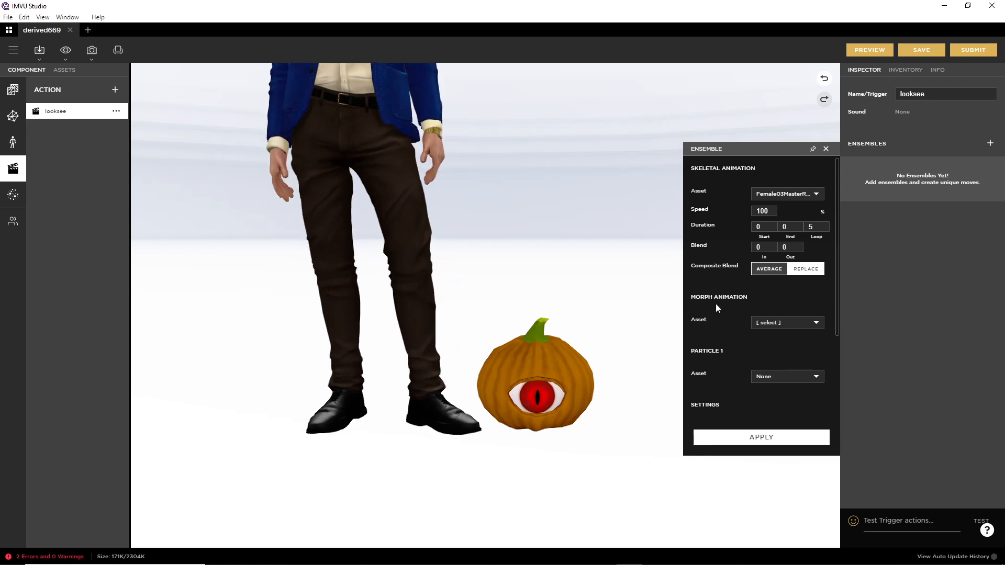
# - Check the ensemble's morph animation choices, switch to Blender, and show the pumpkin body's animation in the Shape Key Editor
pyautogui.click(783, 323)
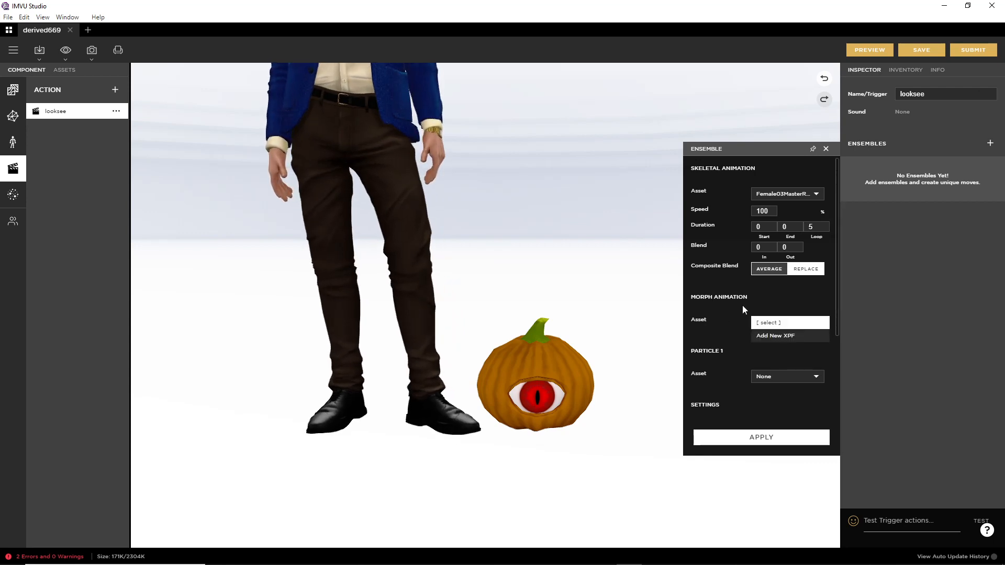
pyautogui.click(578, 555)
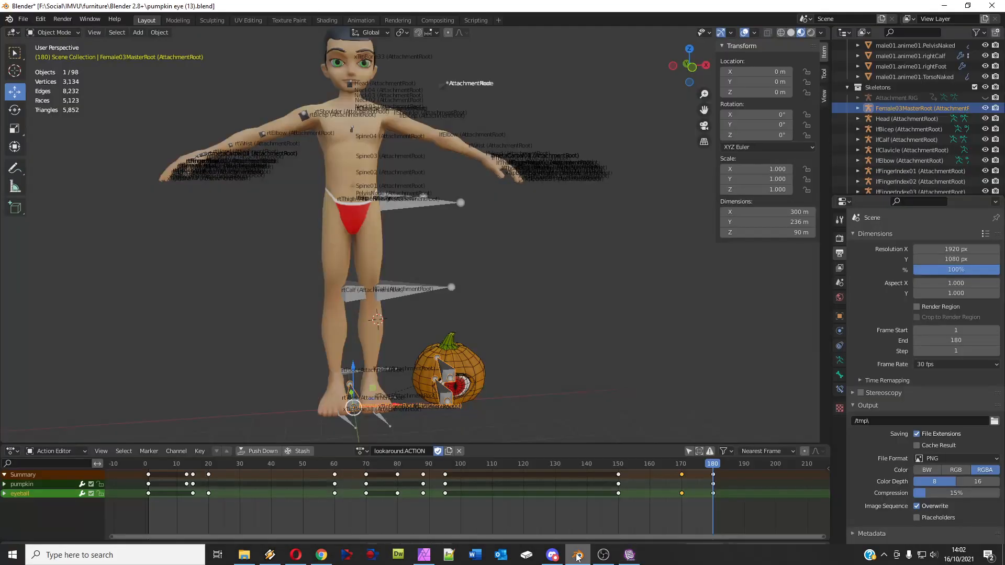
pyautogui.rightClick(445, 394)
pyautogui.rightClick(443, 398)
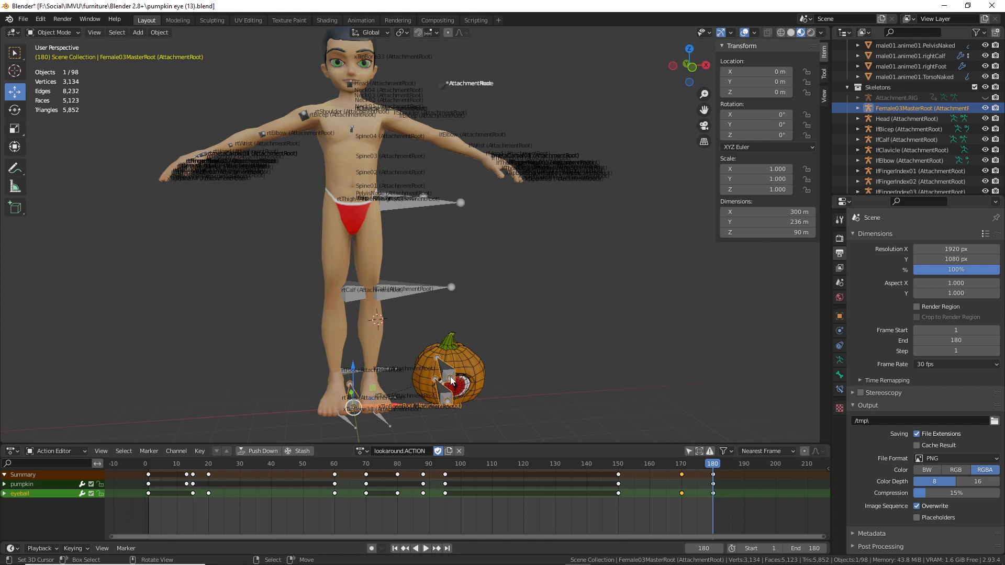
pyautogui.rightClick(471, 362)
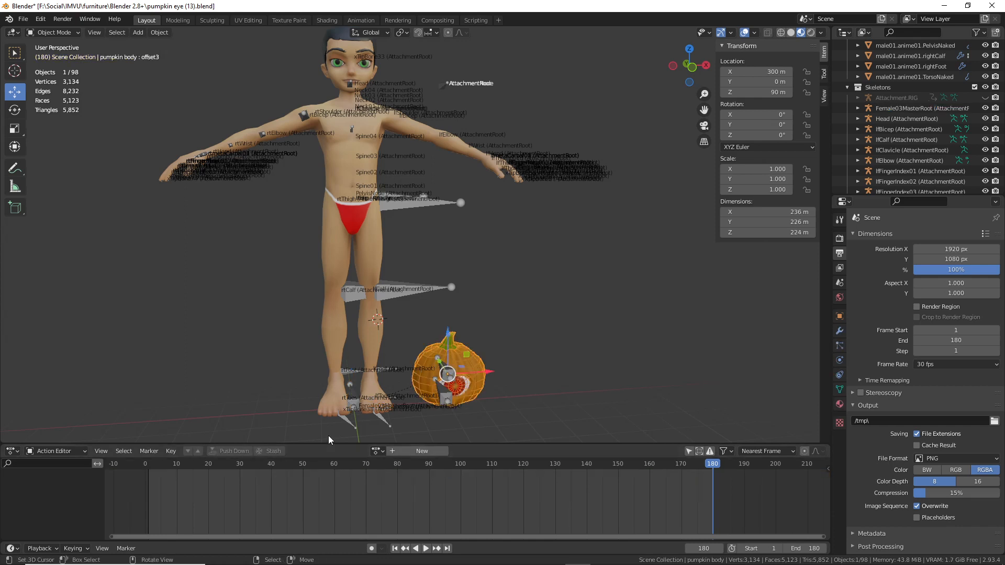
pyautogui.click(69, 452)
pyautogui.click(60, 486)
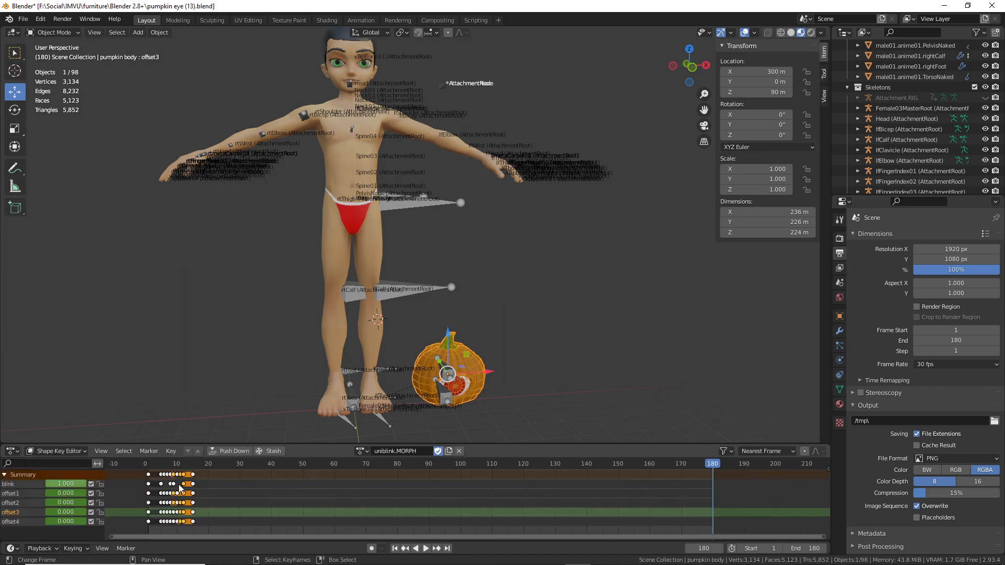
# - Examine the uniblink.MORPH keyframes up close and play the blink animation from frame 1
pyautogui.scroll(5, 164, 494)
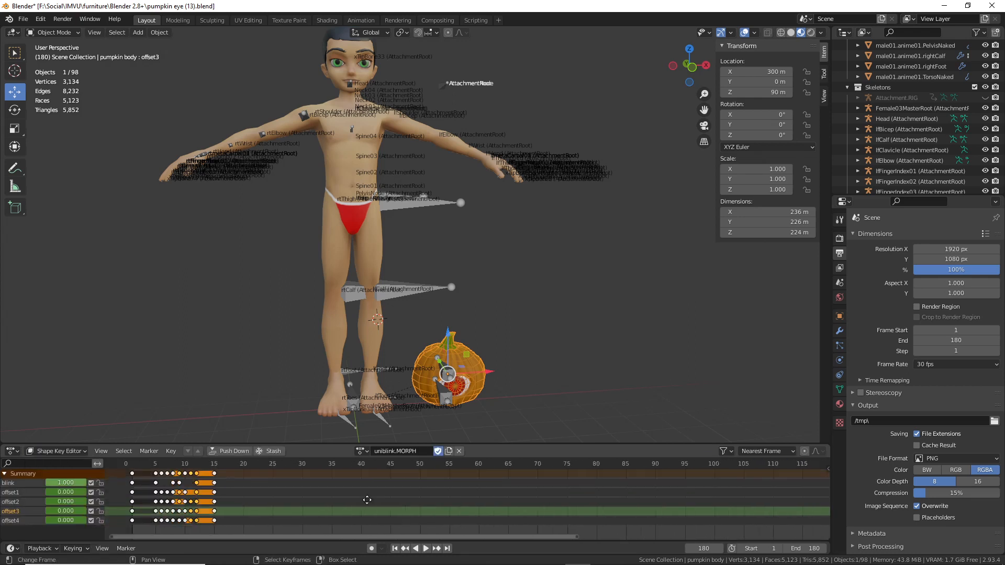
pyautogui.moveTo(215, 493); pyautogui.dragTo(355, 502, button='middle')
pyautogui.scroll(7, 355, 502)
pyautogui.moveTo(234, 490); pyautogui.dragTo(370, 488, button='middle')
pyautogui.scroll(1, 307, 483)
pyautogui.press('space')
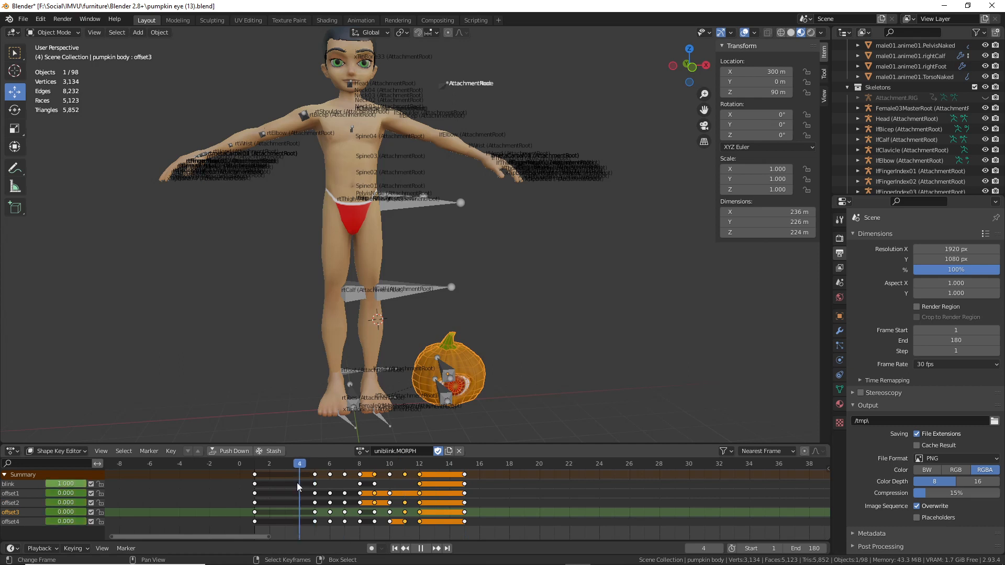
pyautogui.moveTo(459, 480); pyautogui.dragTo(256, 479)
pyautogui.press('space')
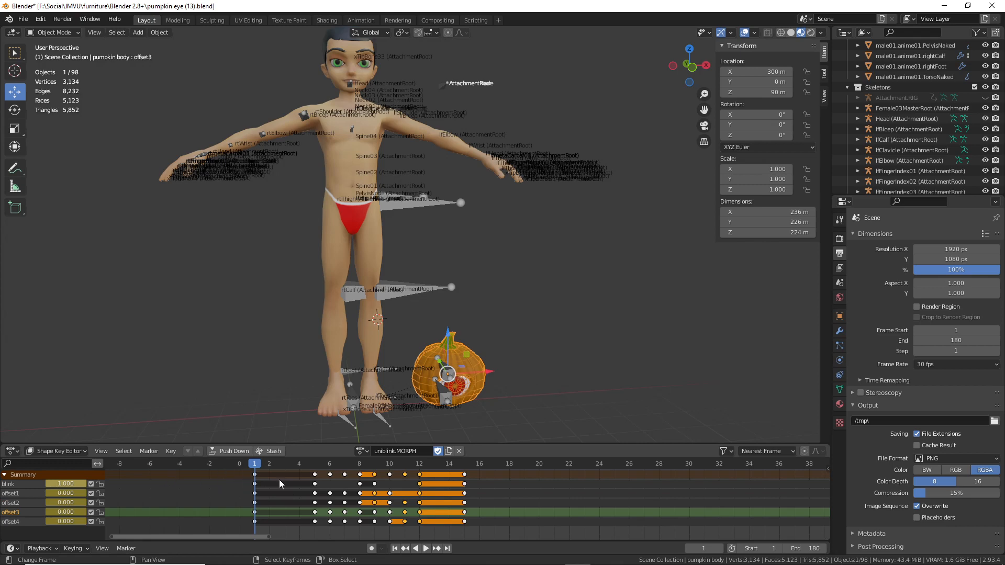
pyautogui.moveTo(330, 479); pyautogui.dragTo(316, 489, button='middle')
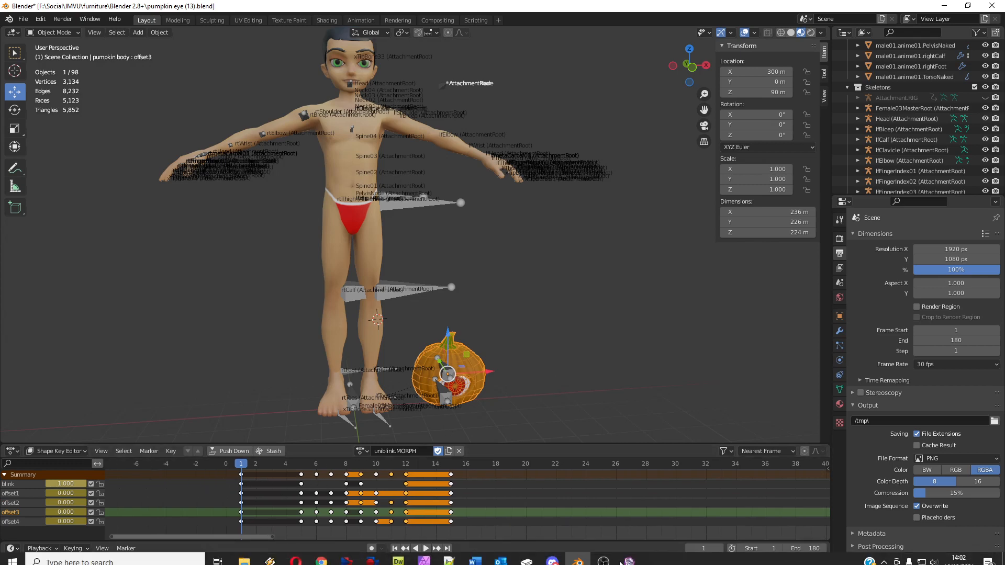
# - Switch back to IMVU Studio, leave the morph animation unselected, apply the ensemble, and preview the product
pyautogui.click(627, 562)
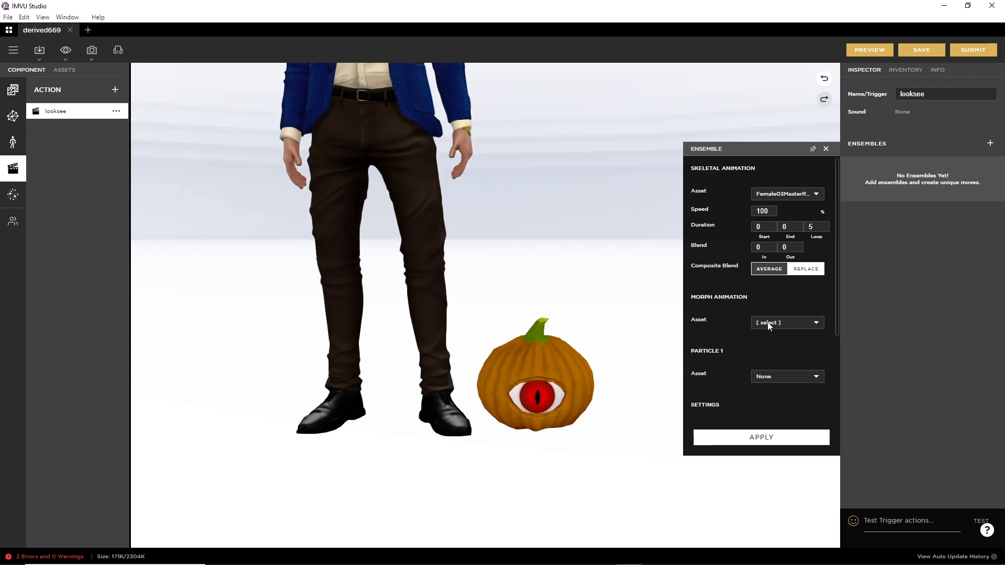
pyautogui.click(785, 322)
pyautogui.click(734, 307)
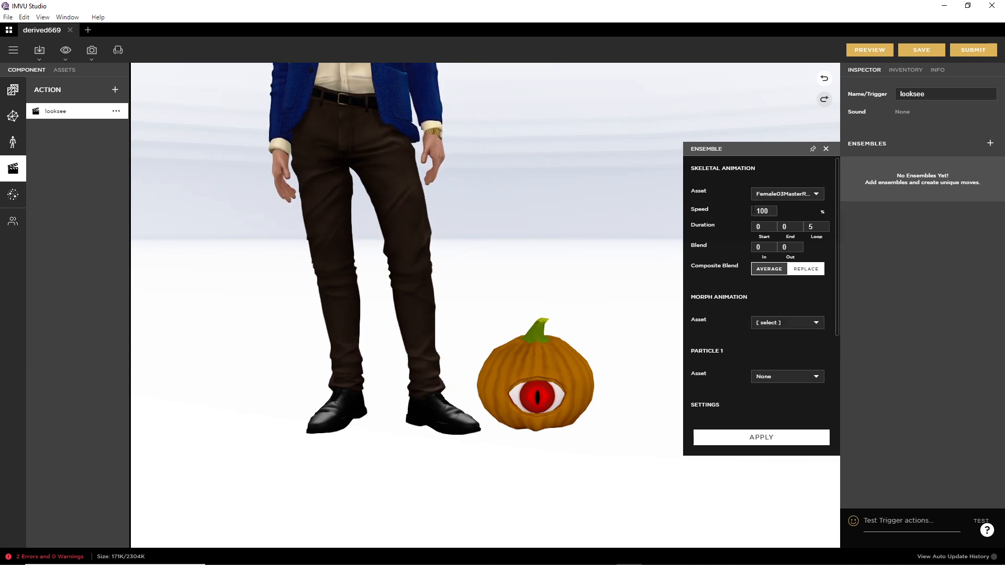
pyautogui.scroll(-3, 740, 306)
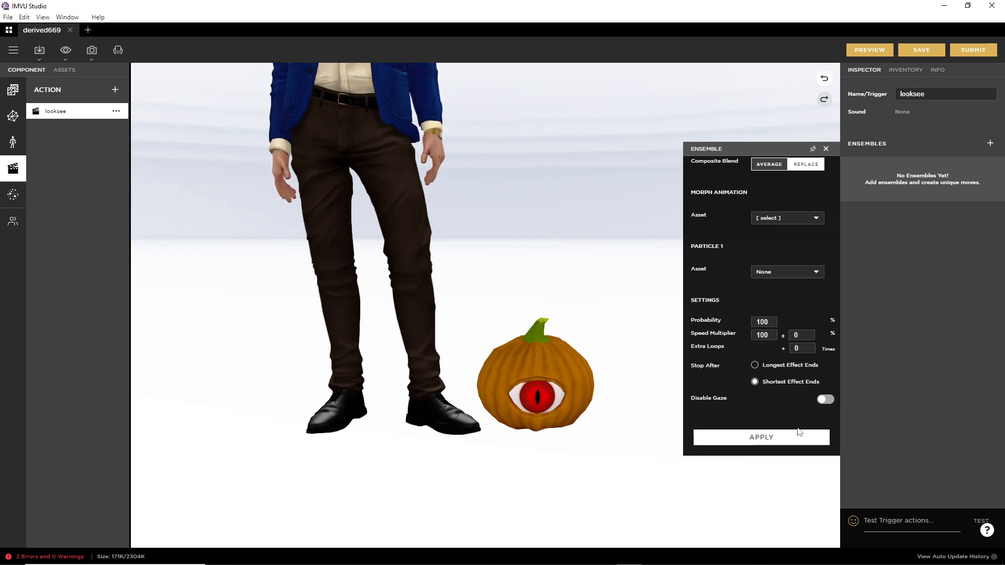
pyautogui.click(762, 438)
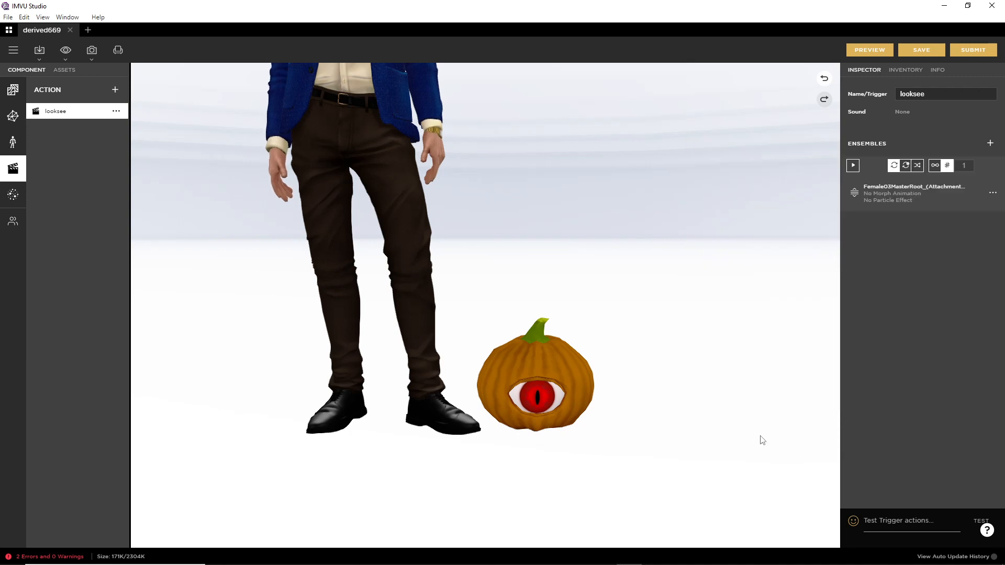
pyautogui.click(850, 51)
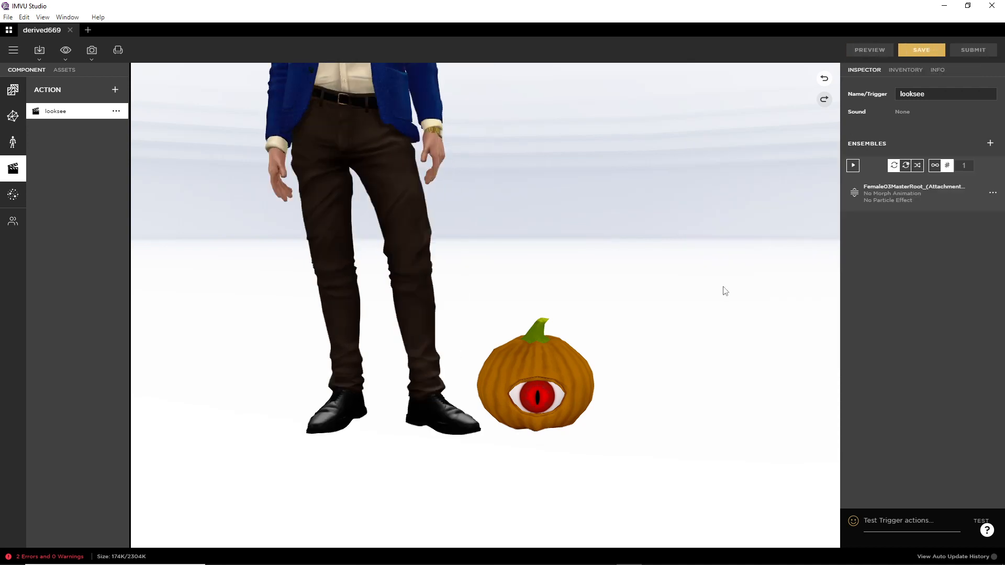
# - Rename the action's trigger to stance.Idle and preview the pumpkin's looping animation up close
pyautogui.doubleClick(916, 94)
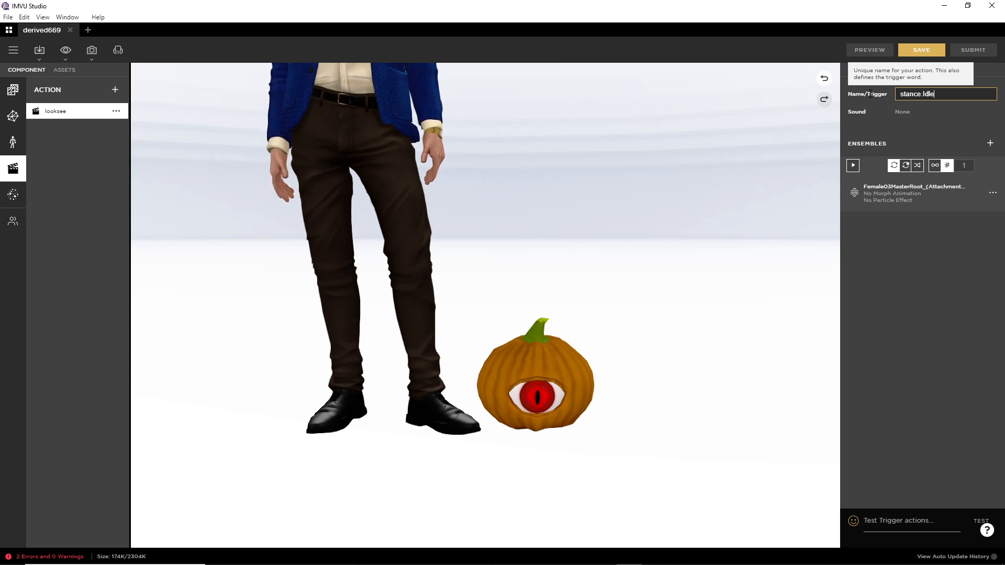
pyautogui.press('Return')
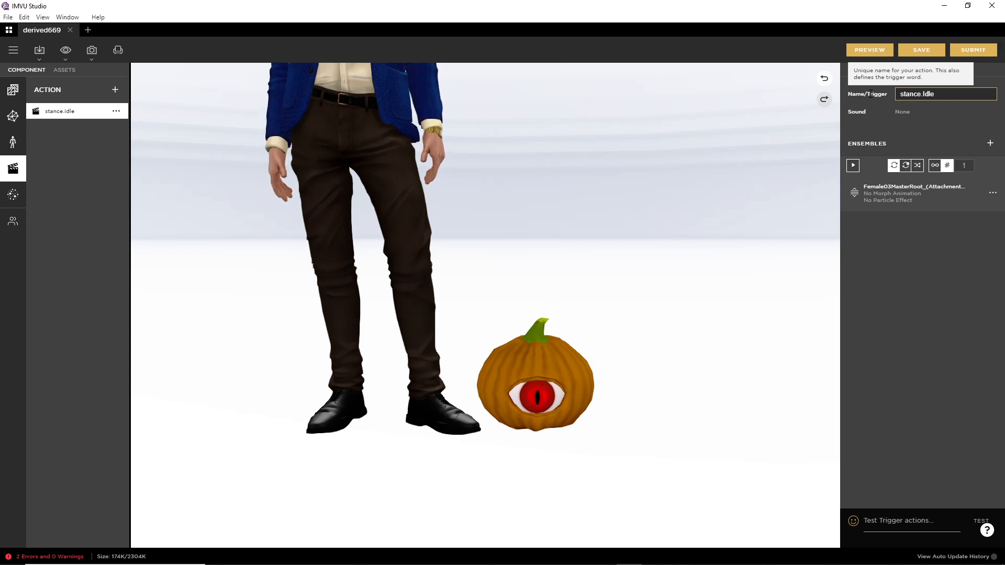
pyautogui.click(865, 52)
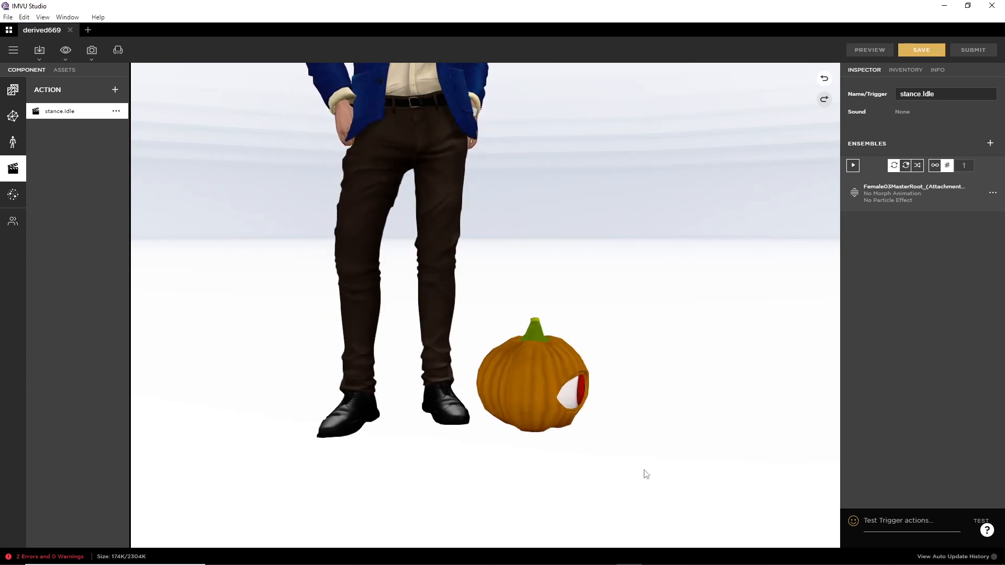
pyautogui.scroll(3, 631, 466)
pyautogui.moveTo(650, 482); pyautogui.dragTo(636, 445)
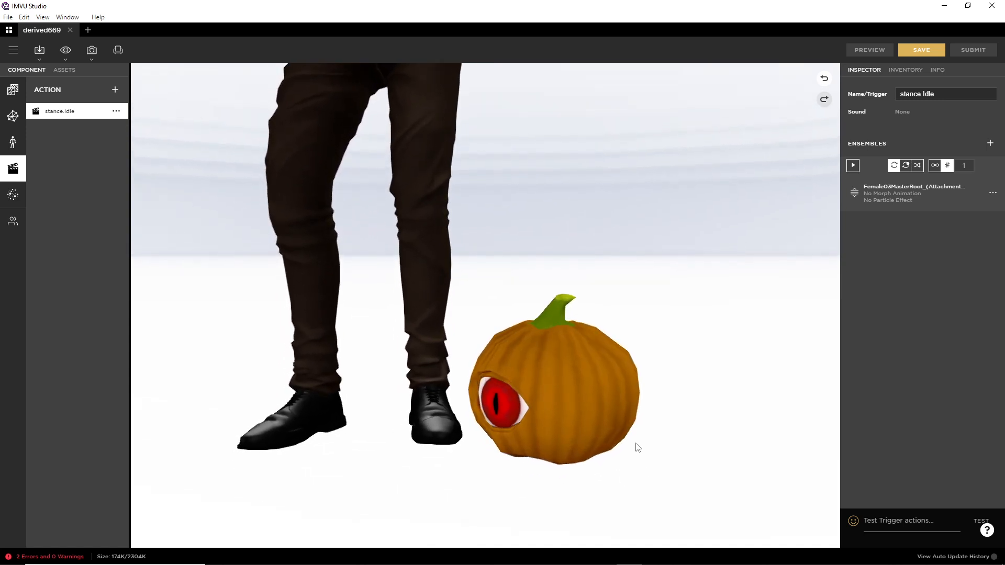
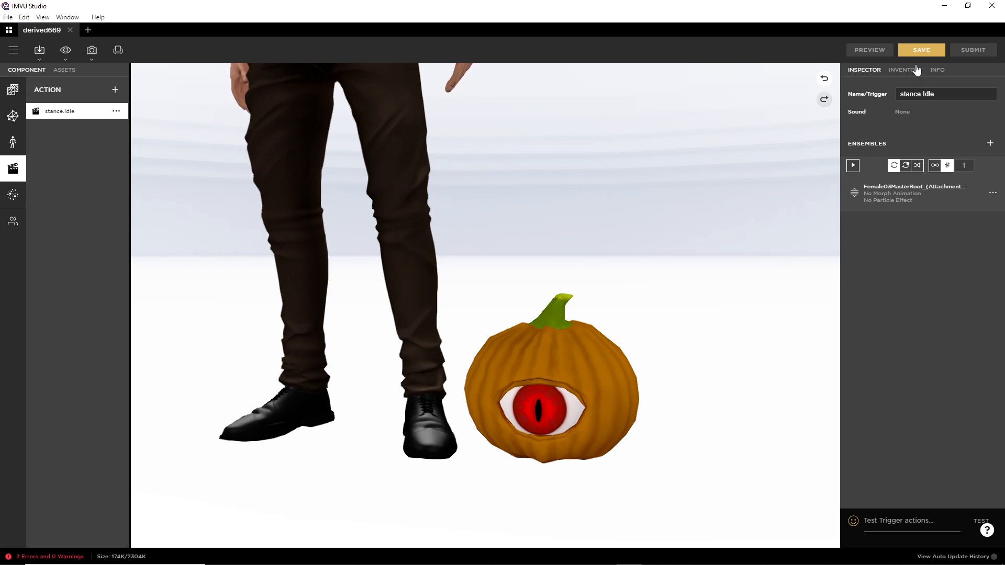
# - Rename the action's trigger to look, refresh the preview, and test the look trigger on the pumpkin
pyautogui.click(946, 93)
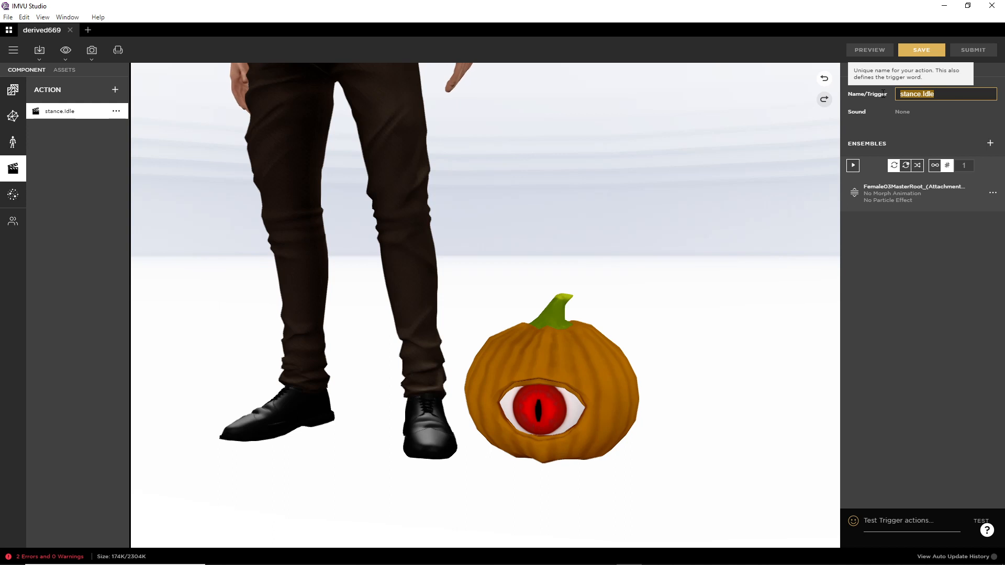
pyautogui.write('look')
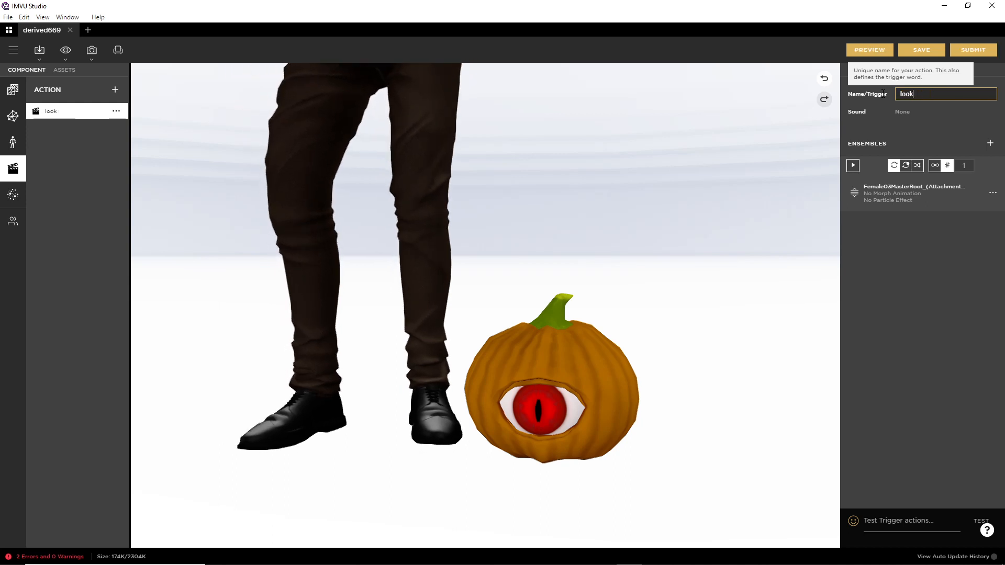
pyautogui.click(872, 49)
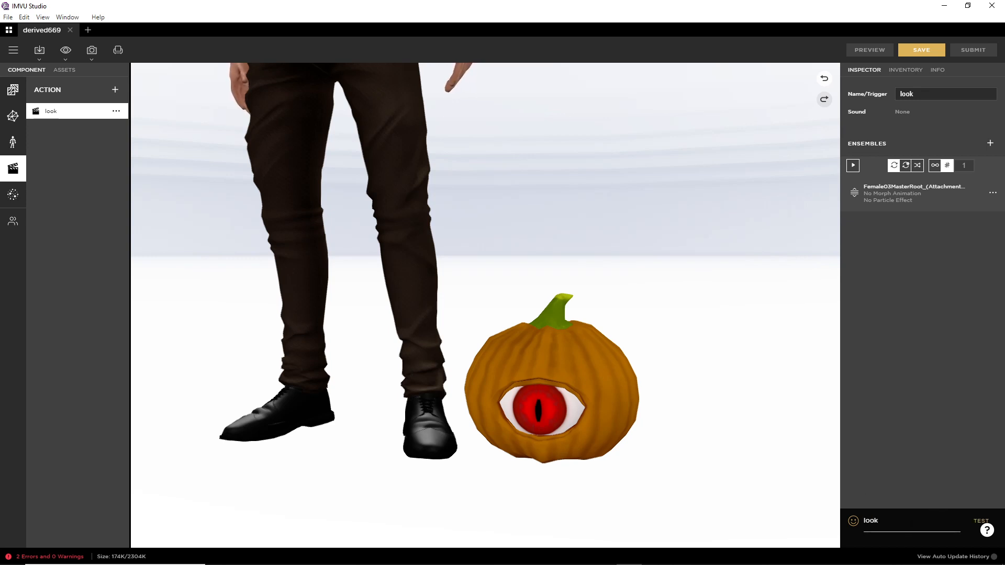
pyautogui.press('Return')
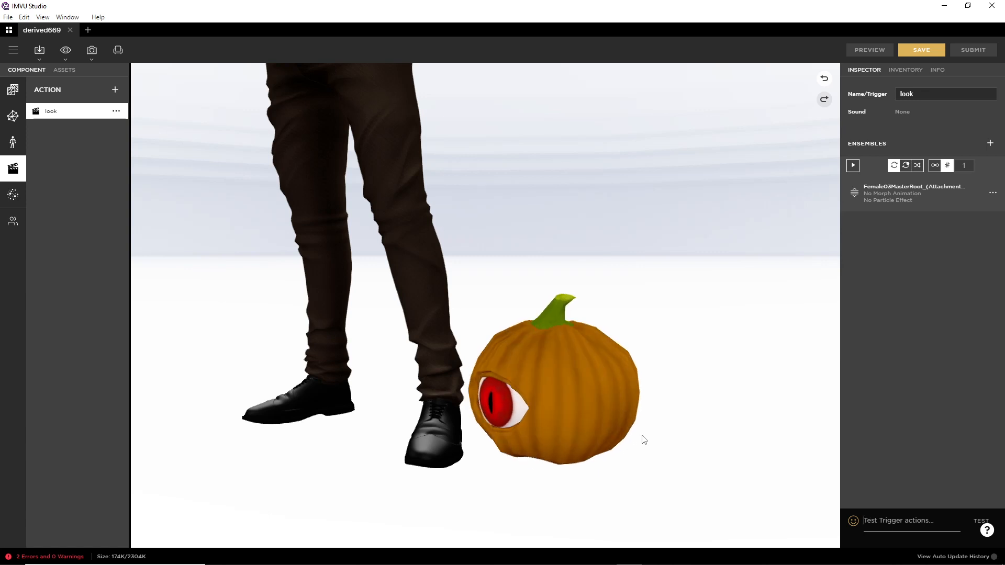
pyautogui.scroll(5, 644, 440)
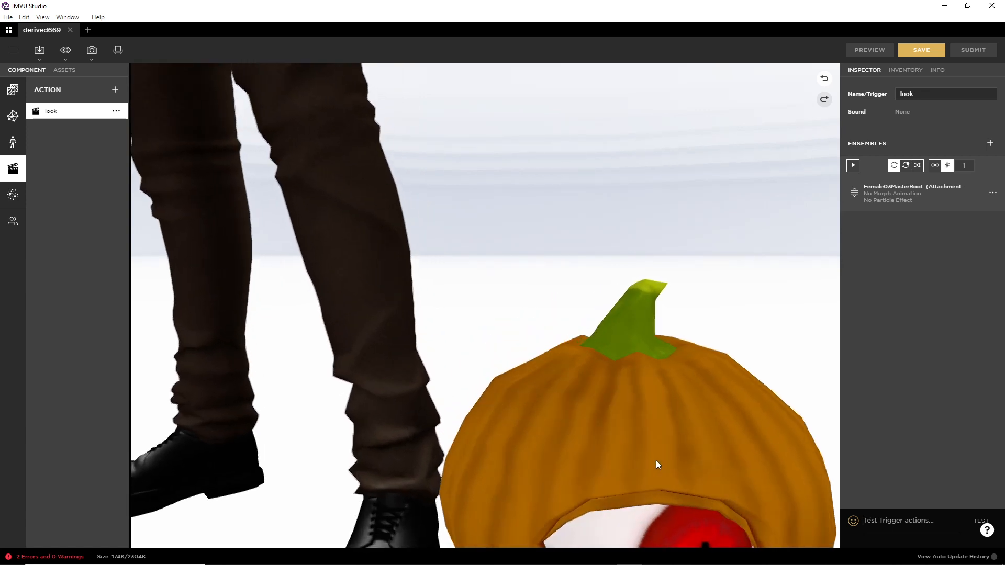
pyautogui.scroll(-5, 658, 465)
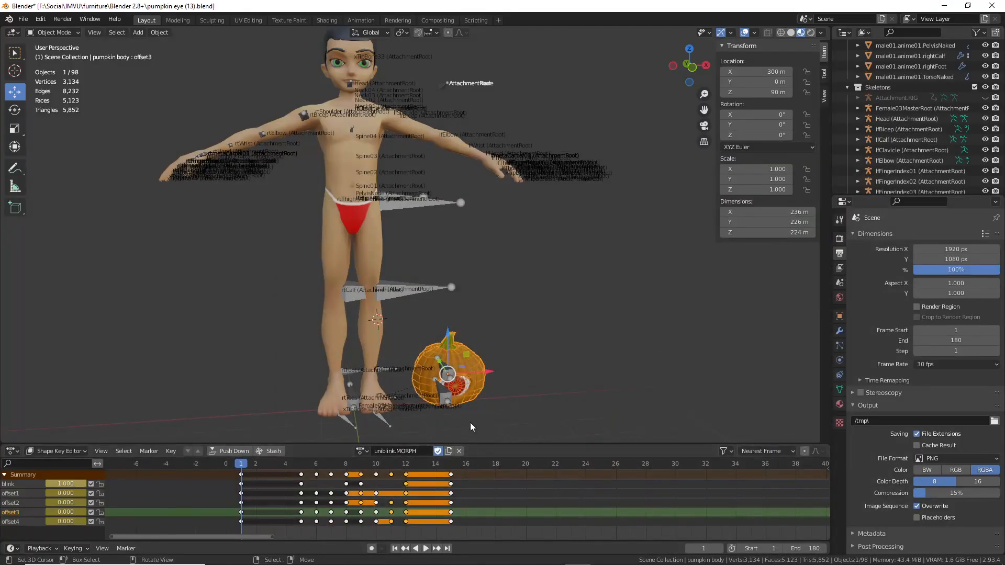
# - Switch to Blender, examine the pumpkin's uniblink.MORPH keyframes, and check the shape key actions listed for the Female03MasterRoot armature
pyautogui.scroll(10, 470, 422)
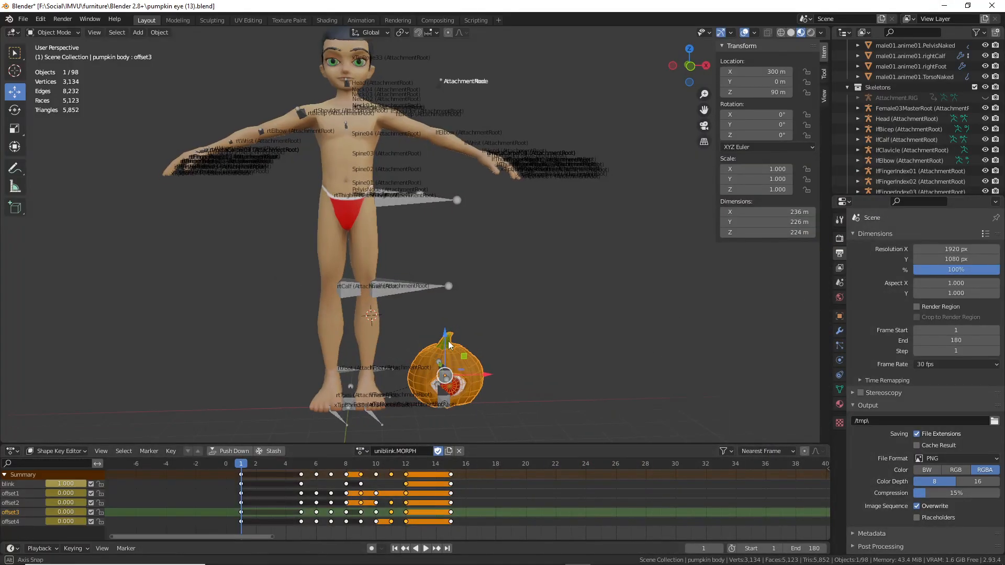
pyautogui.moveTo(460, 151); pyautogui.dragTo(445, 189, button='middle')
pyautogui.scroll(4, 428, 498)
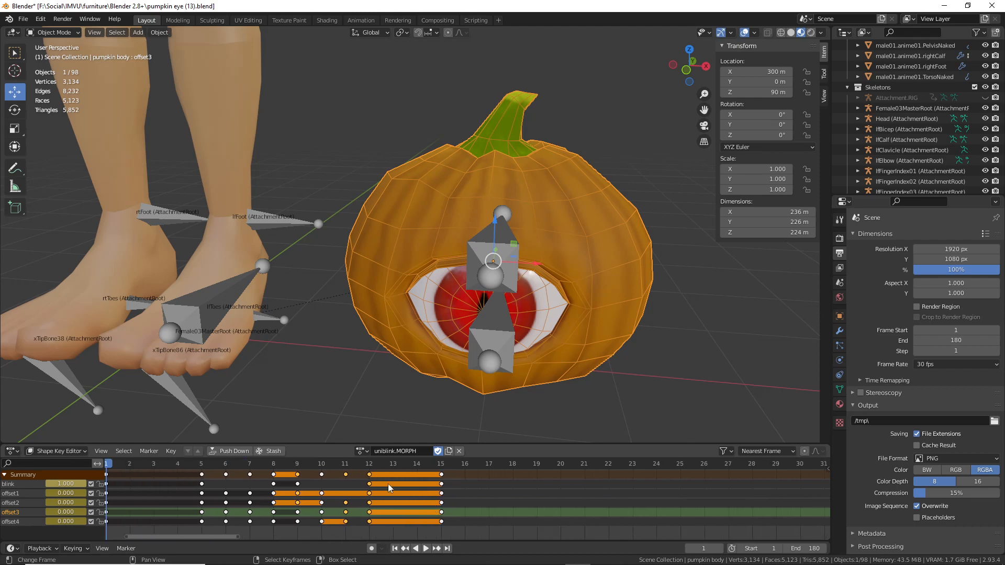
pyautogui.scroll(-2, 389, 487)
pyautogui.moveTo(390, 487); pyautogui.dragTo(425, 484, button='middle')
pyautogui.rightClick(510, 246)
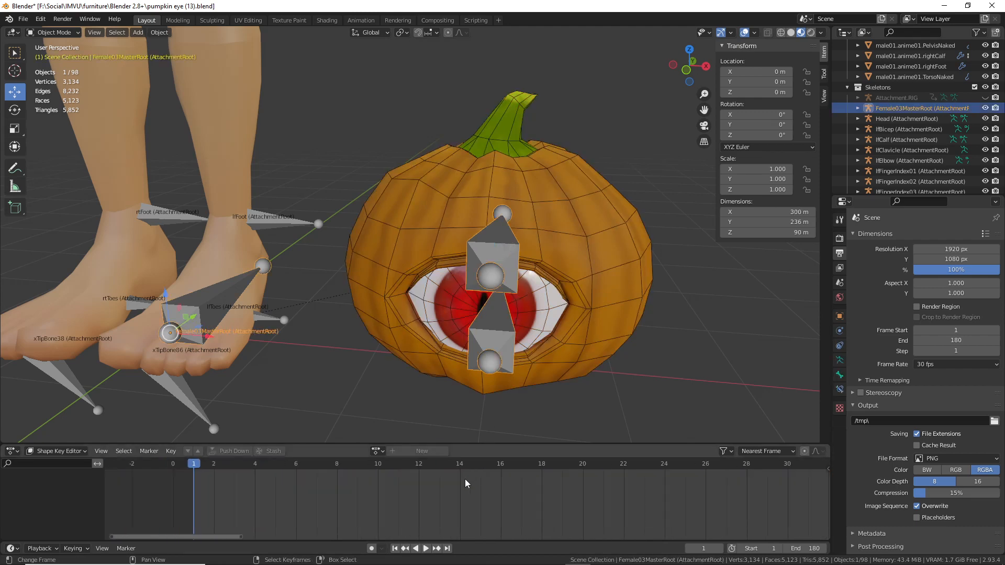
pyautogui.click(380, 451)
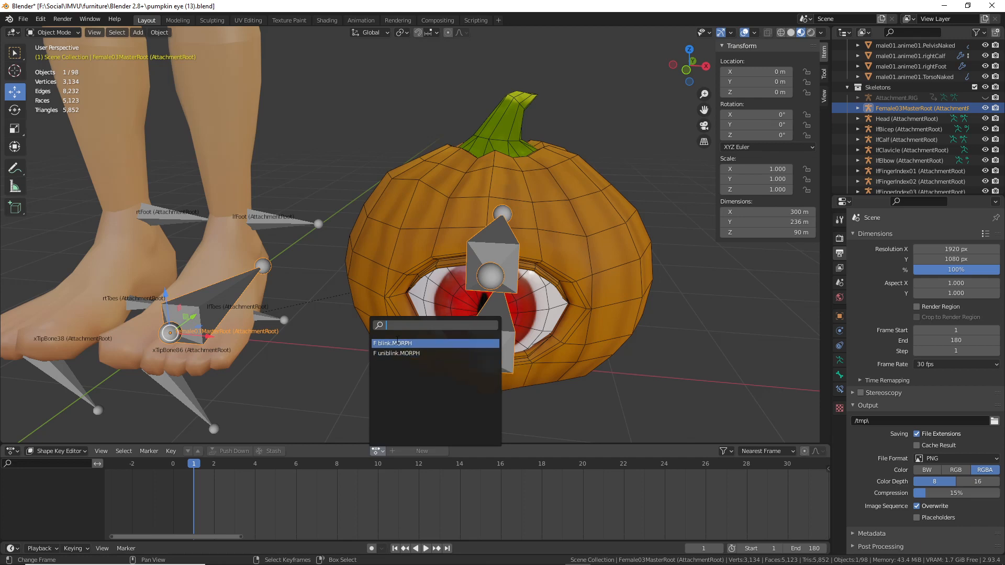
# - Reselect the pumpkin body and switch the animation editor from shape keys to the Action Editor
pyautogui.rightClick(494, 247)
pyautogui.rightClick(495, 246)
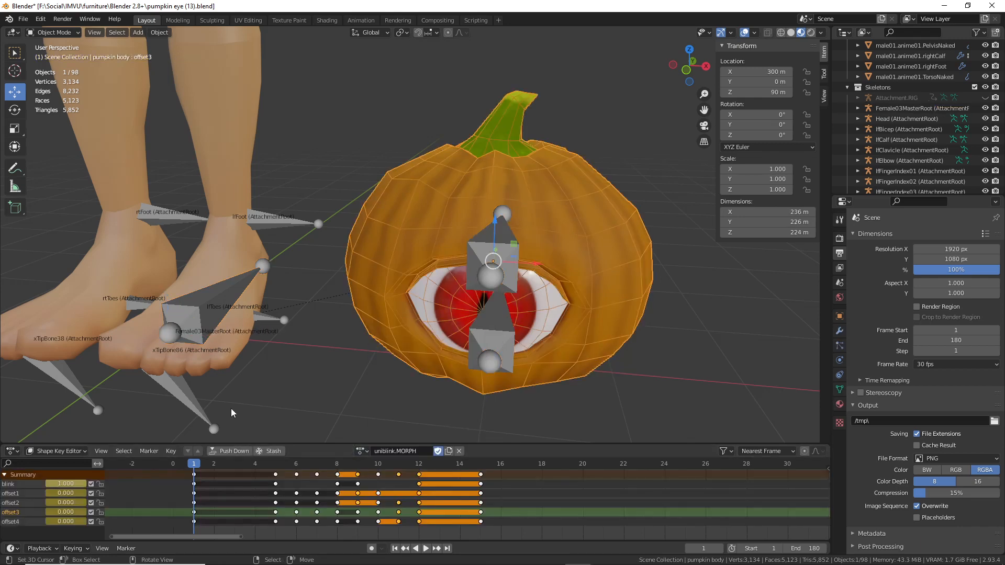
pyautogui.click(84, 452)
pyautogui.click(48, 476)
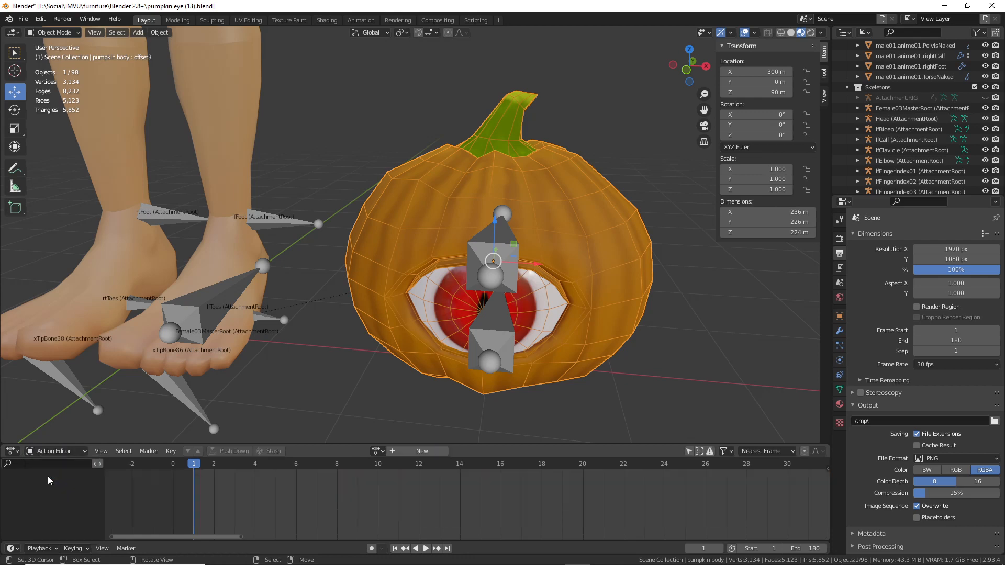
pyautogui.click(378, 451)
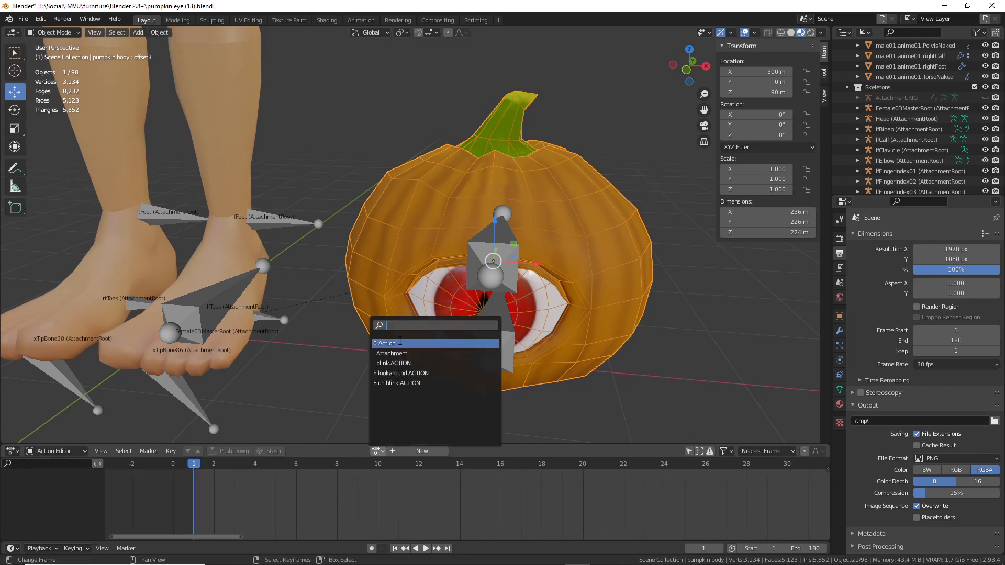
pyautogui.click(400, 374)
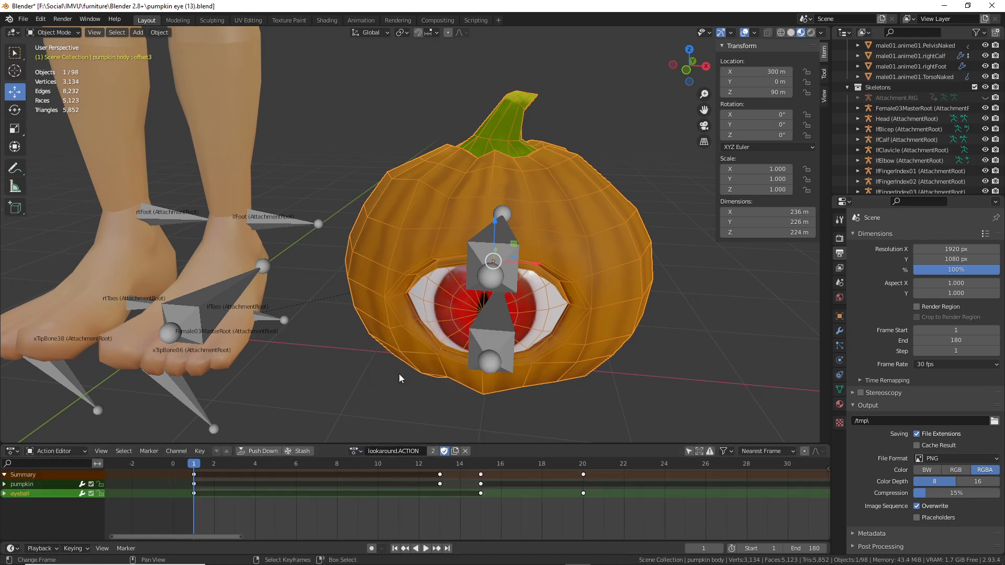
pyautogui.click(497, 250)
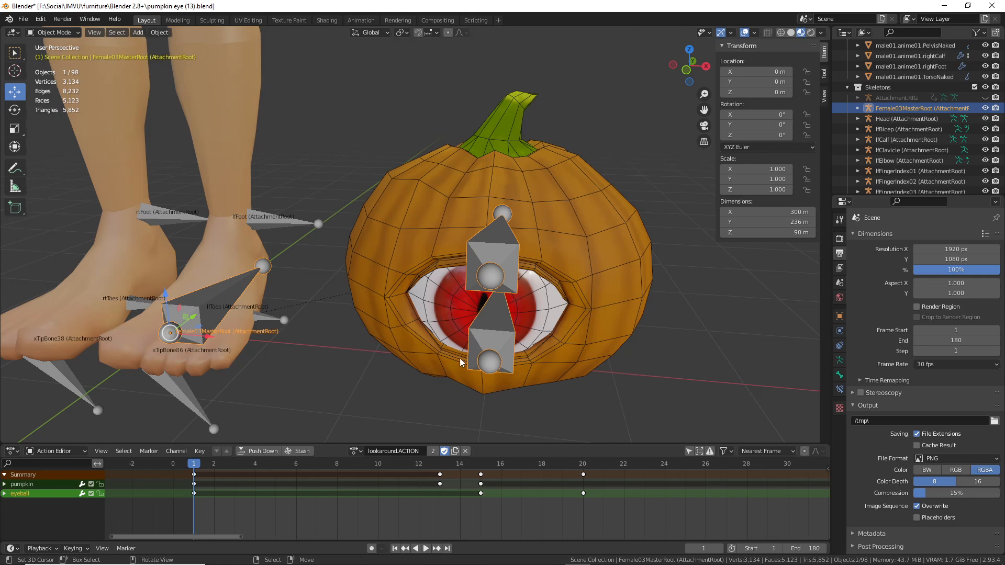
pyautogui.click(512, 191)
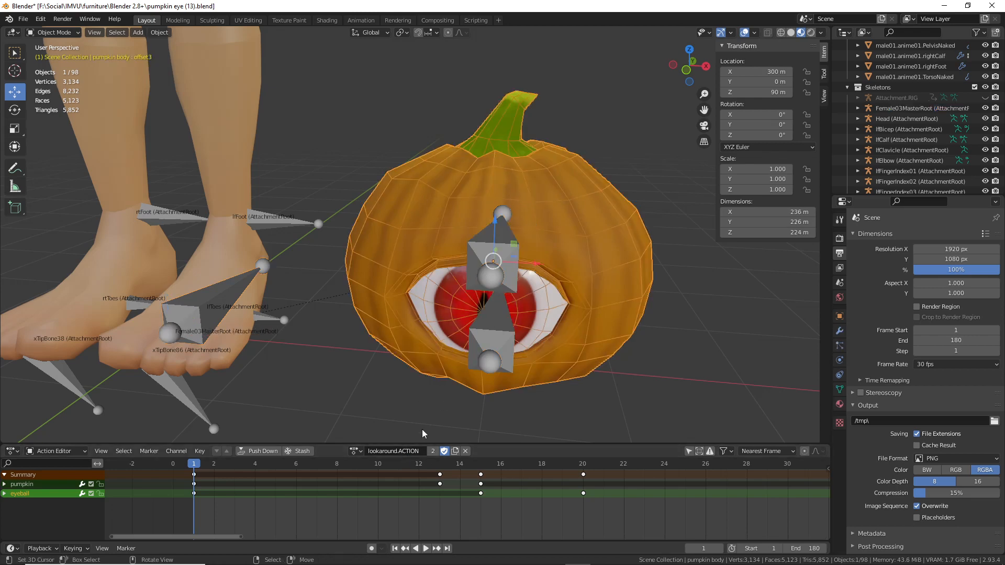
pyautogui.click(464, 452)
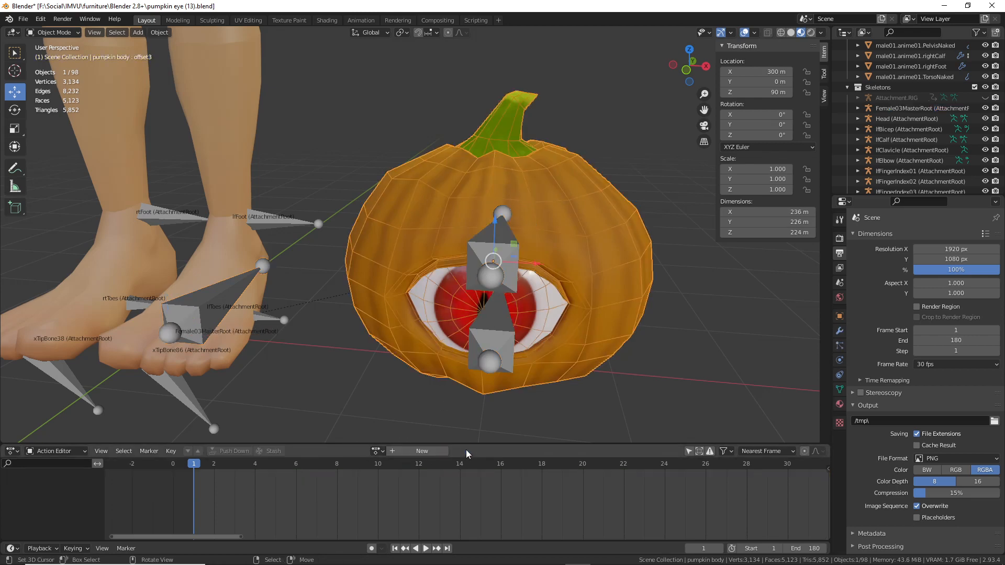
# - Select the Female03MasterRoot armature, examine its lookaround.ACTION keyframes through frame 180, and play the animation
pyautogui.click(474, 261)
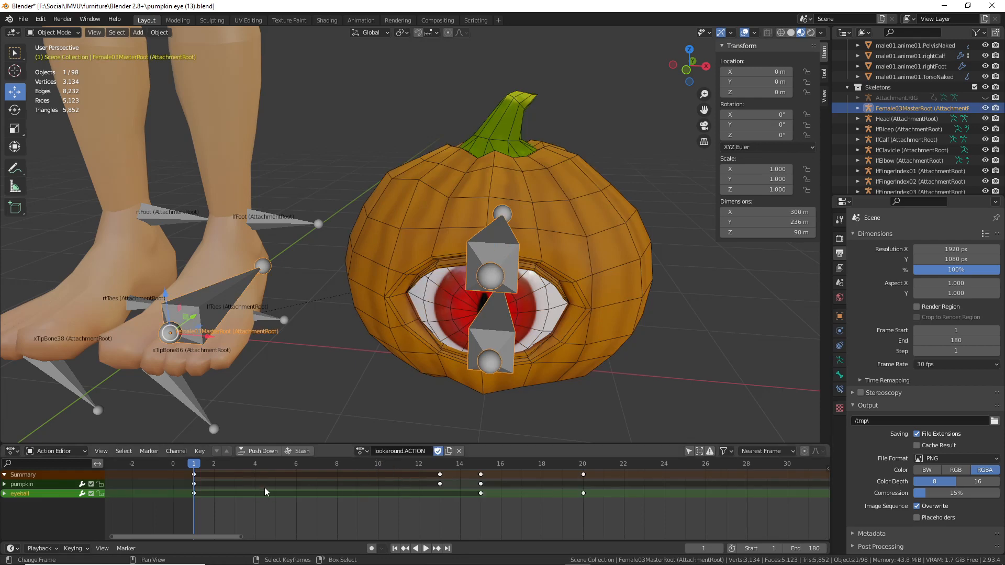
pyautogui.keyDown('ctrl'); pyautogui.scroll(-6, 545, 490); pyautogui.keyUp('ctrl')
pyautogui.press('Home')
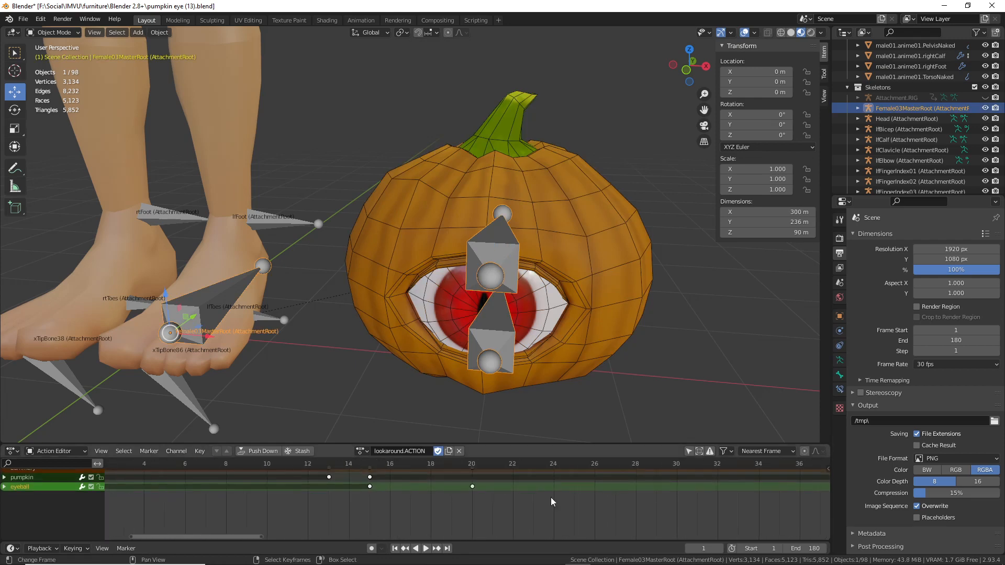
pyautogui.moveTo(485, 490); pyautogui.dragTo(254, 492, button='middle')
pyautogui.scroll(-5, 514, 503)
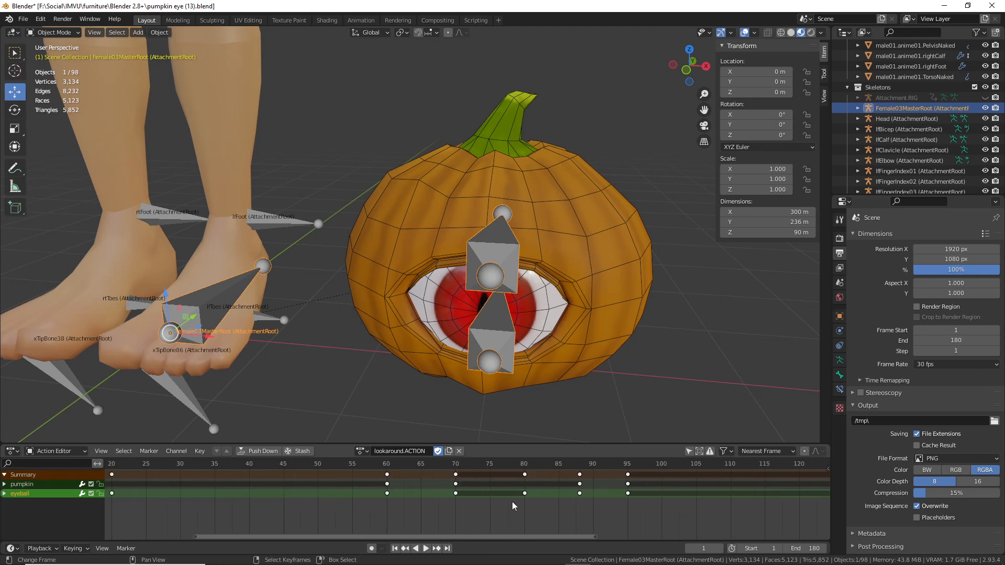
pyautogui.moveTo(731, 501); pyautogui.dragTo(371, 496, button='middle')
pyautogui.scroll(-1, 486, 495)
pyautogui.moveTo(487, 493); pyautogui.dragTo(440, 493, button='middle')
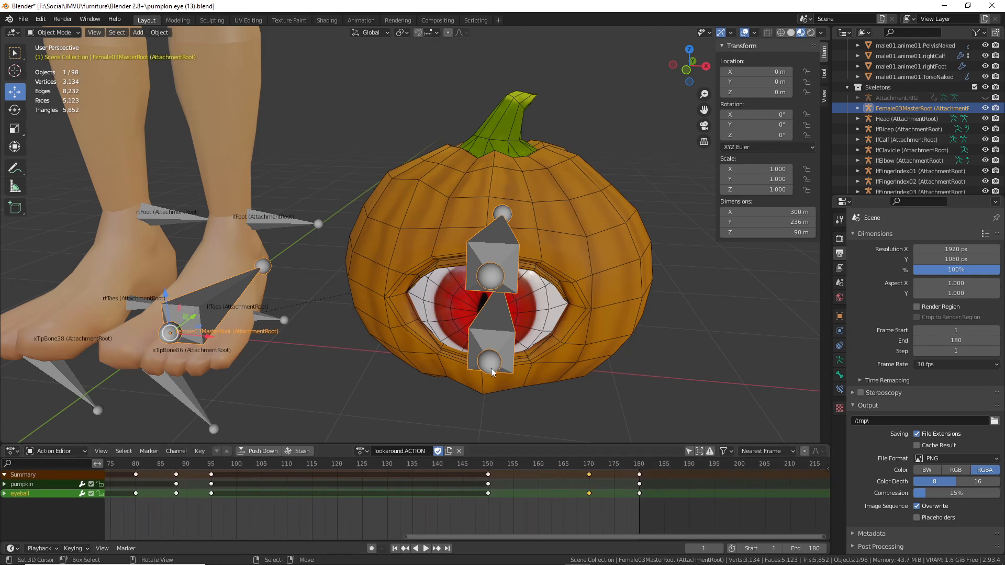
pyautogui.click(210, 465)
pyautogui.press('space')
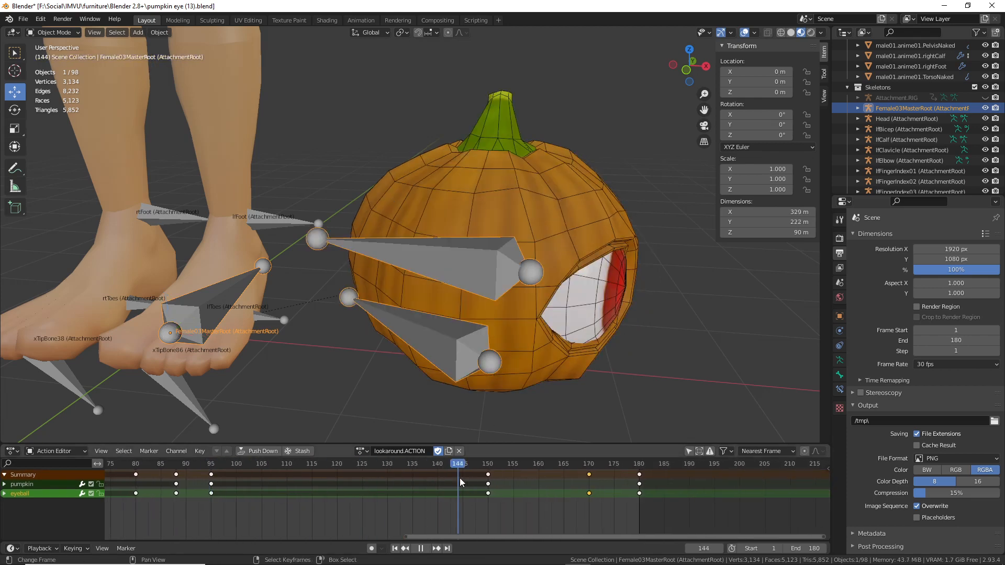
# - Move the eyeball keyframe at frame 170 of lookaround.ACTION to frame 175
pyautogui.moveTo(531, 469); pyautogui.dragTo(588, 470)
pyautogui.click(587, 494)
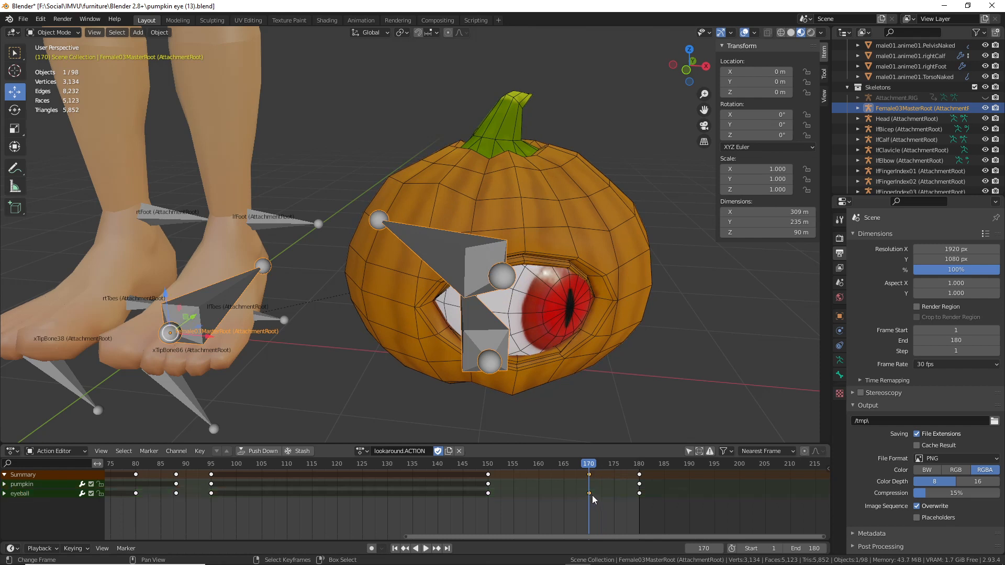
pyautogui.press('g')
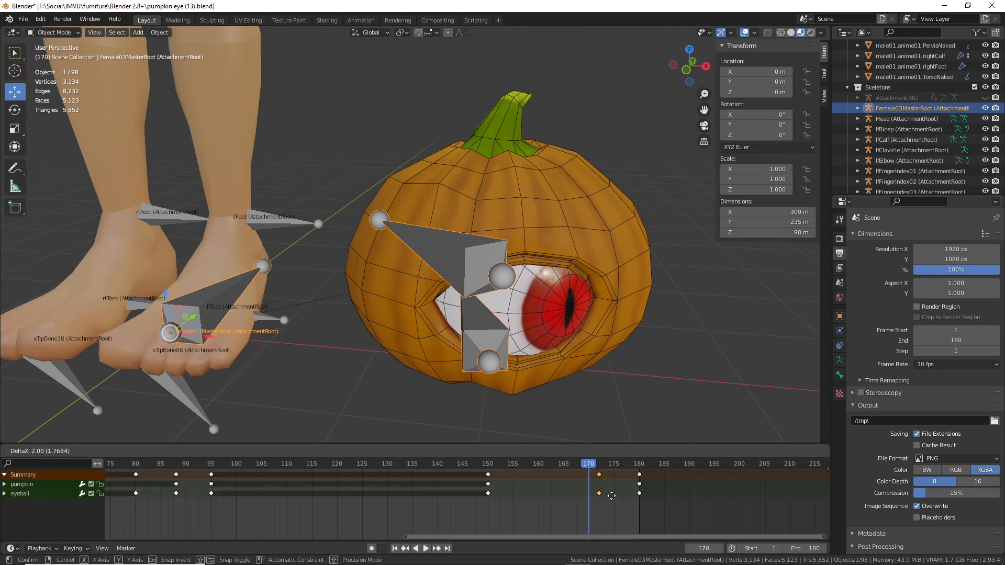
pyautogui.click(626, 500)
# - Play and scrub the end of the lookaround animation from frame 150 to 179, viewing the eye from an angle
pyautogui.press('space')
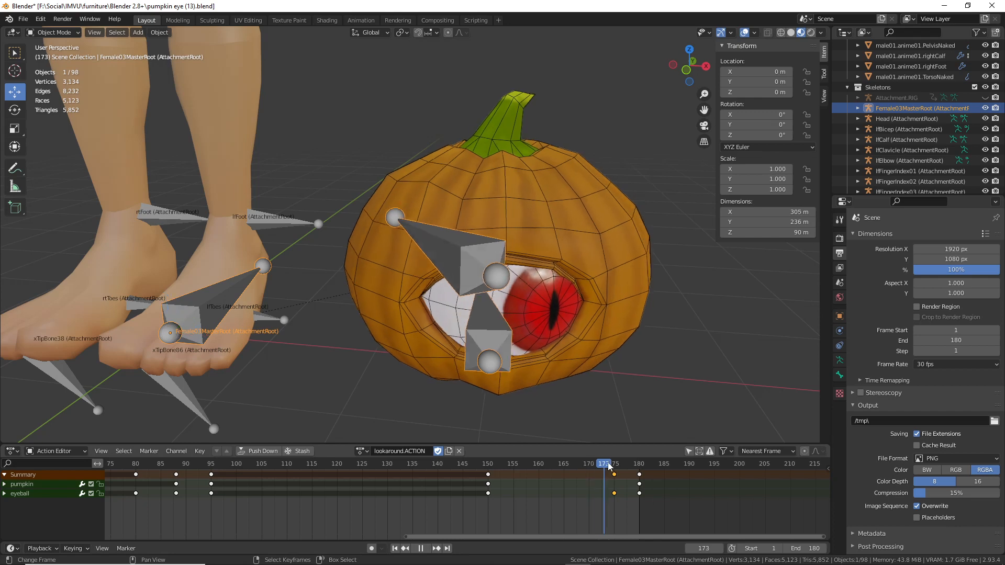
pyautogui.moveTo(618, 466); pyautogui.dragTo(488, 468)
pyautogui.moveTo(610, 299); pyautogui.dragTo(566, 278, button='middle')
pyautogui.moveTo(488, 466); pyautogui.dragTo(634, 467)
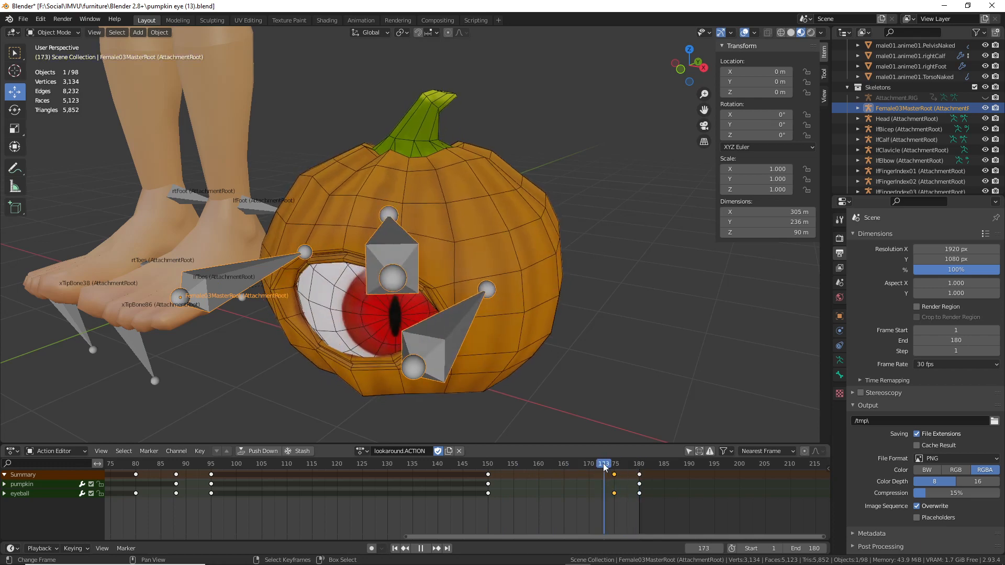
pyautogui.press('Escape')
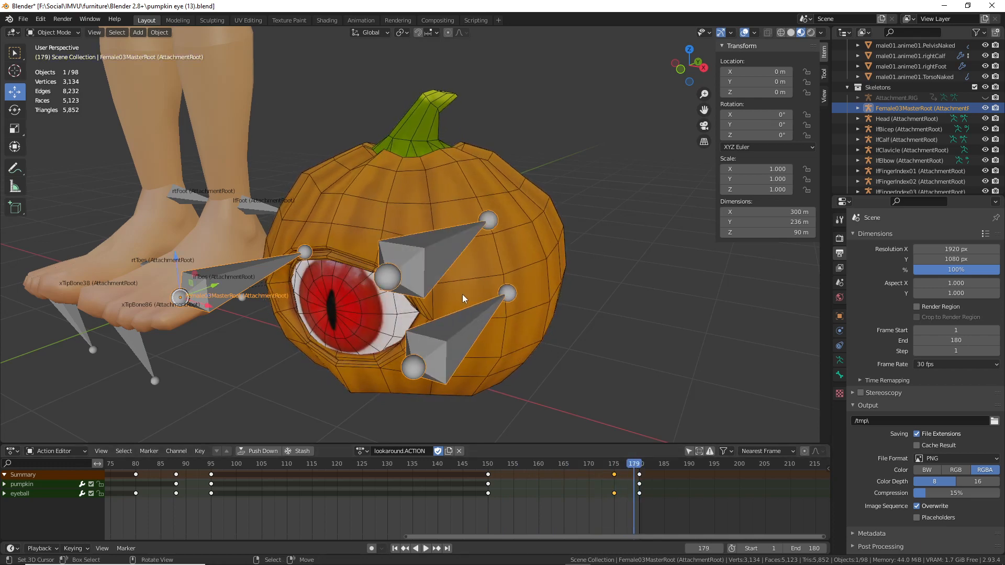
pyautogui.click(62, 32)
pyautogui.click(50, 70)
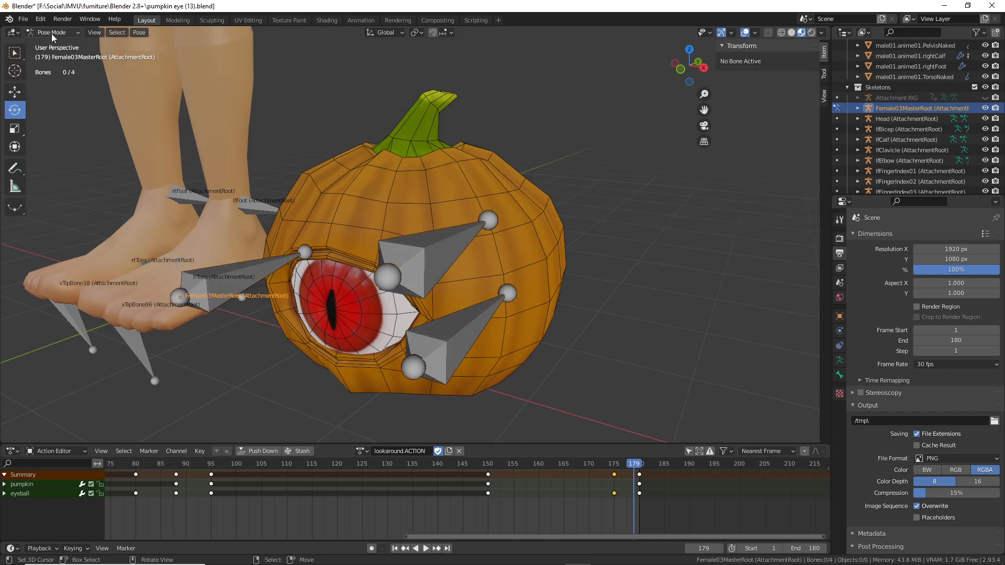
pyautogui.click(51, 34)
pyautogui.click(51, 41)
pyautogui.moveTo(384, 262); pyautogui.dragTo(469, 261, button='middle')
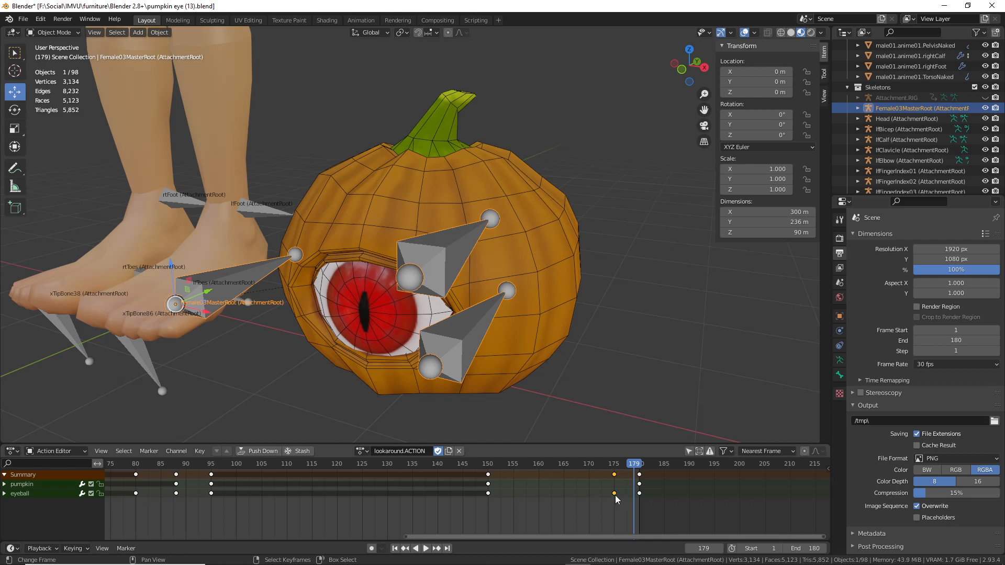
pyautogui.press('g')
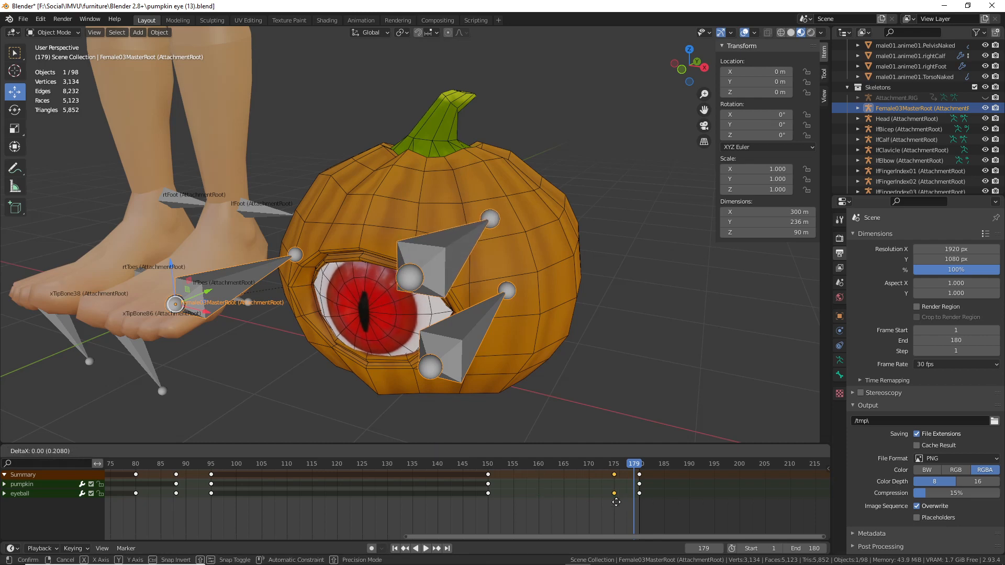
pyautogui.click(617, 502)
# - Go to frame 175, select the eyeball bone in Pose Mode, and advance to its keyframe at frame 180
pyautogui.moveTo(636, 463); pyautogui.dragTo(616, 469)
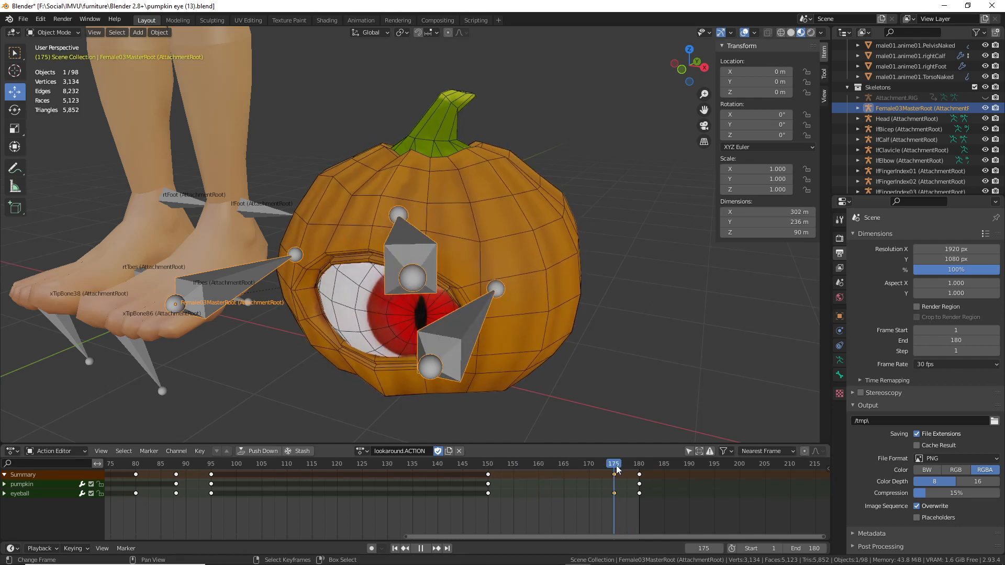
pyautogui.moveTo(329, 260); pyautogui.dragTo(350, 269, button='middle')
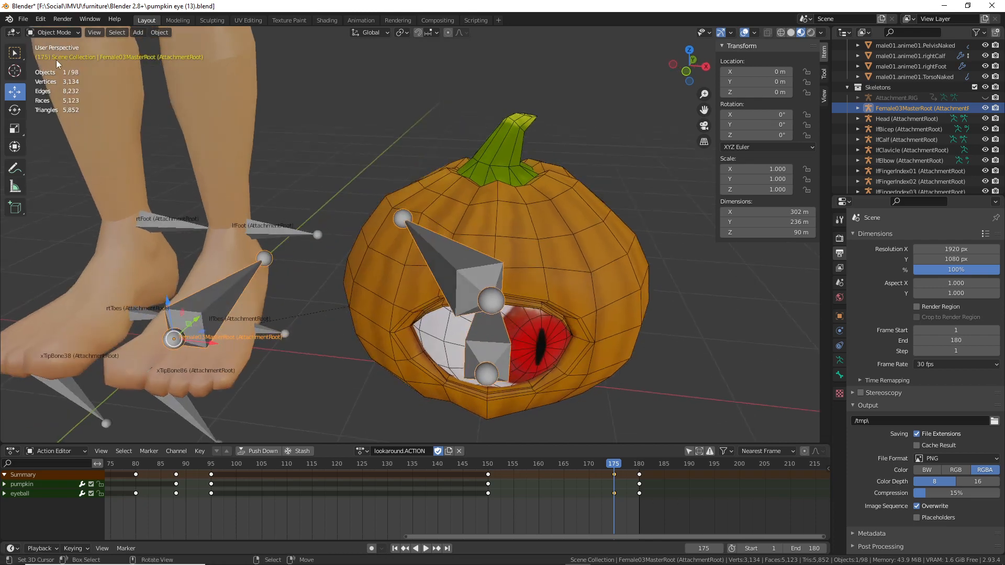
pyautogui.click(52, 32)
pyautogui.click(58, 69)
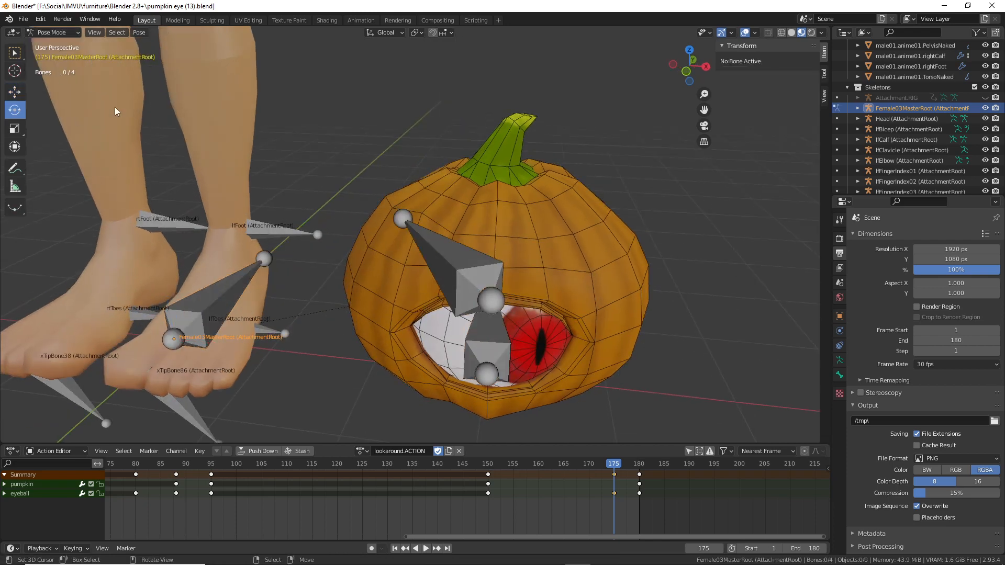
pyautogui.rightClick(459, 282)
pyautogui.keyDown('shift'); pyautogui.moveTo(521, 343); pyautogui.dragTo(494, 286, button='middle'); pyautogui.keyUp('shift')
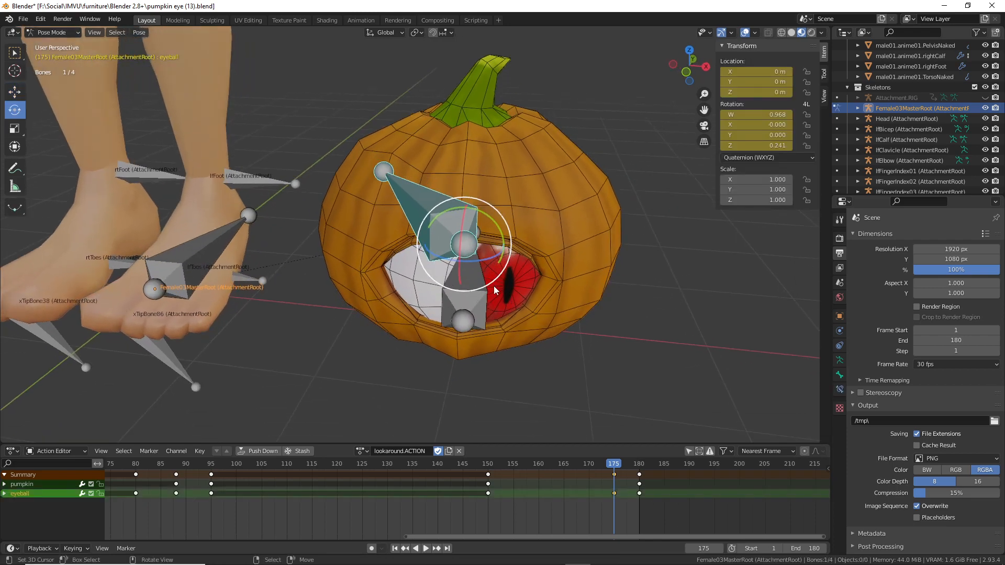
pyautogui.click(640, 496)
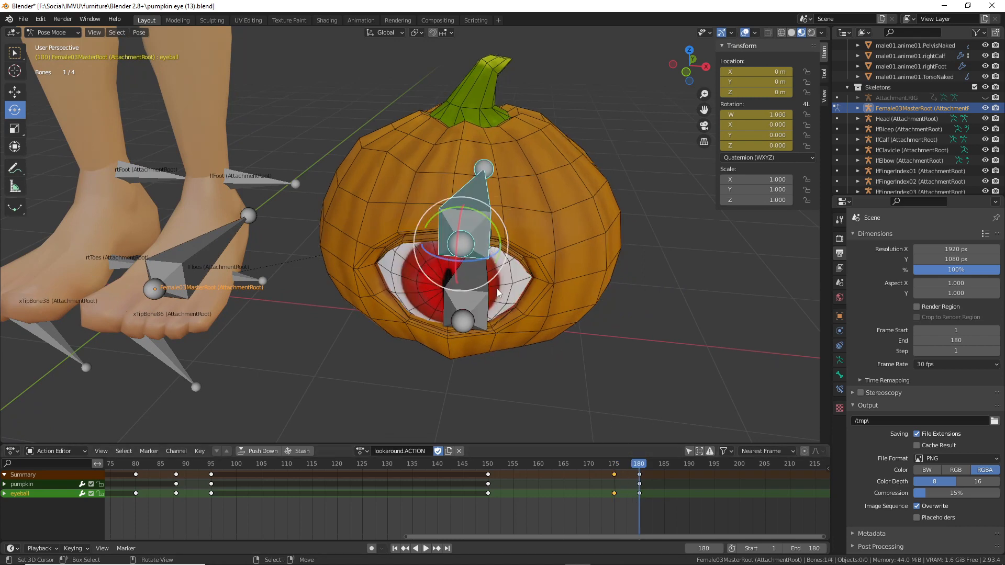
# - Copy the eyeball bone's pose from frame 180, paste it at frame 175, and insert a Location & Rotation keyframe
pyautogui.click(139, 32)
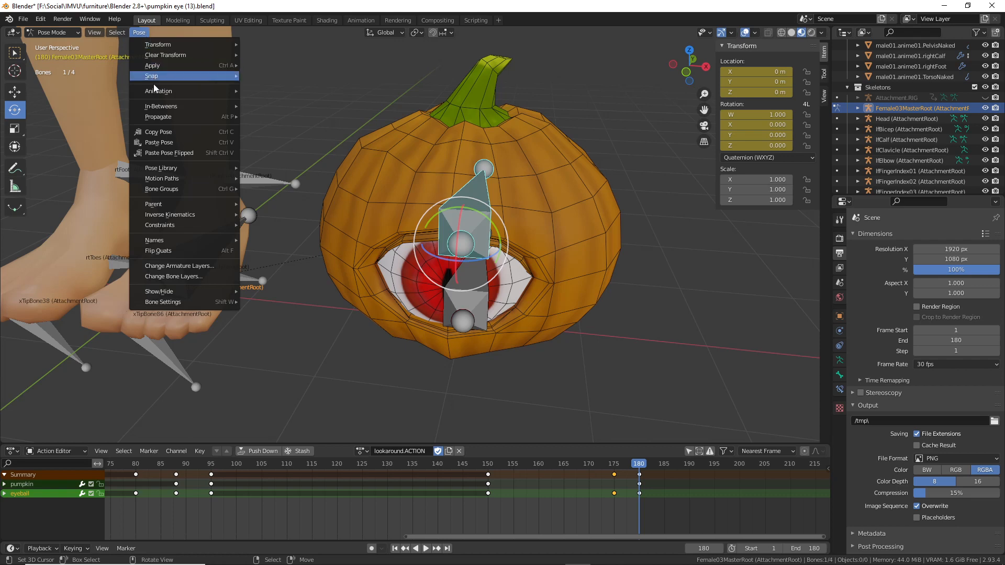
pyautogui.click(158, 132)
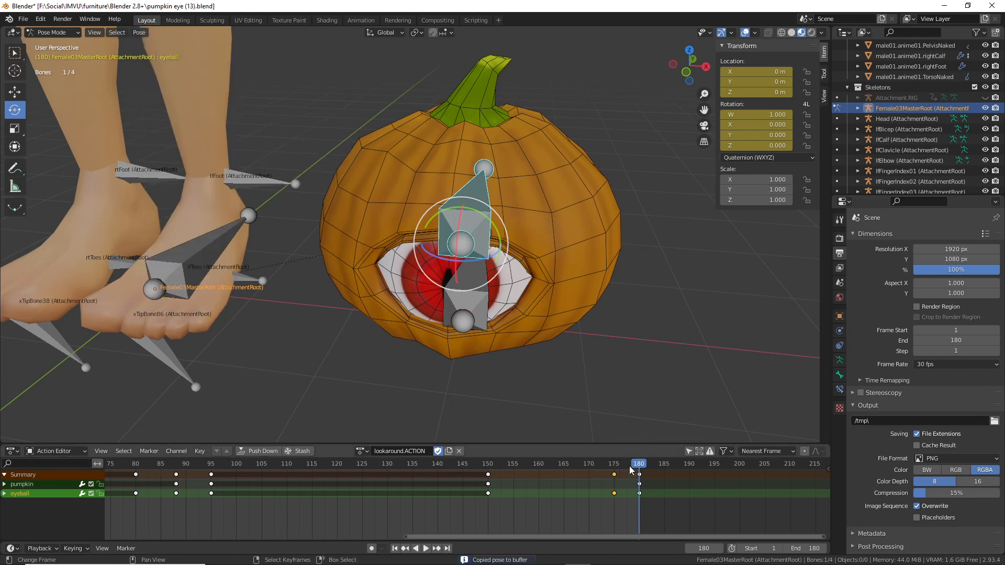
pyautogui.moveTo(632, 470); pyautogui.dragTo(614, 466)
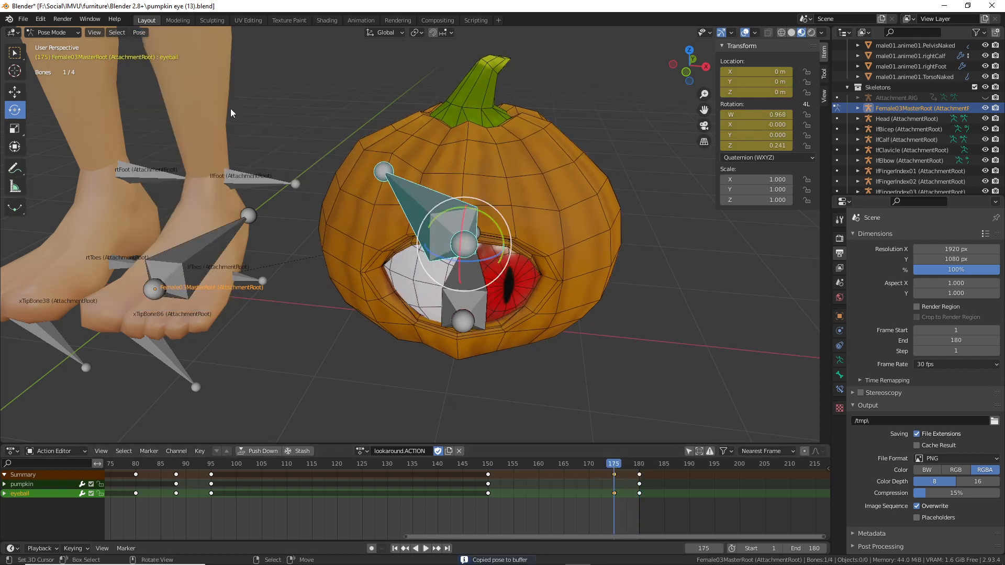
pyautogui.click(143, 32)
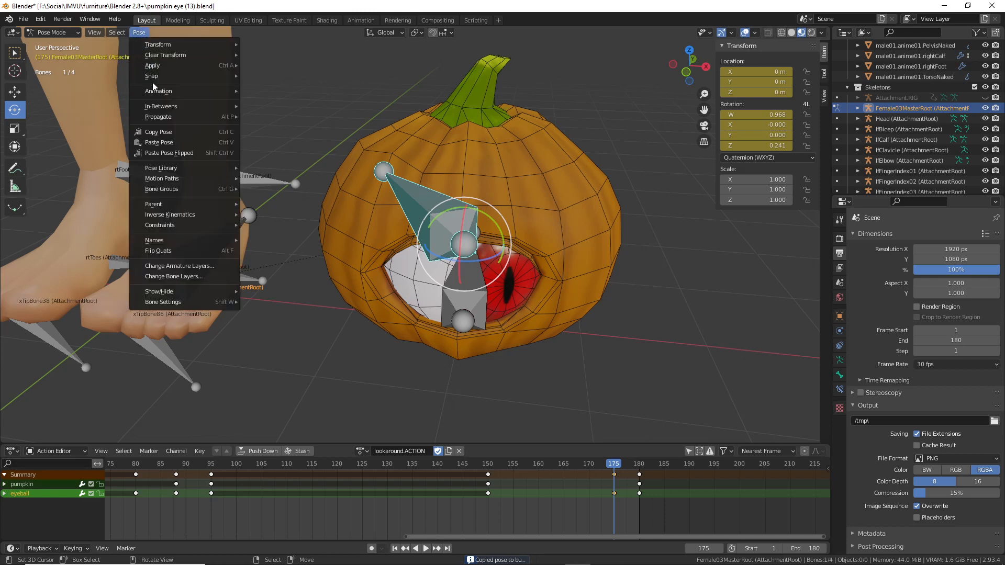
pyautogui.click(156, 143)
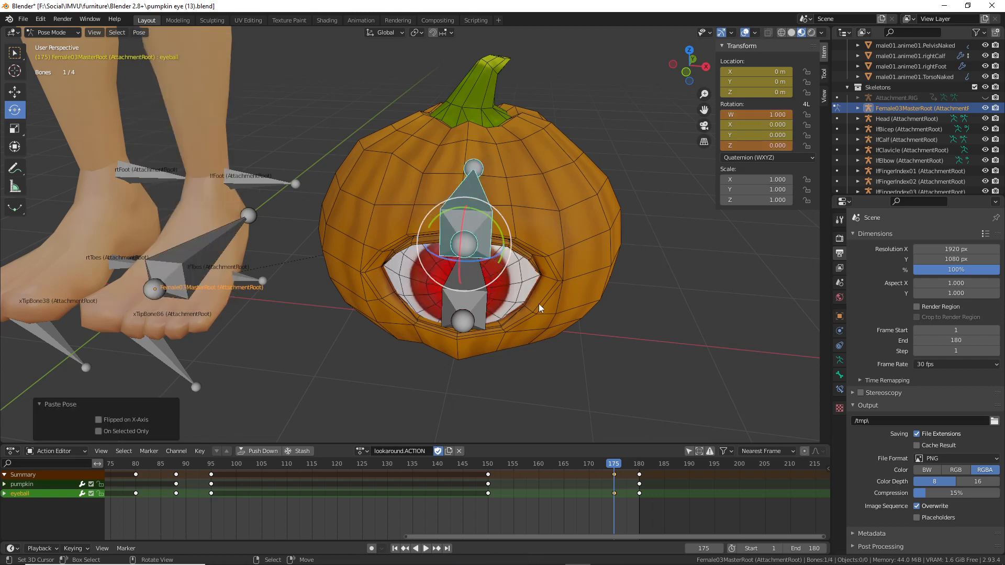
pyautogui.moveTo(539, 304); pyautogui.dragTo(543, 345, button='middle')
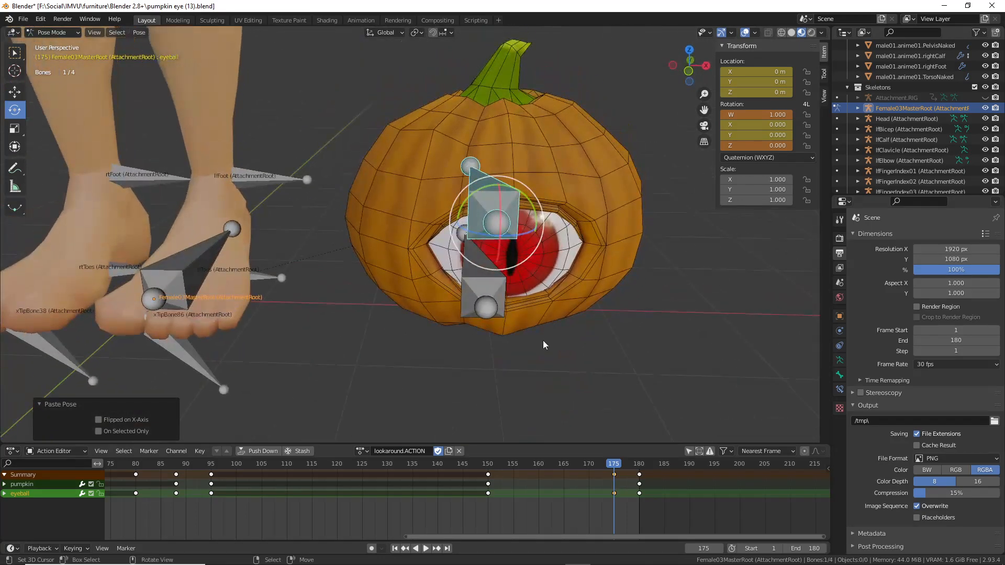
pyautogui.press('i')
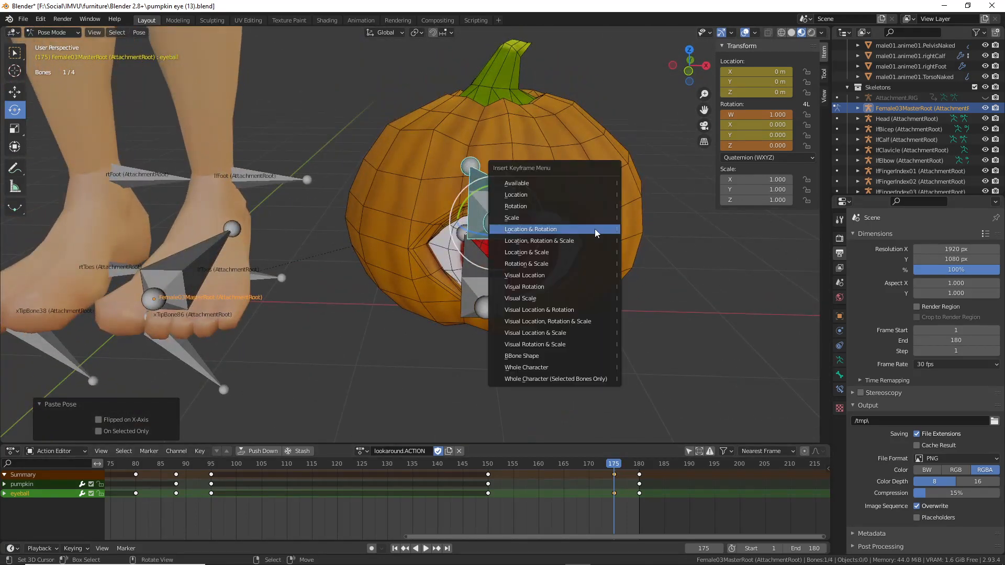
pyautogui.click(546, 228)
# - Move the eyeball keyframe at frame 175 to frame 170 and play back the eye's motion
pyautogui.moveTo(614, 464); pyautogui.dragTo(589, 465)
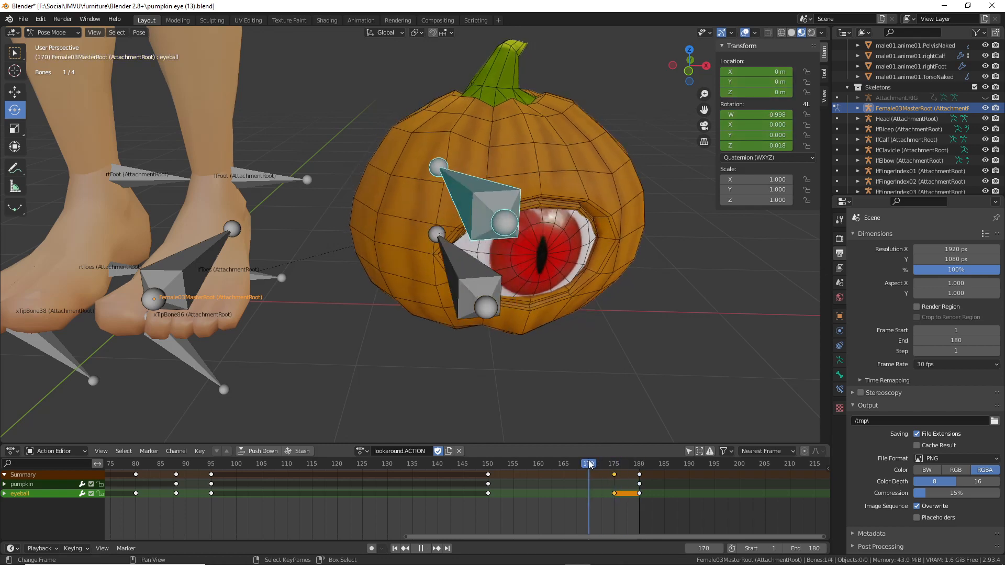
pyautogui.click(616, 499)
pyautogui.moveTo(617, 499); pyautogui.dragTo(590, 495)
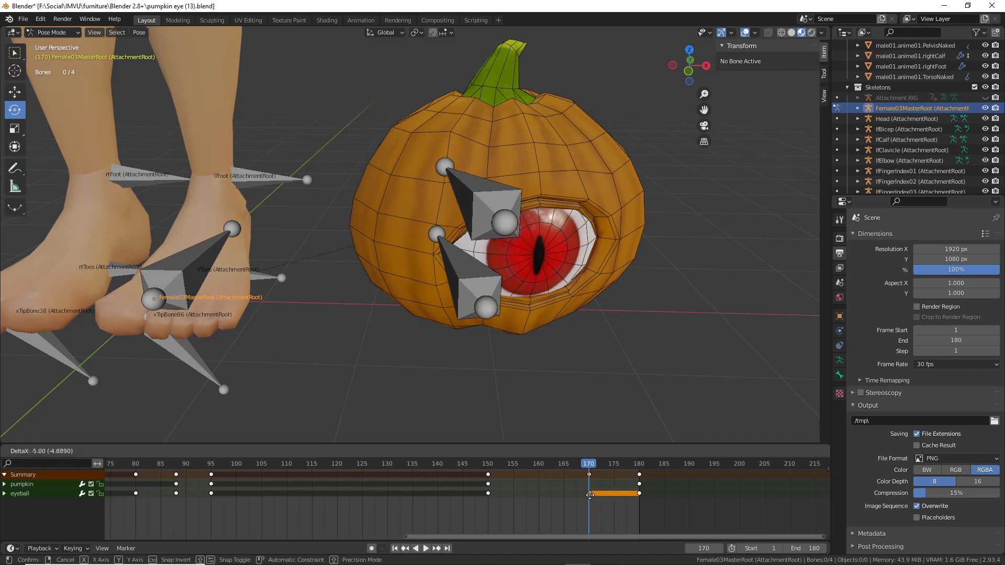
pyautogui.click(589, 496)
pyautogui.press('space')
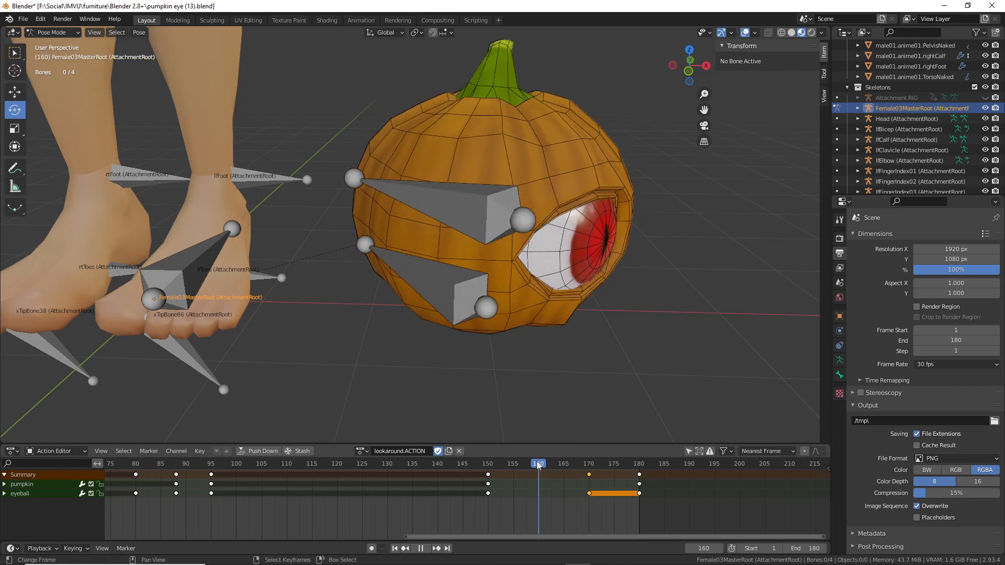
pyautogui.press('Escape')
# - Rotate the eyeball bone -12.5° about global Z at frame 170 and insert a Location & Rotation keyframe
pyautogui.click(479, 196)
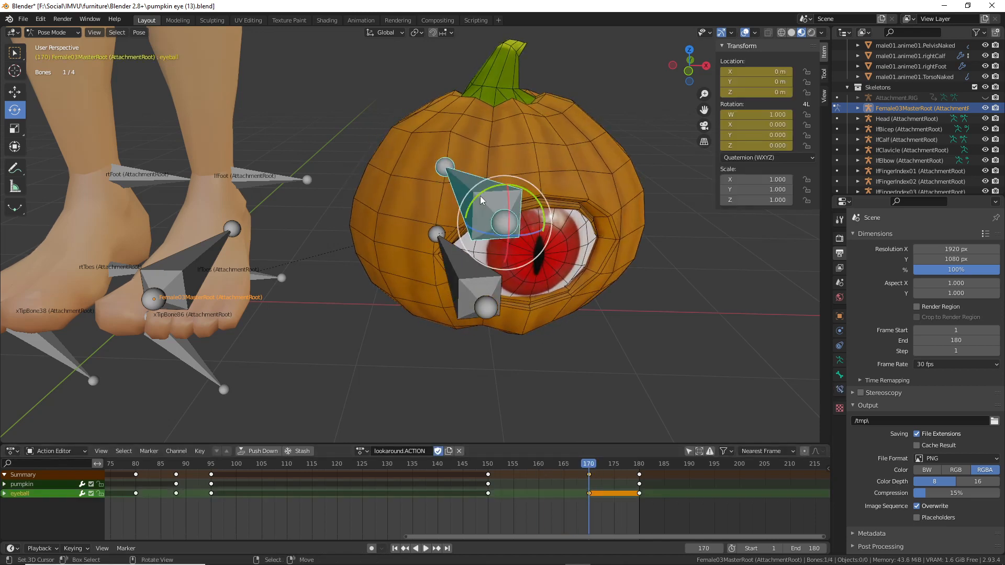
pyautogui.moveTo(480, 196); pyautogui.dragTo(490, 256, button='middle')
pyautogui.press('r')
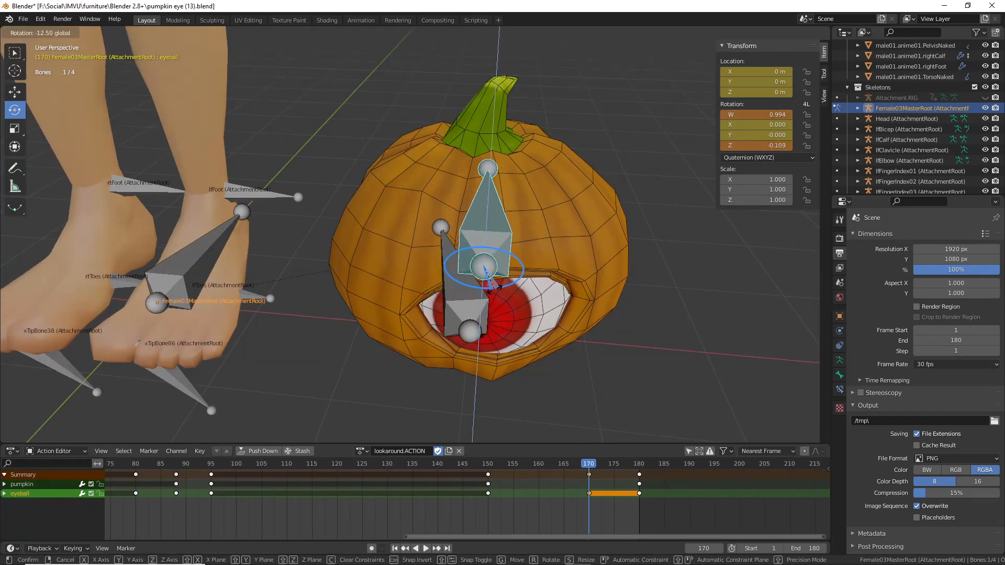
pyautogui.click(494, 287)
pyautogui.press('i')
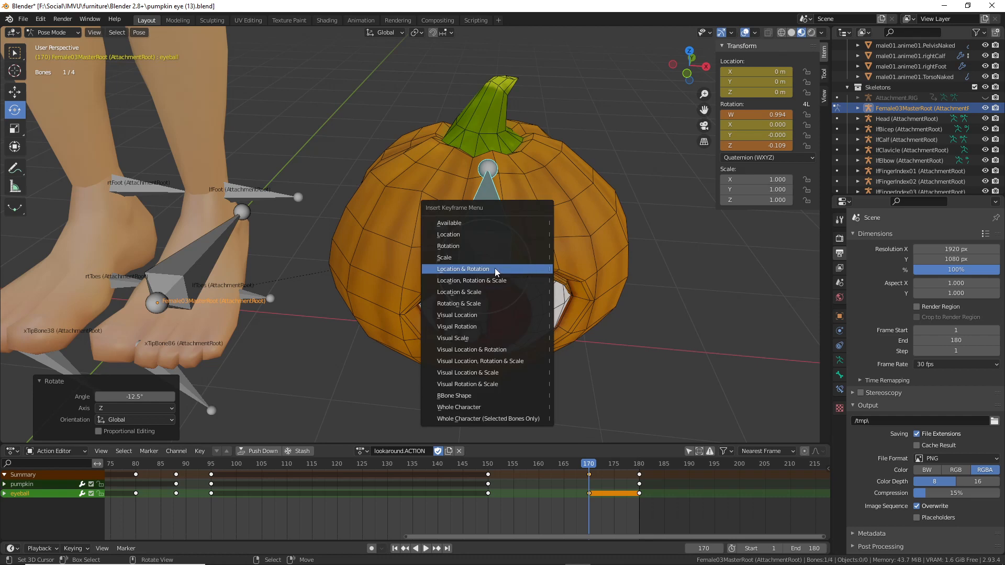
pyautogui.click(496, 271)
# - Scrub and play the lookaround animation with the pumpkin and the full range of keyframes in view
pyautogui.moveTo(589, 464); pyautogui.dragTo(211, 449)
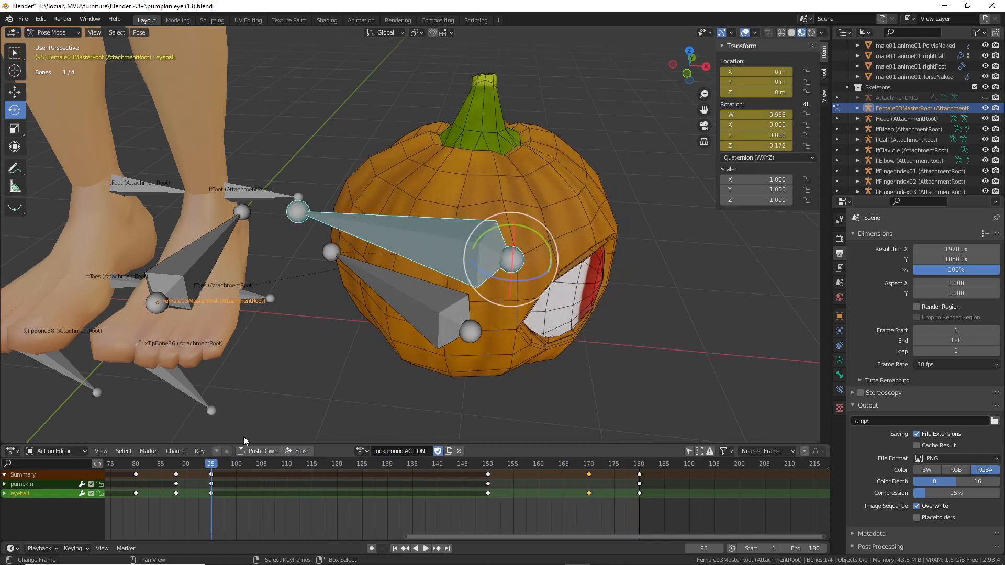
pyautogui.scroll(-1, 451, 294)
pyautogui.keyDown('shift'); pyautogui.moveTo(455, 294); pyautogui.dragTo(513, 302, button='middle'); pyautogui.keyUp('shift')
pyautogui.press('Home')
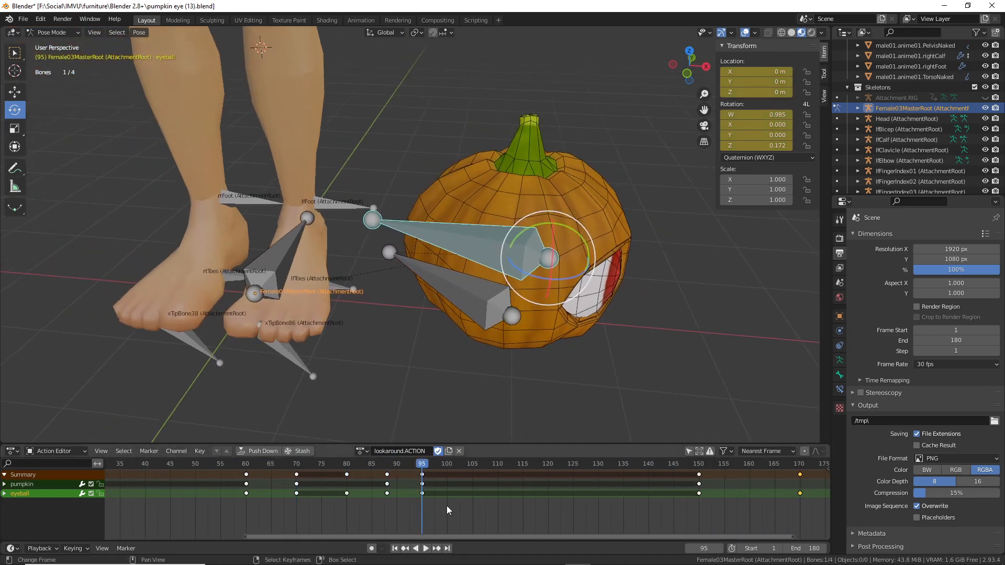
pyautogui.scroll(-1, 455, 485)
pyautogui.moveTo(441, 493)
pyautogui.mouseDown(button='middle')
pyautogui.moveTo(459, 499)
pyautogui.moveTo(448, 499)
pyautogui.mouseUp(button='middle')
pyautogui.scroll(-2, 457, 499)
pyautogui.hotkey('shift', 'ctrl', 'space')
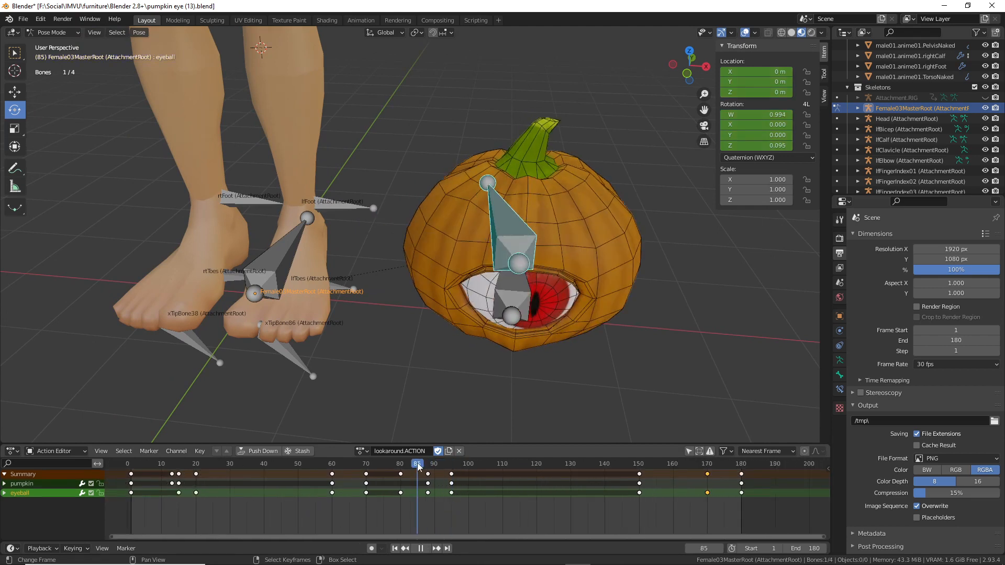
# - Return the animation to frame 1 and save the Blender file
pyautogui.moveTo(268, 449); pyautogui.dragTo(130, 453)
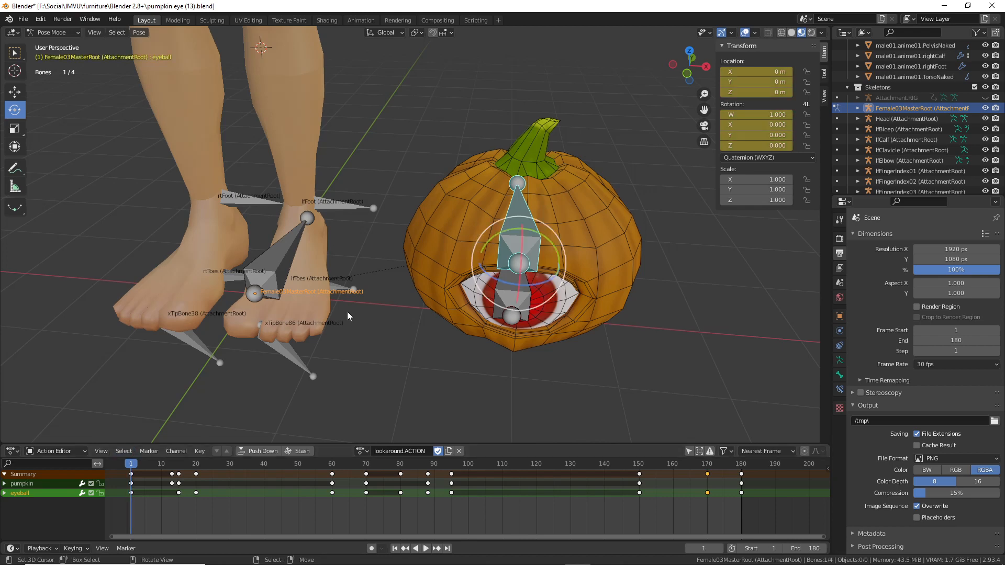
pyautogui.moveTo(347, 312); pyautogui.dragTo(354, 228, button='middle')
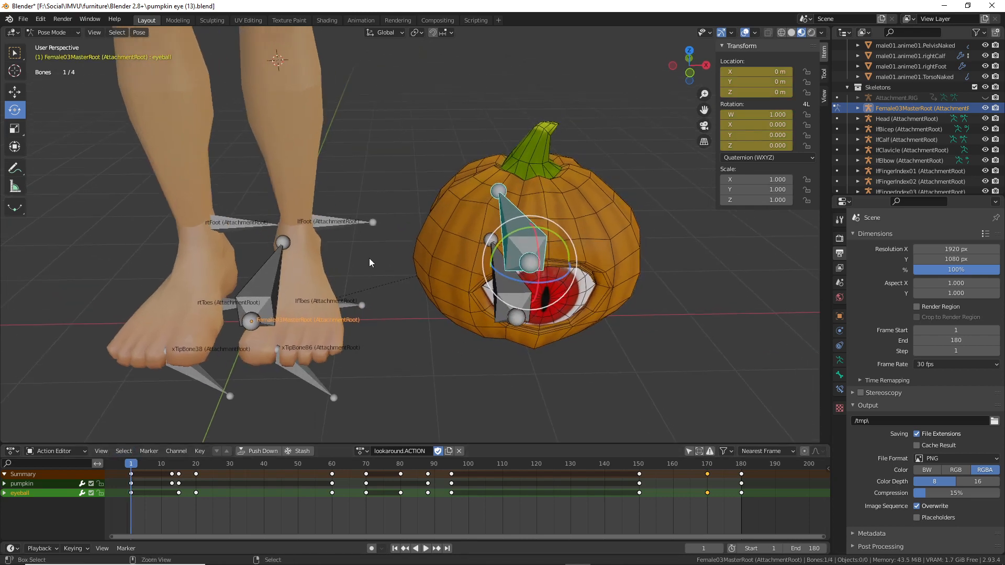
pyautogui.hotkey('ctrl', 's')
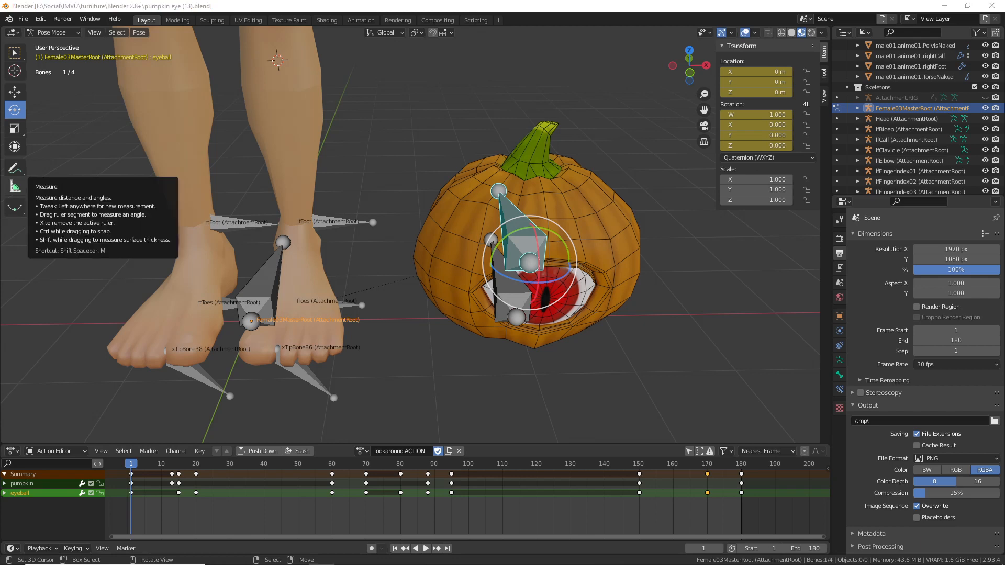
# - Check the accessory's bones by selecting the AttachmentNode bone, ending with the pumpkin bone selected
pyautogui.moveTo(411, 332); pyautogui.dragTo(407, 325, button='middle')
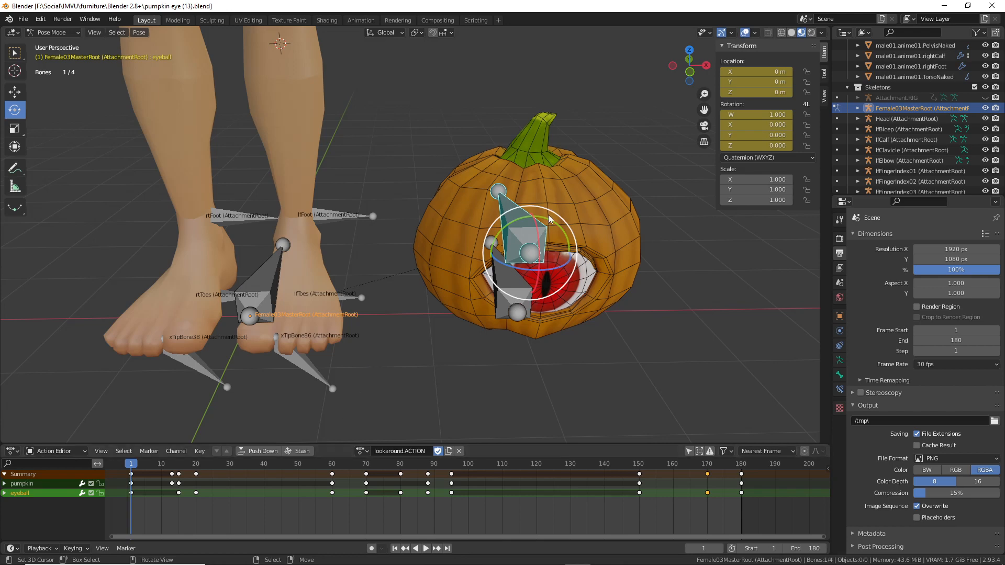
pyautogui.scroll(2, 485, 259)
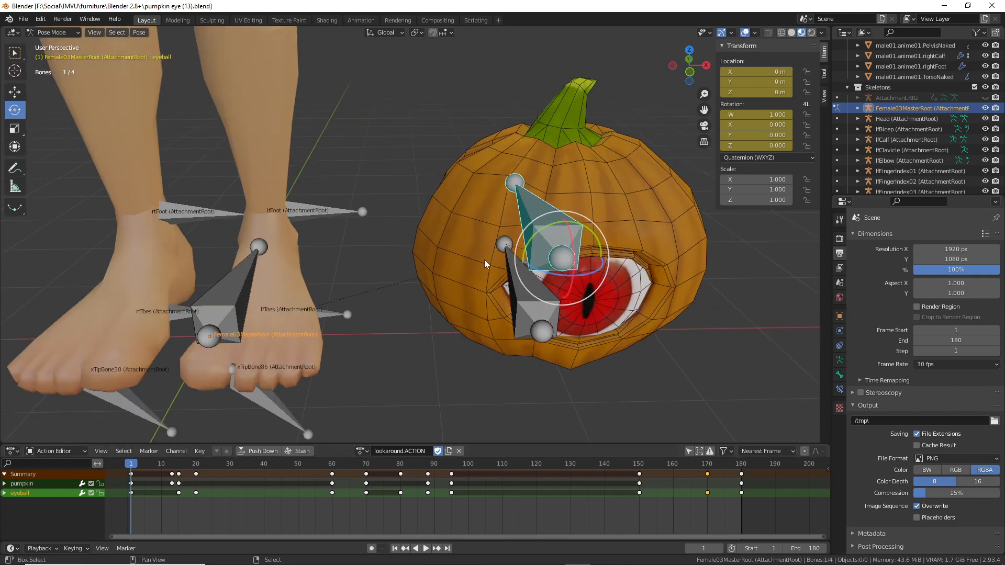
pyautogui.rightClick(513, 327)
pyautogui.rightClick(533, 265)
pyautogui.rightClick(518, 309)
pyautogui.rightClick(207, 310)
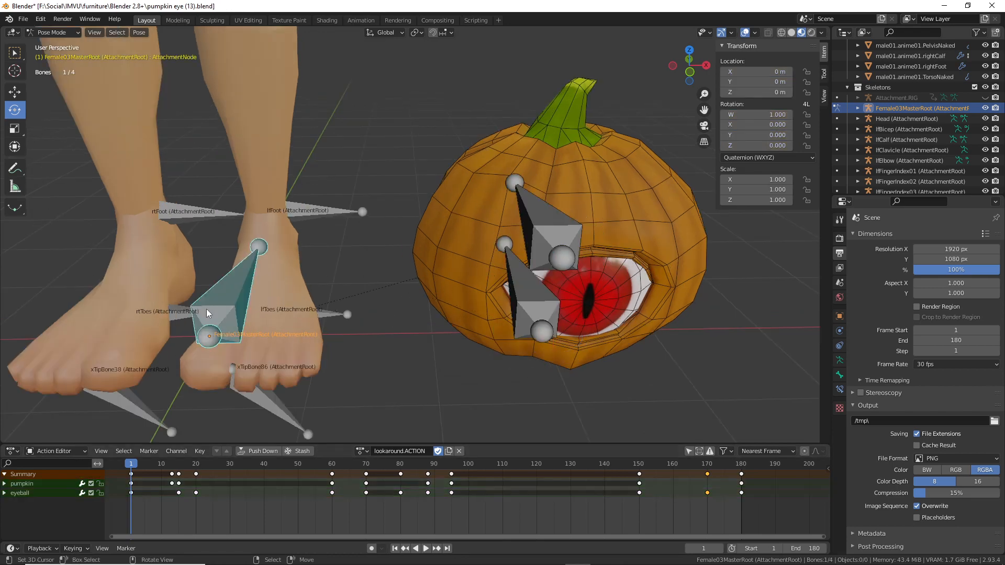
pyautogui.rightClick(536, 294)
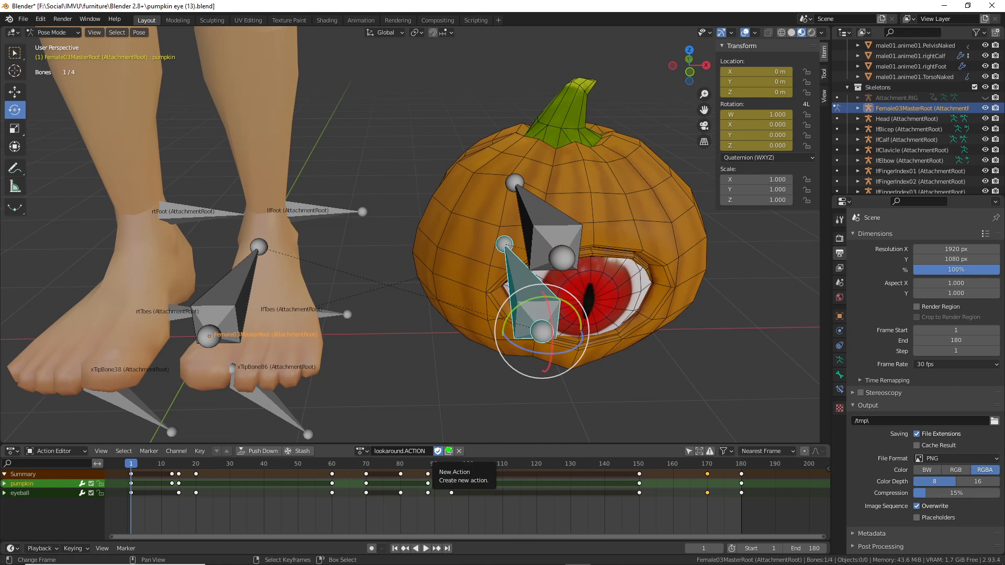
# - Create a new action for the armature as a copy of lookaround.ACTION
pyautogui.moveTo(450, 443)
pyautogui.mouseDown()
pyautogui.moveTo(456, 463)
pyautogui.moveTo(446, 437)
pyautogui.mouseUp()
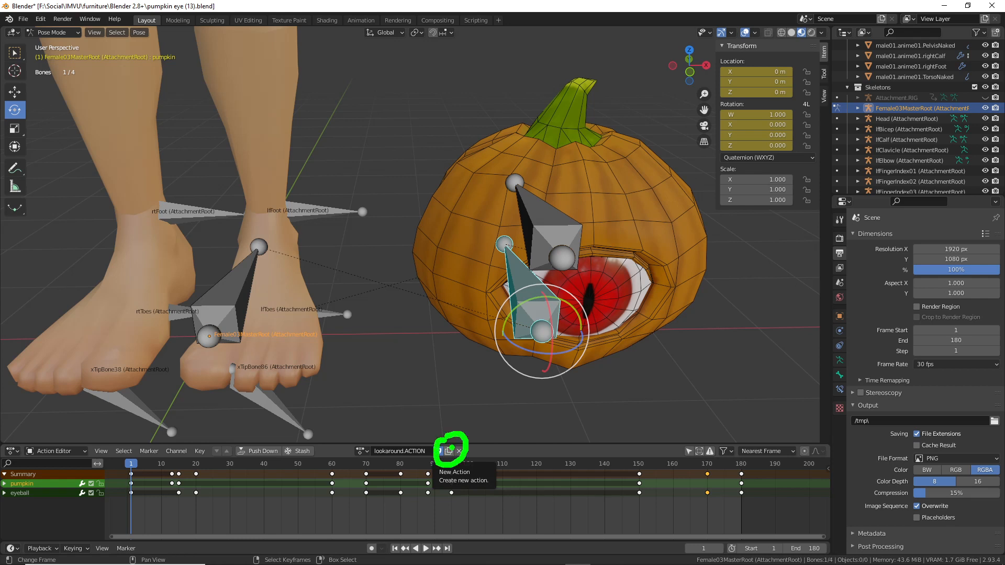
pyautogui.click(449, 450)
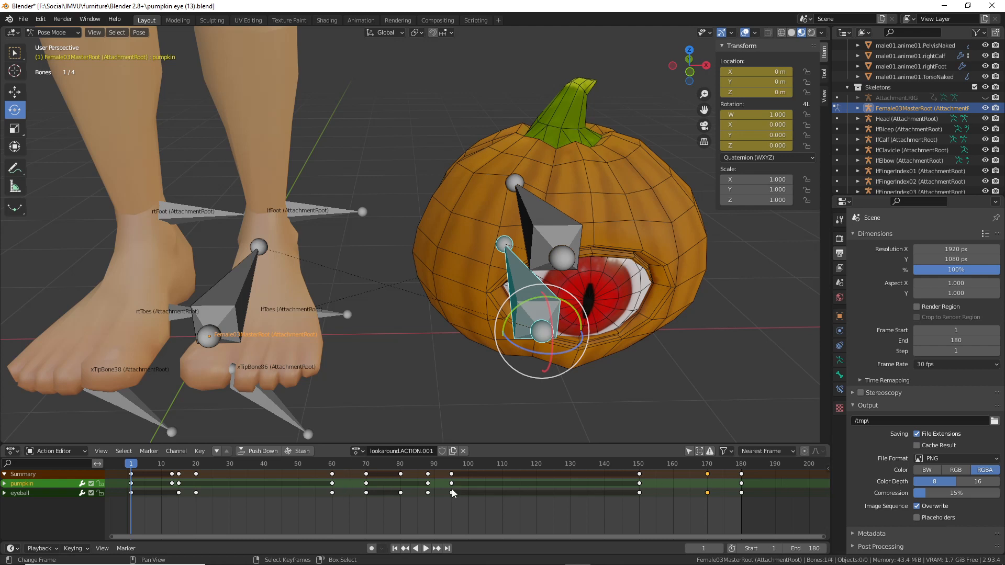
pyautogui.moveTo(254, 494); pyautogui.dragTo(260, 496, button='middle')
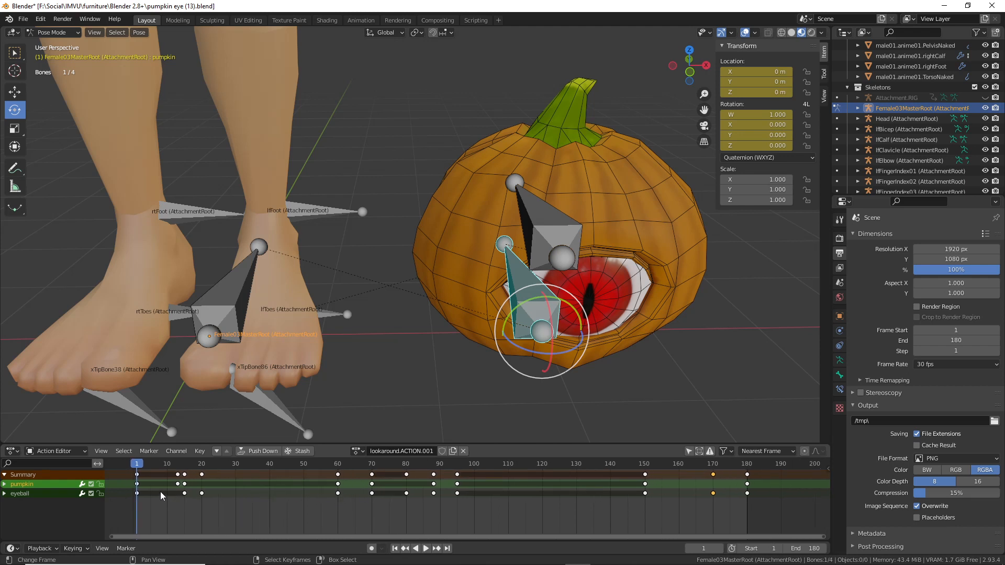
# - Select all keyframes in the new action and delete the pumpkin channel
pyautogui.click(124, 452)
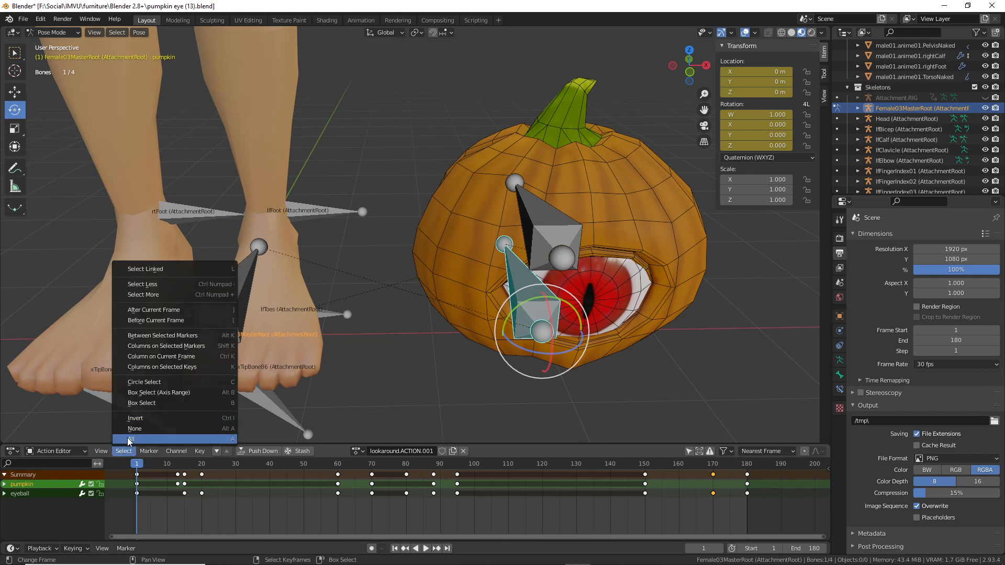
pyautogui.click(128, 438)
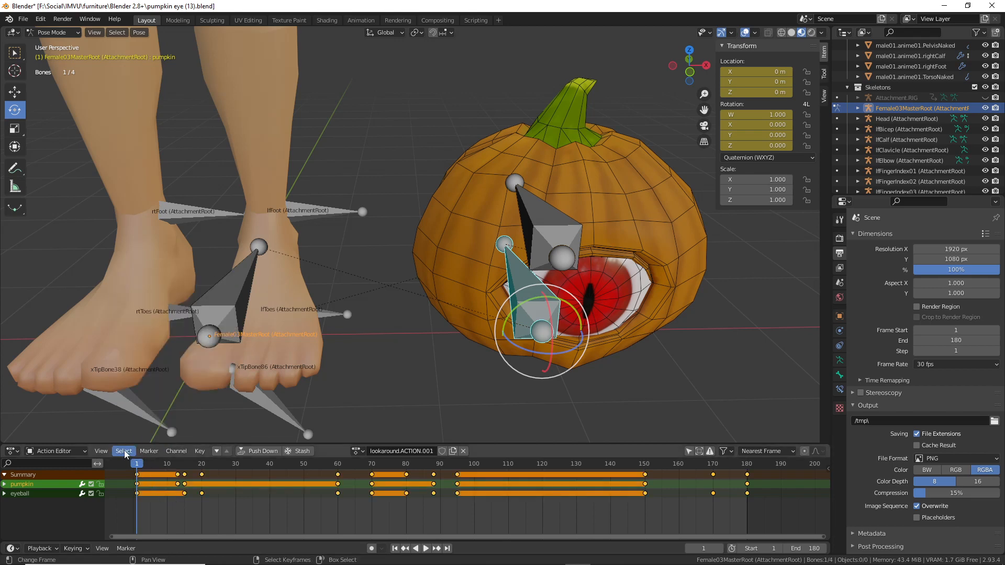
pyautogui.click(124, 451)
pyautogui.moveTo(105, 452)
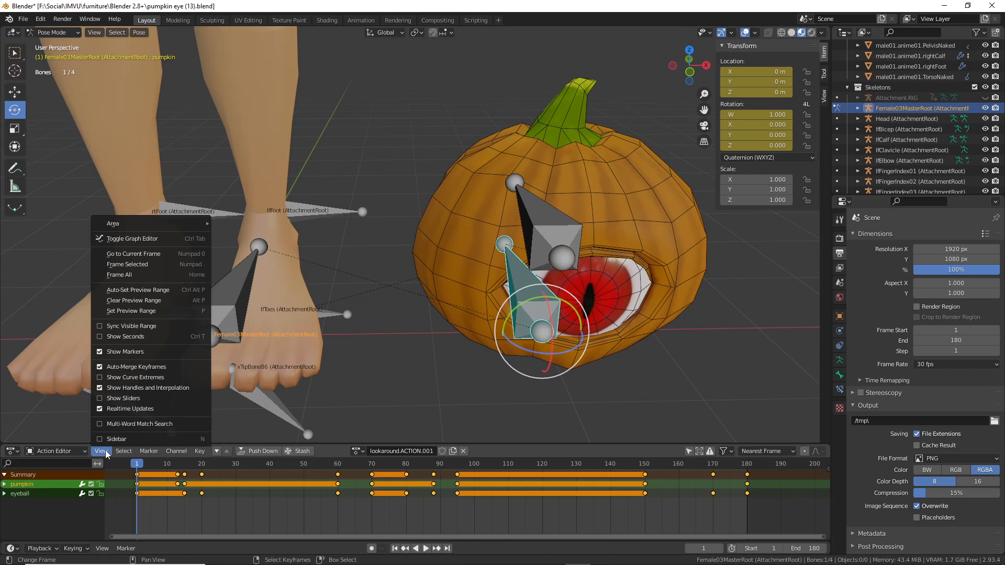
pyautogui.moveTo(200, 454)
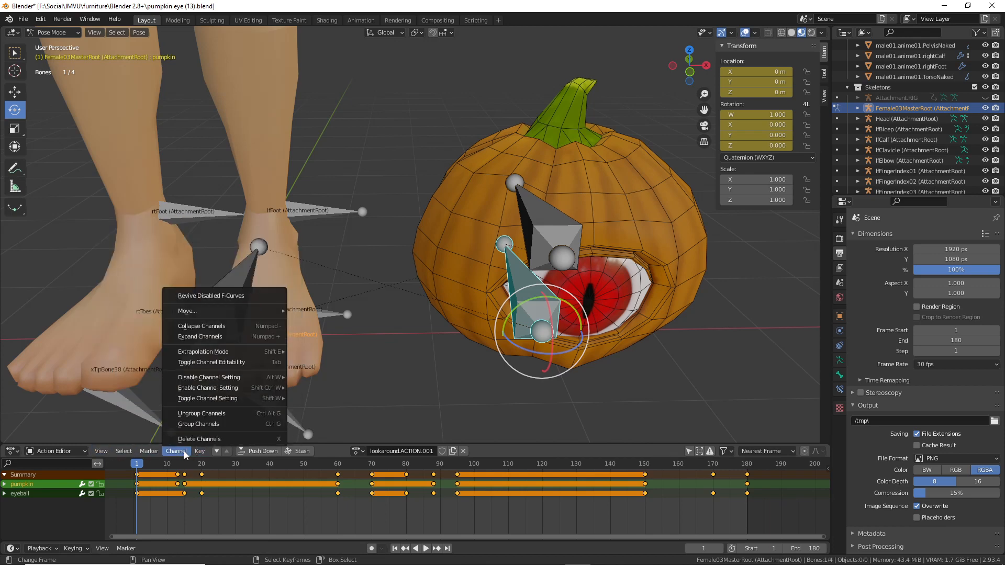
pyautogui.click(188, 440)
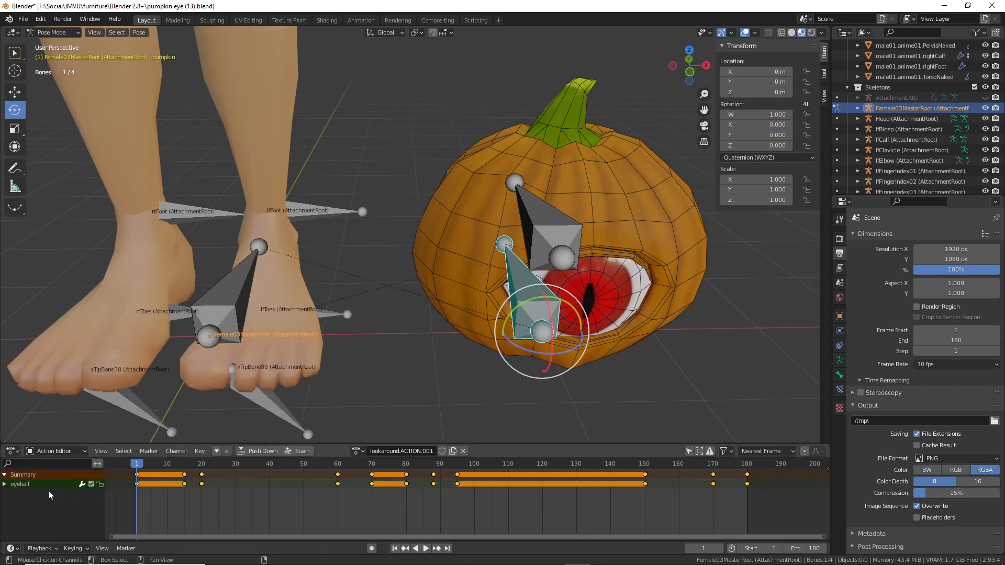
# - Clear the remaining eyeball animation from the Action Editor and start playback at frame 1
pyautogui.click(156, 448)
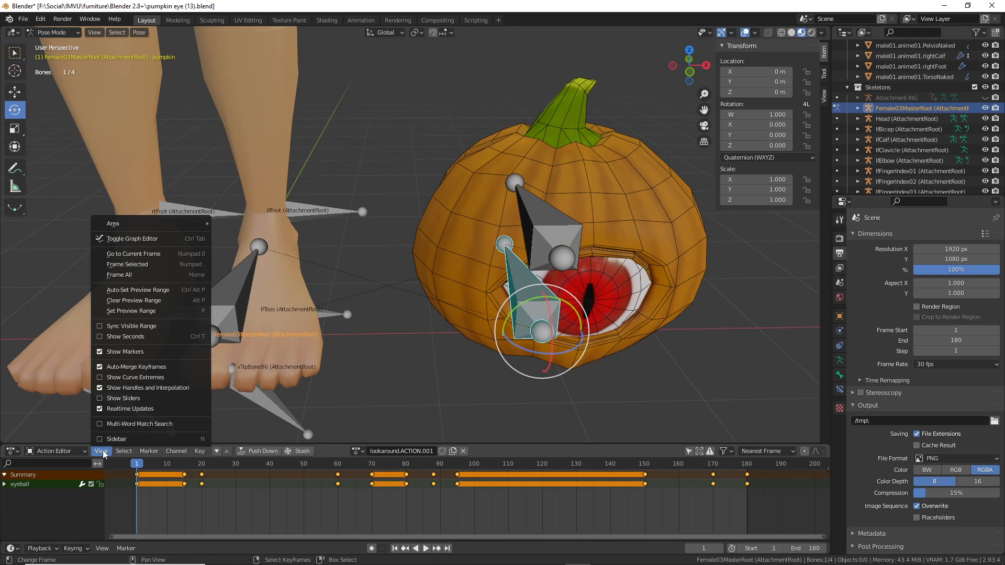
pyautogui.moveTo(199, 452)
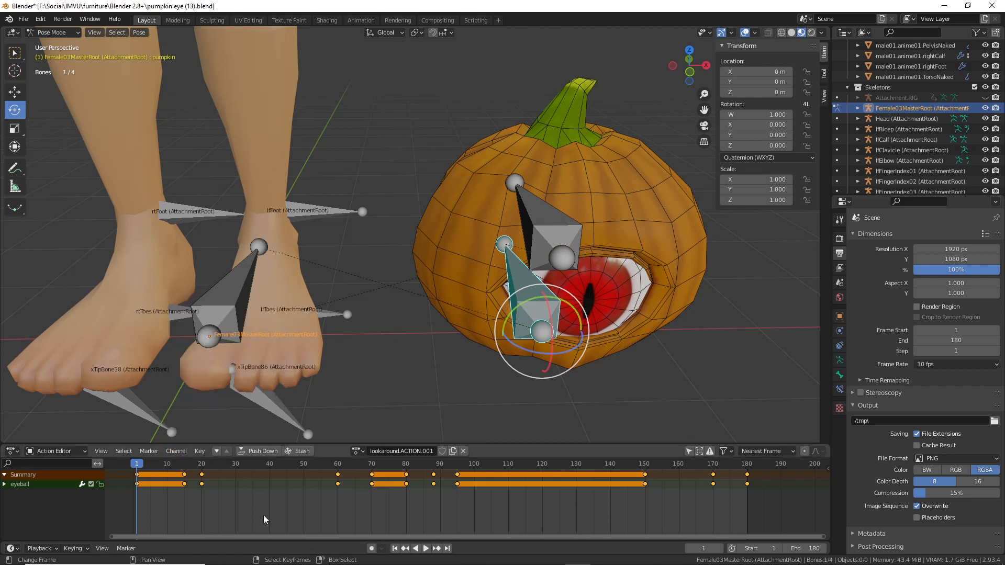
pyautogui.hotkey('ctrl', 'z')
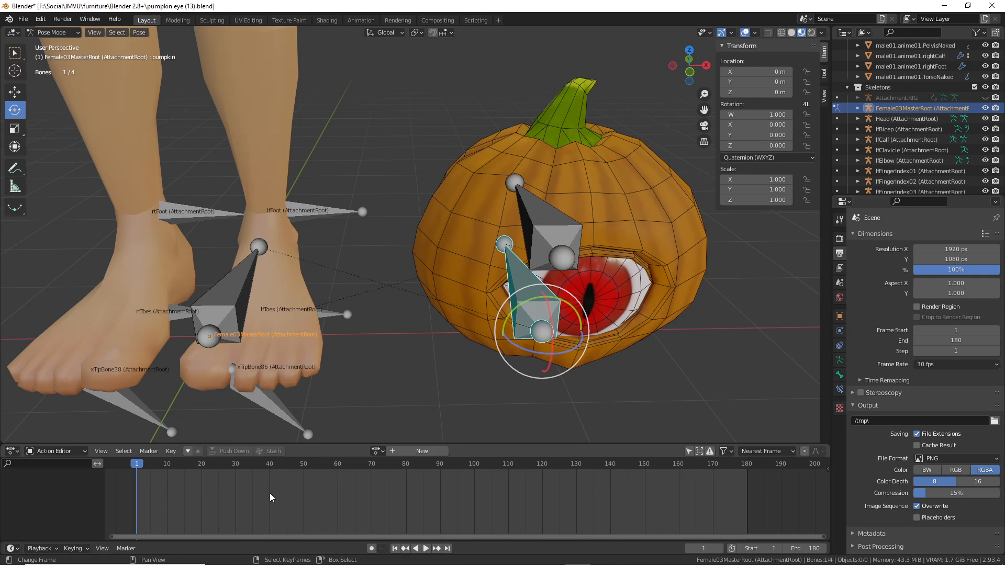
pyautogui.press('space')
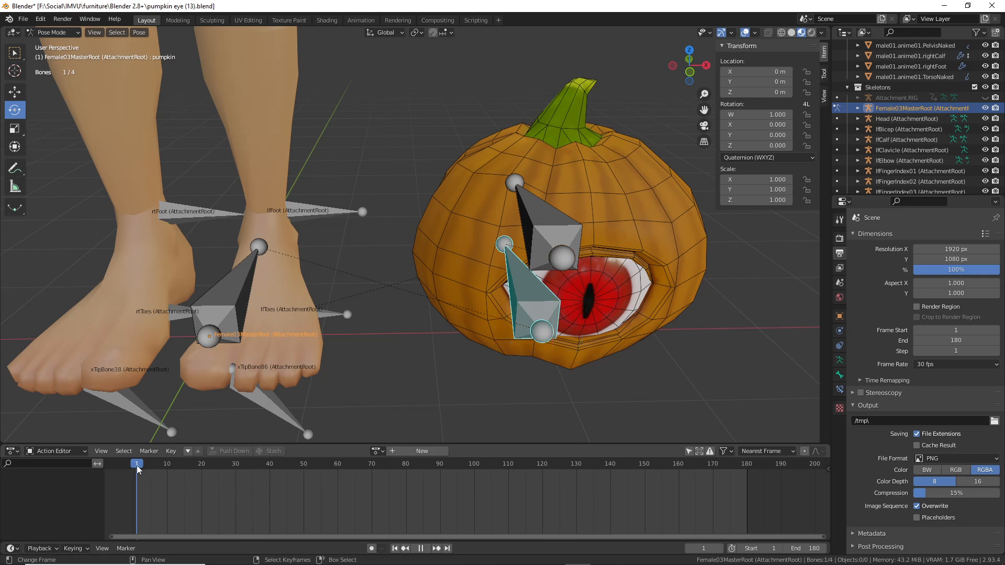
# - Stop playback and zoom the Action Editor in on the frames following frame 1
pyautogui.press('space')
pyautogui.moveTo(186, 481); pyautogui.dragTo(278, 486, button='middle')
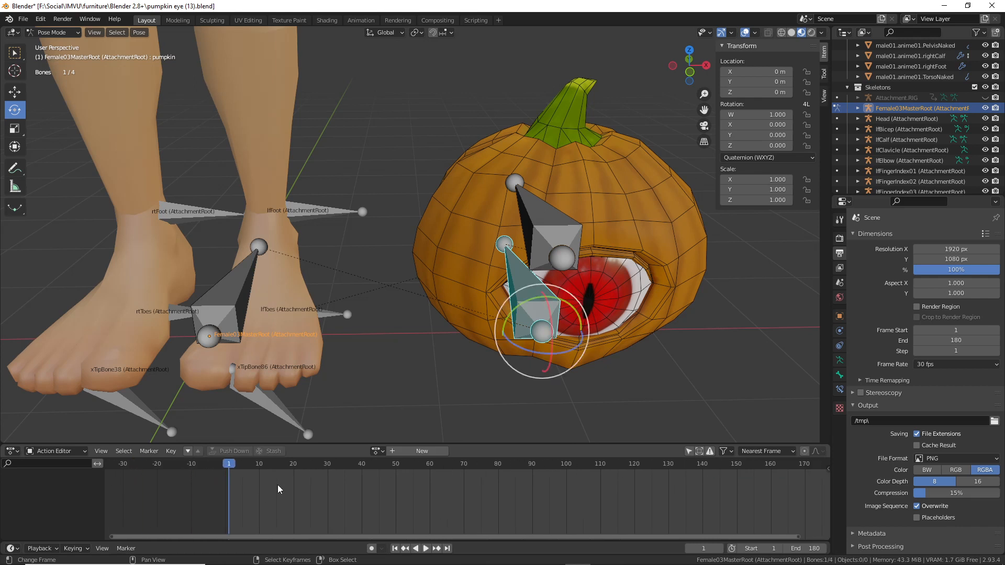
pyautogui.scroll(7, 278, 485)
pyautogui.moveTo(221, 499); pyautogui.dragTo(374, 496, button='middle')
pyautogui.scroll(3, 249, 494)
pyautogui.scroll(3, 277, 498)
pyautogui.scroll(6, 308, 489)
pyautogui.scroll(3, 219, 491)
pyautogui.scroll(-4, 221, 492)
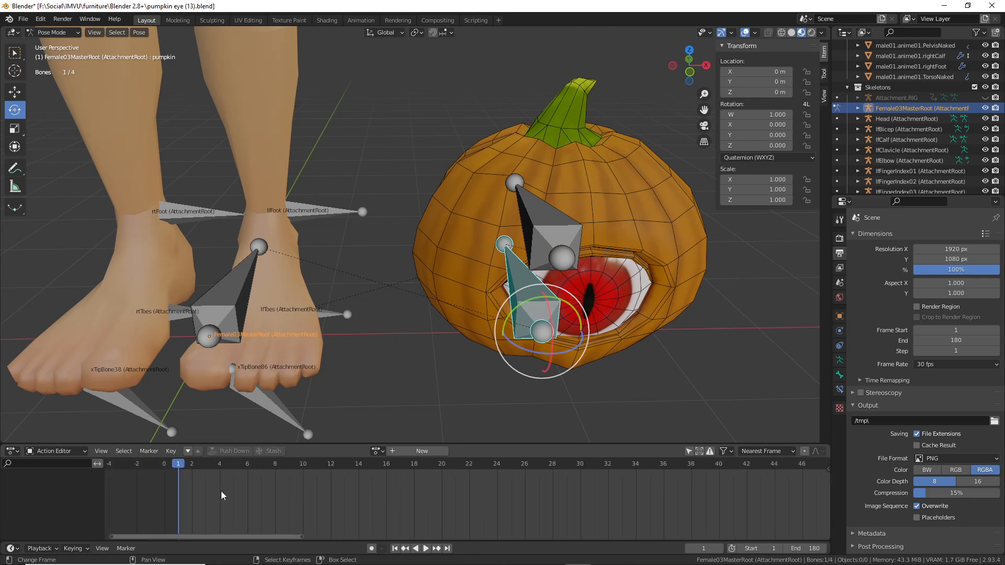
pyautogui.moveTo(221, 491)
pyautogui.mouseDown(button='middle')
pyautogui.moveTo(245, 496)
pyautogui.moveTo(226, 487)
pyautogui.mouseUp(button='middle')
pyautogui.scroll(1, 225, 486)
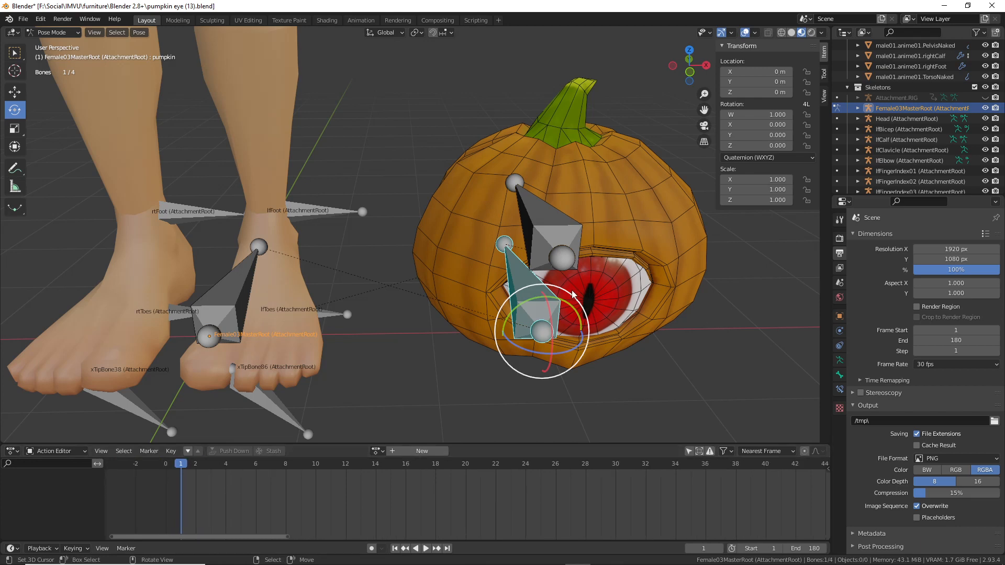
# - Insert a Location & Rotation keyframe at frame 1 for both the pumpkin and eyeball bones
pyautogui.moveTo(587, 278); pyautogui.dragTo(512, 316, button='middle')
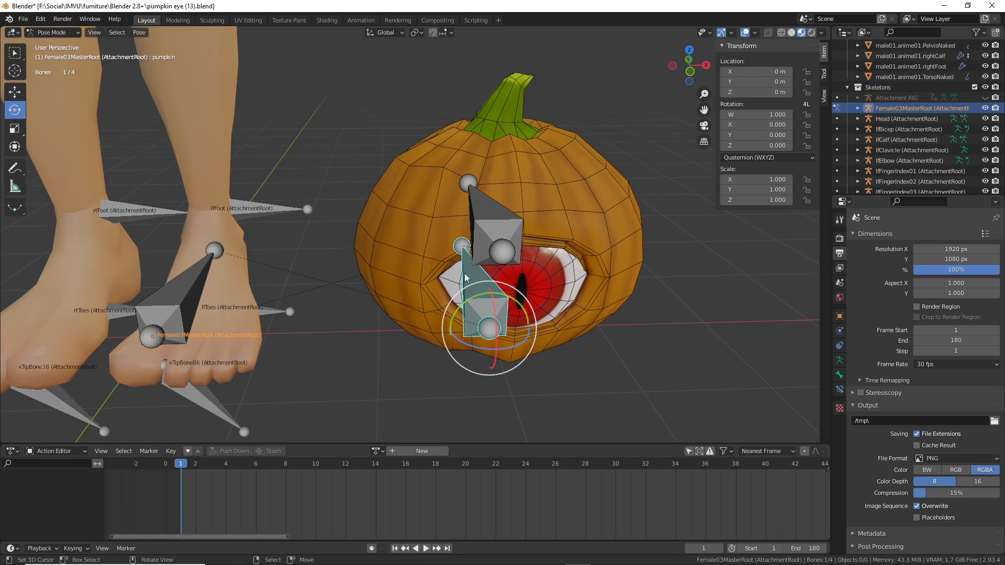
pyautogui.keyDown('shift'); pyautogui.click(485, 216); pyautogui.keyUp('shift')
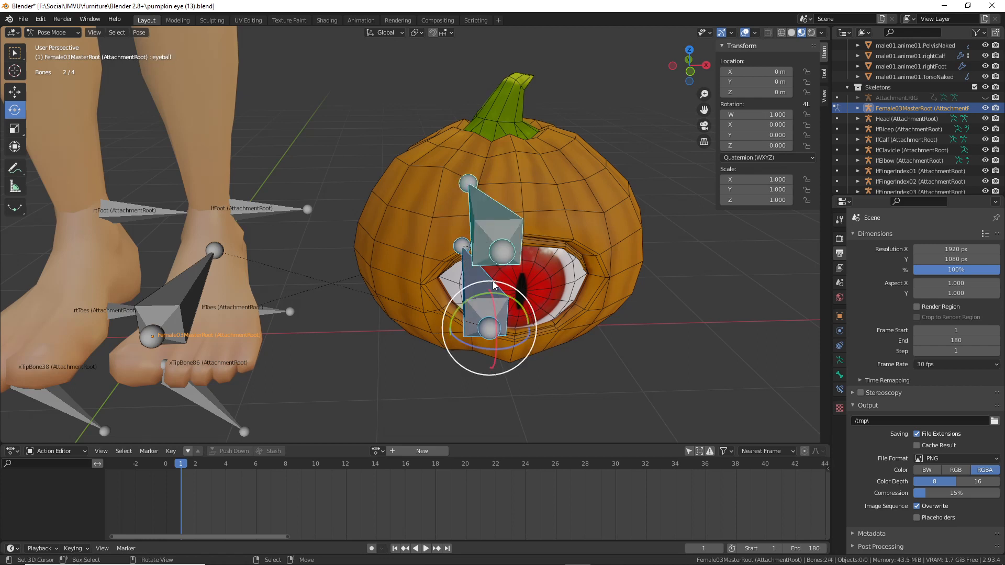
pyautogui.click(139, 32)
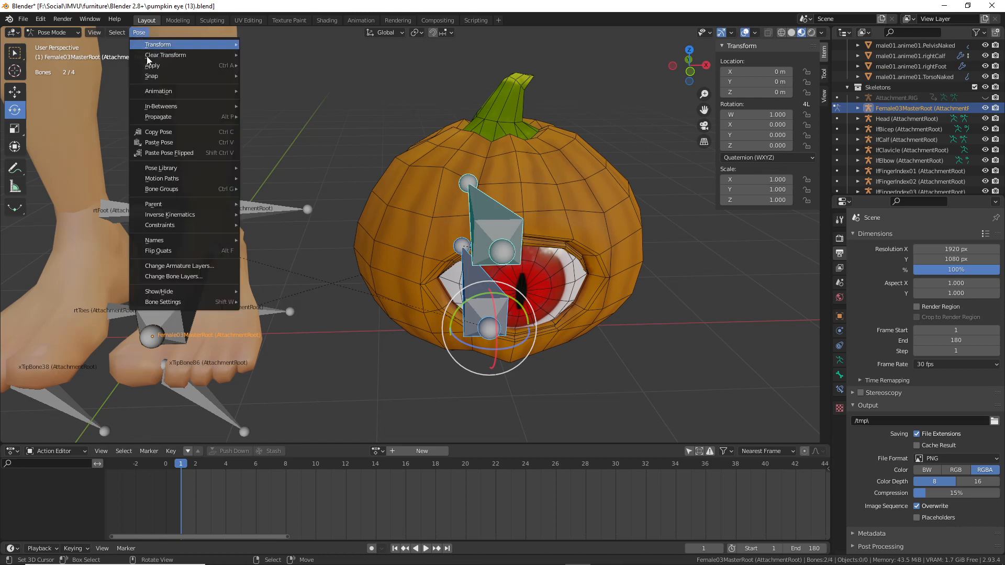
pyautogui.moveTo(153, 59)
pyautogui.click(271, 55)
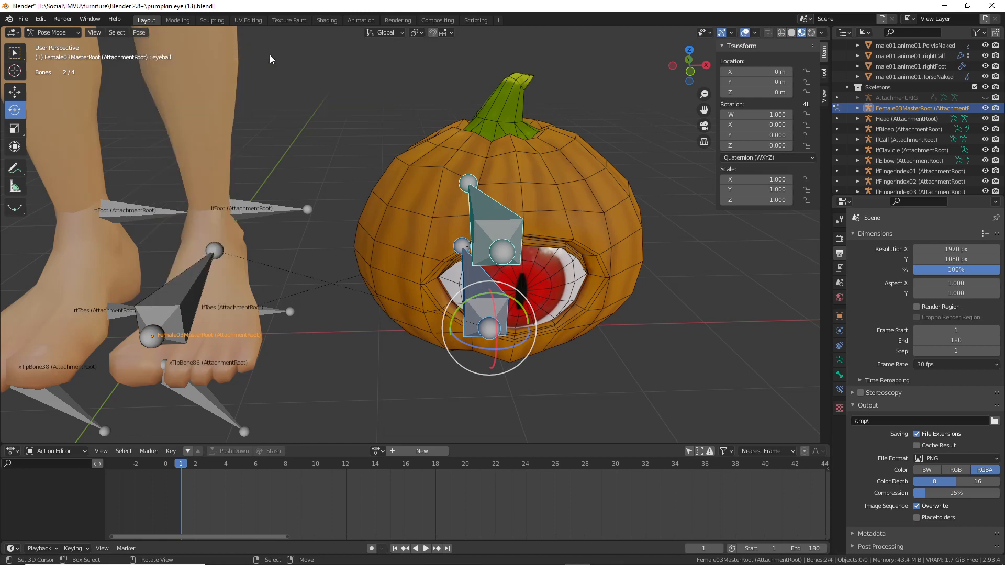
pyautogui.moveTo(444, 347); pyautogui.dragTo(480, 323, button='middle')
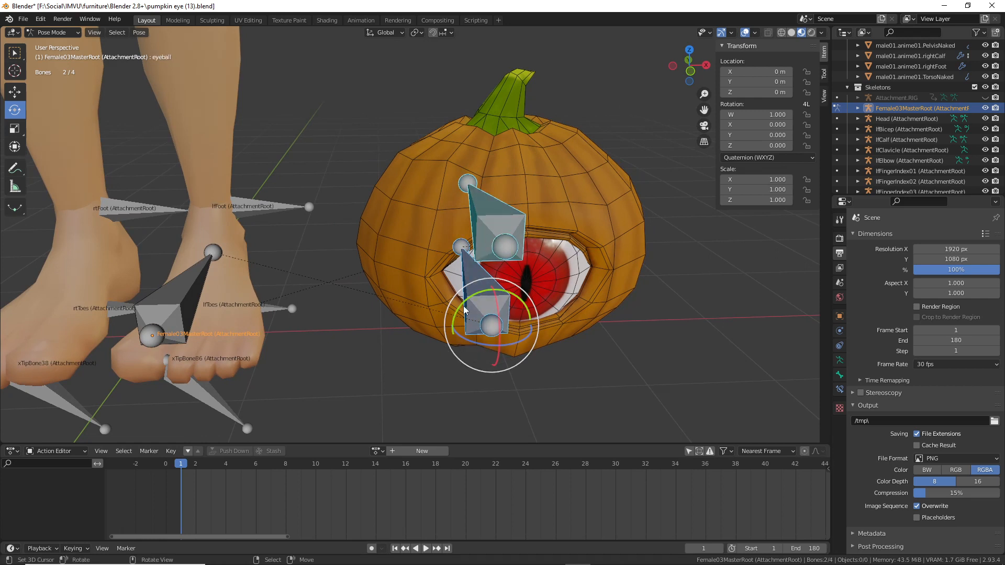
pyautogui.press('i')
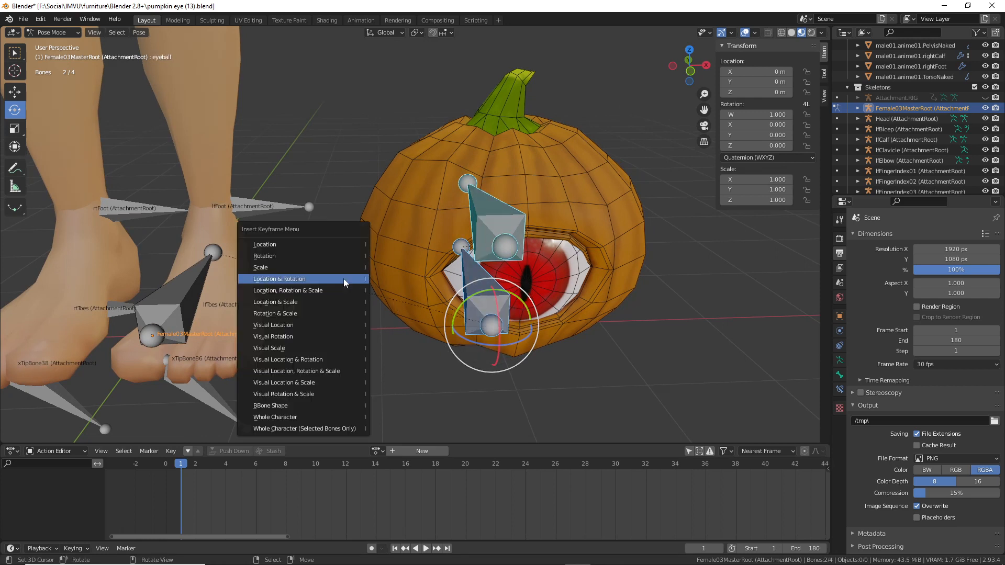
pyautogui.click(294, 281)
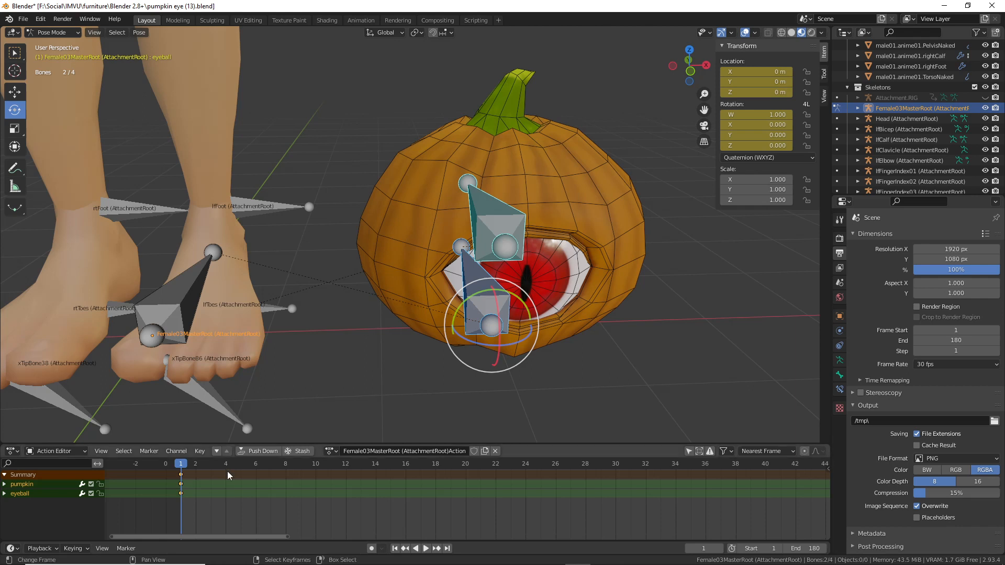
# - Insert a Location & Rotation keyframe at frame 60 for the pumpkin and eyeball bones in the same rest pose
pyautogui.moveTo(183, 469); pyautogui.dragTo(618, 480)
pyautogui.scroll(-5, 636, 499)
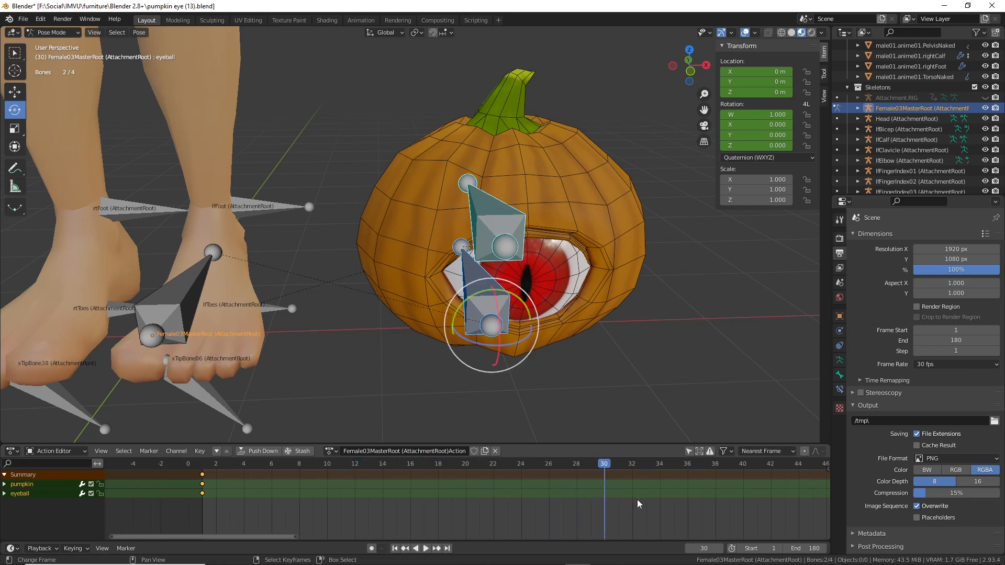
pyautogui.moveTo(636, 498); pyautogui.dragTo(504, 499, button='middle')
pyautogui.scroll(-1, 504, 499)
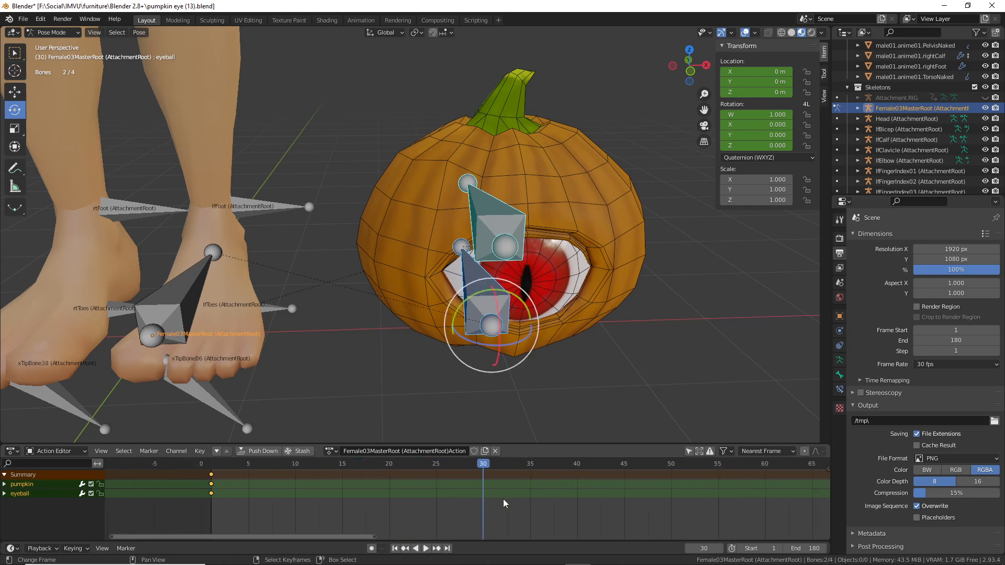
pyautogui.moveTo(482, 468); pyautogui.dragTo(766, 469)
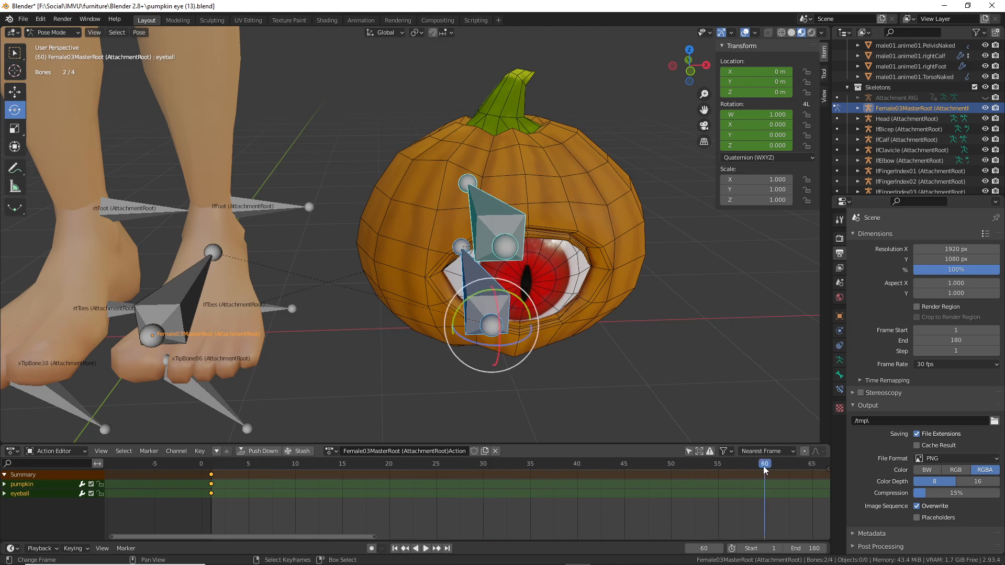
pyautogui.moveTo(765, 497); pyautogui.dragTo(718, 498, button='middle')
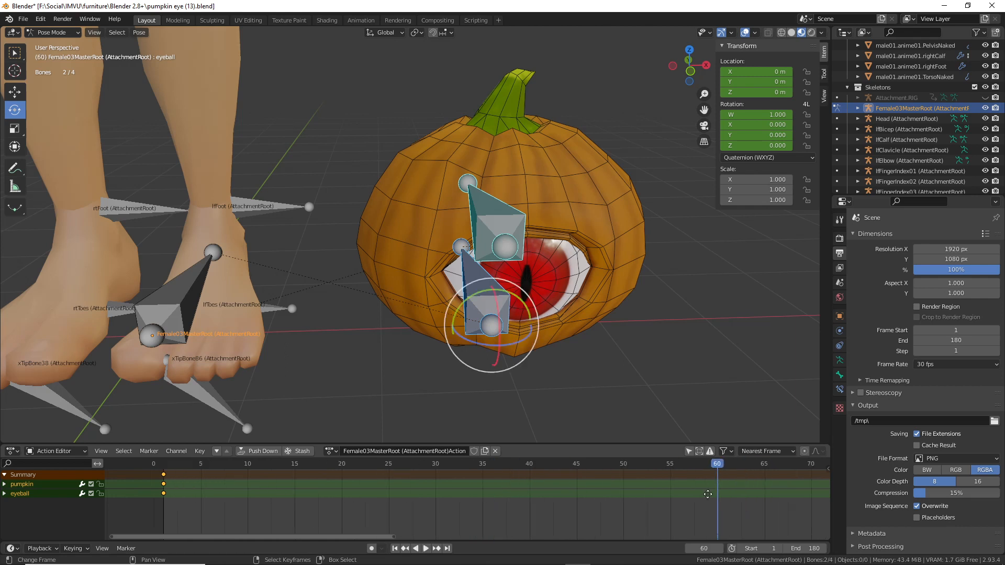
pyautogui.click(146, 33)
pyautogui.moveTo(153, 57)
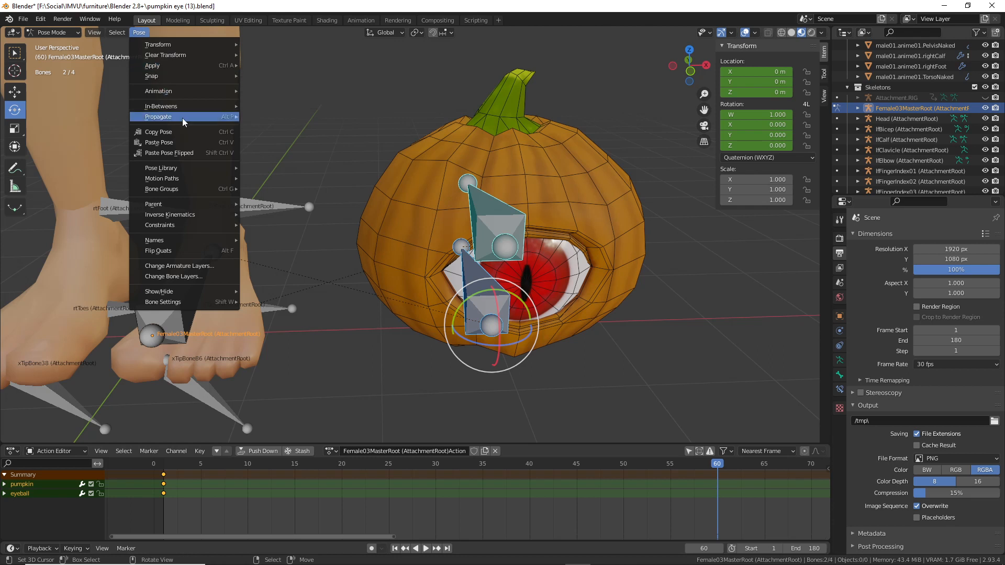
pyautogui.moveTo(183, 92)
pyautogui.click(280, 91)
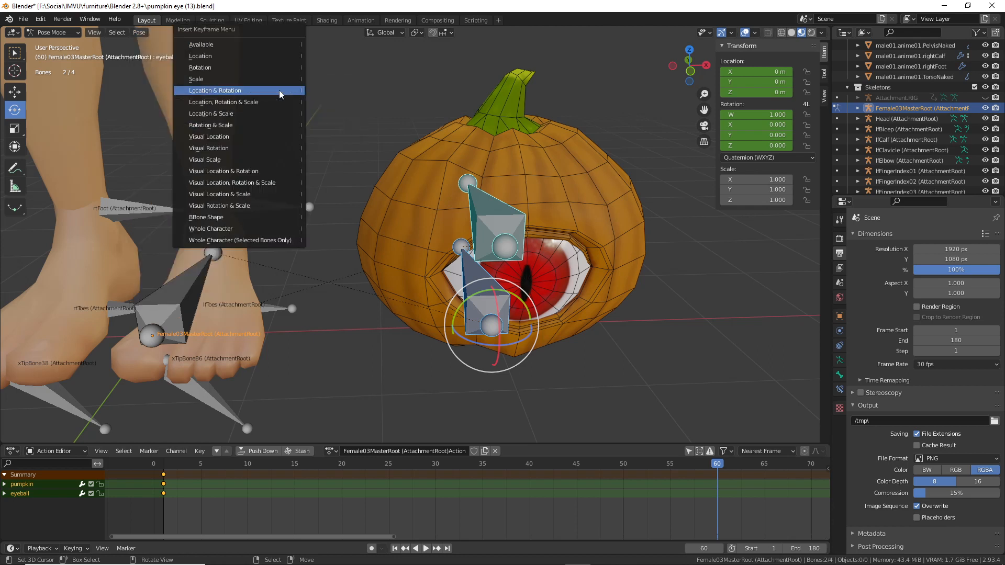
pyautogui.click(237, 94)
# - Play back the keyed action to review the bones' motion between frames 1 and 60
pyautogui.press('space')
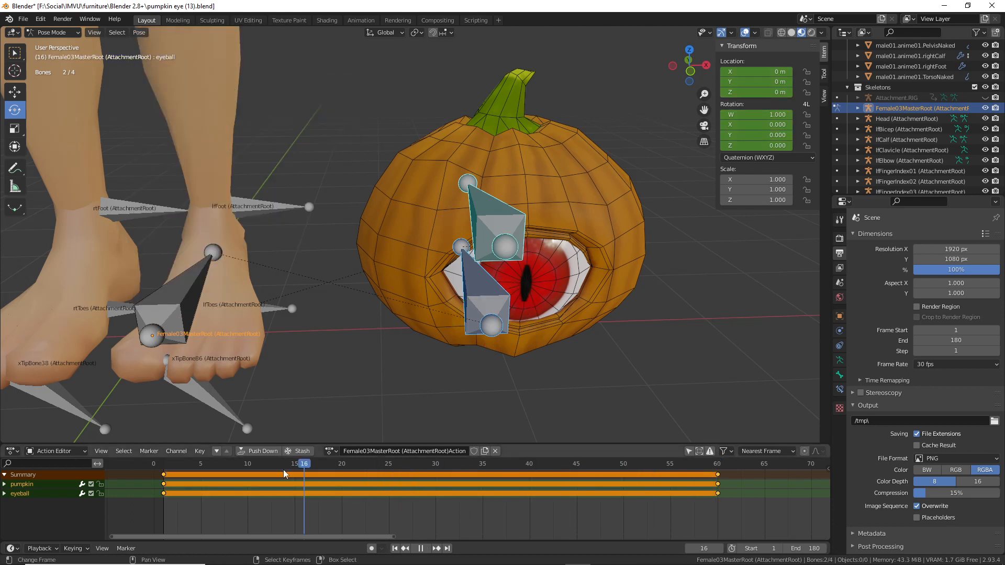
pyautogui.moveTo(254, 472); pyautogui.dragTo(717, 473)
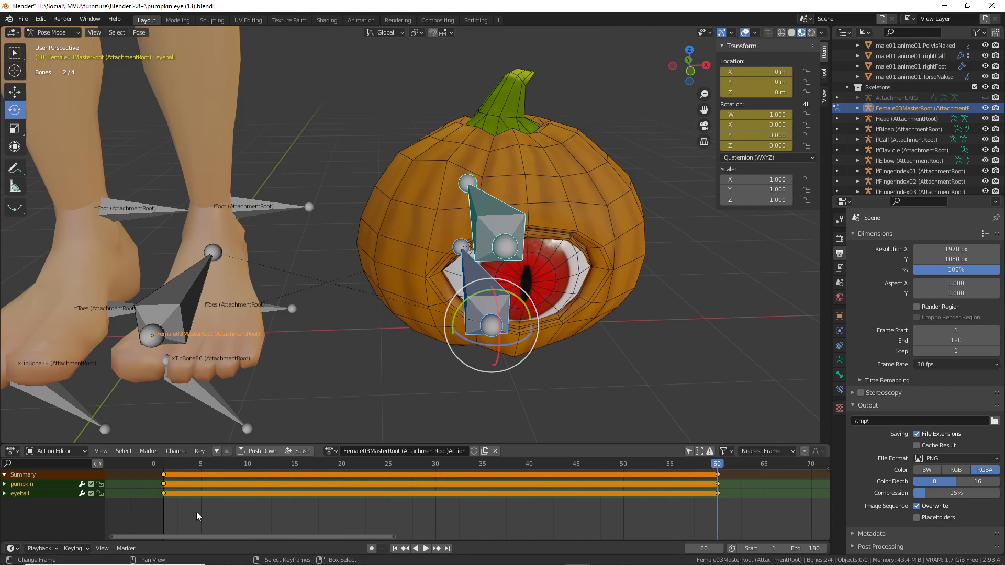
pyautogui.moveTo(156, 466)
pyautogui.mouseDown()
pyautogui.moveTo(205, 516)
pyautogui.moveTo(729, 519)
pyautogui.moveTo(717, 444)
pyautogui.moveTo(160, 459)
pyautogui.moveTo(172, 474)
pyautogui.mouseUp()
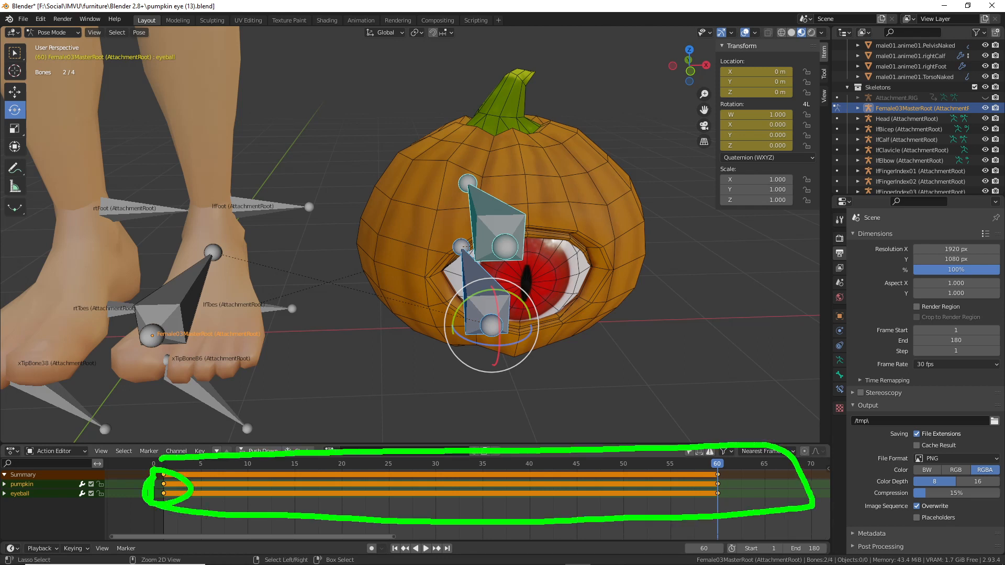
pyautogui.moveTo(712, 470)
pyautogui.mouseDown()
pyautogui.moveTo(717, 510)
pyautogui.moveTo(730, 483)
pyautogui.mouseUp()
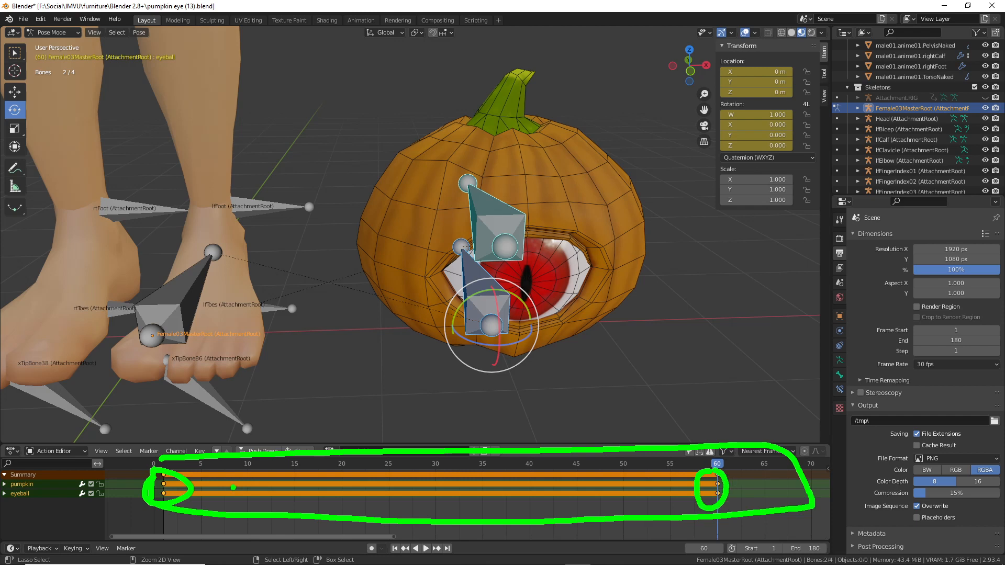
pyautogui.moveTo(208, 493)
pyautogui.mouseDown()
pyautogui.moveTo(428, 471)
pyautogui.moveTo(620, 470)
pyautogui.moveTo(686, 488)
pyautogui.mouseUp()
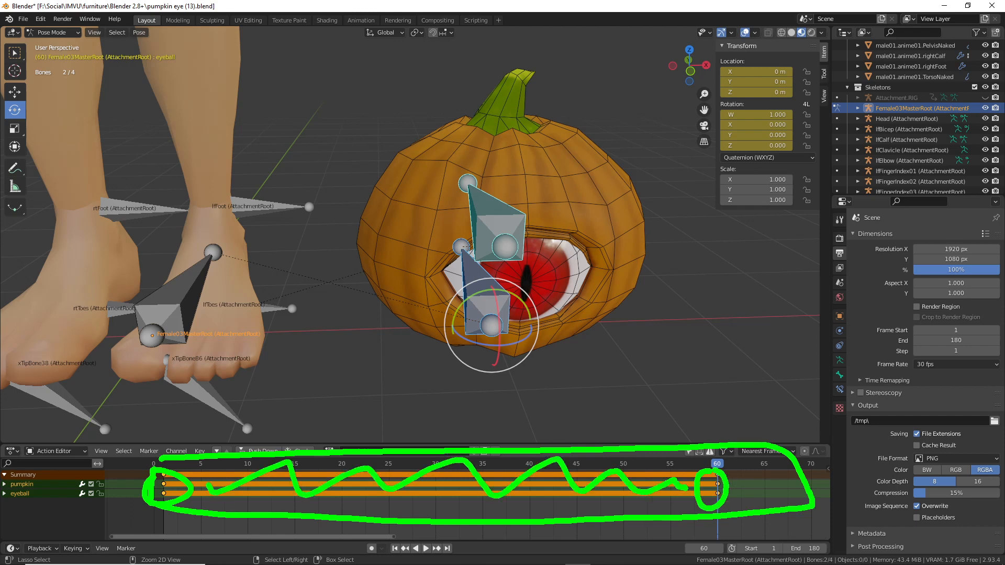
pyautogui.press('Escape')
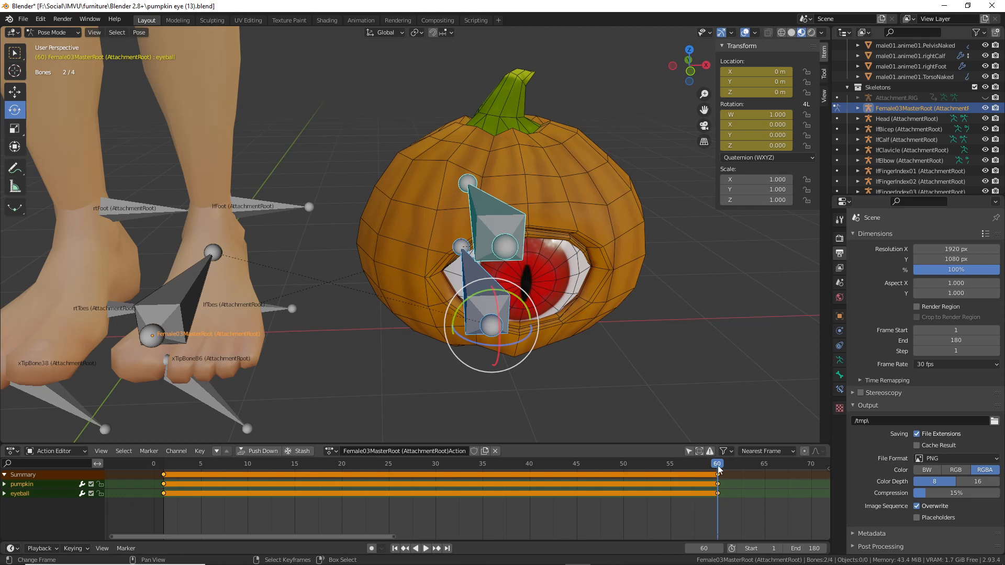
# - Rename the armature's new action to idle.ACTION and give it a fake user so it stays saved
pyautogui.moveTo(720, 466); pyautogui.dragTo(445, 463)
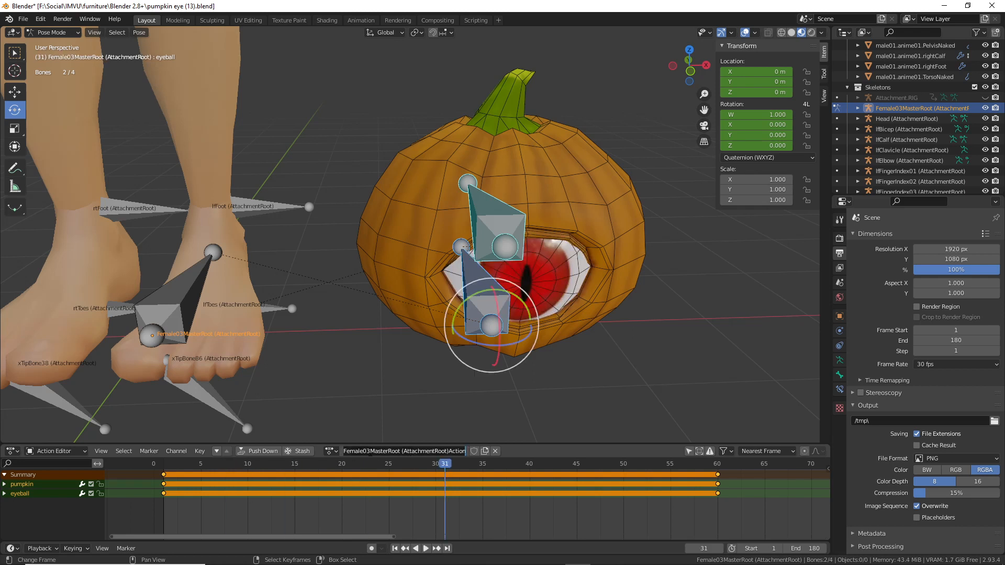
pyautogui.hotkey('ctrl', 'a')
pyautogui.press('BackSpace')
pyautogui.write('id')
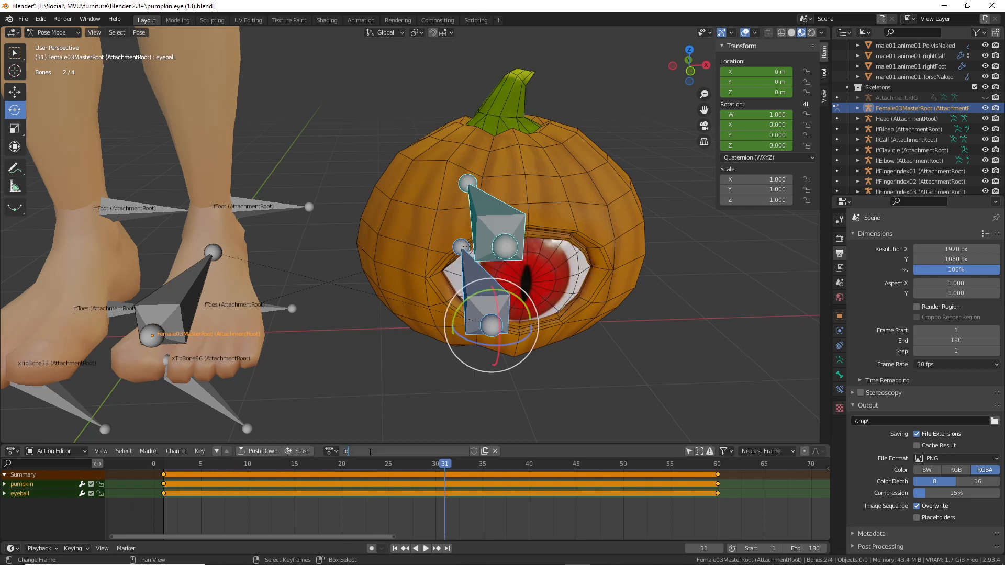
pyautogui.write('le.ACTION')
pyautogui.press('Return')
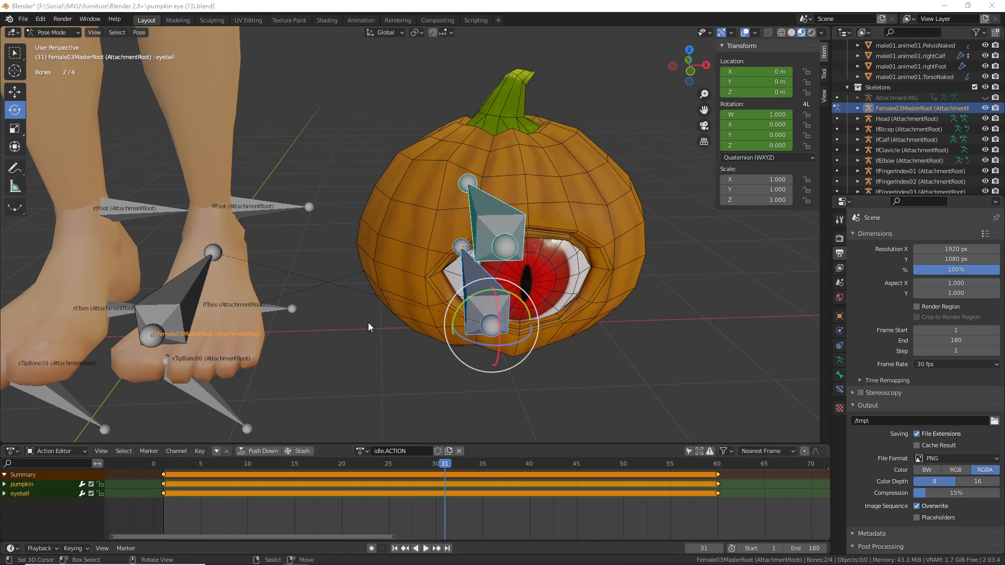
pyautogui.moveTo(556, 309)
pyautogui.mouseDown(button='middle')
pyautogui.moveTo(525, 309)
pyautogui.moveTo(554, 306)
pyautogui.mouseUp(button='middle')
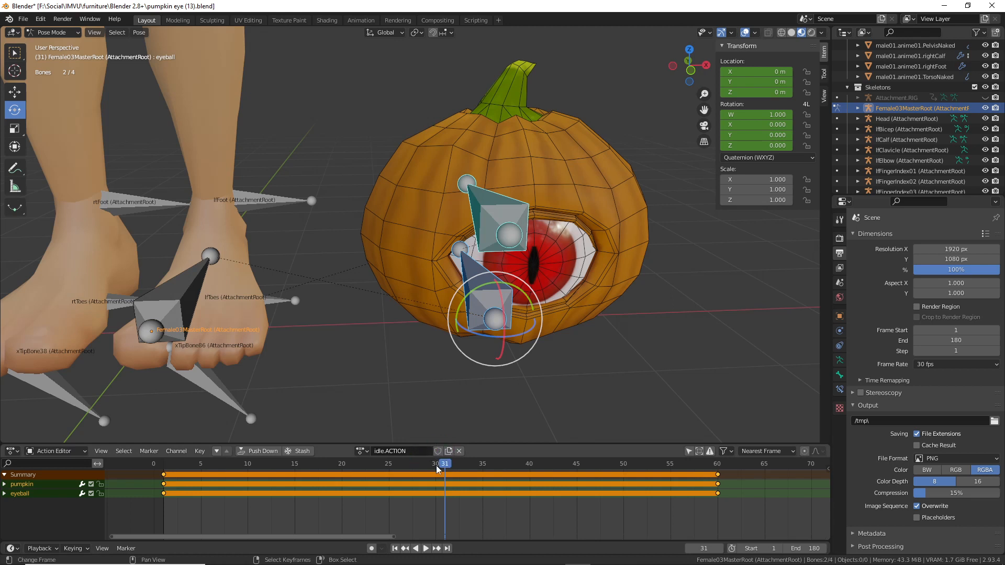
pyautogui.click(438, 451)
# - Check the list of actions and play back idle.ACTION from its first frame
pyautogui.click(361, 452)
pyautogui.press('space')
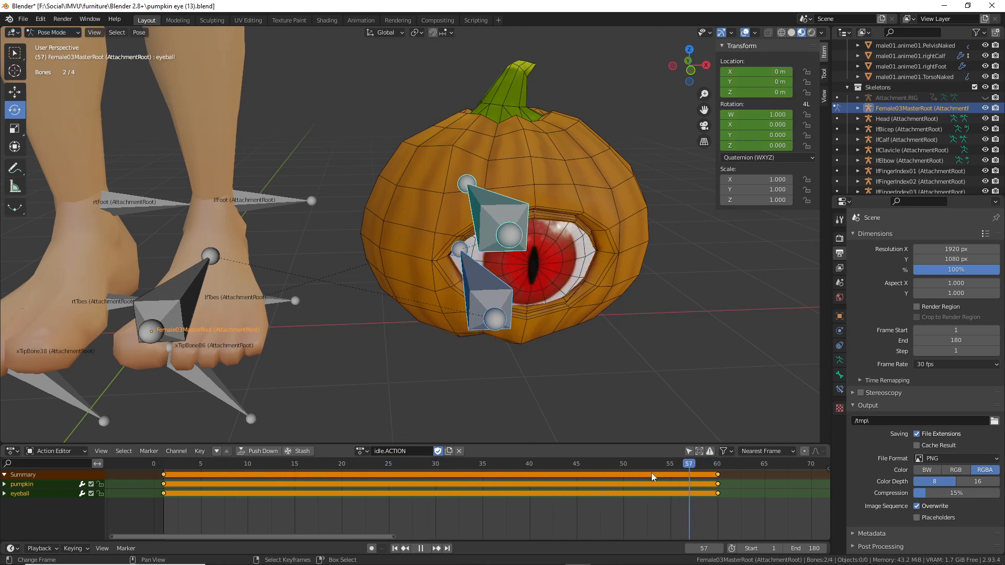
pyautogui.click(166, 483)
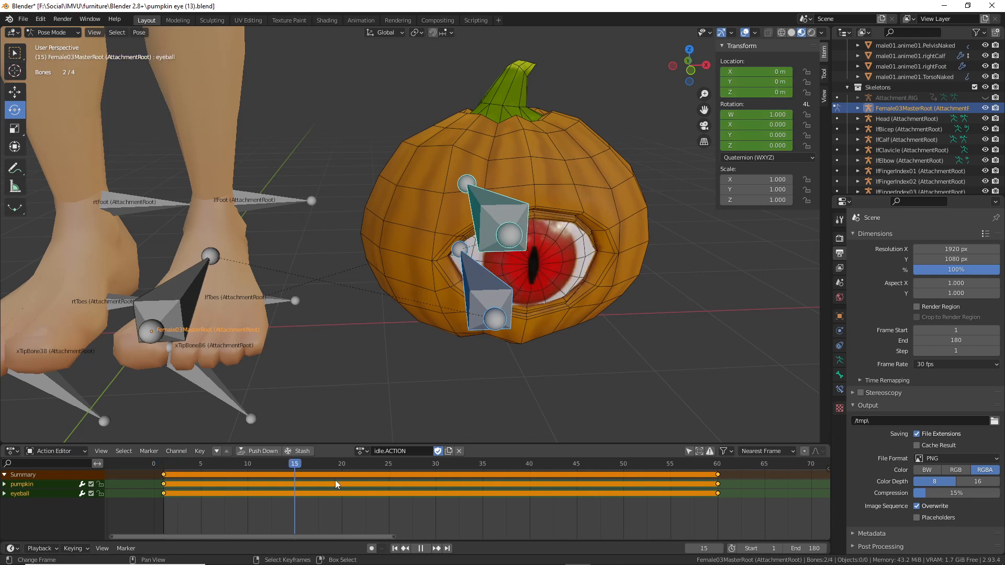
pyautogui.press('Escape')
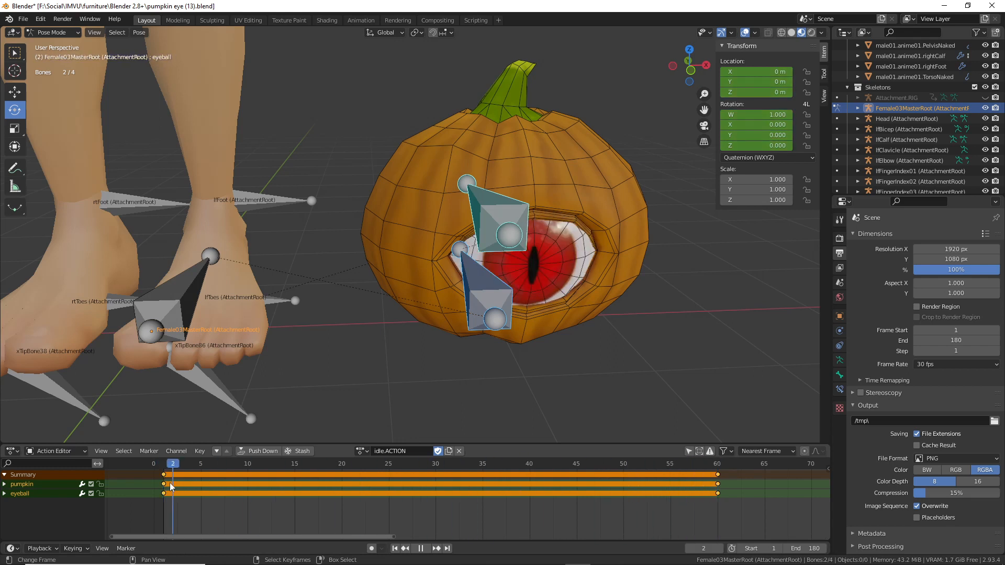
# - Switch to Object Mode, select the pumpkin body mesh and show its morph animation in the Shape Key Editor
pyautogui.click(553, 222)
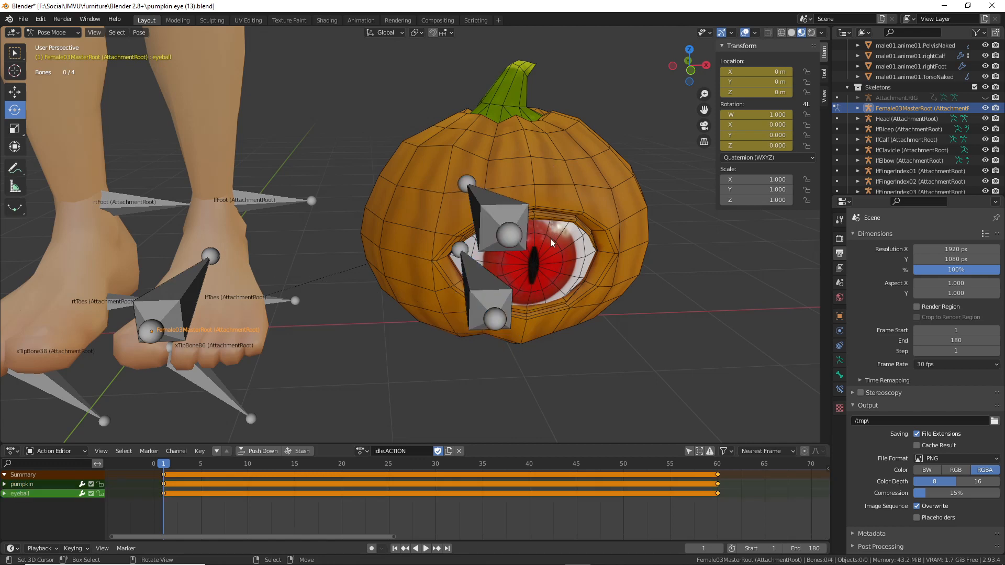
pyautogui.click(53, 33)
pyautogui.click(57, 40)
pyautogui.click(437, 191)
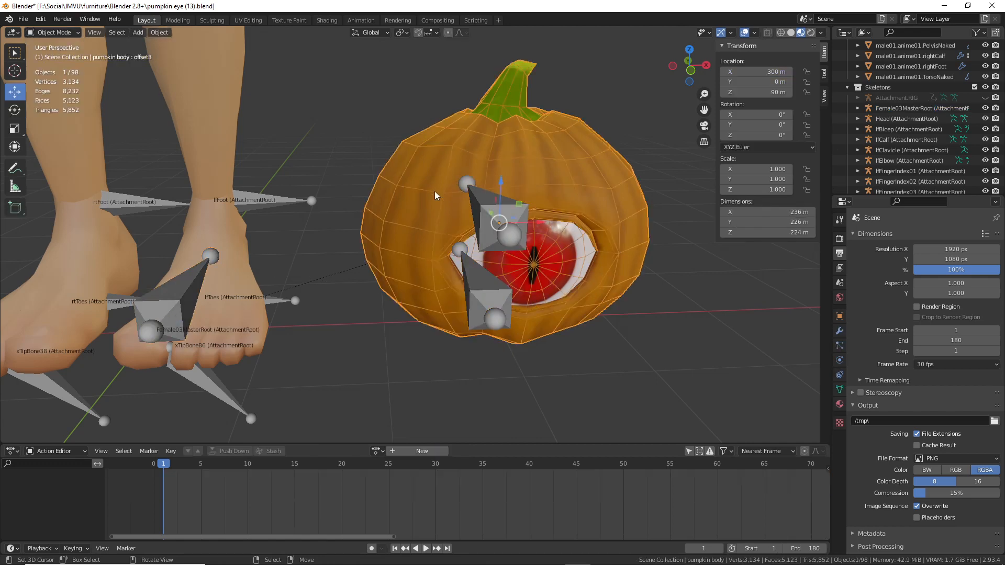
pyautogui.click(85, 453)
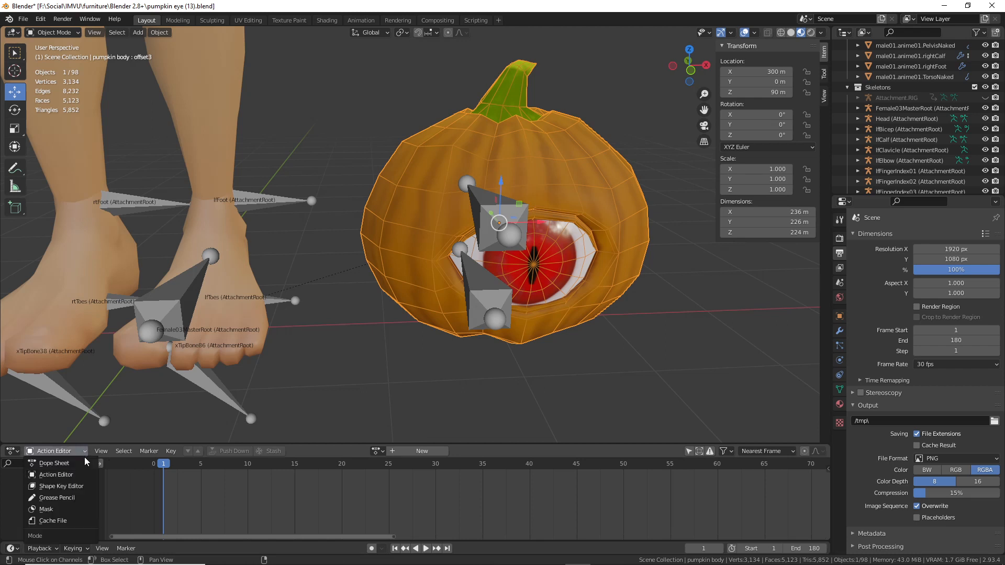
pyautogui.click(61, 486)
# - Preview the uniblink.MORPH playback, return to frame 1 and select the Female03MasterRoot armature
pyautogui.press('space')
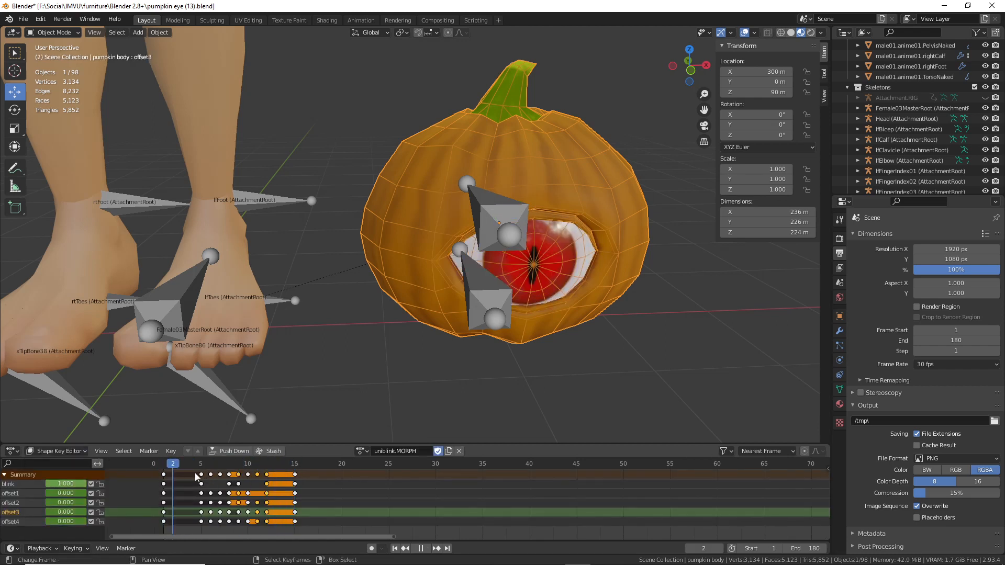
pyautogui.click(160, 477)
pyautogui.moveTo(159, 474)
pyautogui.mouseDown()
pyautogui.moveTo(297, 476)
pyautogui.moveTo(167, 475)
pyautogui.mouseUp()
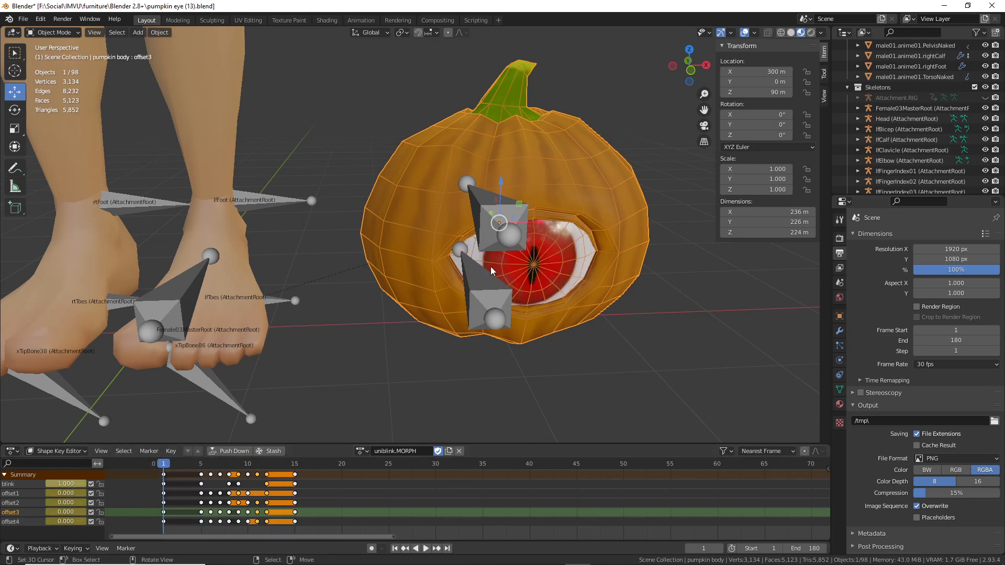
pyautogui.click(475, 310)
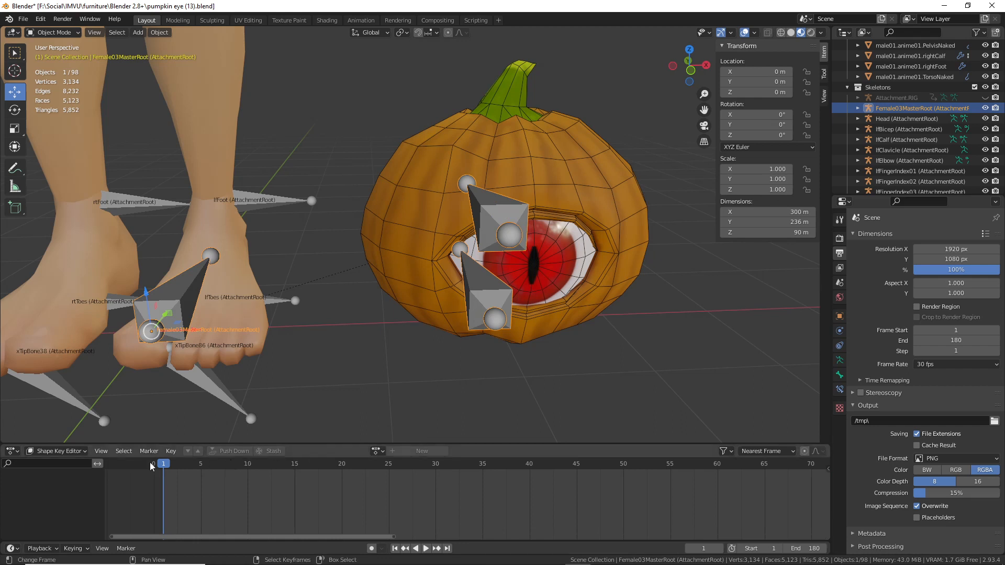
# - Show the armature's idle.ACTION in the Action Editor, duplicate it as a new action and check the list of actions
pyautogui.click(71, 451)
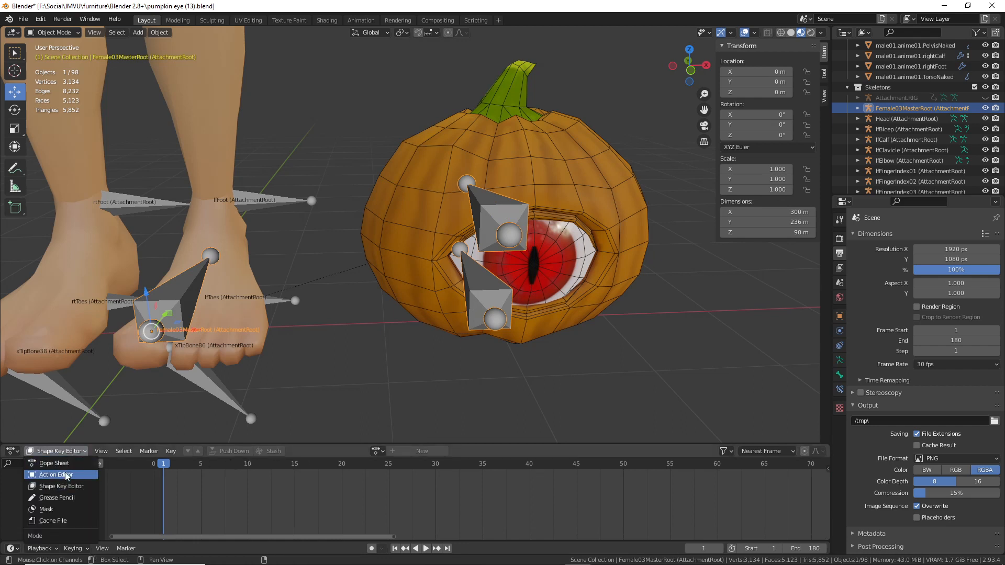
pyautogui.click(63, 475)
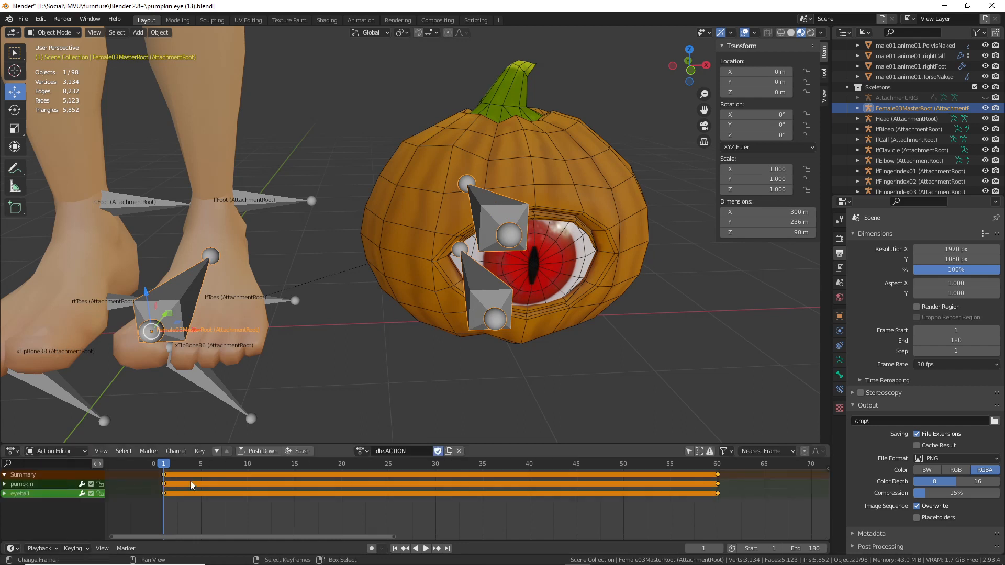
pyautogui.click(449, 451)
pyautogui.click(419, 451)
pyautogui.click(361, 452)
pyautogui.click(361, 451)
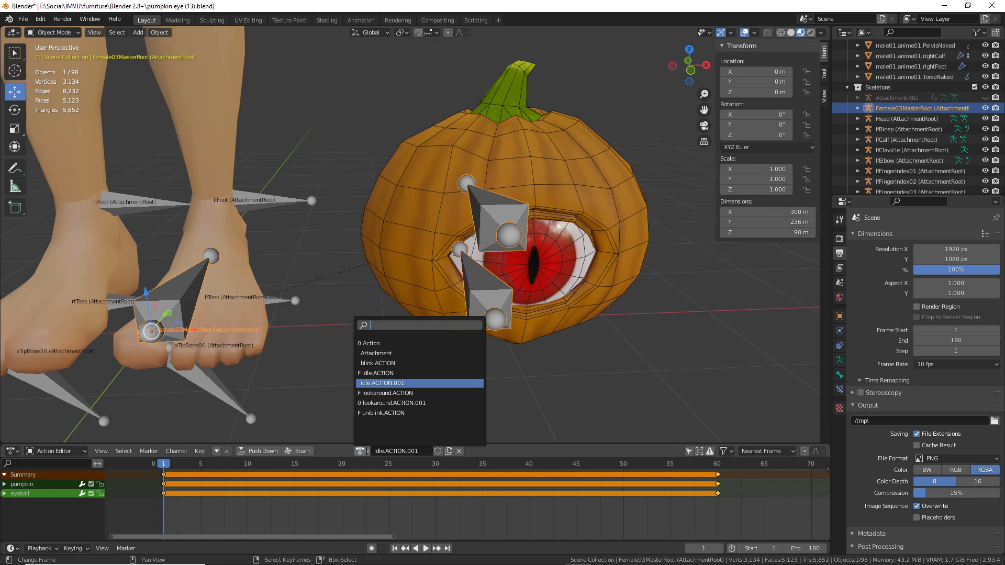
# - Check the available morph actions in the Shape Key Editor and return to the armature's action in the Action Editor
pyautogui.click(55, 451)
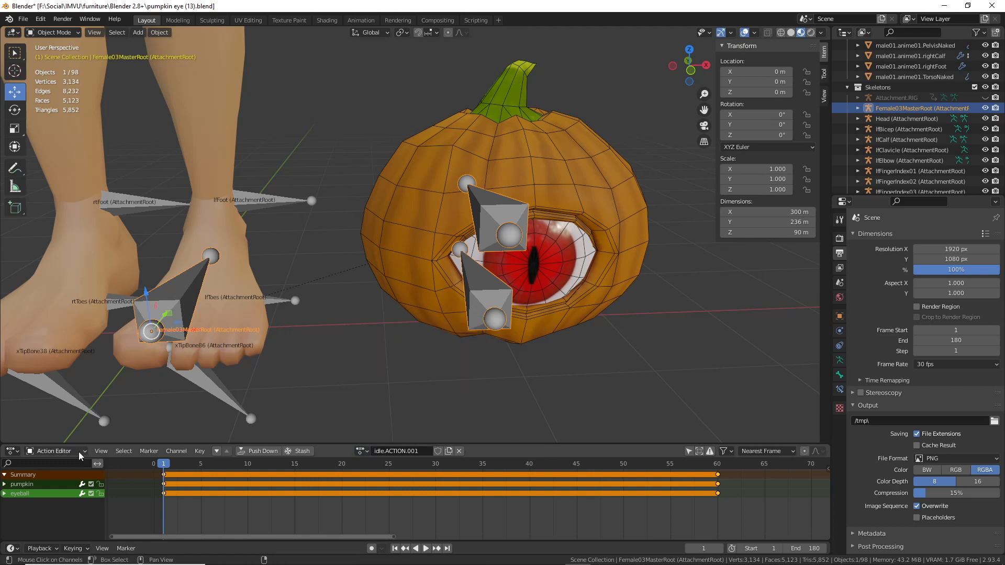
pyautogui.click(68, 486)
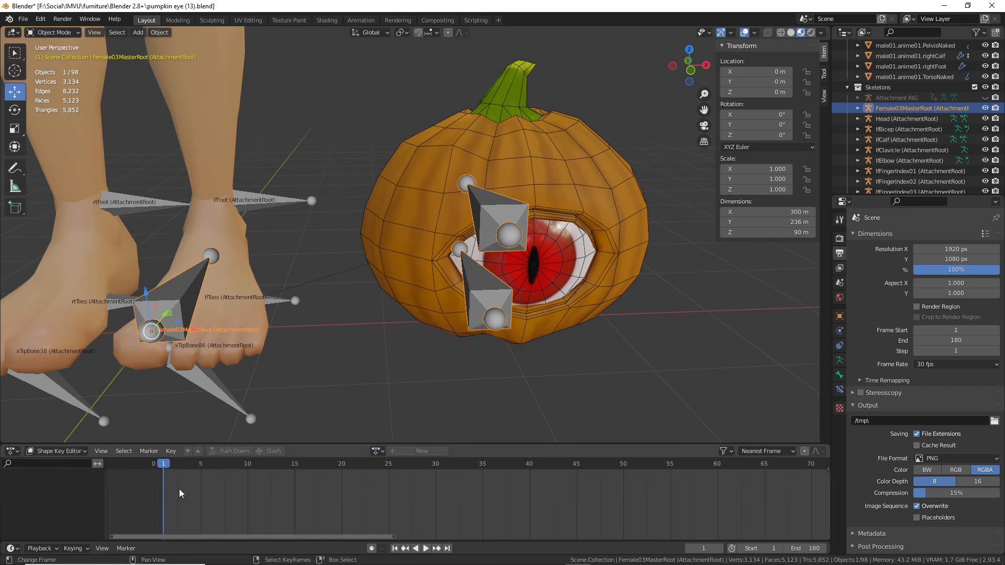
pyautogui.click(379, 451)
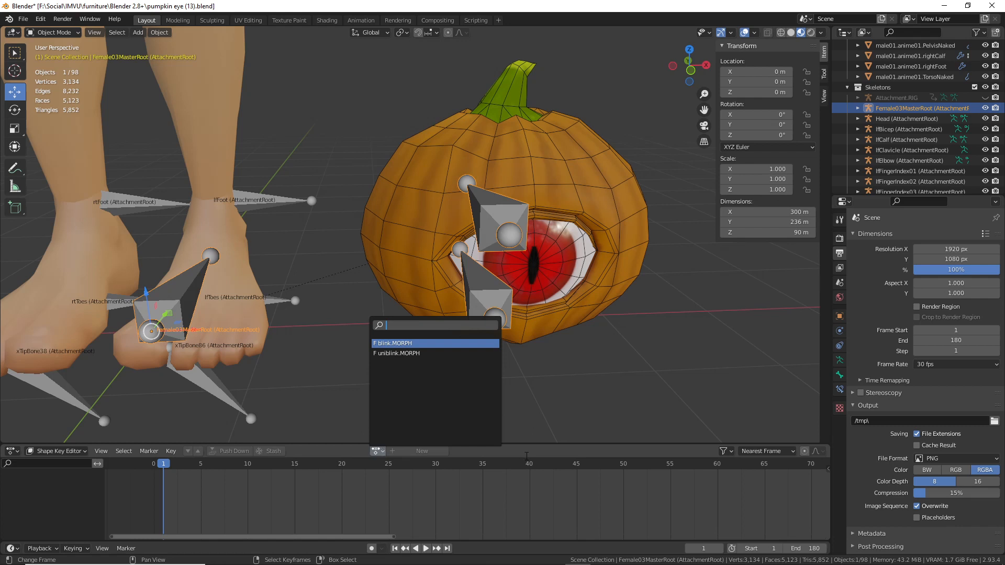
pyautogui.click(84, 452)
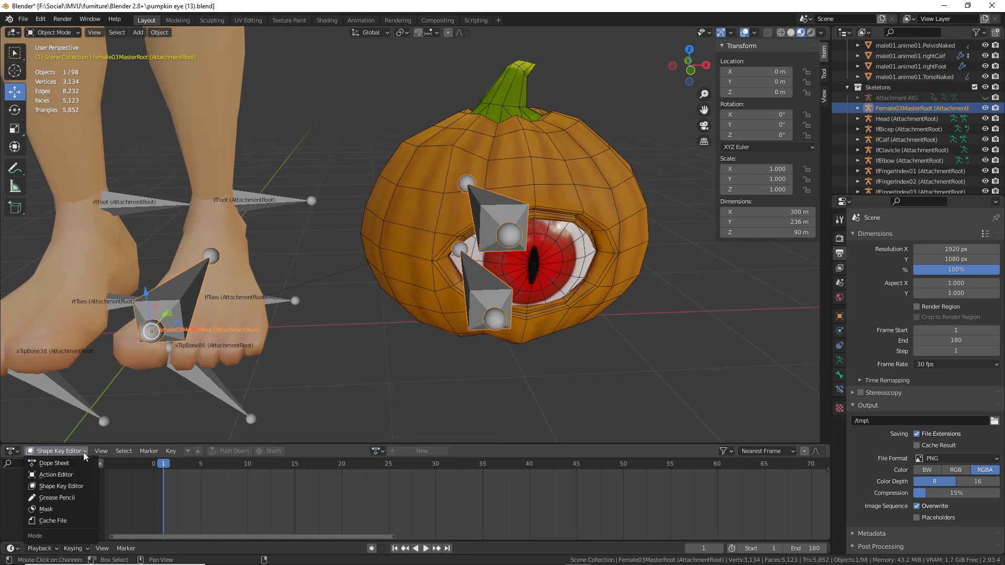
pyautogui.click(56, 475)
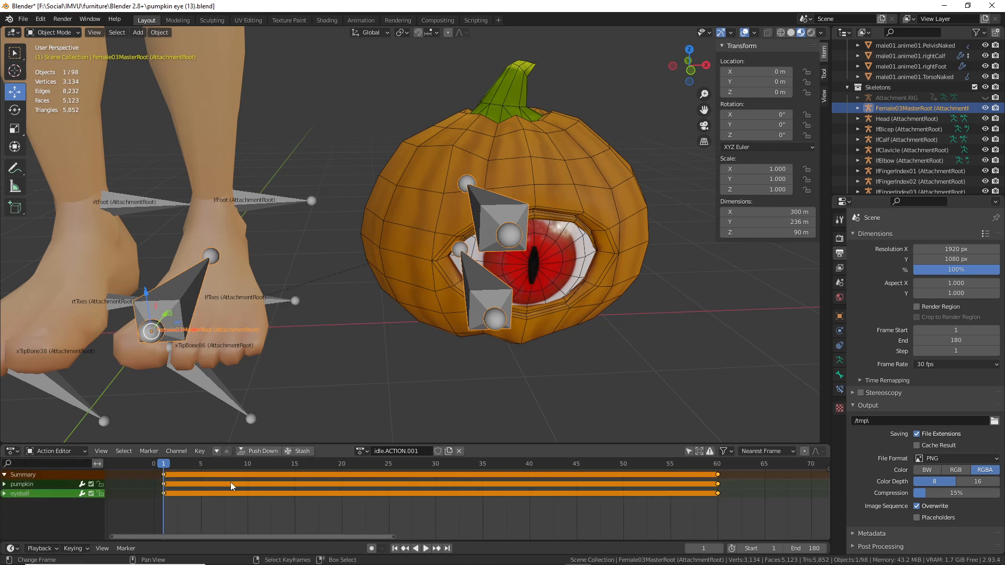
# - Rename the armature's active action to uniblink.ACTION and protect it with a fake user
pyautogui.click(426, 451)
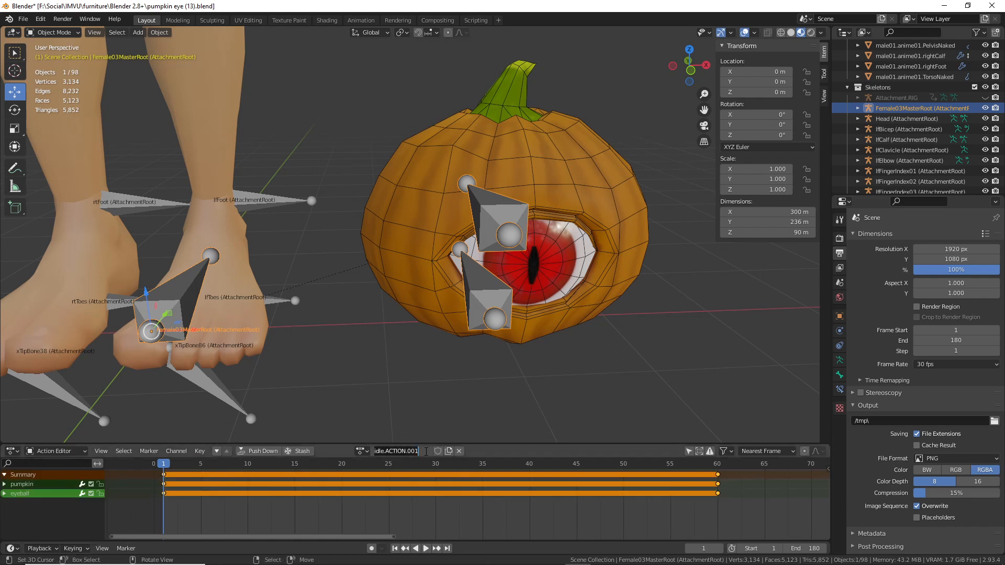
pyautogui.hotkey('ctrl', 'a')
pyautogui.write('uniblink.ACTION')
pyautogui.press('Return')
pyautogui.click(419, 455)
pyautogui.moveTo(419, 451); pyautogui.dragTo(439, 451)
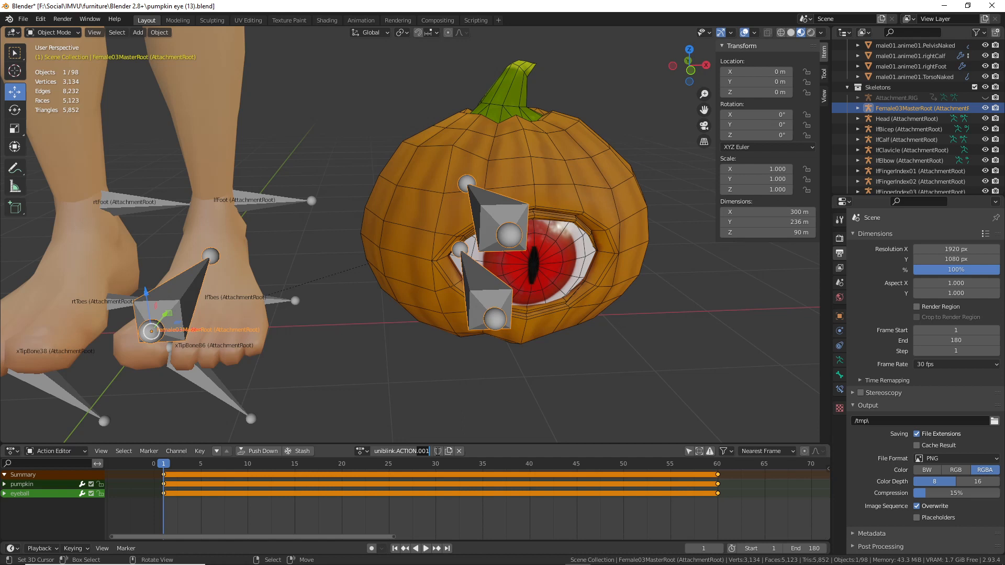
pyautogui.press('BackSpace')
pyautogui.press('Return')
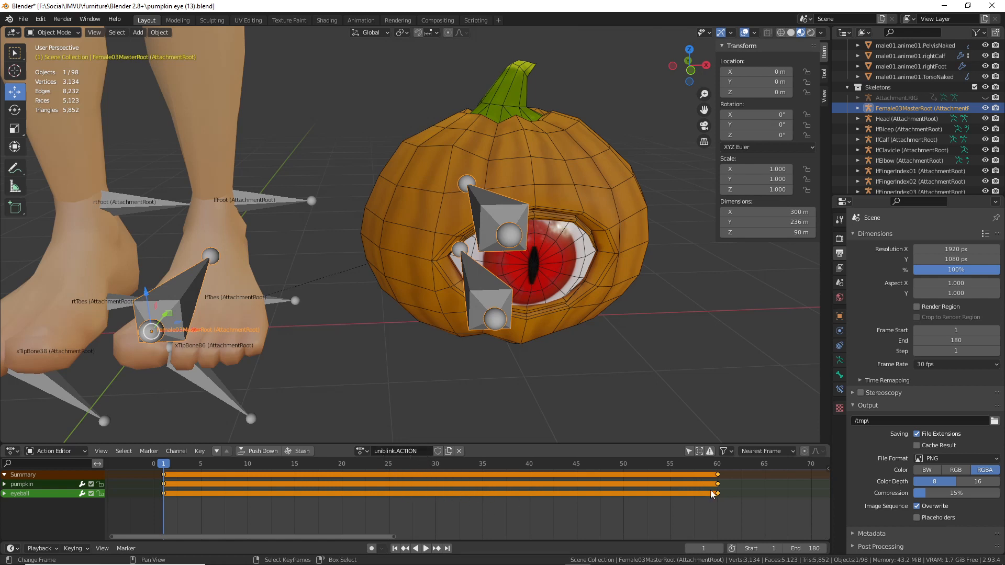
pyautogui.click(364, 452)
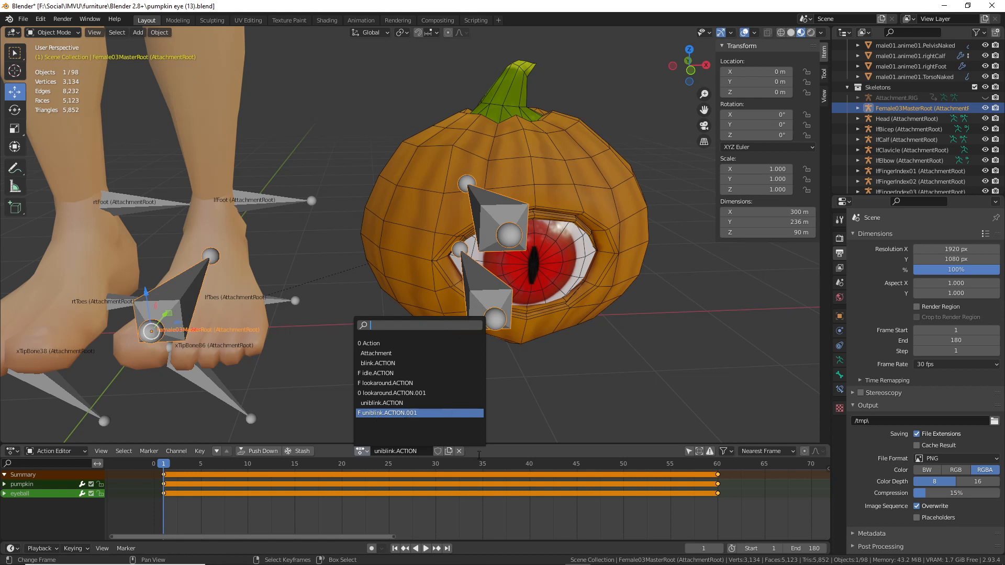
pyautogui.click(439, 452)
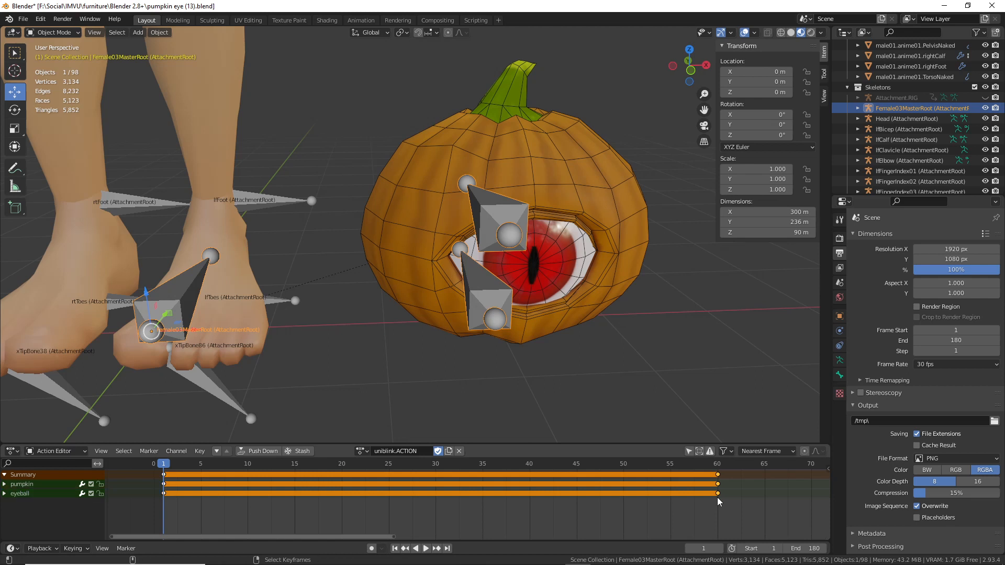
# - Move the end keyframes of uniblink.ACTION to frame 15 and select the pumpkin body mesh
pyautogui.press('g')
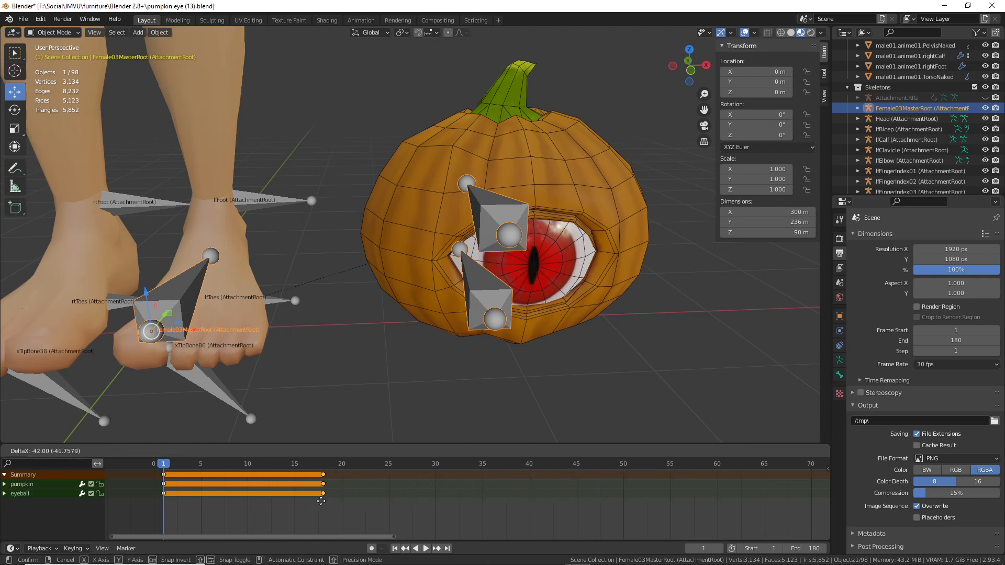
pyautogui.click(282, 493)
pyautogui.moveTo(264, 491); pyautogui.dragTo(318, 492, button='middle')
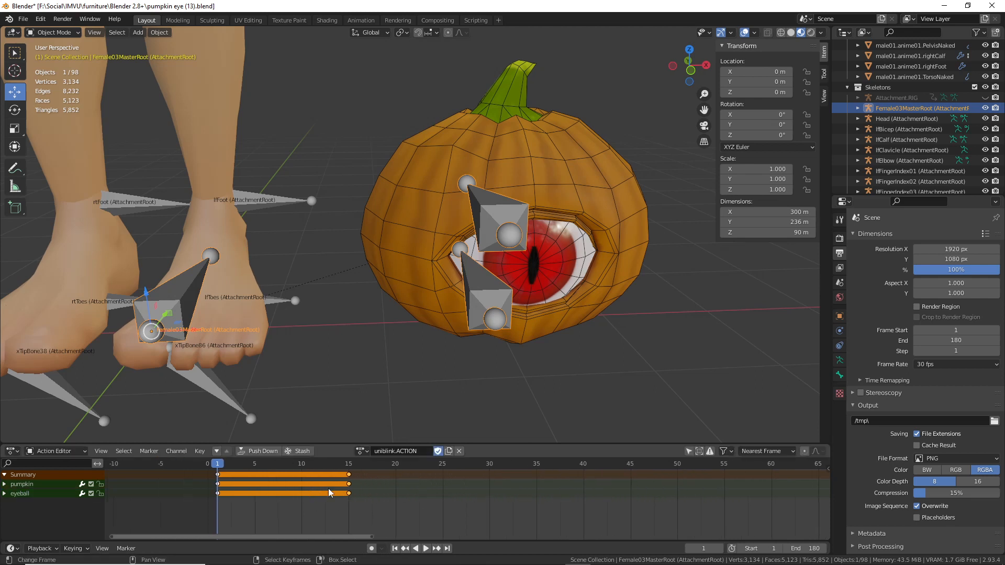
pyautogui.scroll(2, 485, 266)
pyautogui.scroll(-1, 416, 312)
pyautogui.scroll(1, 413, 309)
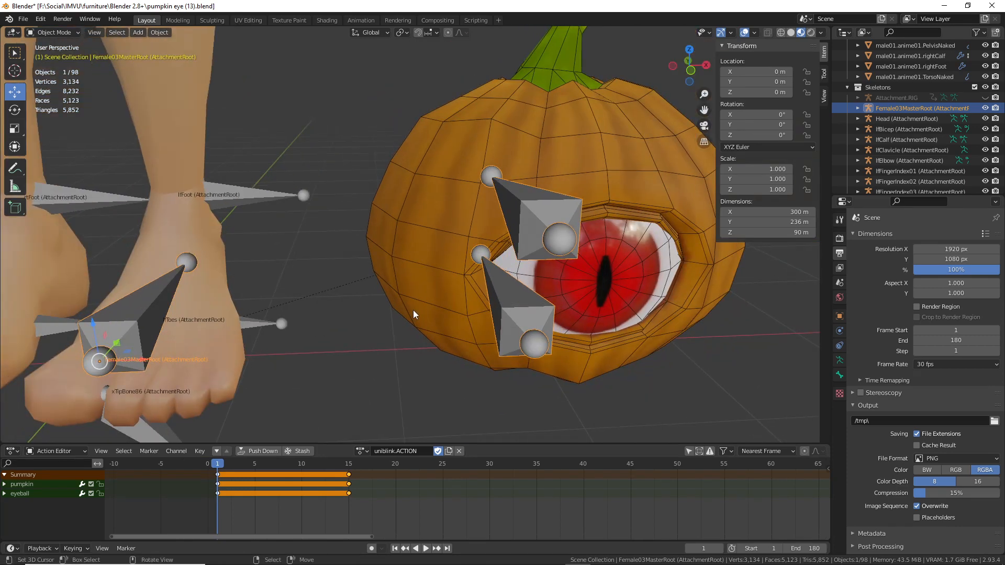
pyautogui.scroll(-1, 413, 309)
pyautogui.scroll(1, 416, 306)
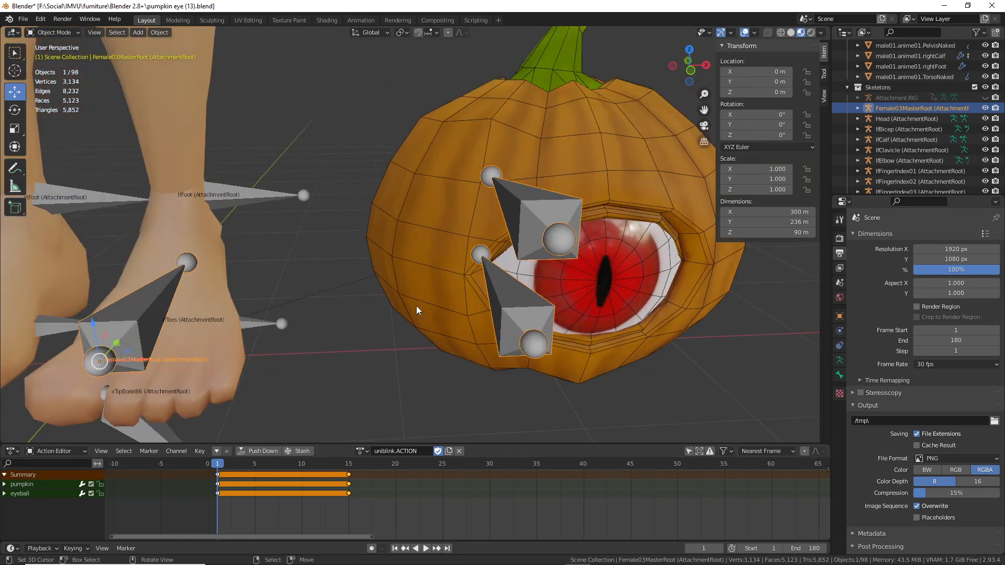
pyautogui.click(431, 233)
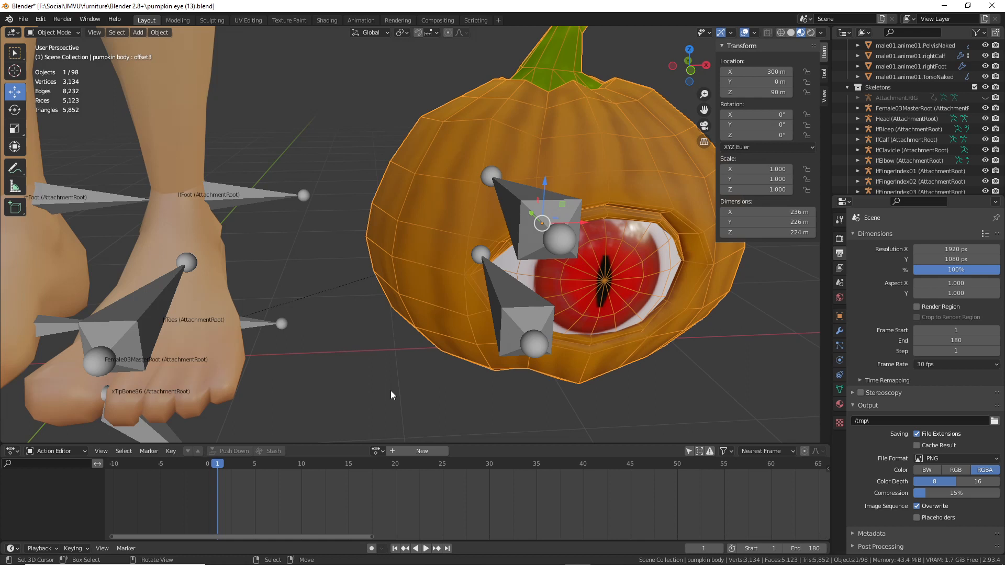
pyautogui.click(378, 451)
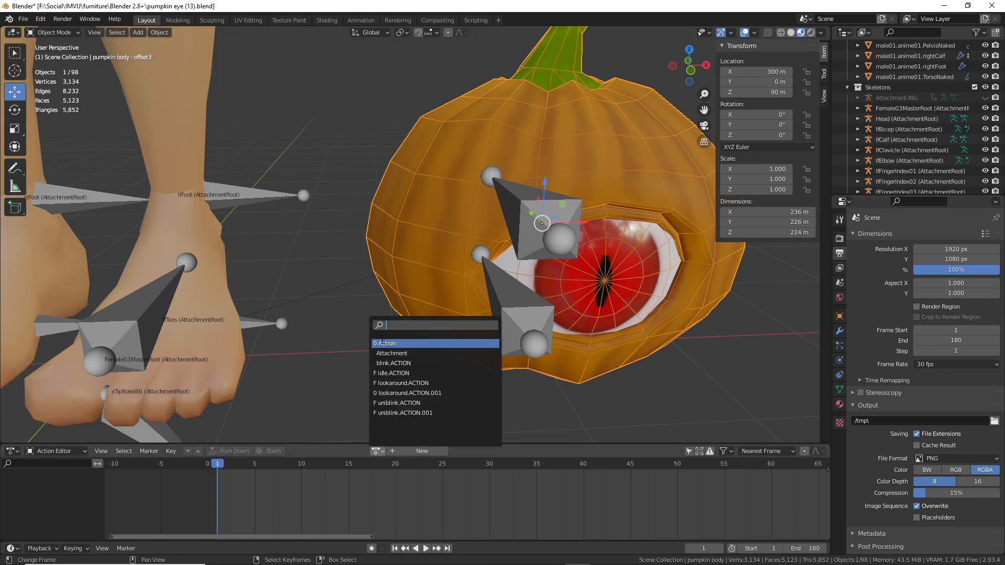
pyautogui.click(391, 414)
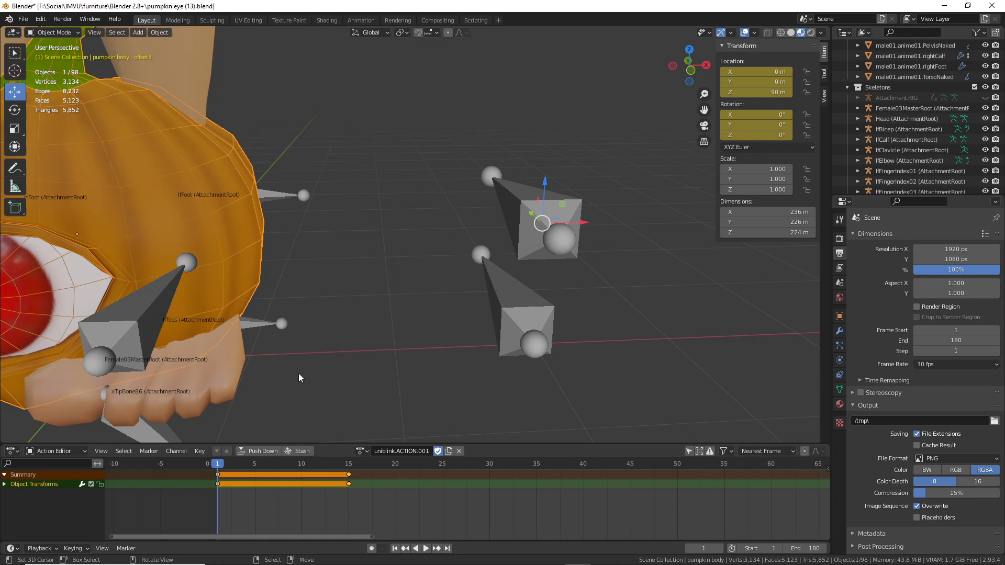
pyautogui.hotkey('ctrl', 'z')
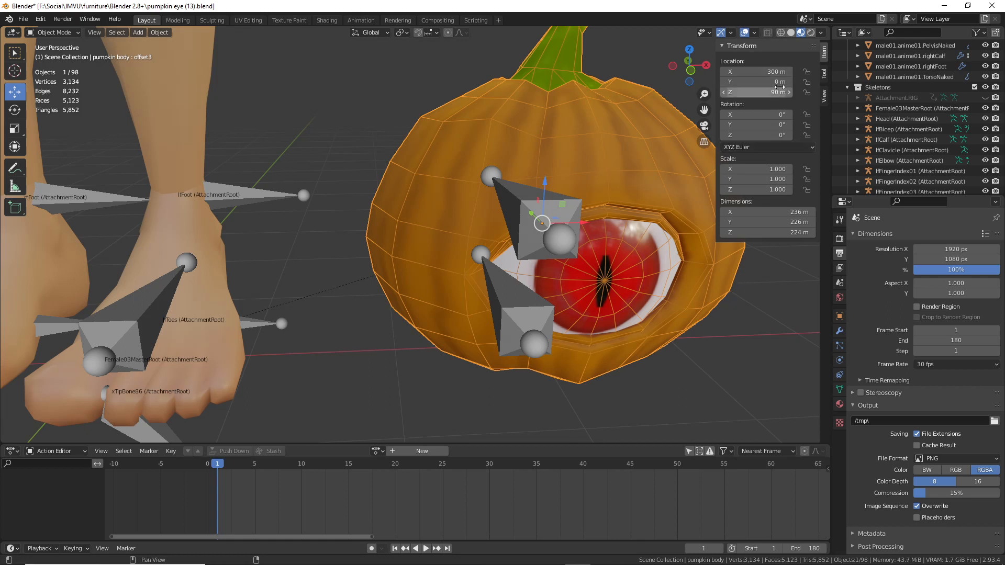
pyautogui.hotkey('ctrl', '2')
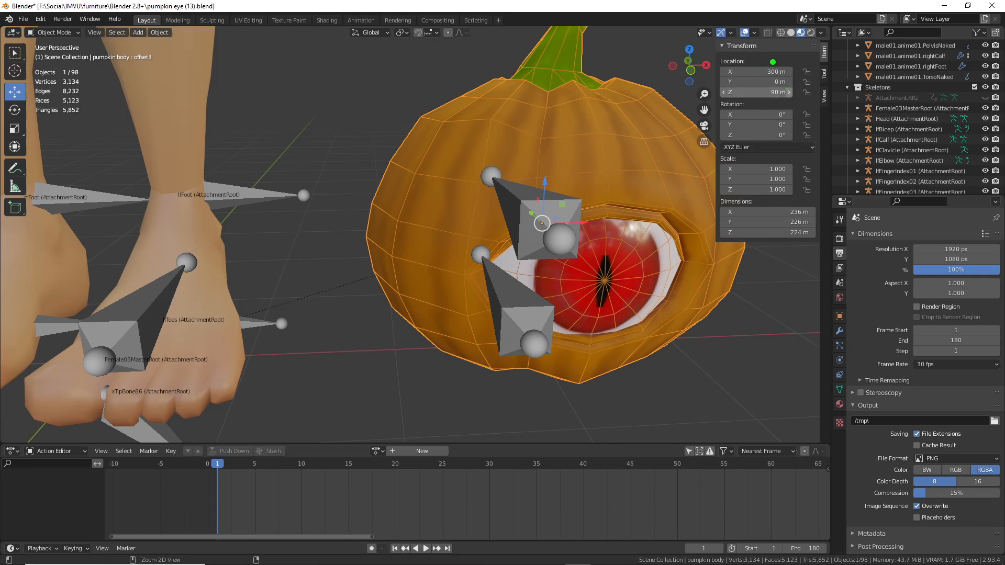
pyautogui.moveTo(774, 61)
pyautogui.mouseDown()
pyautogui.moveTo(813, 98)
pyautogui.moveTo(769, 56)
pyautogui.mouseUp()
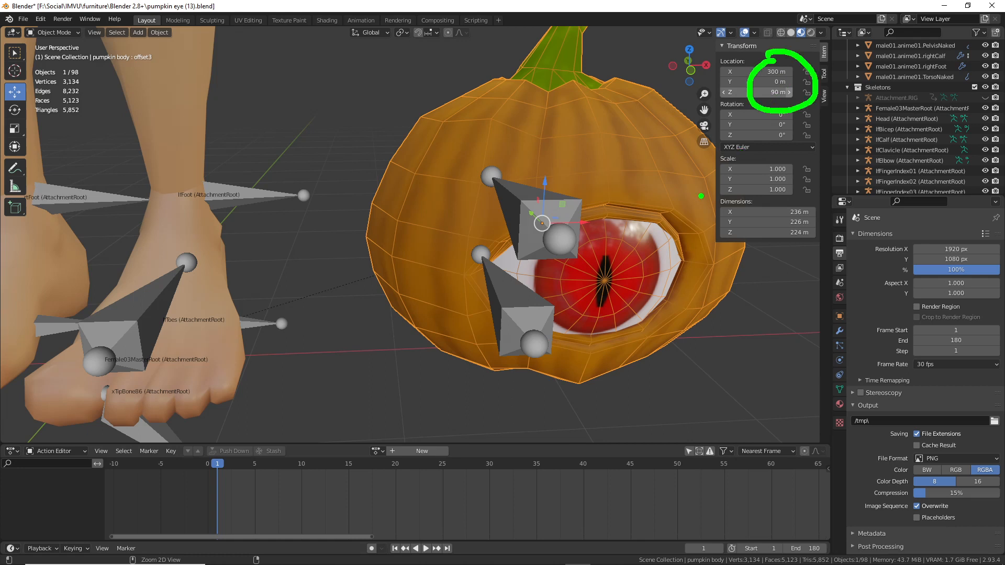
pyautogui.press('Escape')
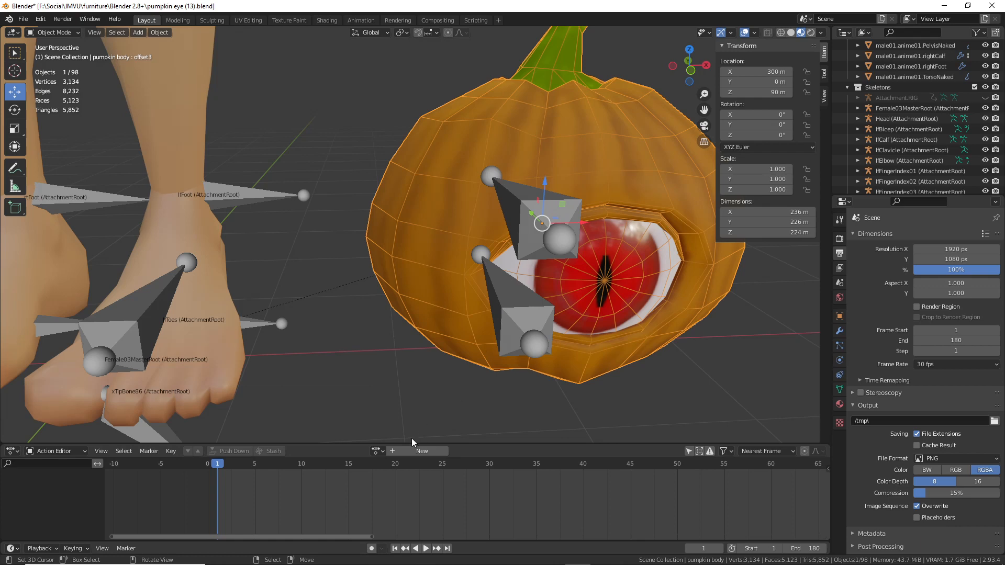
# - Assign the existing uniblink.ACTION.001 action to the pumpkin body
pyautogui.click(377, 451)
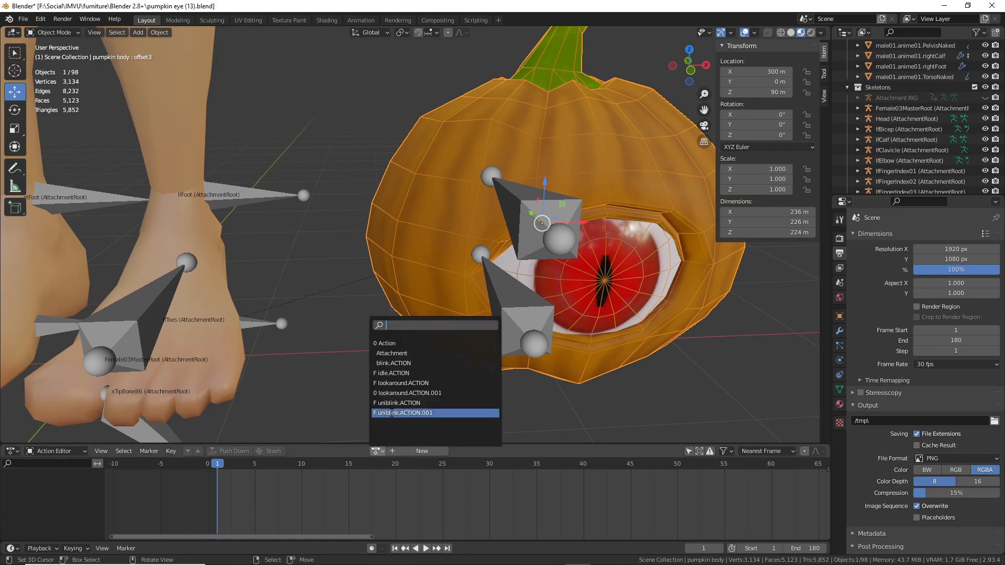
pyautogui.click(391, 414)
pyautogui.scroll(-2, 274, 313)
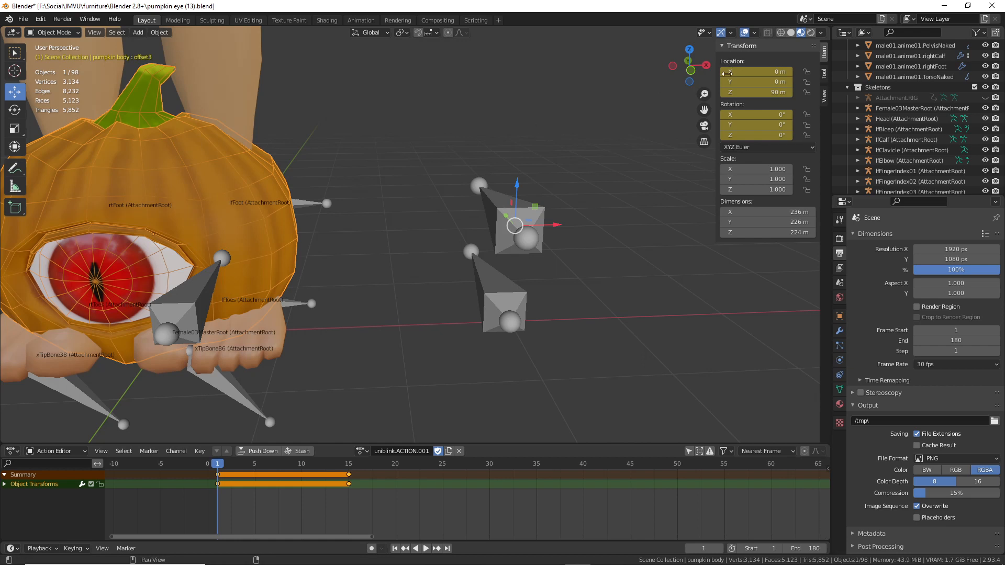
# - Try to set the pumpkin body's X location to 300 m without keyframing it
pyautogui.click(776, 72)
pyautogui.write('300')
pyautogui.press('Return')
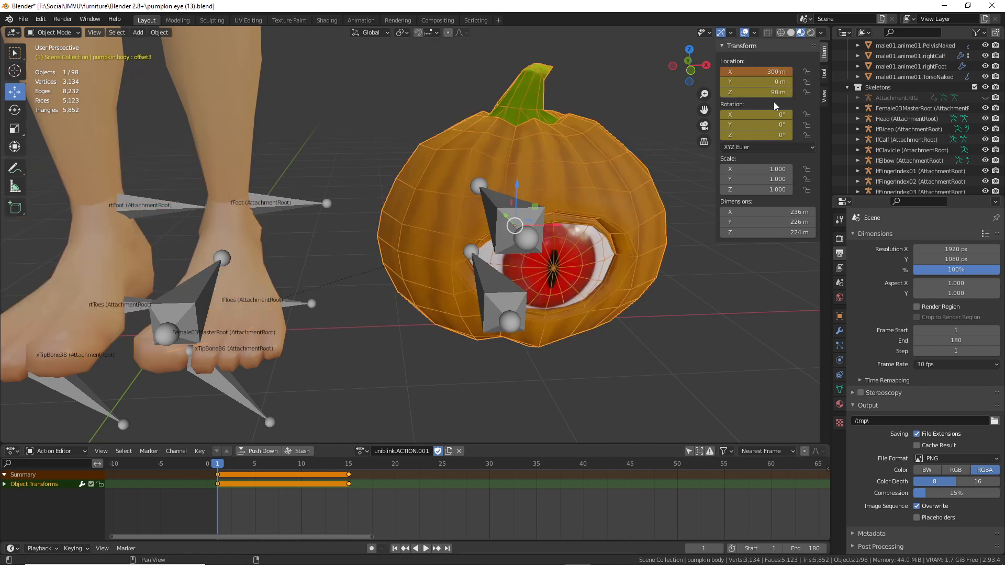
pyautogui.click(754, 93)
pyautogui.press('Return')
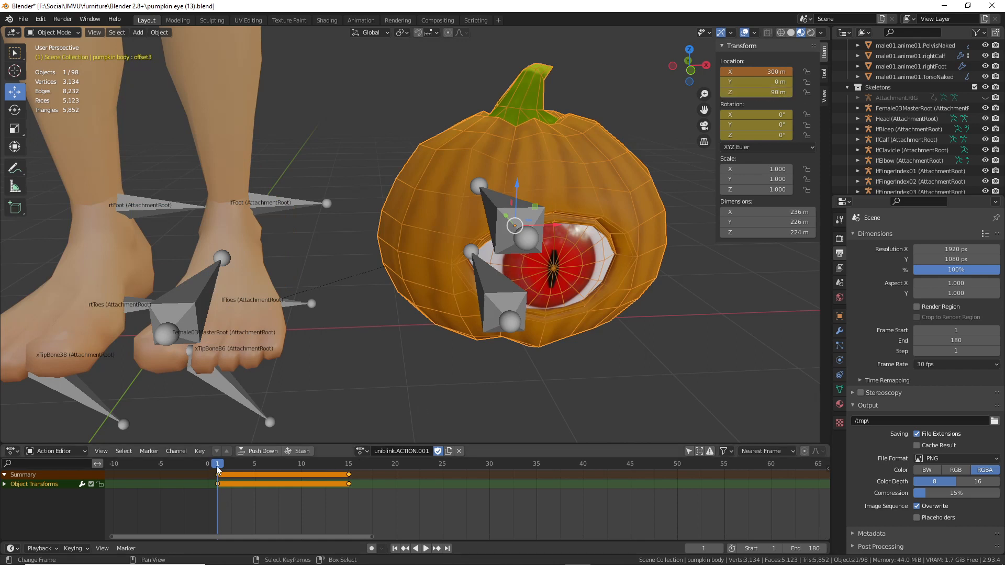
pyautogui.moveTo(217, 470)
pyautogui.mouseDown()
pyautogui.moveTo(247, 471)
pyautogui.moveTo(218, 470)
pyautogui.mouseUp()
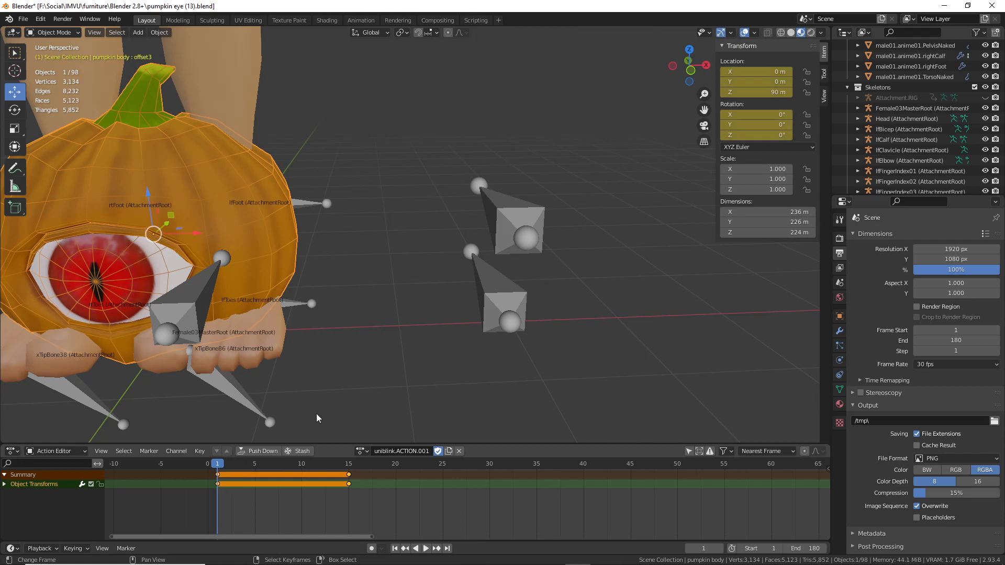
# - Set the pumpkin body's X location to 300 m and insert a keyframe for it at frame 1
pyautogui.click(779, 72)
pyautogui.press('BackSpace')
pyautogui.write('3')
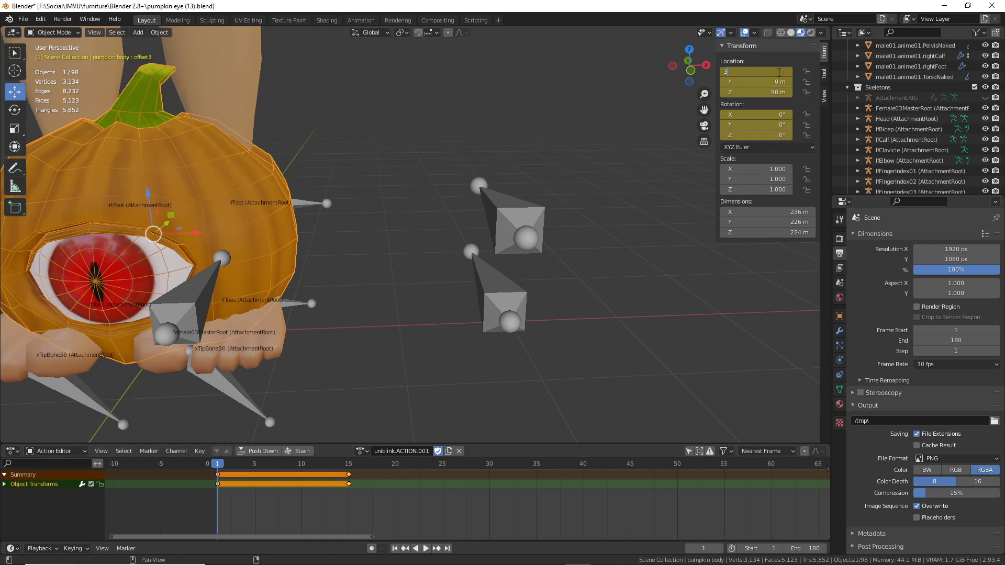
pyautogui.write('00')
pyautogui.press('Return')
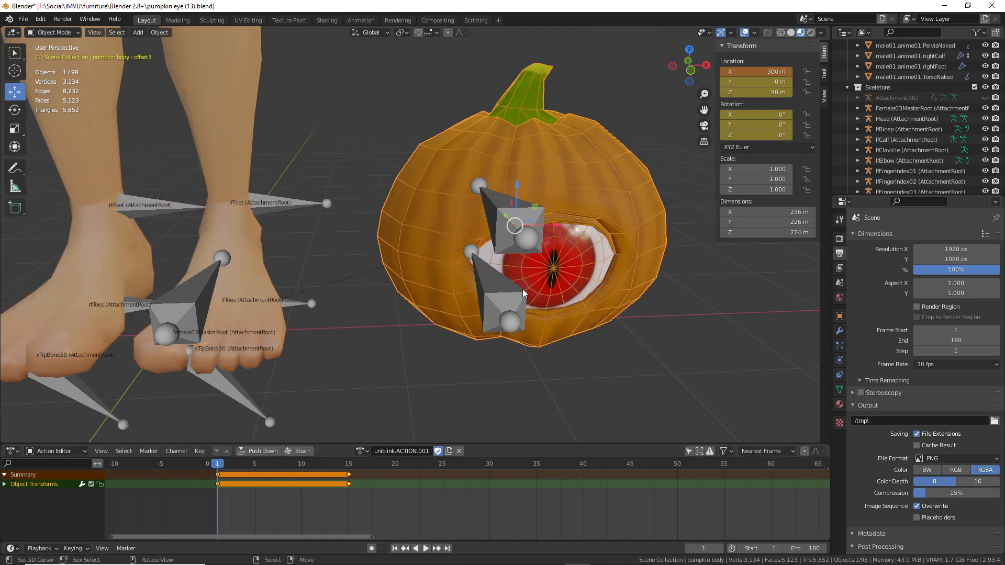
pyautogui.press('i')
pyautogui.click(490, 291)
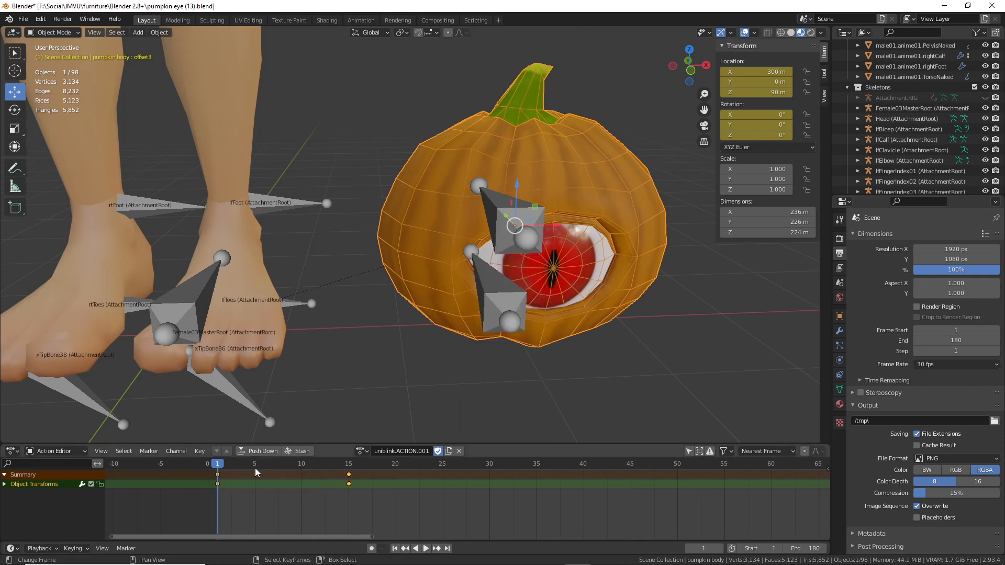
# - Play the animation and scrub it to frame 15 to check the pumpkin body's movement
pyautogui.press('space')
pyautogui.moveTo(329, 465); pyautogui.dragTo(355, 471)
pyautogui.press('Escape')
pyautogui.press('space')
pyautogui.press('space')
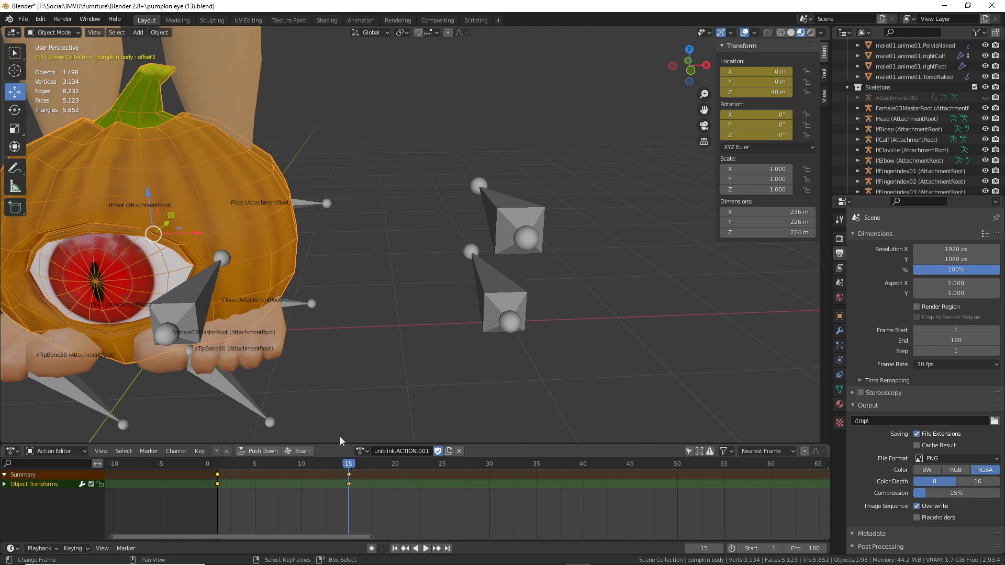
# - Compare the armature's and pumpkin body's actions, and check the body's position at frames 1 and 15
pyautogui.click(268, 177)
pyautogui.click(509, 283)
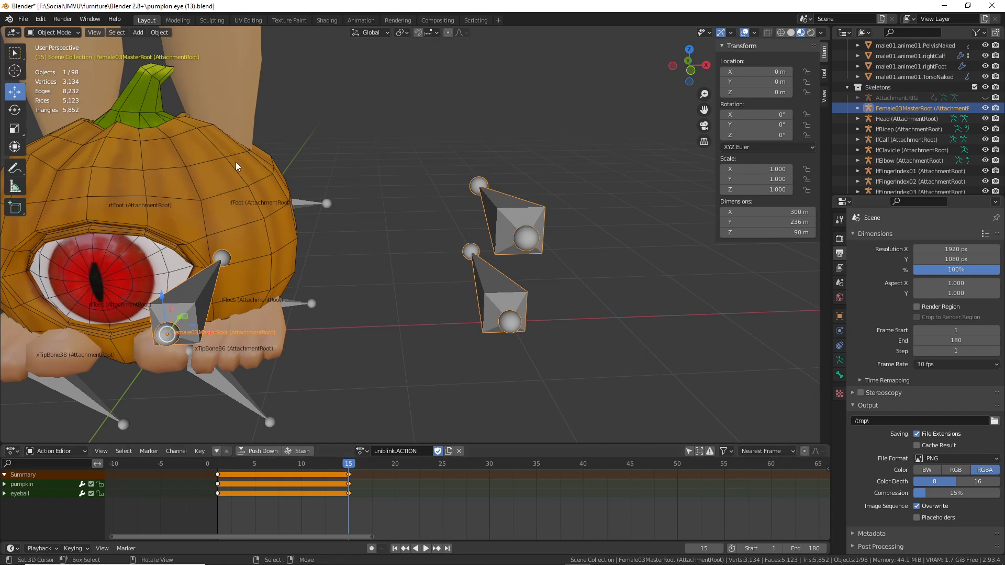
pyautogui.click(258, 156)
pyautogui.press('space')
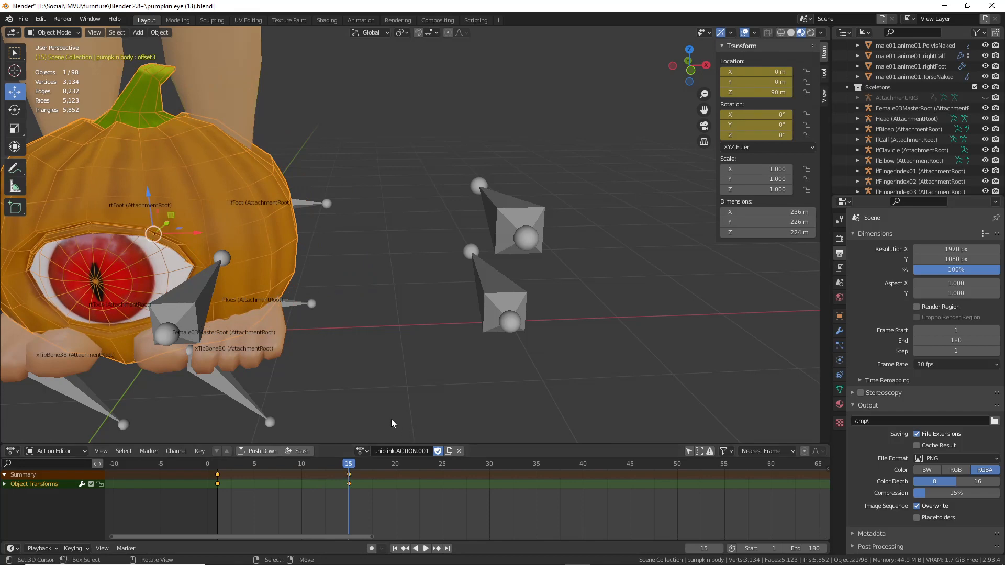
pyautogui.press('Escape')
pyautogui.moveTo(350, 465); pyautogui.dragTo(219, 469)
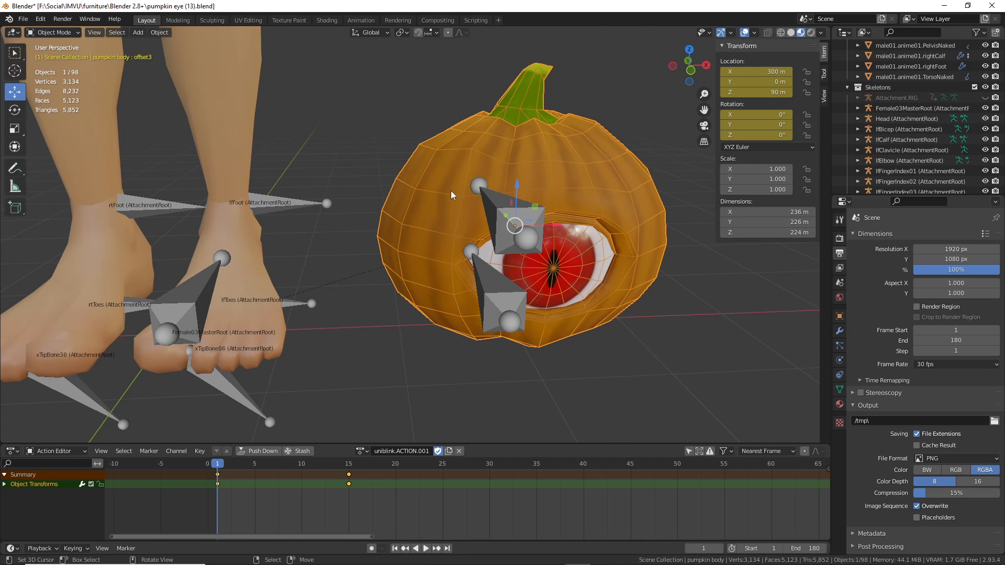
pyautogui.click(350, 475)
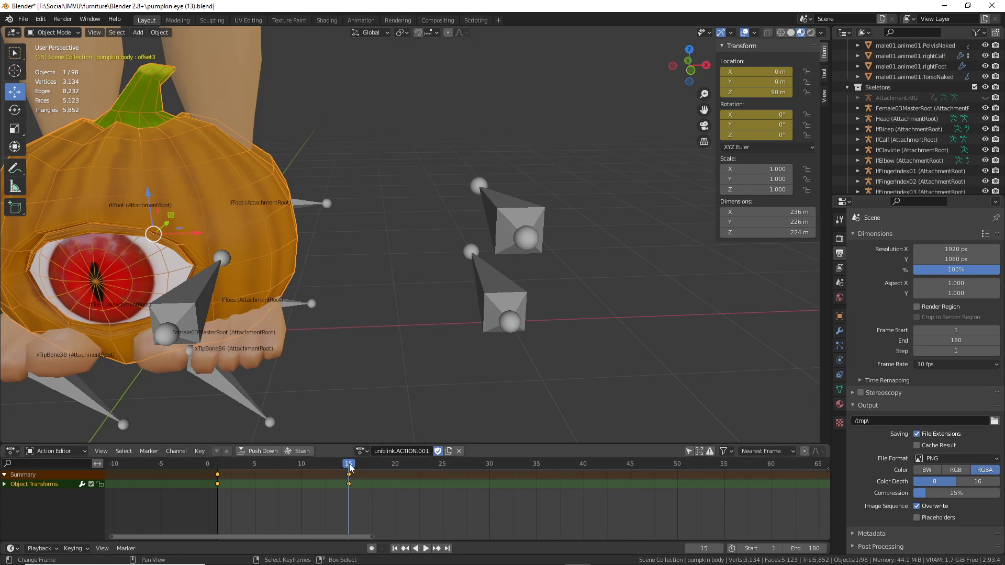
pyautogui.hotkey('ctrl', '2')
pyautogui.moveTo(351, 453); pyautogui.dragTo(354, 452)
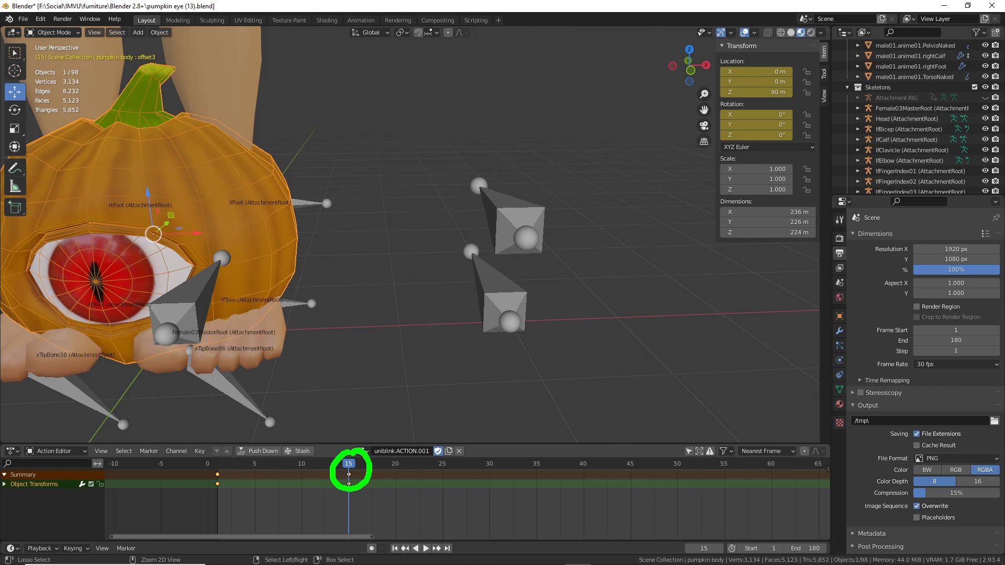
pyautogui.moveTo(505, 134)
pyautogui.mouseDown()
pyautogui.moveTo(534, 144)
pyautogui.moveTo(469, 159)
pyautogui.mouseUp()
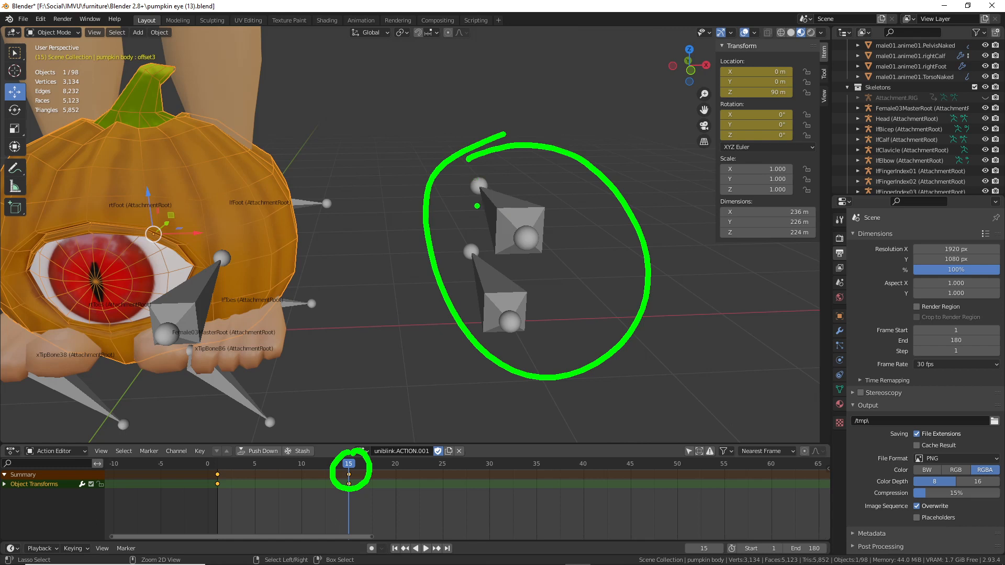
pyautogui.moveTo(461, 358); pyautogui.dragTo(392, 434)
pyautogui.moveTo(378, 419)
pyautogui.mouseDown()
pyautogui.moveTo(378, 435)
pyautogui.moveTo(411, 440)
pyautogui.mouseUp()
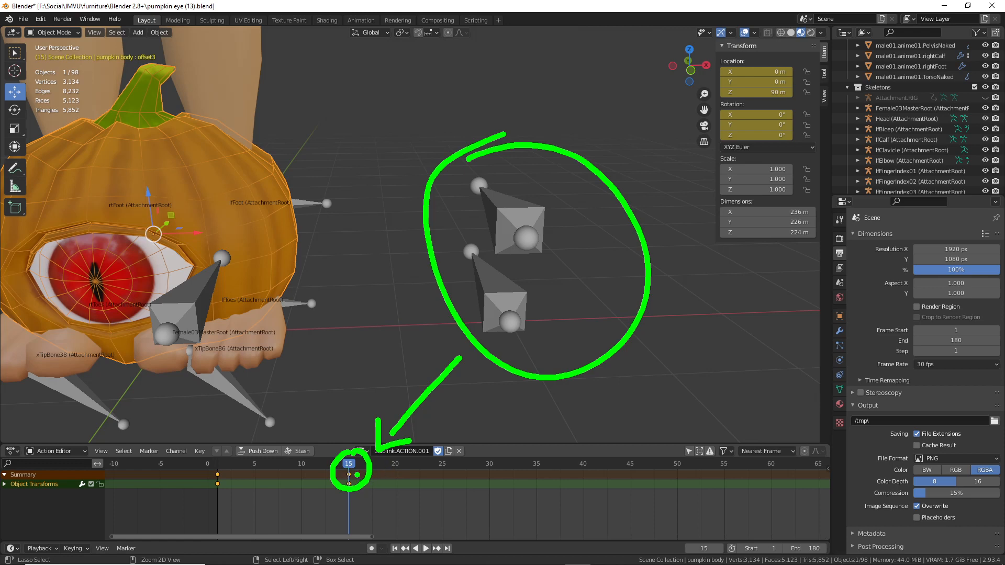
pyautogui.press('Escape')
pyautogui.moveTo(351, 464)
pyautogui.mouseDown()
pyautogui.moveTo(221, 471)
pyautogui.moveTo(346, 467)
pyautogui.mouseUp()
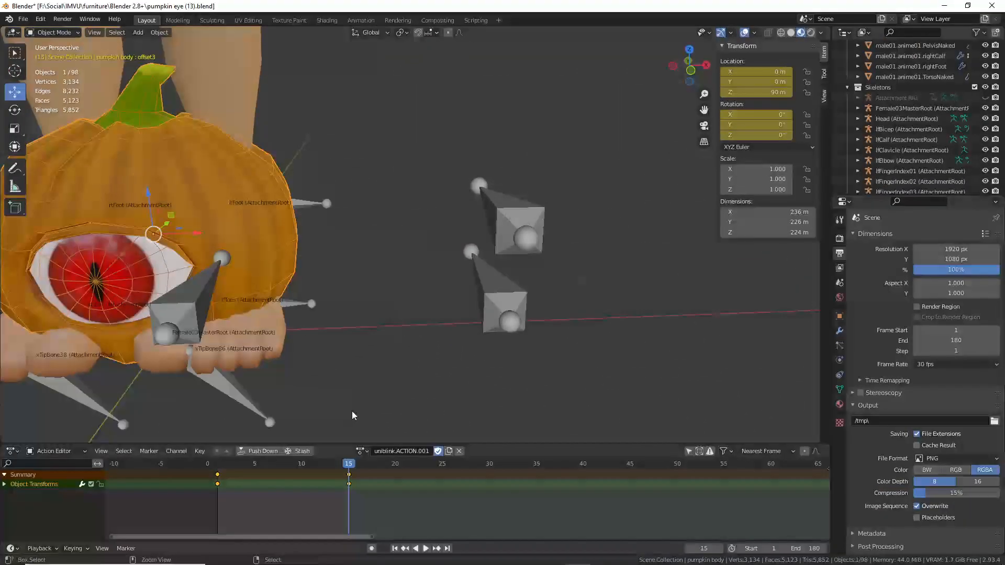
pyautogui.hotkey('ctrl', '2')
pyautogui.moveTo(334, 455)
pyautogui.mouseDown()
pyautogui.moveTo(372, 452)
pyautogui.moveTo(358, 452)
pyautogui.mouseUp()
pyautogui.moveTo(221, 462)
pyautogui.mouseDown()
pyautogui.moveTo(249, 478)
pyautogui.moveTo(237, 436)
pyautogui.mouseUp()
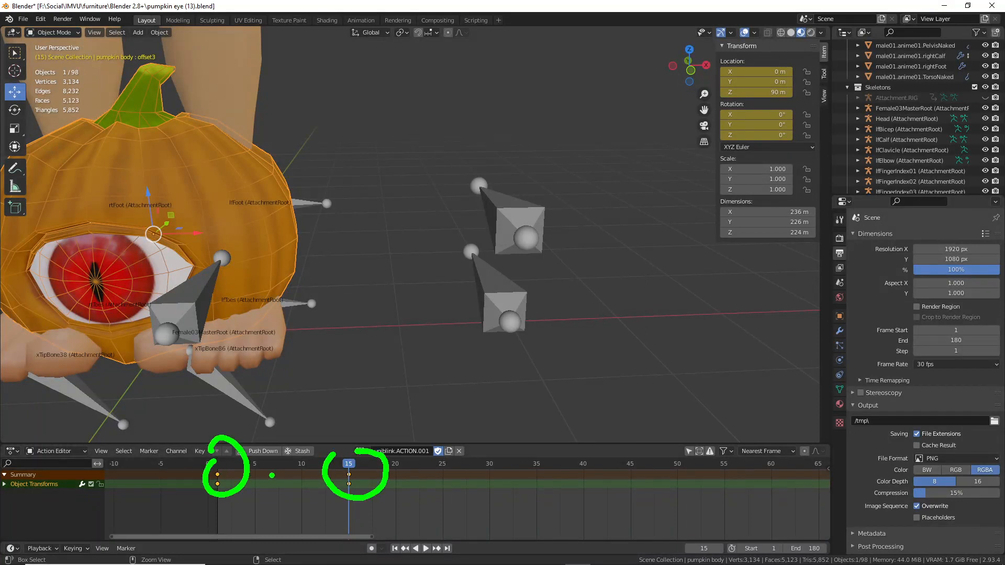
pyautogui.moveTo(271, 475)
pyautogui.mouseDown()
pyautogui.moveTo(315, 475)
pyautogui.moveTo(305, 489)
pyautogui.moveTo(262, 477)
pyautogui.moveTo(280, 489)
pyautogui.mouseUp()
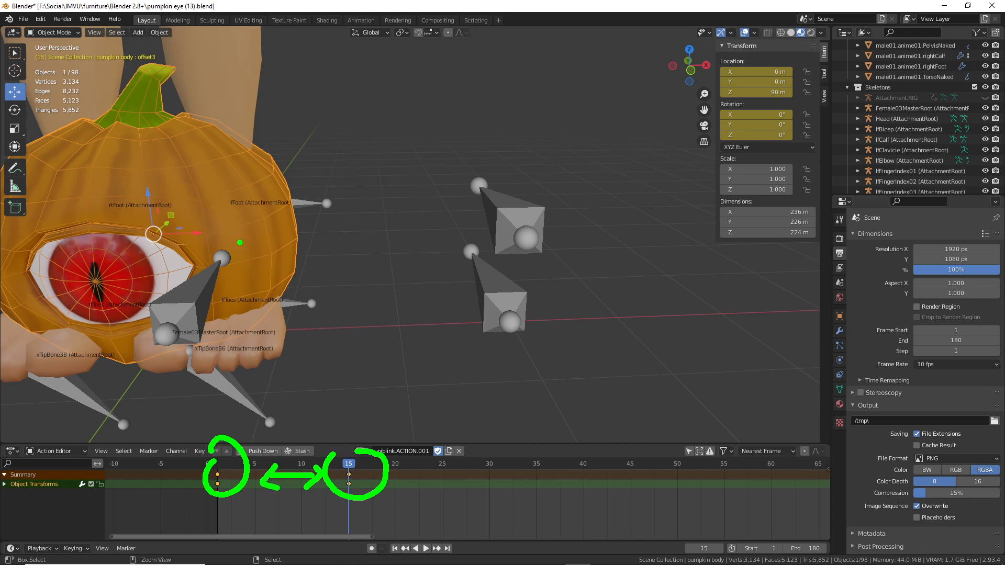
pyautogui.moveTo(264, 238)
pyautogui.mouseDown()
pyautogui.moveTo(488, 230)
pyautogui.moveTo(421, 260)
pyautogui.mouseUp()
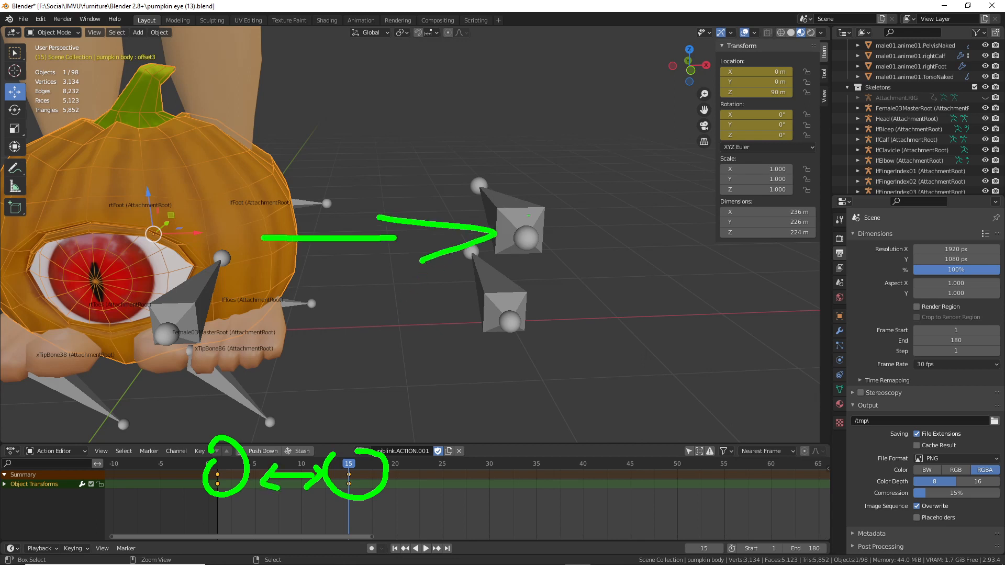
pyautogui.moveTo(506, 174)
pyautogui.mouseDown()
pyautogui.moveTo(463, 301)
pyautogui.moveTo(491, 207)
pyautogui.mouseUp()
pyautogui.press('Escape')
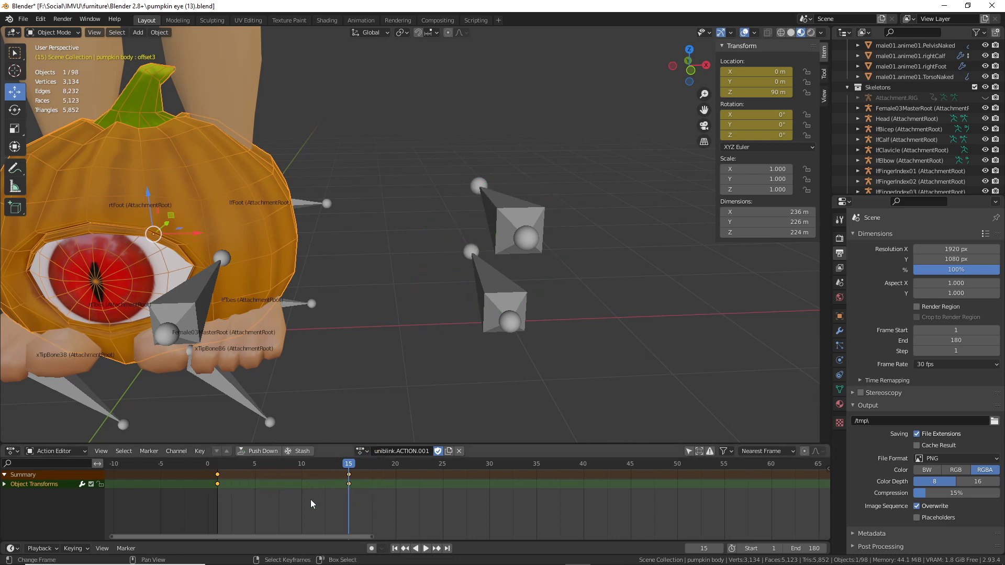
# - Set the pumpkin body's X location to 300 m at frame 15 and insert a Location & Rotation keyframe
pyautogui.click(782, 72)
pyautogui.write('300')
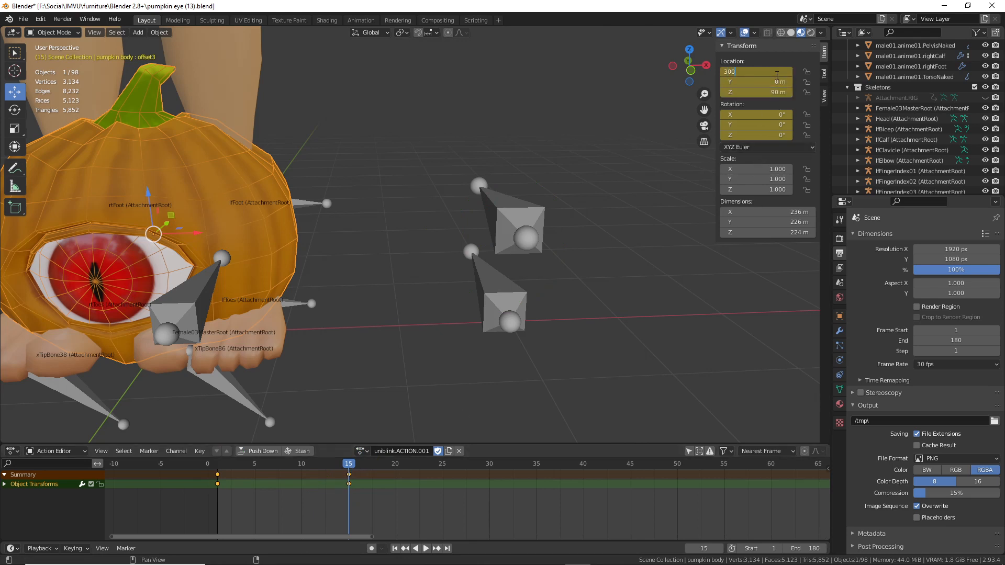
pyautogui.press('Return')
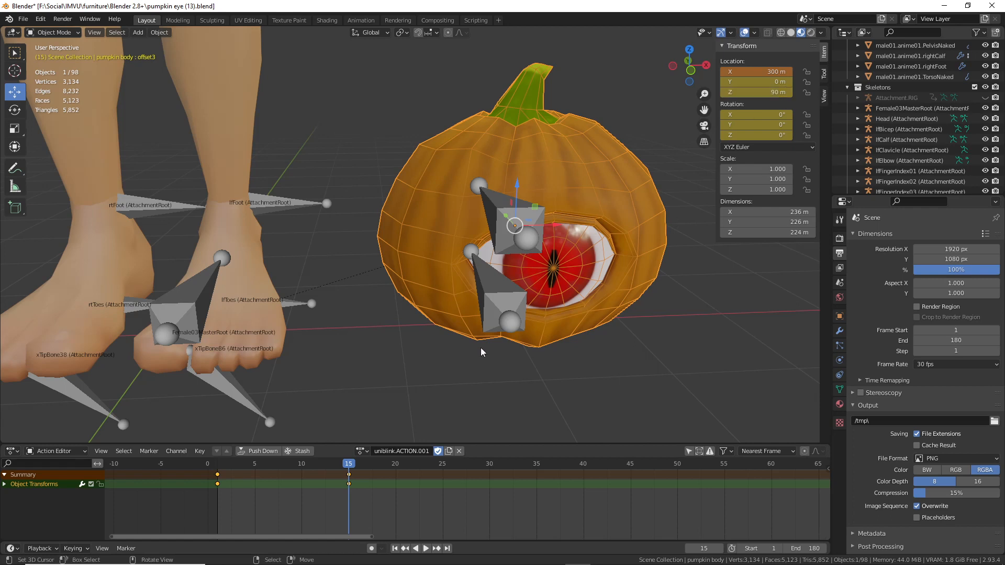
pyautogui.press('i')
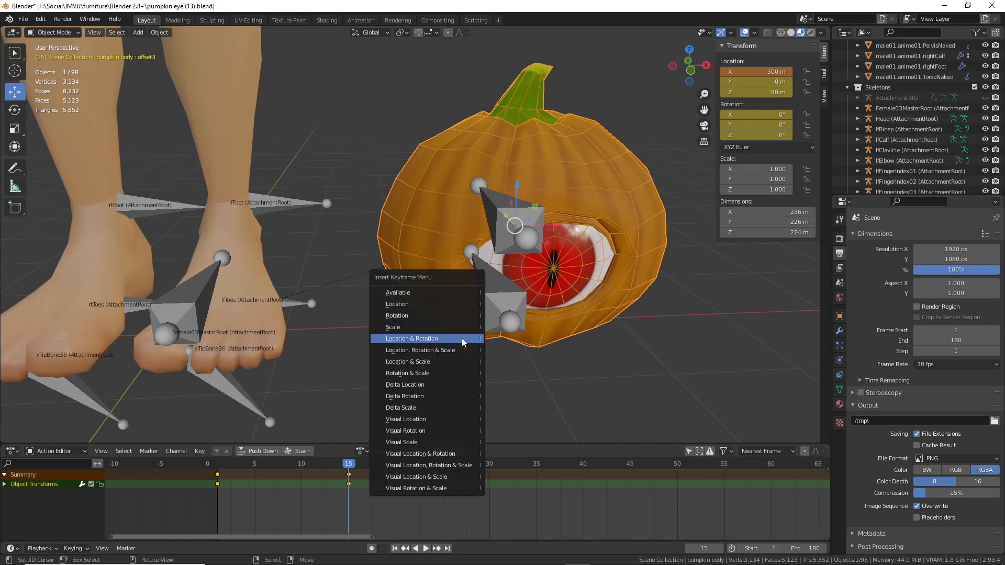
pyautogui.click(433, 340)
# - Play the animation from frame 1 and scrub it to frame 15 to check the pumpkin body's position
pyautogui.moveTo(348, 465); pyautogui.dragTo(212, 469)
pyautogui.press('space')
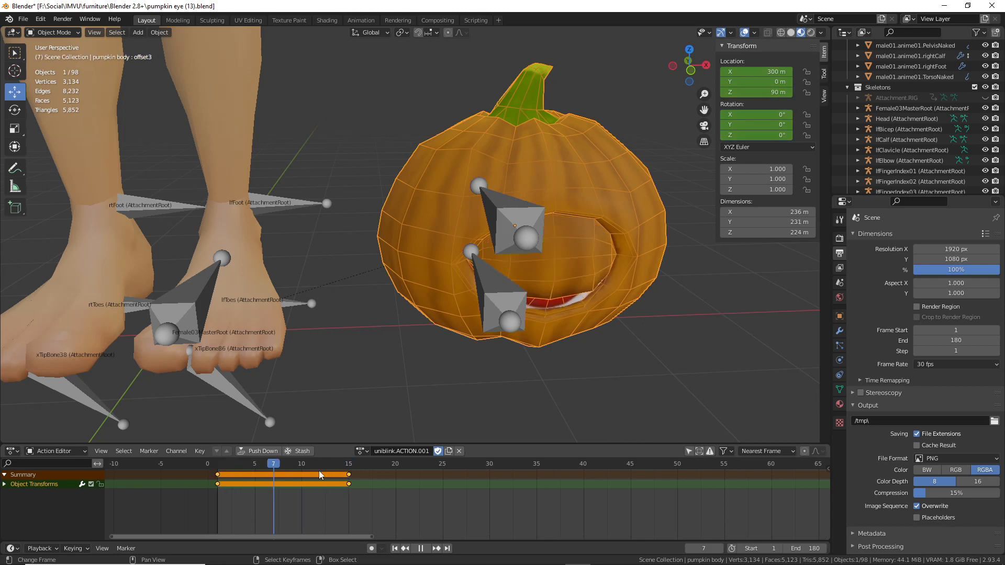
pyautogui.click(219, 476)
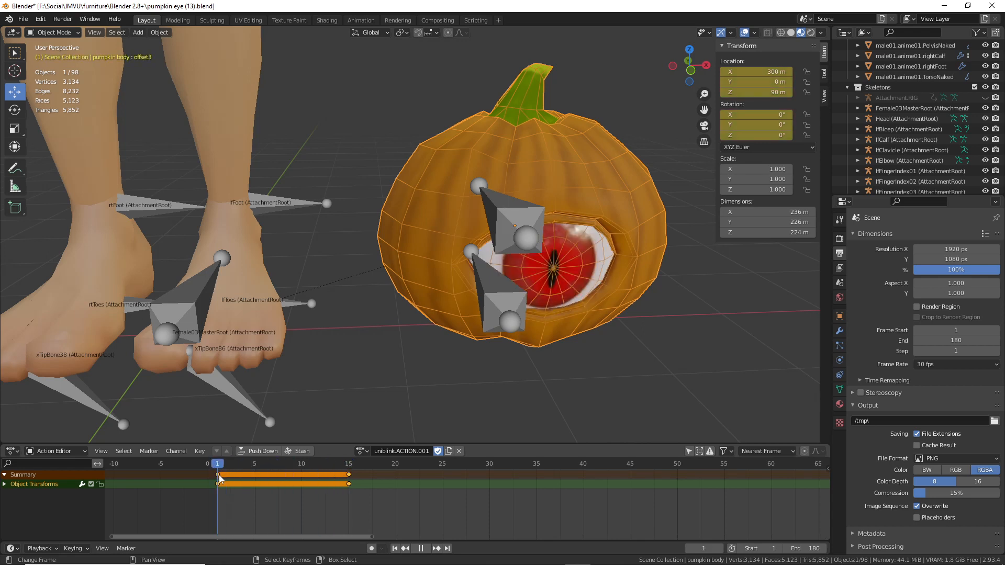
pyautogui.moveTo(219, 475); pyautogui.dragTo(348, 476)
pyautogui.press('space')
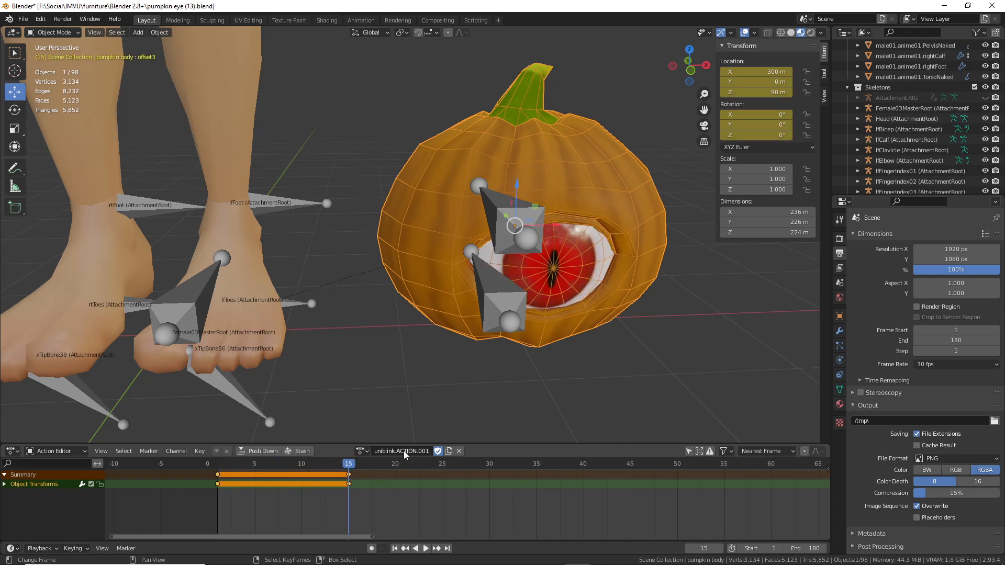
# - Rename the pumpkin body's action as uniblinkmesh.ACTION
pyautogui.doubleClick(419, 451)
pyautogui.click(395, 451)
pyautogui.write('mesh')
pyautogui.press('End')
pyautogui.press('BackSpace')
pyautogui.press('BackSpace')
pyautogui.press('BackSpace')
pyautogui.press('BackSpace')
pyautogui.press('Return')
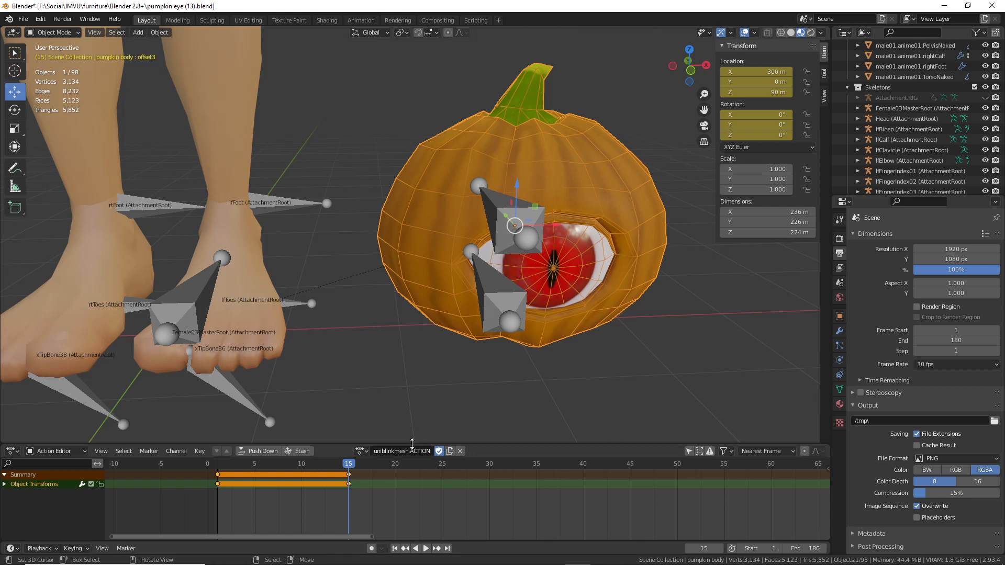
pyautogui.moveTo(381, 442)
pyautogui.mouseDown()
pyautogui.moveTo(380, 461)
pyautogui.moveTo(402, 450)
pyautogui.moveTo(466, 322)
pyautogui.moveTo(449, 341)
pyautogui.mouseUp()
pyautogui.moveTo(465, 323); pyautogui.dragTo(476, 343)
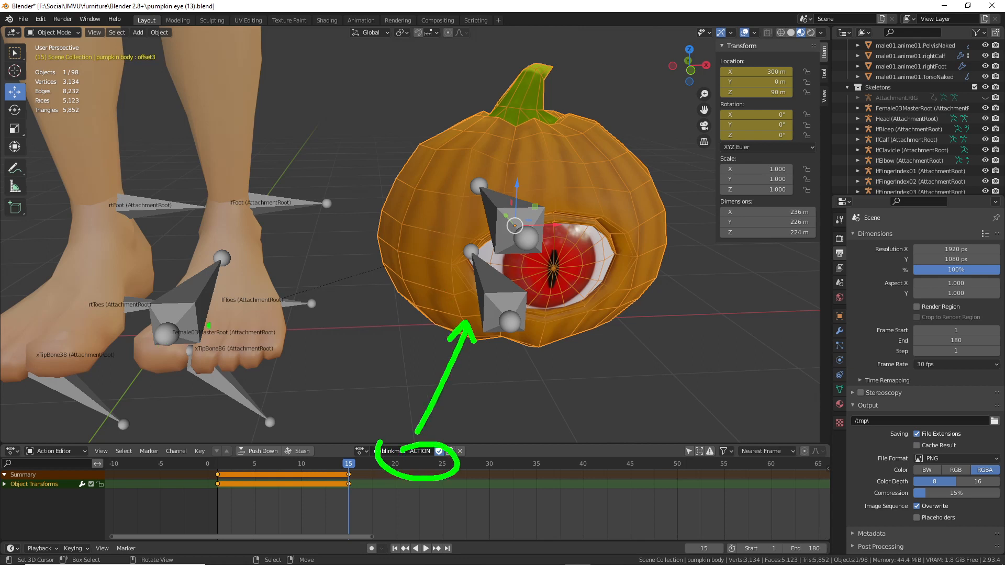
pyautogui.moveTo(497, 217)
pyautogui.mouseDown()
pyautogui.moveTo(492, 226)
pyautogui.moveTo(553, 255)
pyautogui.mouseUp()
pyautogui.moveTo(552, 198); pyautogui.dragTo(495, 244)
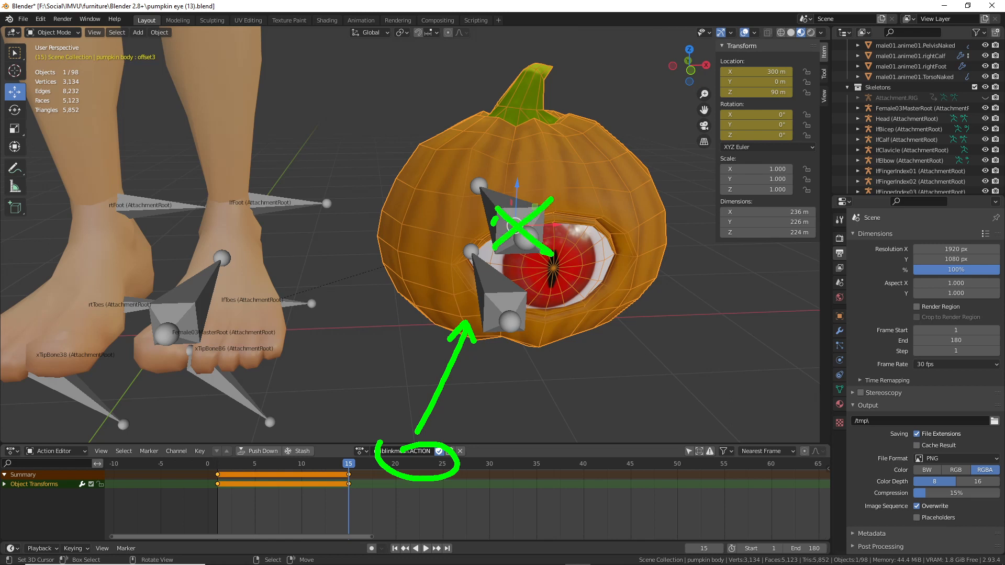
pyautogui.moveTo(647, 246); pyautogui.dragTo(681, 226)
pyautogui.press('Escape')
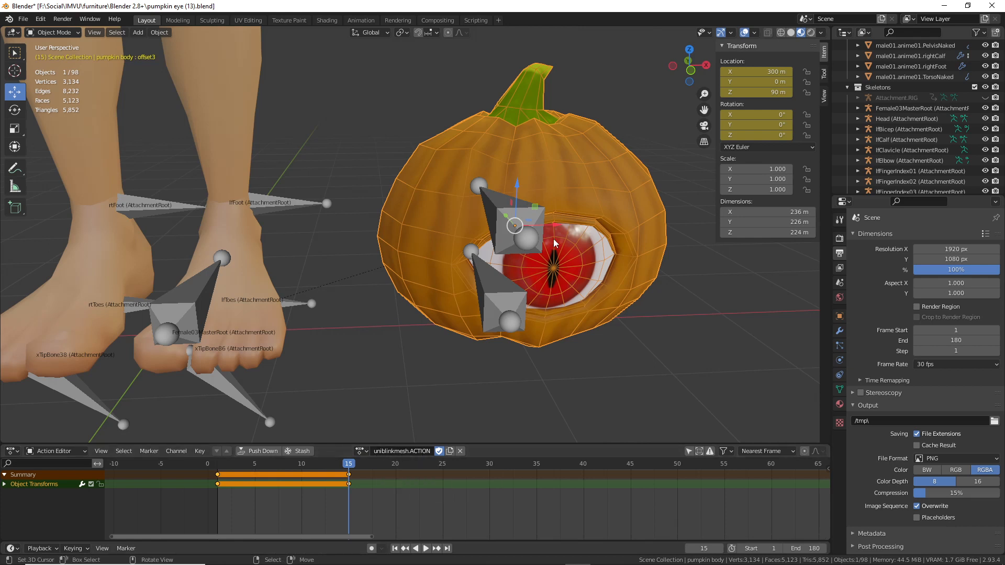
# - Select the Female03MasterRoot armature and save the scene as a new file named pumpkin eye (14).blend
pyautogui.click(184, 297)
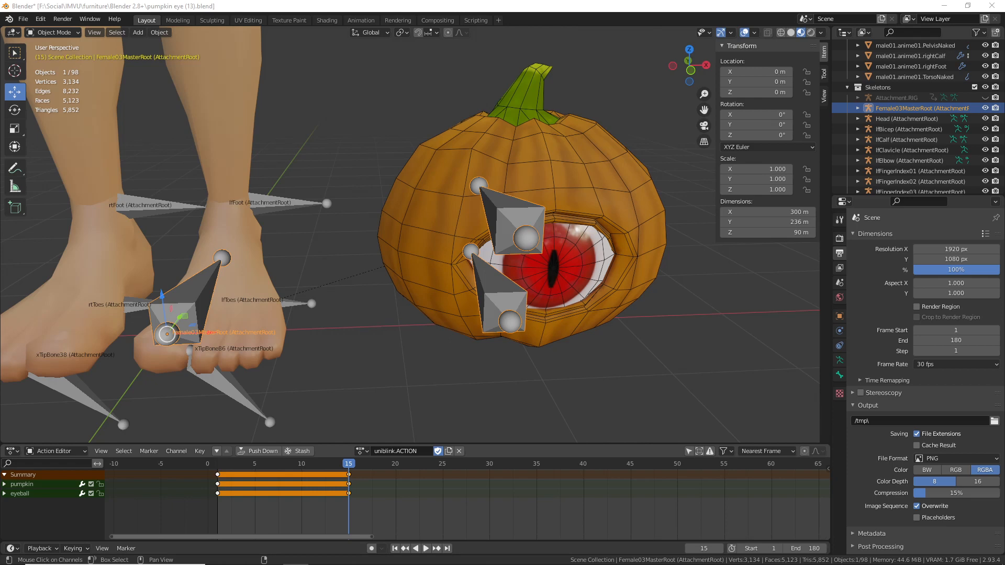
pyautogui.click(23, 19)
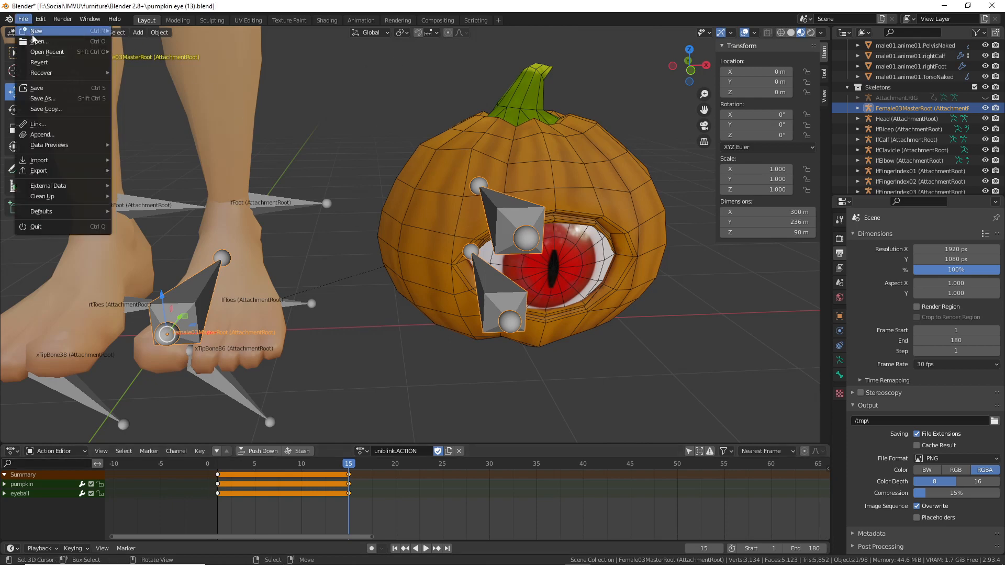
pyautogui.click(43, 98)
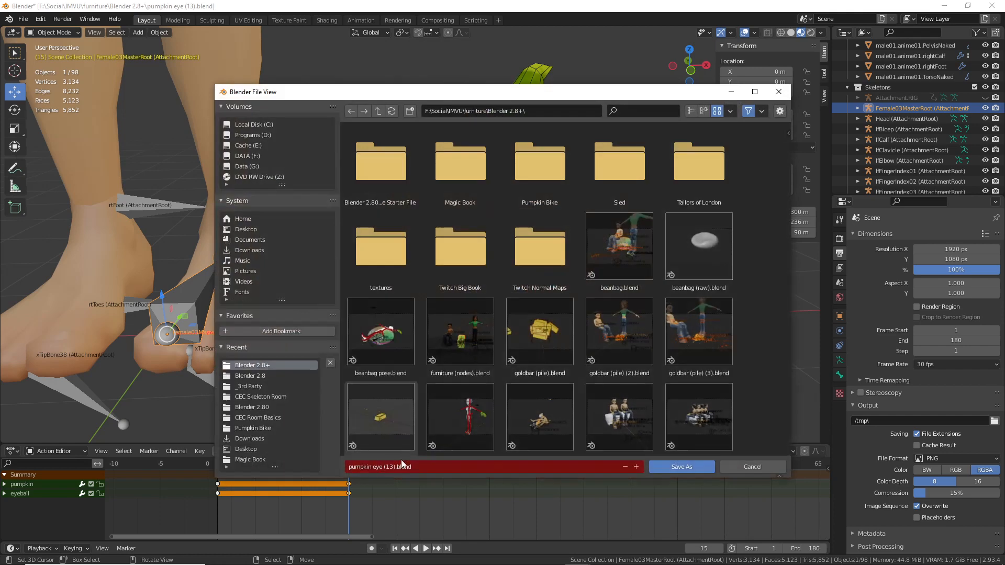
pyautogui.click(405, 463)
pyautogui.press('Right')
pyautogui.press('Left')
pyautogui.press('Left')
pyautogui.press('Left')
pyautogui.press('Left')
pyautogui.press('Left')
pyautogui.press('Left')
pyautogui.press('Left')
pyautogui.press('Left')
pyautogui.write('4')
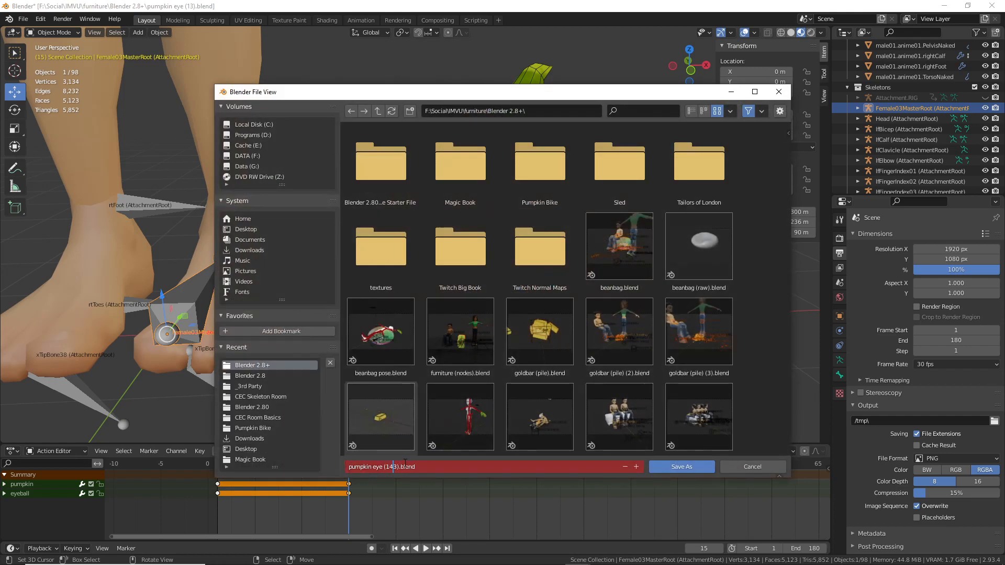
pyautogui.press('Delete')
pyautogui.press('Return')
pyautogui.click(682, 466)
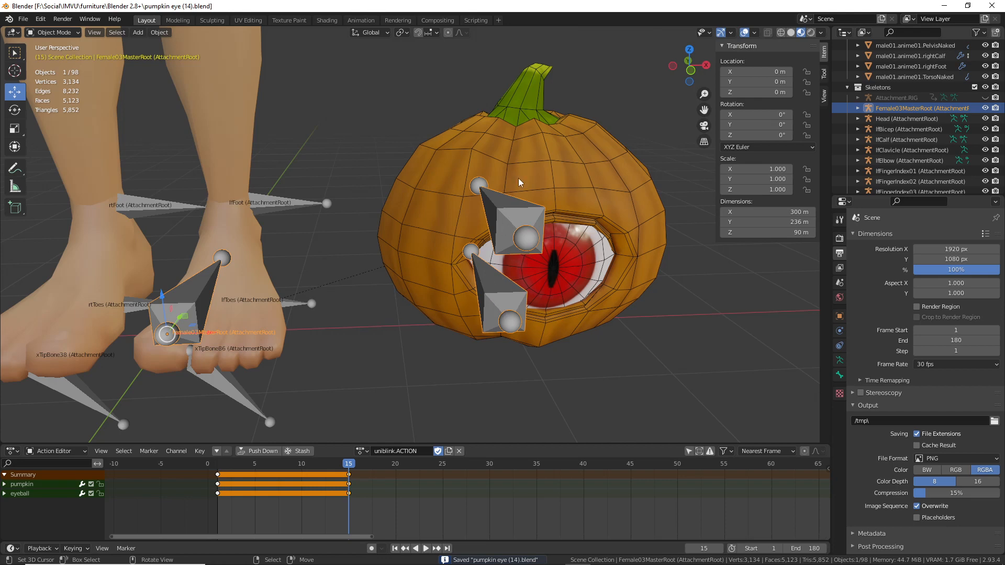
# - Select the pumpkin body together with its armature and start an FBX export named pumpkin eye (14).fbx
pyautogui.rightClick(532, 137)
pyautogui.keyDown('shift'); pyautogui.rightClick(488, 319); pyautogui.keyUp('shift')
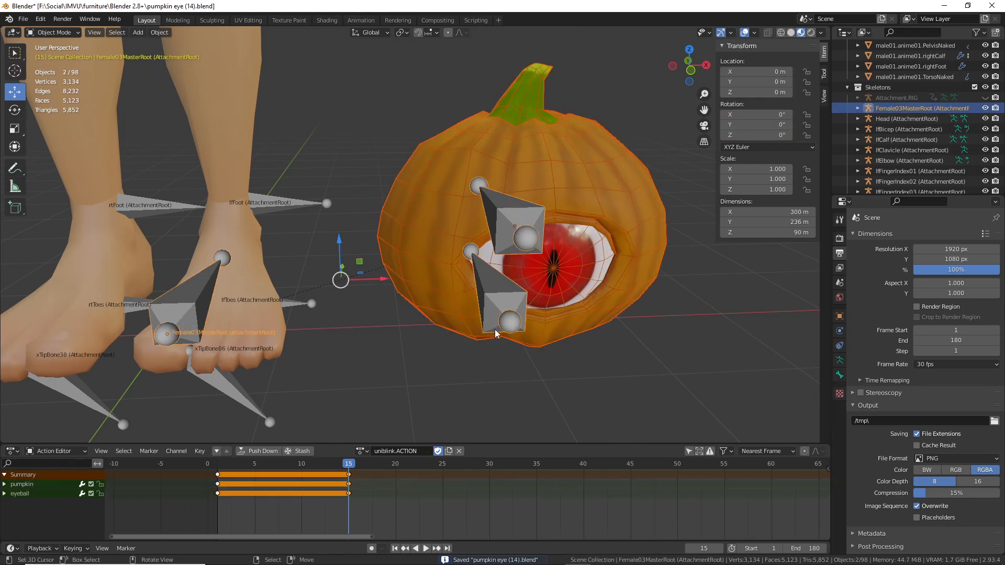
pyautogui.click(24, 20)
pyautogui.moveTo(40, 171)
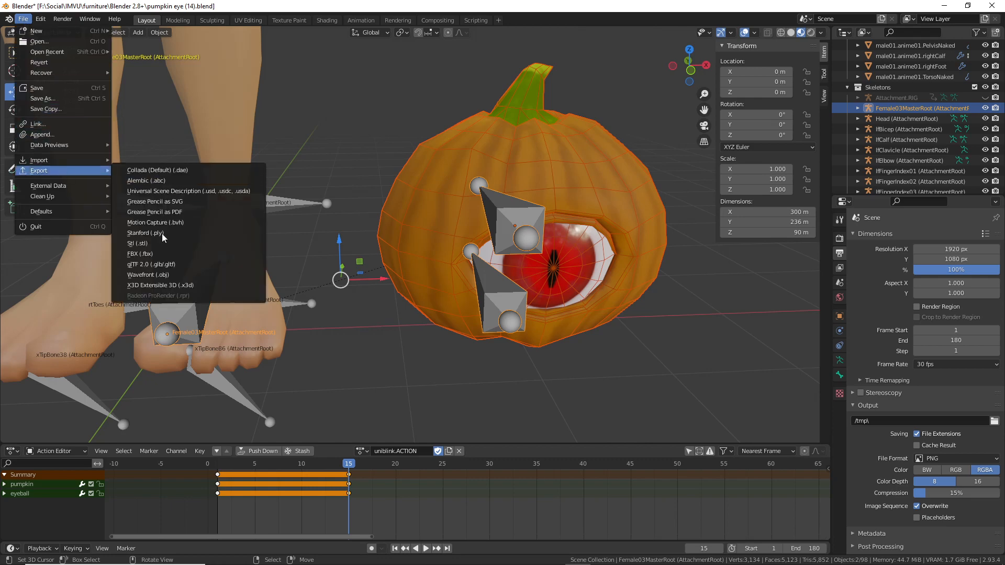
pyautogui.click(152, 254)
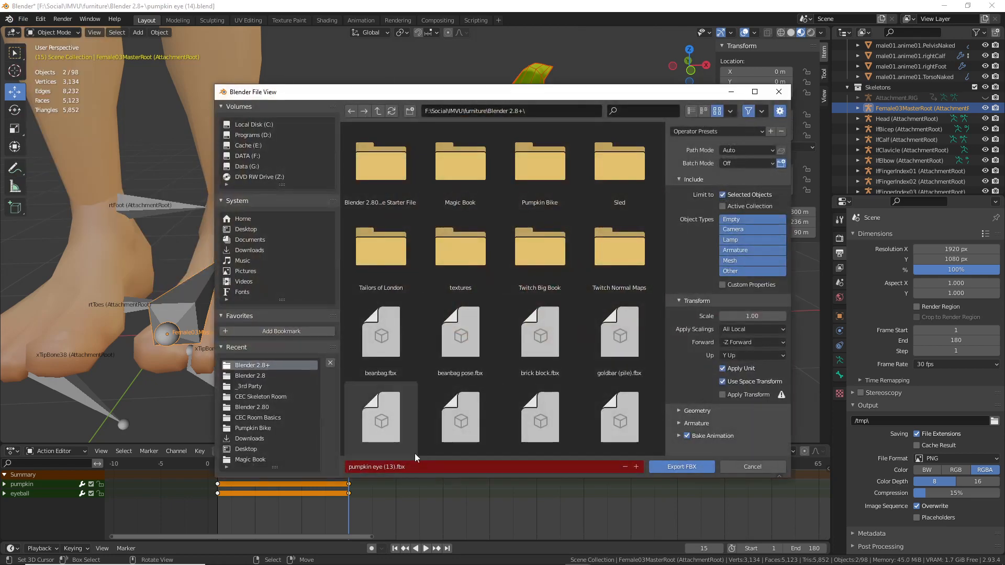
pyautogui.click(390, 467)
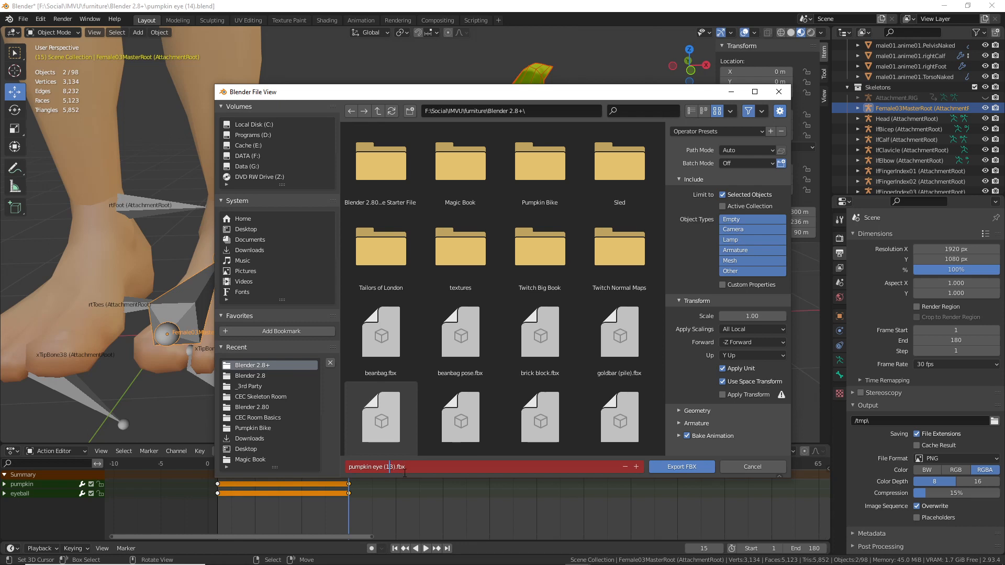
pyautogui.write('4')
pyautogui.press('Delete')
pyautogui.press('Return')
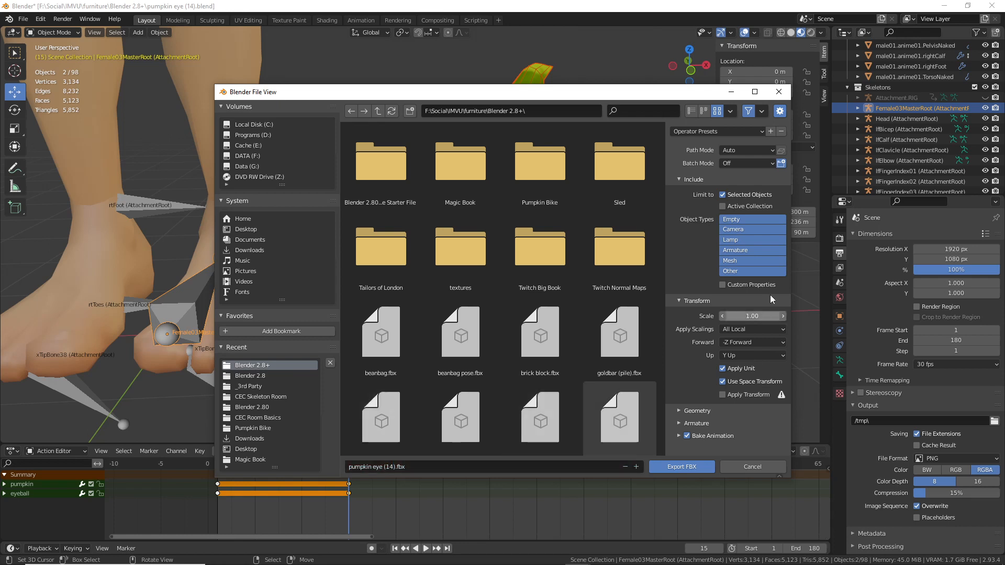
pyautogui.hotkey('ctrl', '2')
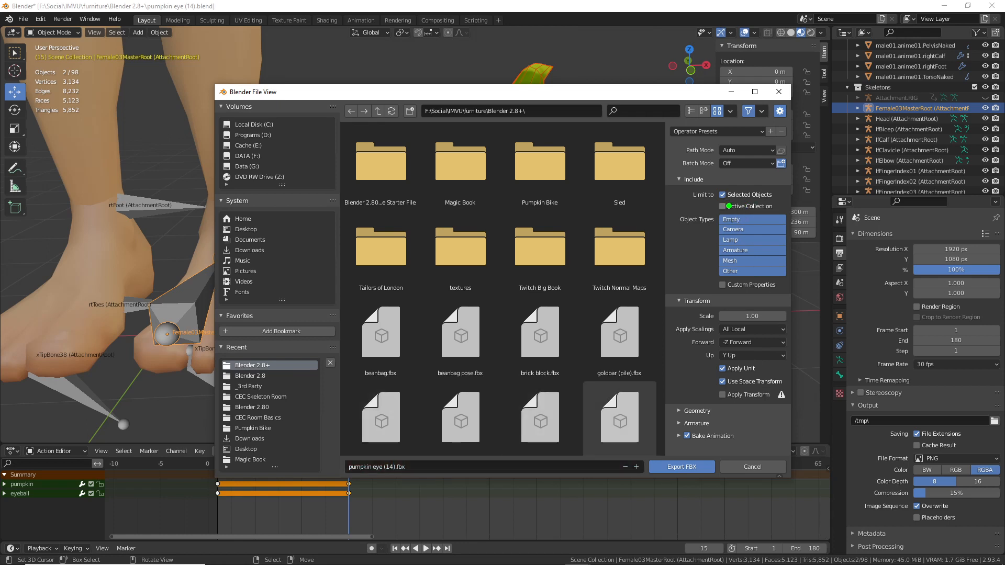
pyautogui.moveTo(711, 204)
pyautogui.mouseDown()
pyautogui.moveTo(770, 204)
pyautogui.moveTo(742, 348)
pyautogui.mouseUp()
pyautogui.press('Escape')
pyautogui.hotkey('ctrl', '2')
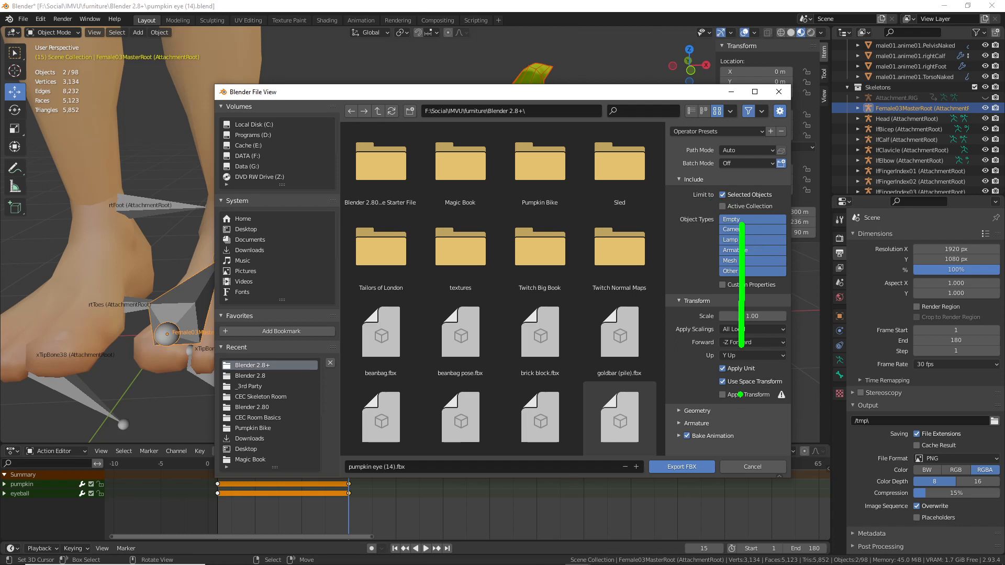
pyautogui.press('Escape')
# - Review the Geometry, Armature and Bake Animation export options and export the FBX file
pyautogui.click(680, 409)
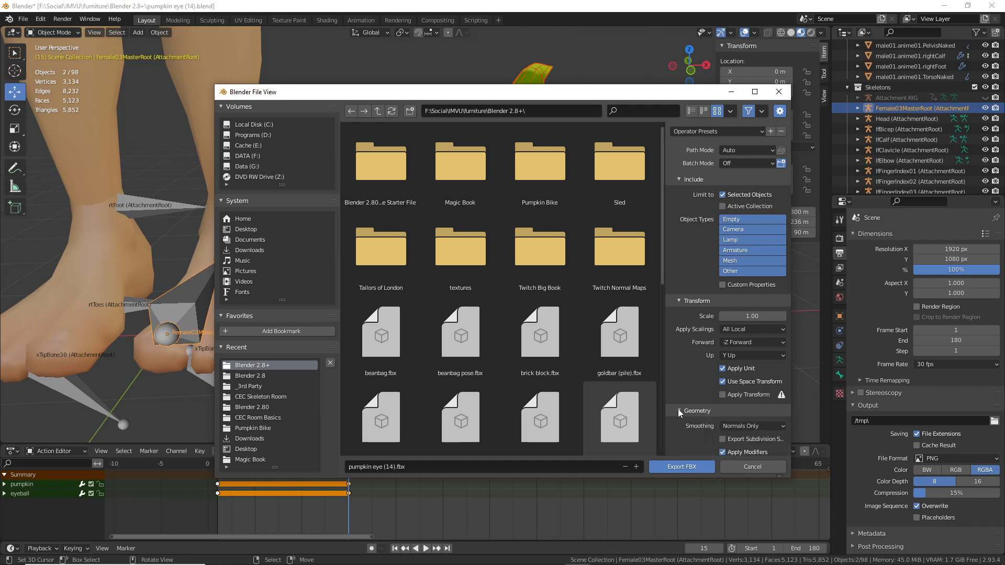
pyautogui.scroll(-3, 678, 409)
pyautogui.click(678, 438)
pyautogui.scroll(-4, 690, 397)
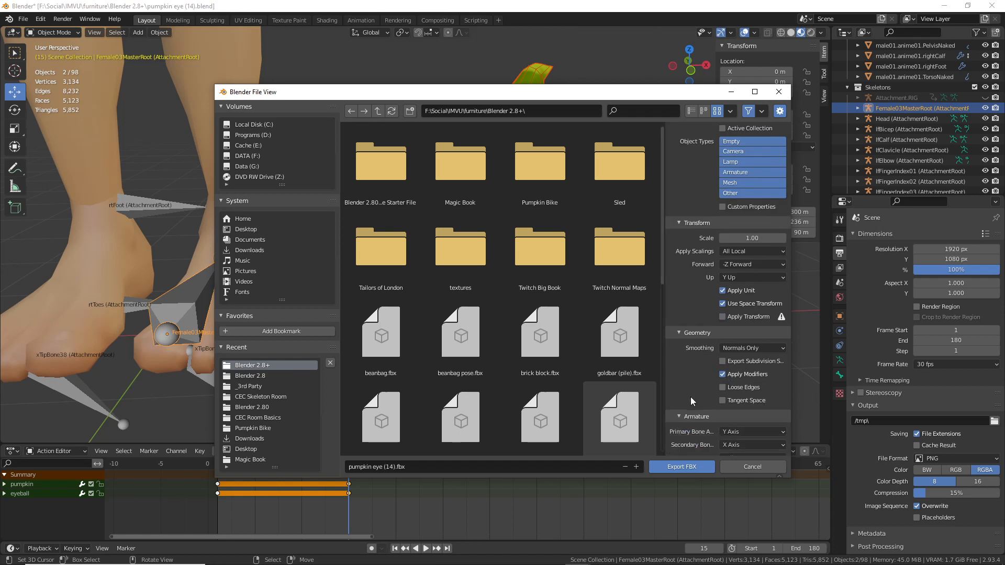
pyautogui.hotkey('ctrl', '2')
pyautogui.moveTo(717, 446); pyautogui.dragTo(789, 445)
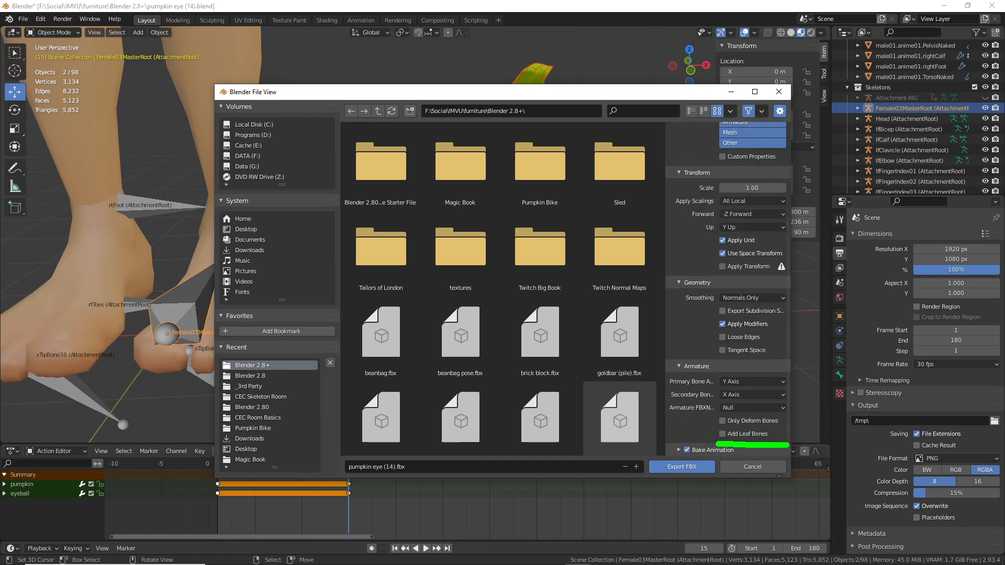
pyautogui.press('Escape')
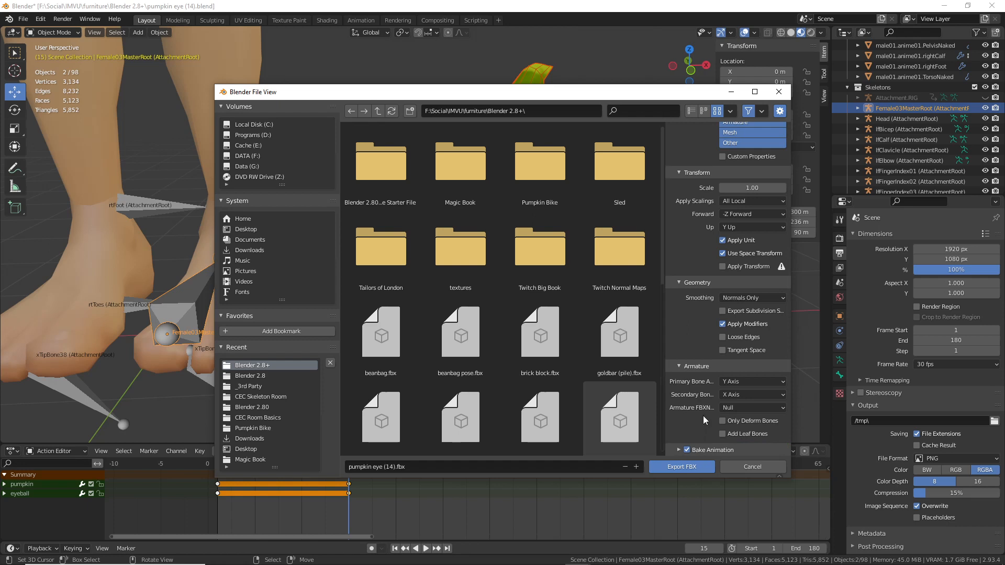
pyautogui.click(678, 450)
pyautogui.scroll(-4, 683, 414)
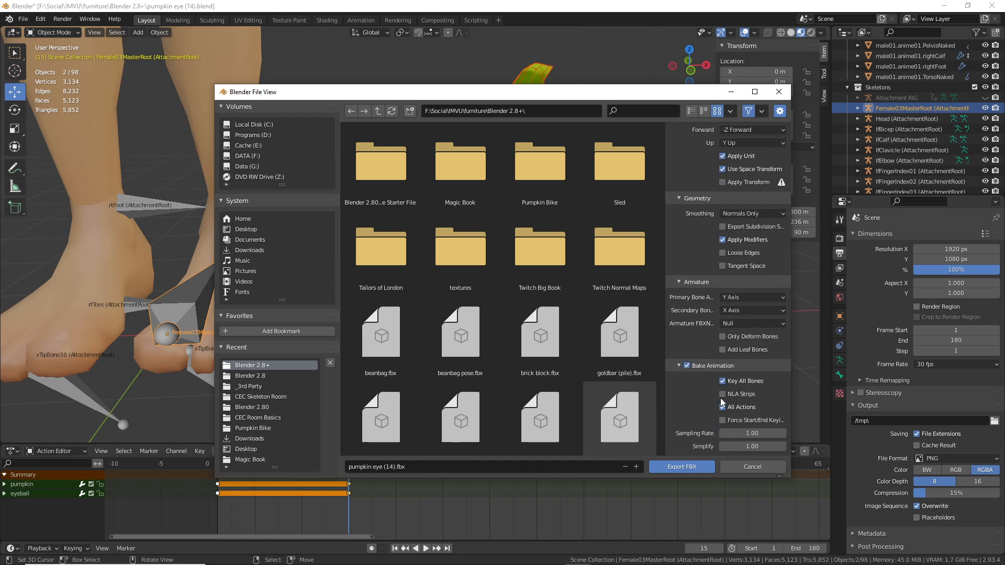
pyautogui.hotkey('ctrl', '2')
pyautogui.moveTo(765, 396); pyautogui.dragTo(818, 421)
pyautogui.click(791, 421)
pyautogui.click(720, 433)
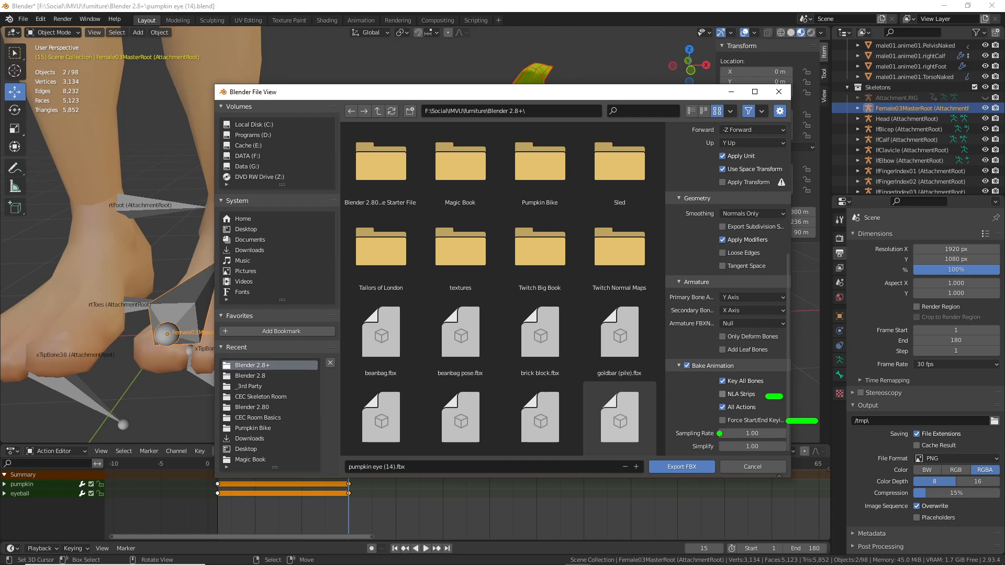
pyautogui.press('Escape')
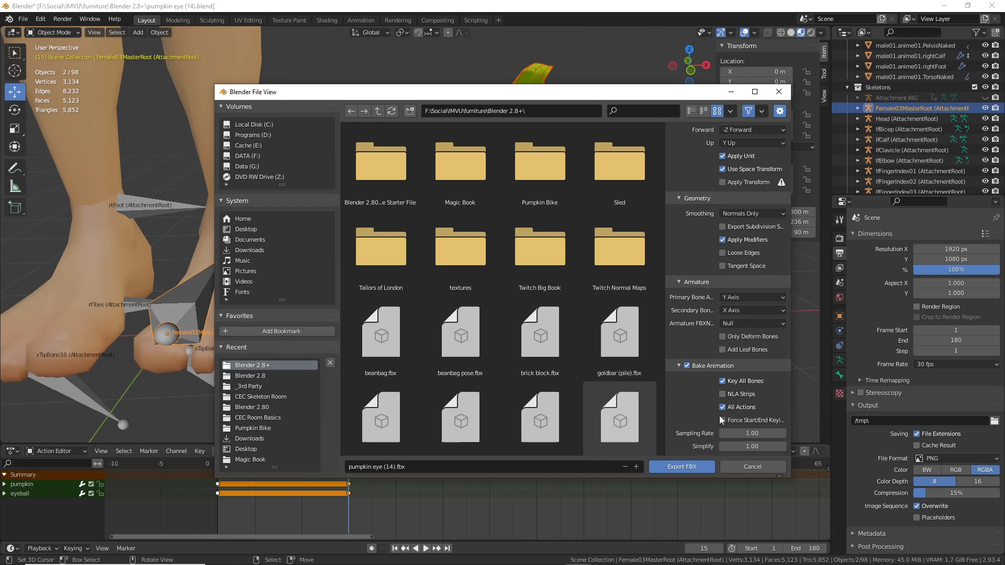
pyautogui.click(680, 467)
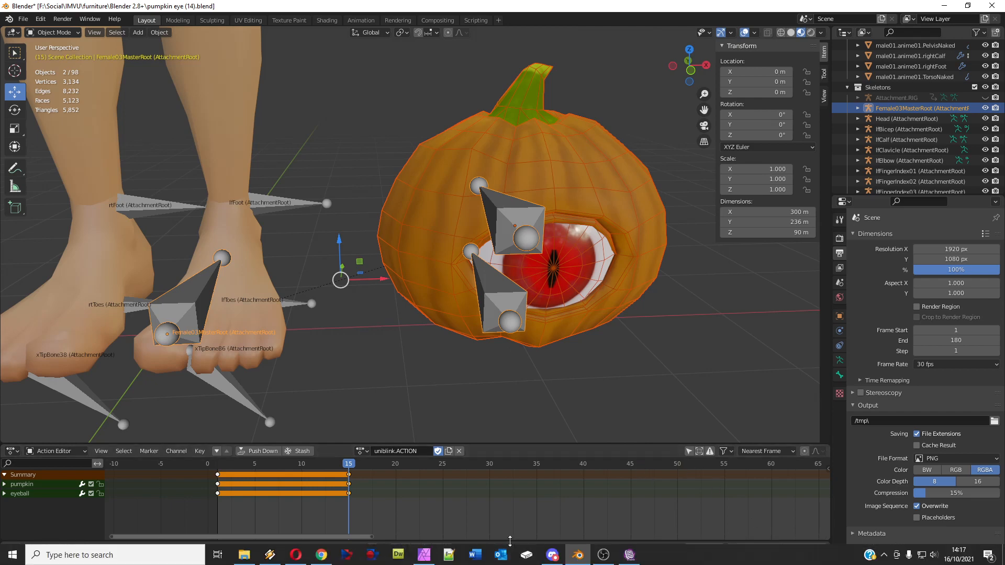
# - Switch to IMVU Studio and derive a new product from the Glasses King Gold men's accessory
pyautogui.click(630, 561)
pyautogui.scroll(-5, 419, 324)
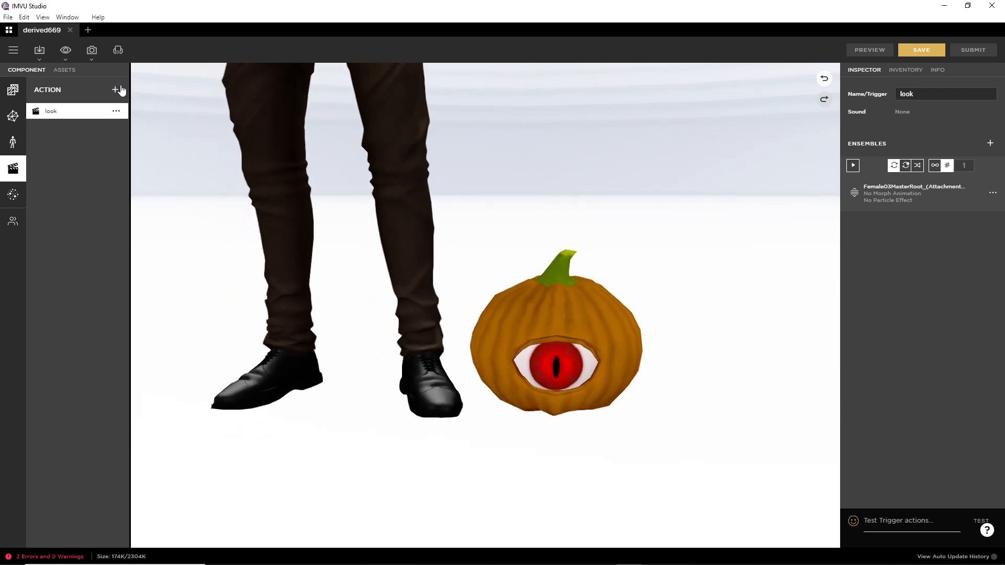
pyautogui.click(8, 30)
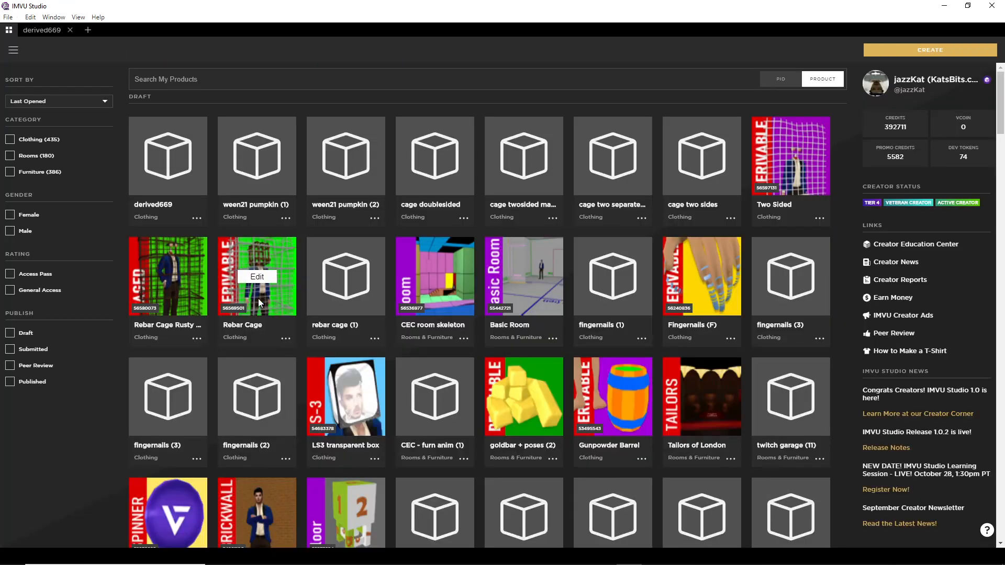
pyautogui.click(930, 50)
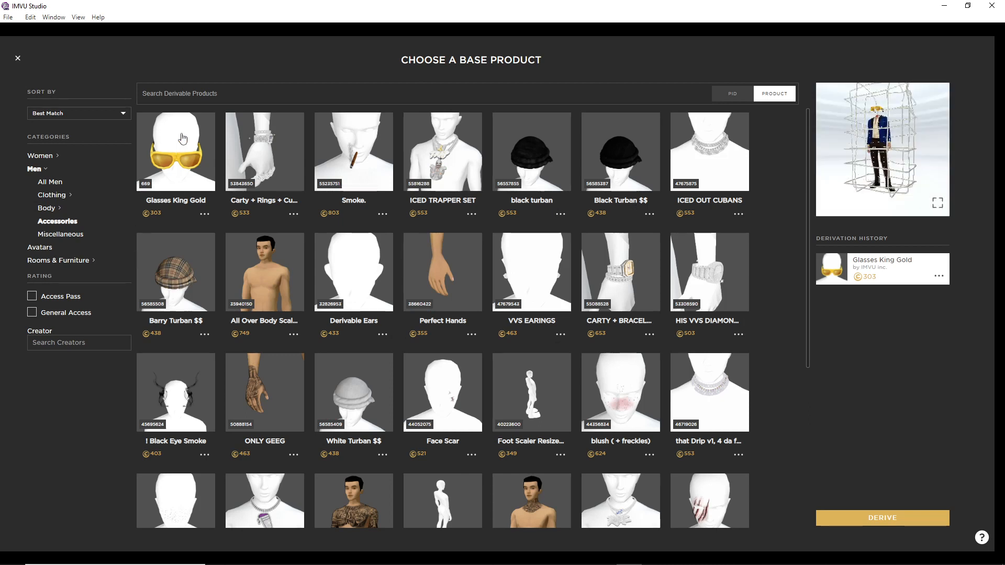
pyautogui.click(176, 150)
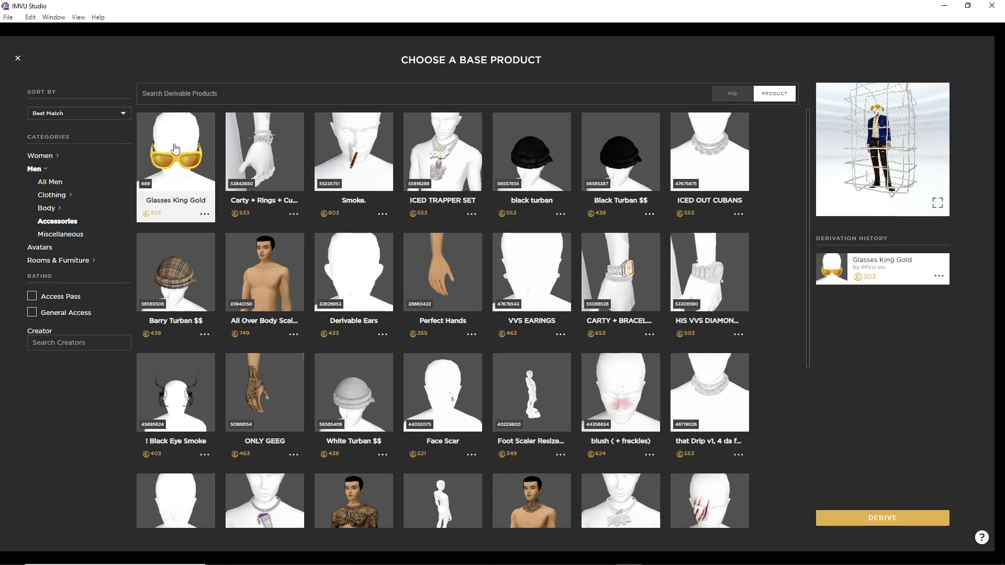
pyautogui.click(876, 520)
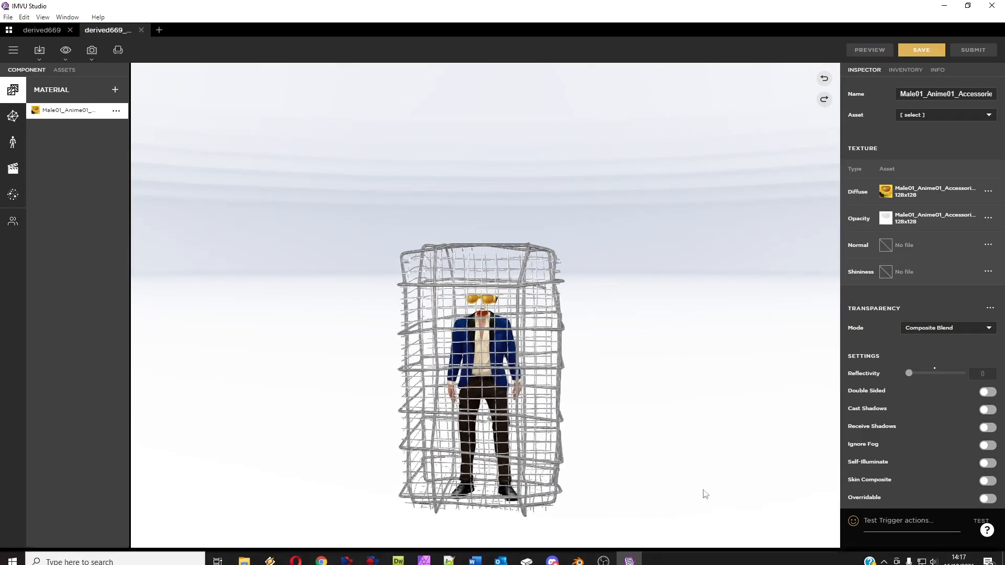
# - Filter the inventory to in-use items and remove the Rebar Cage from the avatar
pyautogui.moveTo(640, 194); pyautogui.dragTo(678, 234)
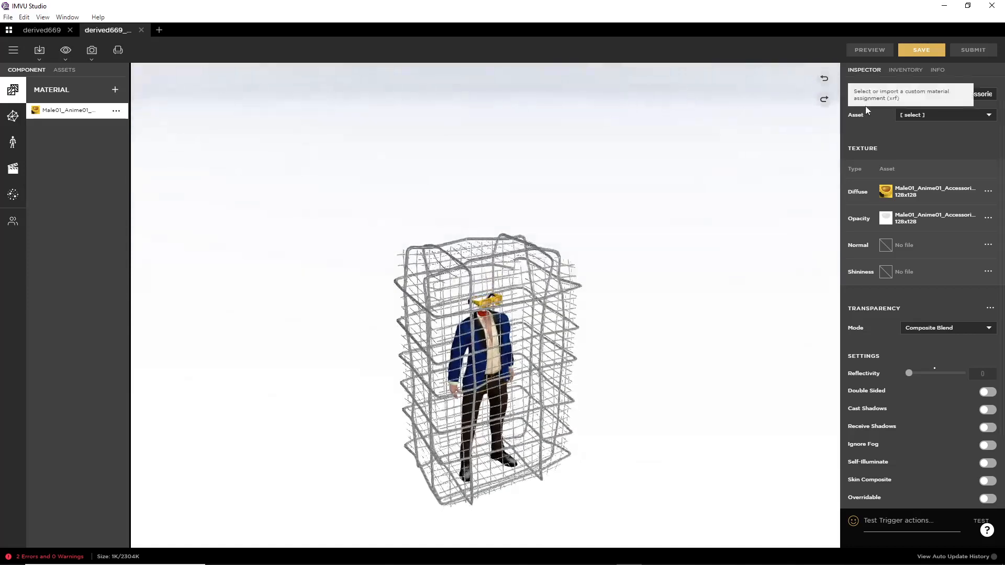
pyautogui.click(905, 70)
pyautogui.click(853, 112)
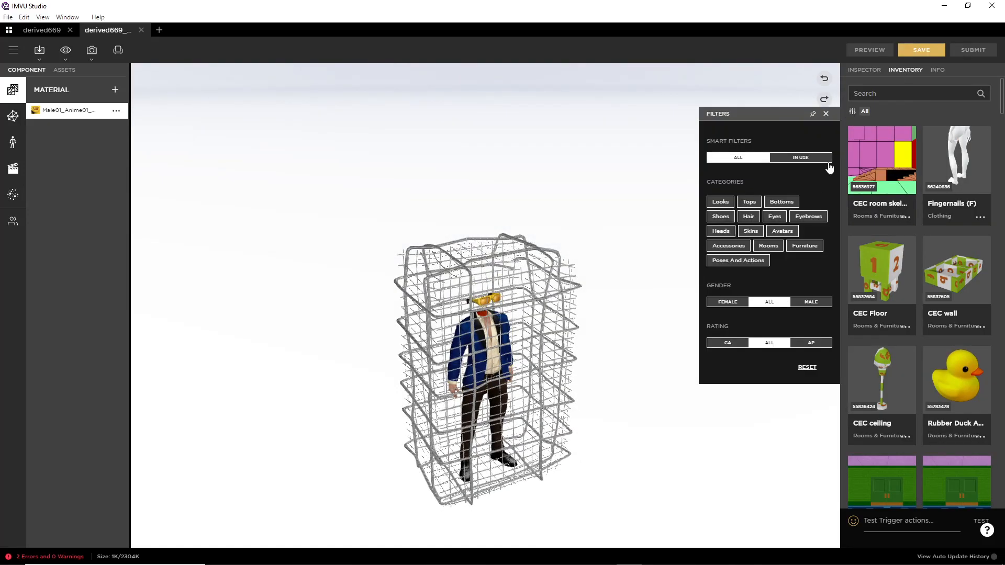
pyautogui.click(801, 157)
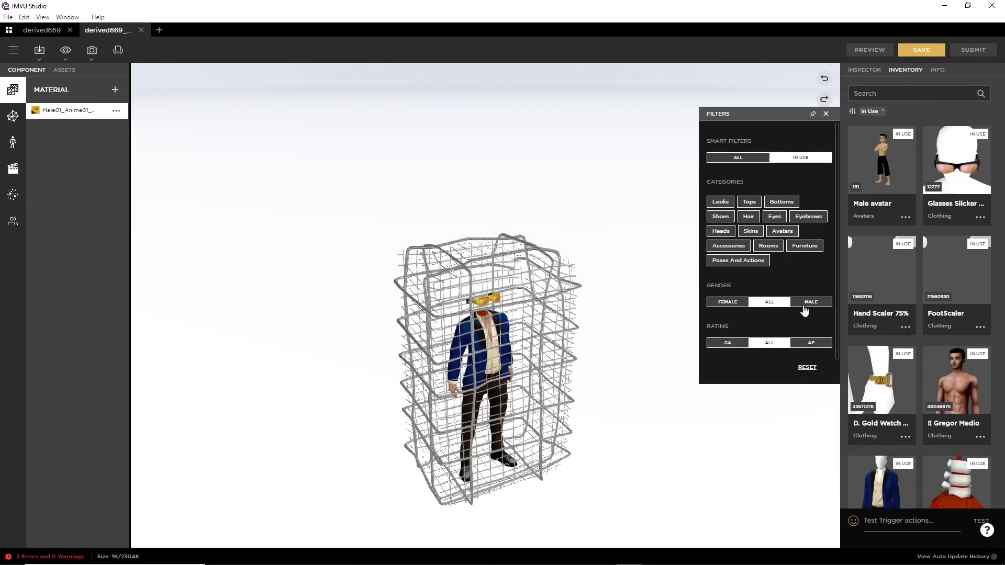
pyautogui.scroll(-3, 916, 408)
pyautogui.click(885, 441)
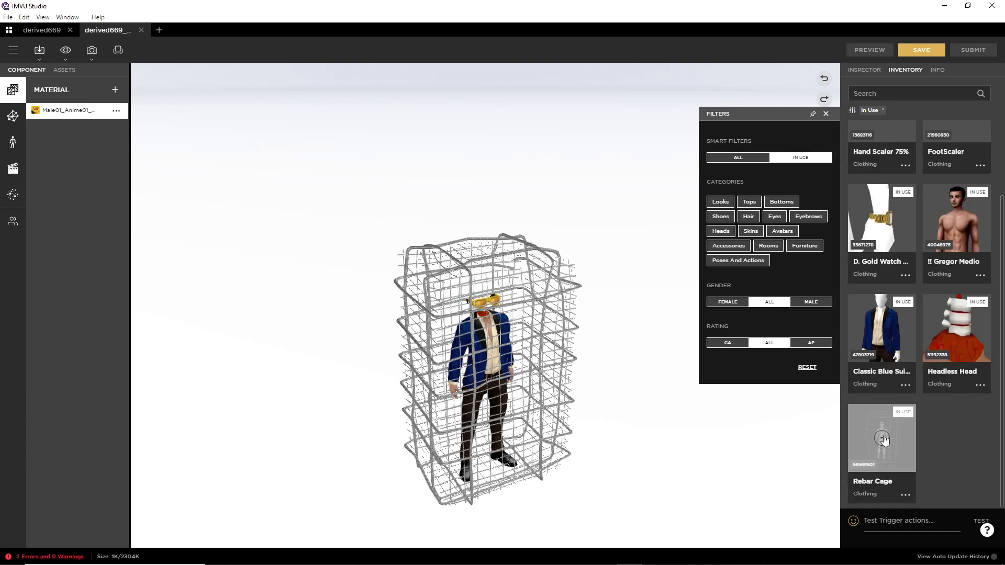
pyautogui.click(826, 115)
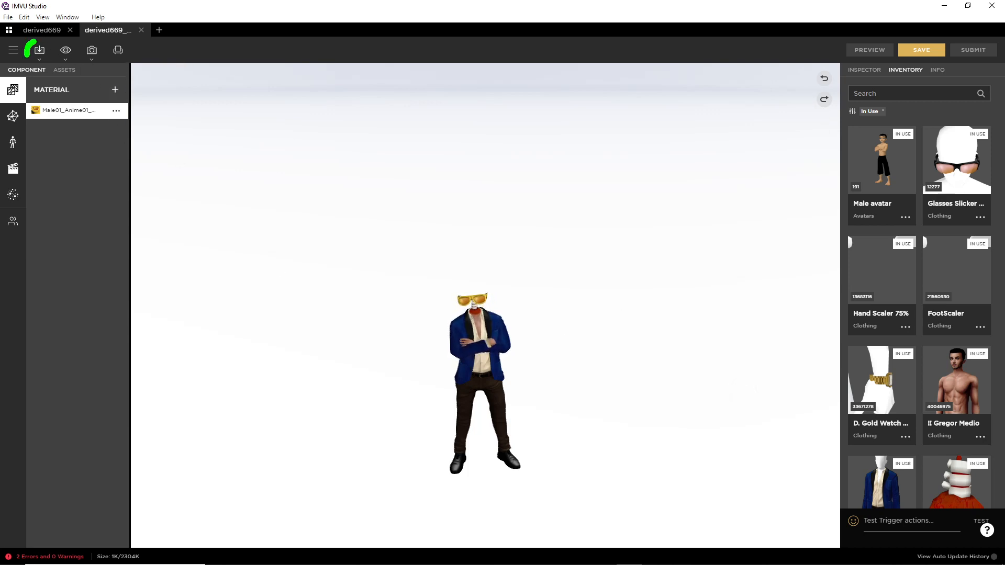
# - Load pumpkin eye (14).fbx from the Blender 2.8+ folder for FBX import into the new product
pyautogui.click(46, 47)
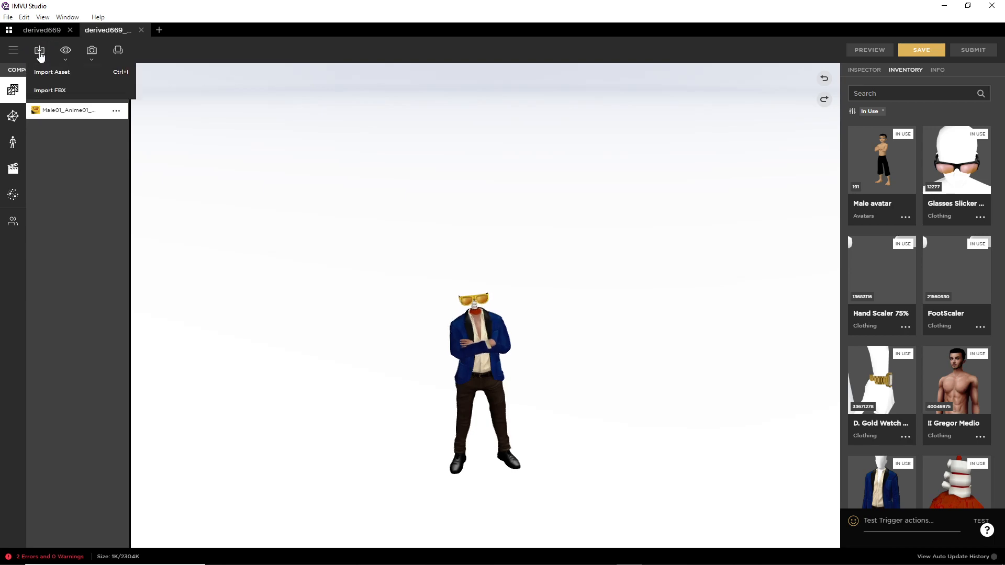
pyautogui.click(48, 87)
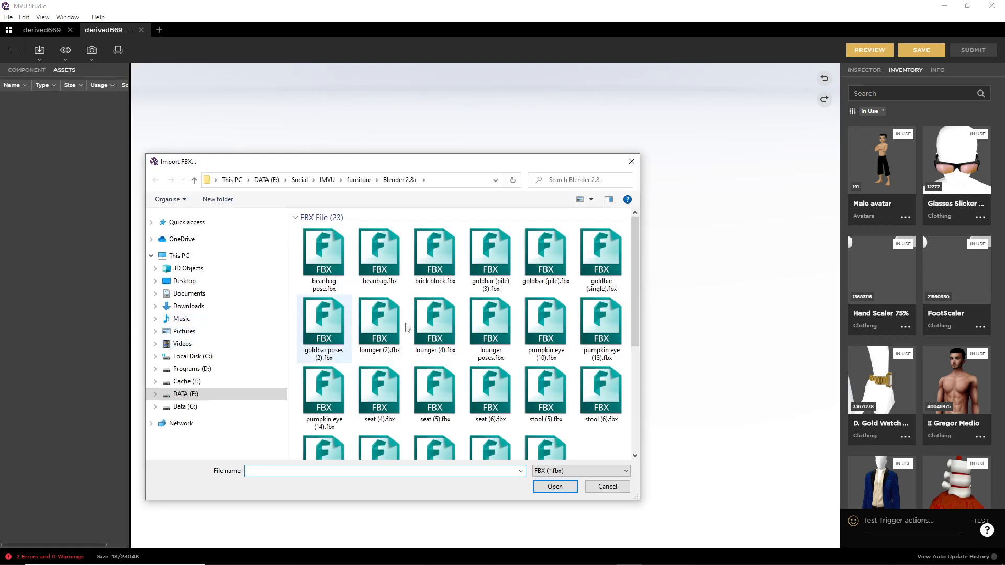
pyautogui.scroll(-3, 490, 327)
pyautogui.scroll(3, 519, 323)
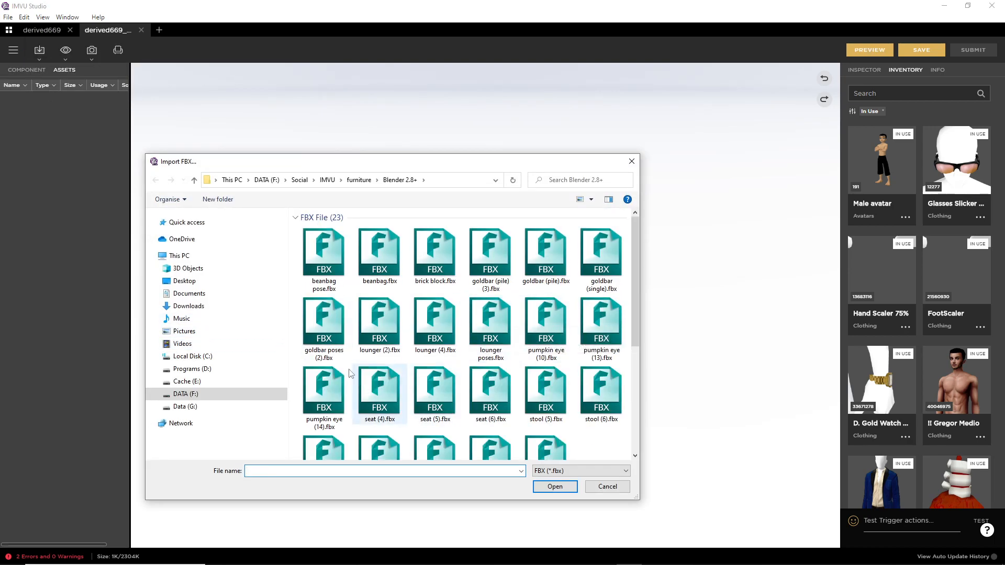
pyautogui.click(324, 398)
pyautogui.click(556, 487)
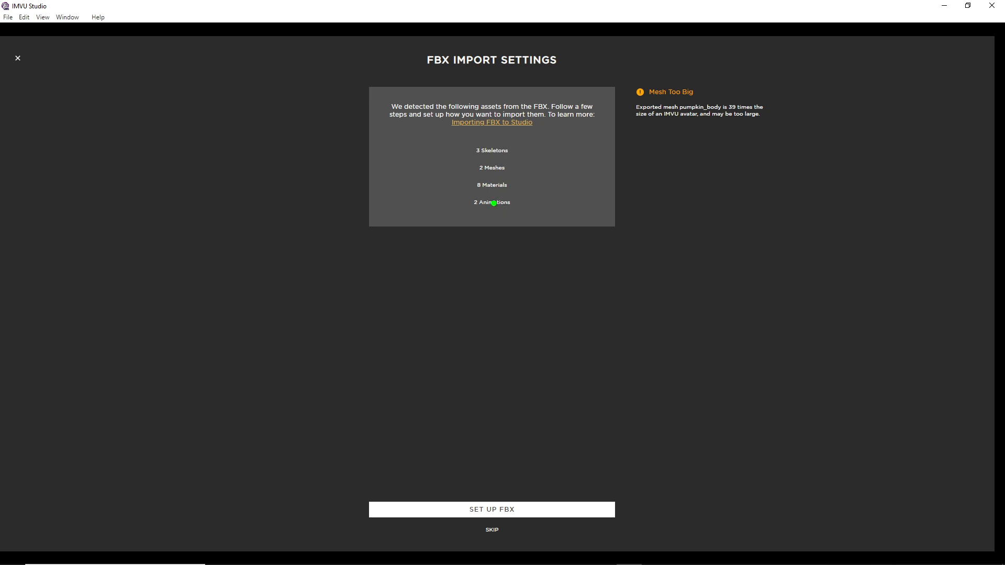
pyautogui.moveTo(470, 213); pyautogui.dragTo(508, 215)
pyautogui.press('Escape')
pyautogui.hotkey('ctrl', '2')
pyautogui.moveTo(485, 142)
pyautogui.mouseDown()
pyautogui.moveTo(474, 142)
pyautogui.moveTo(484, 139)
pyautogui.mouseUp()
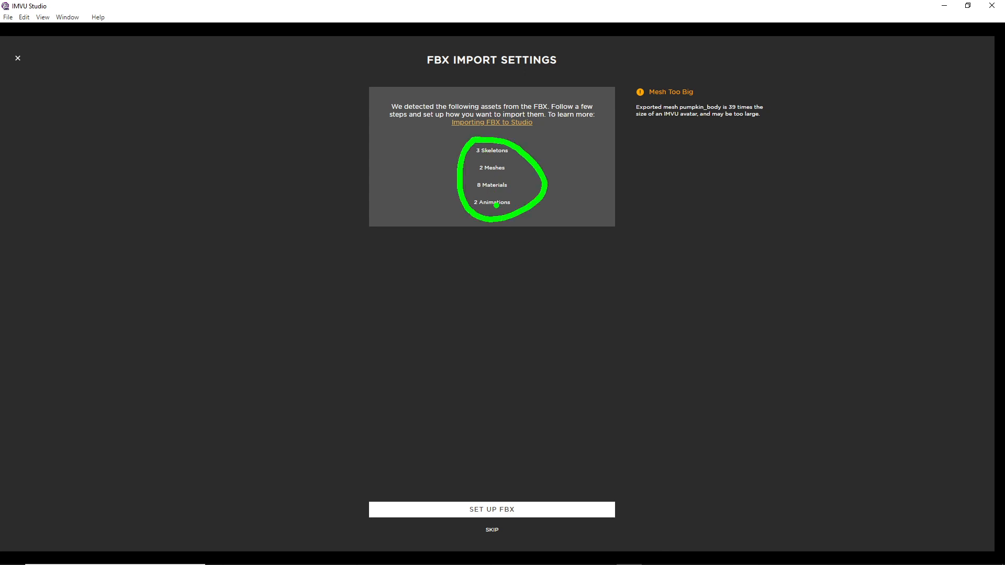
pyautogui.press('Escape')
# - Set up the FBX import with a skeleton scale of 0.01 and AttachmentRoot as the skeleton
pyautogui.click(492, 509)
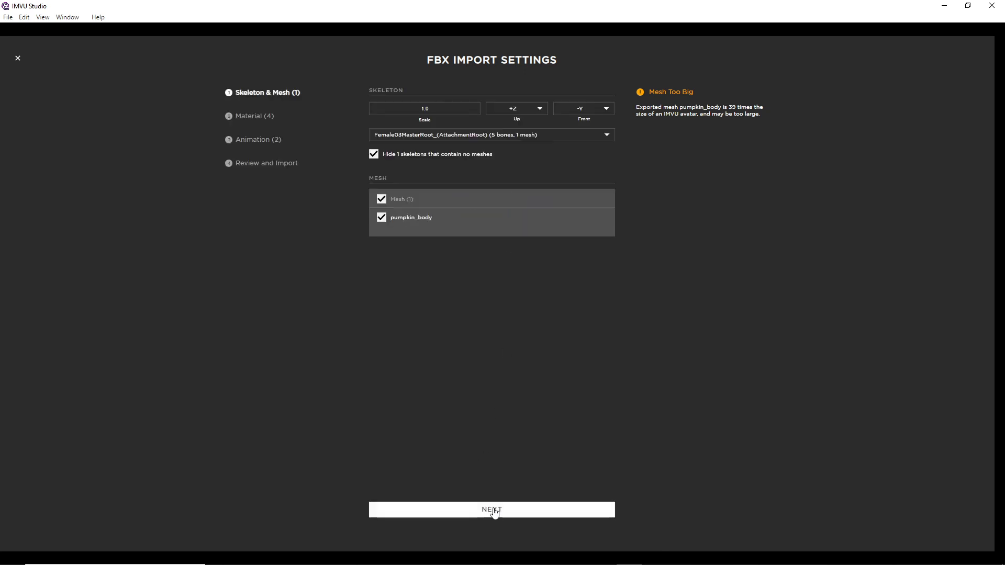
pyautogui.doubleClick(422, 108)
pyautogui.write('0.01')
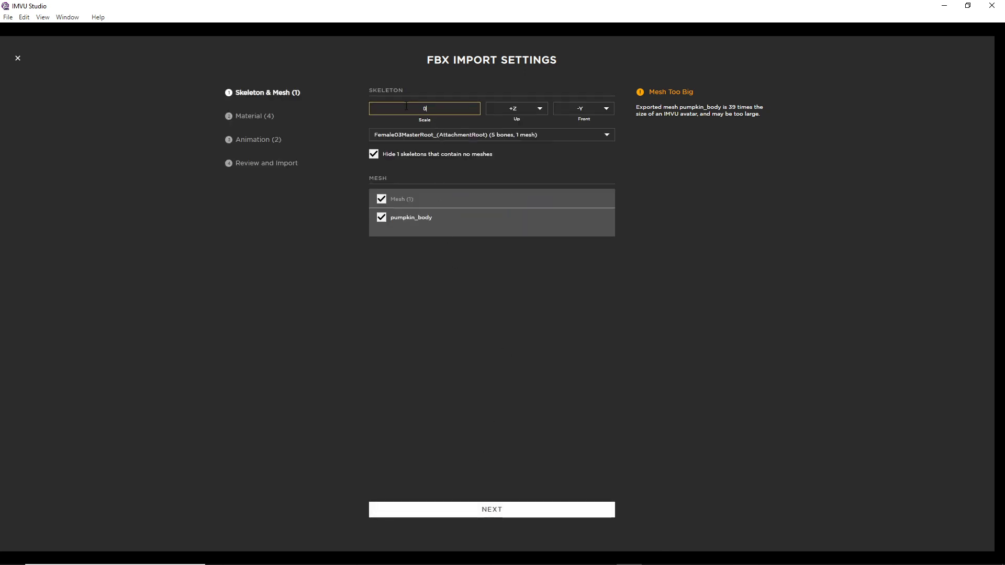
pyautogui.click(433, 135)
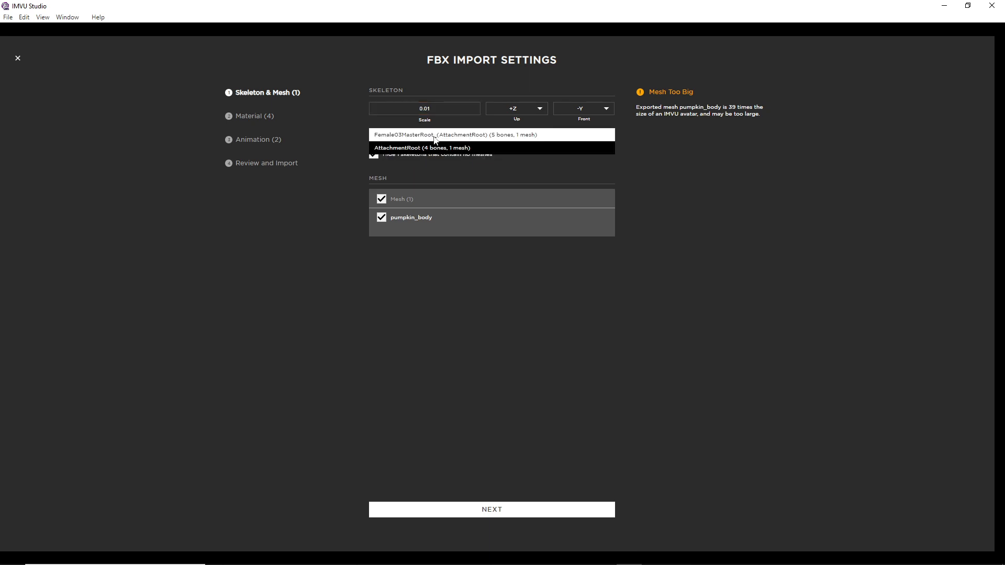
pyautogui.click(437, 150)
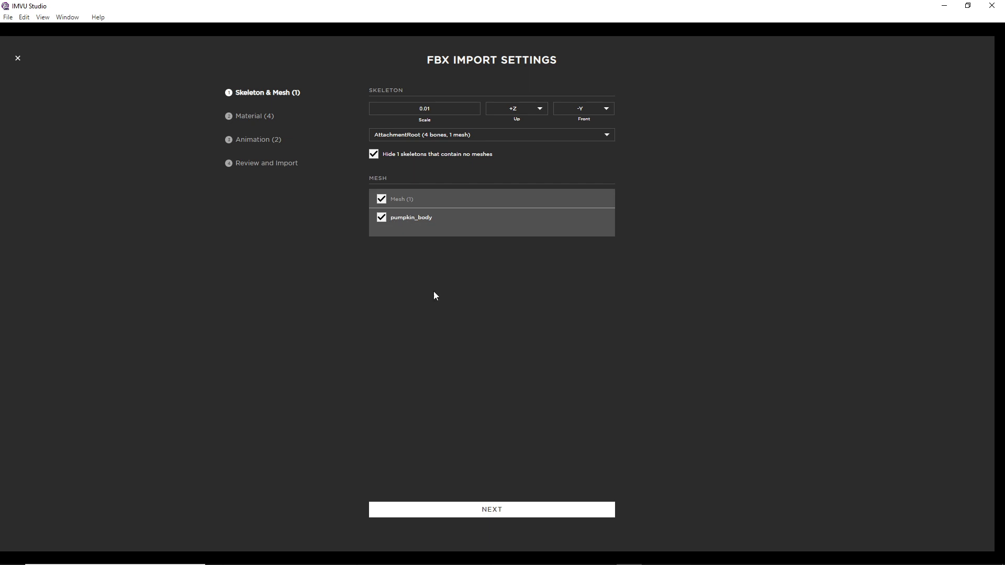
# - Check the materials and animations listed for import and cancel the FBX import
pyautogui.click(488, 509)
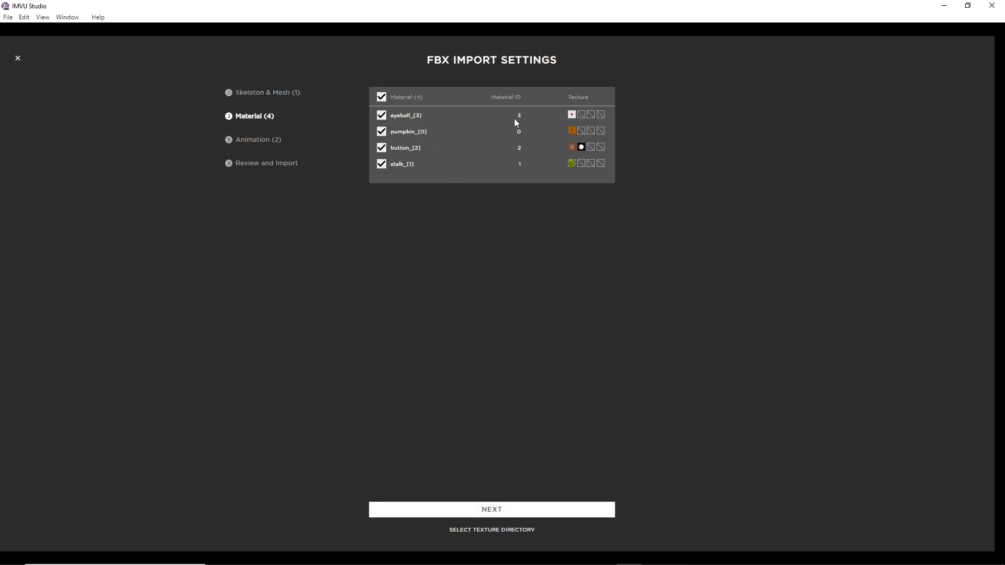
pyautogui.click(498, 513)
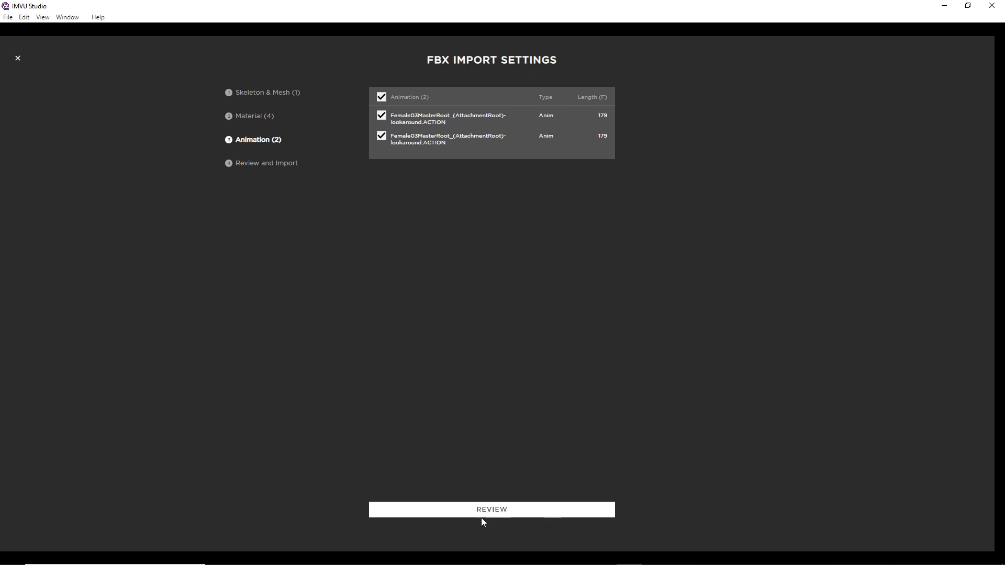
pyautogui.click(17, 59)
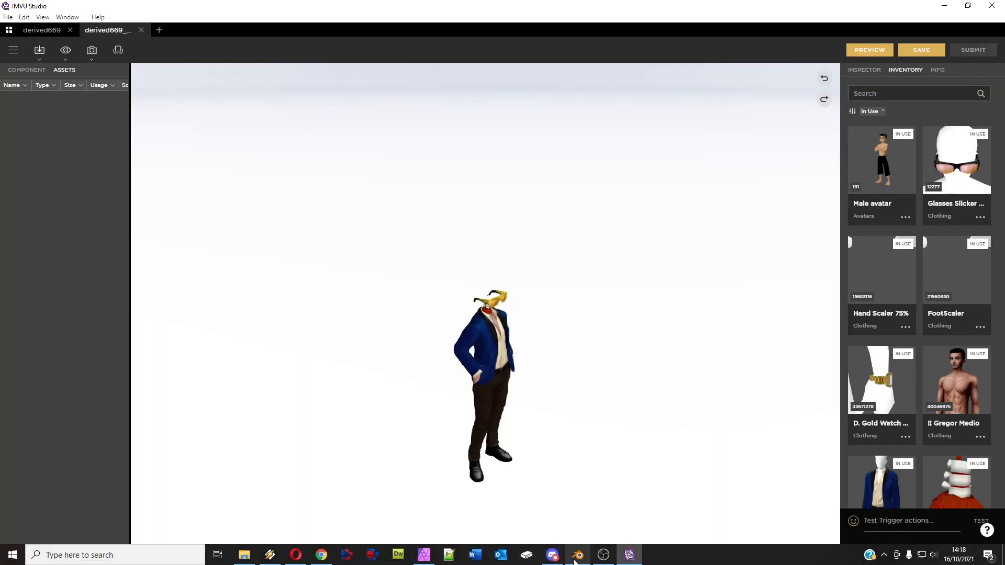
# - Switch to Blender, select the pumpkin body and play back its uniblink.MORPH action in the Shape Key Editor
pyautogui.click(577, 558)
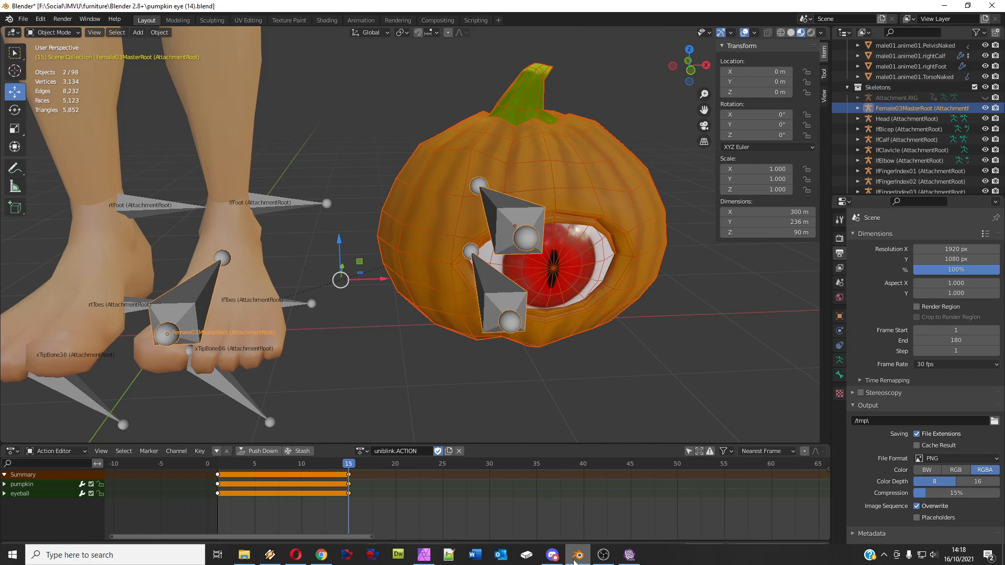
pyautogui.scroll(-4, 435, 274)
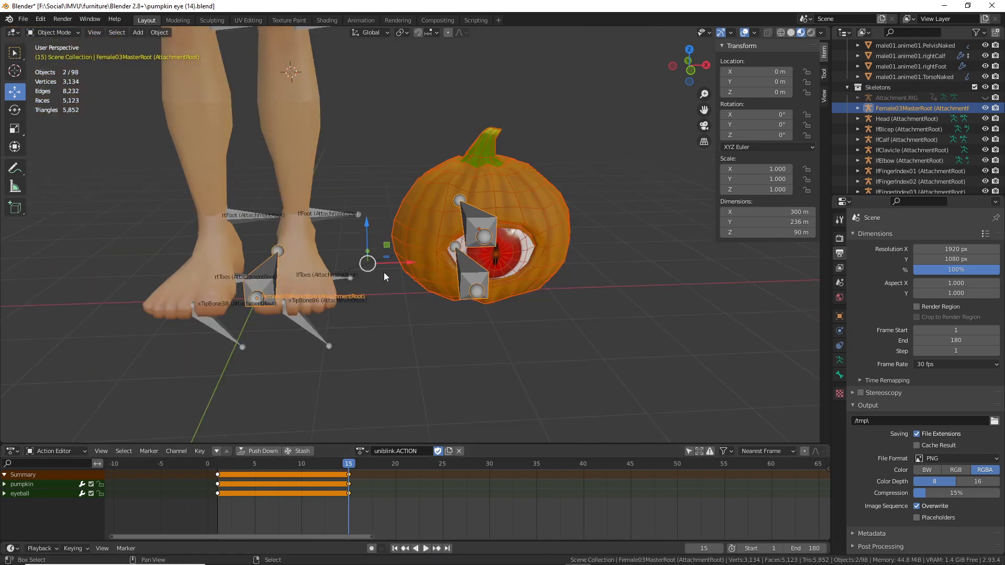
pyautogui.scroll(2, 398, 294)
pyautogui.click(466, 259)
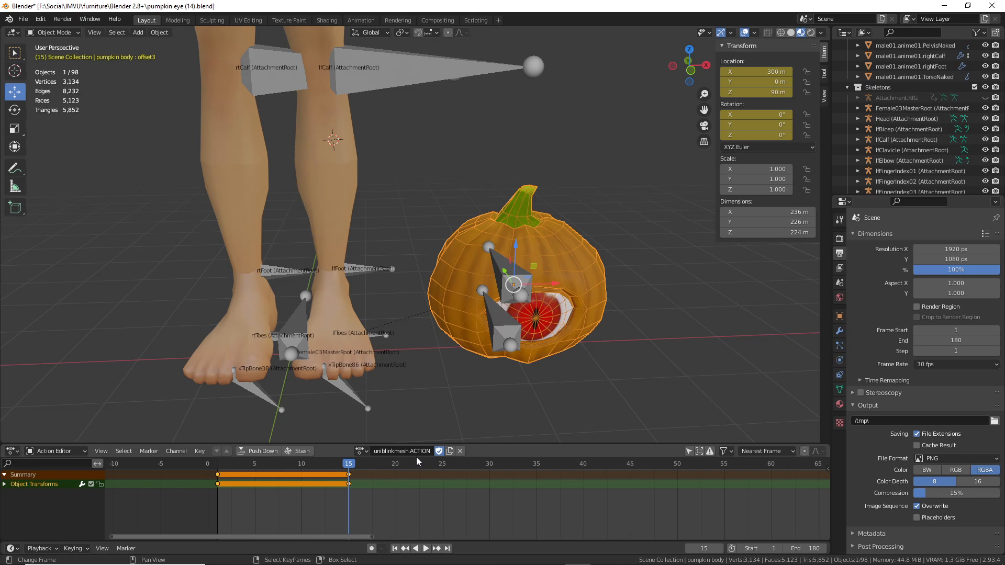
pyautogui.rightClick(508, 332)
pyautogui.rightClick(547, 300)
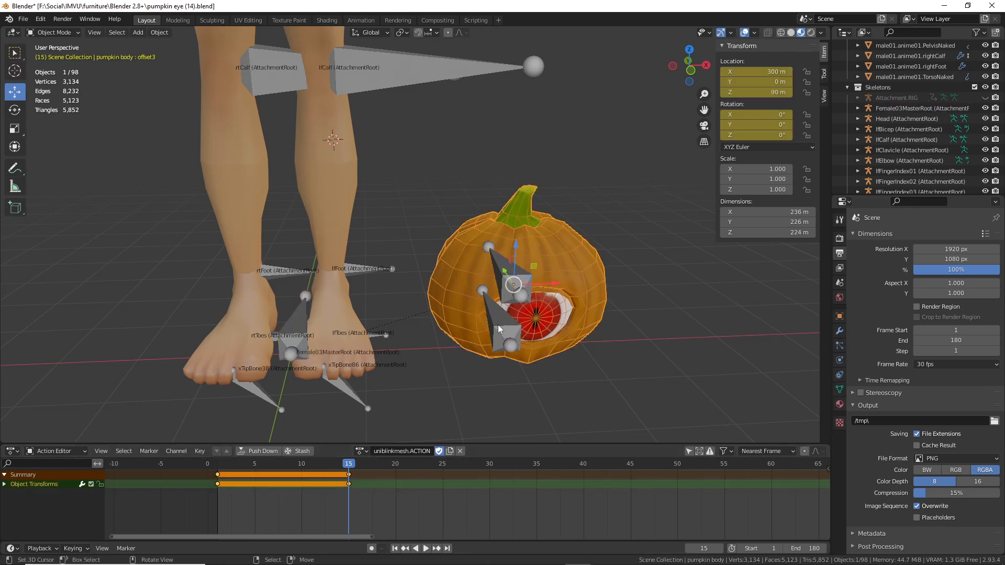
pyautogui.click(56, 452)
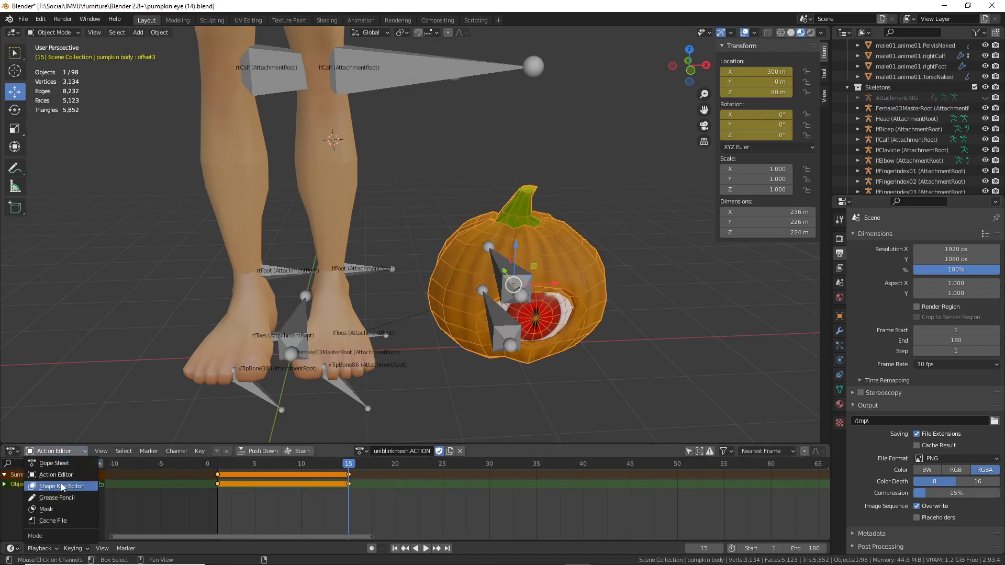
pyautogui.click(61, 486)
pyautogui.click(218, 476)
pyautogui.press('space')
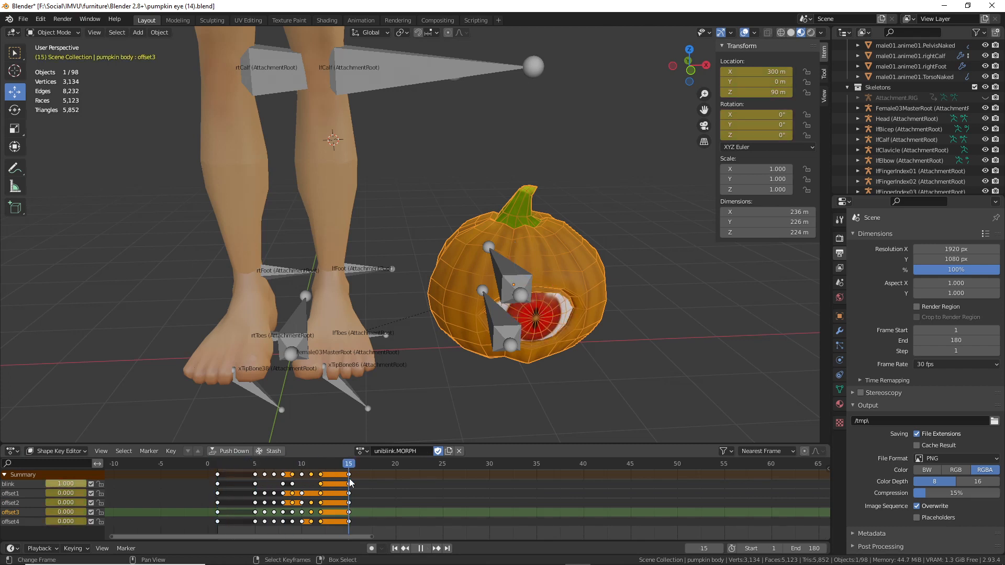
pyautogui.press('space')
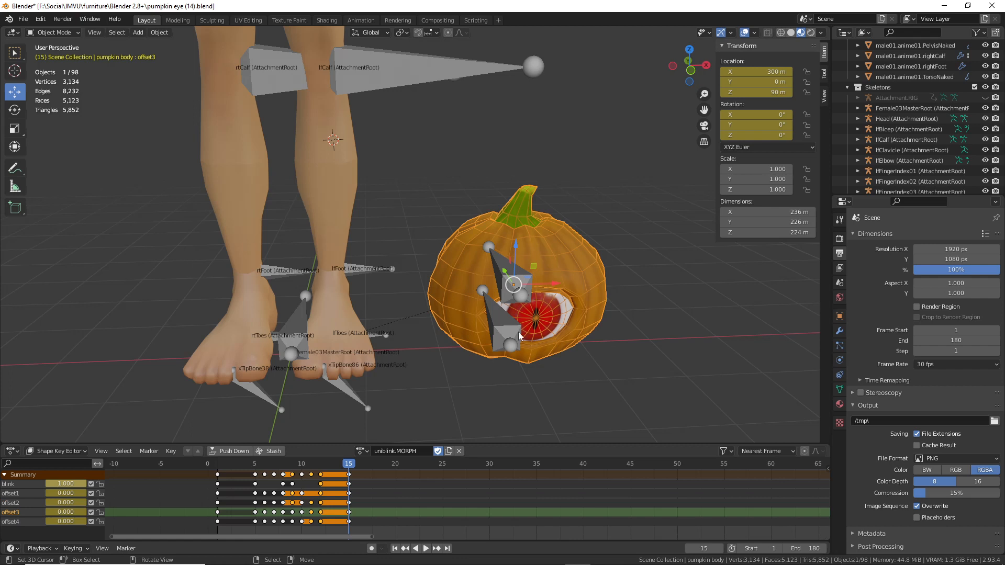
# - Assign idle.ACTION to the Female03MasterRoot armature in the Action Editor and play it back from frame 0
pyautogui.click(494, 330)
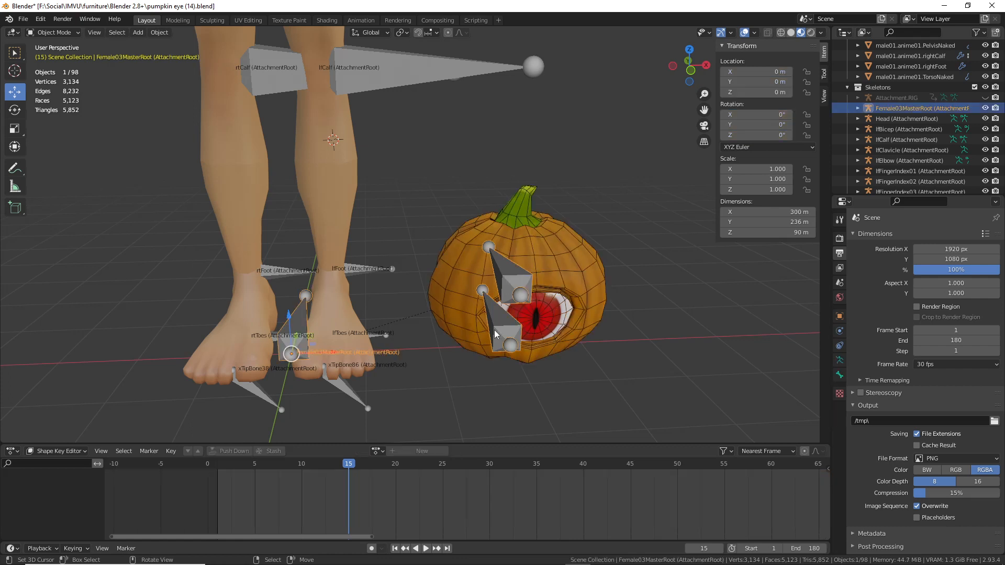
pyautogui.click(59, 450)
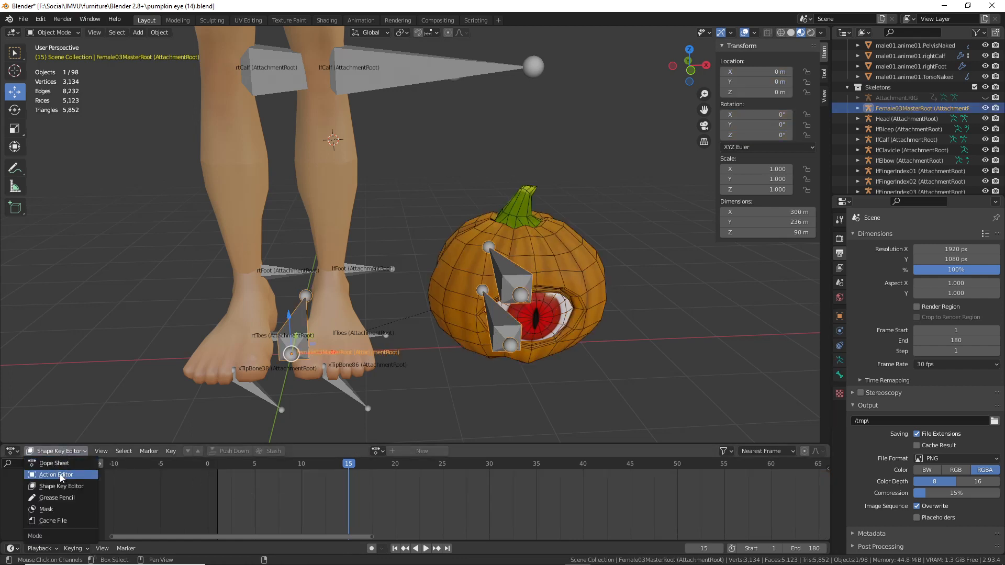
pyautogui.click(58, 475)
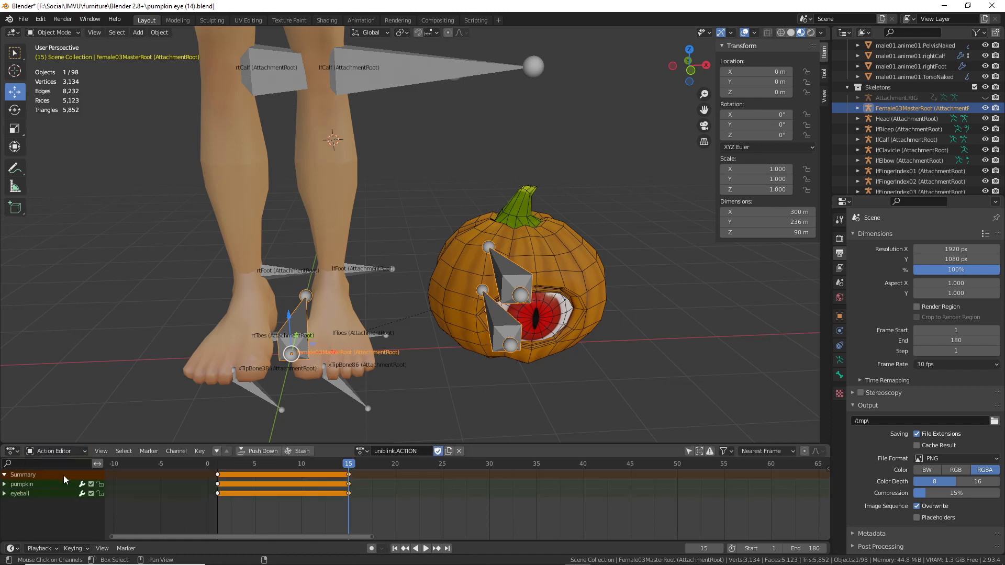
pyautogui.click(362, 451)
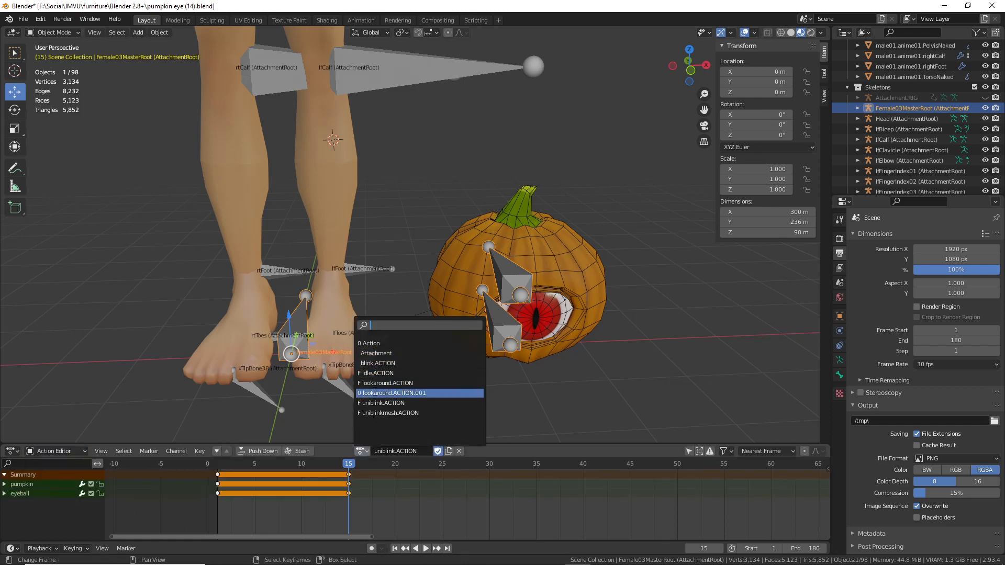
pyautogui.click(376, 373)
pyautogui.press('space')
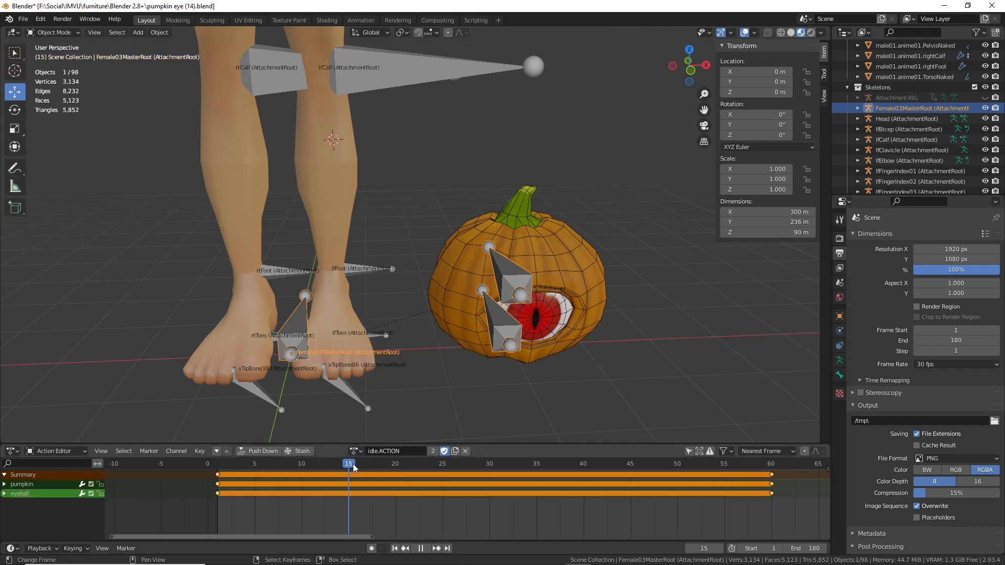
pyautogui.click(211, 485)
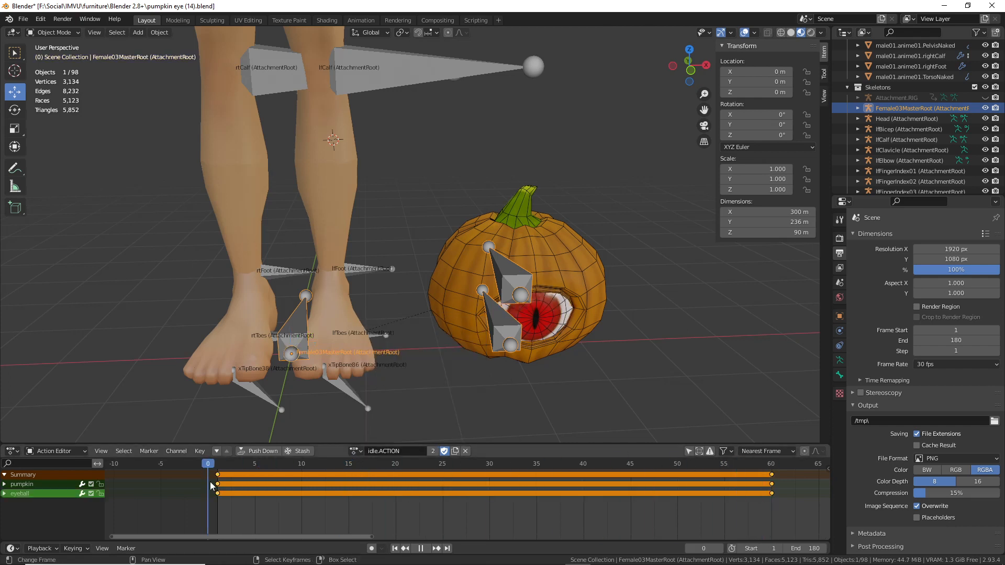
# - Scrub through idle.ACTION up to frame 38 to check the armature's motion
pyautogui.moveTo(211, 484); pyautogui.dragTo(563, 479)
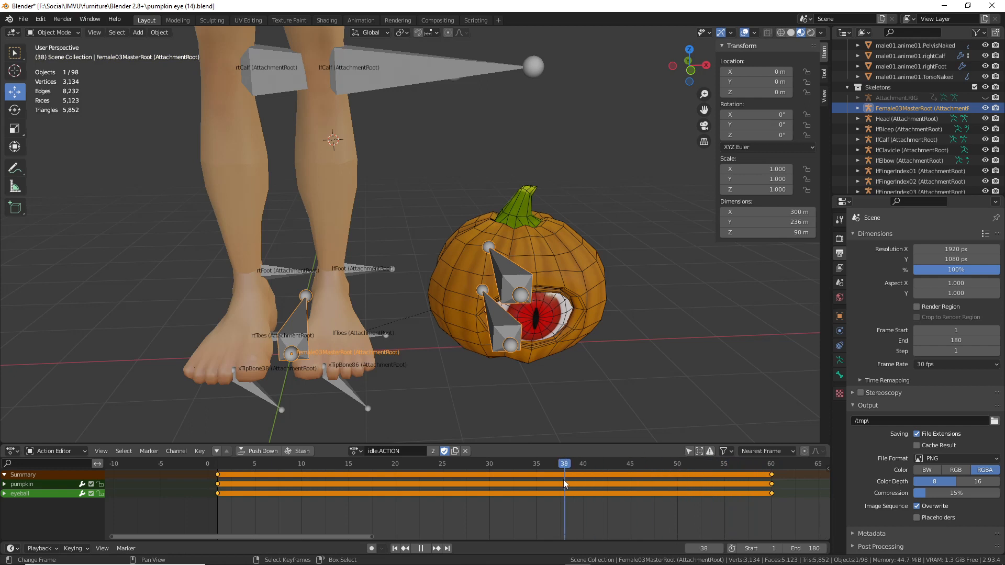
pyautogui.hotkey('ctrl', '2')
pyautogui.moveTo(363, 444)
pyautogui.mouseDown()
pyautogui.moveTo(385, 465)
pyautogui.moveTo(353, 436)
pyautogui.mouseUp()
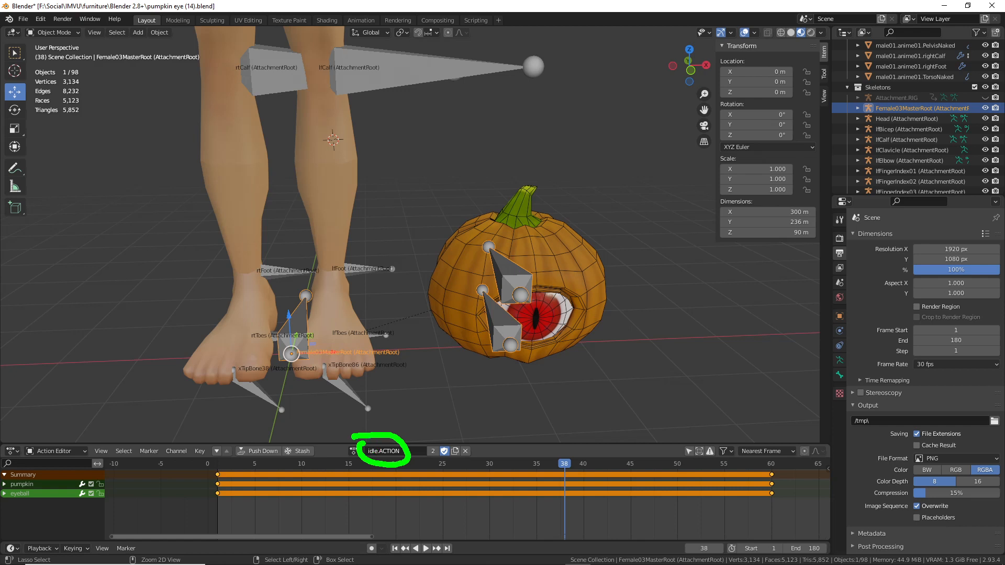
pyautogui.moveTo(205, 507); pyautogui.dragTo(801, 499)
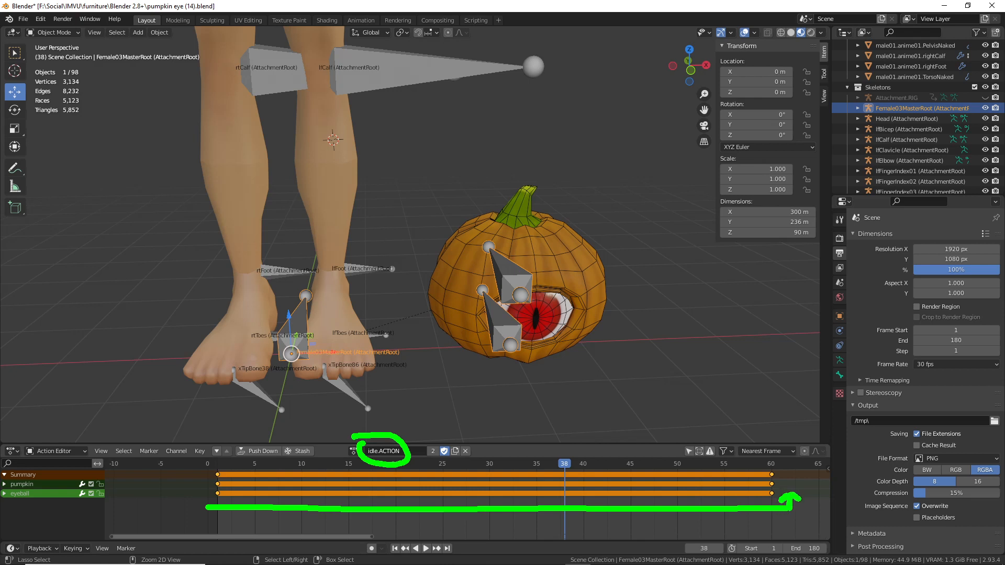
pyautogui.moveTo(205, 497)
pyautogui.mouseDown()
pyautogui.moveTo(207, 506)
pyautogui.moveTo(203, 495)
pyautogui.moveTo(215, 491)
pyautogui.mouseUp()
pyautogui.press('Escape')
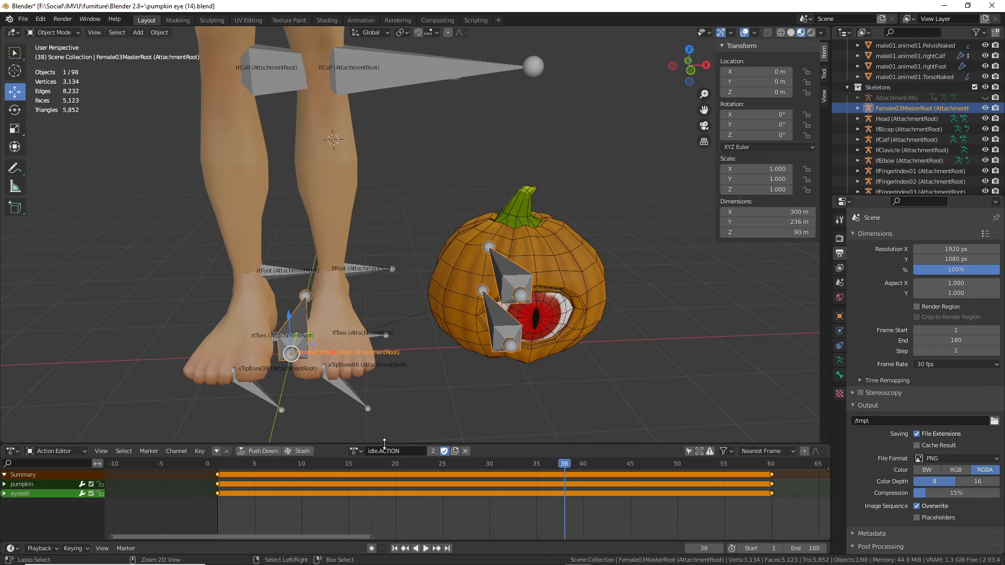
# - Scrub idle.ACTION to frame 25, put the Female03MasterRoot armature in Pose Mode and select its pumpkin bone
pyautogui.moveTo(567, 463); pyautogui.dragTo(348, 467)
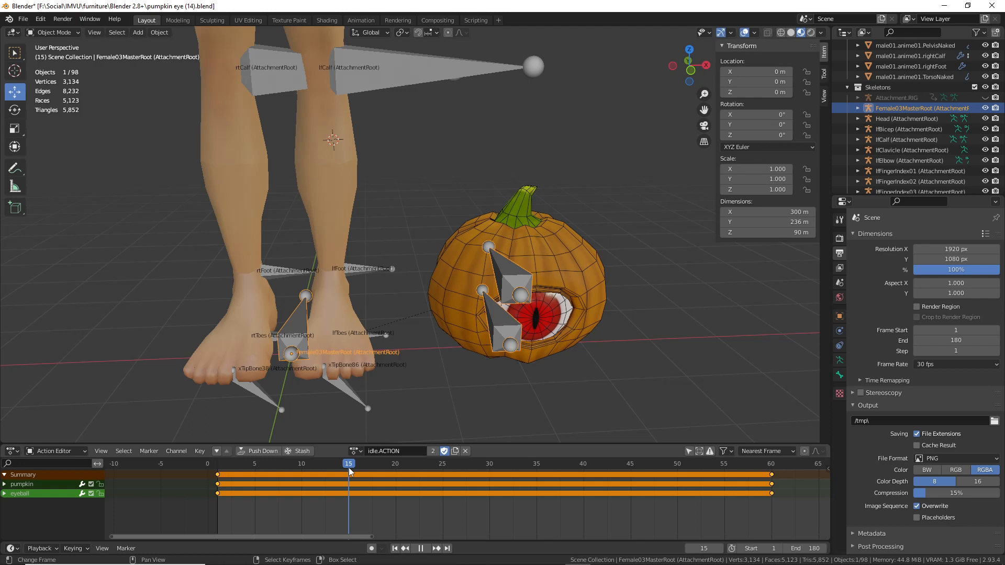
pyautogui.moveTo(349, 467); pyautogui.dragTo(445, 471)
pyautogui.click(496, 319)
pyautogui.click(501, 332)
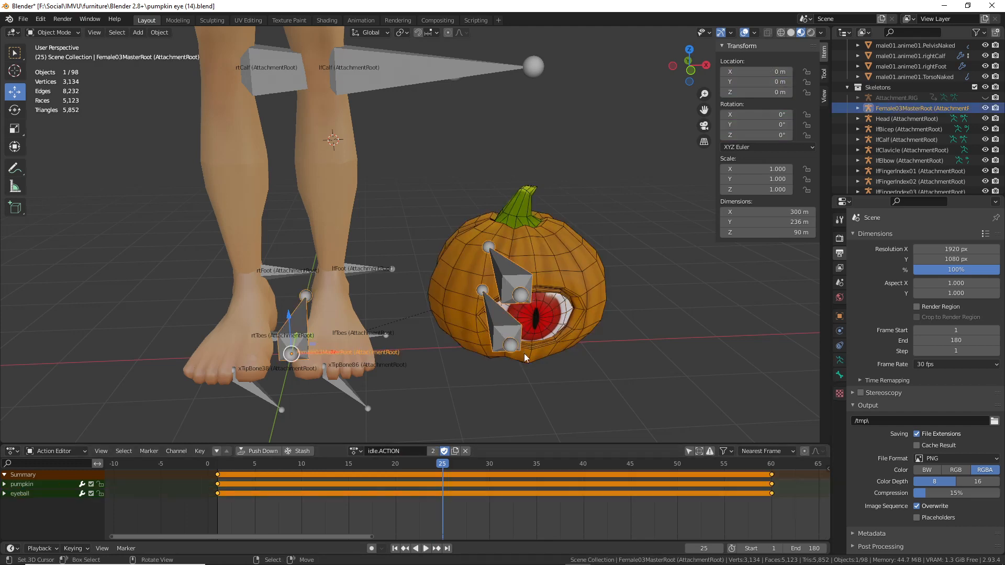
pyautogui.keyDown('shift'); pyautogui.moveTo(523, 353); pyautogui.dragTo(460, 310, button='middle'); pyautogui.keyUp('shift')
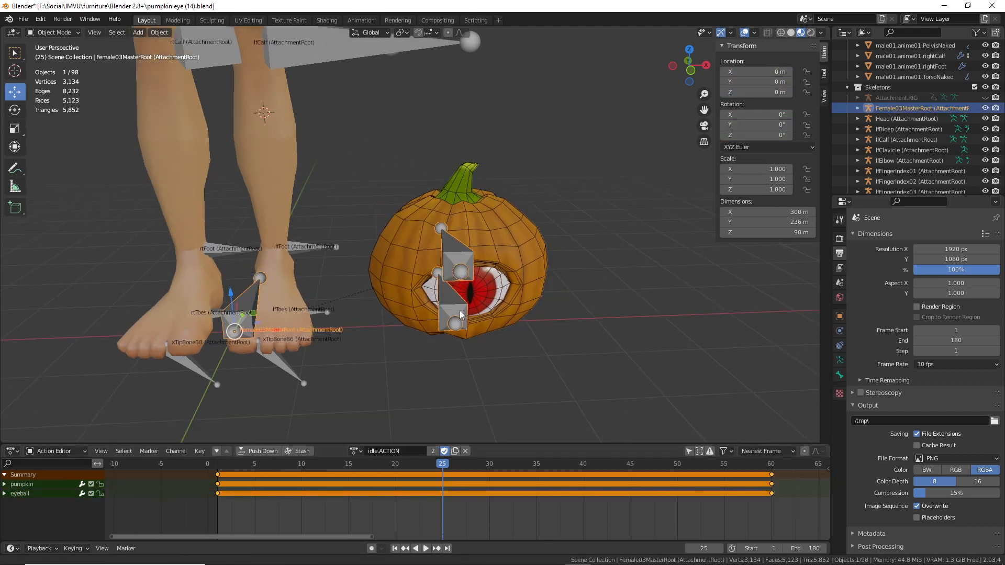
pyautogui.click(51, 33)
pyautogui.click(52, 69)
pyautogui.scroll(3, 464, 365)
pyautogui.click(464, 366)
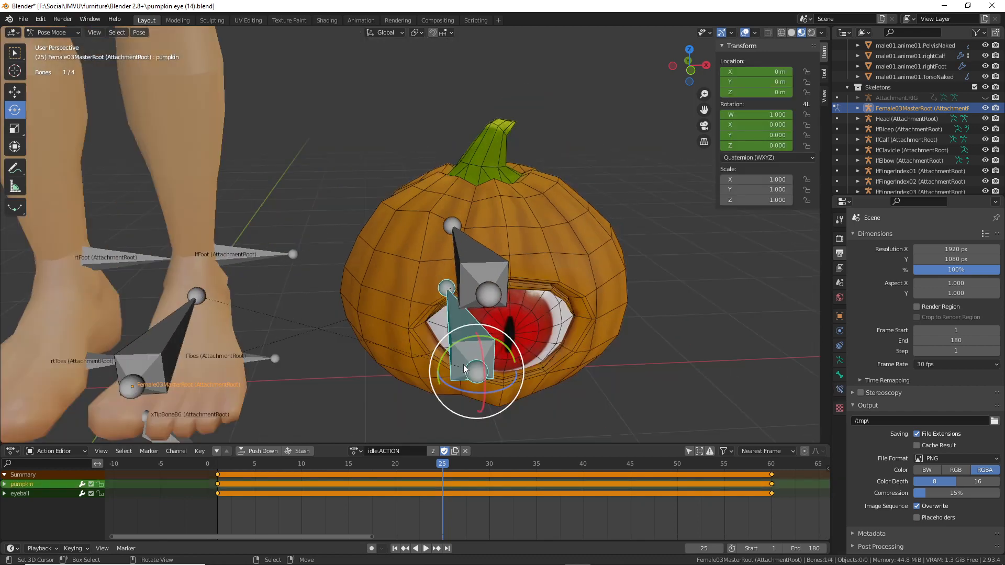
# - Set the current frame to 20 and examine the selected pumpkin bone and the pumpkin mesh from several angles
pyautogui.scroll(-1, 464, 366)
pyautogui.moveTo(438, 336); pyautogui.dragTo(434, 344, button='middle')
pyautogui.moveTo(425, 466); pyautogui.dragTo(393, 464)
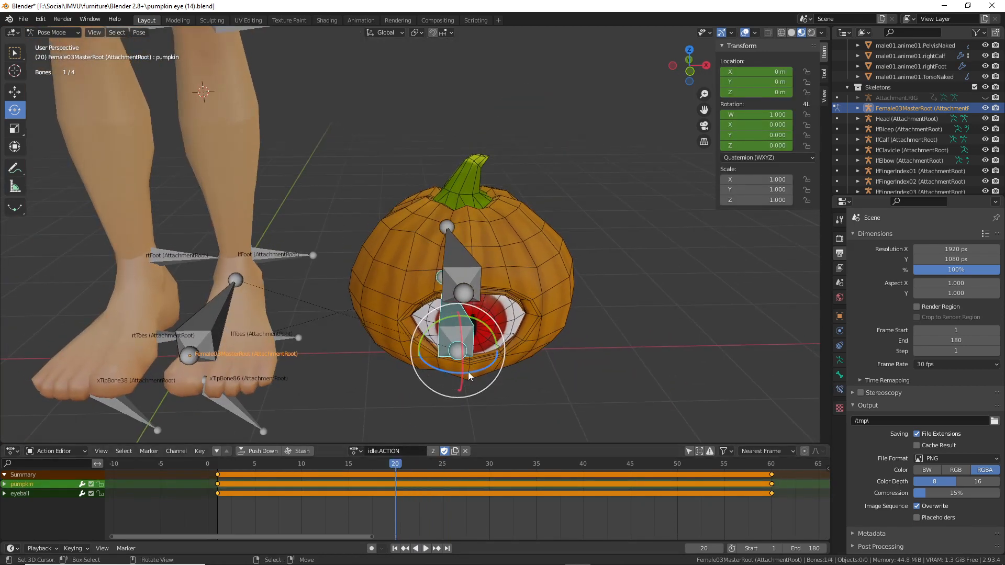
pyautogui.moveTo(461, 368); pyautogui.dragTo(431, 326, button='middle')
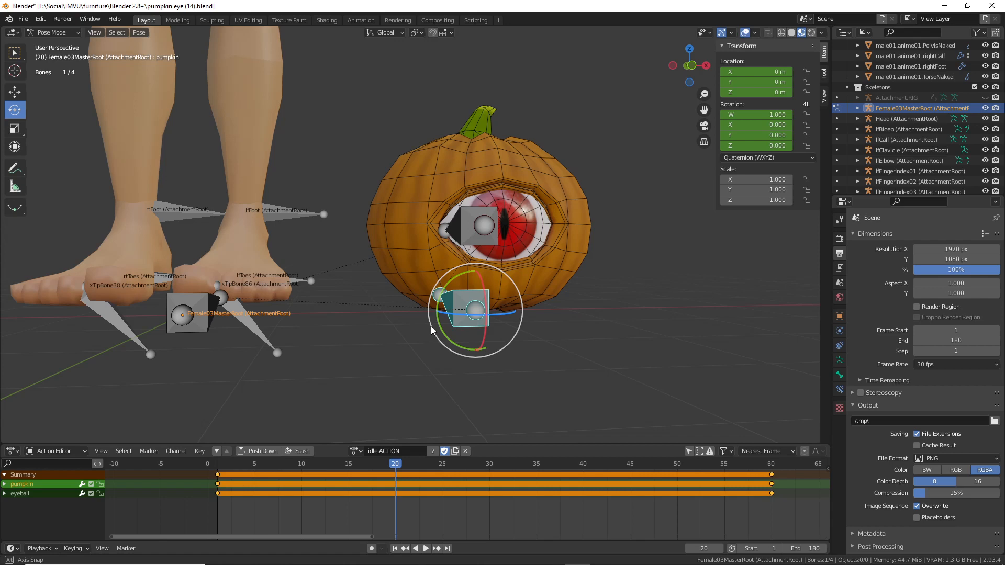
pyautogui.moveTo(431, 326); pyautogui.dragTo(435, 344, button='middle')
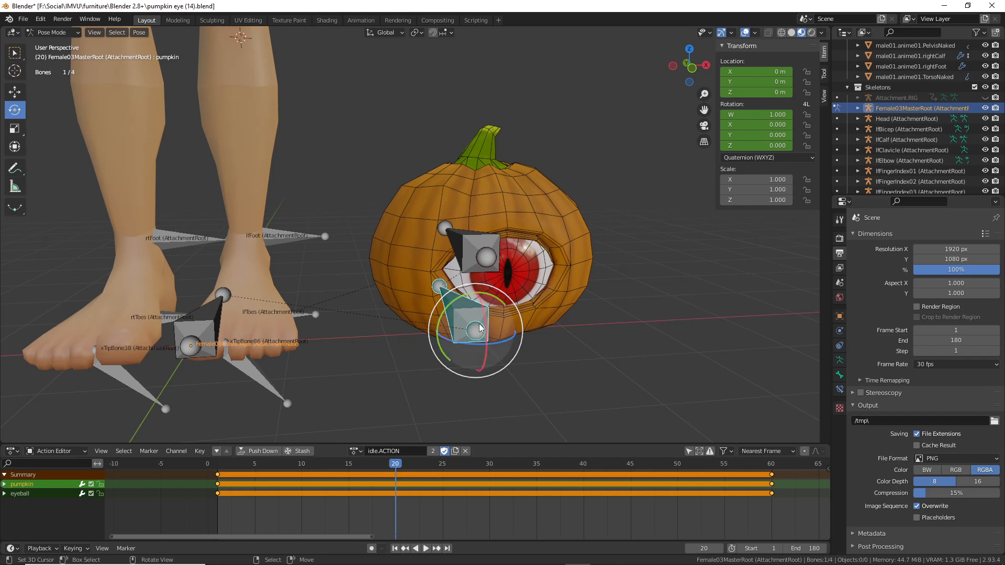
pyautogui.moveTo(447, 305); pyautogui.dragTo(502, 311, button='middle')
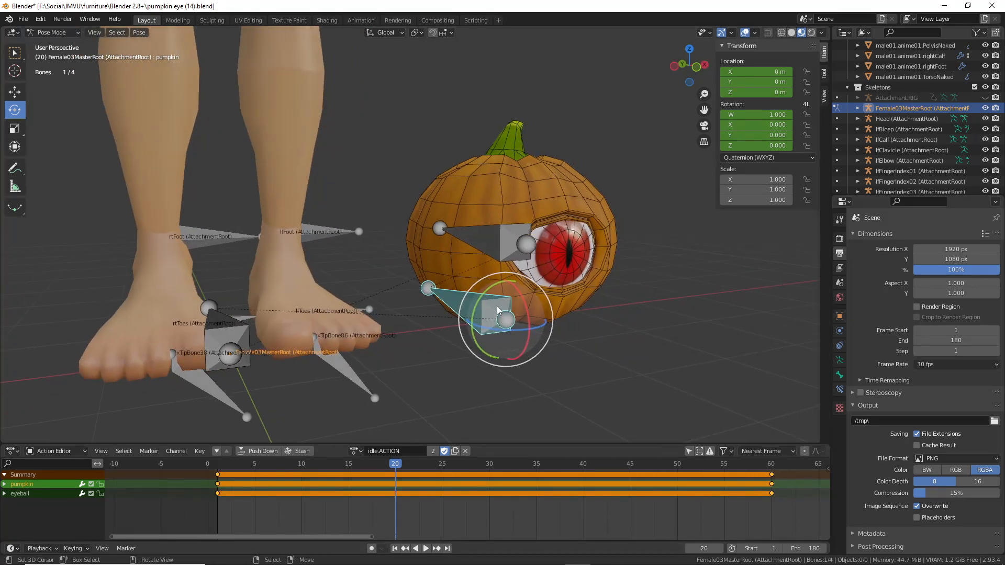
# - Try moving the pumpkin bone vertically with the Move tool in the front orthographic view
pyautogui.click(15, 93)
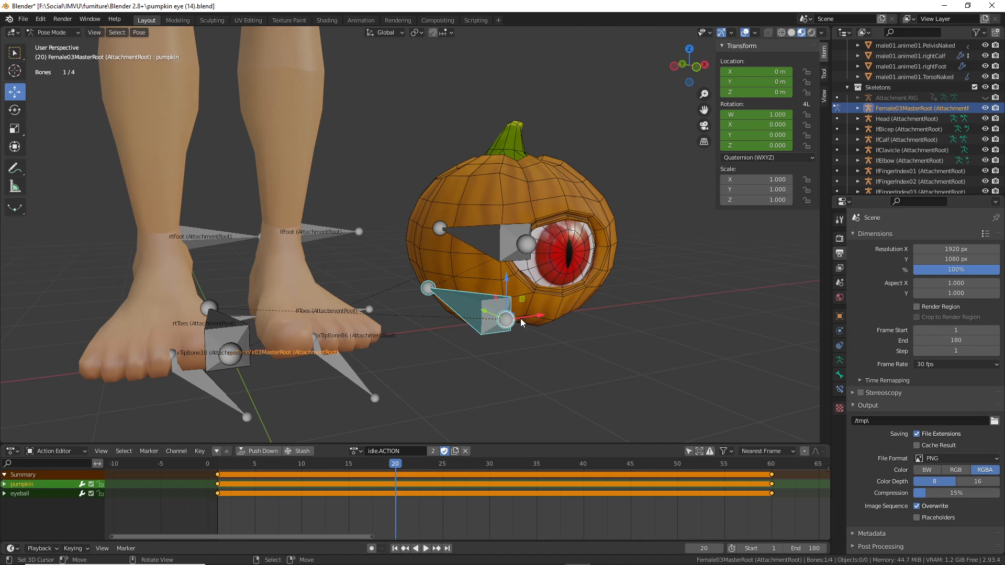
pyautogui.press('KP_1')
pyautogui.scroll(3, 521, 319)
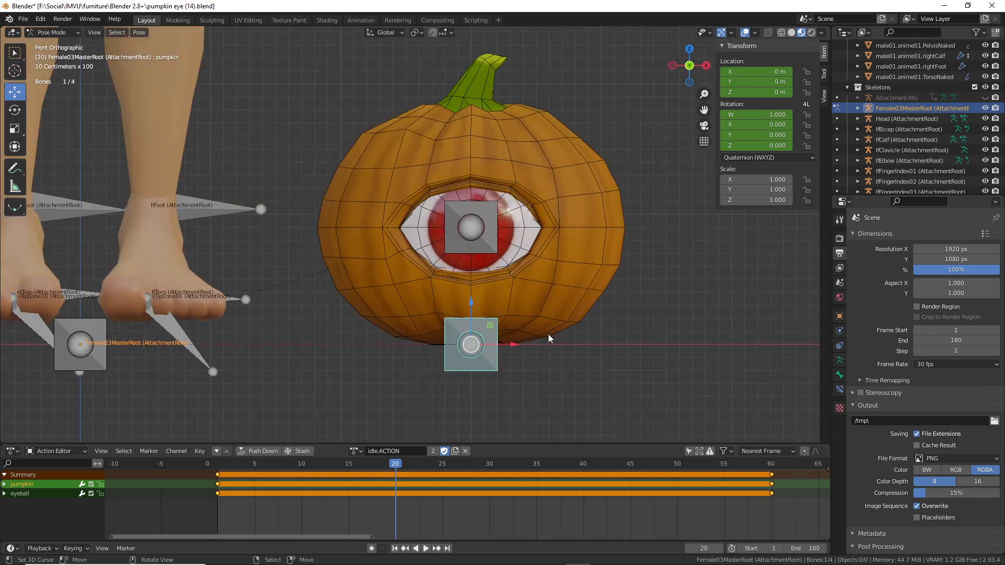
pyautogui.press('g')
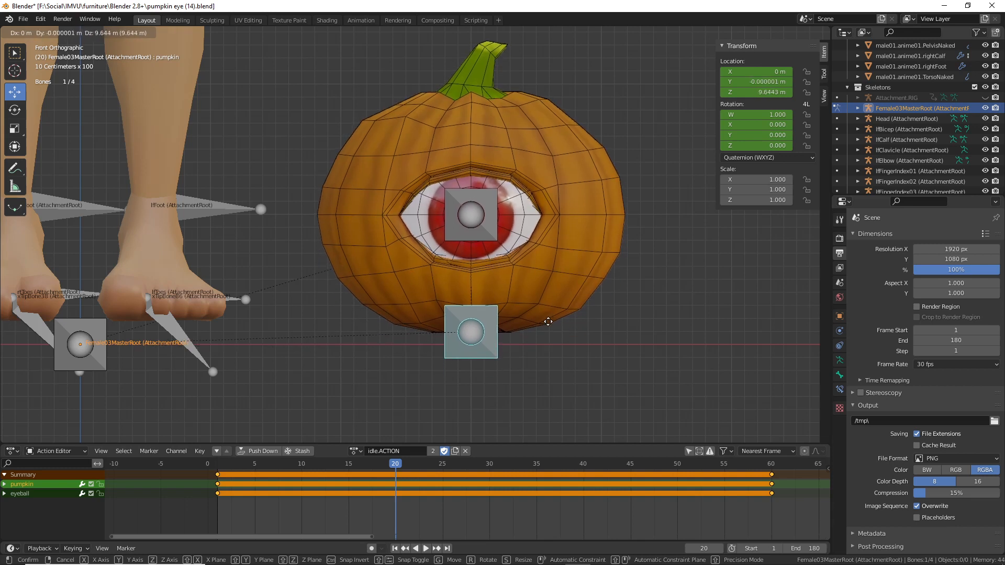
pyautogui.rightClick(548, 335)
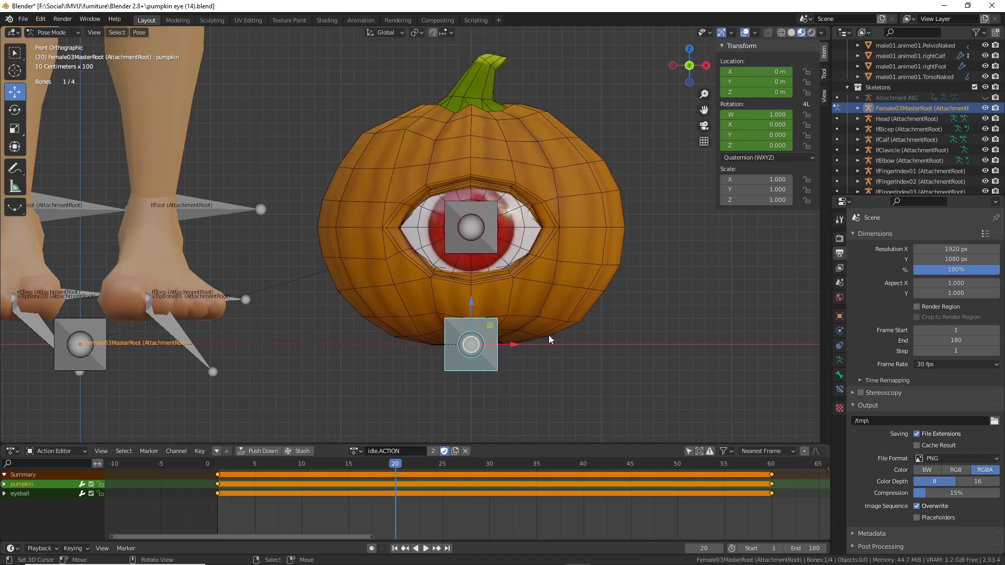
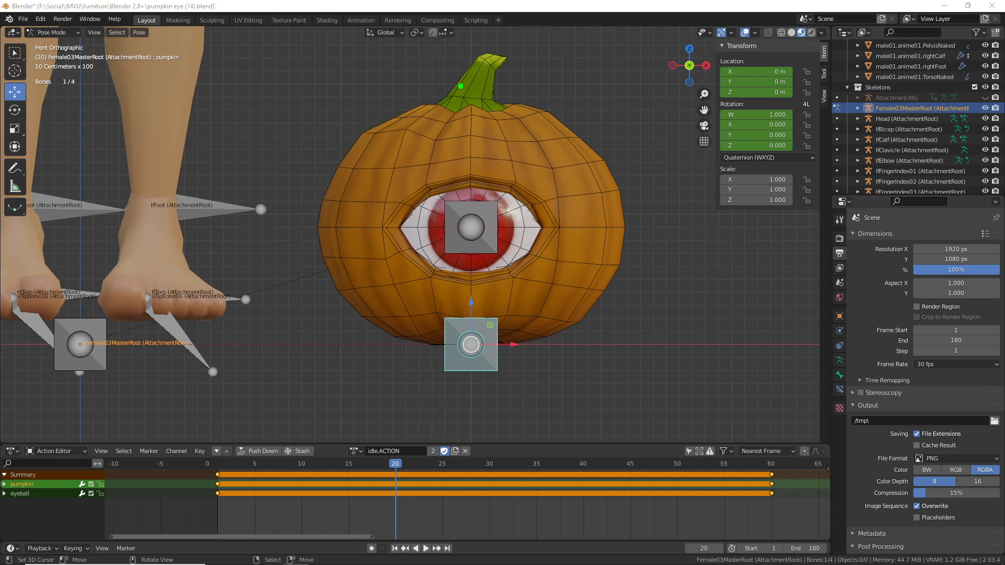
pyautogui.moveTo(452, 70)
pyautogui.mouseDown()
pyautogui.moveTo(515, 116)
pyautogui.moveTo(447, 74)
pyautogui.mouseUp()
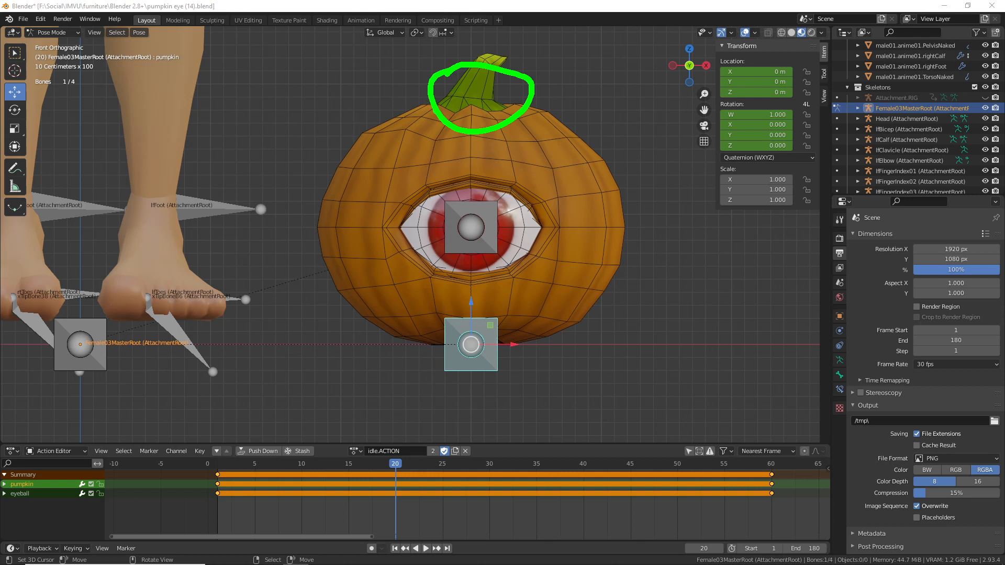
pyautogui.moveTo(466, 72)
pyautogui.mouseDown()
pyautogui.moveTo(387, 112)
pyautogui.moveTo(352, 168)
pyautogui.moveTo(583, 188)
pyautogui.moveTo(553, 97)
pyautogui.moveTo(458, 83)
pyautogui.mouseUp()
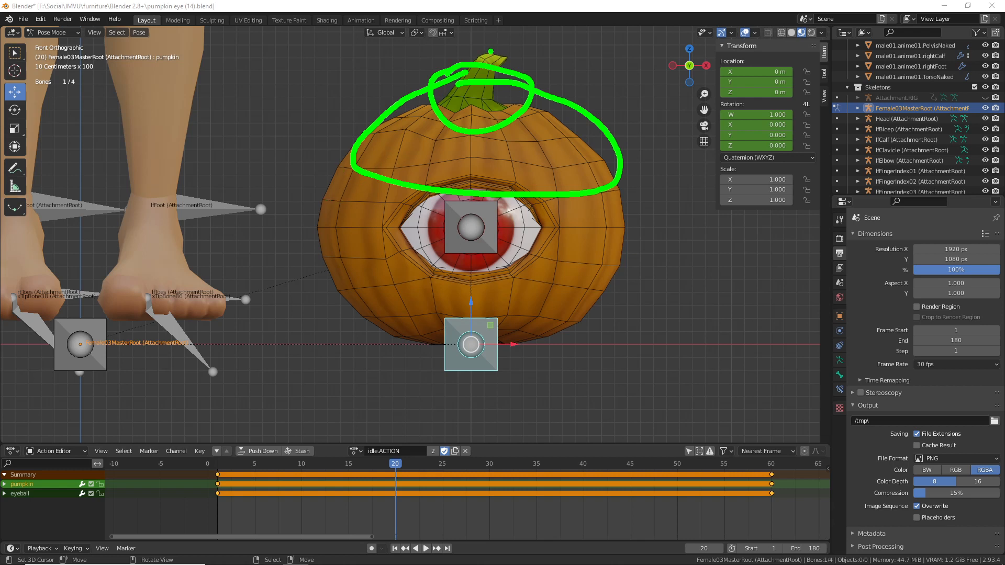
pyautogui.moveTo(486, 52)
pyautogui.mouseDown()
pyautogui.moveTo(463, 89)
pyautogui.moveTo(476, 48)
pyautogui.moveTo(502, 67)
pyautogui.moveTo(509, 96)
pyautogui.moveTo(497, 54)
pyautogui.moveTo(516, 64)
pyautogui.mouseUp()
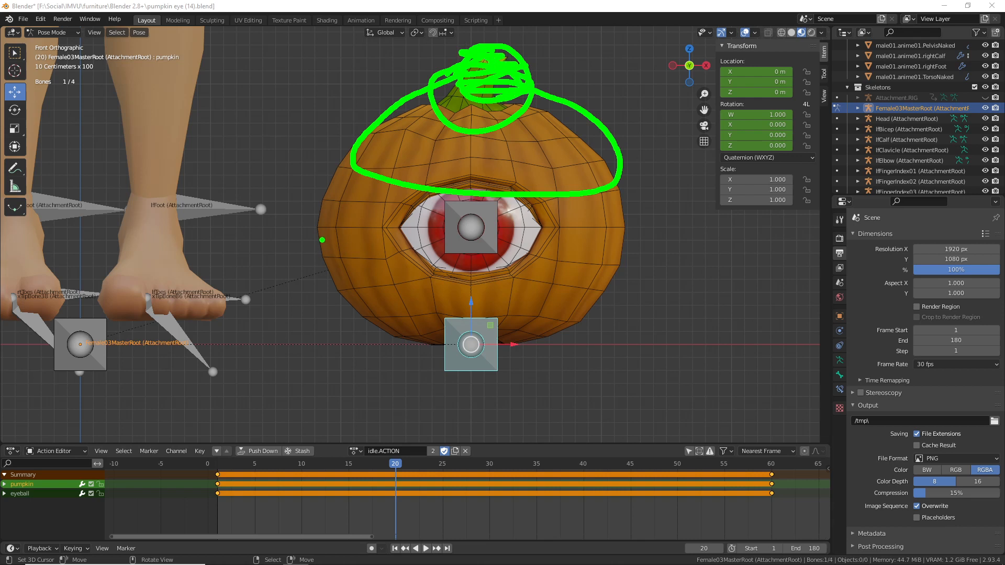
pyautogui.moveTo(315, 230); pyautogui.dragTo(644, 224)
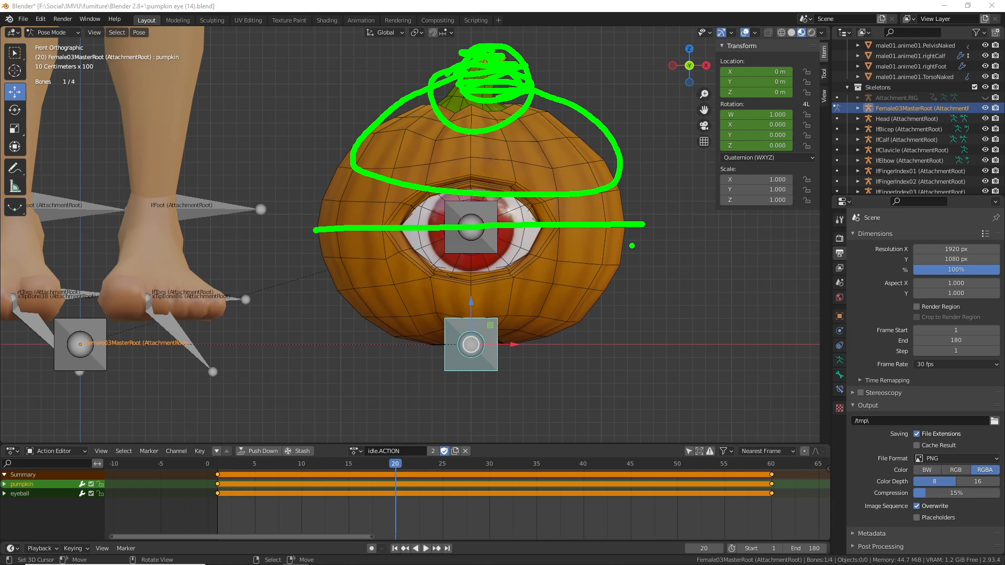
pyautogui.moveTo(284, 89)
pyautogui.mouseDown()
pyautogui.moveTo(285, 183)
pyautogui.moveTo(285, 58)
pyautogui.moveTo(305, 102)
pyautogui.mouseUp()
pyautogui.moveTo(268, 173)
pyautogui.mouseDown()
pyautogui.moveTo(298, 205)
pyautogui.moveTo(308, 185)
pyautogui.mouseUp()
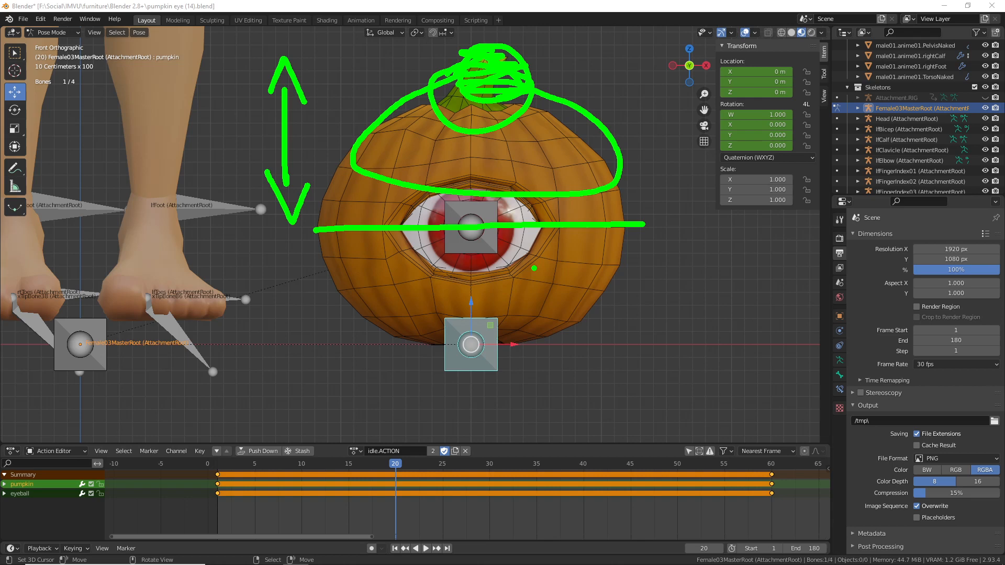
pyautogui.press('Escape')
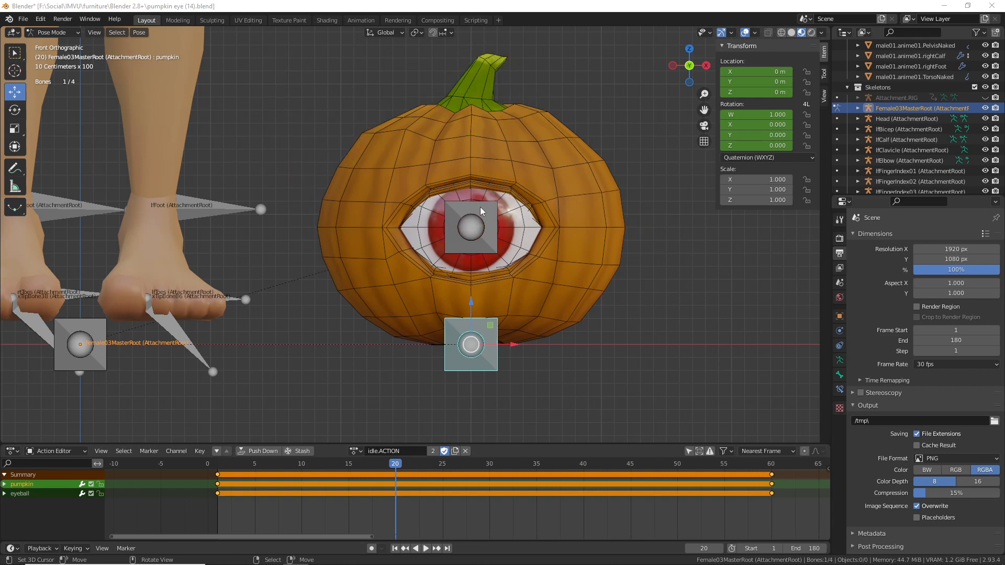
# - At frame 15, rotate the pumpkin bone about -6° around global Z and insert a Location & Rotation keyframe
pyautogui.moveTo(457, 199); pyautogui.dragTo(442, 244, button='middle')
pyautogui.scroll(-2, 461, 215)
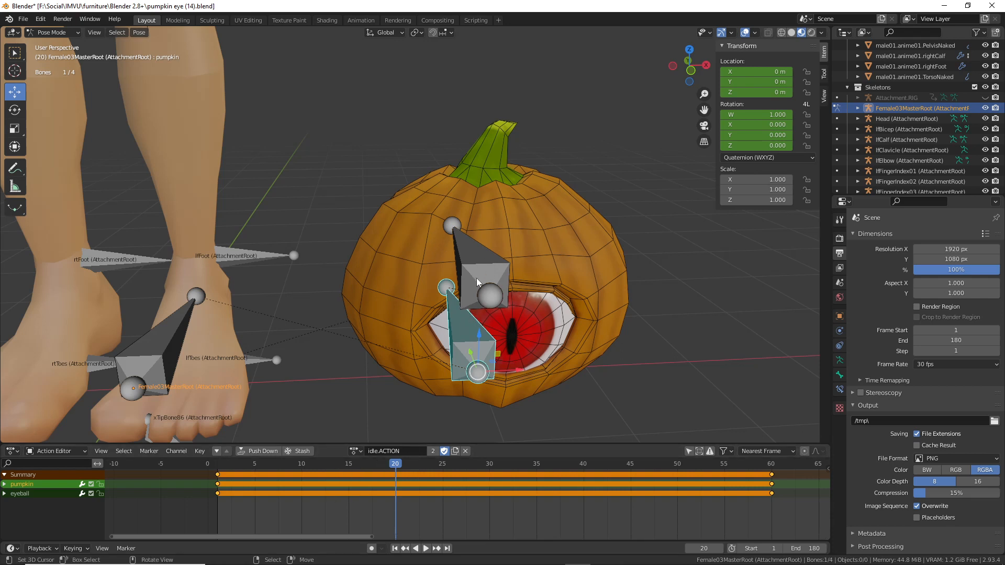
pyautogui.moveTo(488, 240); pyautogui.dragTo(458, 305, button='middle')
pyautogui.moveTo(400, 463); pyautogui.dragTo(450, 464)
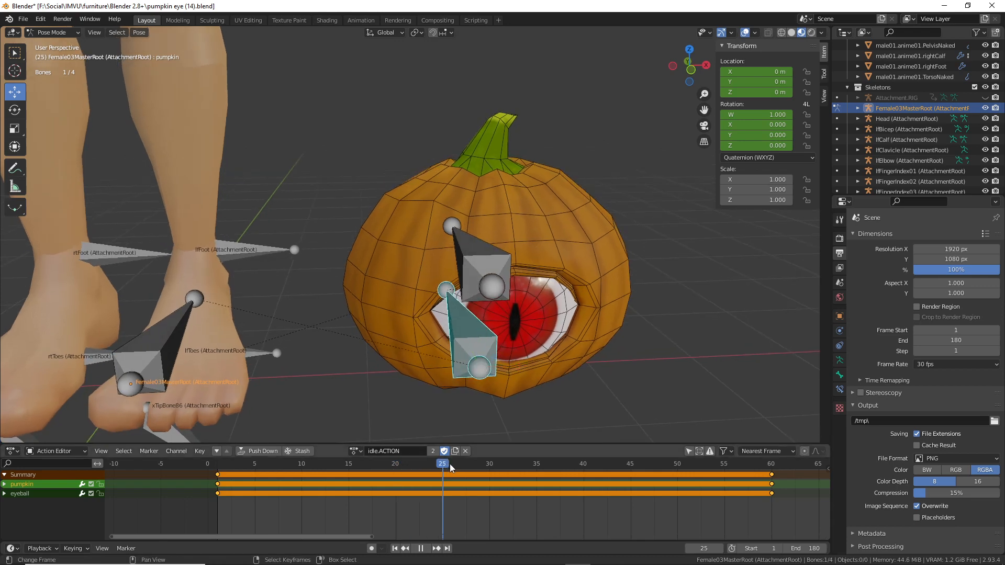
pyautogui.moveTo(634, 477); pyautogui.dragTo(364, 480)
pyautogui.moveTo(352, 477); pyautogui.dragTo(352, 477)
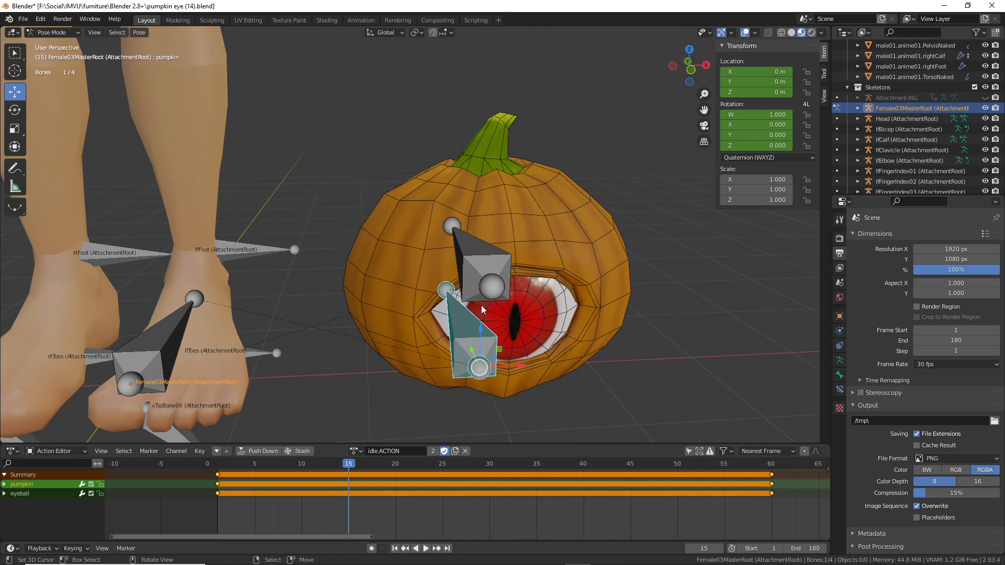
pyautogui.click(15, 111)
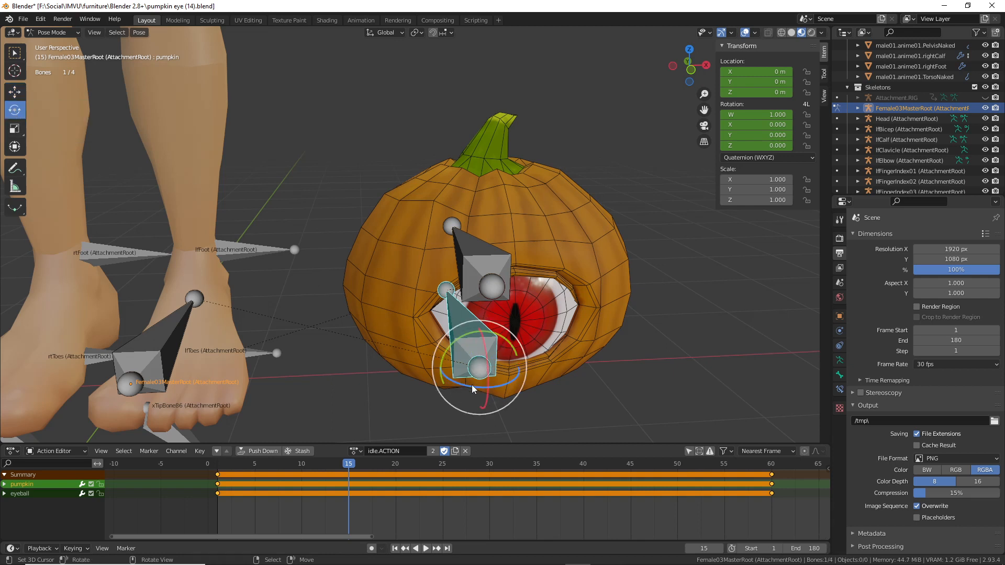
pyautogui.moveTo(461, 389); pyautogui.dragTo(470, 390)
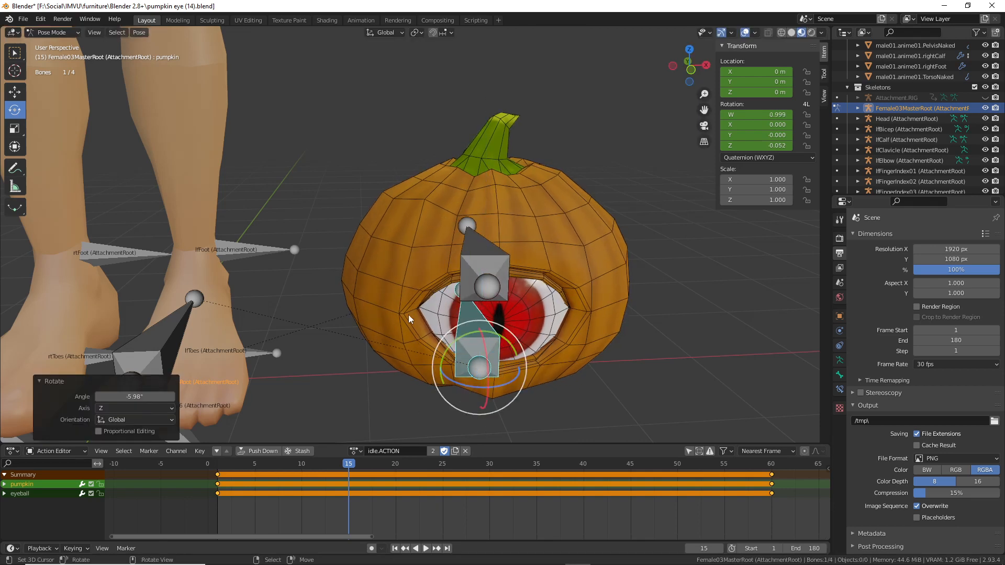
pyautogui.press('i')
pyautogui.click(360, 300)
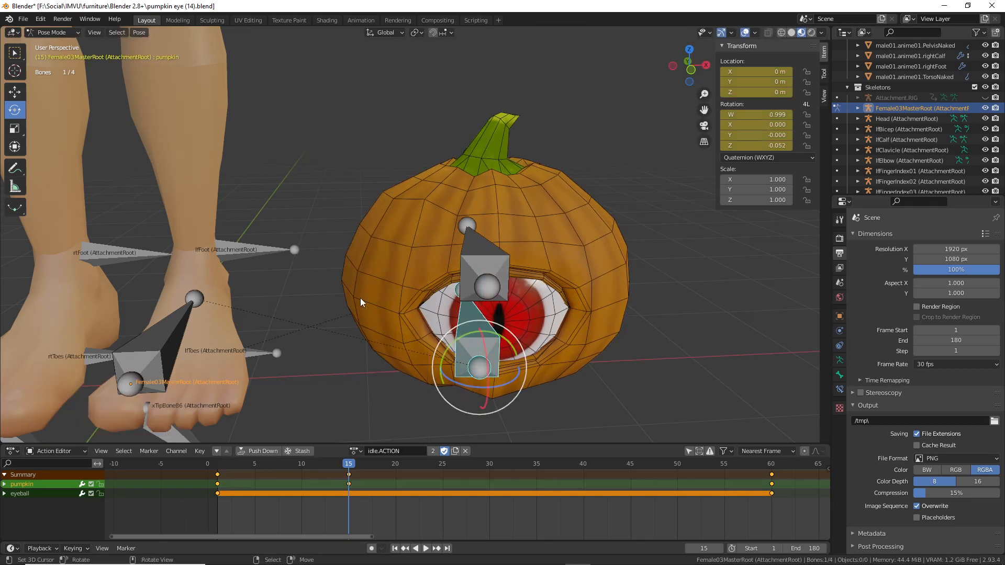
# - At frame 15, rotate the eyeball bone about -5° around global Z and insert a Location & Rotation keyframe
pyautogui.press('space')
pyautogui.moveTo(416, 466); pyautogui.dragTo(347, 469)
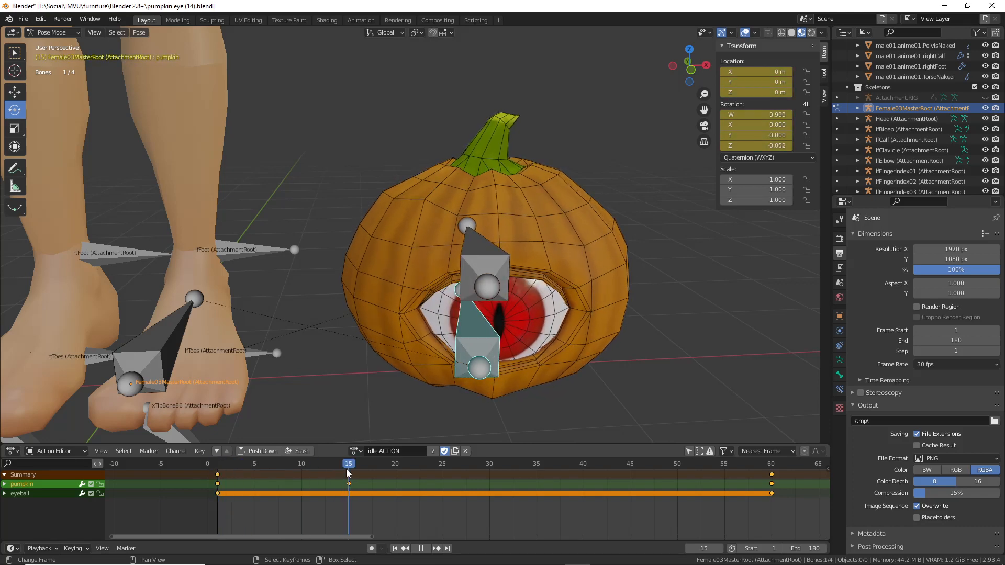
pyautogui.click(481, 286)
pyautogui.moveTo(503, 301); pyautogui.dragTo(418, 341)
pyautogui.press('i')
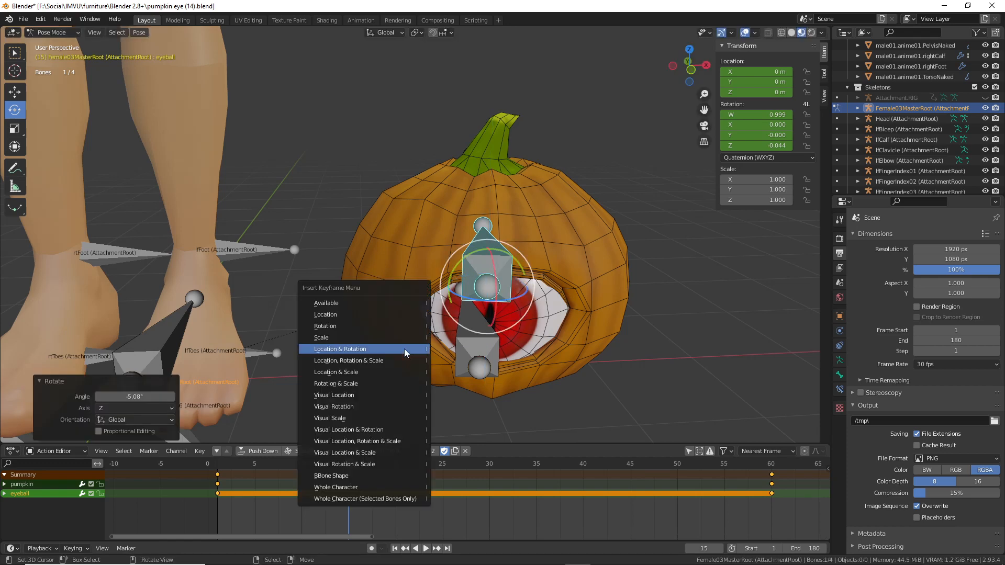
pyautogui.click(382, 350)
# - Copy the pose of both the eyeball and pumpkin bones at frame 1
pyautogui.moveTo(351, 467); pyautogui.dragTo(773, 483)
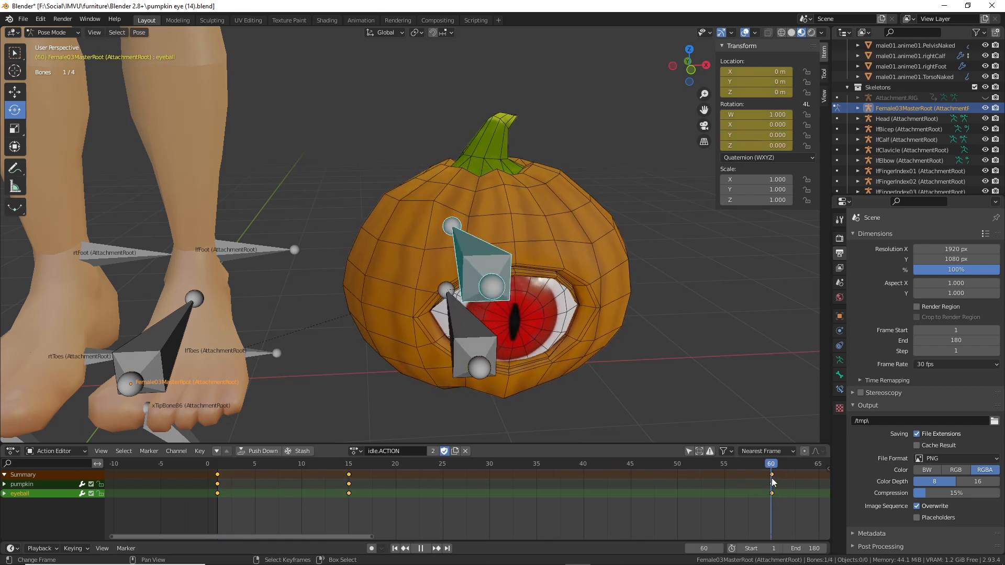
pyautogui.scroll(-4, 651, 491)
pyautogui.moveTo(671, 487); pyautogui.dragTo(529, 479, button='middle')
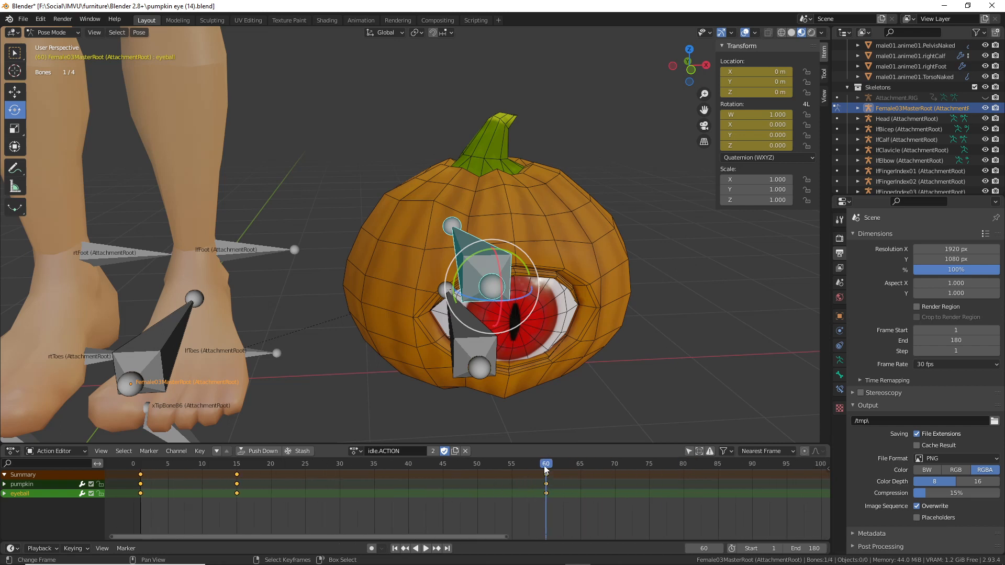
pyautogui.moveTo(545, 467); pyautogui.dragTo(140, 487)
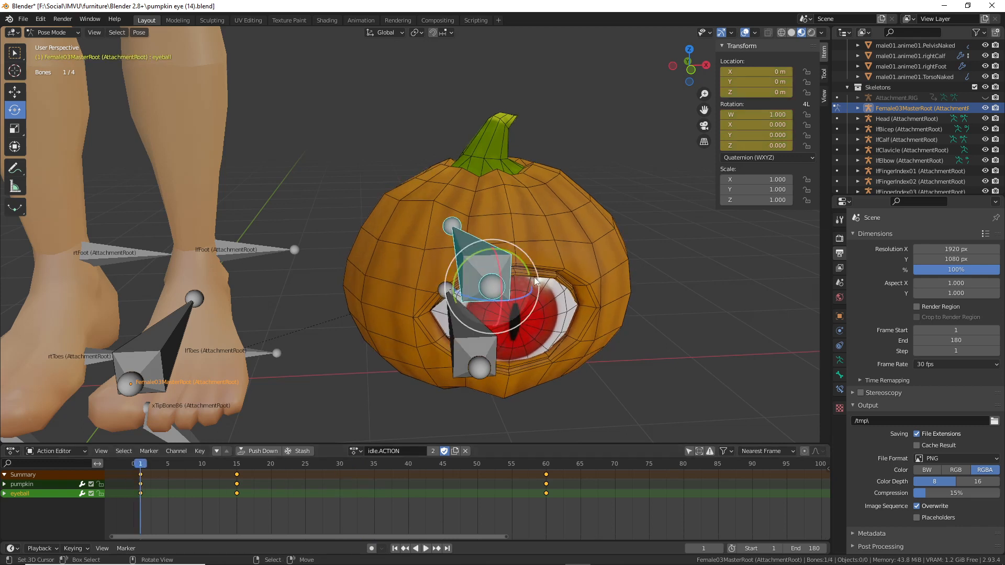
pyautogui.keyDown('shift'); pyautogui.click(460, 335); pyautogui.keyUp('shift')
pyautogui.click(139, 33)
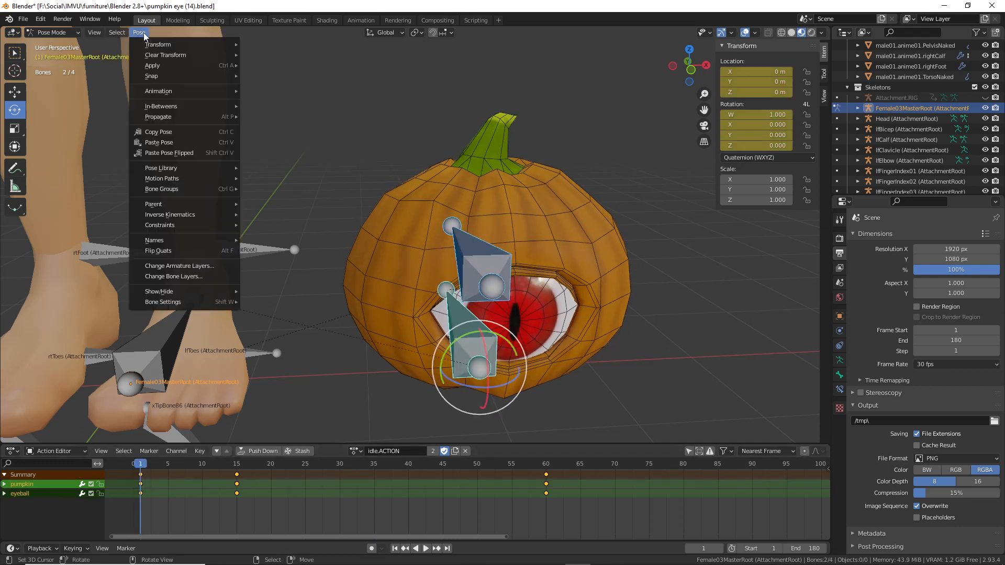
pyautogui.click(155, 132)
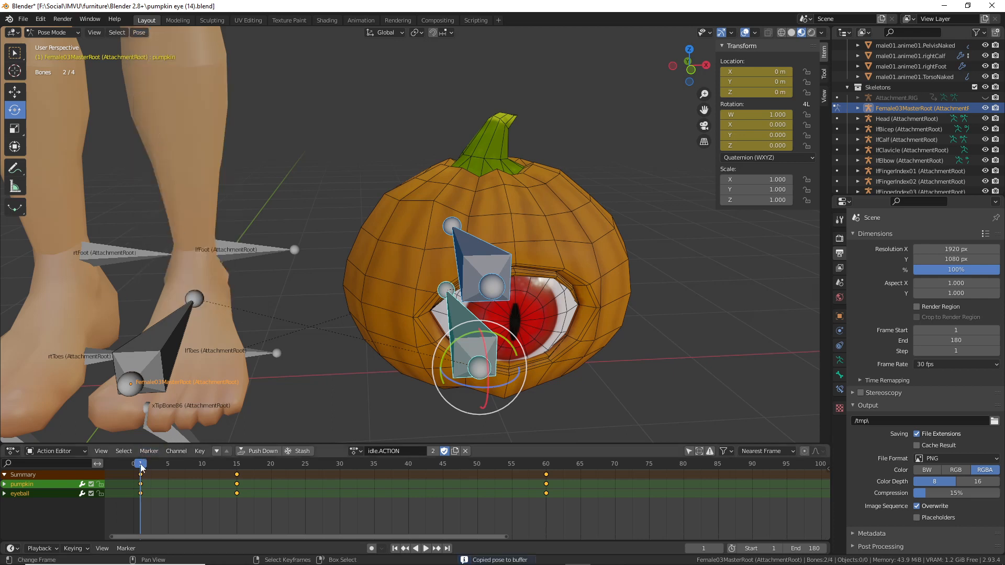
pyautogui.click(374, 484)
pyautogui.moveTo(365, 482); pyautogui.dragTo(408, 480)
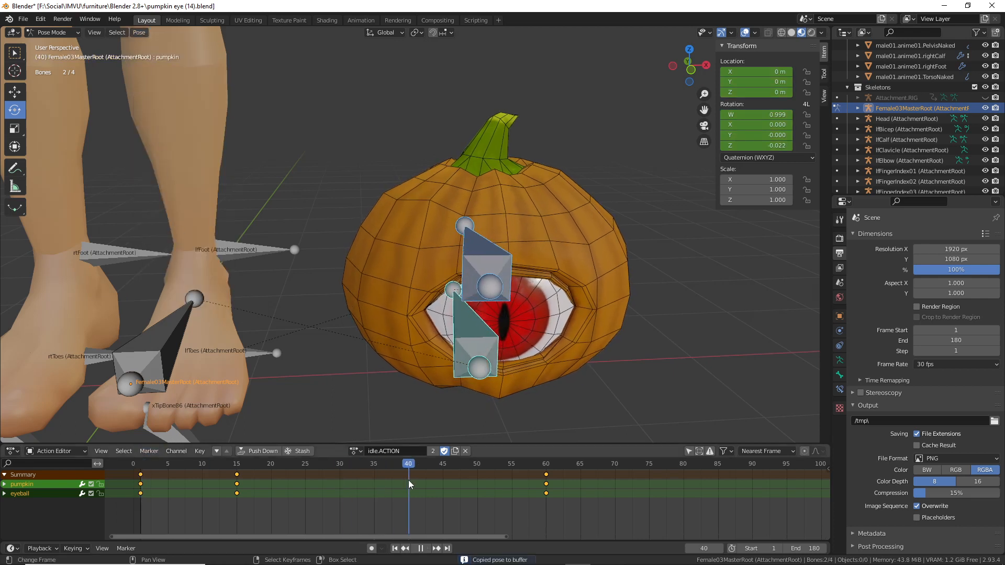
pyautogui.click(140, 33)
pyautogui.click(153, 143)
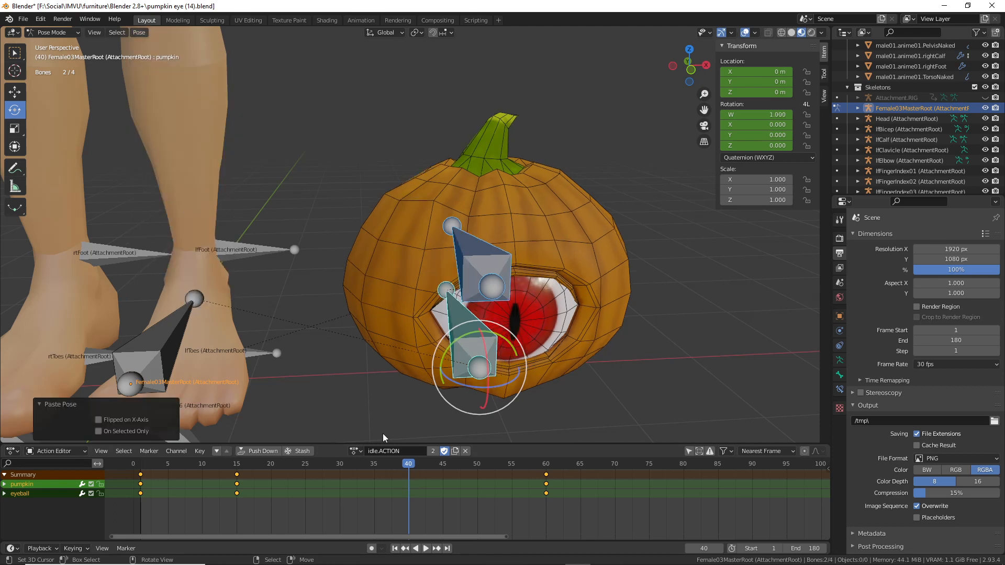
pyautogui.press('space')
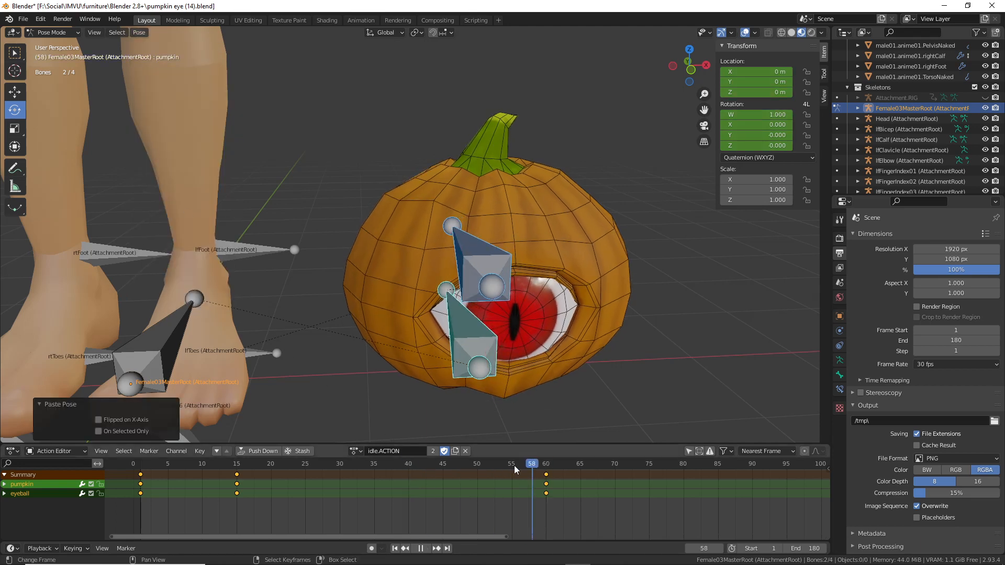
# - At frame 40, paste the copied pose onto the pumpkin and eyeball bones and insert a Location & Rotation keyframe
pyautogui.moveTo(514, 466); pyautogui.dragTo(408, 467)
pyautogui.click(140, 33)
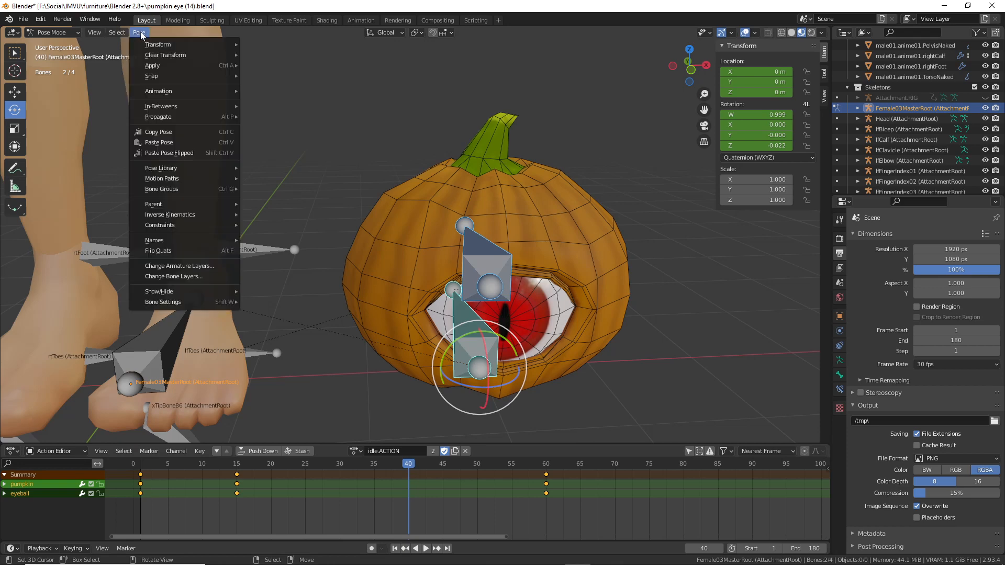
pyautogui.click(159, 142)
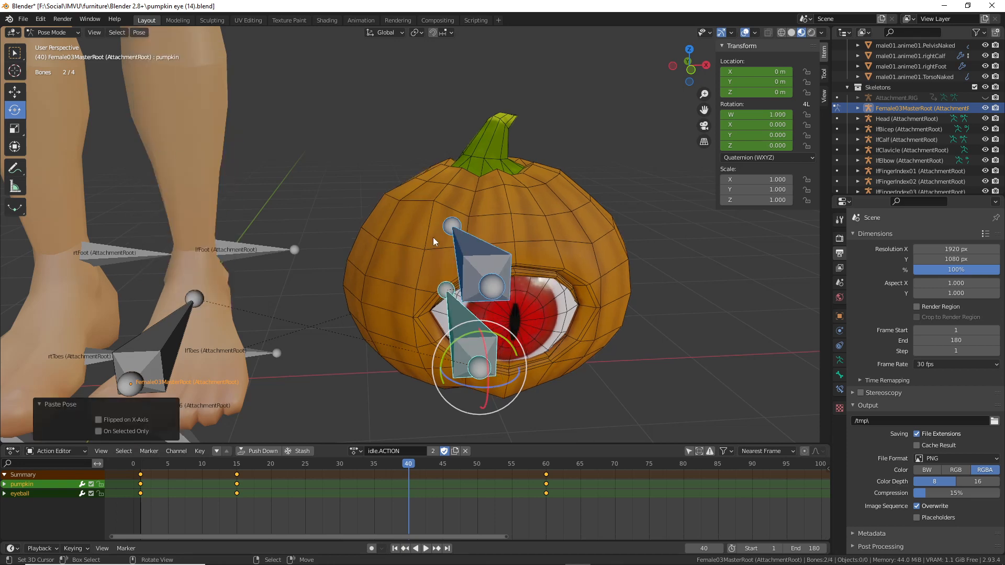
pyautogui.press('i')
pyautogui.click(395, 235)
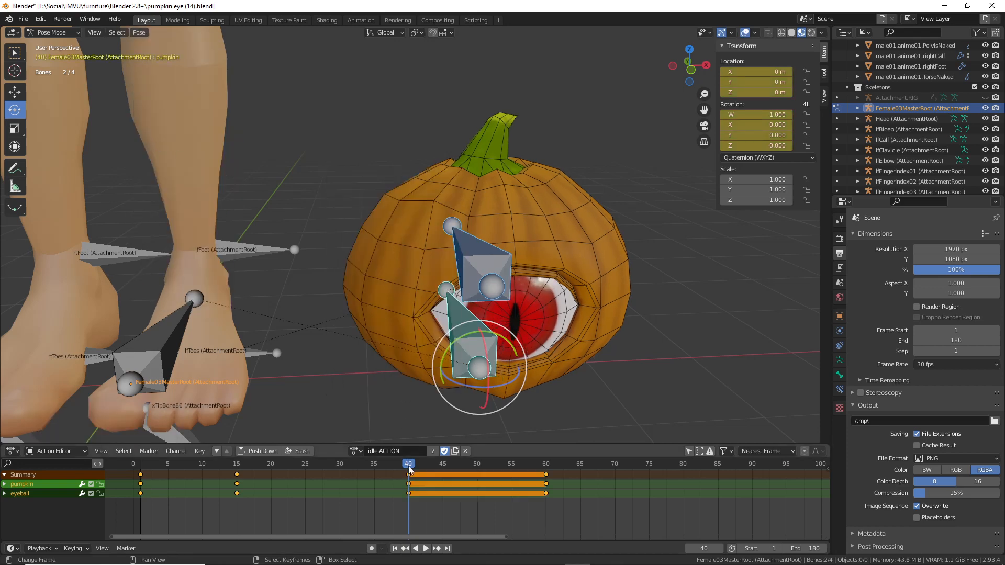
# - At frame 70, rotate the pumpkin and eyeball bones together about 3° around global Z
pyautogui.moveTo(409, 467); pyautogui.dragTo(618, 479)
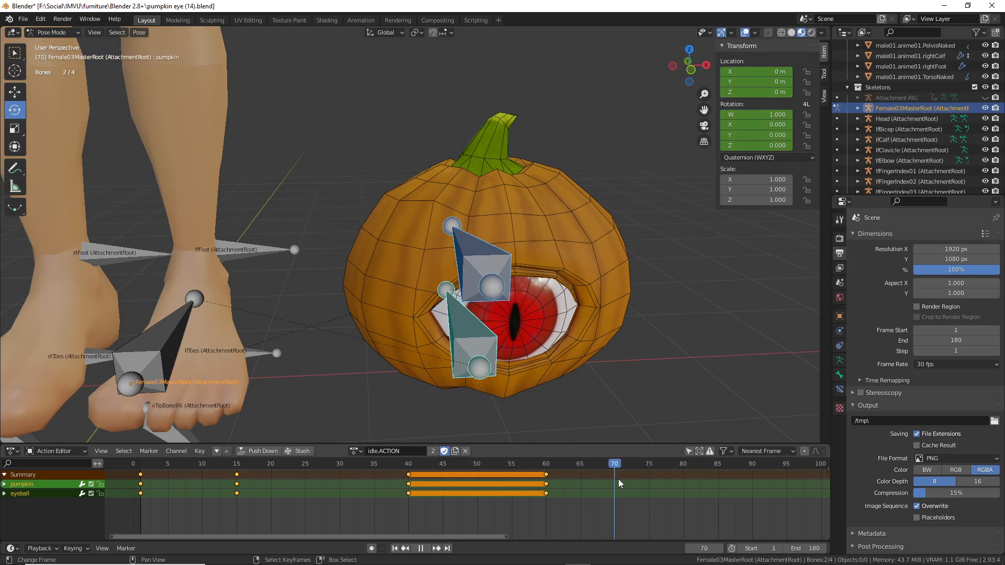
pyautogui.moveTo(505, 380); pyautogui.dragTo(506, 382)
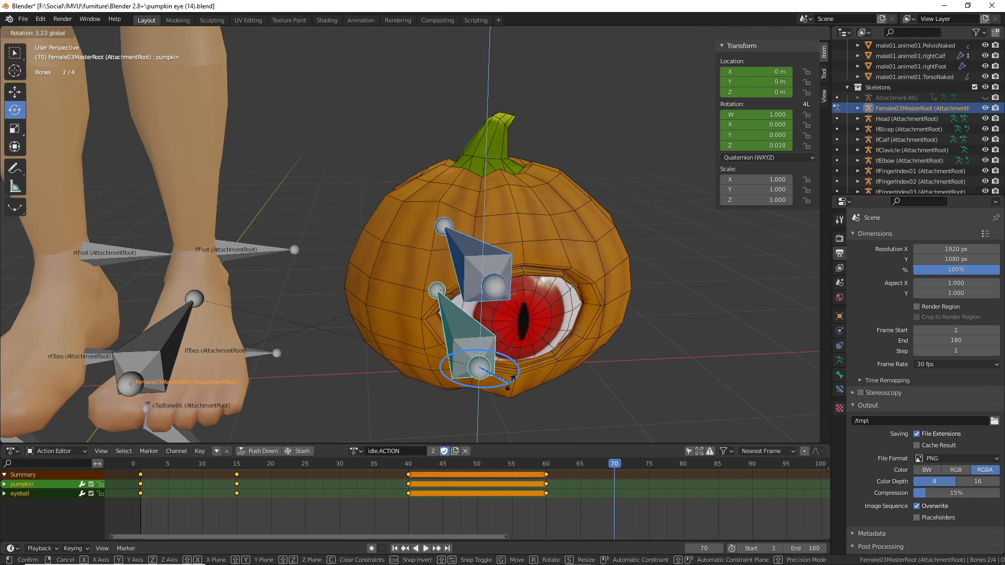
pyautogui.click(504, 353)
# - Rotate the eyeball bone slightly further around global Z and insert a Location & Rotation keyframe for both bones at frame 70
pyautogui.click(480, 265)
pyautogui.moveTo(482, 300); pyautogui.dragTo(485, 300)
pyautogui.keyDown('shift'); pyautogui.click(457, 344); pyautogui.keyUp('shift')
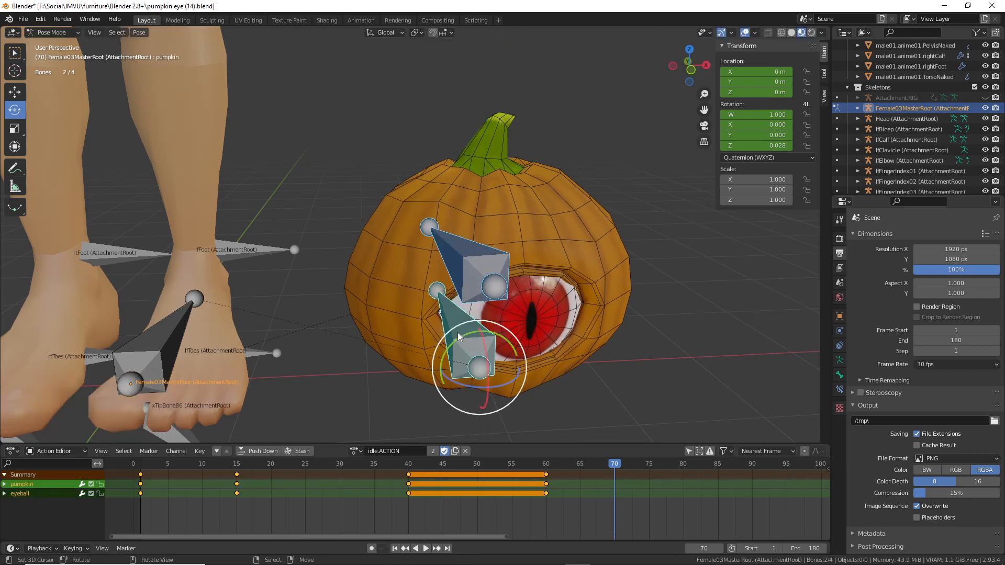
pyautogui.press('i')
pyautogui.click(427, 330)
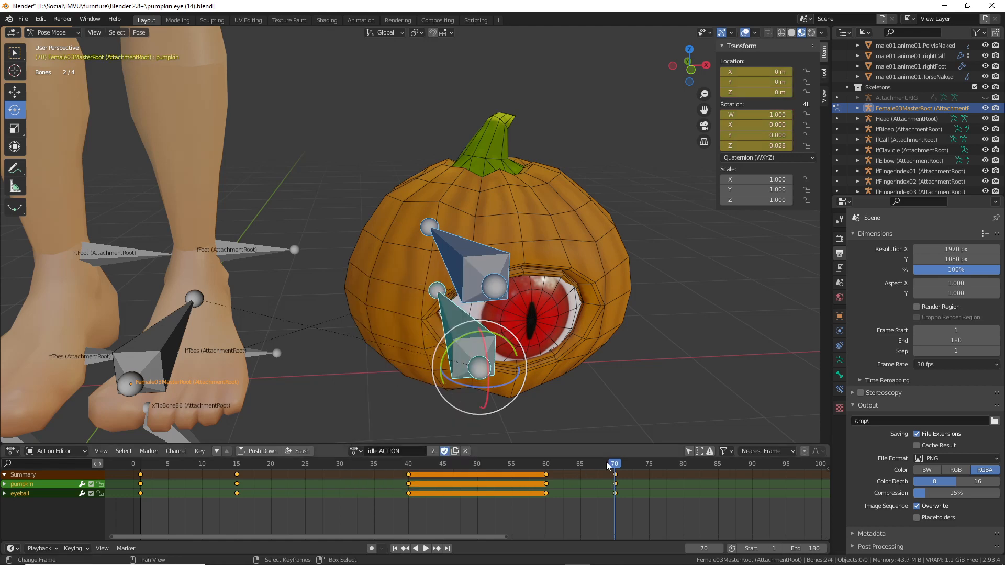
# - Review the motion between frames 70 and 1, and copy the frame 1 pose of both selected bones
pyautogui.press('space')
pyautogui.moveTo(624, 469)
pyautogui.mouseDown()
pyautogui.moveTo(136, 465)
pyautogui.moveTo(632, 468)
pyautogui.moveTo(617, 468)
pyautogui.mouseUp()
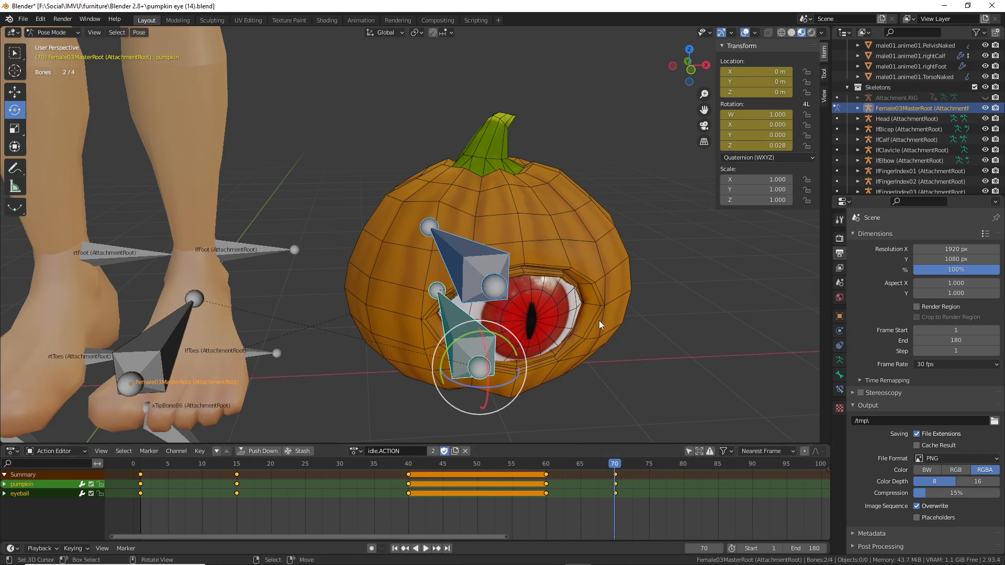
pyautogui.moveTo(599, 320); pyautogui.dragTo(555, 335, button='middle')
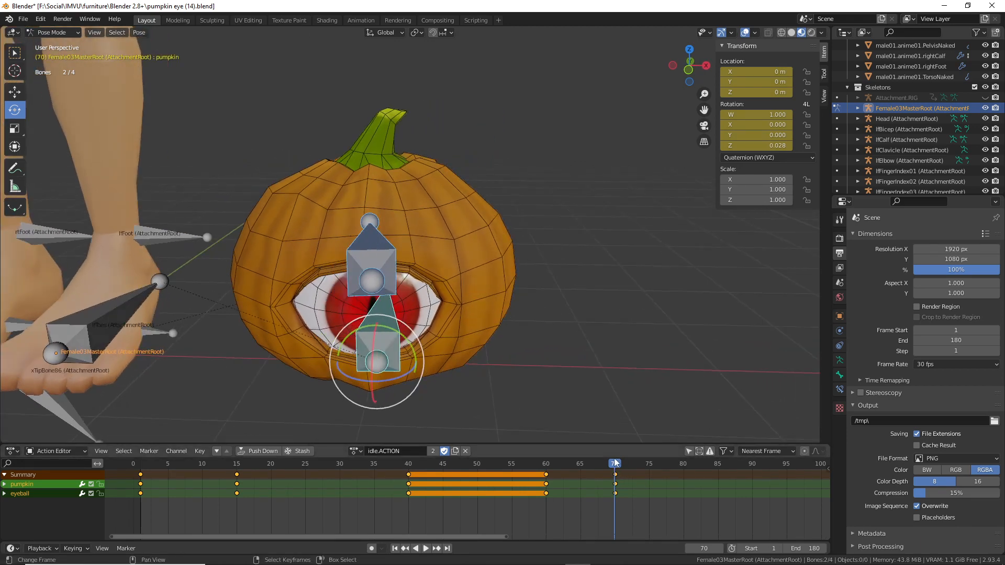
pyautogui.moveTo(615, 467); pyautogui.dragTo(144, 471)
pyautogui.press('space')
pyautogui.press('Escape')
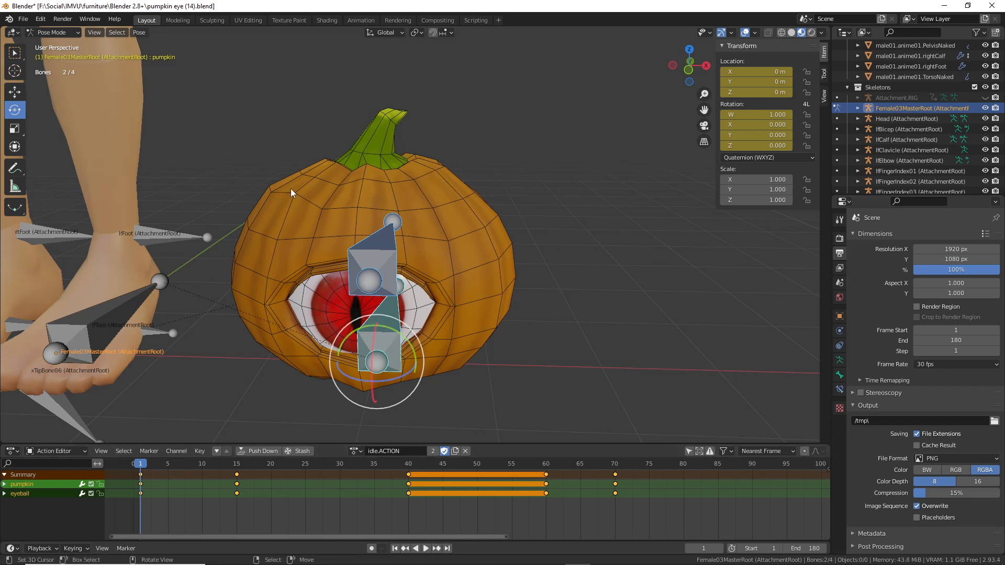
pyautogui.click(142, 33)
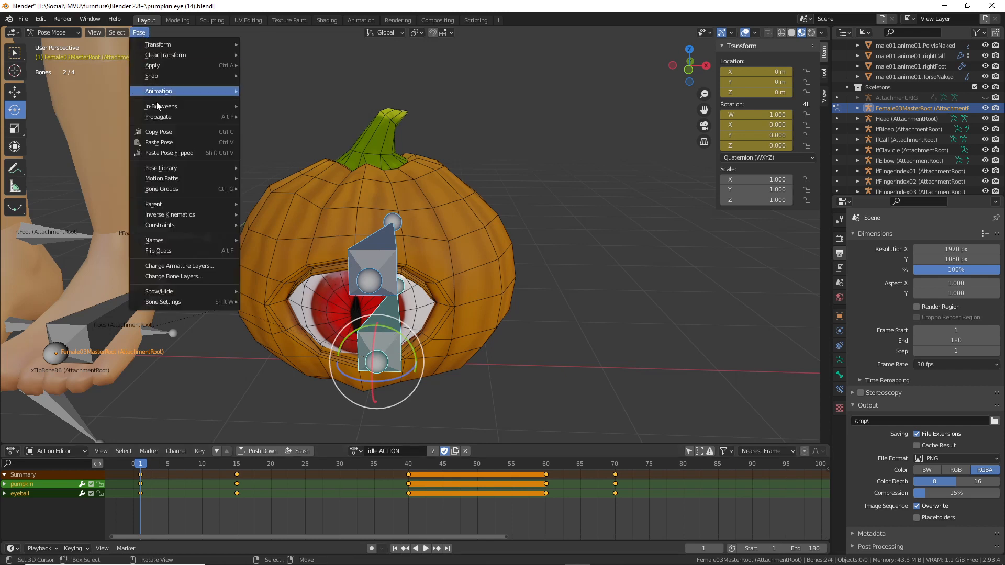
pyautogui.click(157, 132)
# - At frame 120, paste the copied starting pose onto both bones and insert a Location & Rotation keyframe
pyautogui.moveTo(728, 503); pyautogui.dragTo(617, 499, button='middle')
pyautogui.scroll(-2, 618, 499)
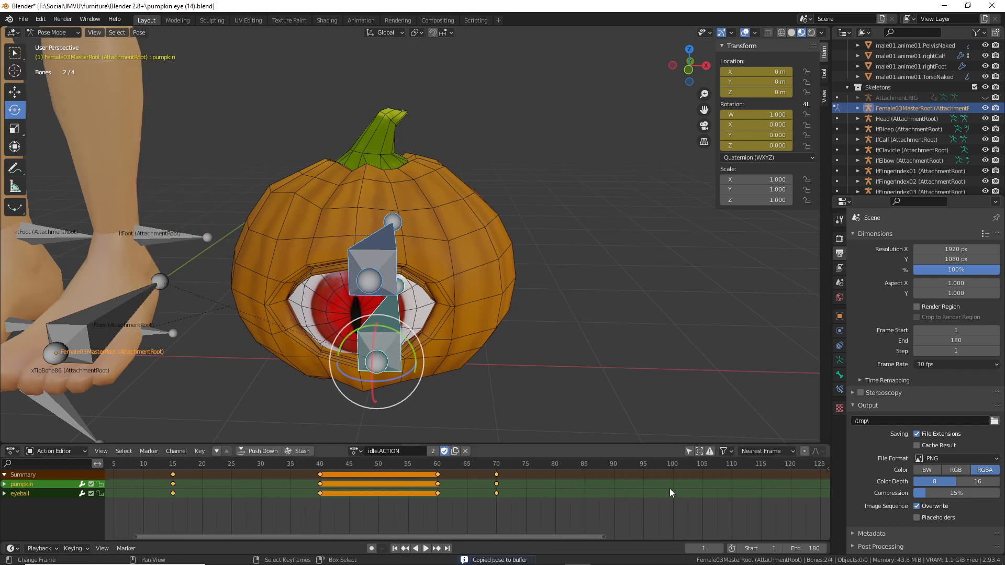
pyautogui.moveTo(724, 489); pyautogui.dragTo(665, 487, button='middle')
pyautogui.click(733, 480)
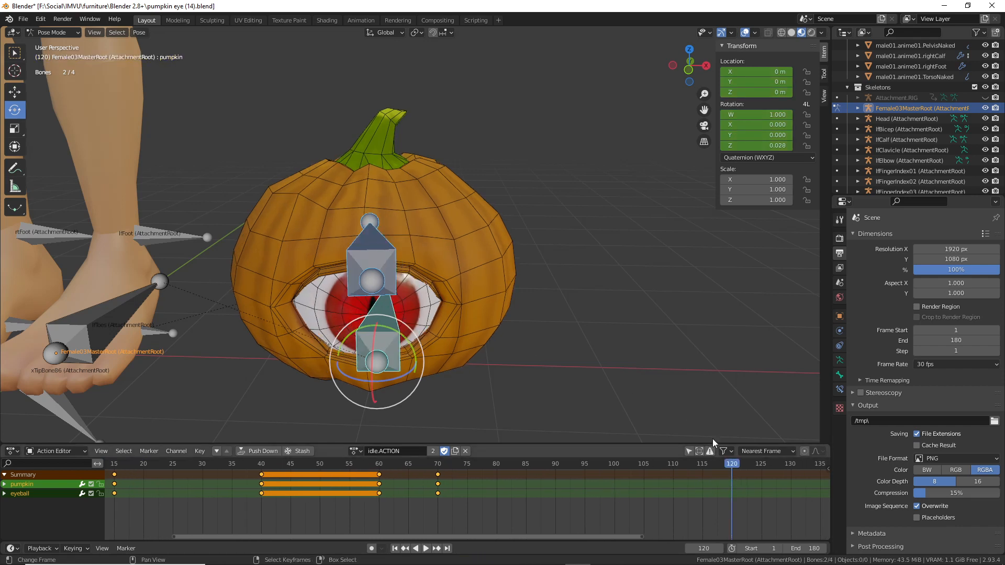
pyautogui.click(139, 33)
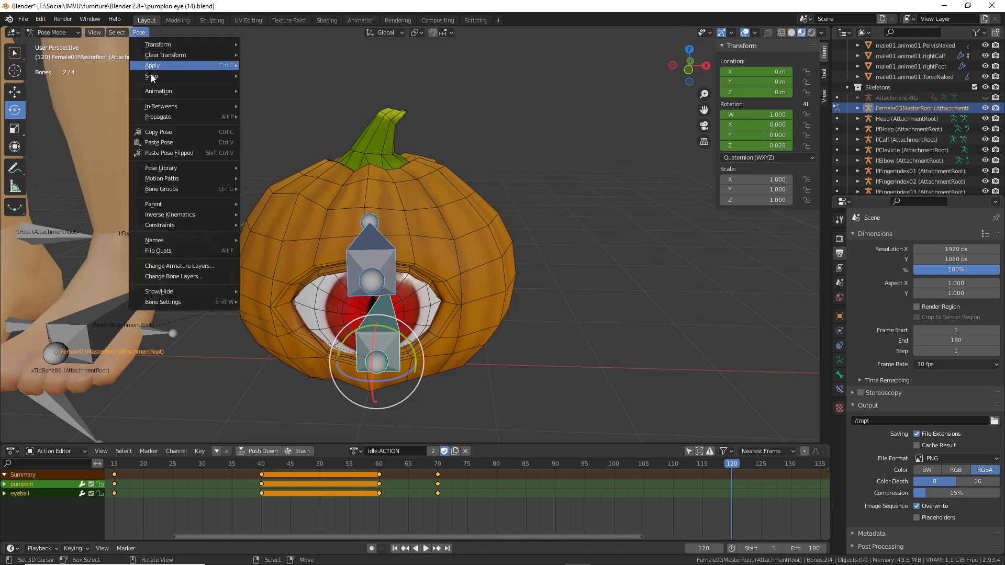
pyautogui.click(154, 143)
pyautogui.press('i')
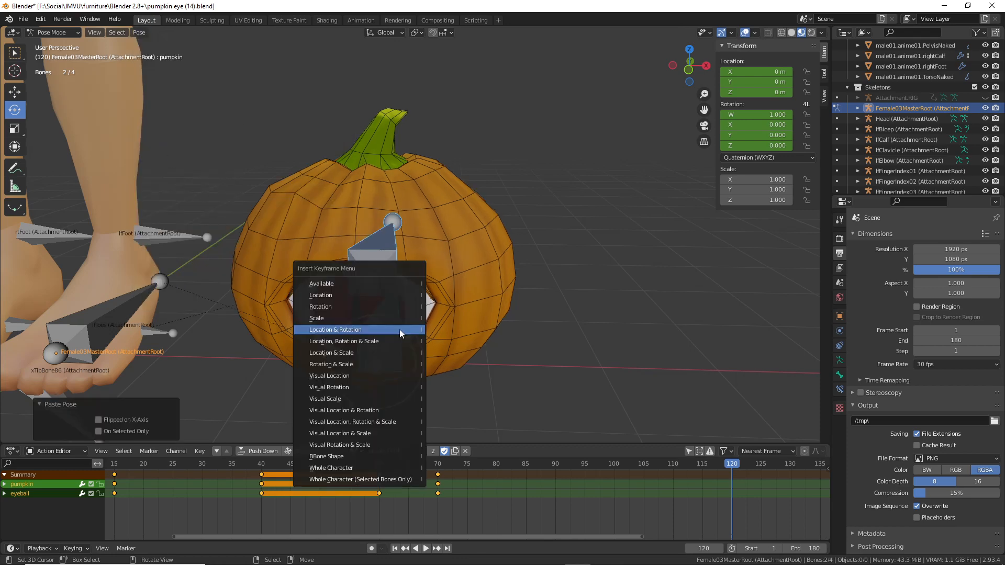
pyautogui.click(394, 330)
pyautogui.moveTo(534, 482); pyautogui.dragTo(507, 477, button='middle')
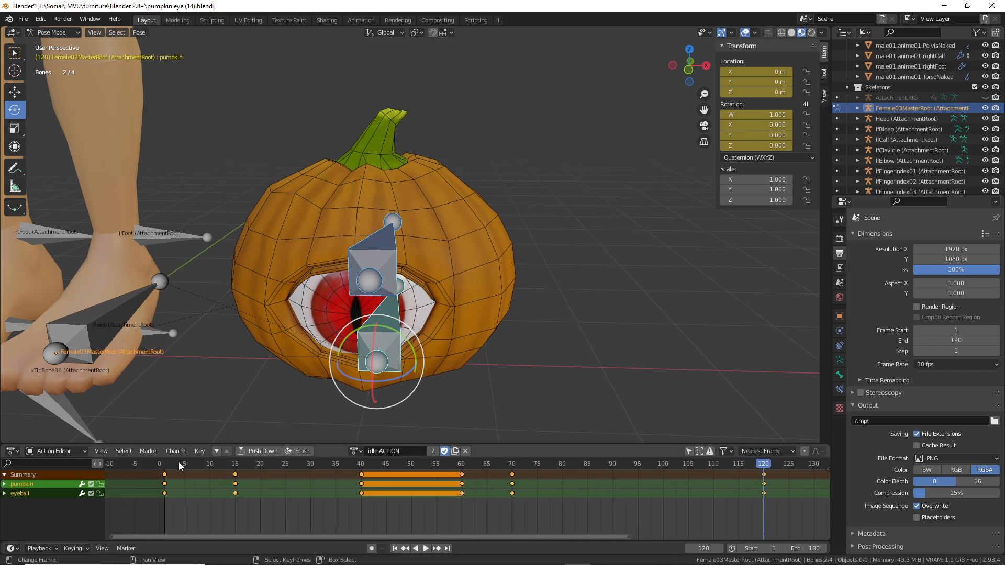
pyautogui.hotkey('ctrl', '2')
pyautogui.moveTo(161, 466); pyautogui.dragTo(154, 479)
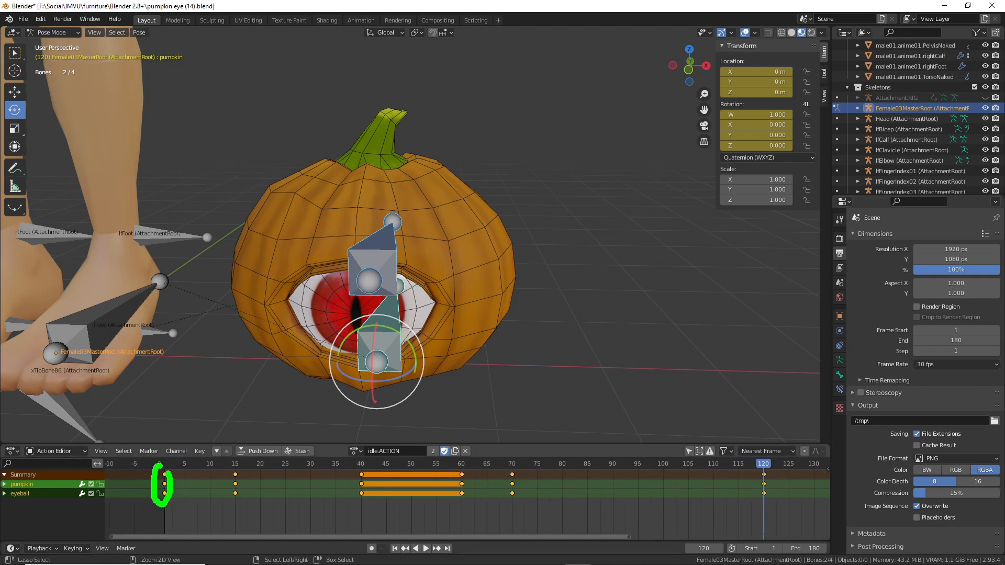
pyautogui.moveTo(758, 464)
pyautogui.mouseDown()
pyautogui.moveTo(786, 515)
pyautogui.moveTo(754, 454)
pyautogui.mouseUp()
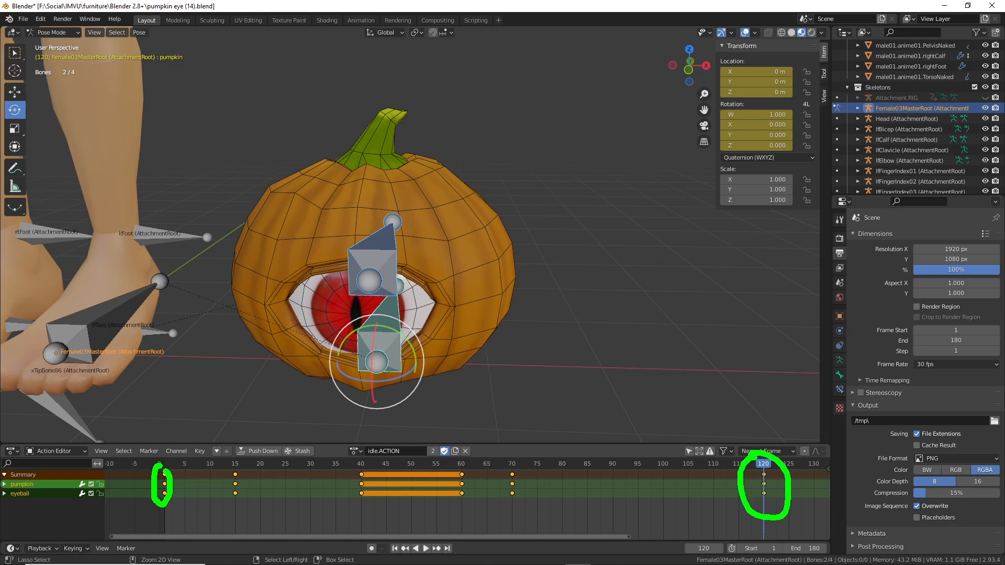
pyautogui.press('Escape')
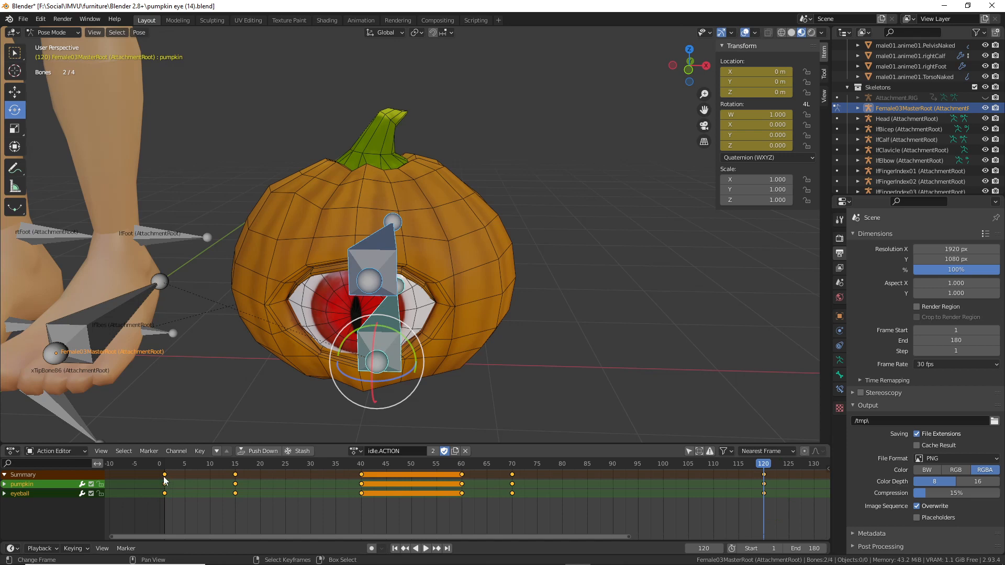
# - Play the animation from the start and copy the pose of the pumpkin and eyeball bones at frame 15
pyautogui.click(164, 480)
pyautogui.press('space')
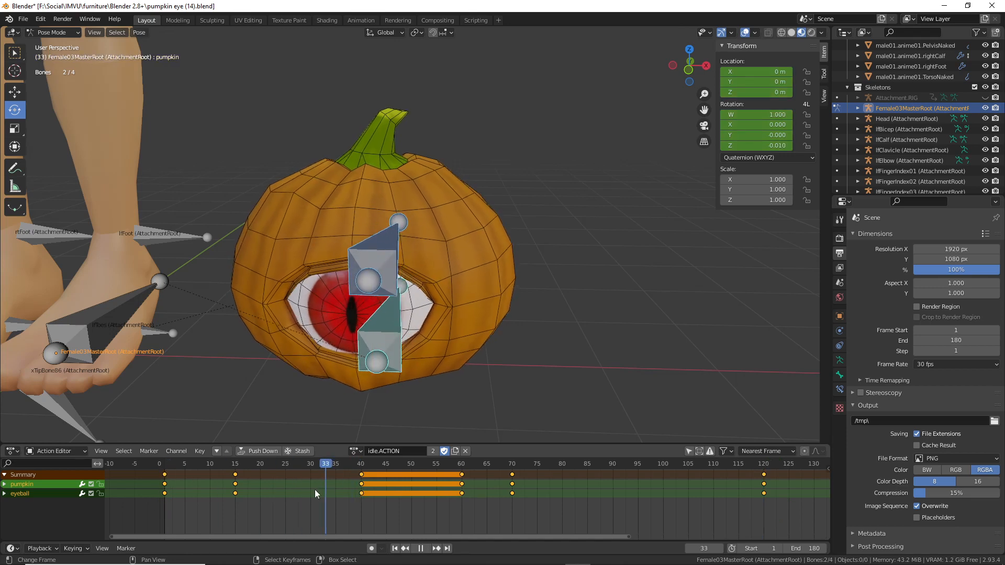
pyautogui.moveTo(315, 489); pyautogui.dragTo(238, 491)
pyautogui.press('space')
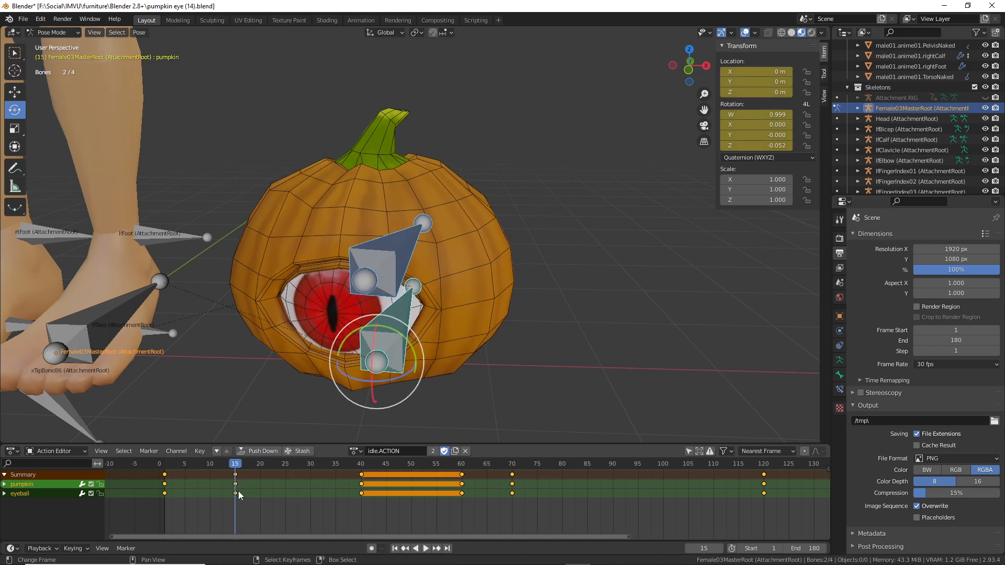
pyautogui.click(138, 32)
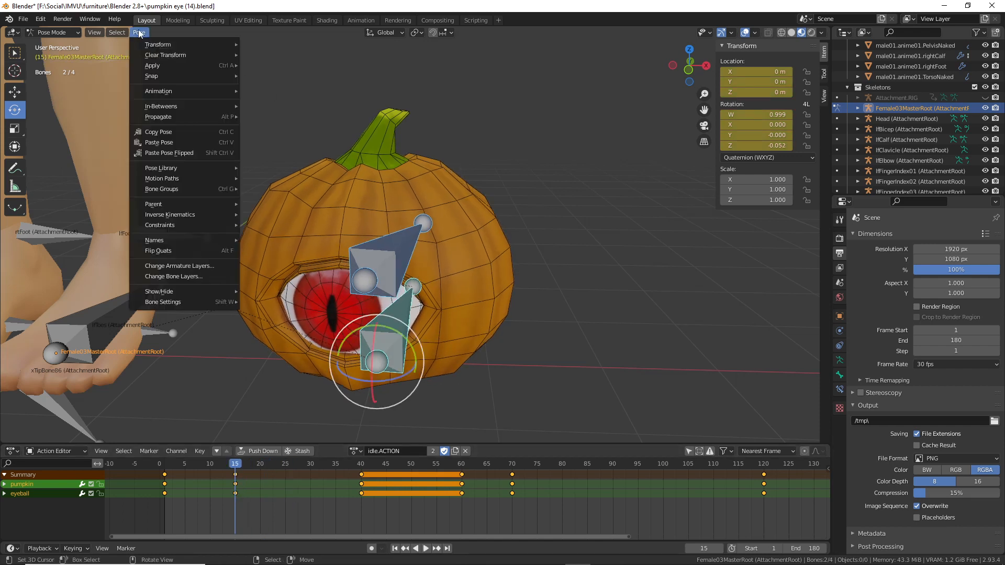
pyautogui.click(159, 133)
# - At frame 30, paste the frame 15 pose onto both bones and insert a Location & Rotation keyframe
pyautogui.click(309, 467)
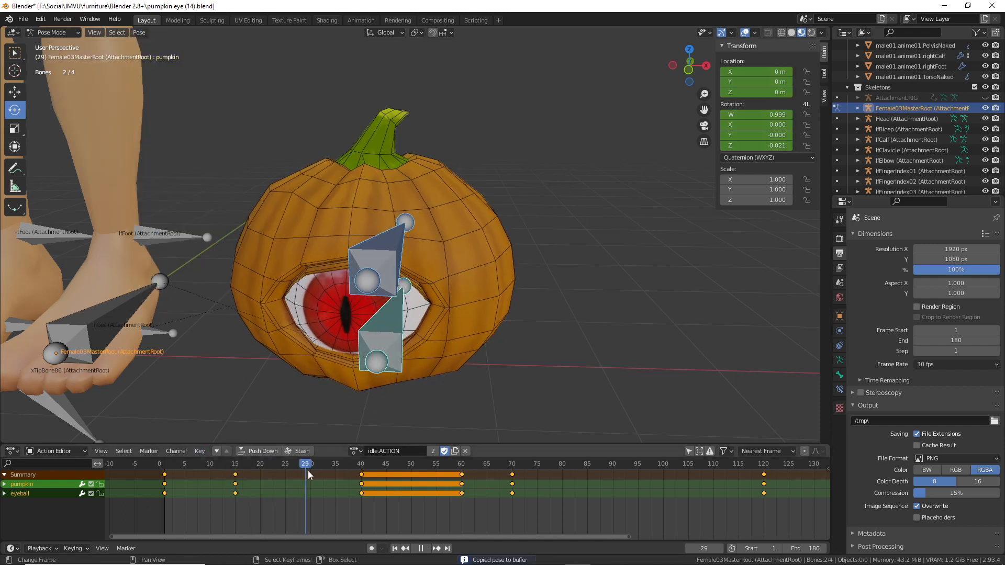
pyautogui.click(140, 33)
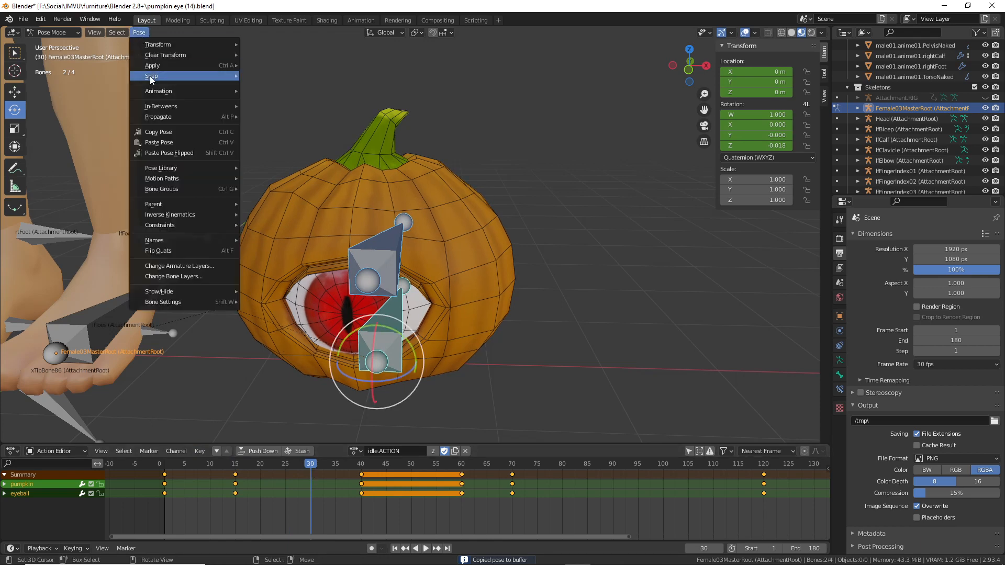
pyautogui.click(152, 143)
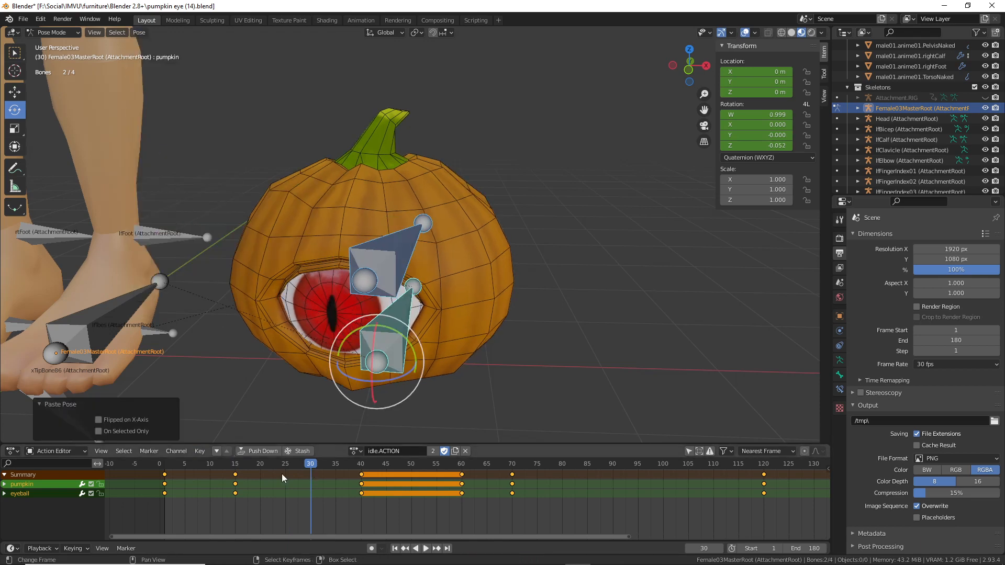
pyautogui.press('i')
pyautogui.click(376, 252)
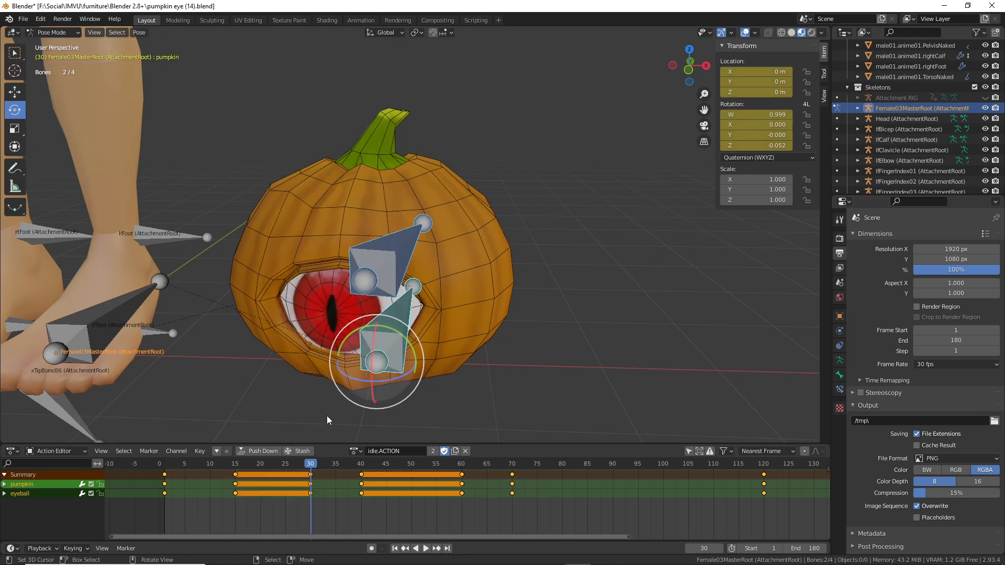
# - Copy the frame 70 pose of the pumpkin and eyeball bones, paste it at frame 80 and insert a Location & Rotation keyframe
pyautogui.moveTo(233, 467); pyautogui.dragTo(512, 485)
pyautogui.click(139, 33)
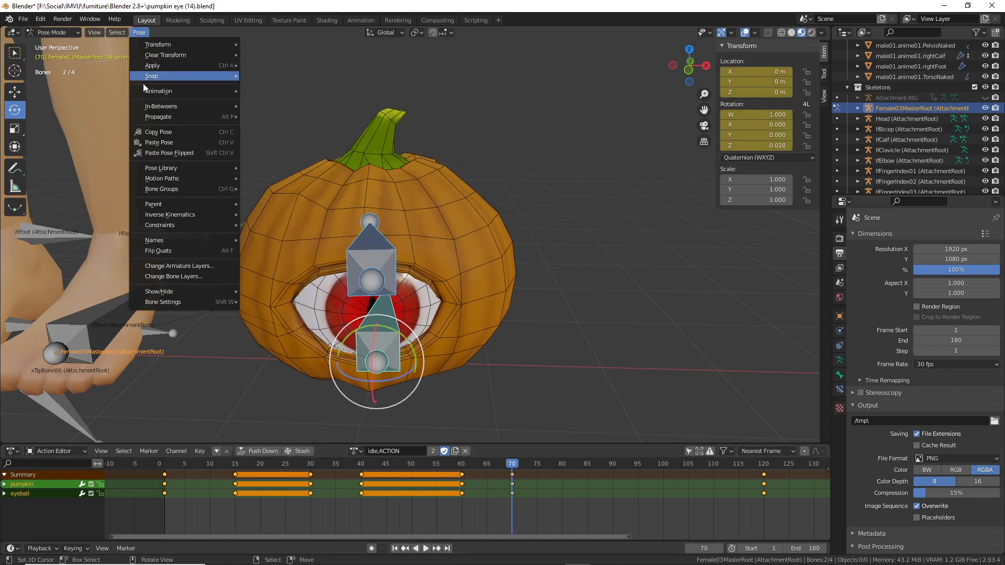
pyautogui.click(153, 134)
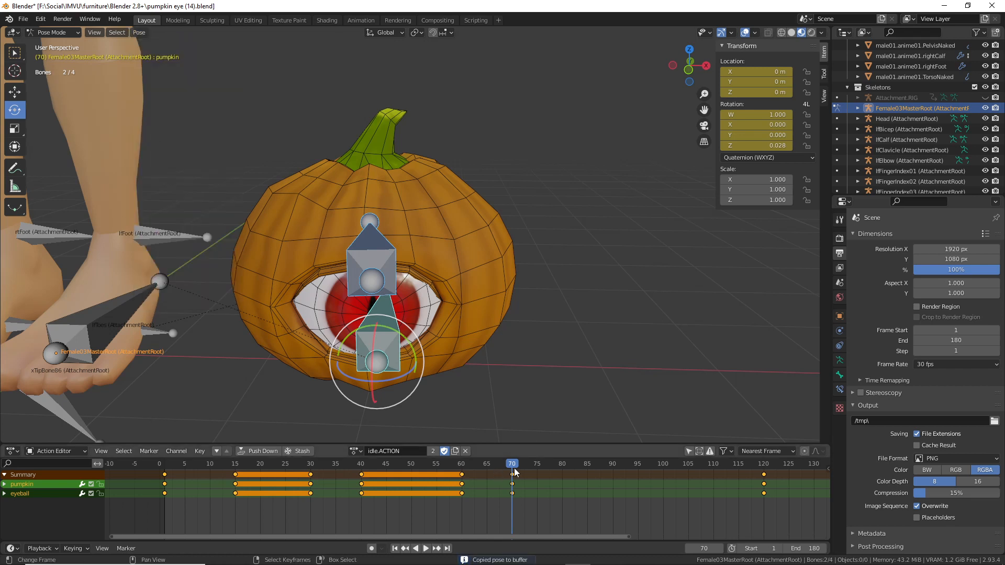
pyautogui.moveTo(515, 468); pyautogui.dragTo(563, 470)
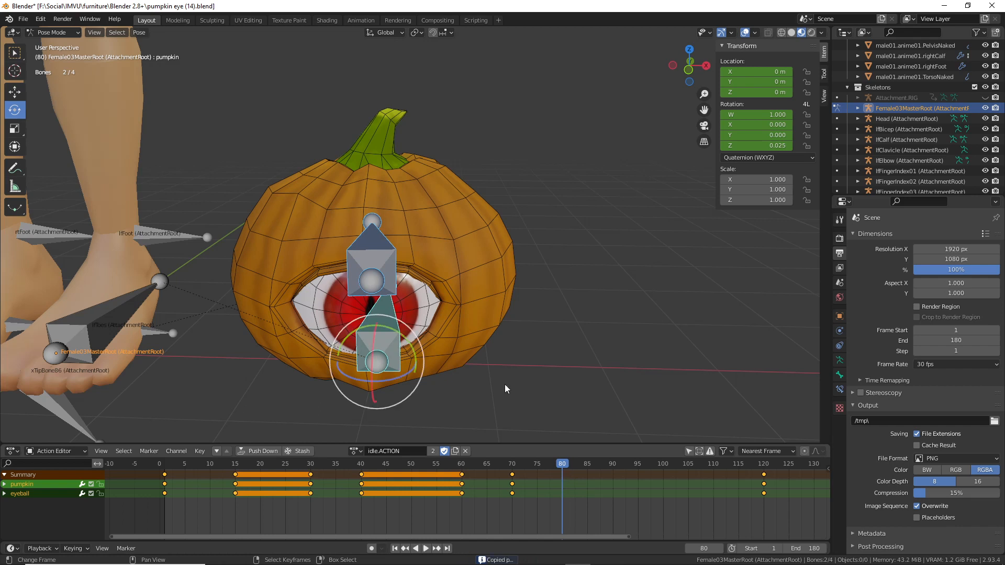
pyautogui.click(138, 33)
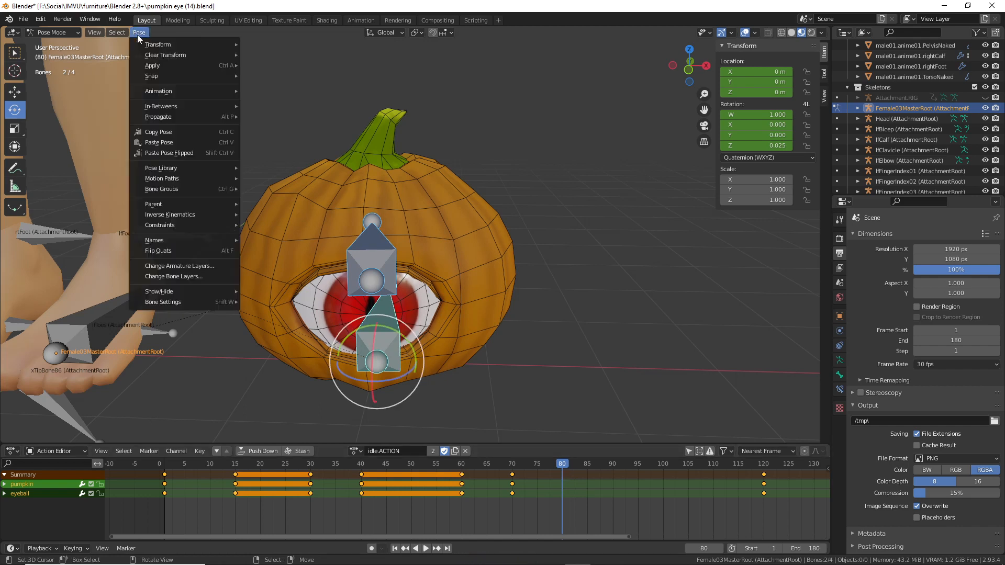
pyautogui.click(154, 144)
pyautogui.press('i')
pyautogui.click(554, 318)
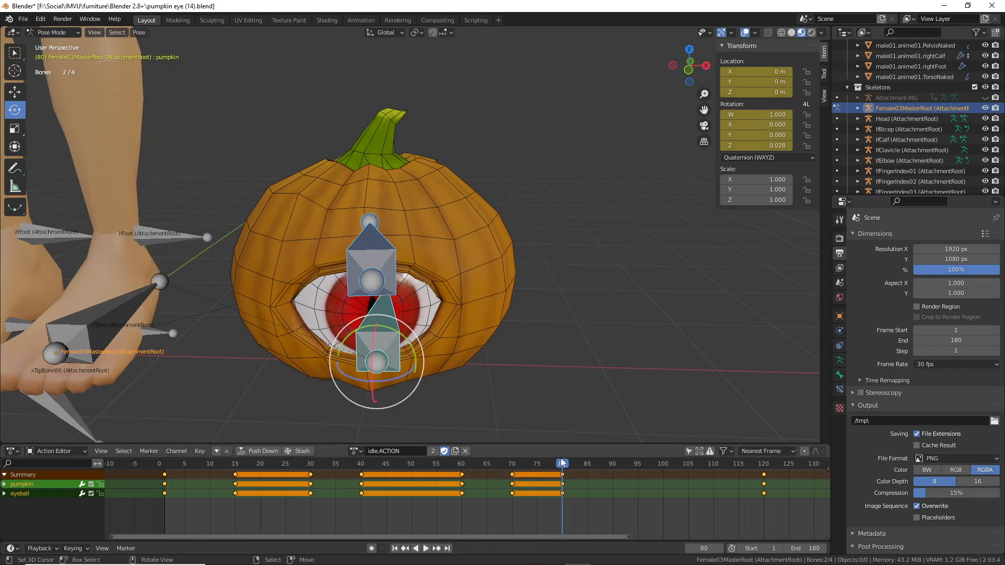
# - Play the animation and review the pumpkin's motion from frame 80 through to frame 120
pyautogui.press('space')
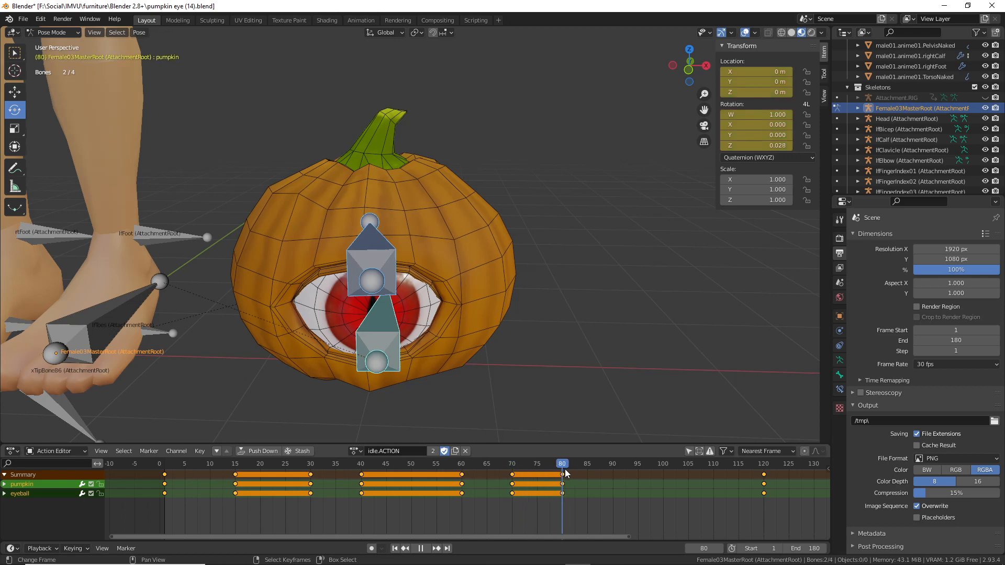
pyautogui.moveTo(565, 474); pyautogui.dragTo(765, 475)
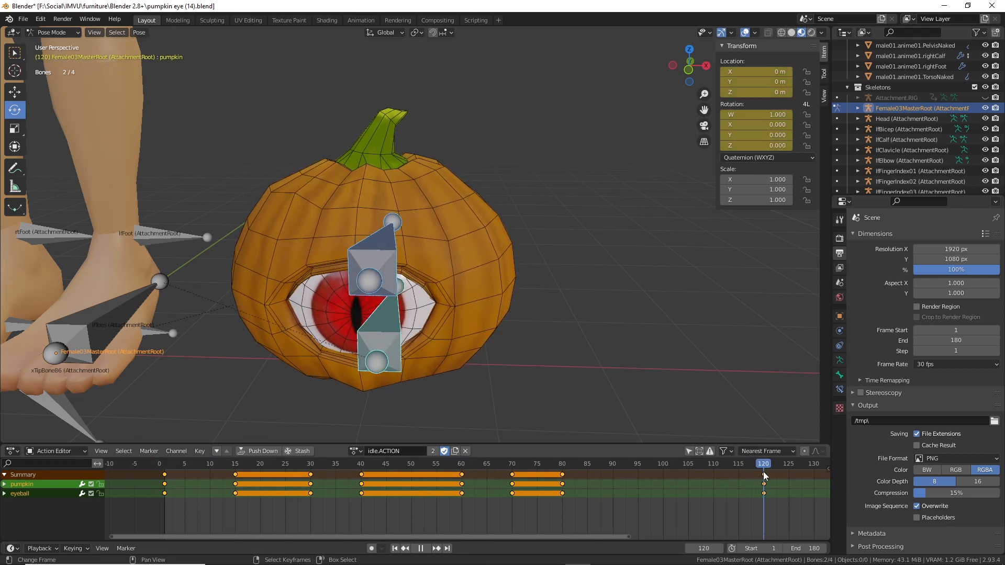
pyautogui.moveTo(382, 344); pyautogui.dragTo(394, 340, button='middle')
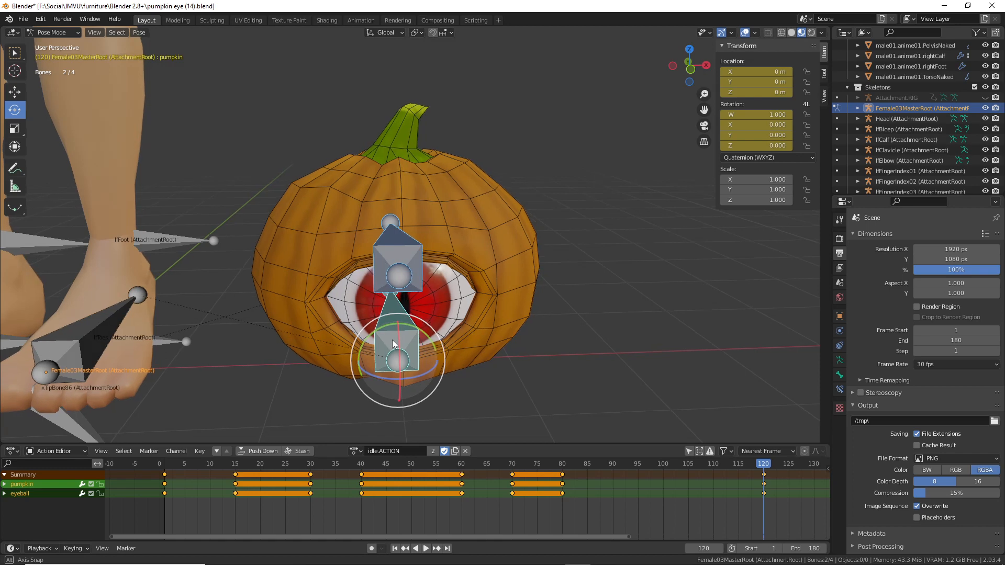
pyautogui.moveTo(389, 313); pyautogui.dragTo(433, 308, button='middle')
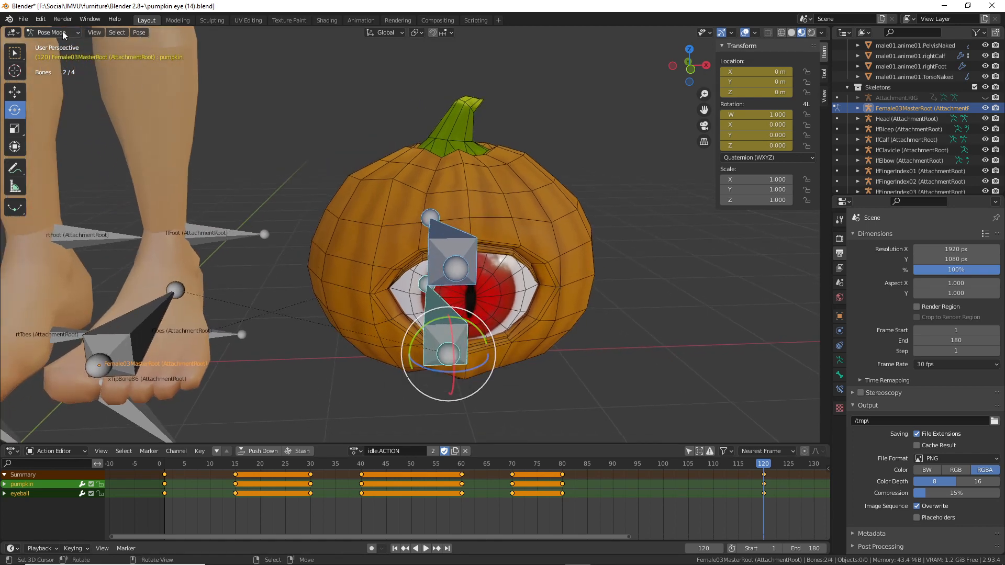
# - Save the scene as a new file version named pumpkin eye (15).blend
pyautogui.click(23, 19)
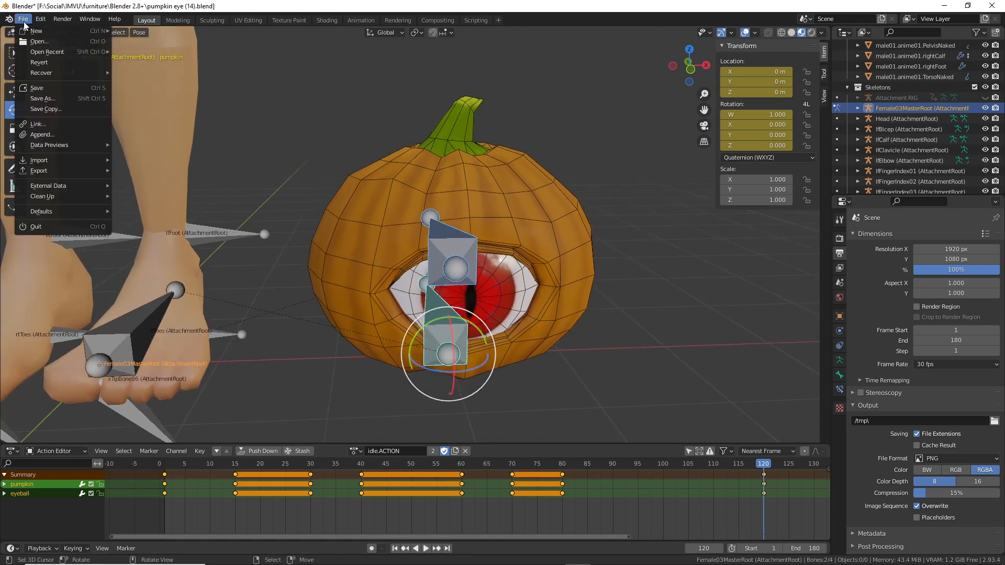
pyautogui.click(43, 99)
pyautogui.click(393, 464)
pyautogui.press('BackSpace')
pyautogui.write('5')
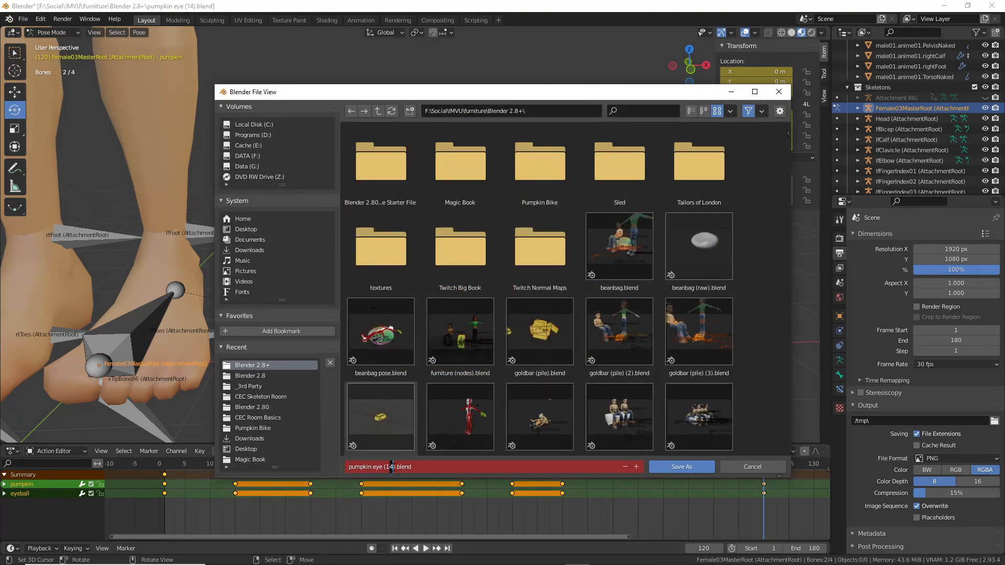
pyautogui.click(690, 464)
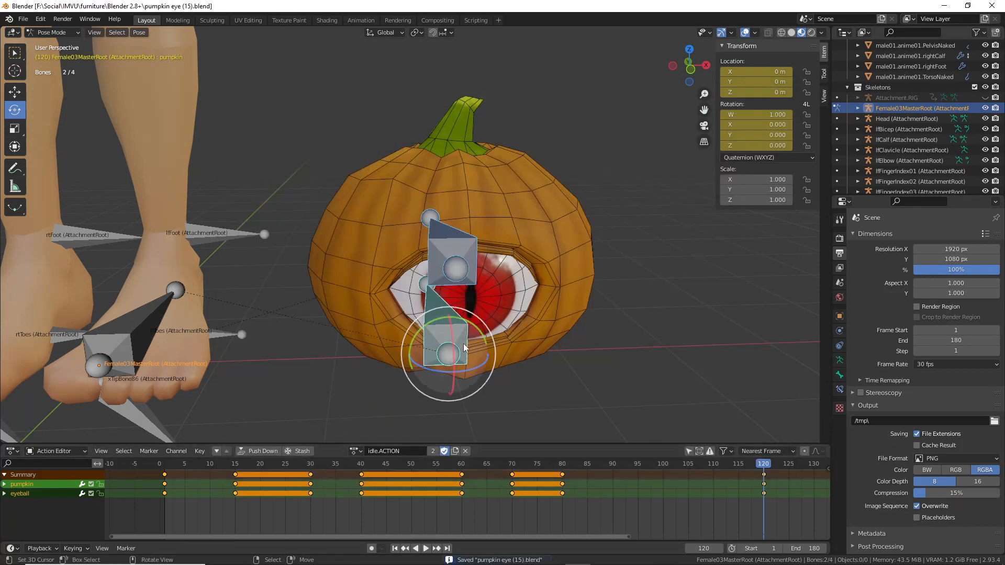
# - Switch to Object Mode and select the pumpkin mesh together with its Female03MasterRoot armature
pyautogui.click(52, 32)
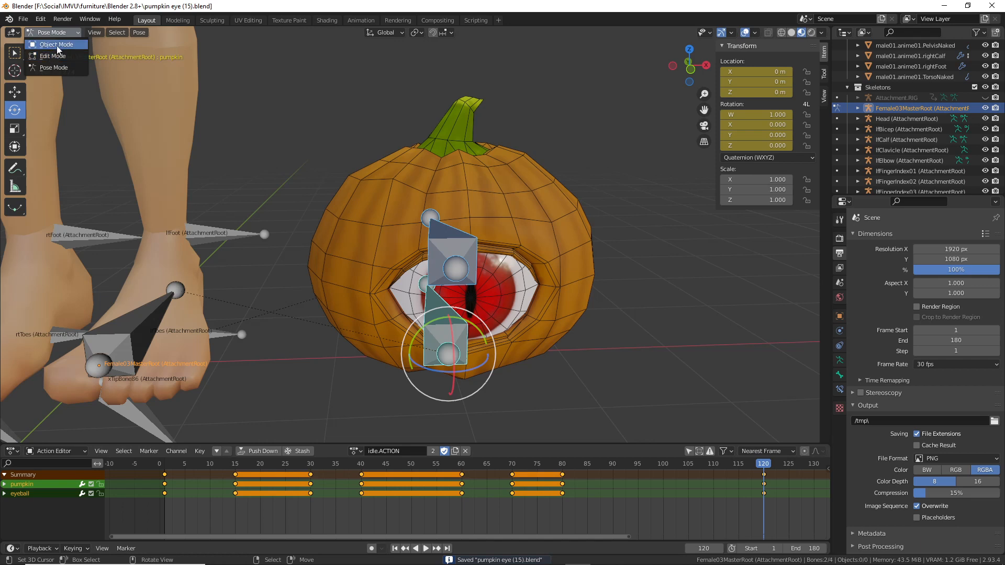
pyautogui.click(57, 45)
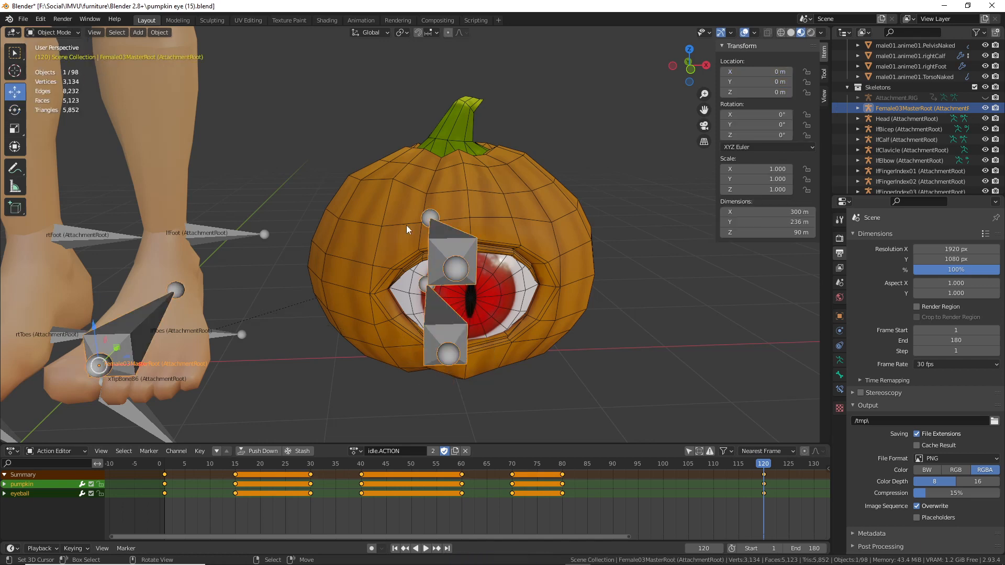
pyautogui.click(400, 172)
pyautogui.keyDown('shift'); pyautogui.click(435, 357); pyautogui.keyUp('shift')
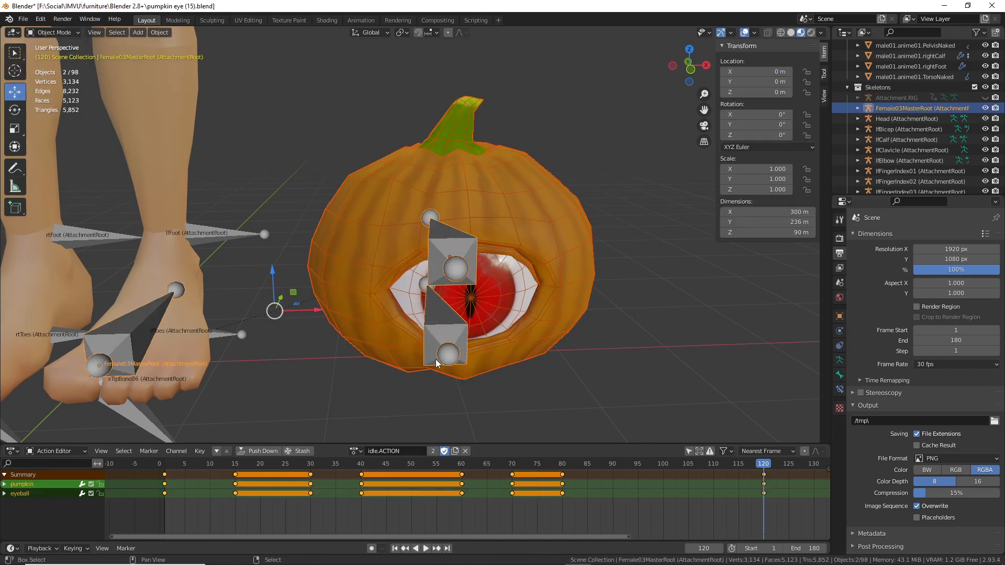
# - Start an FBX export of the selected objects and name the file pumpkin eye (15).fbx
pyautogui.click(23, 19)
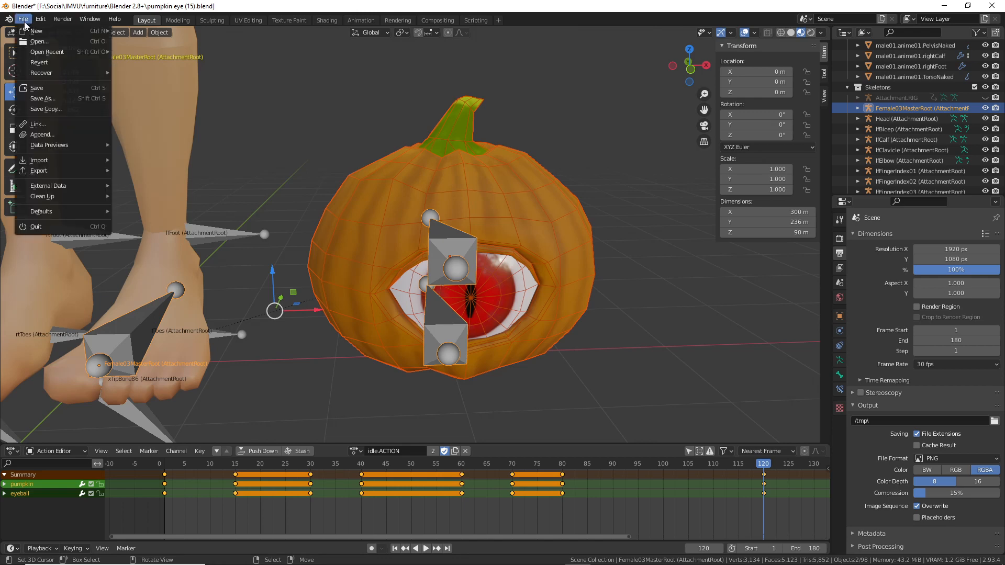
pyautogui.moveTo(39, 171)
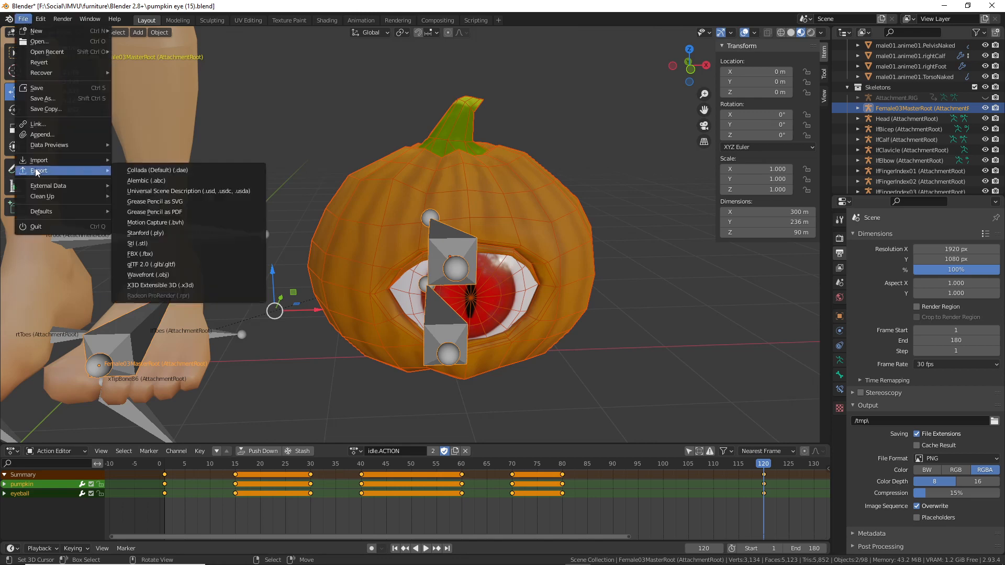
pyautogui.click(155, 254)
pyautogui.click(416, 465)
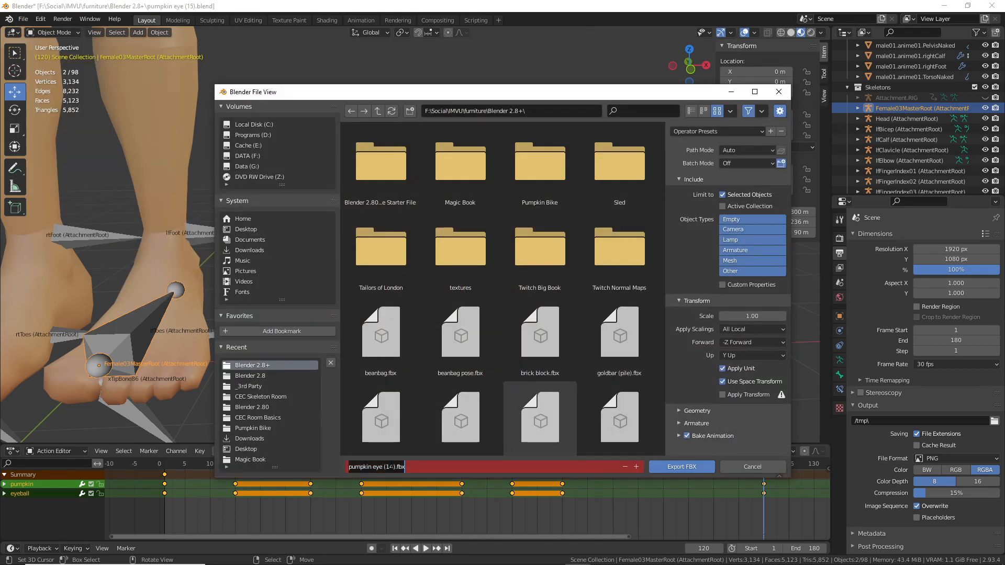
pyautogui.click(392, 467)
pyautogui.press('BackSpace')
pyautogui.write('5')
pyautogui.press('Return')
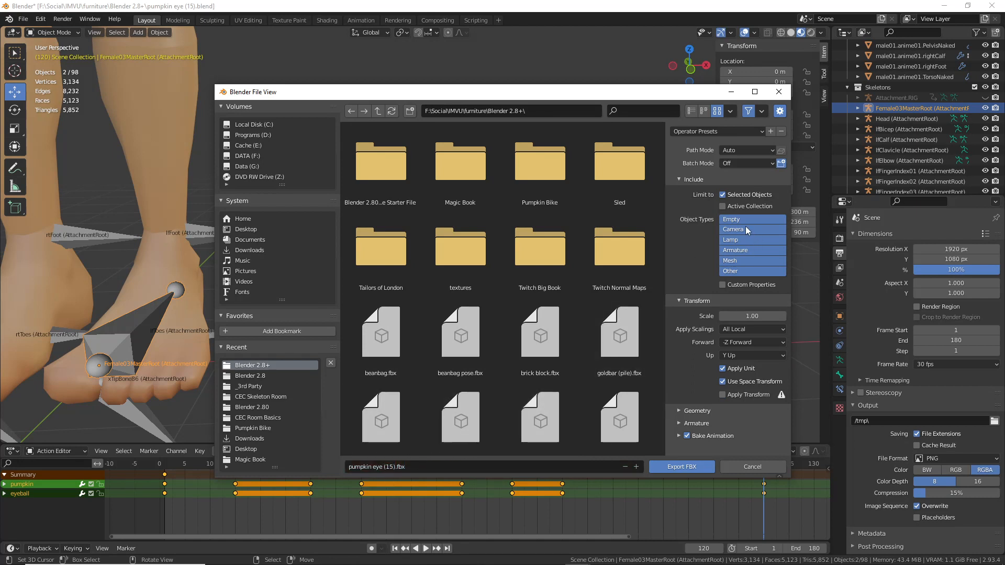
# - Check the Geometry, Armature and Bake Animation export options, and export the FBX file
pyautogui.click(685, 411)
pyautogui.scroll(-3, 689, 404)
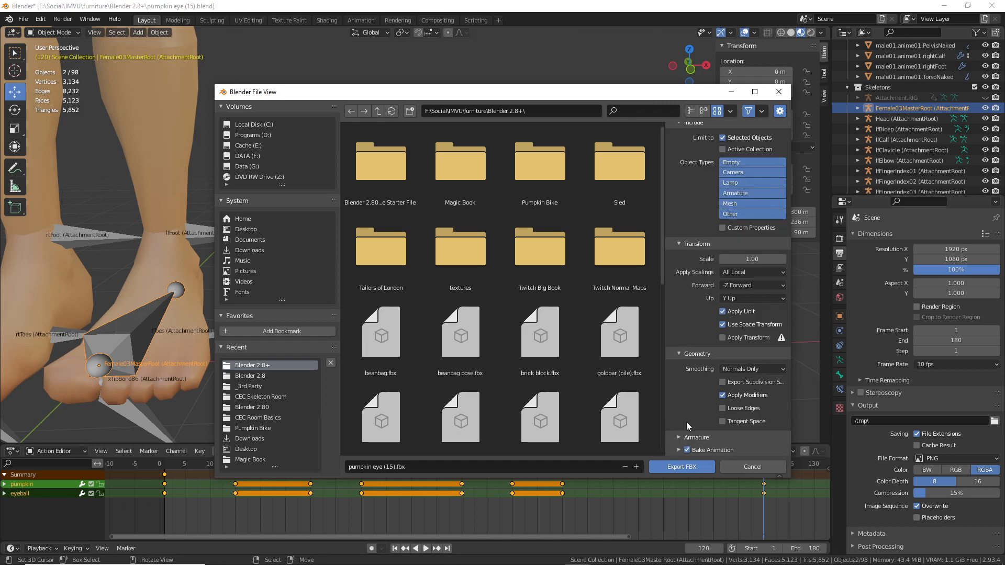
pyautogui.click(677, 438)
pyautogui.scroll(-4, 681, 437)
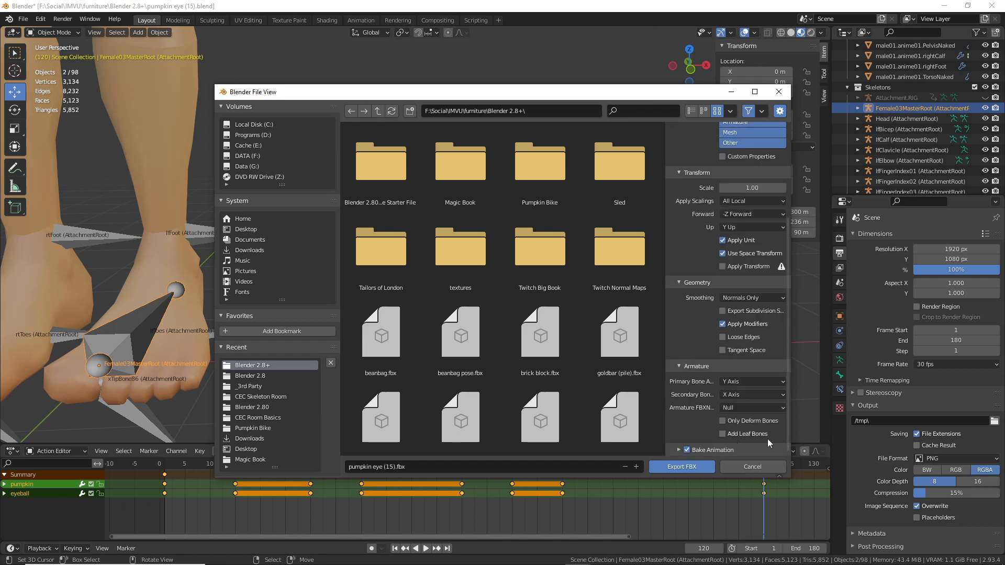
pyautogui.click(679, 450)
pyautogui.scroll(-5, 684, 444)
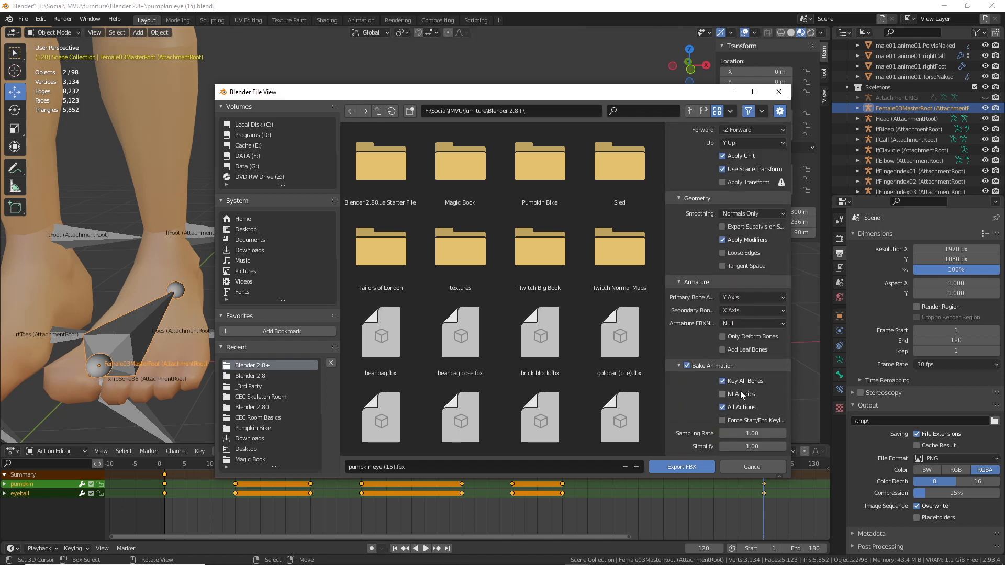
pyautogui.moveTo(768, 399)
pyautogui.mouseDown()
pyautogui.moveTo(787, 398)
pyautogui.moveTo(784, 424)
pyautogui.moveTo(795, 425)
pyautogui.moveTo(804, 420)
pyautogui.moveTo(776, 394)
pyautogui.moveTo(800, 393)
pyautogui.mouseUp()
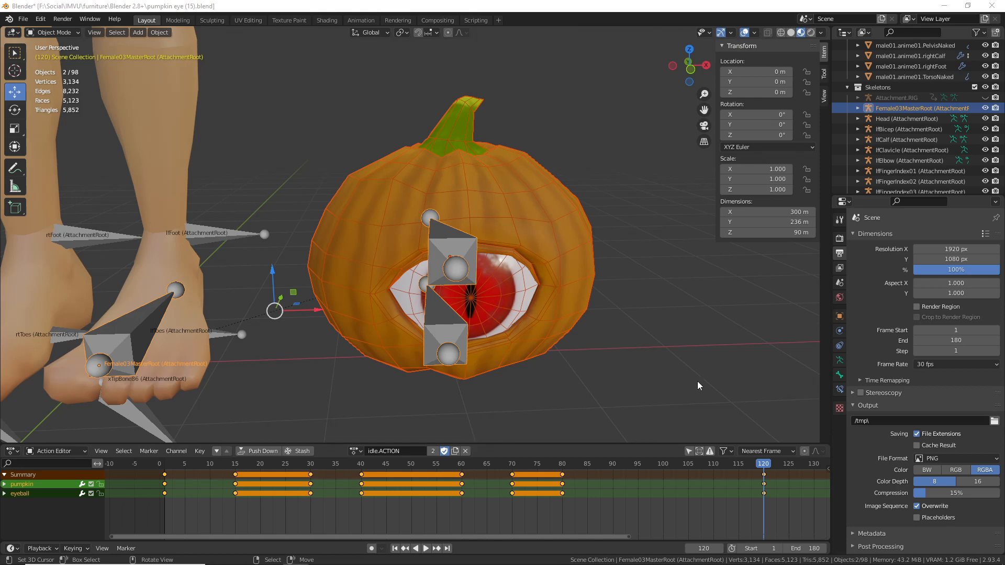
# - Switch to IMVU Studio and open pumpkin eye (15).fbx for import into the derived product
pyautogui.click(629, 560)
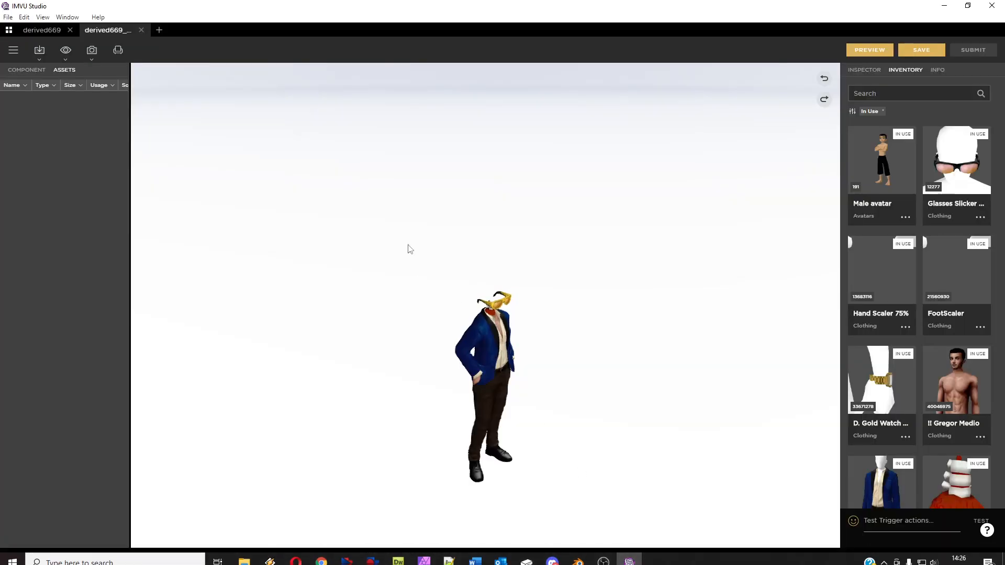
pyautogui.moveTo(495, 324); pyautogui.dragTo(437, 262)
pyautogui.moveTo(561, 373); pyautogui.dragTo(499, 321, button='right')
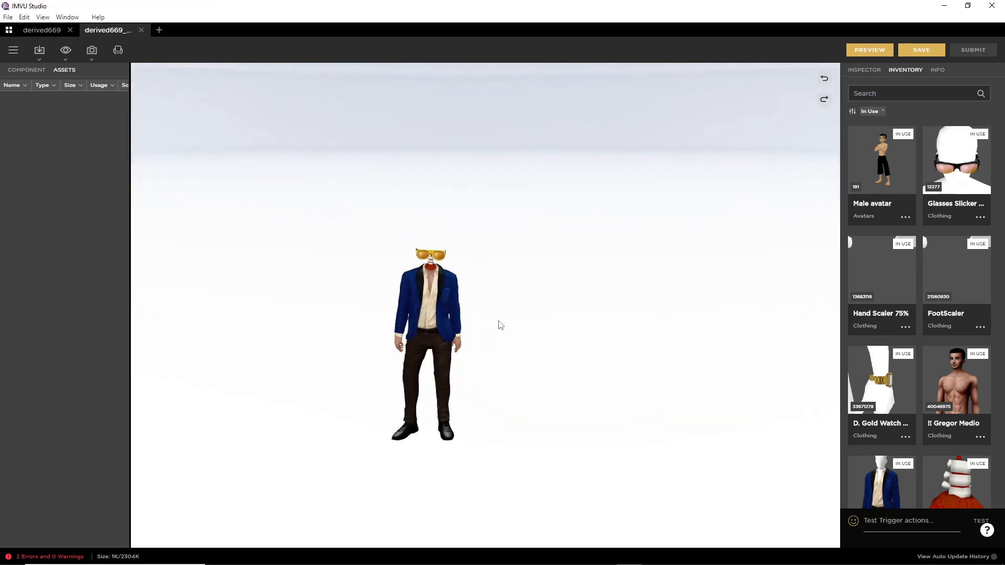
pyautogui.scroll(3, 498, 324)
pyautogui.click(39, 51)
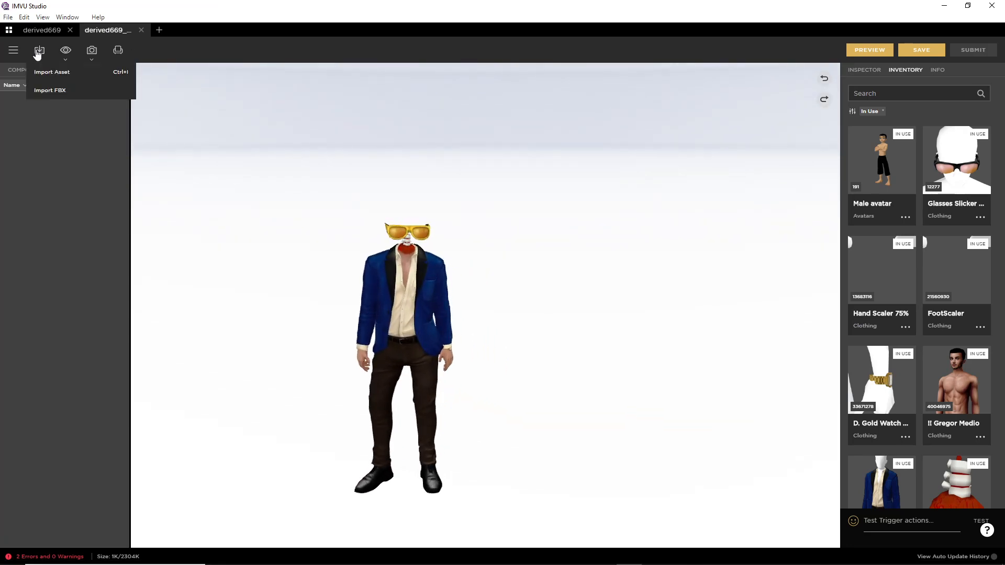
pyautogui.click(55, 92)
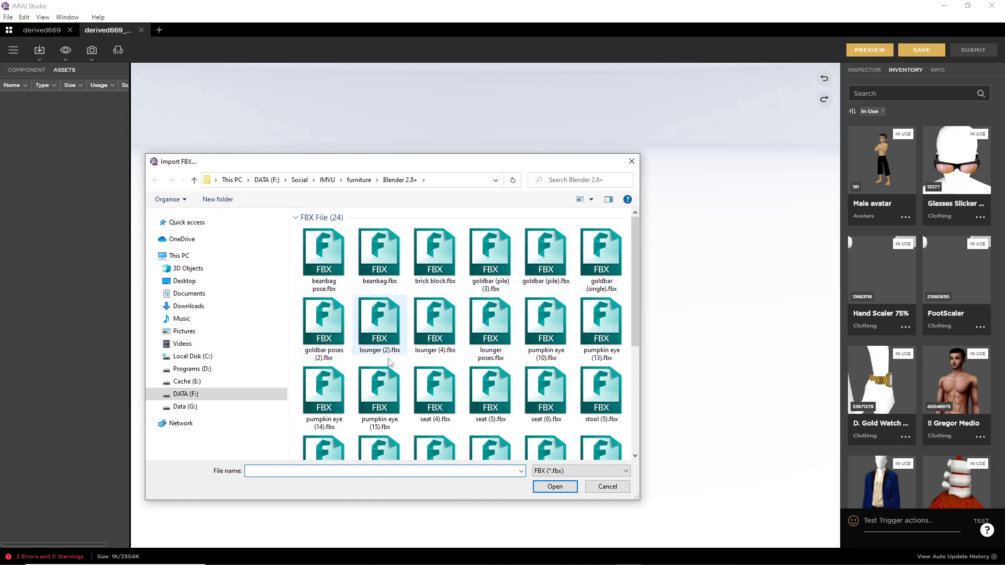
pyautogui.scroll(-3, 390, 361)
pyautogui.scroll(2, 401, 377)
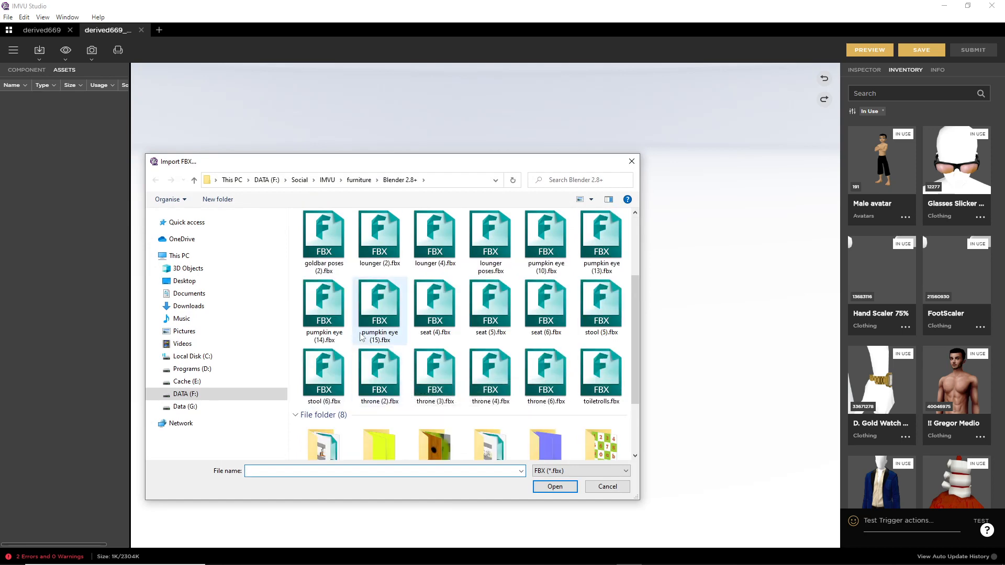
pyautogui.click(380, 308)
pyautogui.click(545, 487)
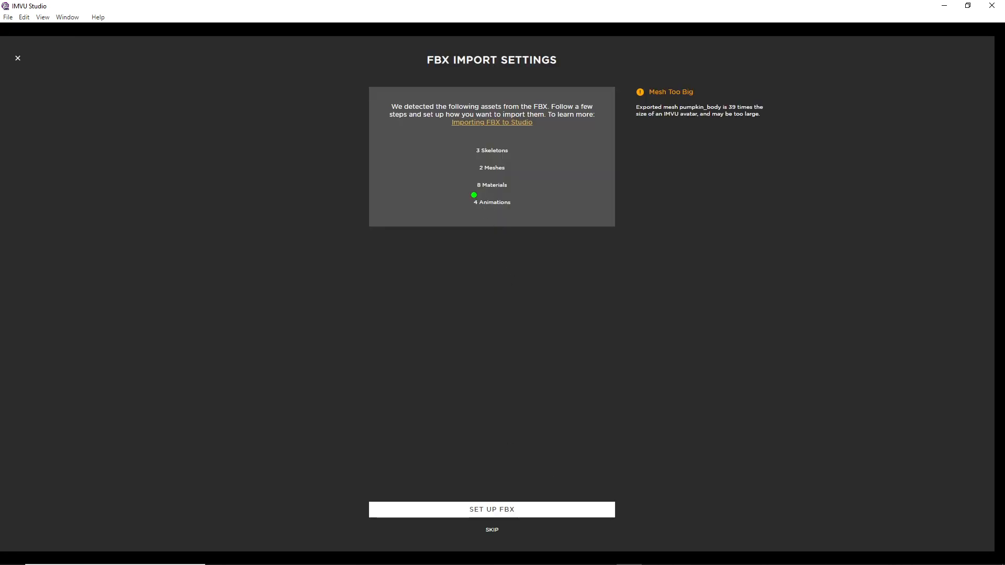
# - Begin the FBX setup, set the skeleton scale to 0.01 and choose the AttachmentRoot skeleton with 4 bones and 1 mesh
pyautogui.moveTo(465, 195)
pyautogui.mouseDown()
pyautogui.moveTo(552, 207)
pyautogui.moveTo(474, 192)
pyautogui.mouseUp()
pyautogui.press('Escape')
pyautogui.click(498, 511)
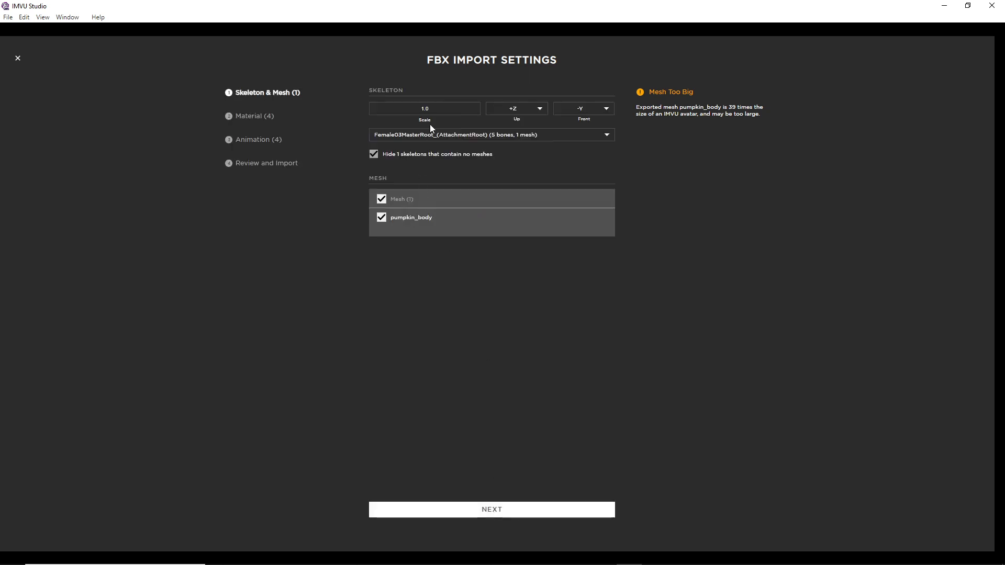
pyautogui.click(400, 109)
pyautogui.write('0.01')
pyautogui.click(422, 138)
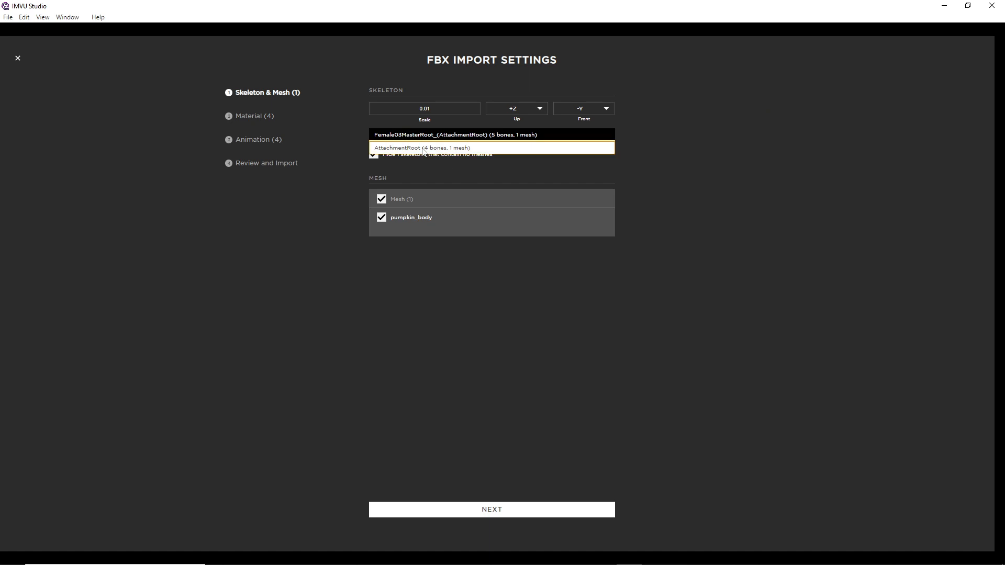
pyautogui.click(422, 147)
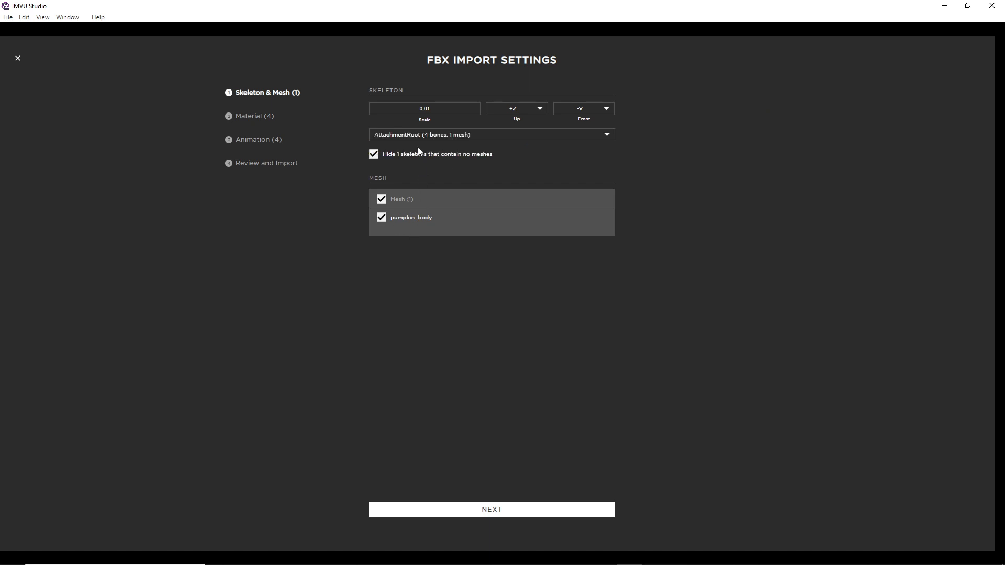
# - Accept the pumpkin_body mesh and all listed materials, and proceed to the Animation import settings
pyautogui.click(494, 517)
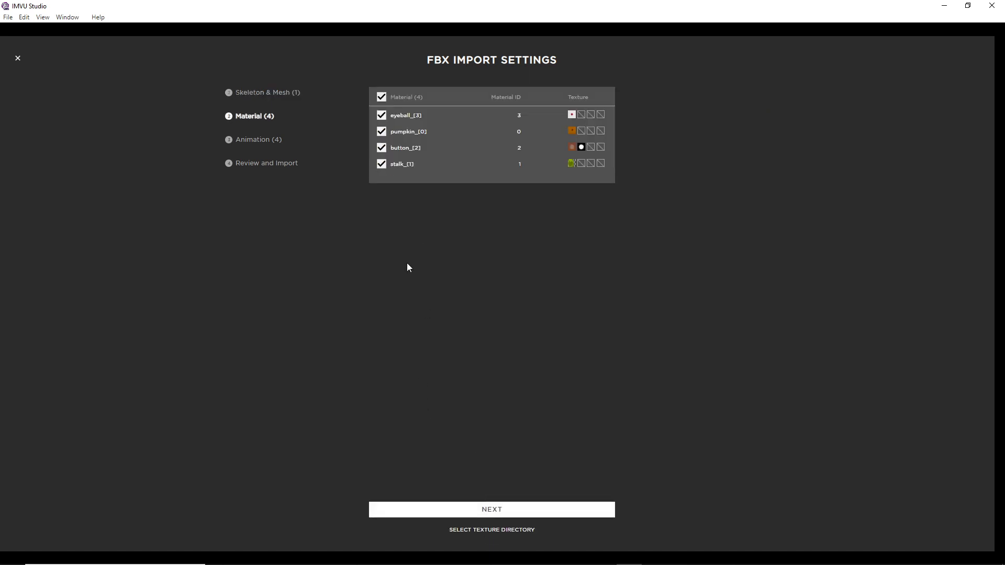
pyautogui.click(505, 510)
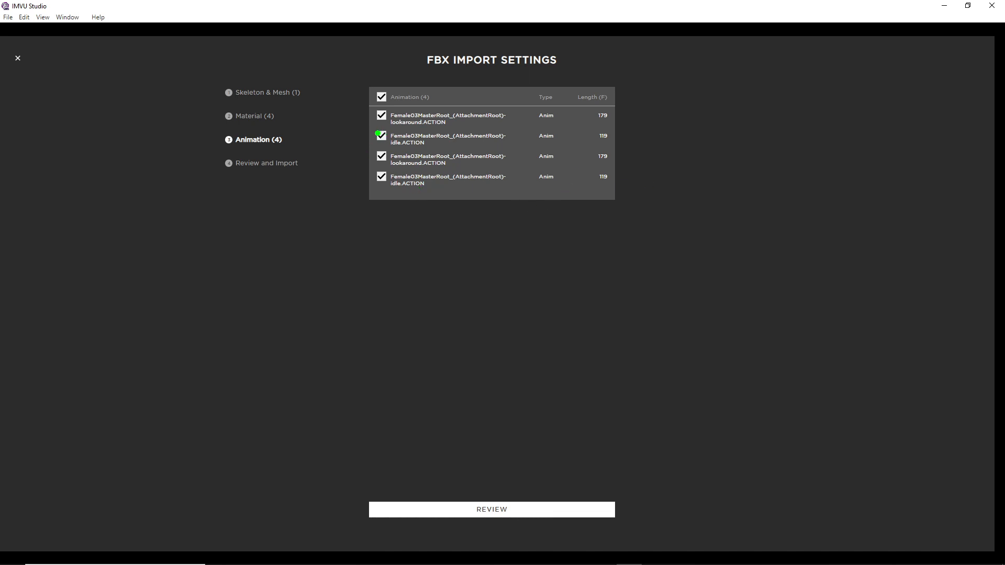
pyautogui.moveTo(378, 129)
pyautogui.mouseDown()
pyautogui.moveTo(429, 138)
pyautogui.moveTo(367, 126)
pyautogui.mouseUp()
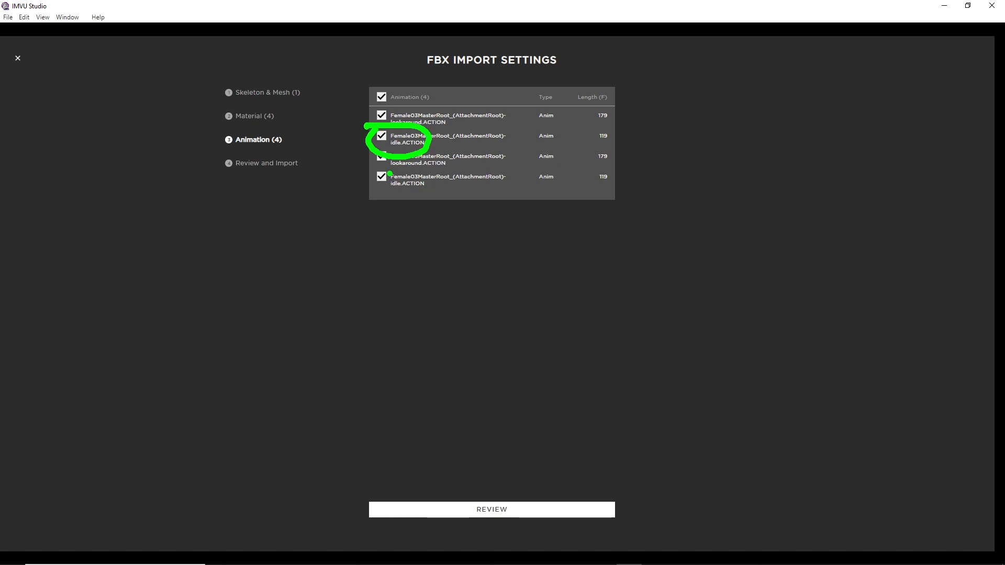
# - Keep all four idle and lookaround animations in the FBX import, review the asset list and import the assets
pyautogui.moveTo(390, 173)
pyautogui.mouseDown()
pyautogui.moveTo(366, 177)
pyautogui.moveTo(405, 163)
pyautogui.moveTo(374, 169)
pyautogui.mouseUp()
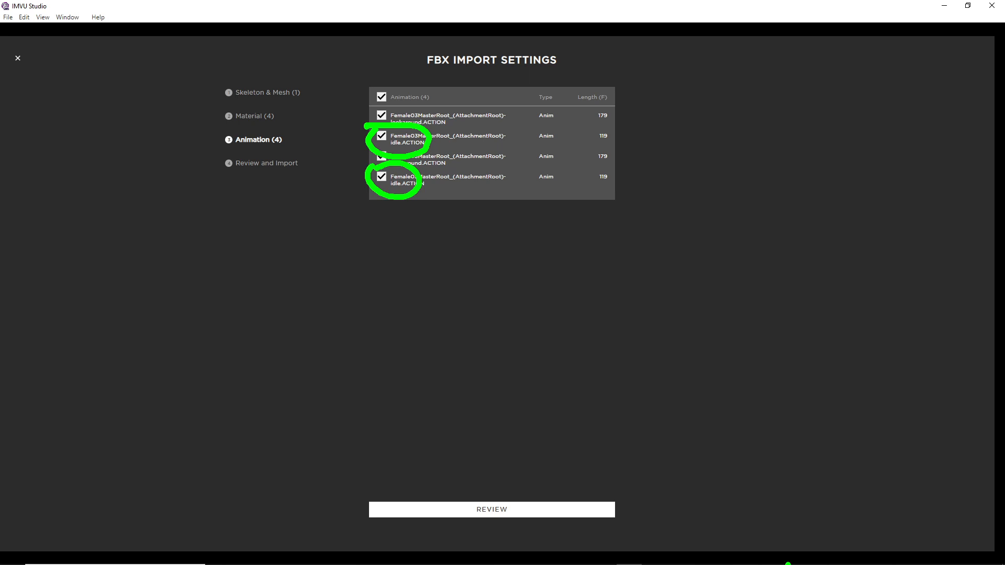
pyautogui.press('Escape')
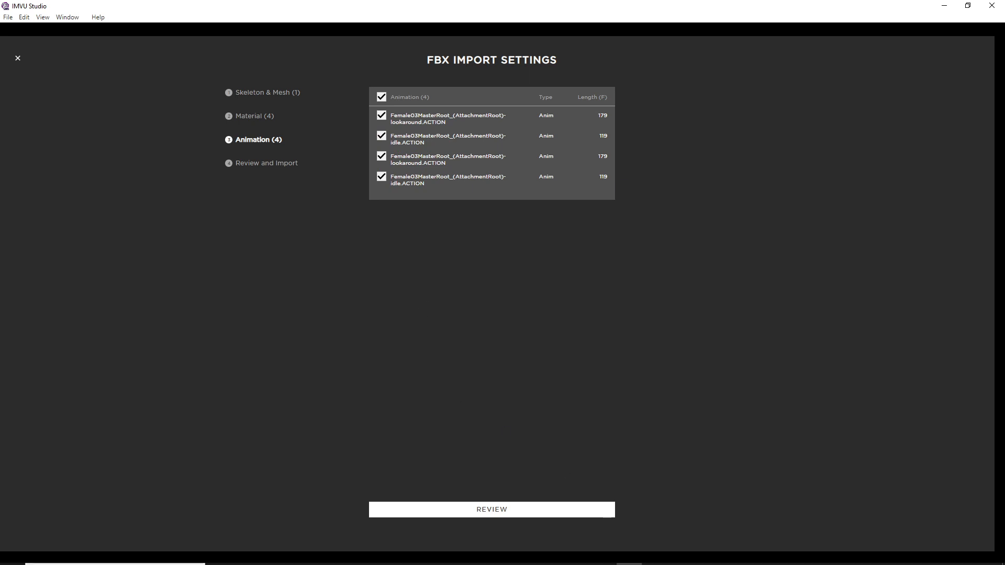
pyautogui.click(628, 556)
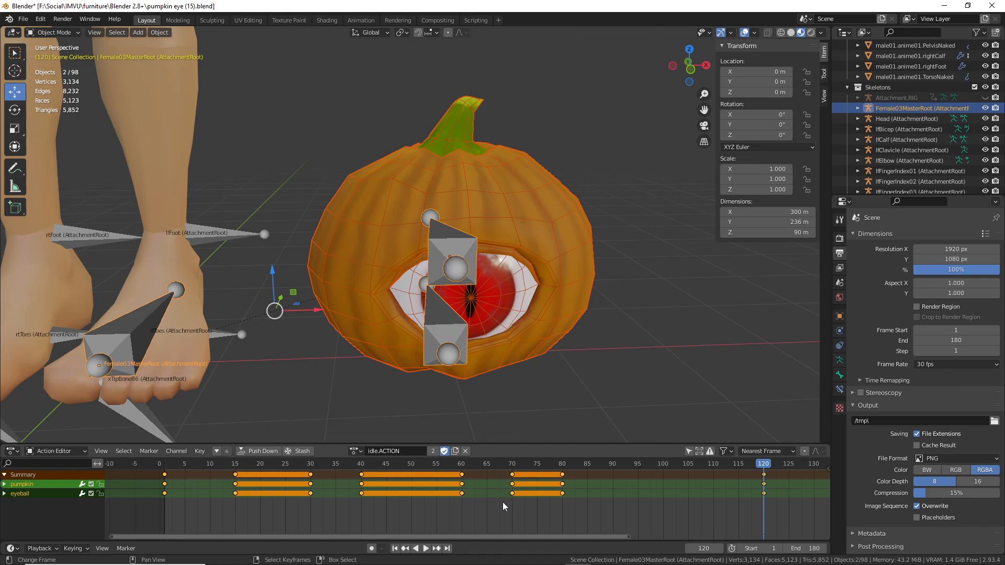
pyautogui.moveTo(573, 564)
pyautogui.click(630, 559)
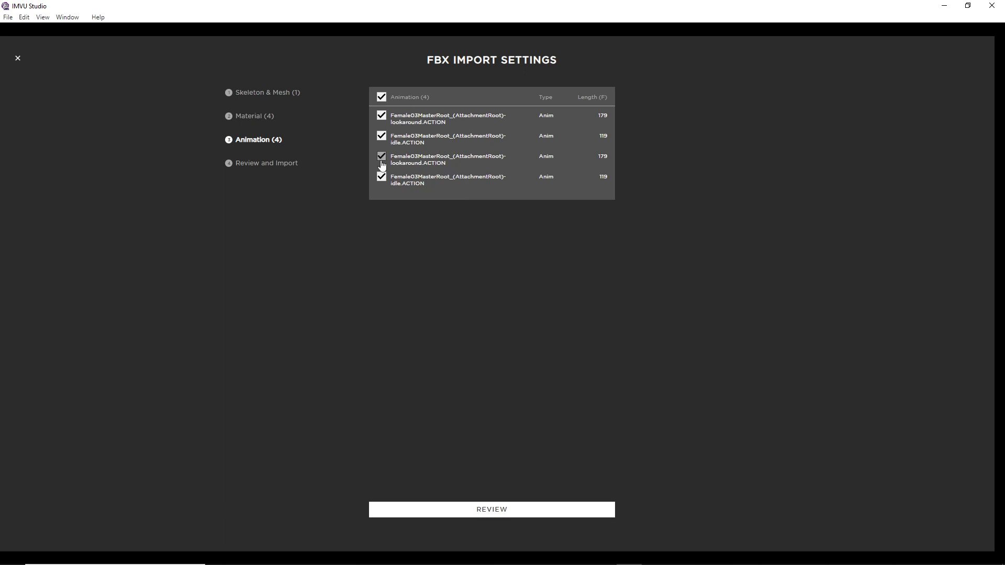
pyautogui.click(497, 512)
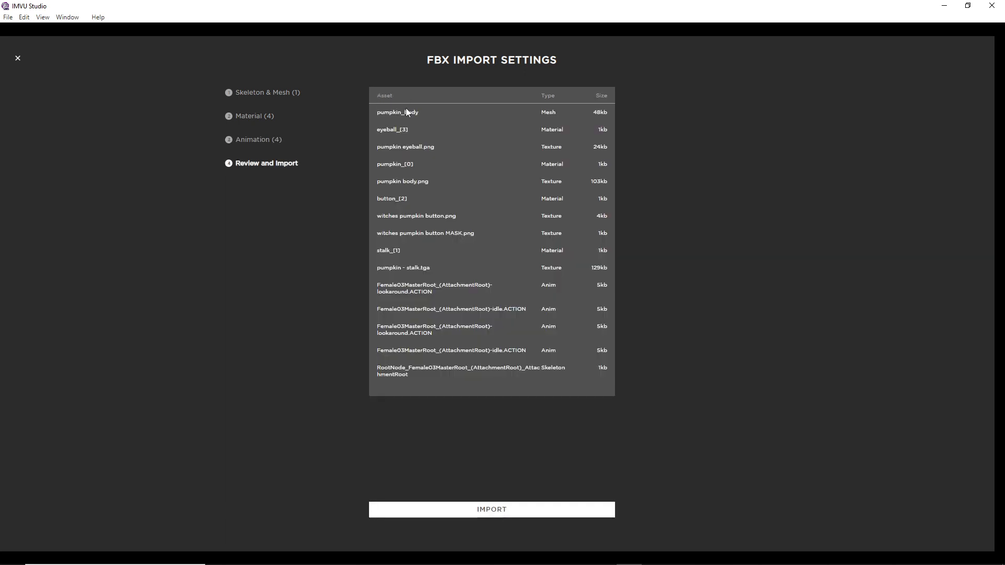
pyautogui.click(486, 510)
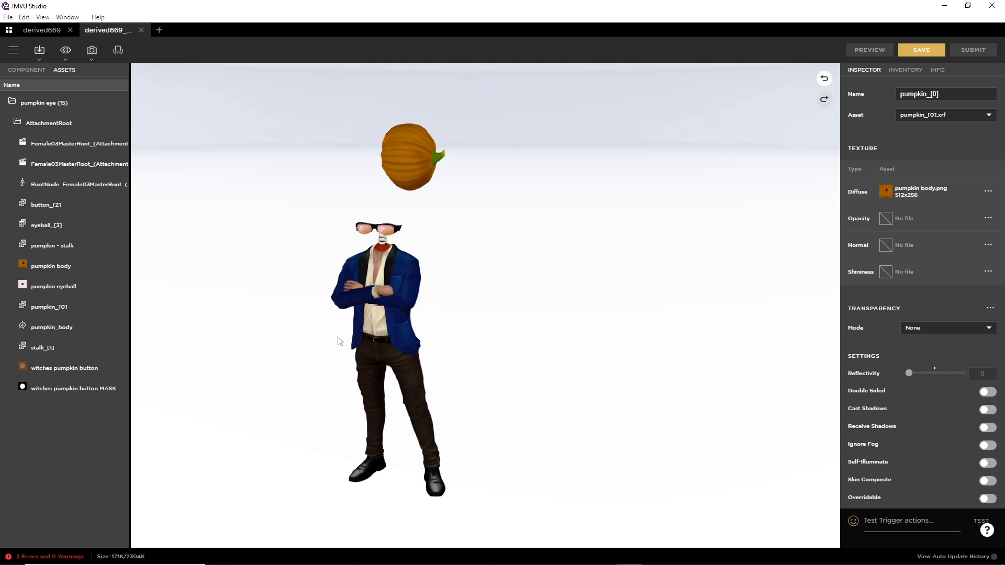
# - Set the imported skeleton's attachment node to Female03MasterRoot and preview the pumpkin beside the avatar's feet
pyautogui.click(28, 70)
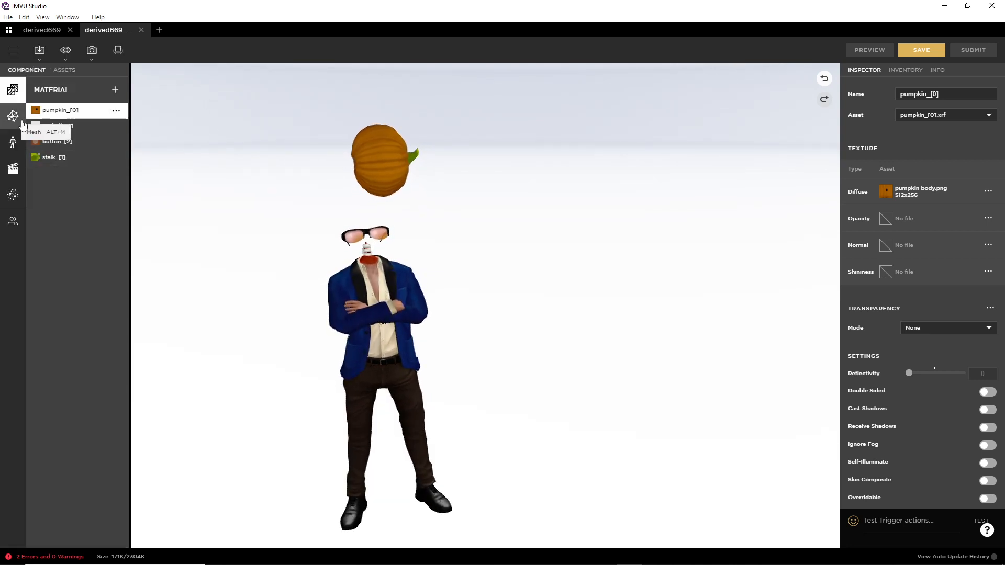
pyautogui.click(13, 143)
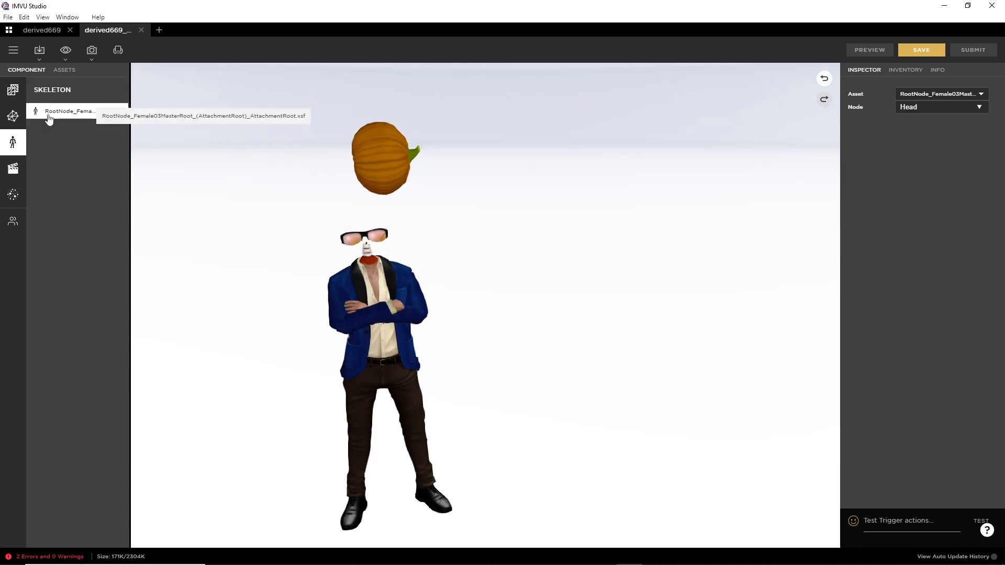
pyautogui.click(937, 107)
pyautogui.click(931, 121)
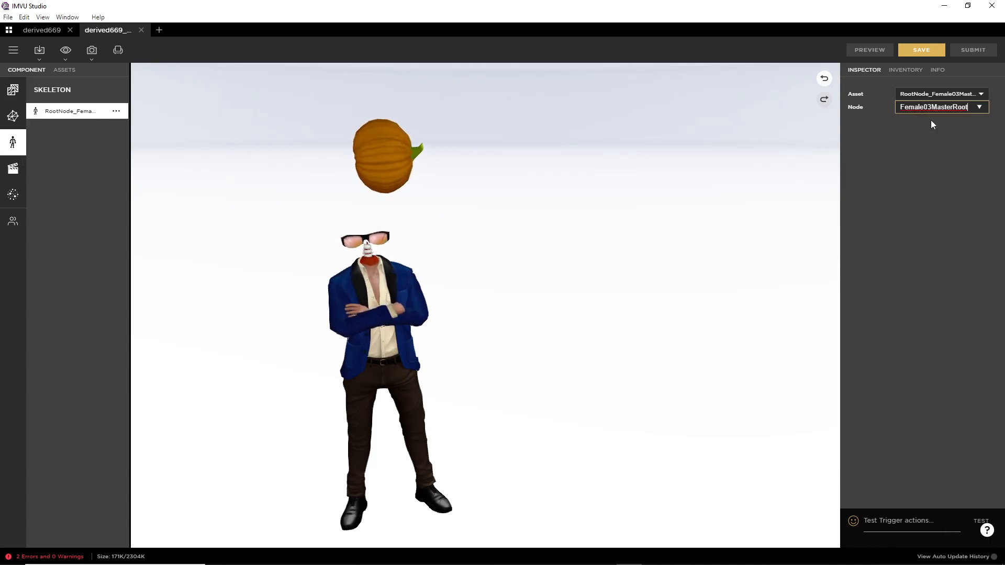
pyautogui.click(865, 51)
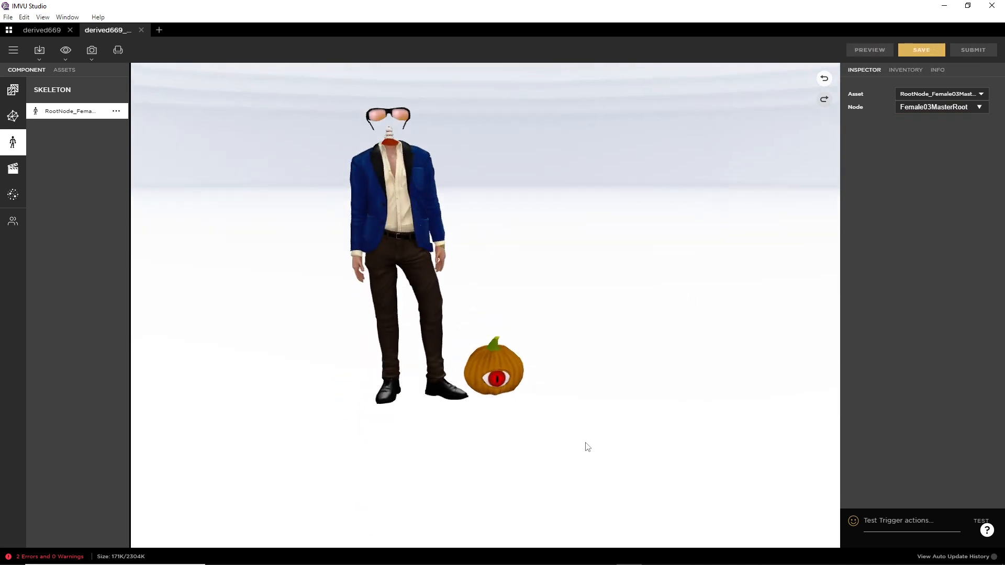
pyautogui.scroll(5, 586, 445)
pyautogui.moveTo(616, 320); pyautogui.dragTo(622, 278, button='right')
pyautogui.scroll(2, 621, 309)
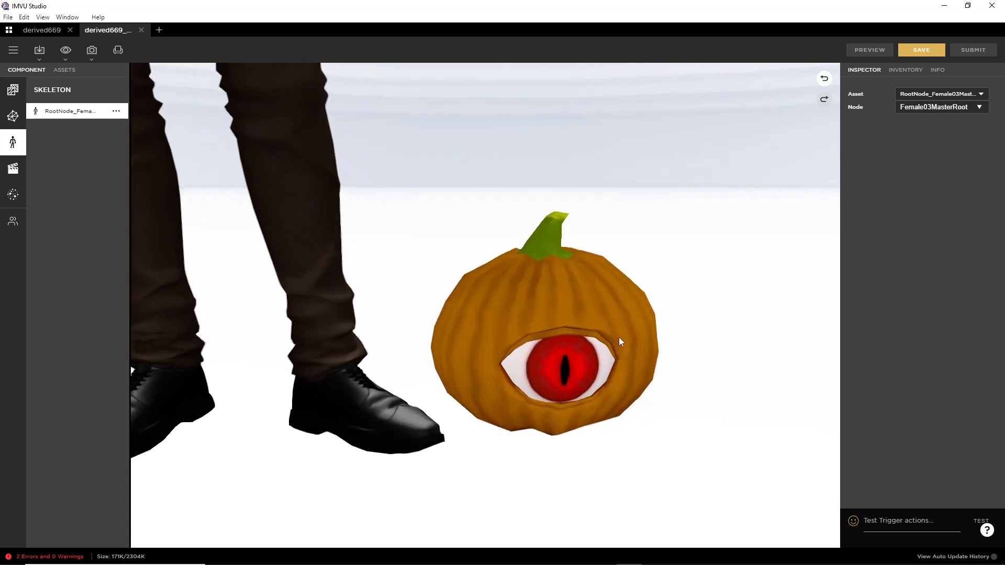
pyautogui.moveTo(675, 439); pyautogui.dragTo(652, 451)
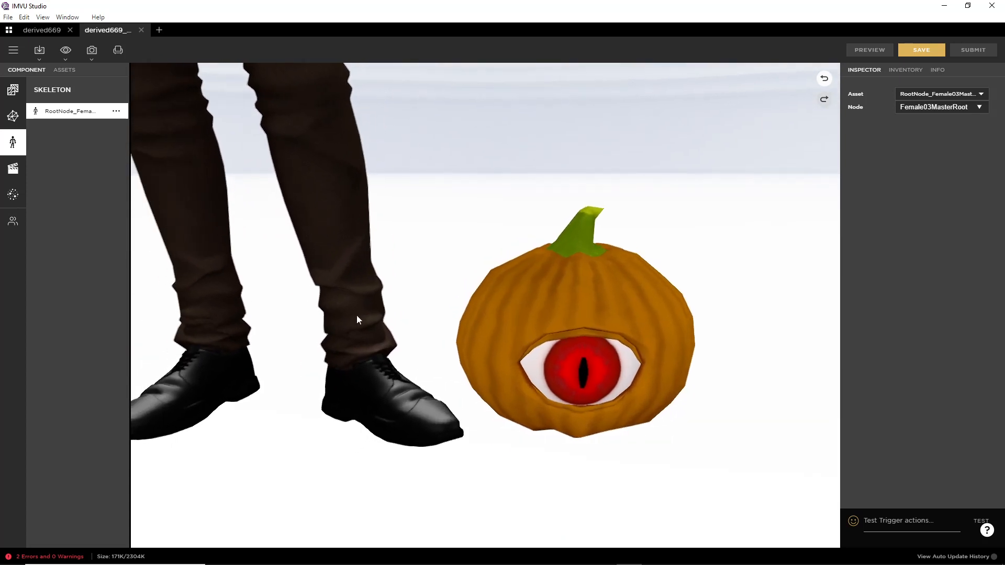
# - Add a new action to the product and name its trigger stance.Idle
pyautogui.click(18, 173)
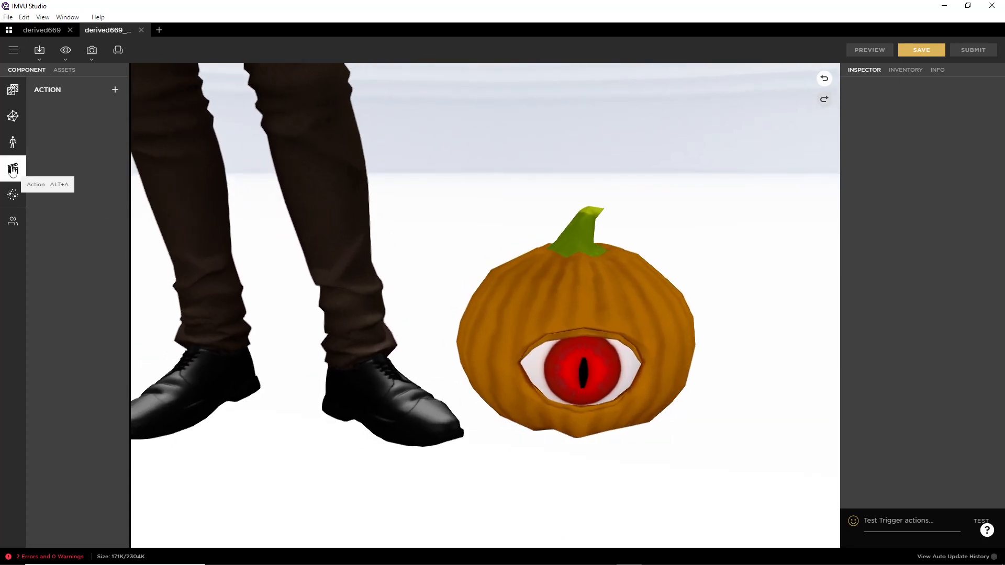
pyautogui.moveTo(6, 159)
pyautogui.mouseDown()
pyautogui.moveTo(17, 183)
pyautogui.moveTo(12, 148)
pyautogui.mouseUp()
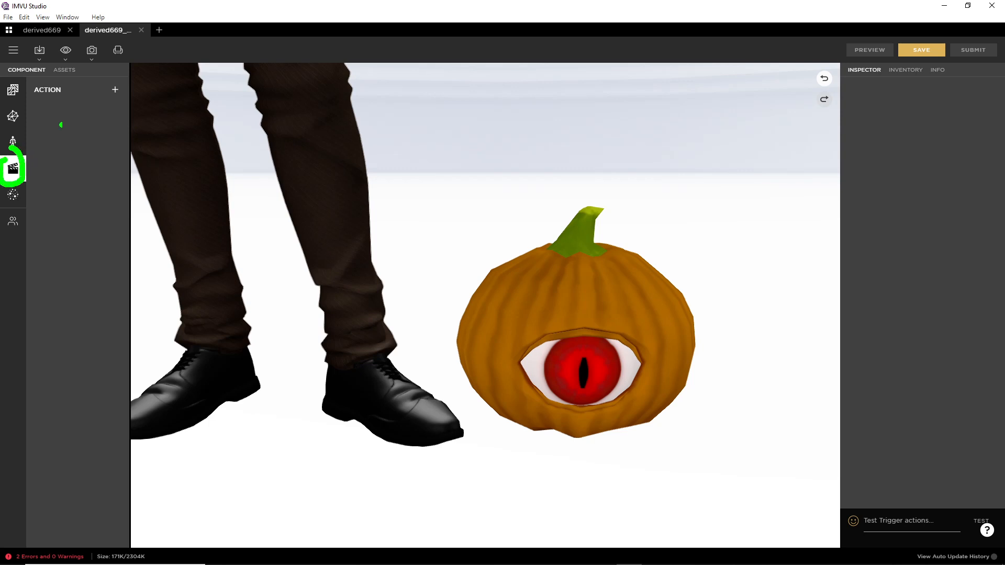
pyautogui.moveTo(111, 81); pyautogui.dragTo(120, 85)
pyautogui.click(116, 90)
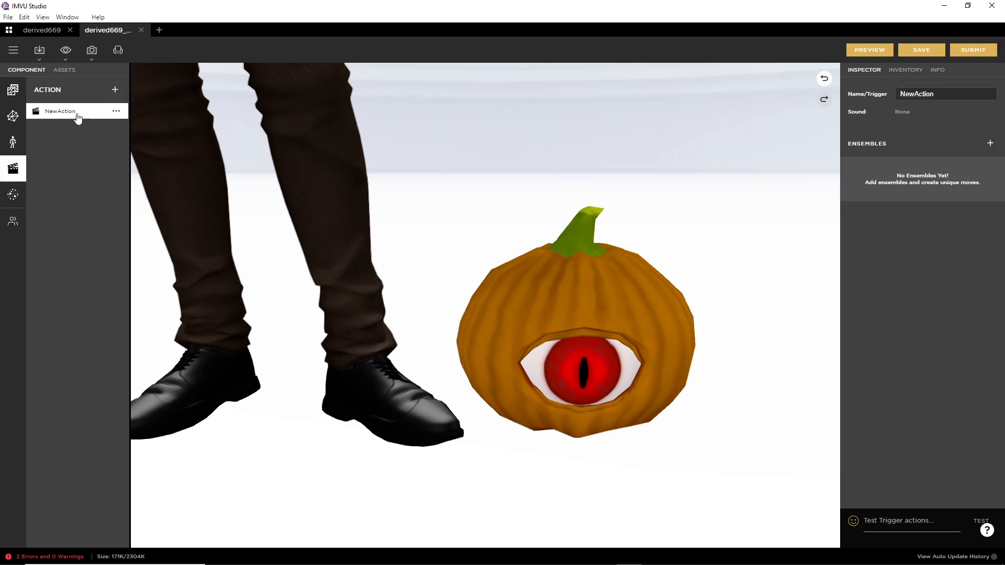
pyautogui.click(963, 91)
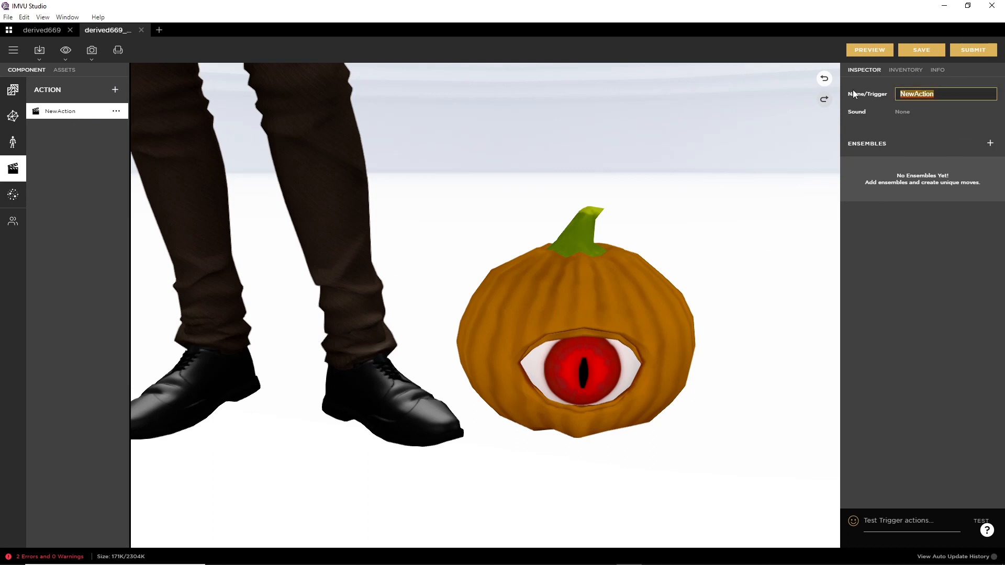
pyautogui.write('stance.l')
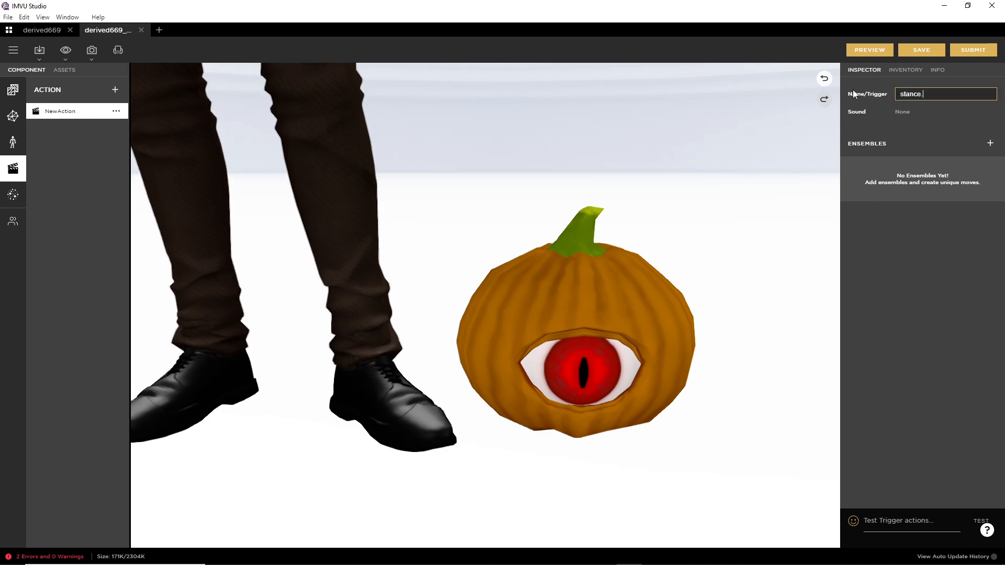
pyautogui.write('dle')
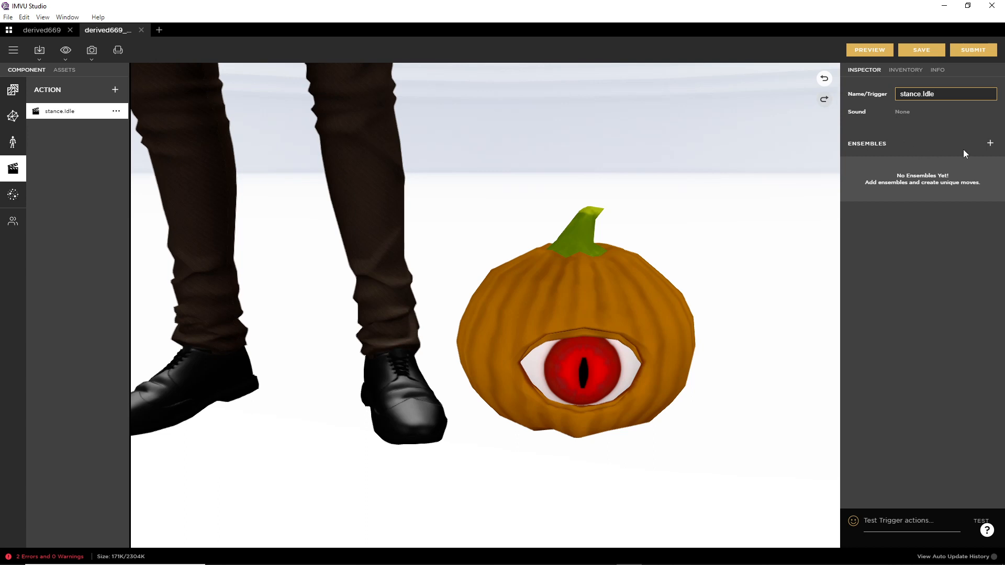
# - Open a new ensemble for the stance.Idle action and check which skeletal animation assets are offered
pyautogui.hotkey('ctrl', '2')
pyautogui.moveTo(987, 136)
pyautogui.mouseDown()
pyautogui.moveTo(1002, 154)
pyautogui.moveTo(986, 139)
pyautogui.mouseUp()
pyautogui.press('Escape')
pyautogui.click(990, 143)
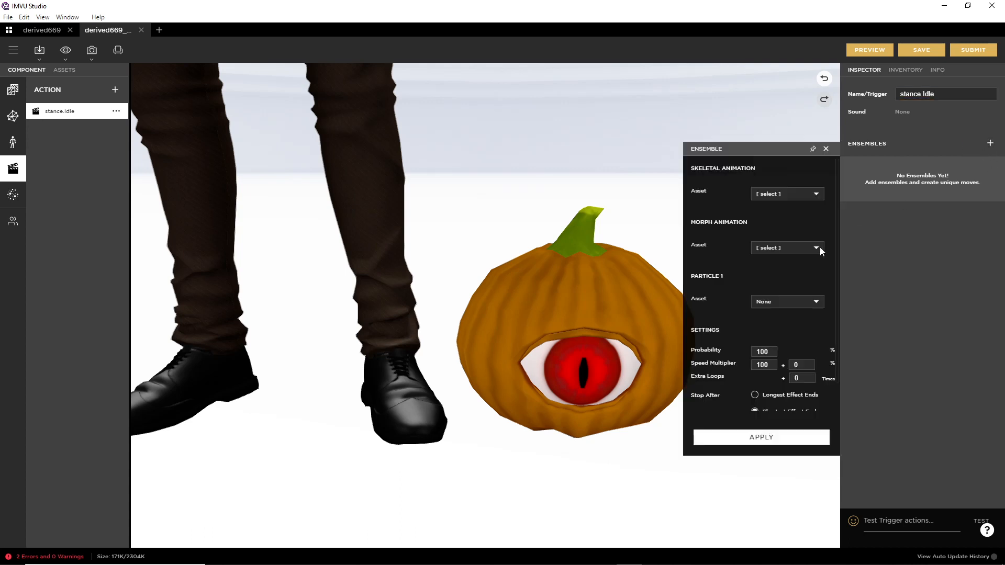
pyautogui.click(817, 195)
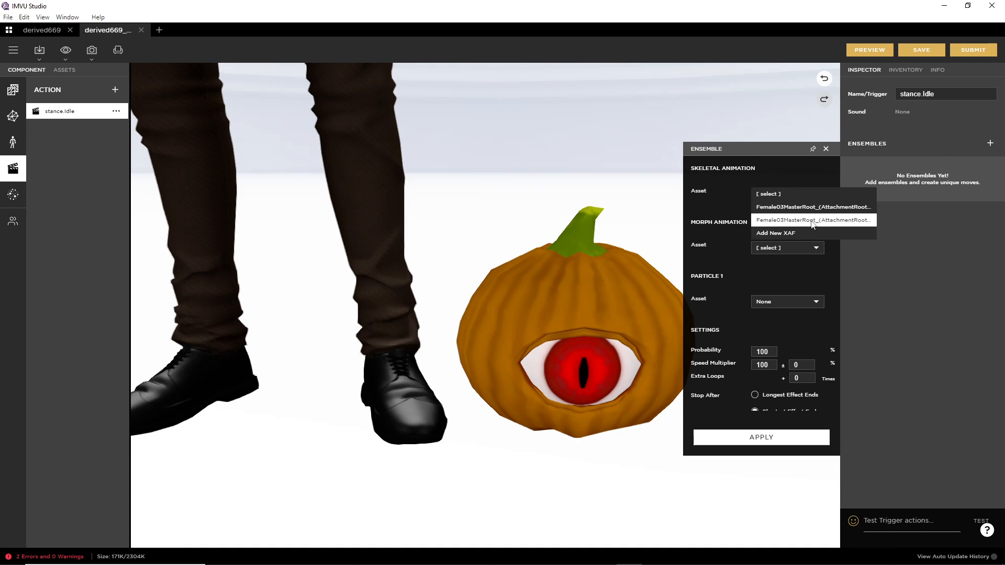
pyautogui.click(933, 252)
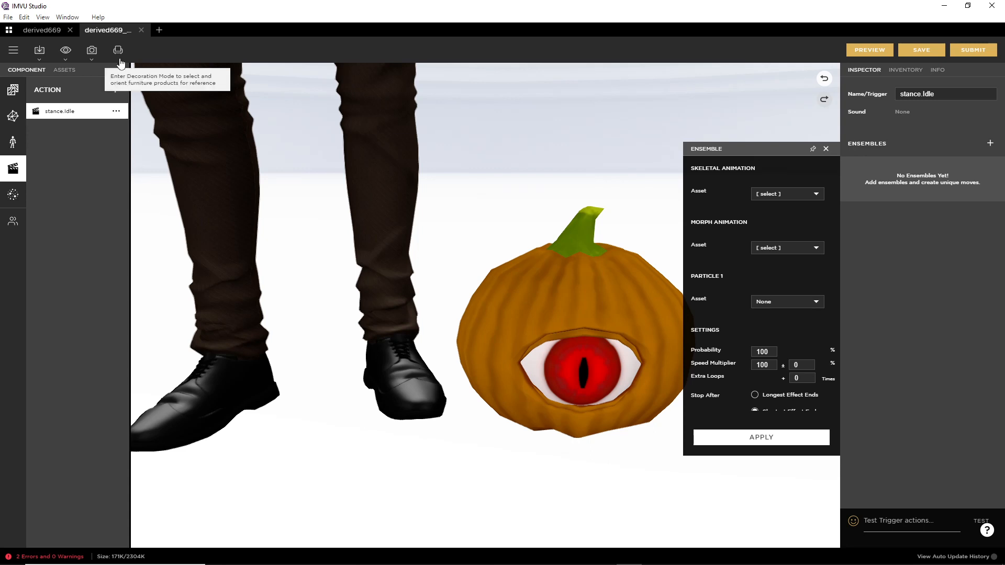
pyautogui.click(92, 53)
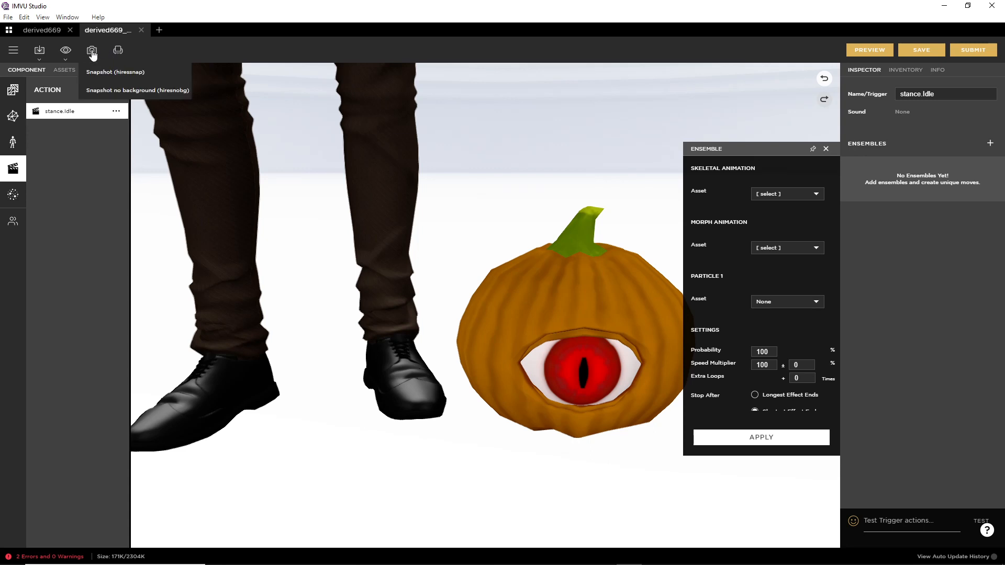
pyautogui.click(66, 52)
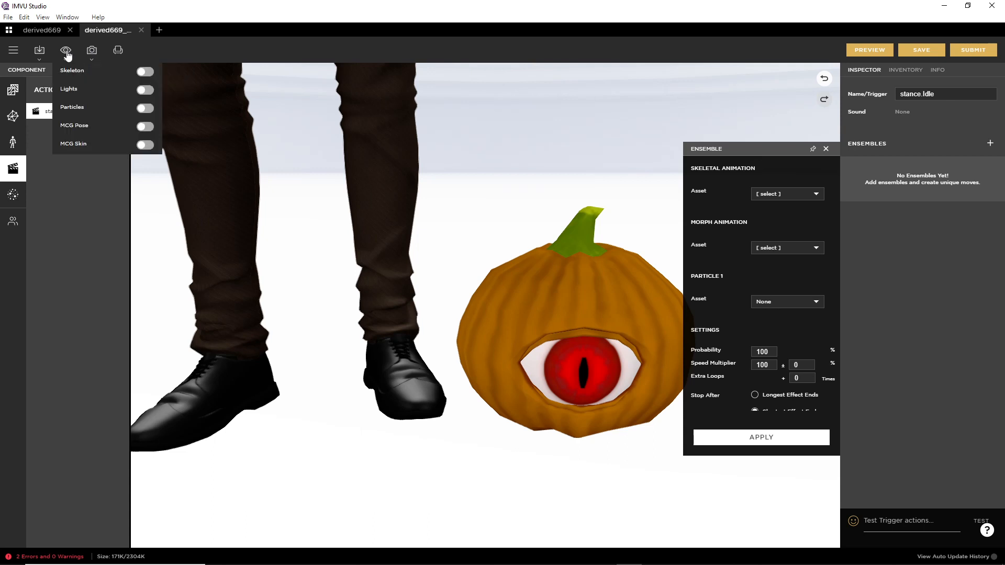
pyautogui.click(40, 53)
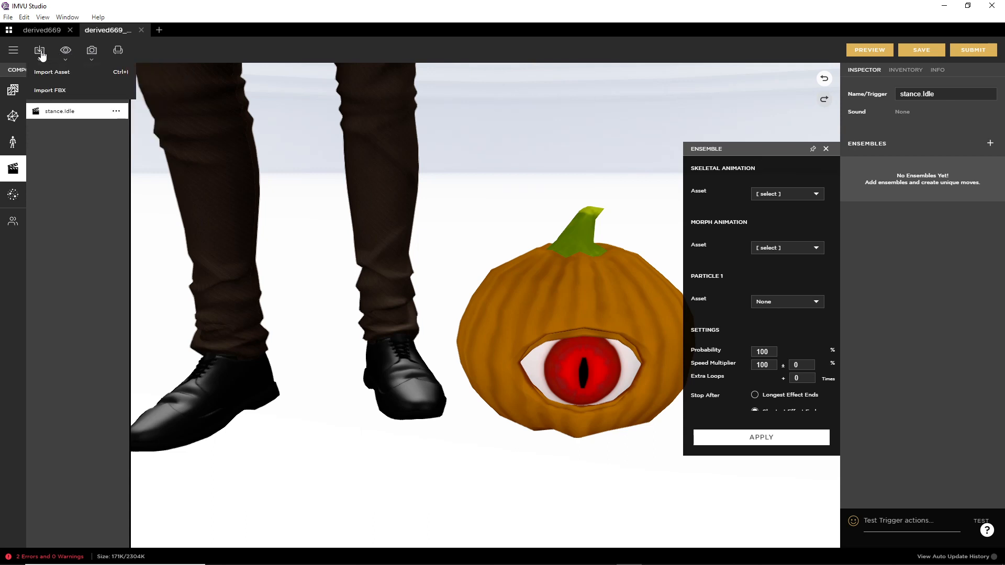
pyautogui.click(14, 51)
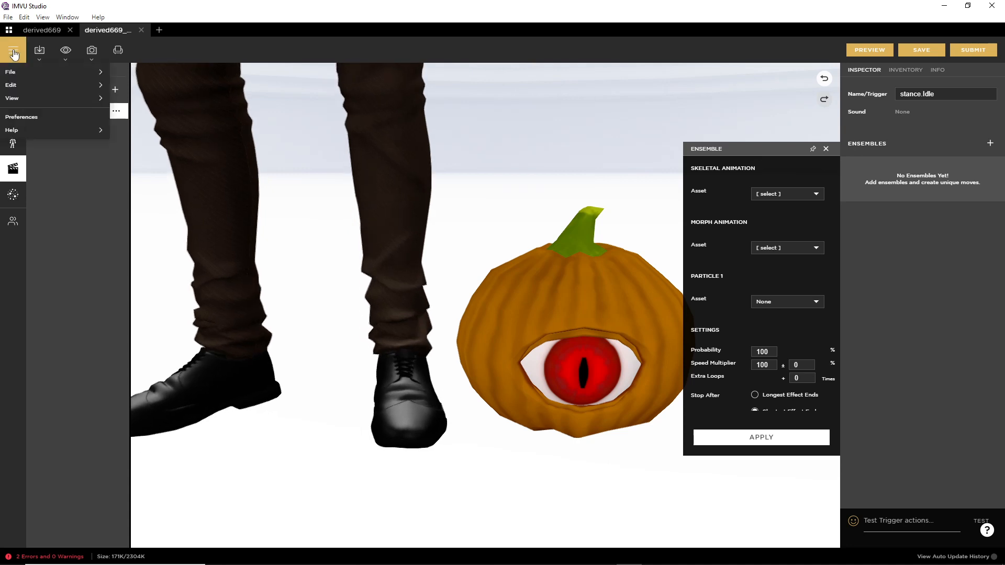
pyautogui.click(232, 47)
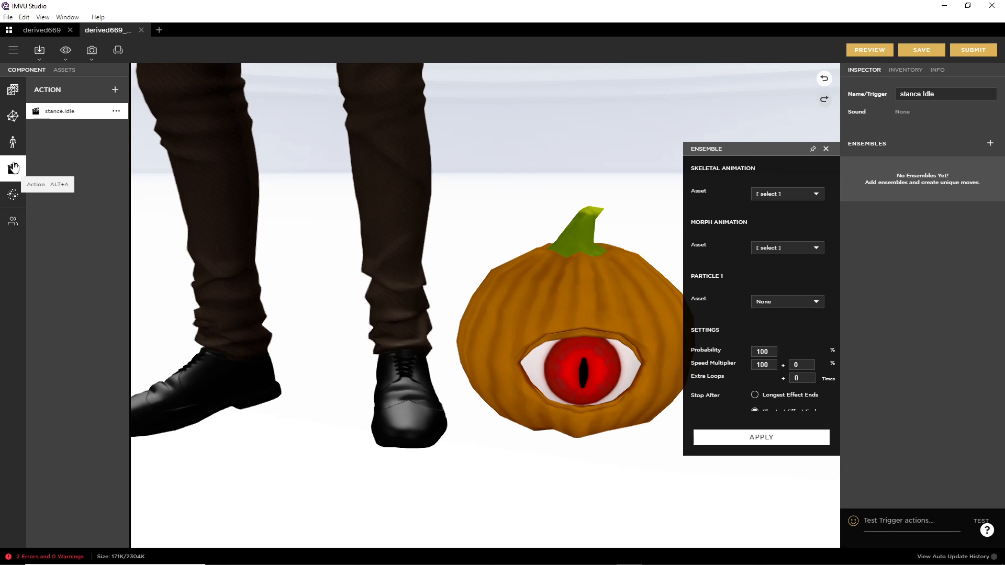
# - Rename the Female03MasterRoot_(AttachmentRoot)-idle.ACTION animation asset as idle.ACTION
pyautogui.click(65, 70)
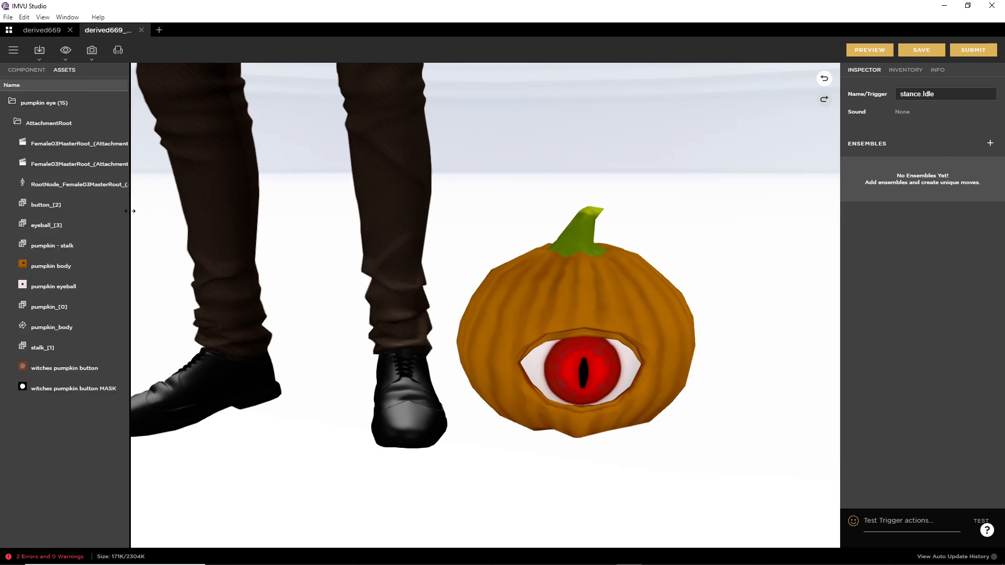
pyautogui.moveTo(130, 213); pyautogui.dragTo(298, 213)
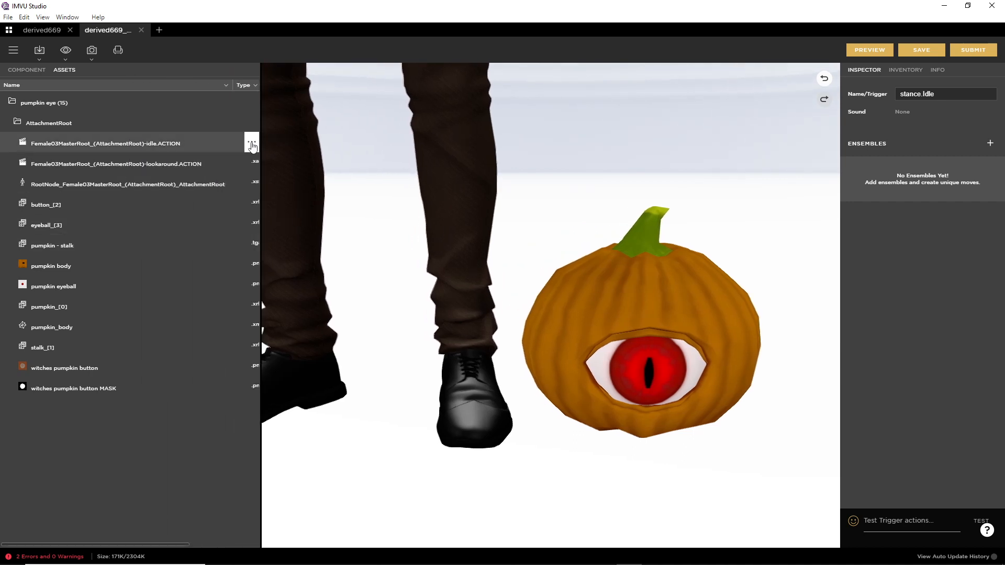
pyautogui.click(252, 143)
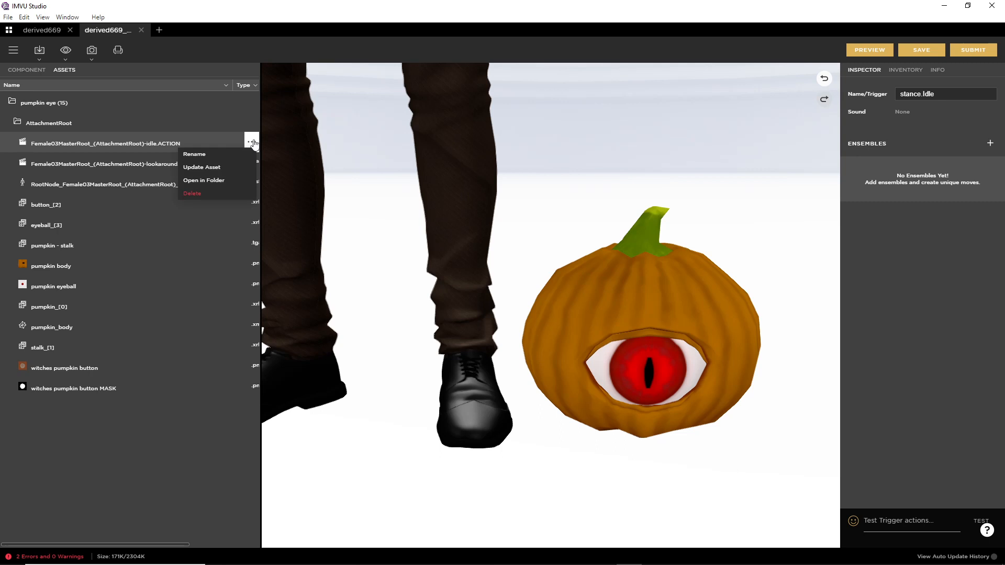
pyautogui.click(198, 155)
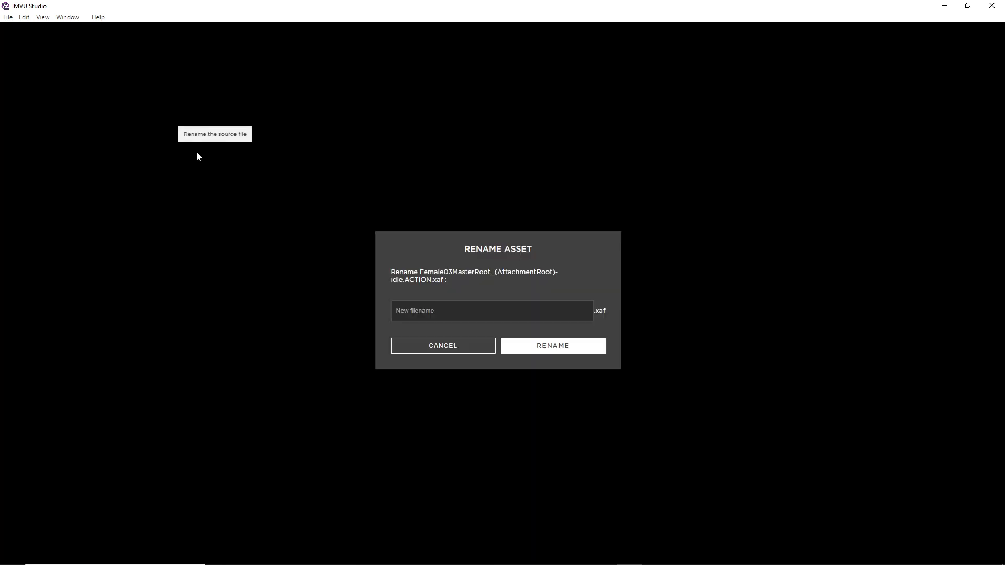
pyautogui.click(460, 313)
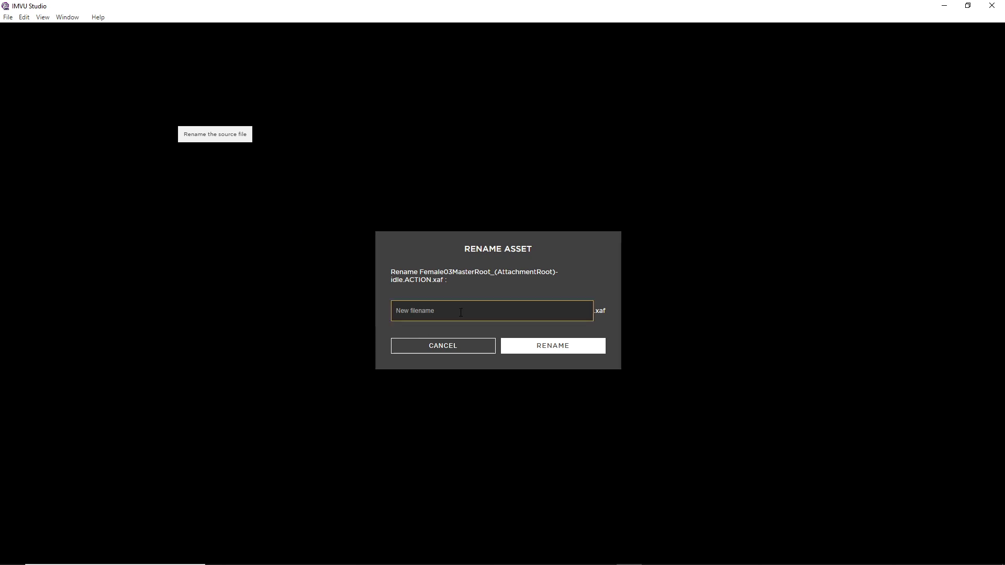
pyautogui.write('idle.ACTION')
pyautogui.click(548, 344)
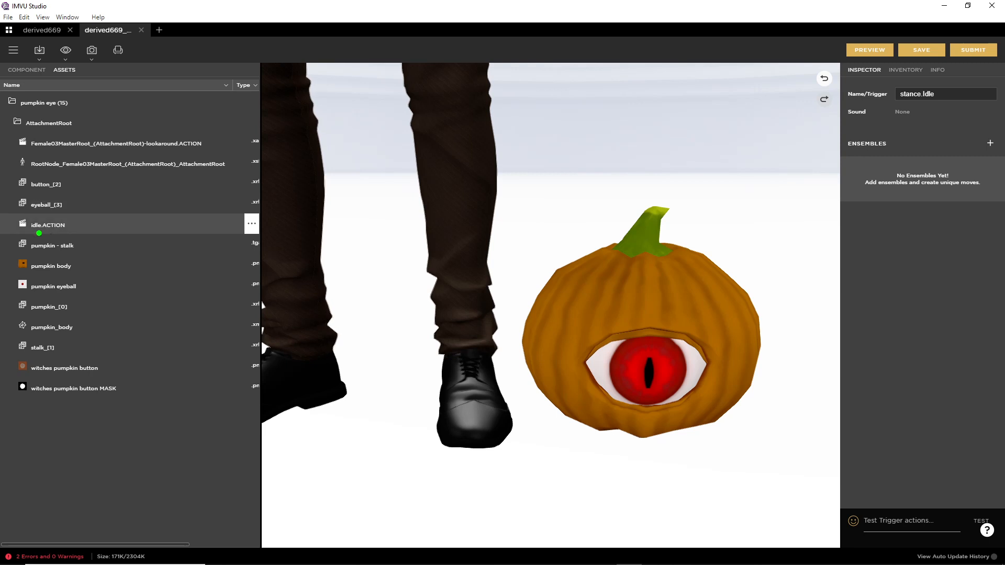
pyautogui.moveTo(38, 217)
pyautogui.mouseDown()
pyautogui.moveTo(88, 227)
pyautogui.moveTo(20, 209)
pyautogui.mouseUp()
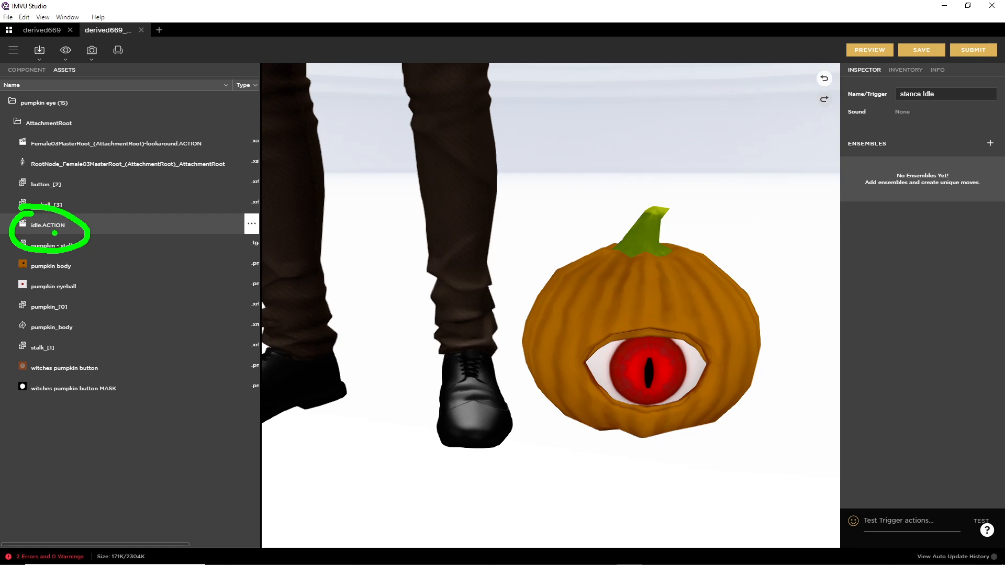
pyautogui.press('Escape')
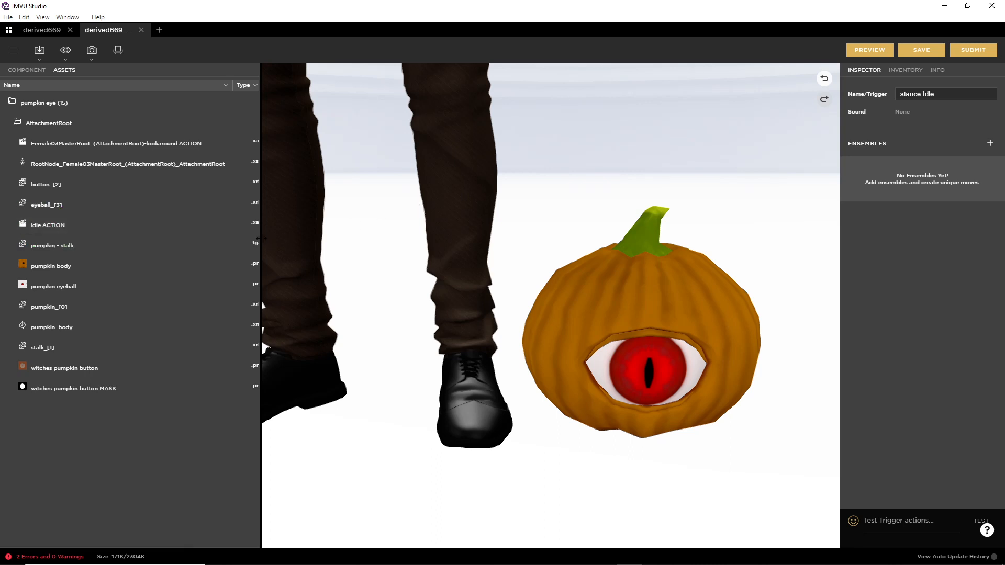
pyautogui.moveTo(261, 241); pyautogui.dragTo(128, 250)
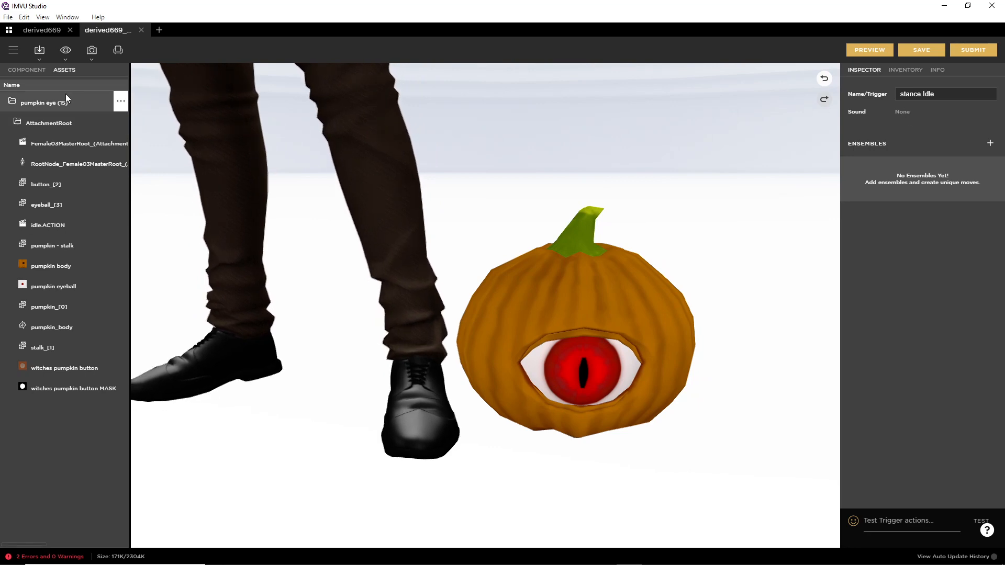
# - Open a new ensemble for stance.Idle and check the skeletal animation choices for the renamed idle.ACTION.xaf
pyautogui.click(27, 70)
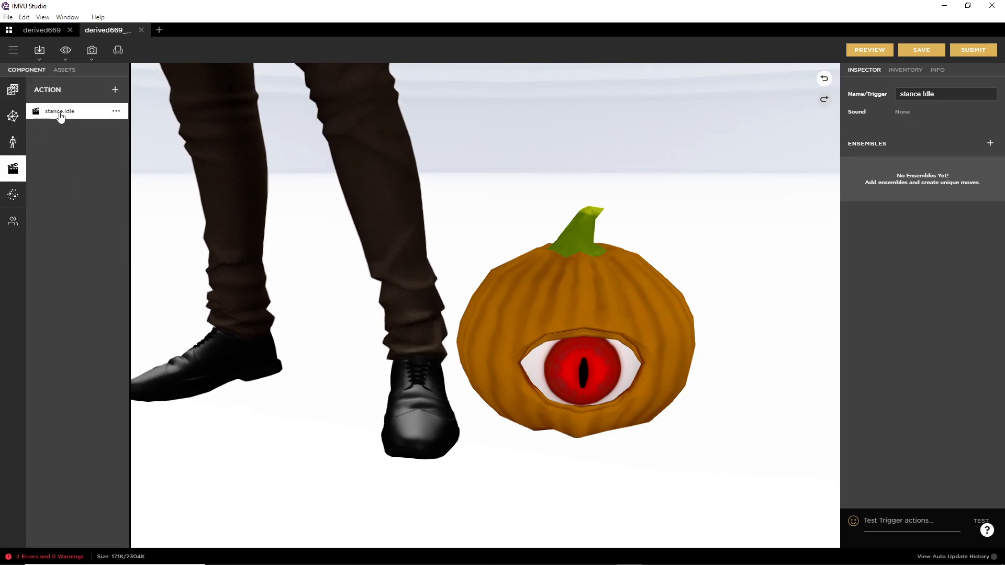
pyautogui.click(990, 143)
pyautogui.click(780, 197)
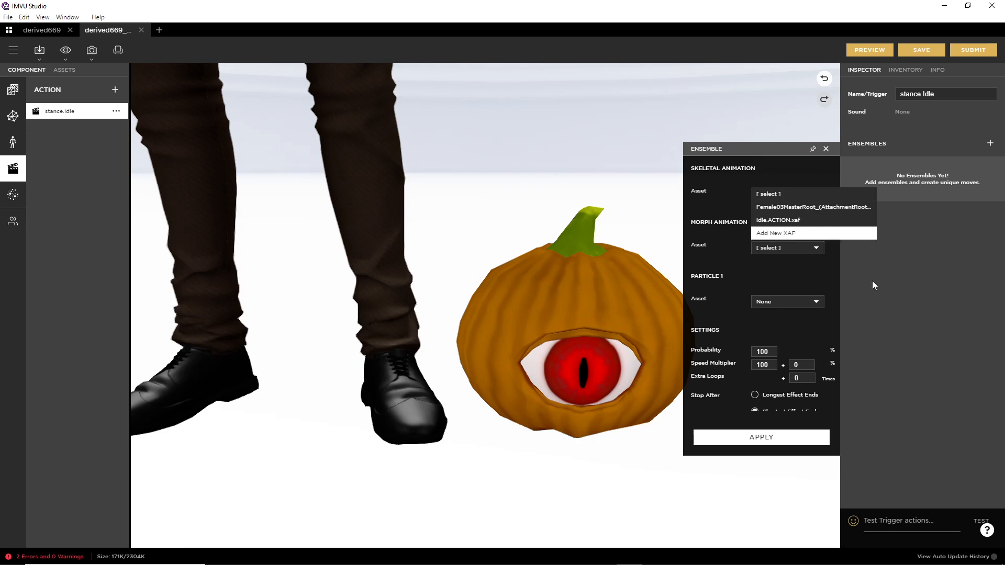
pyautogui.click(911, 303)
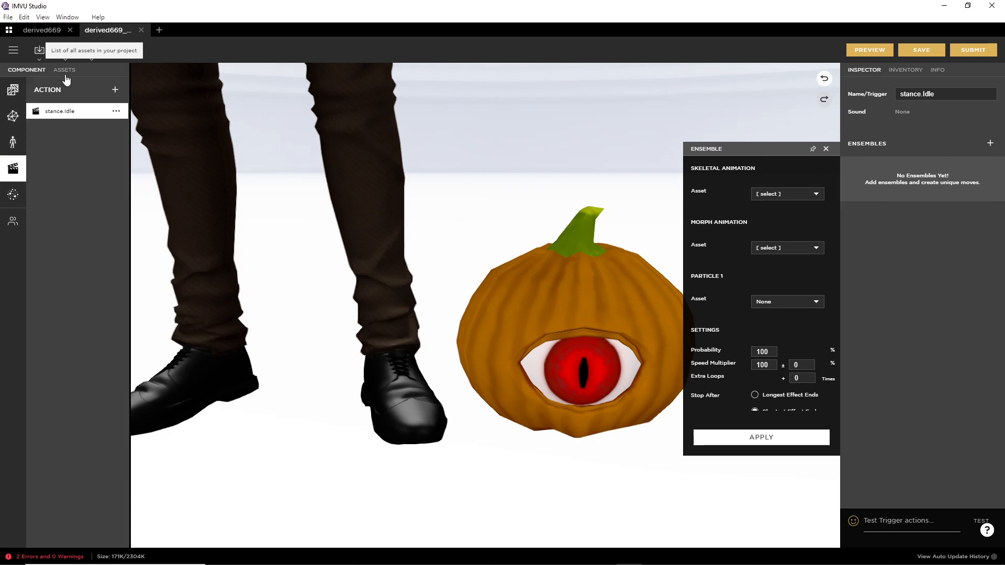
# - Rename the Female03MasterRoot_(AttachmentRoot)-lookaround.ACTION animation asset as looksee.ACTION
pyautogui.moveTo(64, 66)
pyautogui.mouseDown()
pyautogui.moveTo(97, 69)
pyautogui.moveTo(61, 80)
pyautogui.mouseUp()
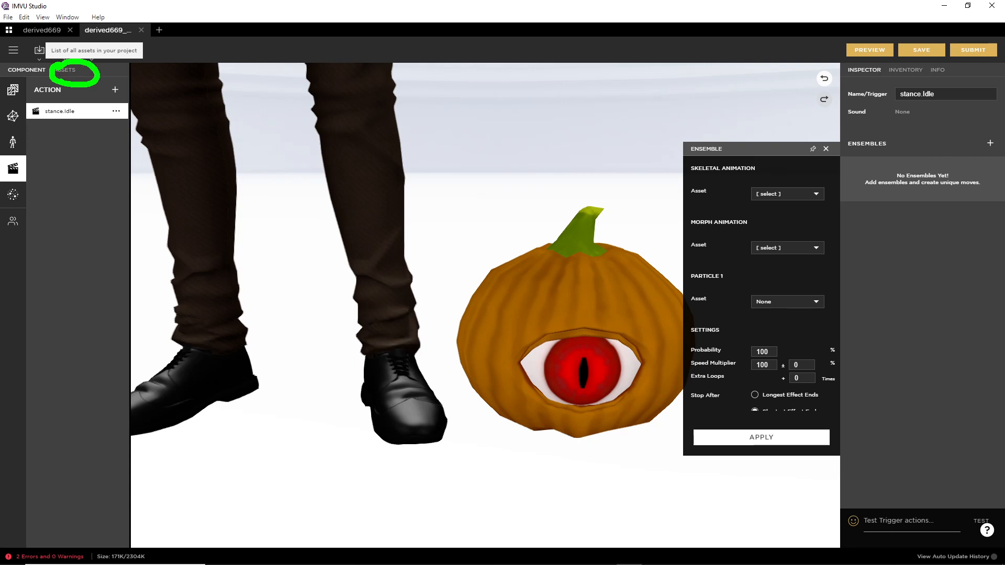
pyautogui.click(65, 69)
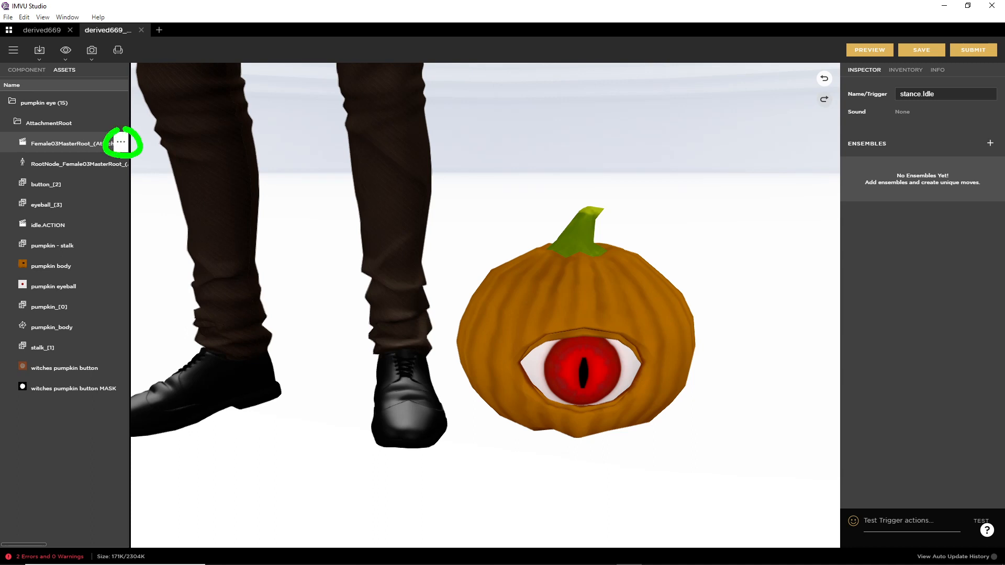
pyautogui.click(121, 142)
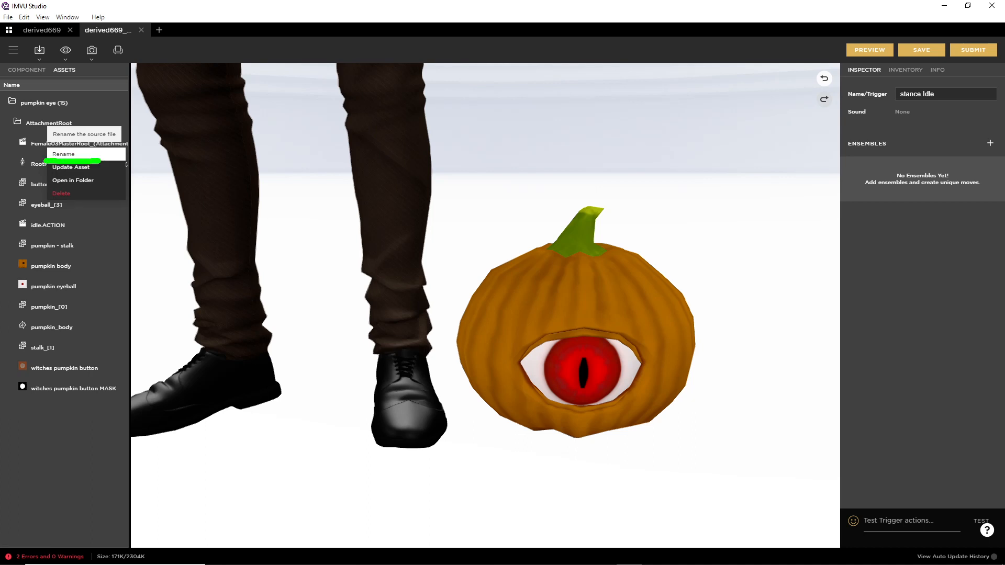
pyautogui.click(69, 153)
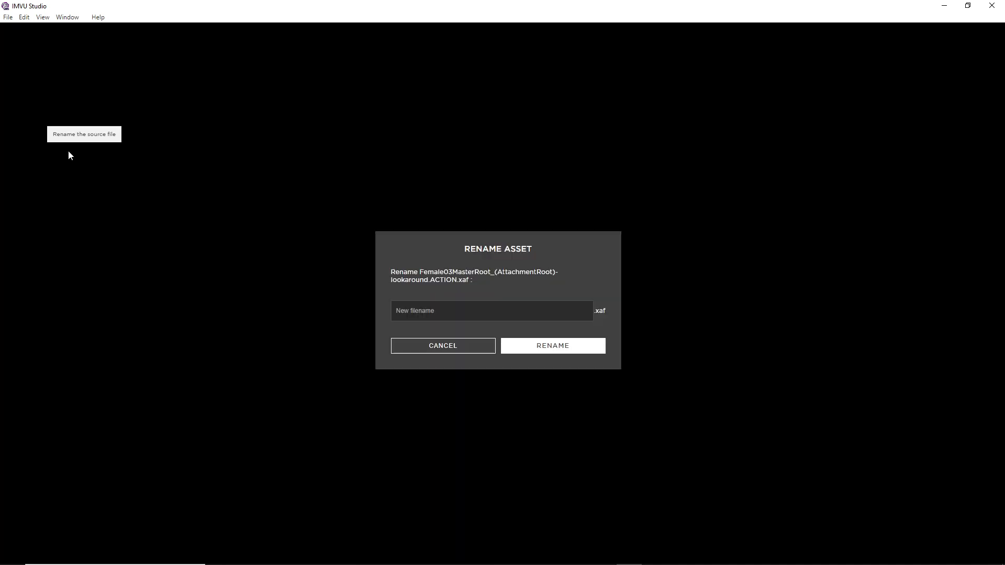
pyautogui.click(452, 310)
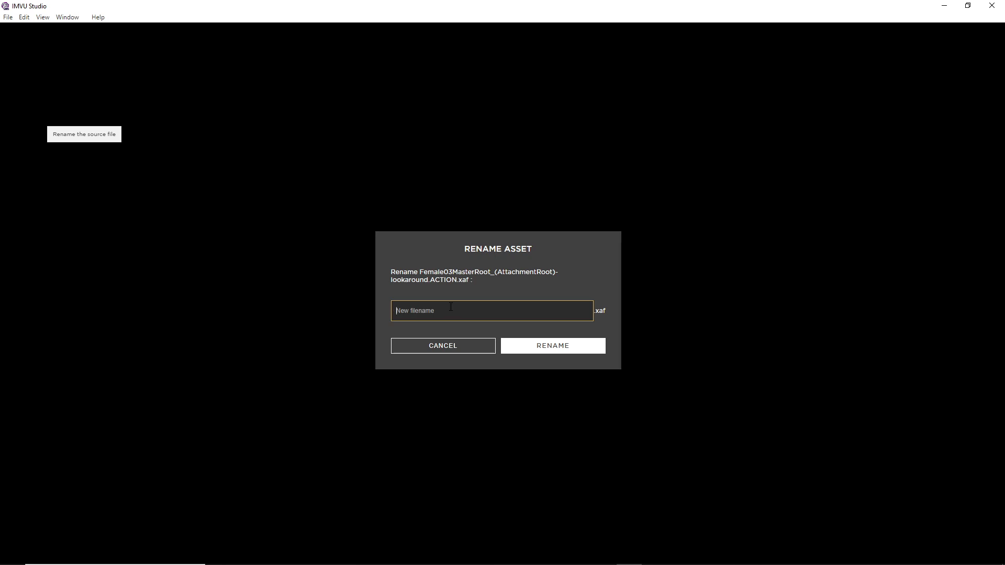
pyautogui.write('looksee.ACTION')
pyautogui.click(552, 346)
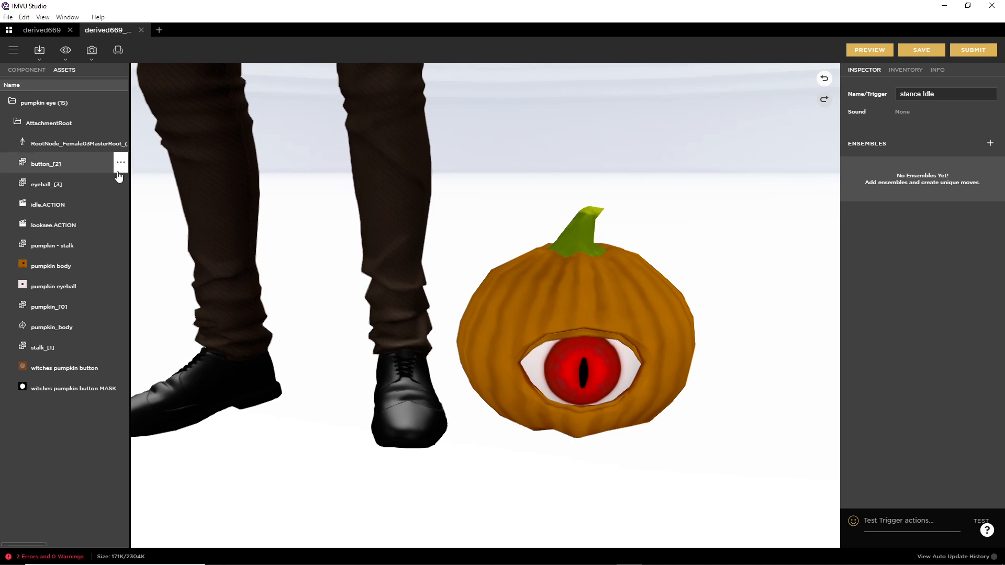
# - Widen the asset list to read the full names and inspect the project folder of the RootNode skeleton asset
pyautogui.moveTo(129, 172); pyautogui.dragTo(358, 183)
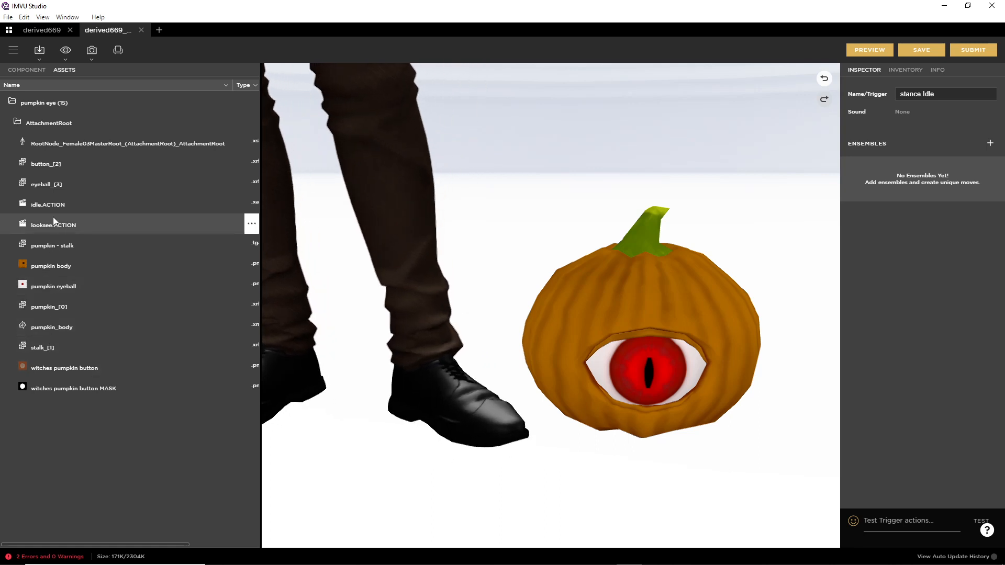
pyautogui.click(252, 225)
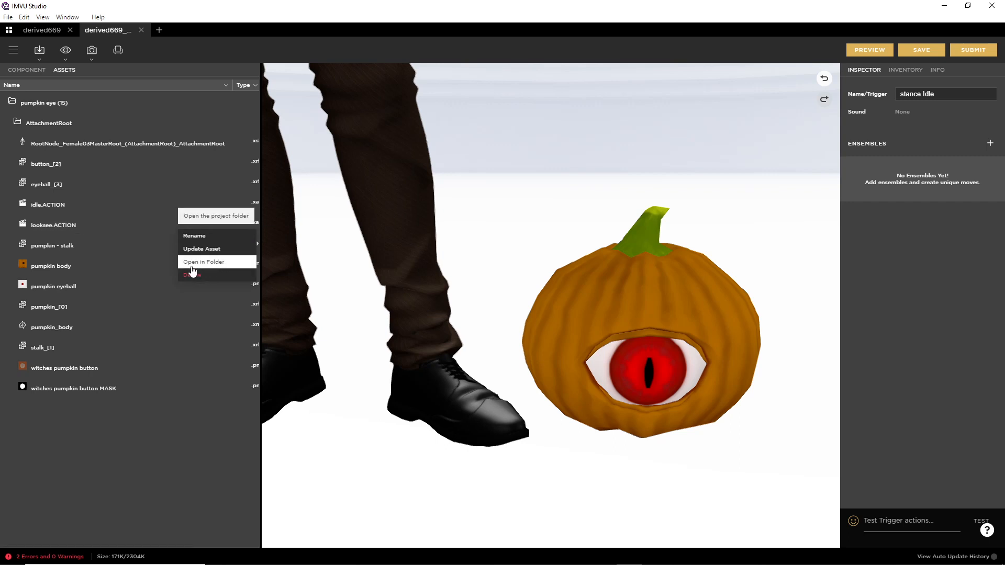
pyautogui.click(176, 424)
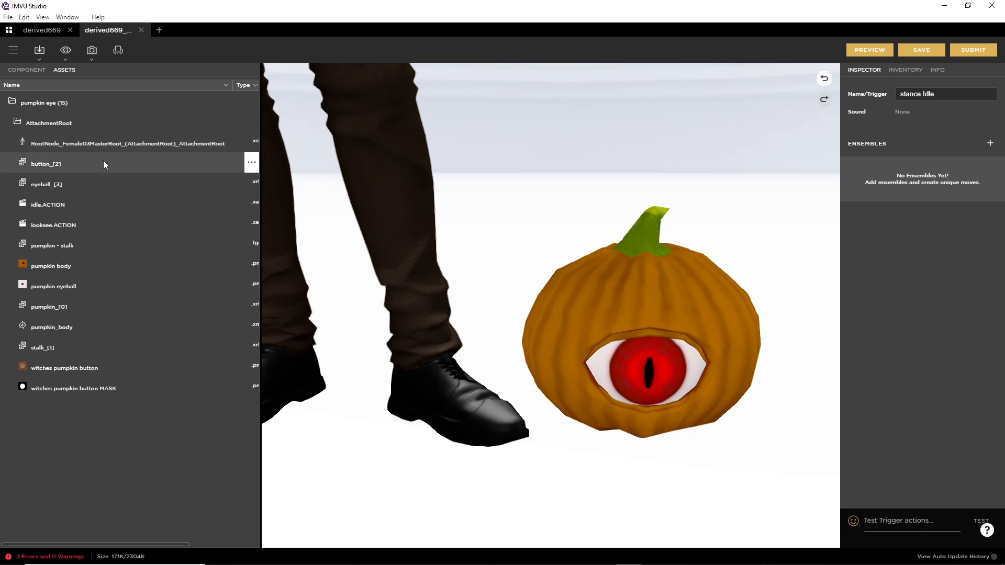
pyautogui.click(253, 143)
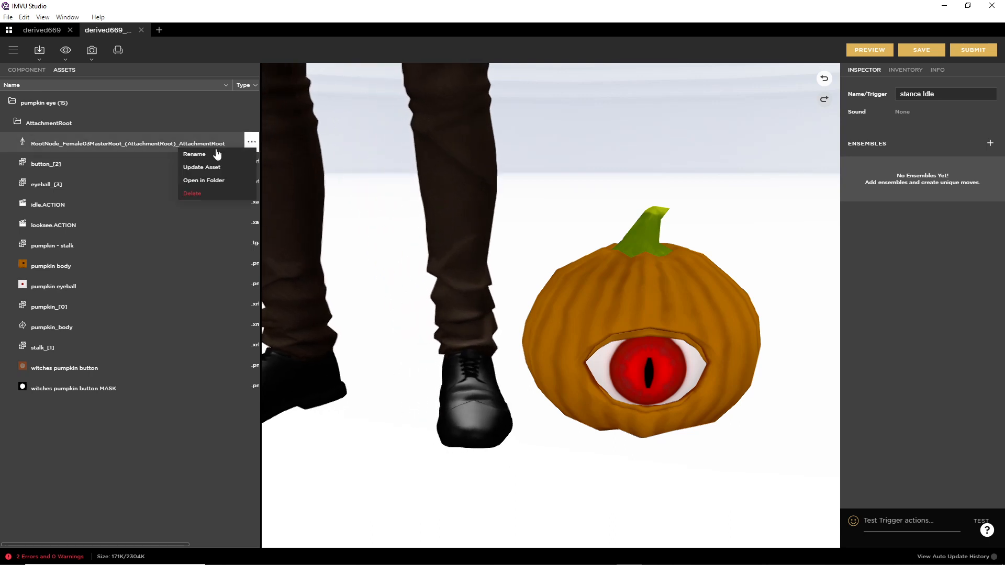
pyautogui.moveTo(178, 163); pyautogui.dragTo(213, 164)
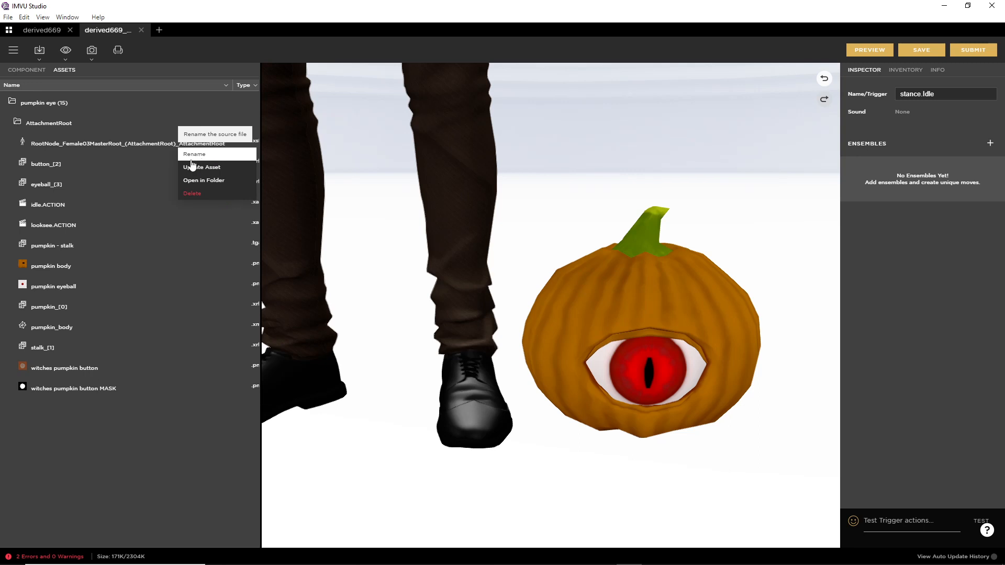
pyautogui.click(209, 180)
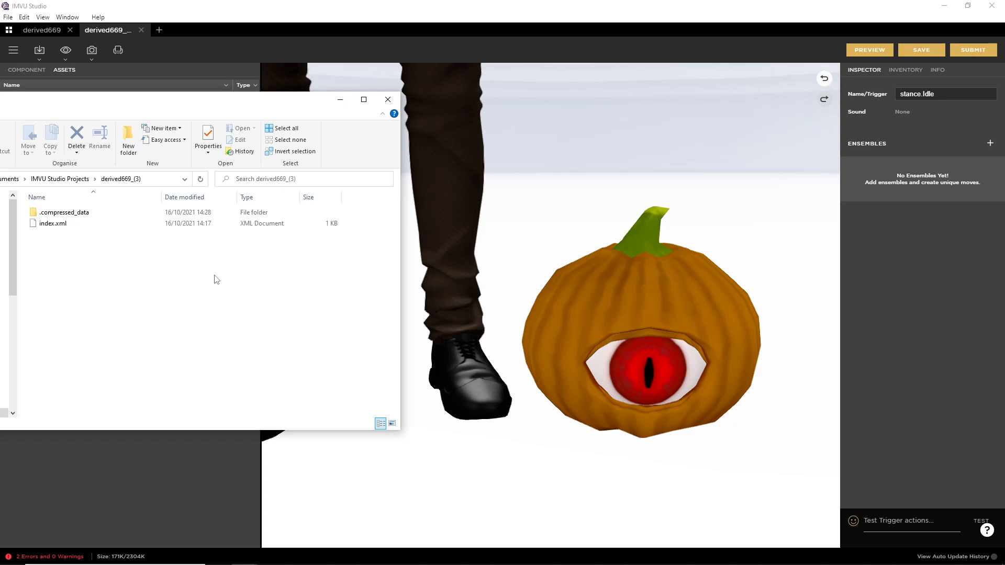
pyautogui.moveTo(34, 241); pyautogui.dragTo(62, 237)
pyautogui.moveTo(41, 255)
pyautogui.mouseDown()
pyautogui.moveTo(66, 254)
pyautogui.moveTo(76, 273)
pyautogui.mouseUp()
pyautogui.moveTo(21, 307); pyautogui.dragTo(59, 307)
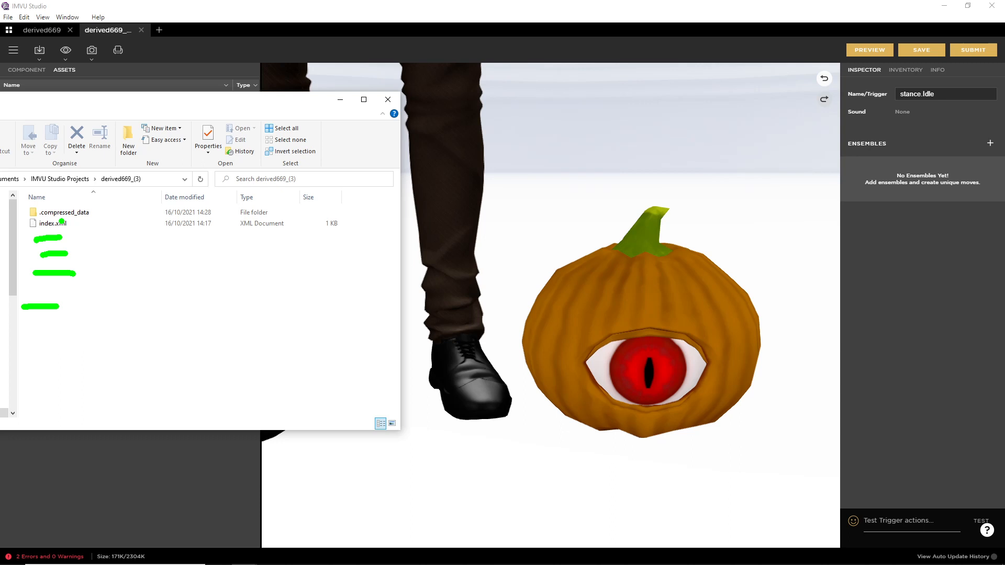
pyautogui.click(389, 100)
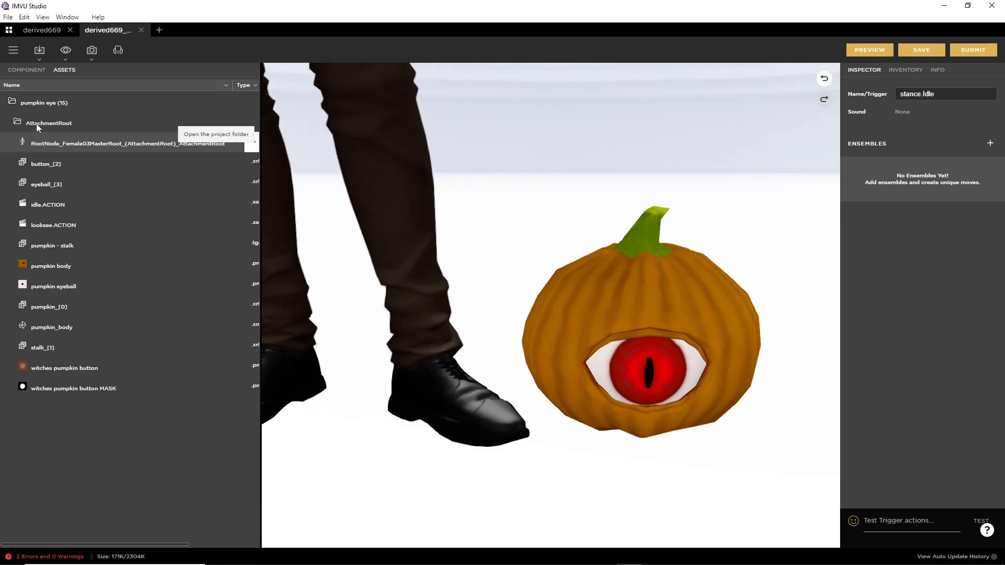
# - Add an ensemble to the stance.Idle action using idle.ACTION.xaf as its skeletal animation, and apply it
pyautogui.click(27, 69)
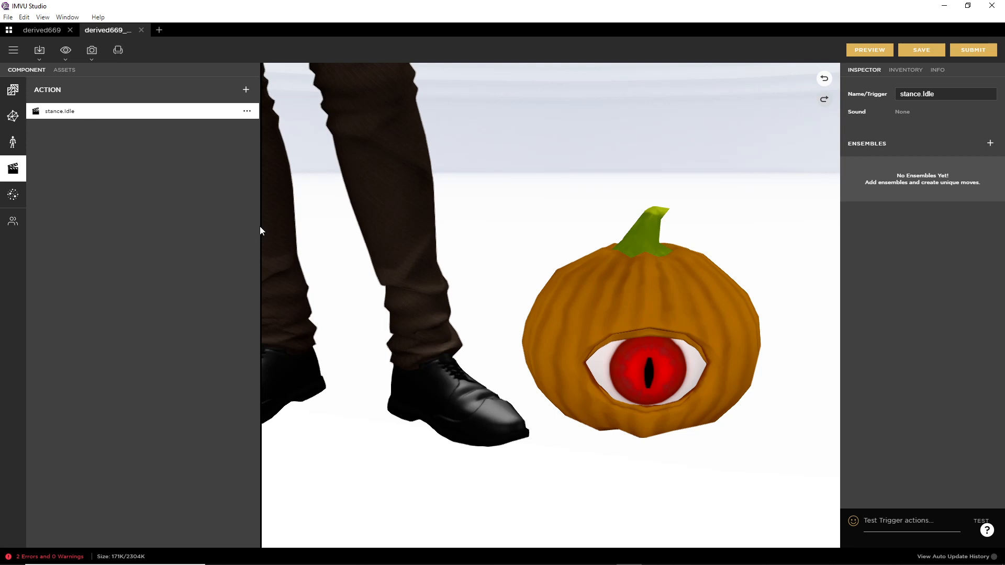
pyautogui.moveTo(260, 226); pyautogui.dragTo(39, 227)
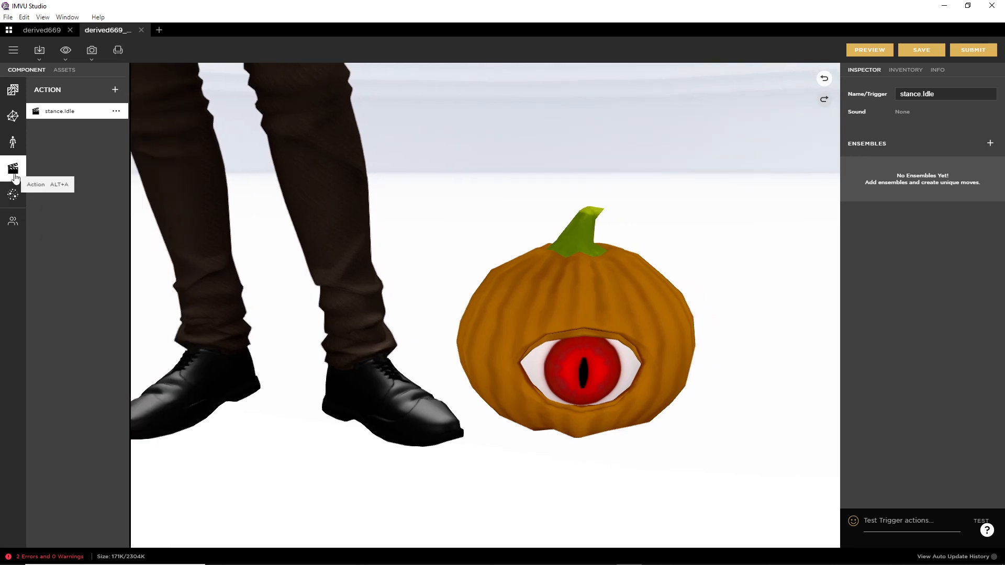
pyautogui.click(991, 143)
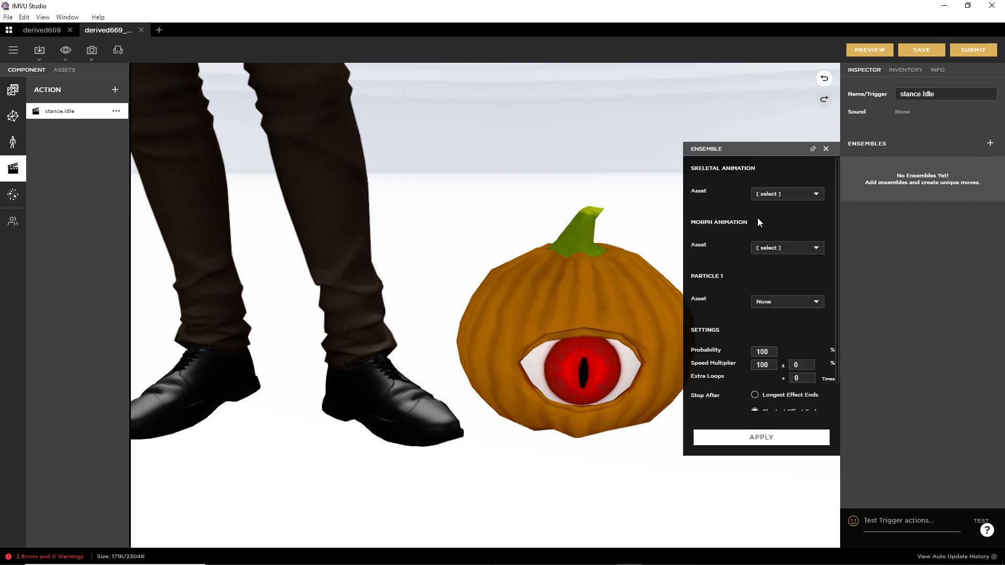
pyautogui.moveTo(701, 180); pyautogui.dragTo(689, 168)
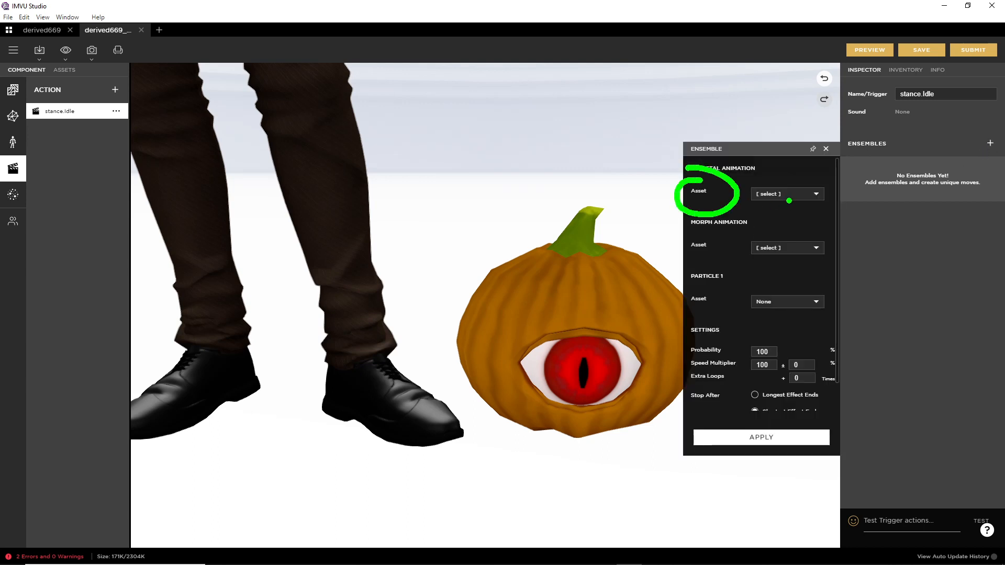
pyautogui.press('Escape')
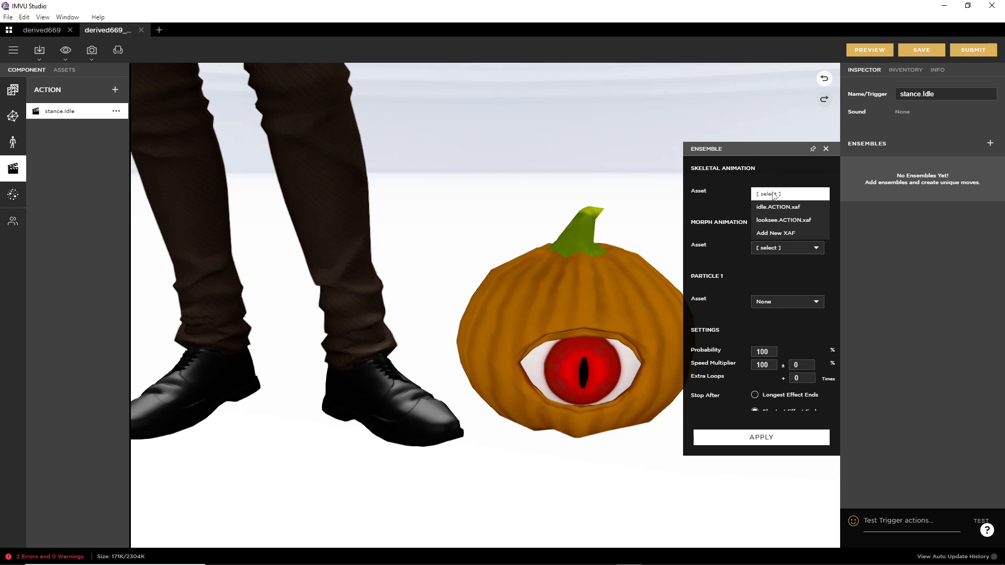
pyautogui.click(776, 208)
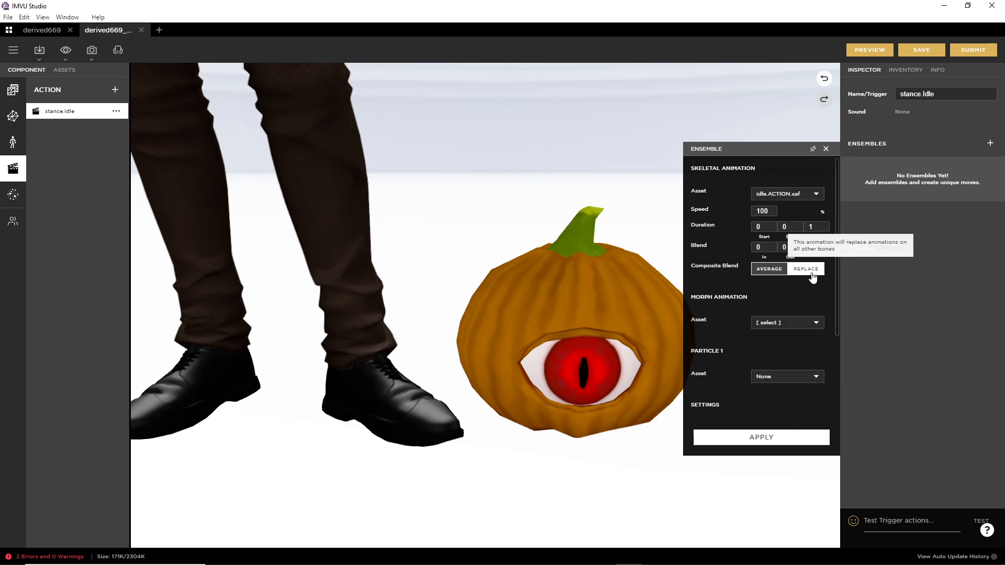
pyautogui.scroll(-3, 749, 415)
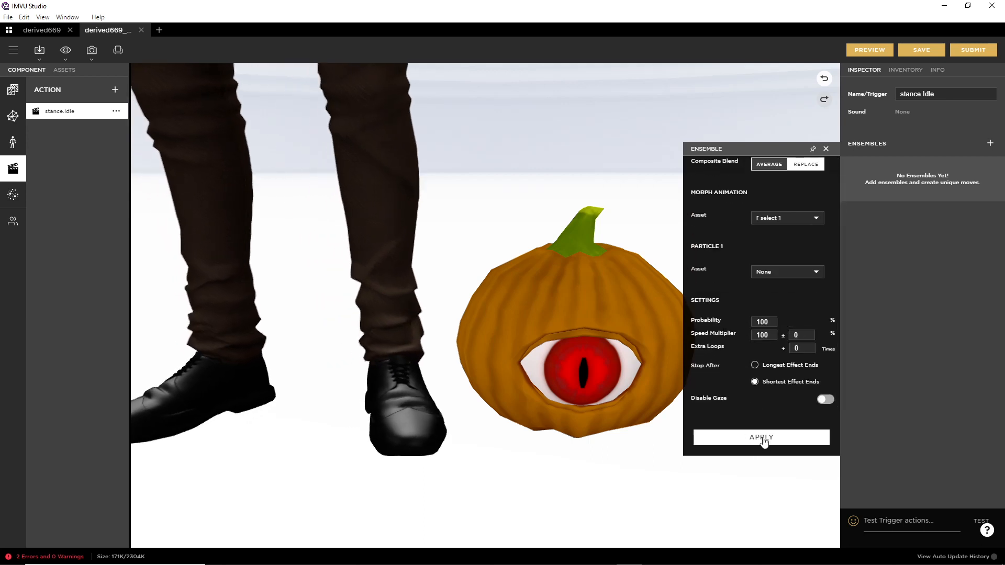
pyautogui.click(763, 440)
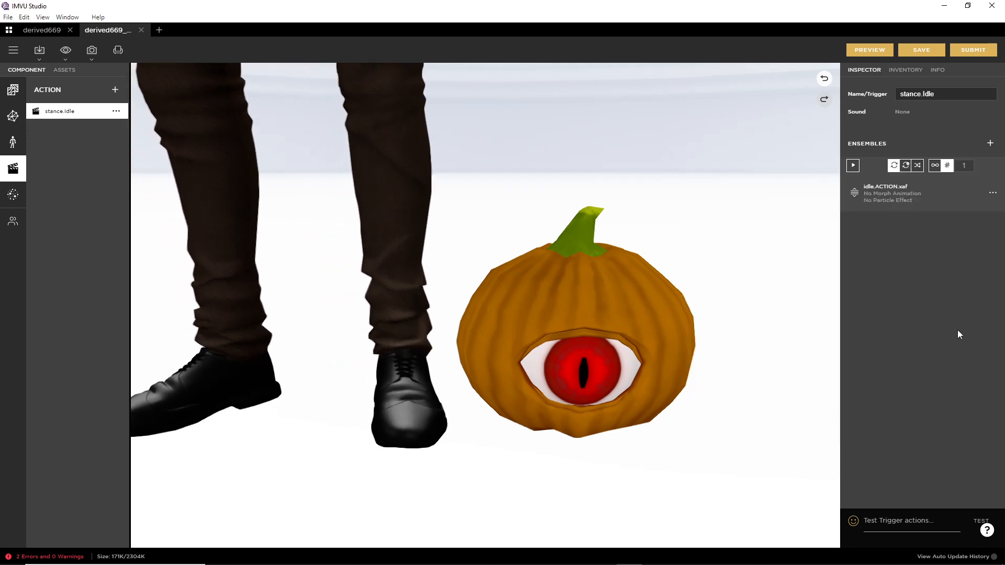
# - Preview the product and examine the pumpkin's idle eye movement up close
pyautogui.click(871, 49)
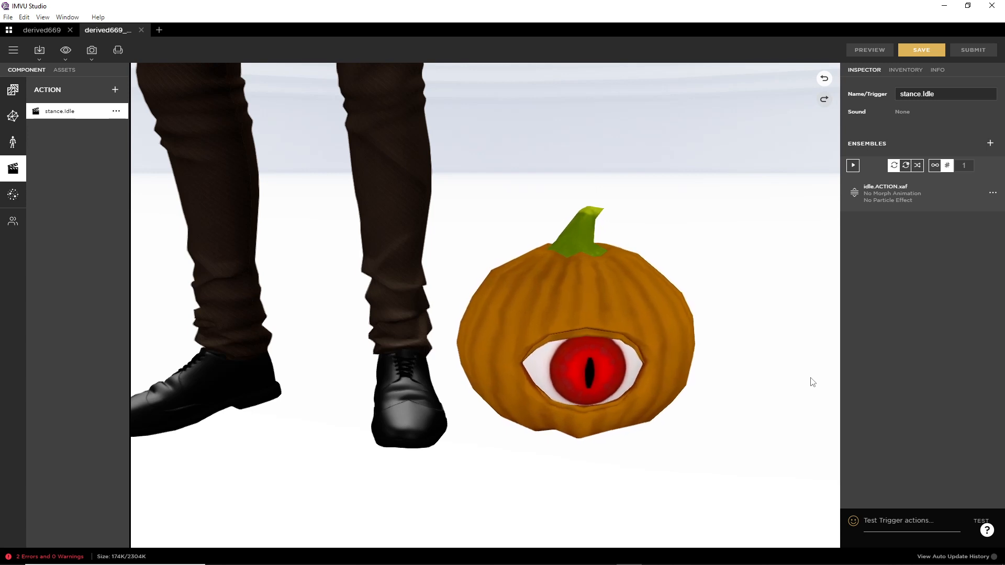
pyautogui.scroll(3, 771, 398)
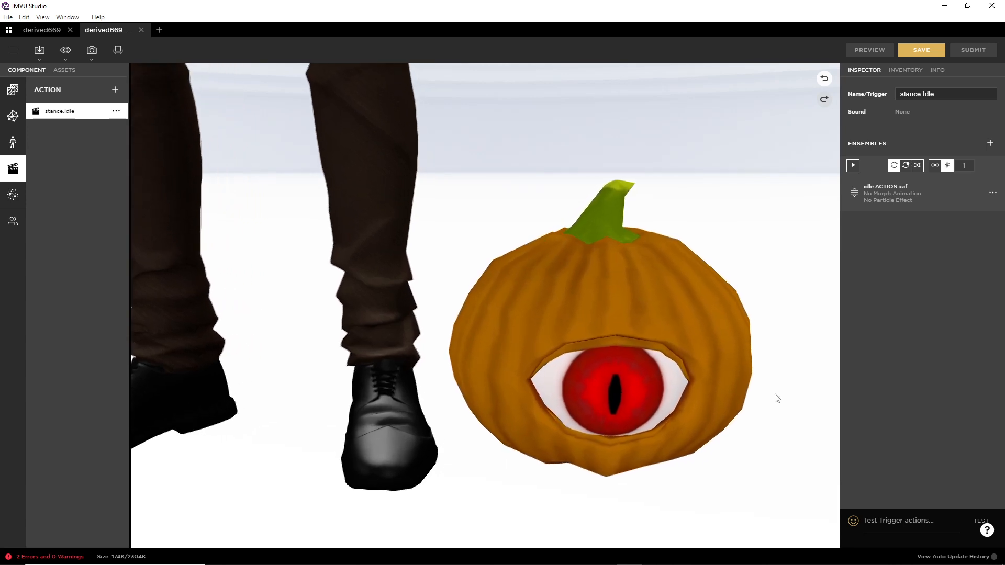
pyautogui.moveTo(743, 419); pyautogui.dragTo(624, 376)
pyautogui.scroll(1, 626, 379)
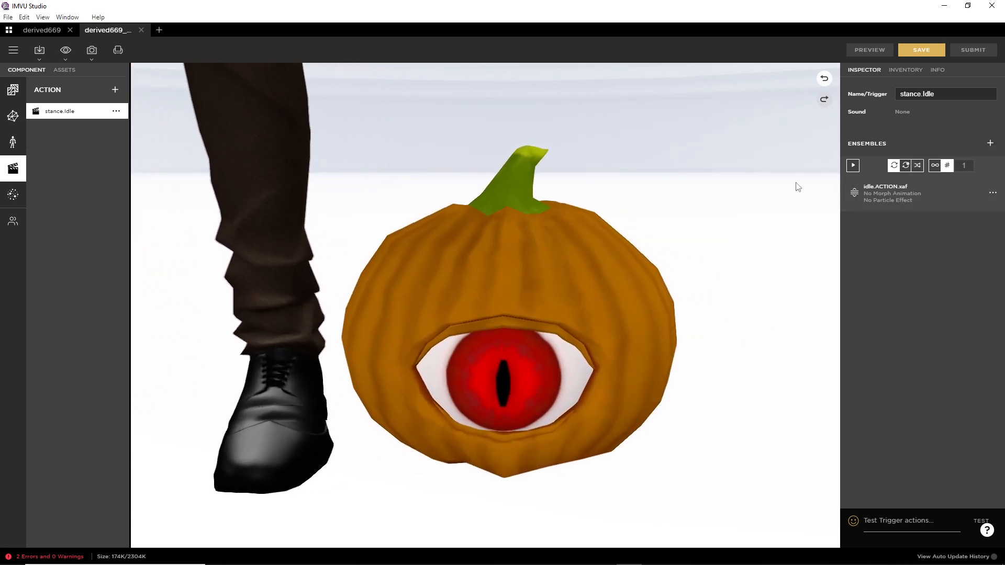
# - Set the skeletal animation's Loop value to 0 in the idle.ACTION.xaf ensemble and preview the product again
pyautogui.click(993, 193)
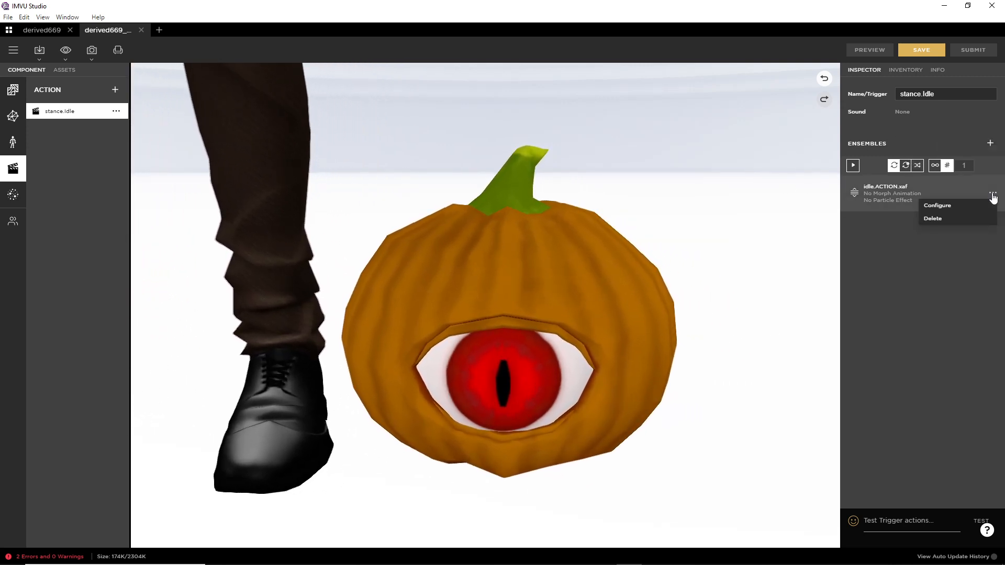
pyautogui.click(950, 209)
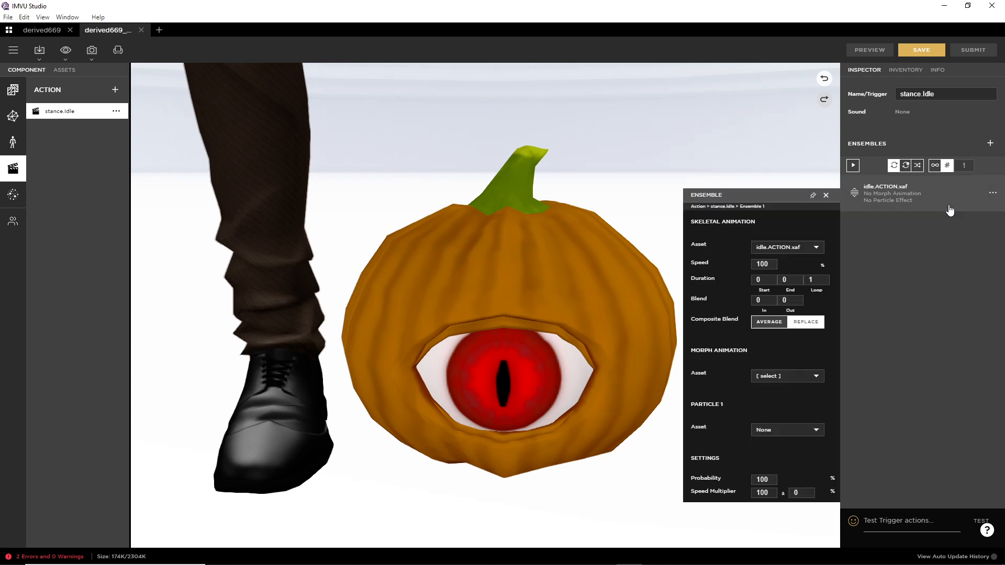
pyautogui.click(806, 279)
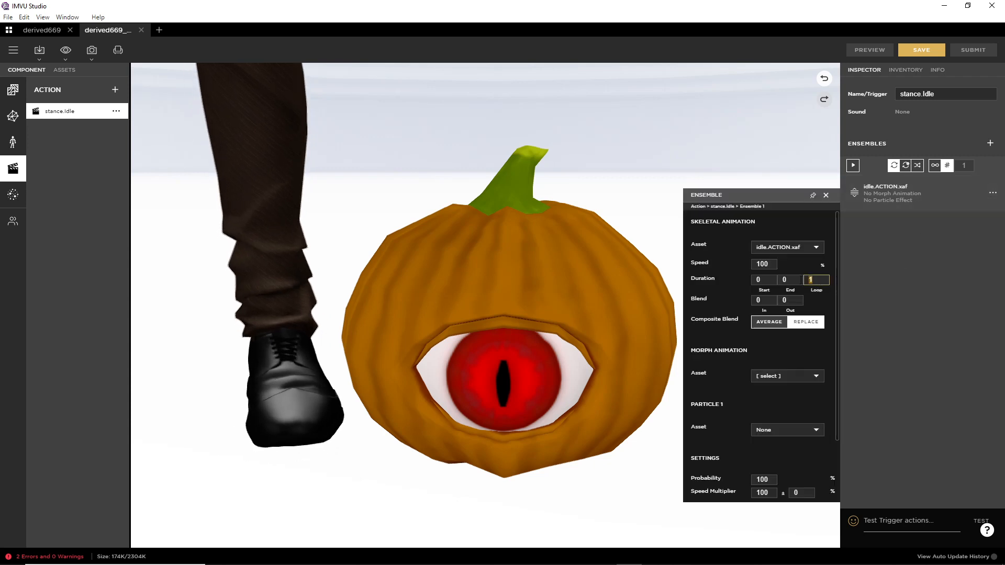
pyautogui.write('0')
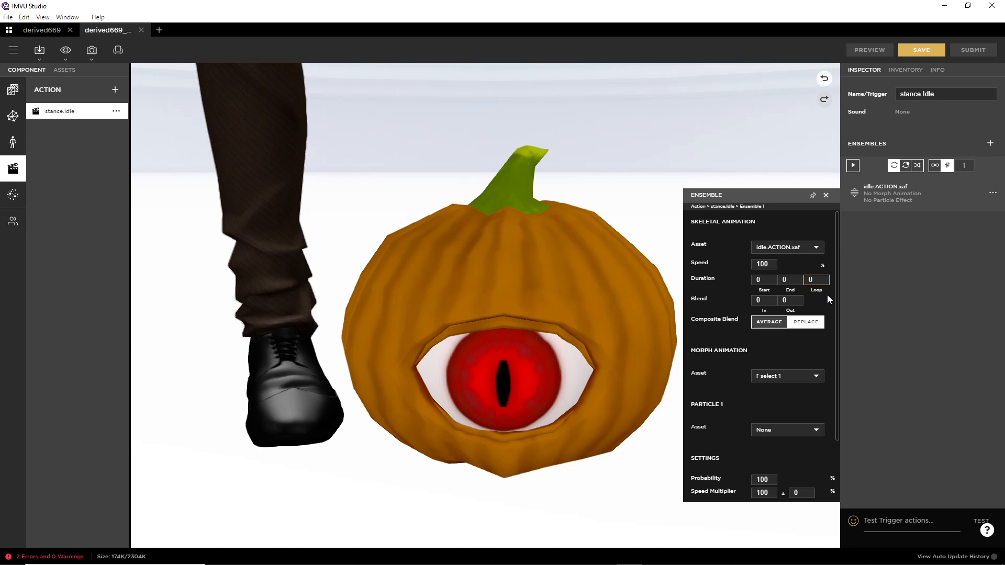
pyautogui.scroll(-3, 764, 404)
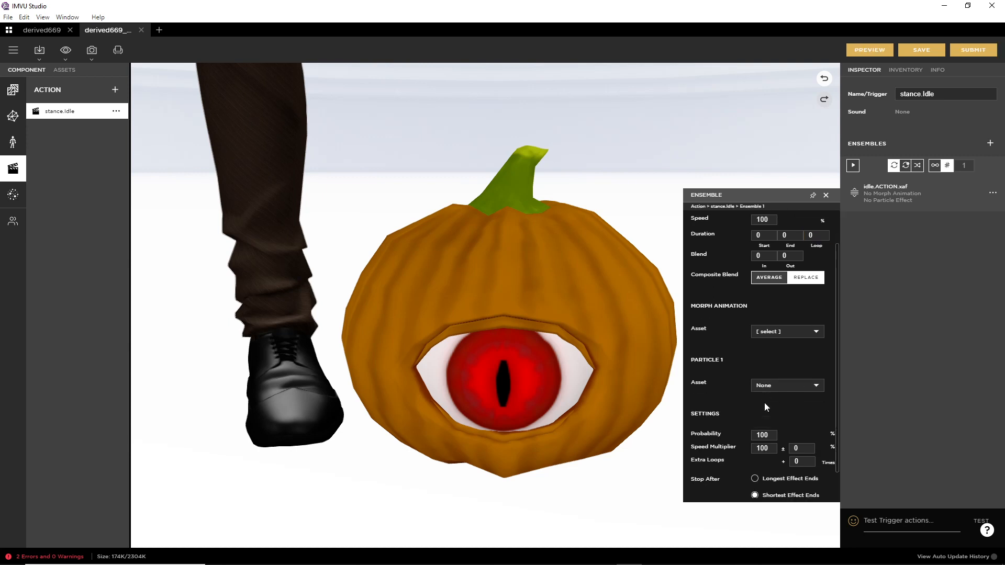
pyautogui.scroll(3, 768, 375)
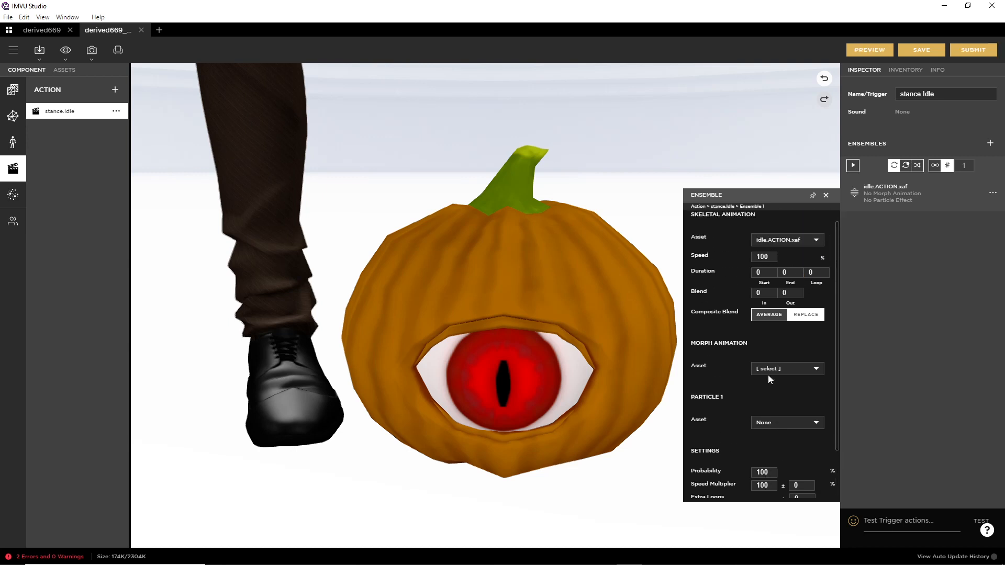
pyautogui.click(874, 51)
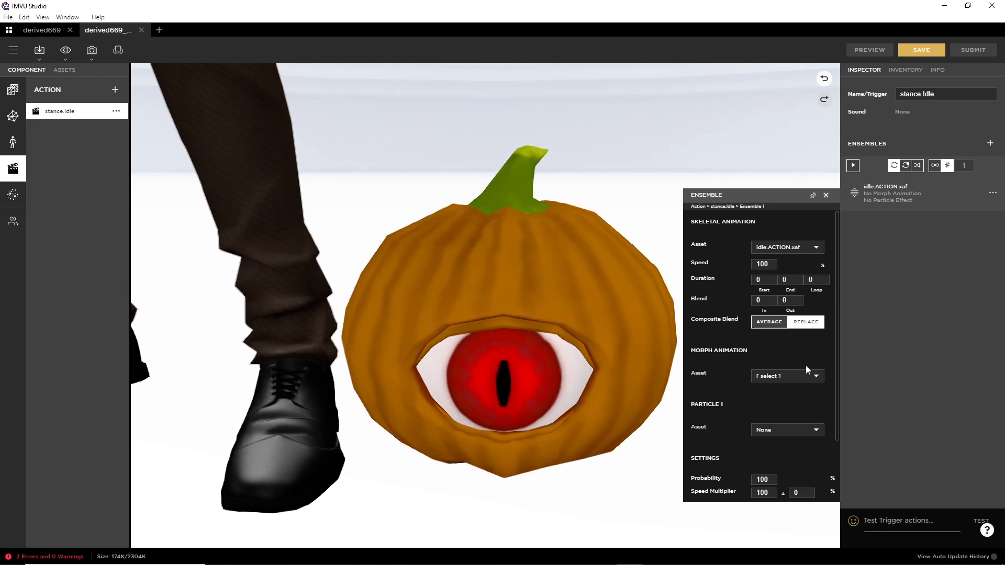
# - Check the morph animation asset options of the idle.ACTION.xaf ensemble and switch to Blender
pyautogui.click(817, 377)
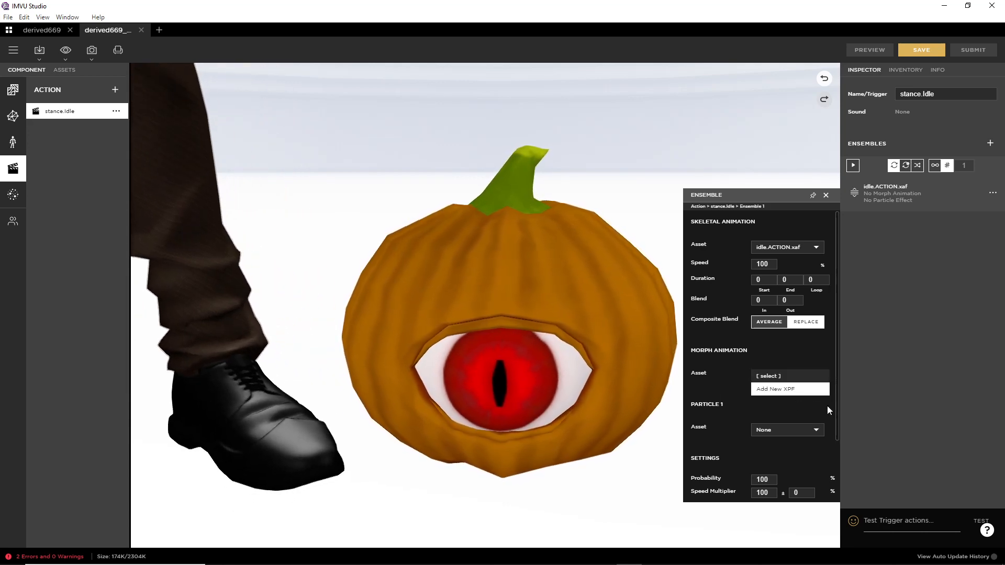
pyautogui.click(823, 350)
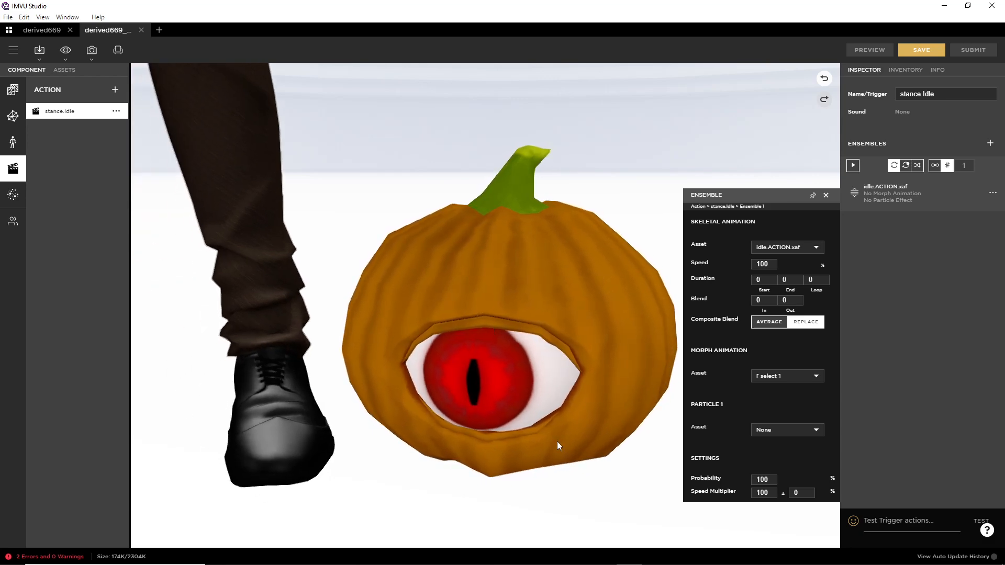
pyautogui.click(577, 556)
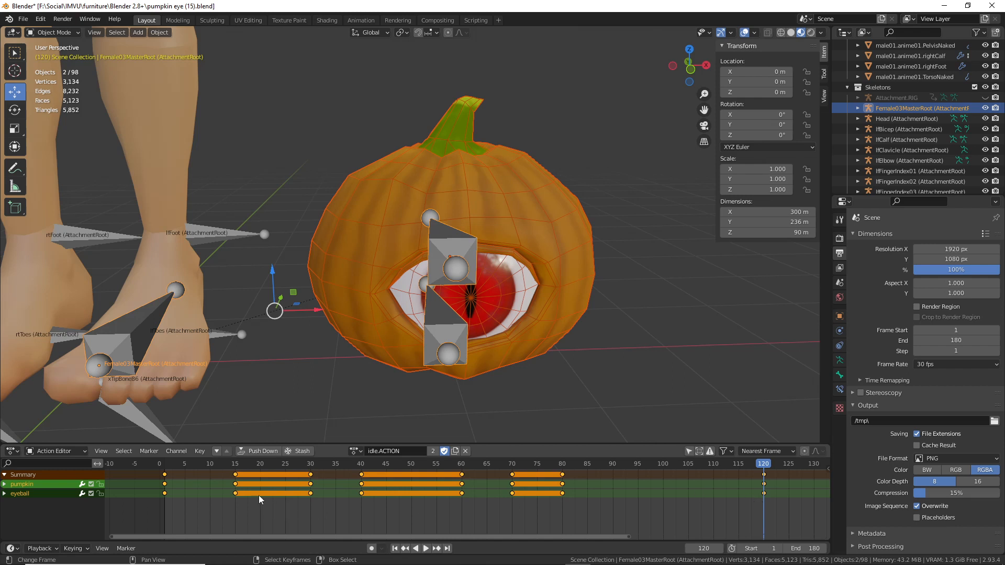
pyautogui.moveTo(162, 473); pyautogui.dragTo(170, 470)
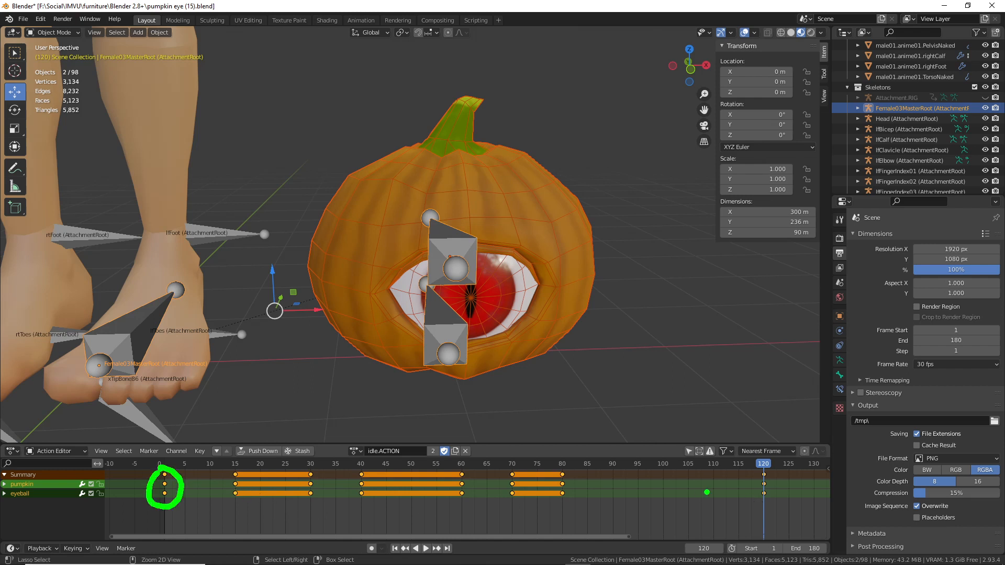
pyautogui.moveTo(752, 465); pyautogui.dragTo(782, 461)
pyautogui.moveTo(185, 490); pyautogui.dragTo(775, 481)
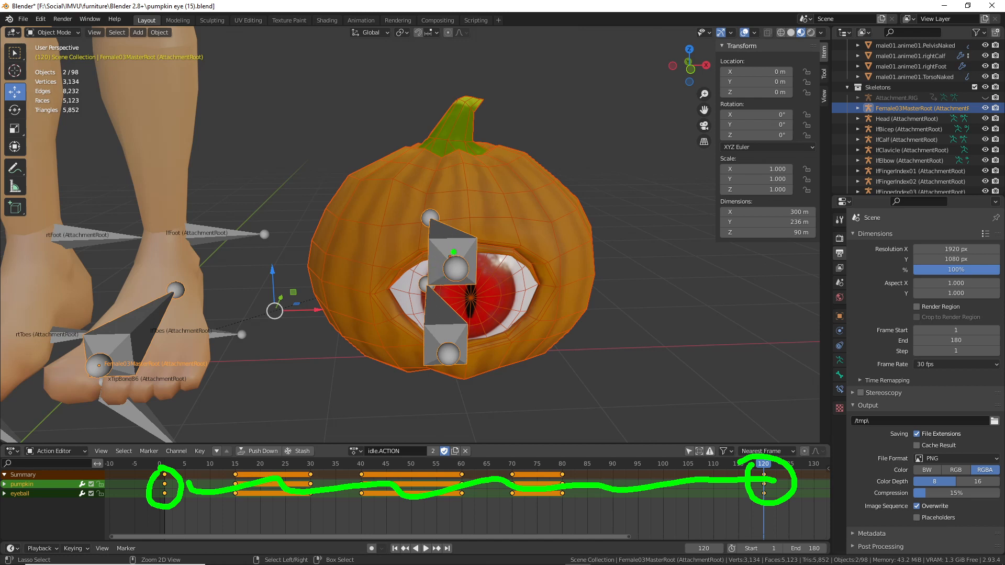
pyautogui.moveTo(452, 250)
pyautogui.mouseDown()
pyautogui.moveTo(474, 257)
pyautogui.moveTo(469, 275)
pyautogui.mouseUp()
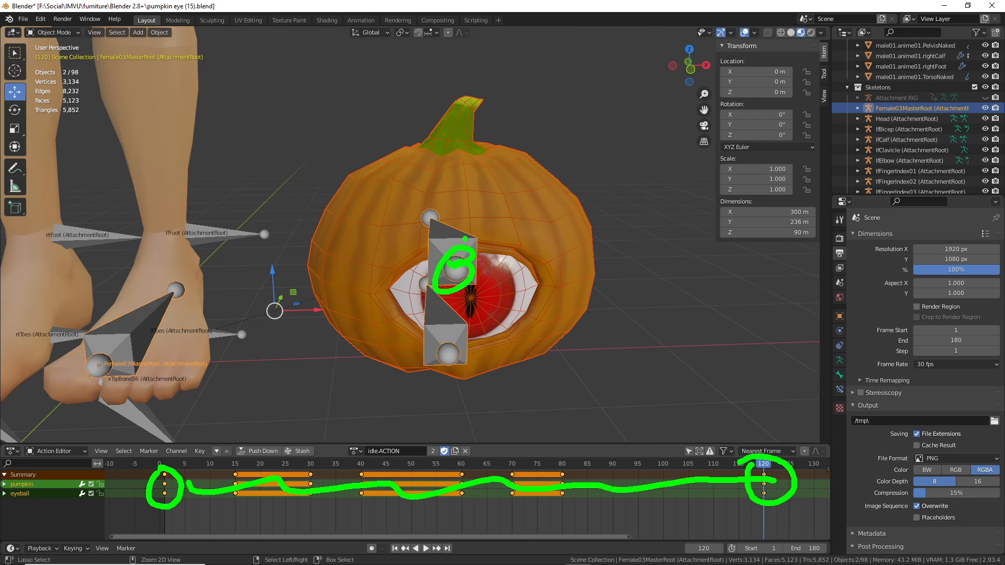
pyautogui.moveTo(452, 136)
pyautogui.mouseDown()
pyautogui.moveTo(411, 139)
pyautogui.moveTo(329, 202)
pyautogui.moveTo(306, 265)
pyautogui.moveTo(363, 296)
pyautogui.moveTo(525, 309)
pyautogui.moveTo(599, 234)
pyautogui.moveTo(536, 152)
pyautogui.moveTo(435, 137)
pyautogui.mouseUp()
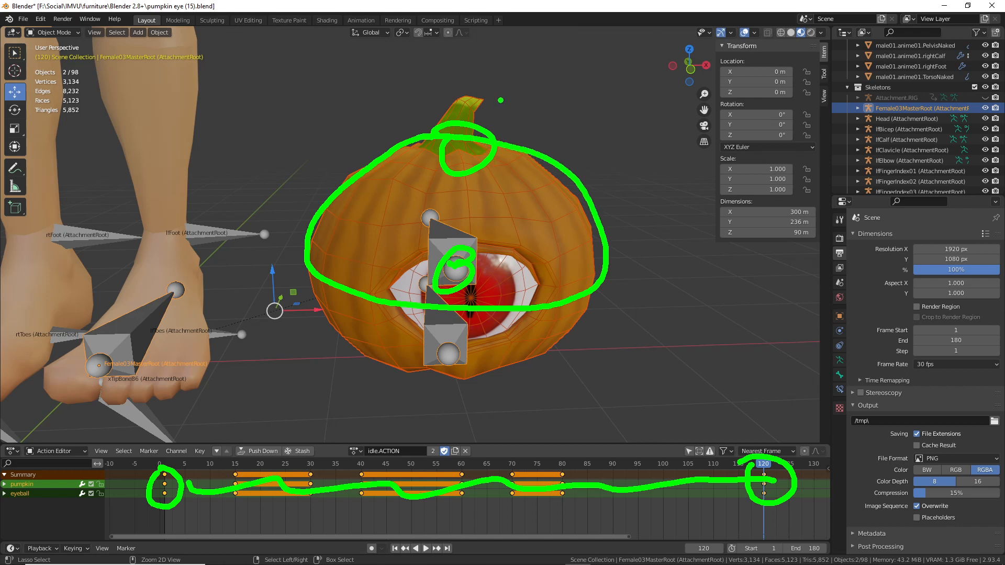
pyautogui.moveTo(498, 88)
pyautogui.mouseDown()
pyautogui.moveTo(496, 112)
pyautogui.moveTo(543, 93)
pyautogui.mouseUp()
pyautogui.moveTo(570, 84)
pyautogui.mouseDown()
pyautogui.moveTo(559, 122)
pyautogui.moveTo(562, 87)
pyautogui.mouseUp()
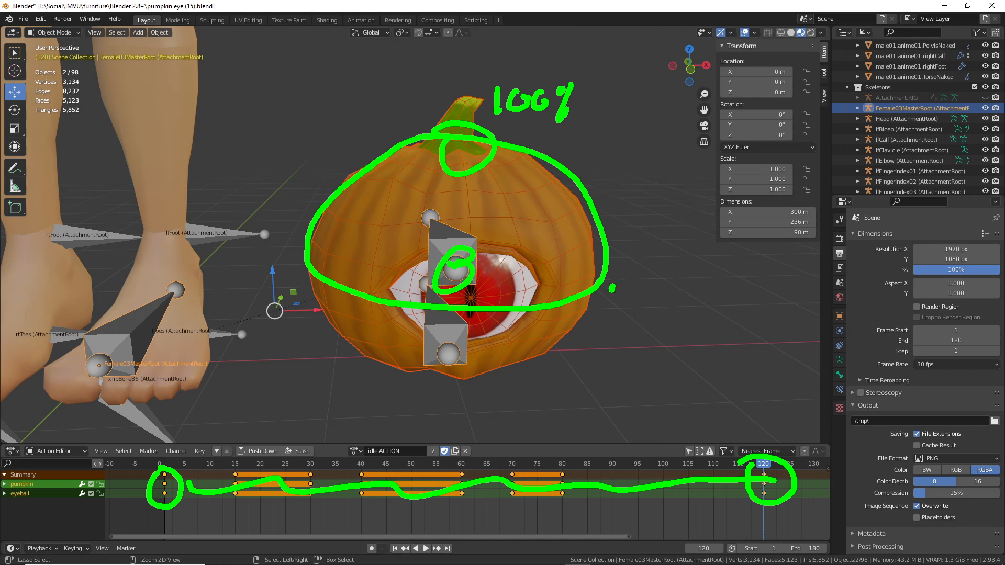
pyautogui.moveTo(626, 274)
pyautogui.mouseDown()
pyautogui.moveTo(624, 304)
pyautogui.moveTo(643, 286)
pyautogui.moveTo(648, 304)
pyautogui.moveTo(661, 304)
pyautogui.moveTo(683, 273)
pyautogui.moveTo(696, 314)
pyautogui.mouseUp()
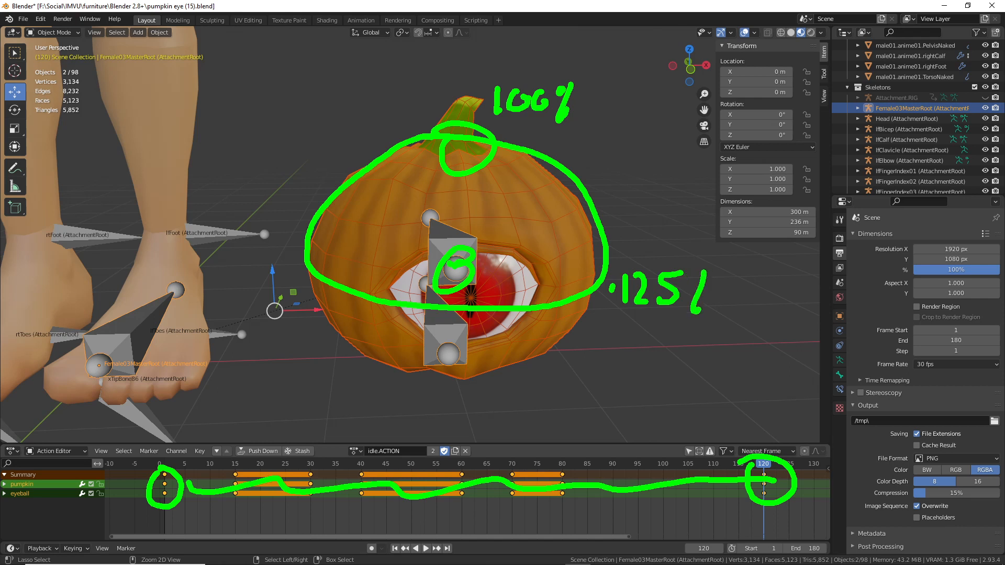
pyautogui.moveTo(697, 278); pyautogui.dragTo(693, 296)
pyautogui.moveTo(408, 93); pyautogui.dragTo(409, 51)
pyautogui.moveTo(408, 51); pyautogui.dragTo(429, 72)
pyautogui.click(433, 81)
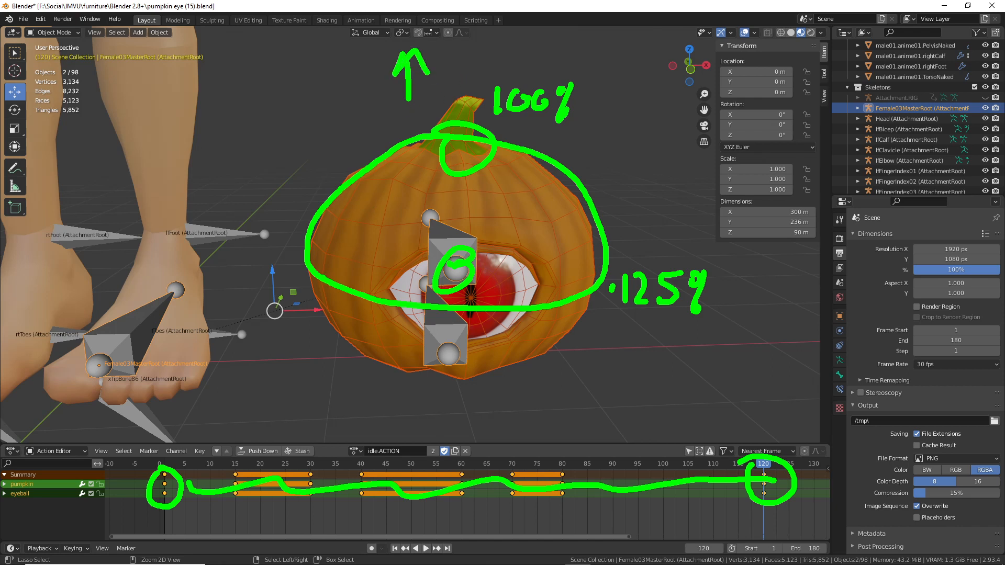
pyautogui.moveTo(292, 137); pyautogui.dragTo(284, 198)
pyautogui.moveTo(277, 156); pyautogui.dragTo(295, 125)
pyautogui.moveTo(295, 125); pyautogui.dragTo(311, 156)
pyautogui.moveTo(272, 199)
pyautogui.mouseDown()
pyautogui.moveTo(291, 203)
pyautogui.moveTo(298, 193)
pyautogui.mouseUp()
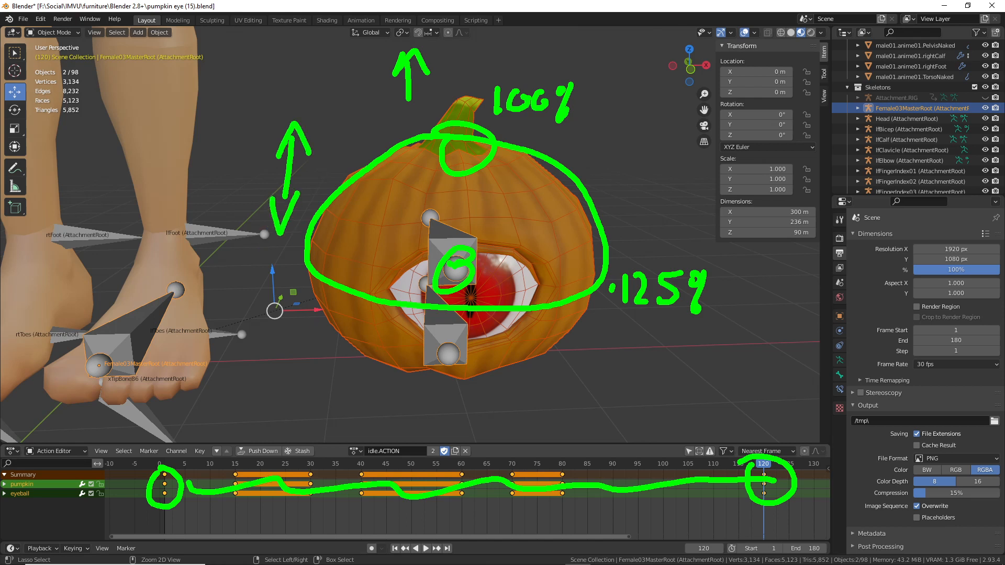
pyautogui.moveTo(236, 412); pyautogui.dragTo(236, 465)
pyautogui.moveTo(310, 422); pyautogui.dragTo(310, 471)
pyautogui.moveTo(360, 430); pyautogui.dragTo(359, 466)
pyautogui.moveTo(465, 431); pyautogui.dragTo(464, 477)
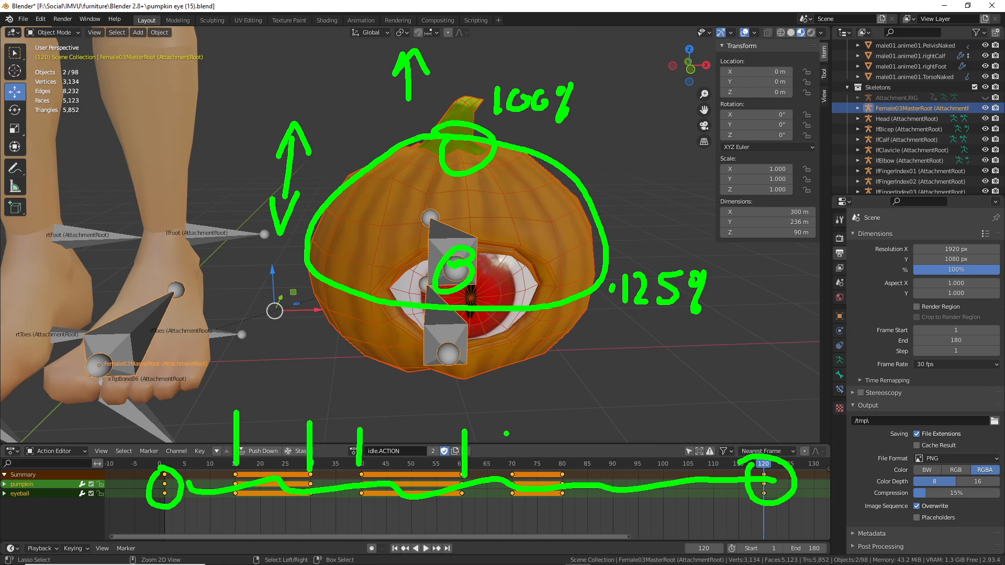
pyautogui.moveTo(506, 432); pyautogui.dragTo(509, 480)
pyautogui.moveTo(563, 431); pyautogui.dragTo(563, 472)
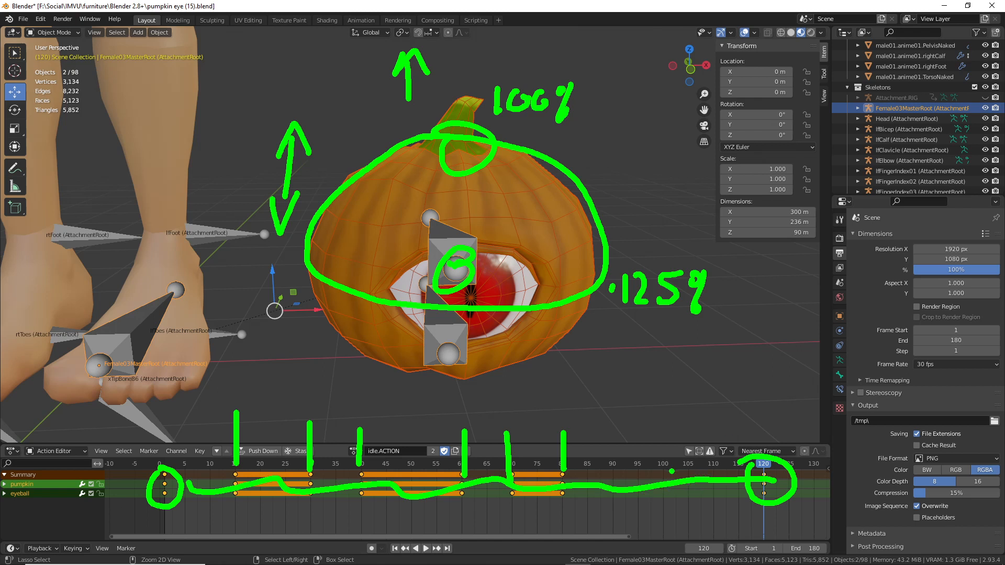
pyautogui.press('Escape')
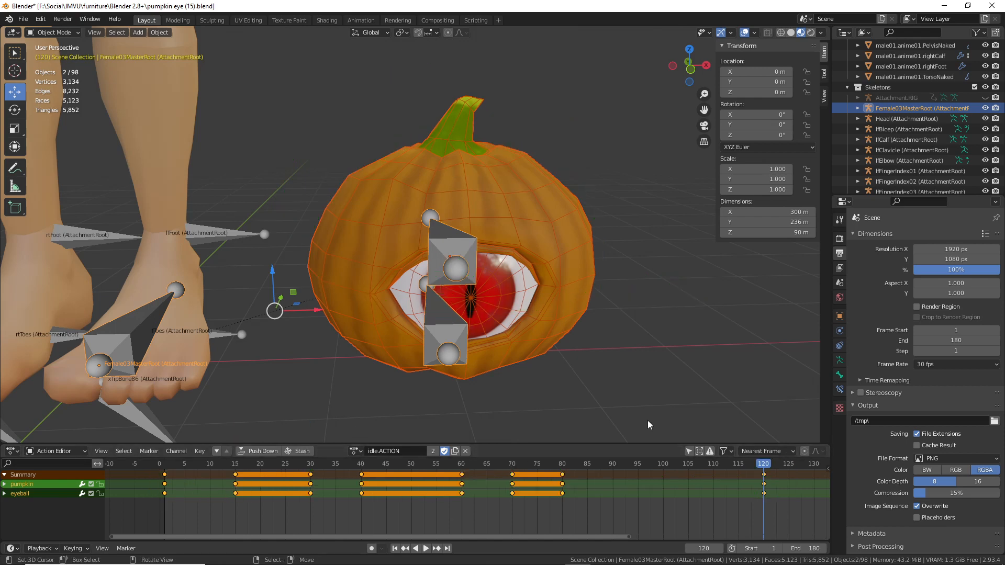
# - Return the idle.ACTION timeline to frame 1 and switch to IMVU Studio to view the pumpkin beside the avatar's feet
pyautogui.moveTo(167, 474)
pyautogui.mouseDown()
pyautogui.moveTo(759, 477)
pyautogui.moveTo(166, 481)
pyautogui.mouseUp()
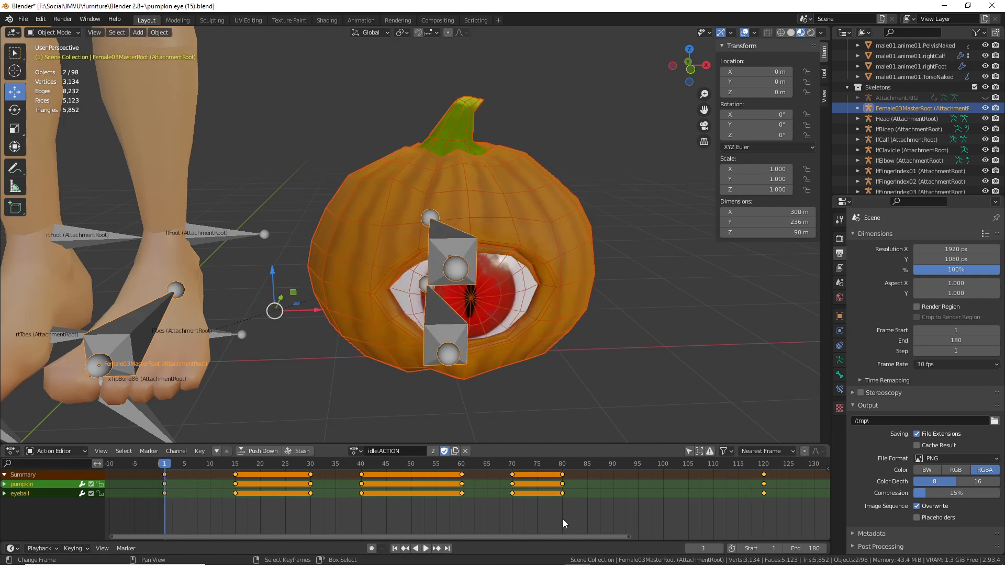
pyautogui.click(629, 561)
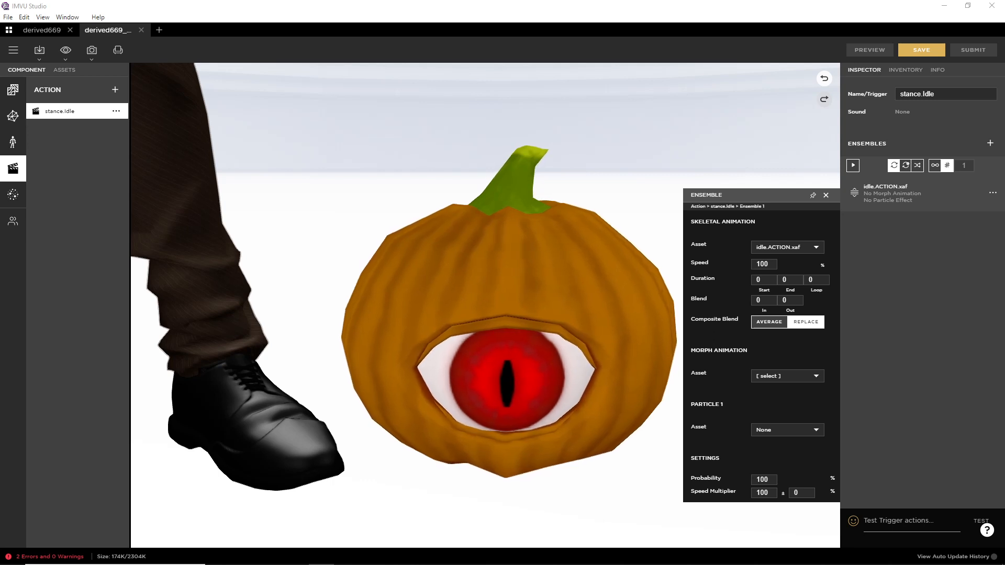
pyautogui.scroll(-5, 441, 375)
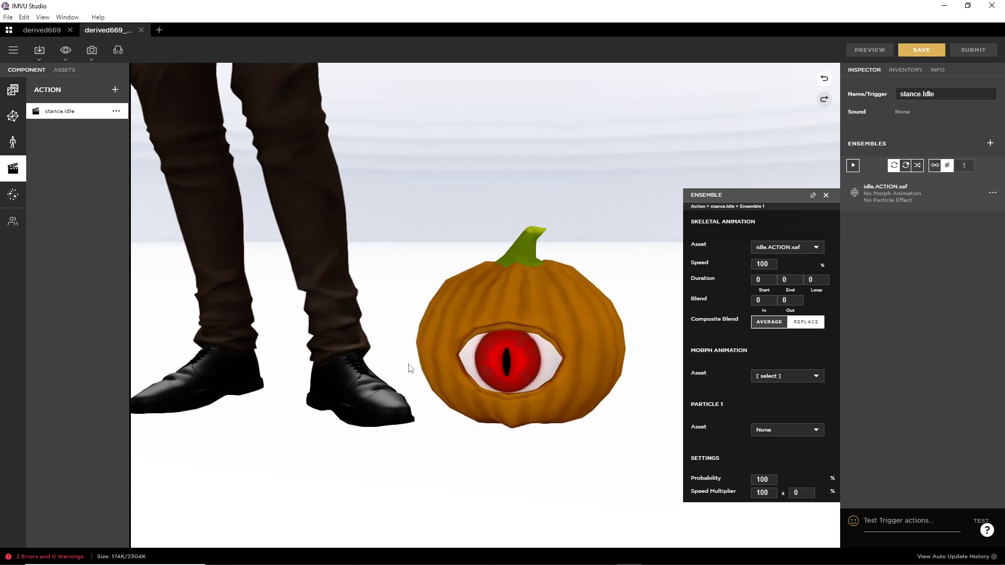
pyautogui.moveTo(409, 368); pyautogui.dragTo(431, 388, button='right')
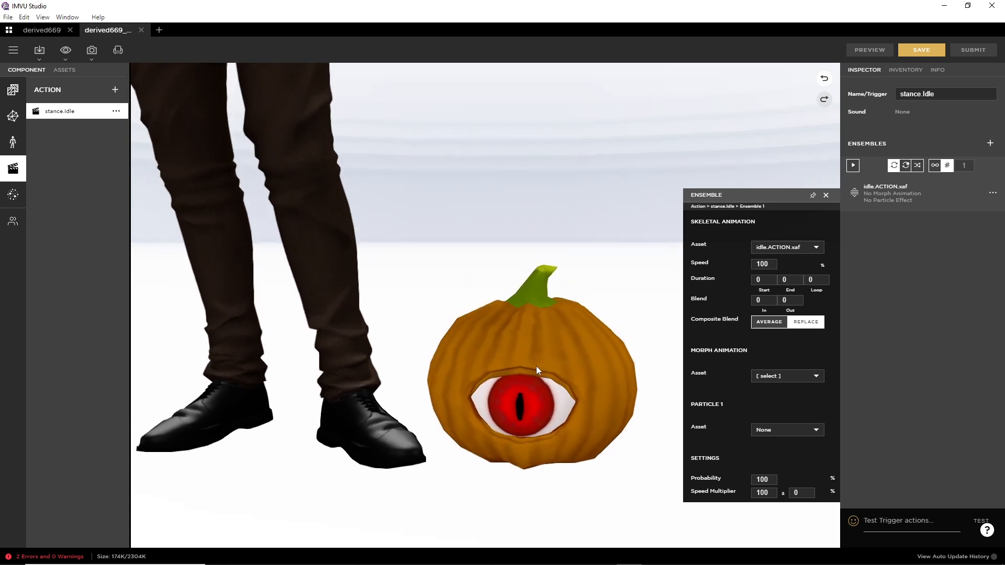
pyautogui.moveTo(523, 350); pyautogui.dragTo(524, 368)
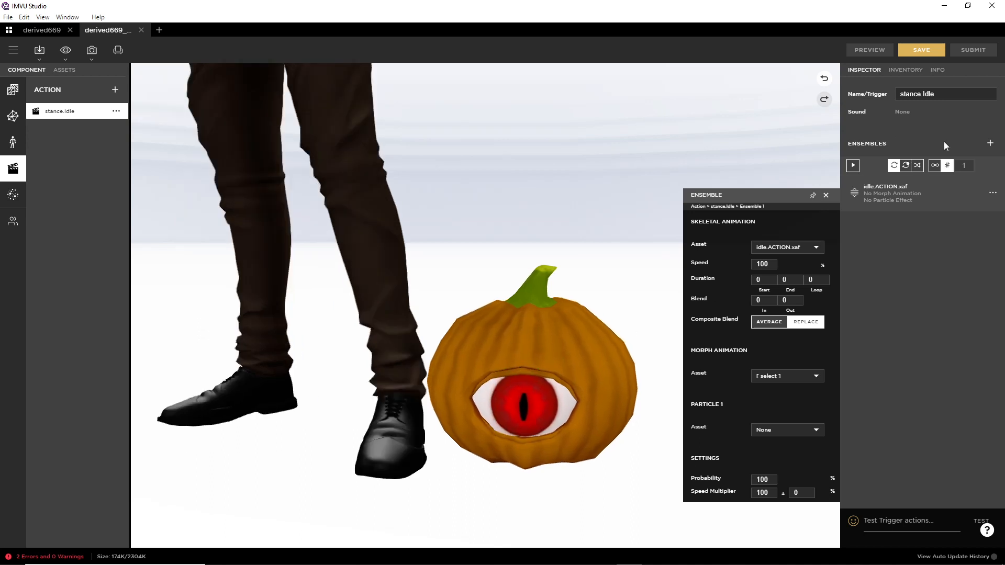
# - Open the product's general information and review the available Category options, keeping Accessories
pyautogui.click(938, 70)
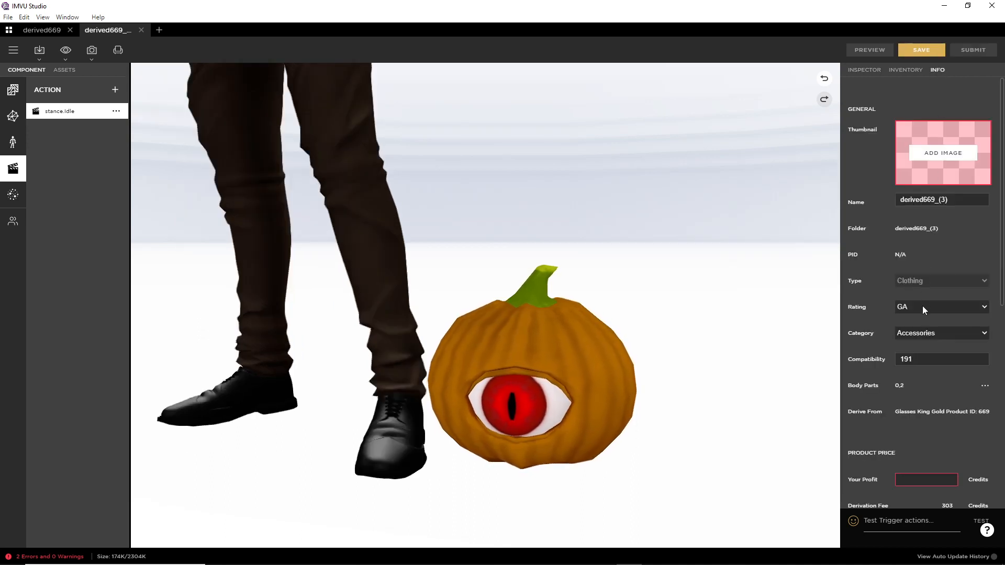
pyautogui.click(919, 334)
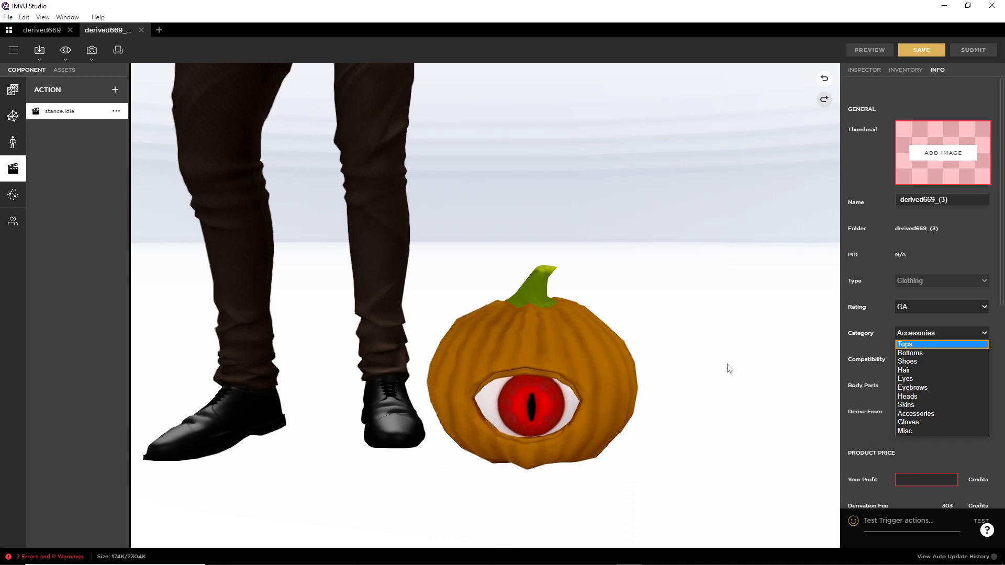
pyautogui.click(865, 432)
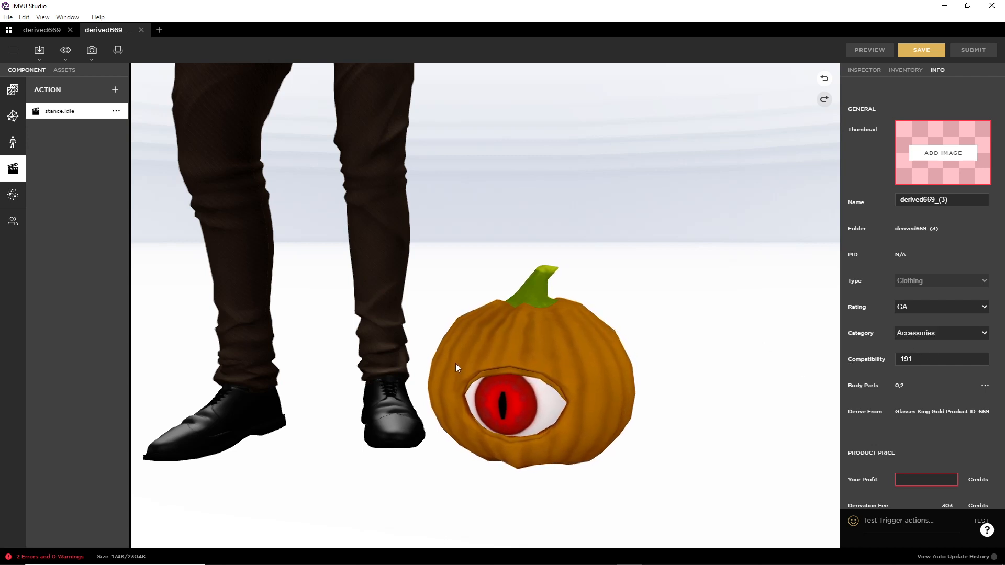
pyautogui.moveTo(553, 351)
pyautogui.mouseDown()
pyautogui.moveTo(617, 399)
pyautogui.moveTo(563, 367)
pyautogui.mouseUp()
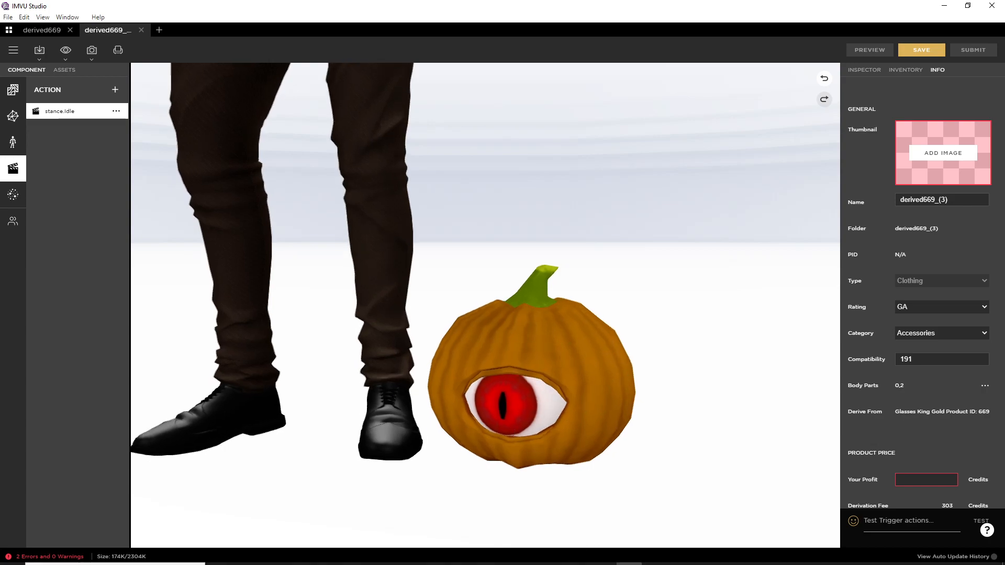
# - Switch to Blender, select the Female03MasterRoot skeleton and scrub idle.ACTION from frame 1 to 119 to review the bone motion
pyautogui.click(578, 555)
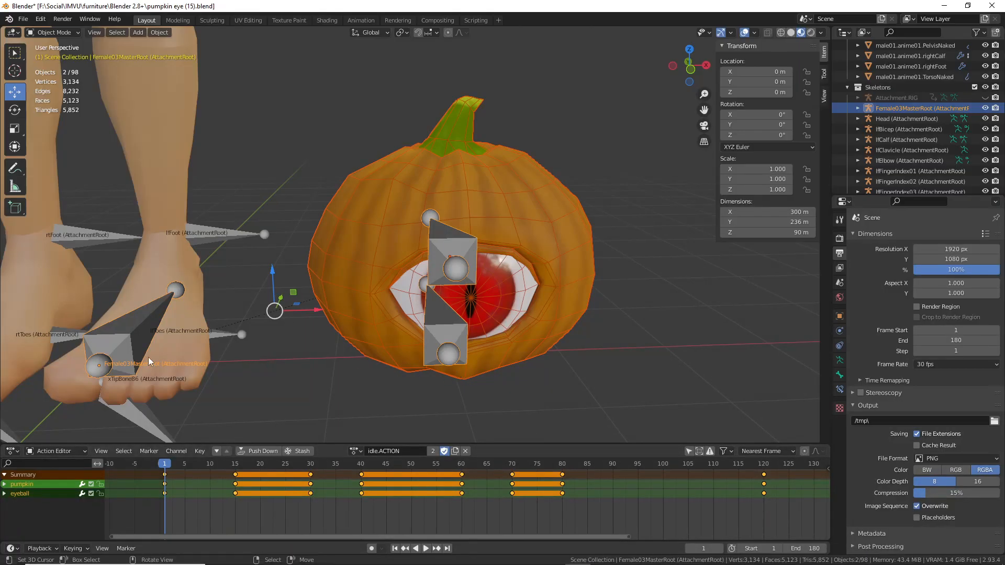
pyautogui.click(127, 326)
pyautogui.click(451, 265)
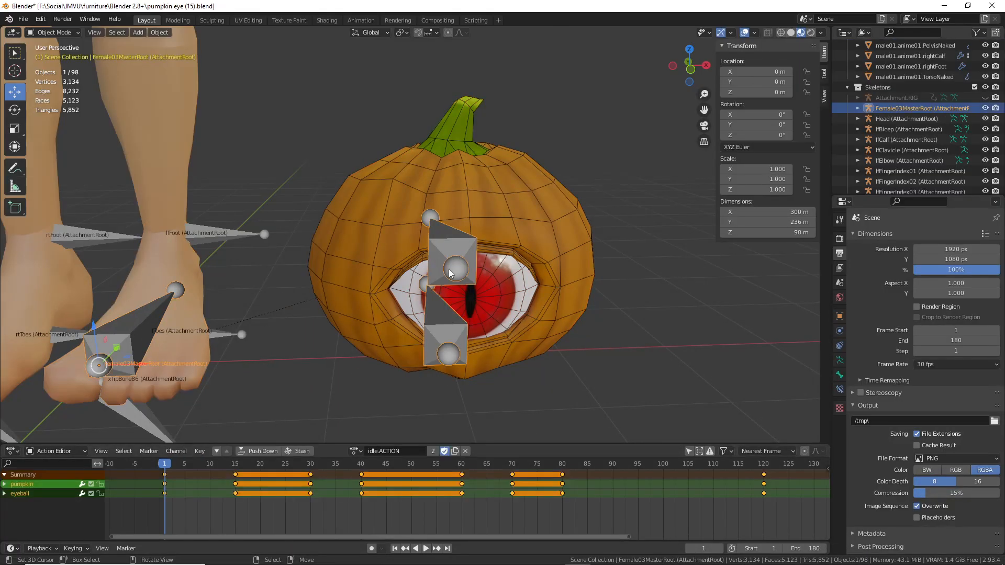
pyautogui.moveTo(322, 335)
pyautogui.mouseDown(button='middle')
pyautogui.moveTo(335, 336)
pyautogui.moveTo(325, 339)
pyautogui.mouseUp(button='middle')
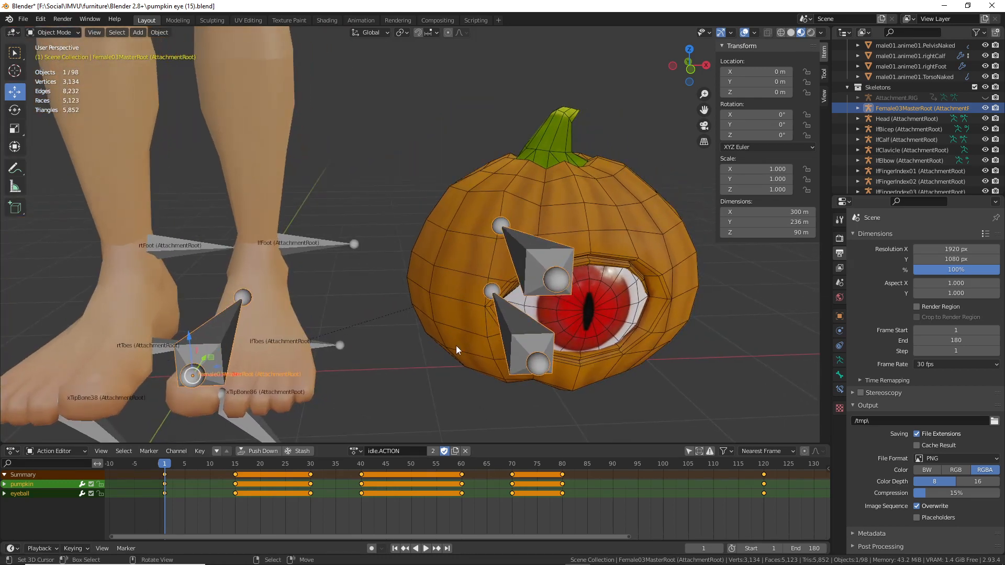
pyautogui.moveTo(456, 345); pyautogui.dragTo(453, 342, button='middle')
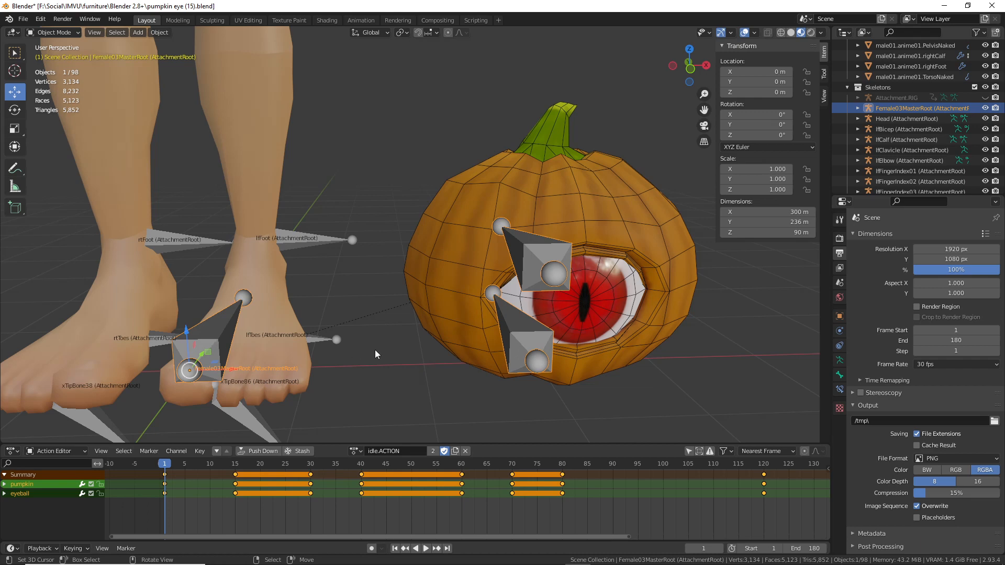
pyautogui.moveTo(169, 465); pyautogui.dragTo(762, 475)
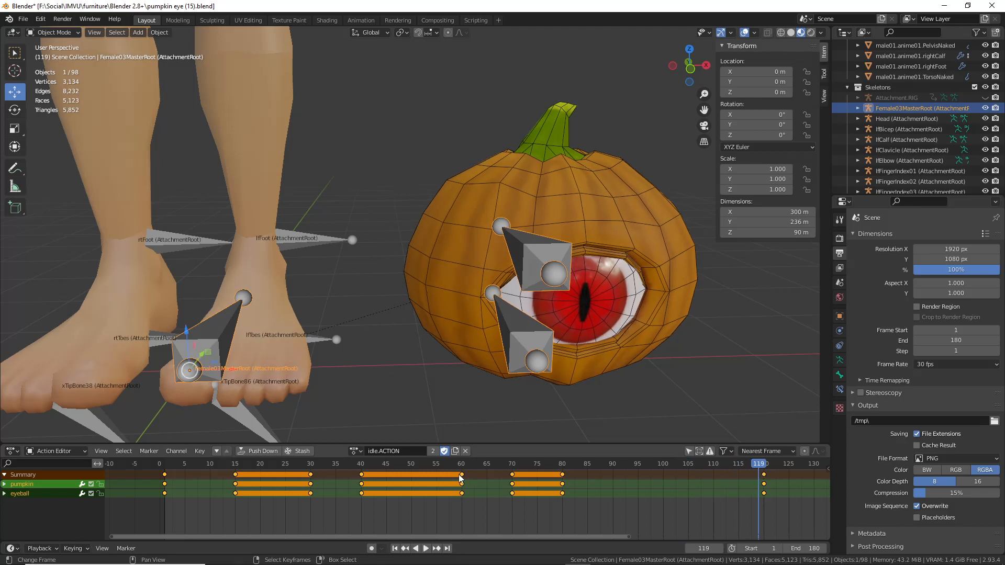
pyautogui.moveTo(542, 309)
pyautogui.mouseDown(button='middle')
pyautogui.moveTo(507, 309)
pyautogui.moveTo(549, 303)
pyautogui.moveTo(531, 294)
pyautogui.moveTo(543, 308)
pyautogui.moveTo(549, 299)
pyautogui.mouseUp(button='middle')
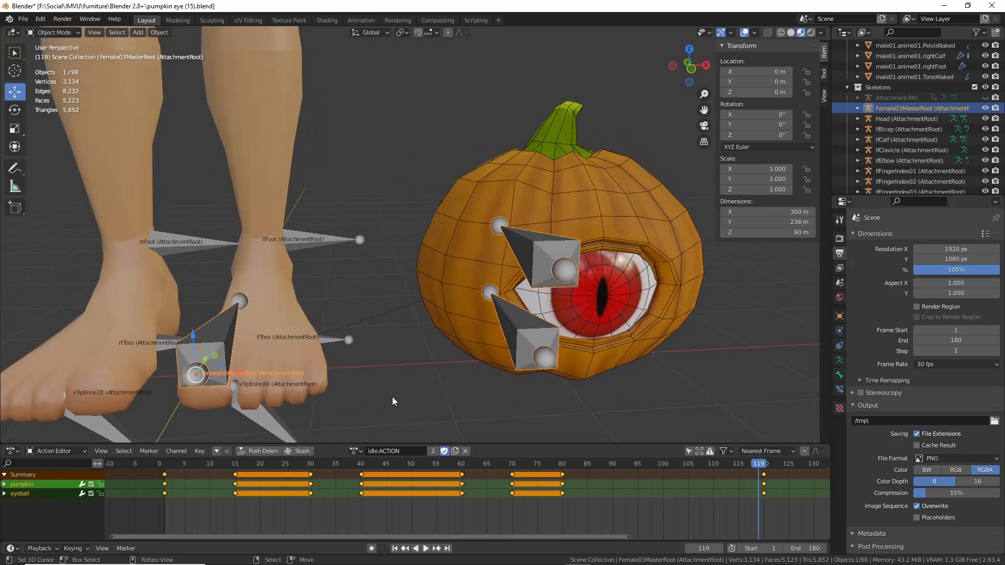
# - Select the pumpkin body mesh and scrub its uniblinkmesh.ACTION from frame 1 to 15
pyautogui.click(617, 174)
pyautogui.scroll(1, 604, 258)
pyautogui.keyDown('shift'); pyautogui.moveTo(618, 287); pyautogui.dragTo(561, 275, button='middle'); pyautogui.keyUp('shift')
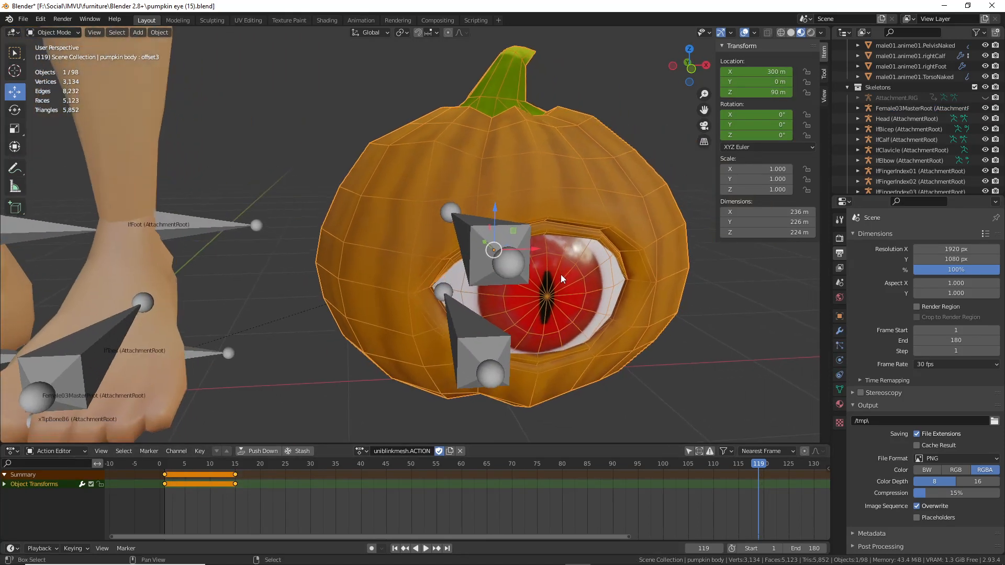
pyautogui.moveTo(164, 470); pyautogui.dragTo(236, 473)
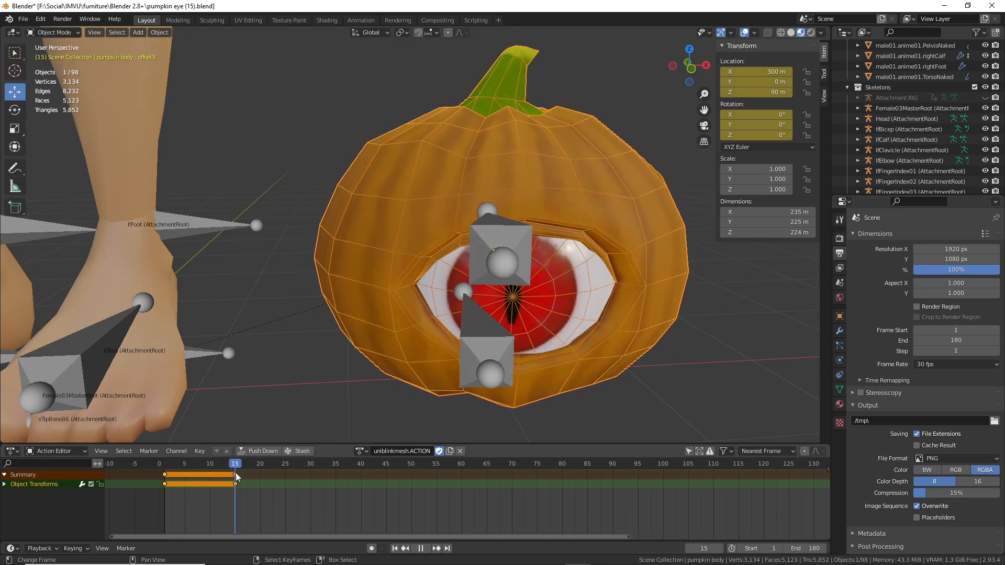
# - Enlarge the action timeline around frames 1 to 15 and replay the pumpkin mesh's motion across that range
pyautogui.moveTo(273, 482); pyautogui.dragTo(354, 494, button='middle')
pyautogui.scroll(5, 354, 493)
pyautogui.moveTo(263, 491); pyautogui.dragTo(388, 504, button='middle')
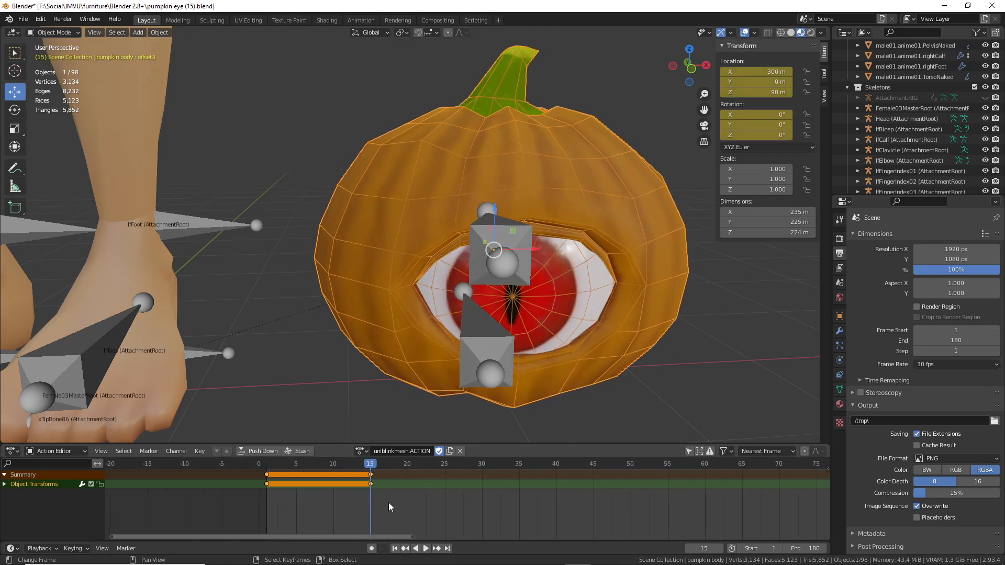
pyautogui.scroll(3, 388, 504)
pyautogui.moveTo(195, 488); pyautogui.dragTo(198, 491, button='middle')
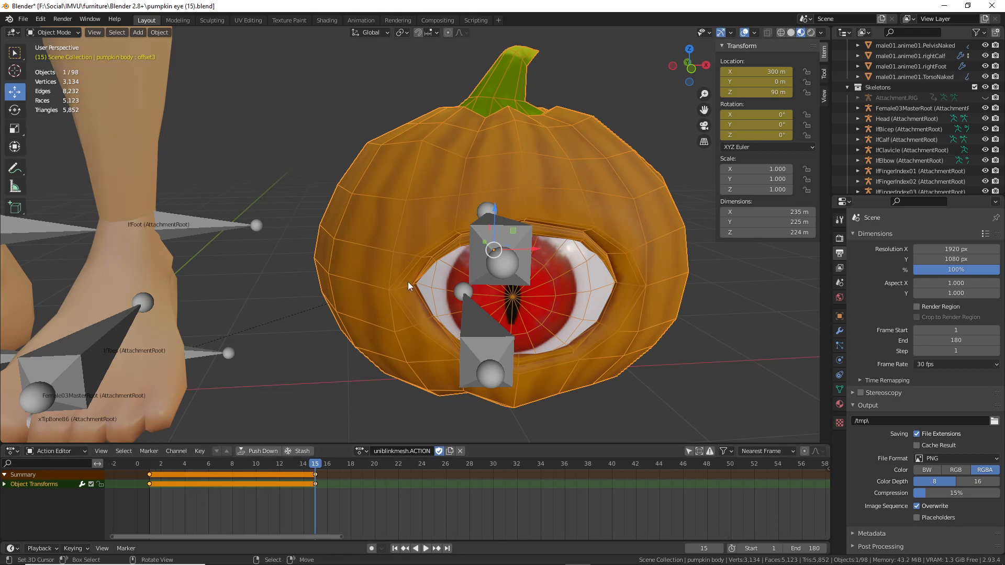
pyautogui.moveTo(150, 471); pyautogui.dragTo(314, 478)
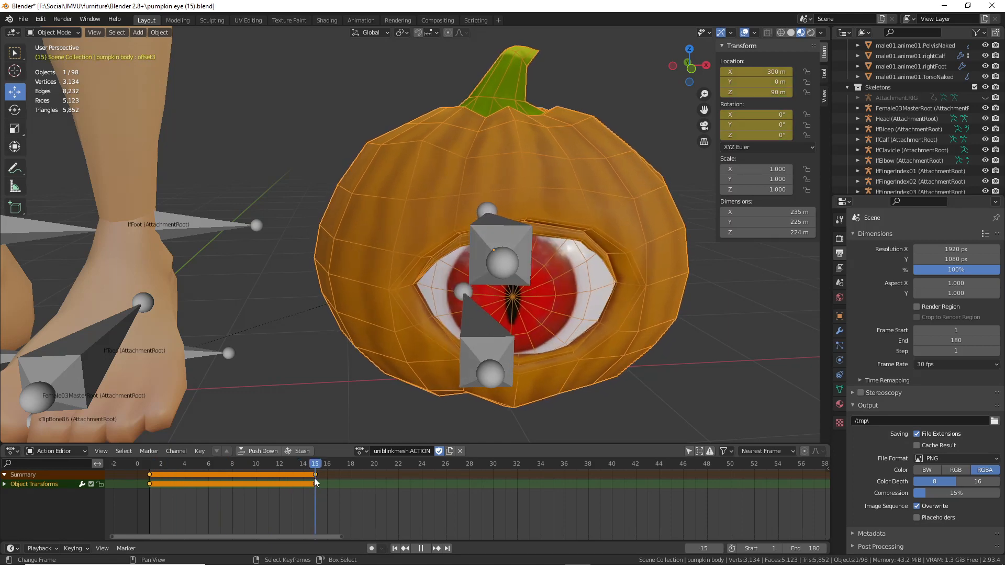
pyautogui.scroll(-2, 448, 344)
pyautogui.scroll(2, 448, 324)
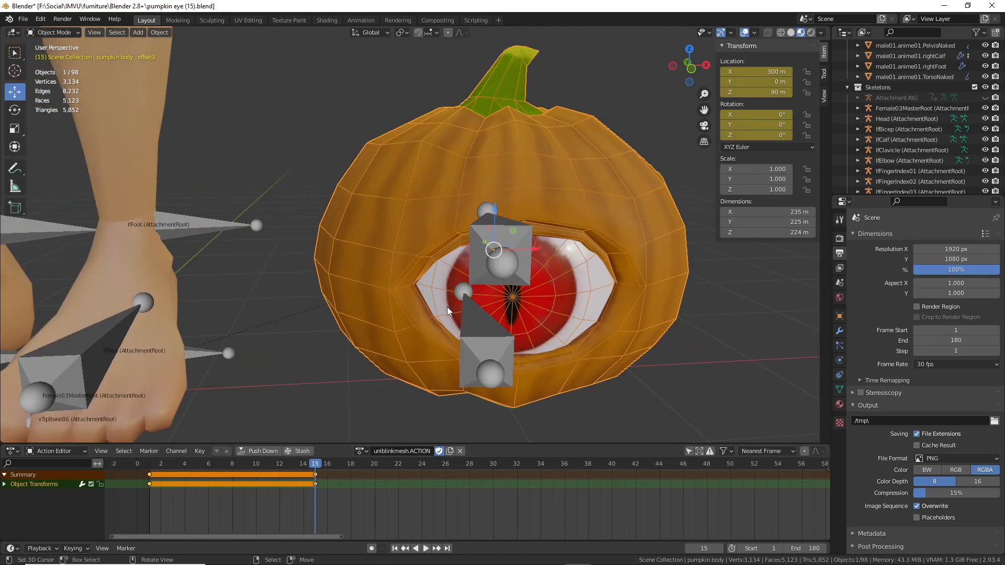
# - Switch to IMVU Studio and review the Probability, Speed Multiplier and Extra Loops settings of the stance.Idle action's idle.ACTION.xaf ensemble
pyautogui.click(630, 556)
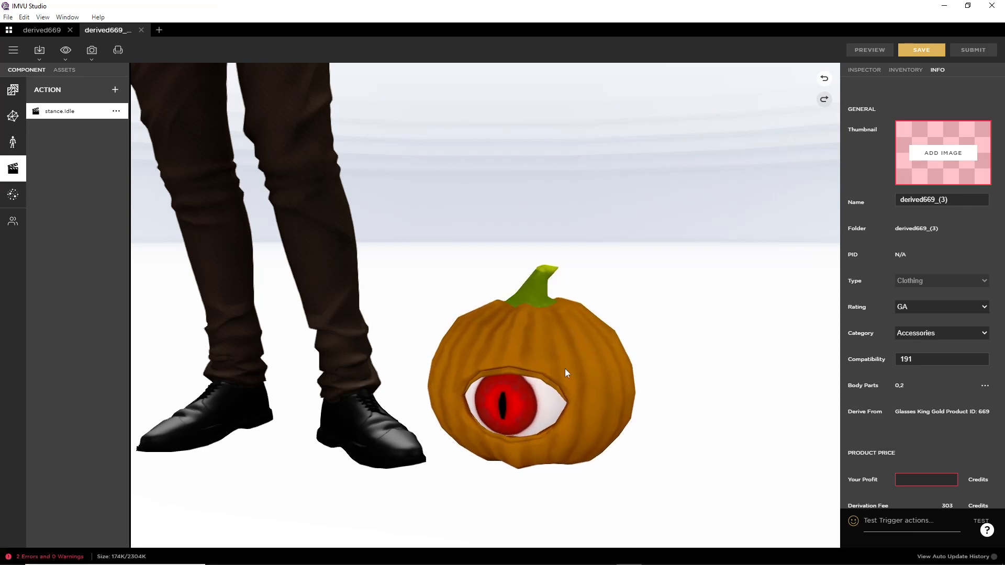
pyautogui.click(864, 70)
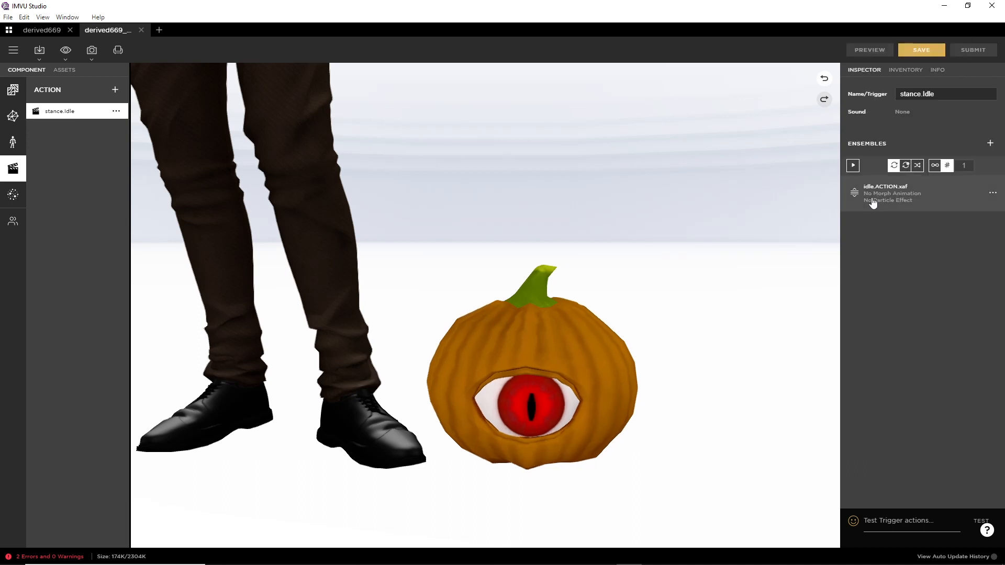
pyautogui.click(992, 193)
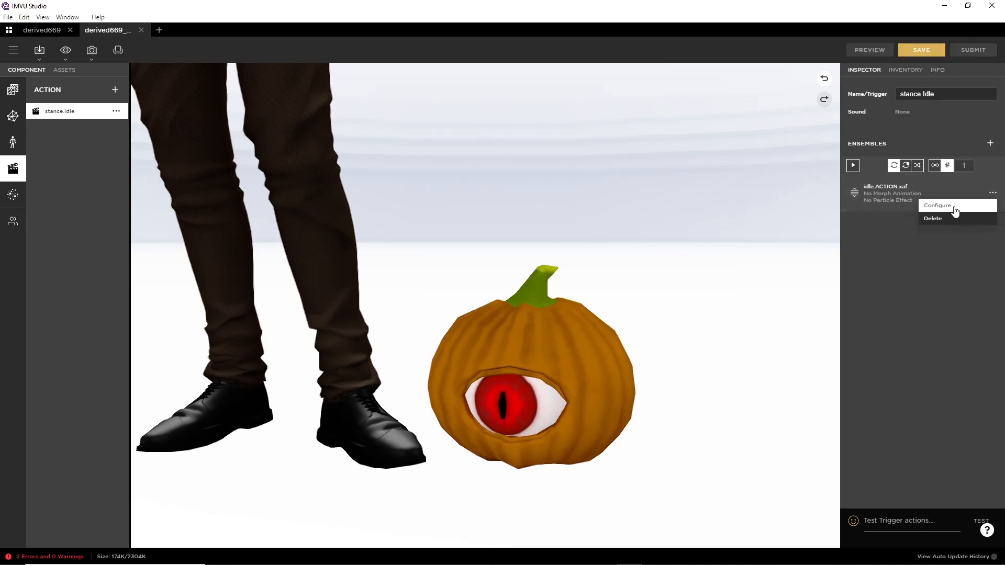
pyautogui.click(937, 205)
pyautogui.scroll(-2, 728, 388)
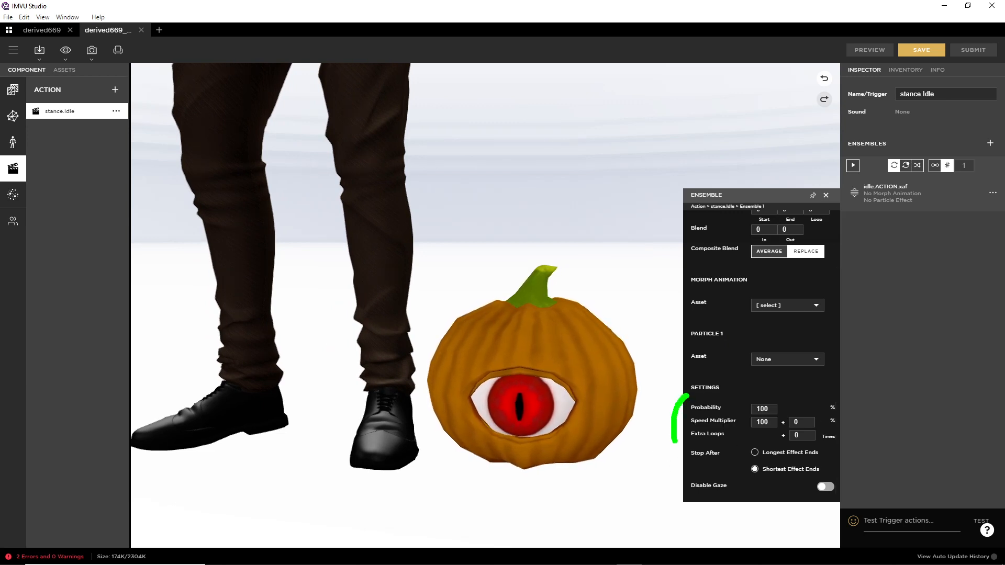
pyautogui.moveTo(674, 441)
pyautogui.mouseDown()
pyautogui.moveTo(836, 457)
pyautogui.moveTo(649, 393)
pyautogui.mouseUp()
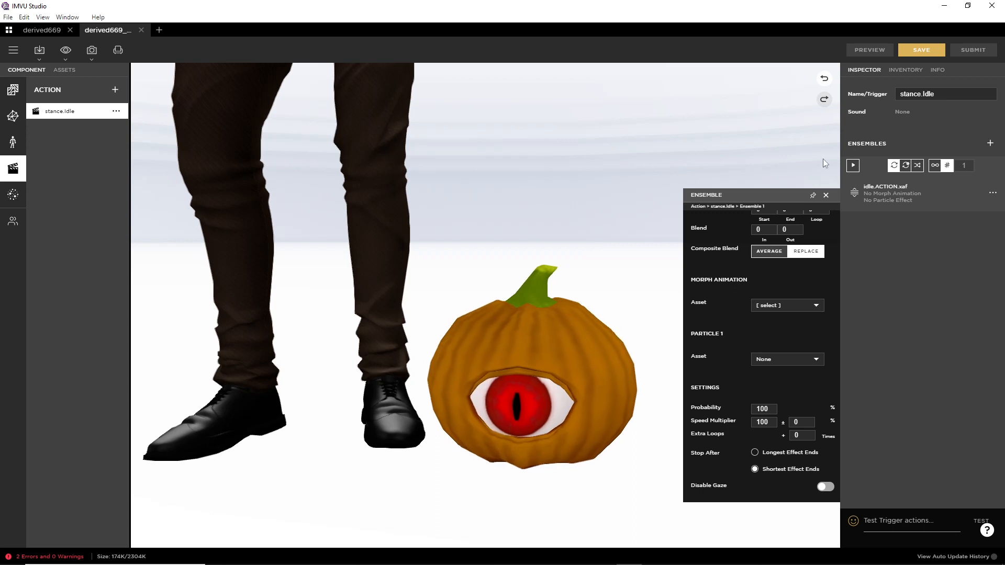
pyautogui.click(826, 195)
# - Examine the pumpkin's eye and its idle motion up close in the scene
pyautogui.scroll(2, 588, 428)
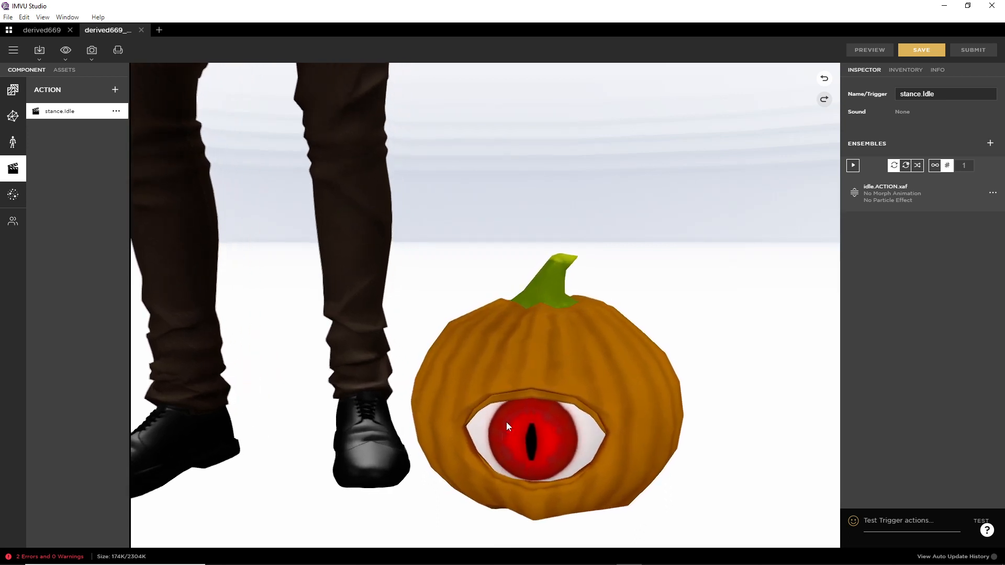
pyautogui.scroll(2, 500, 366)
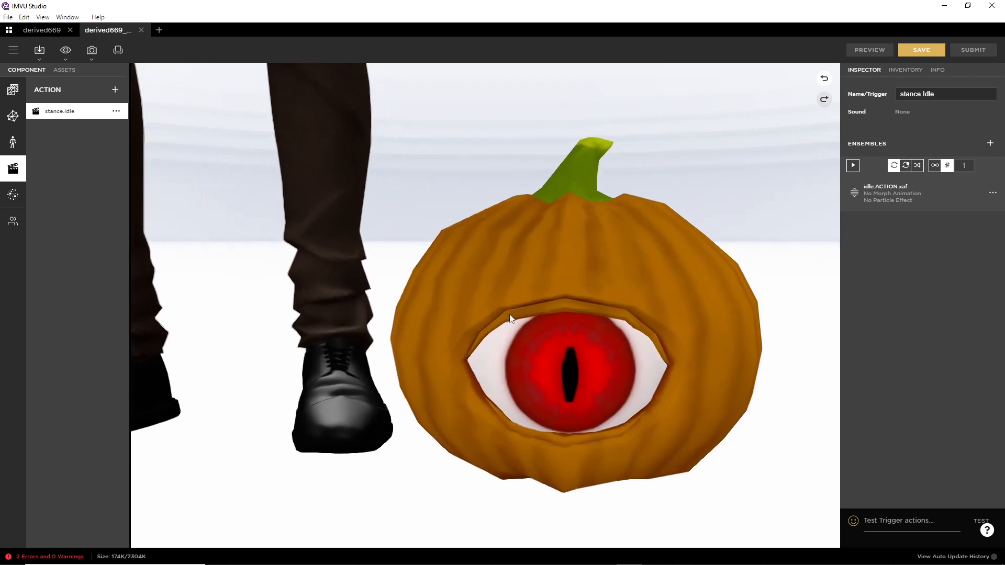